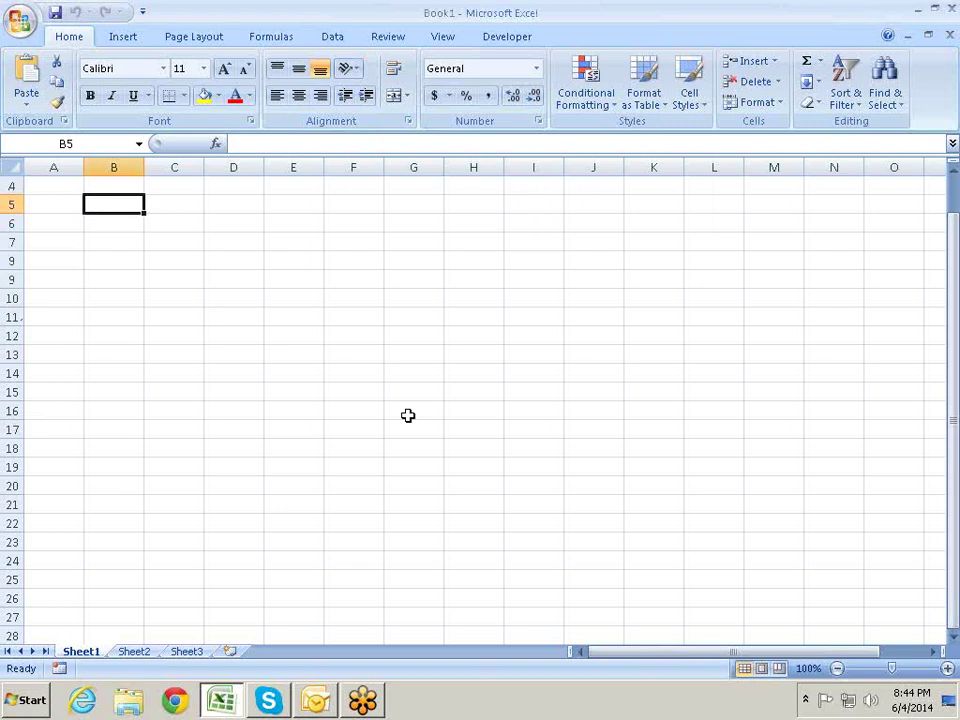
Type the headers Date, Name, City and Sales into cells A1 through D1
click(227, 366)
scroll(52, 206, up, 1)
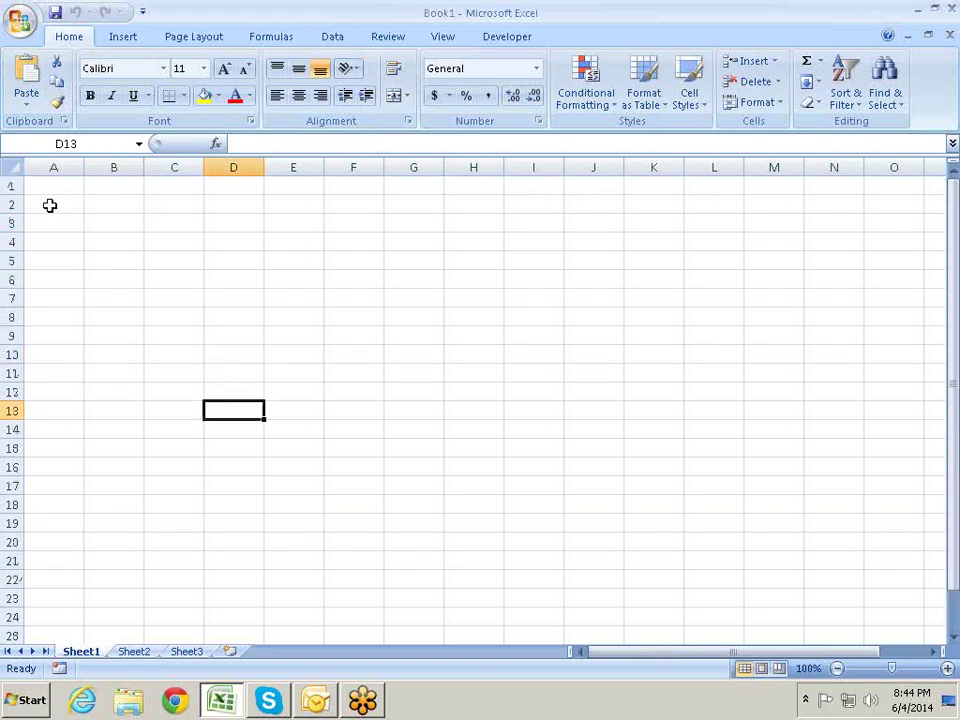
click(60, 199)
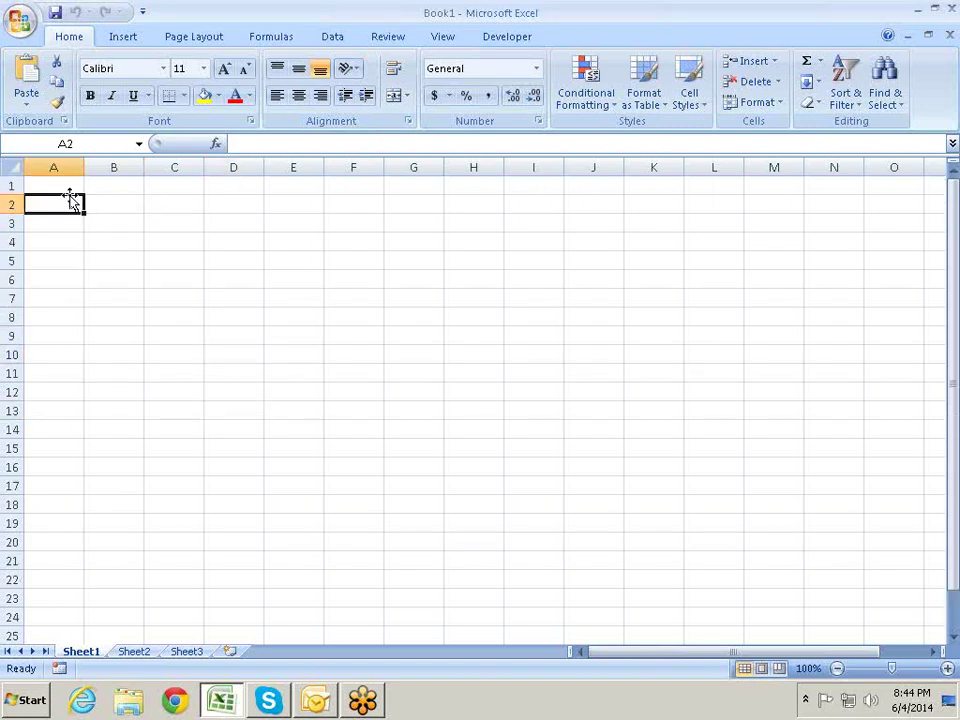
key(Up)
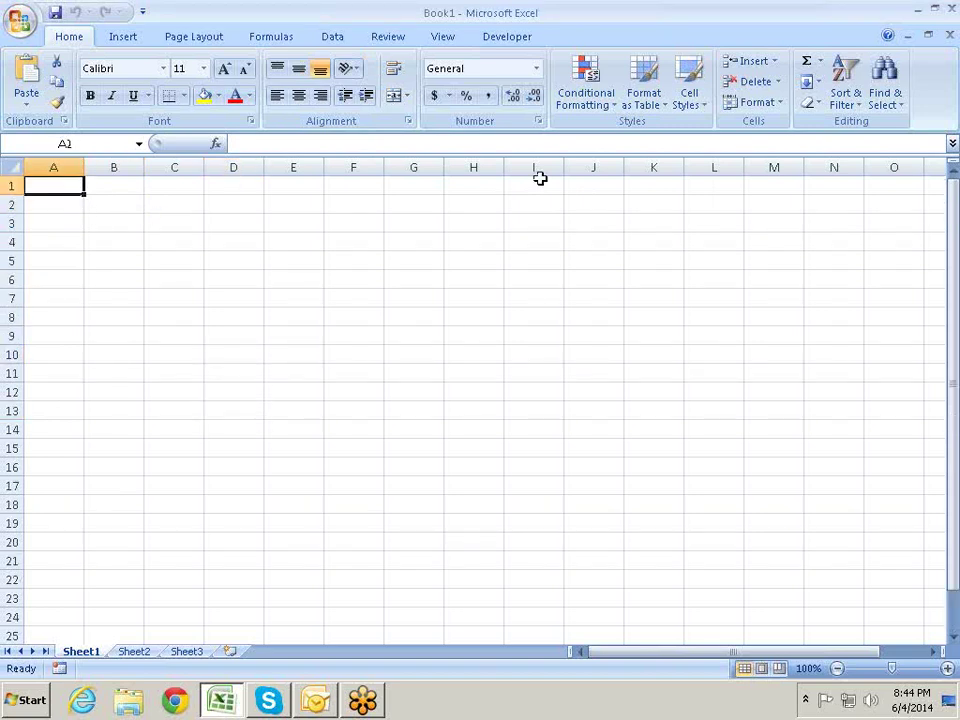
text(Date)
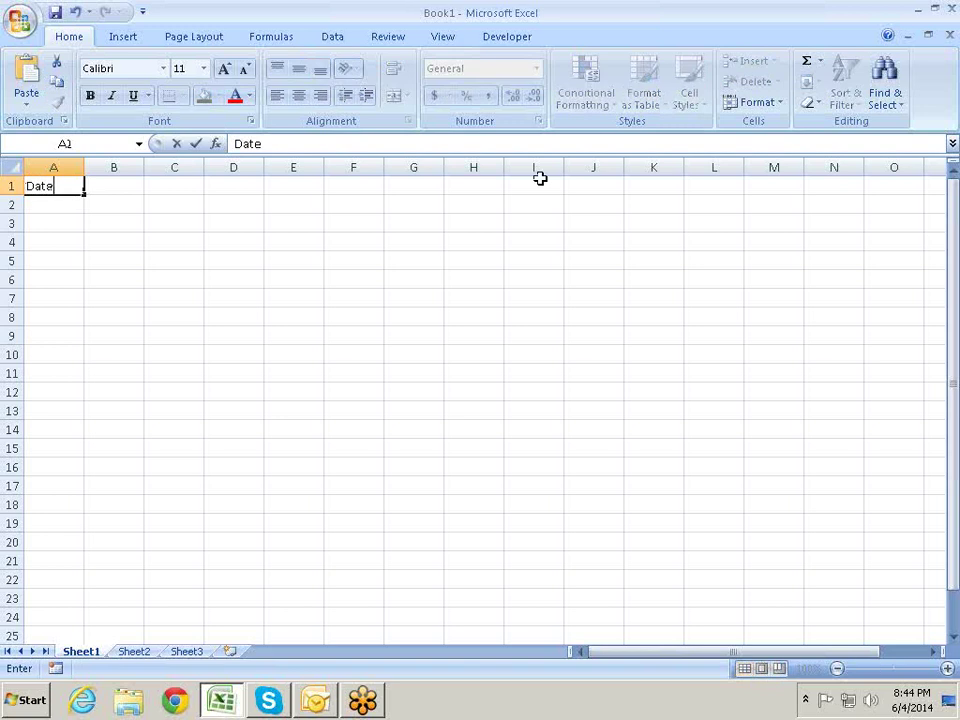
key(Tab)
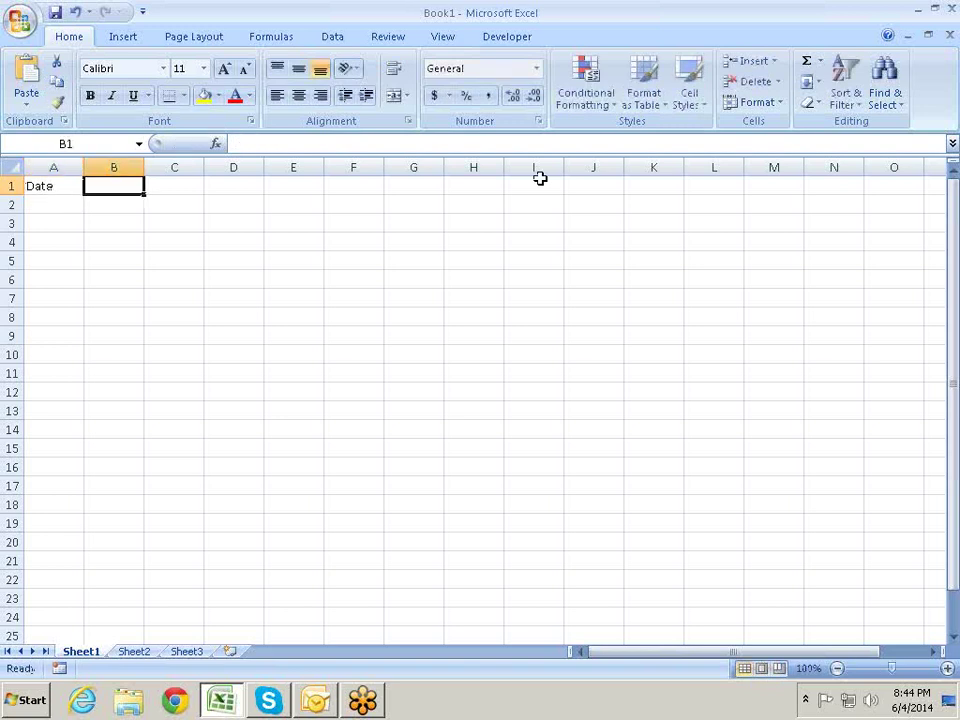
text(Name)
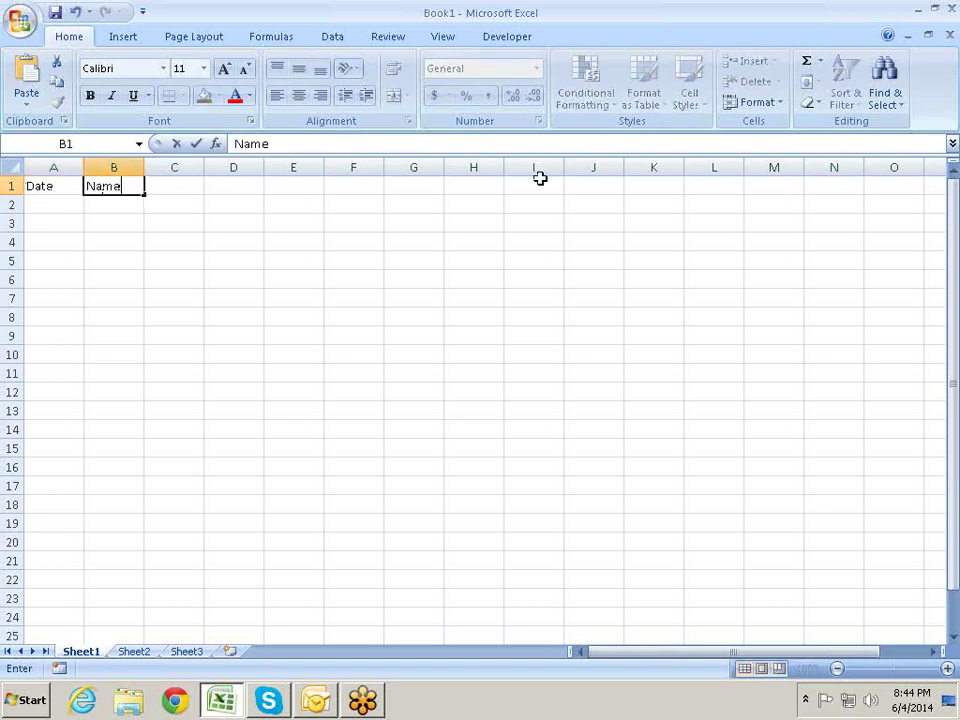
key(Tab)
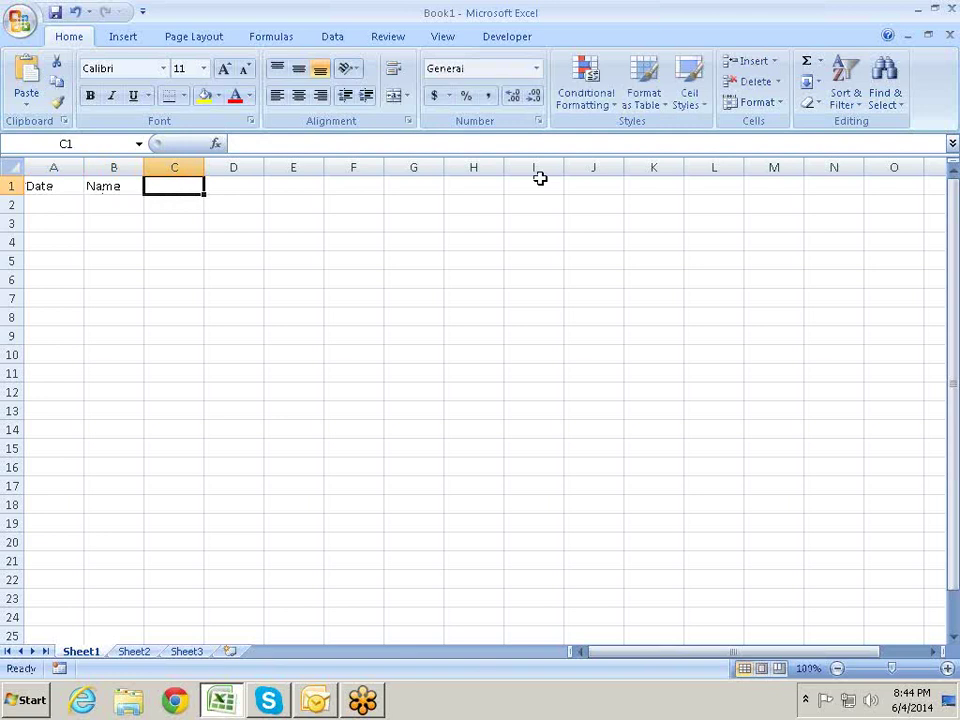
text(City)
key(Tab)
text(Sale)
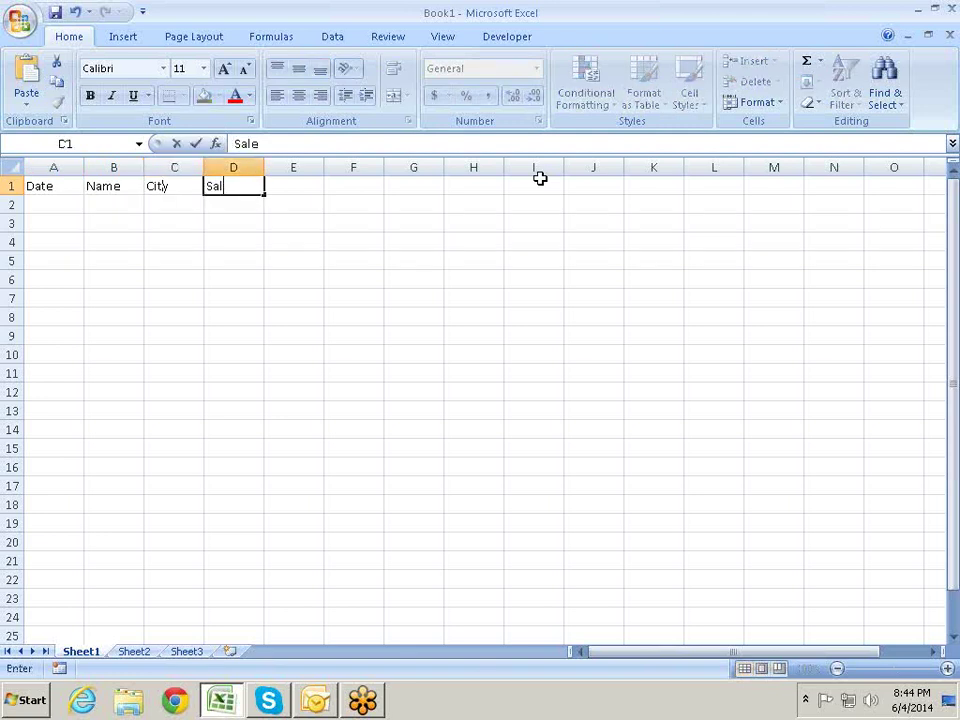
text(s)
key(Tab)
key(Return)
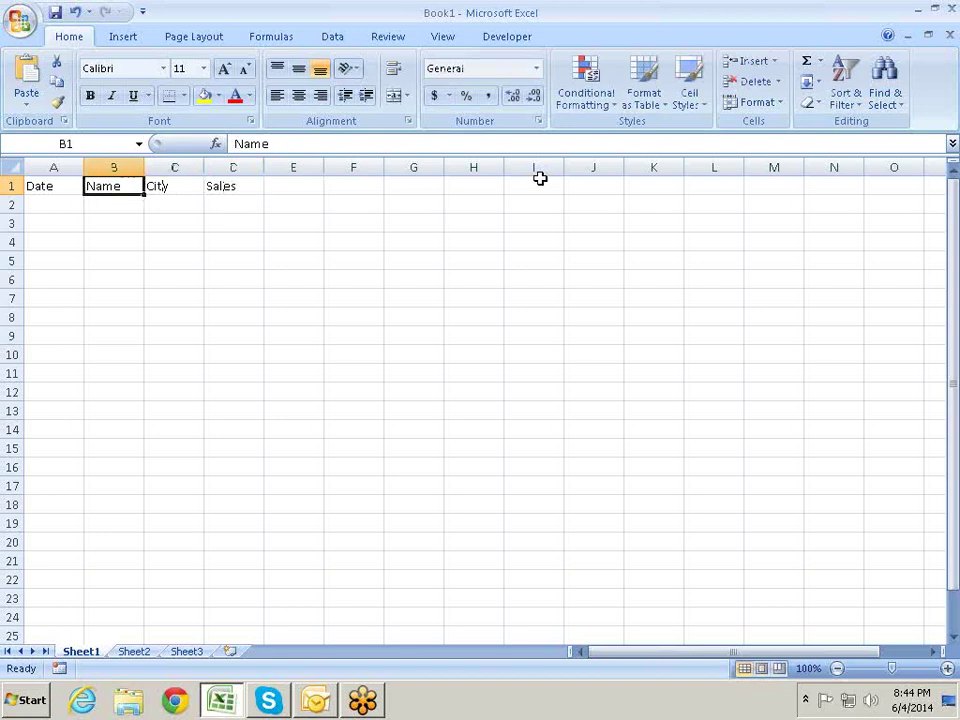
Enter the first date 1/1/2008 in A2, correcting the mistyped year
text(1-)
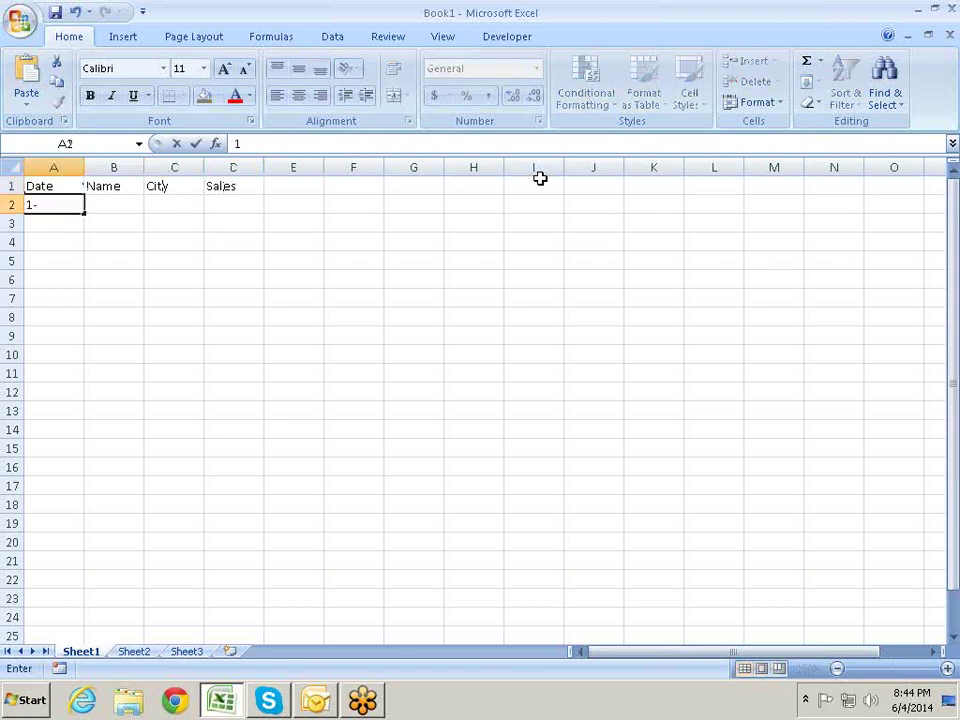
text(jan-)
text(2014)
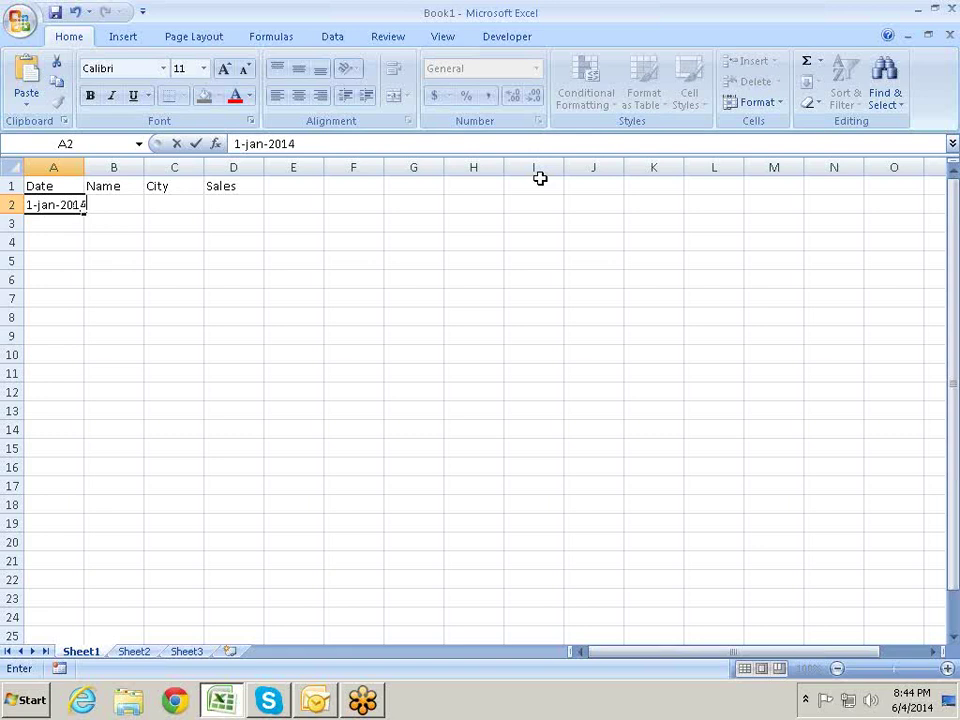
key(Return)
key(Up)
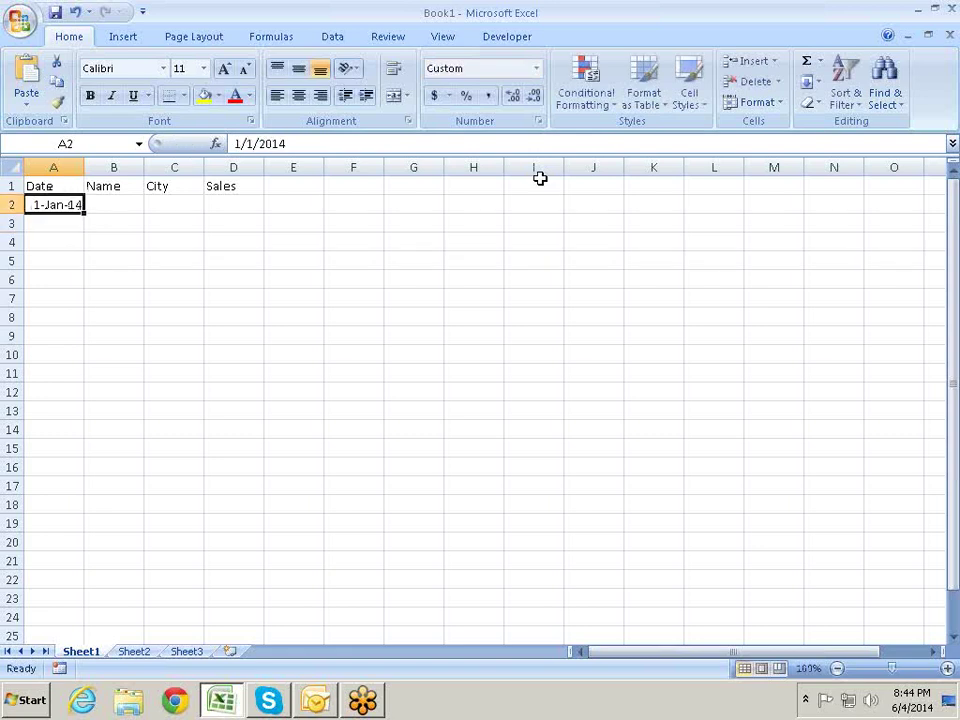
key(F2)
key(BackSpace)
key(BackSpace)
key(BackSpace)
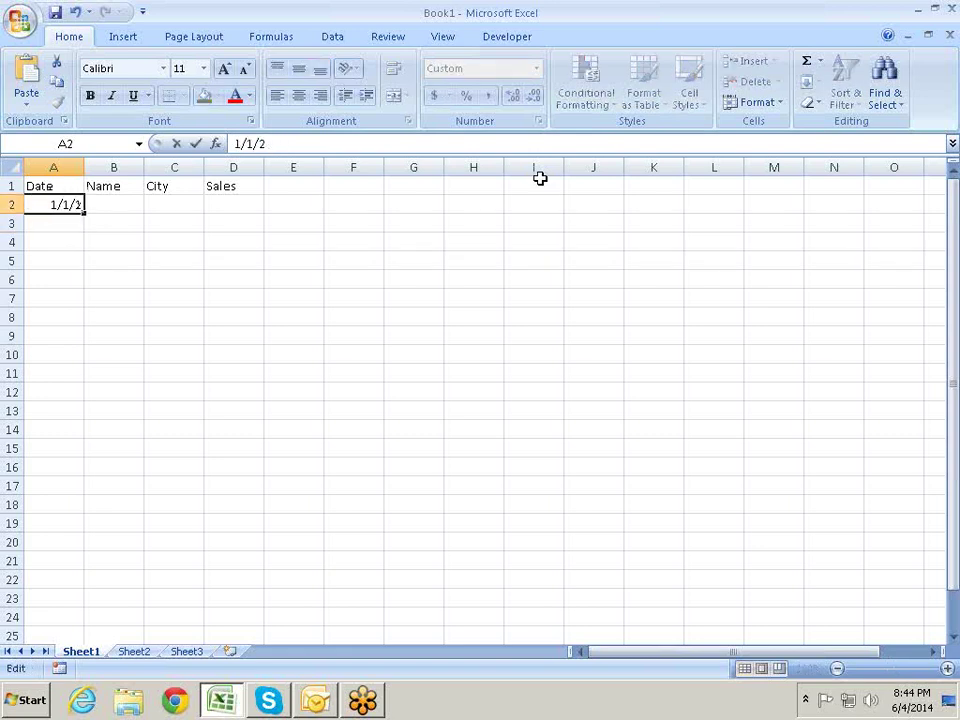
text(008)
key(Return)
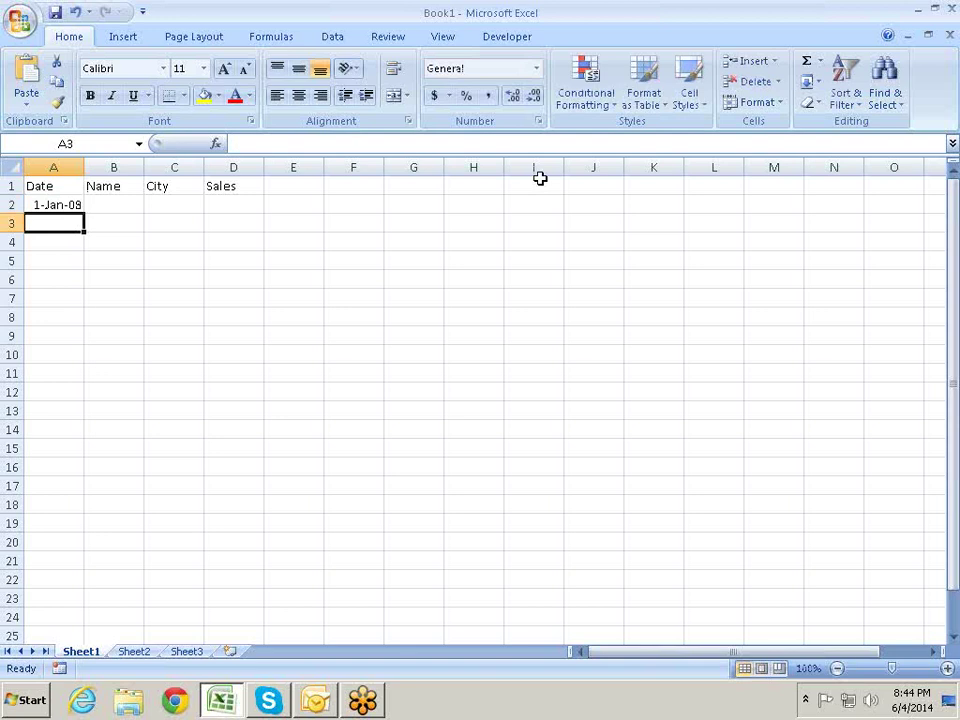
Enter =A2+5 in A3 and paste it far down column A
text(=)
key(Up)
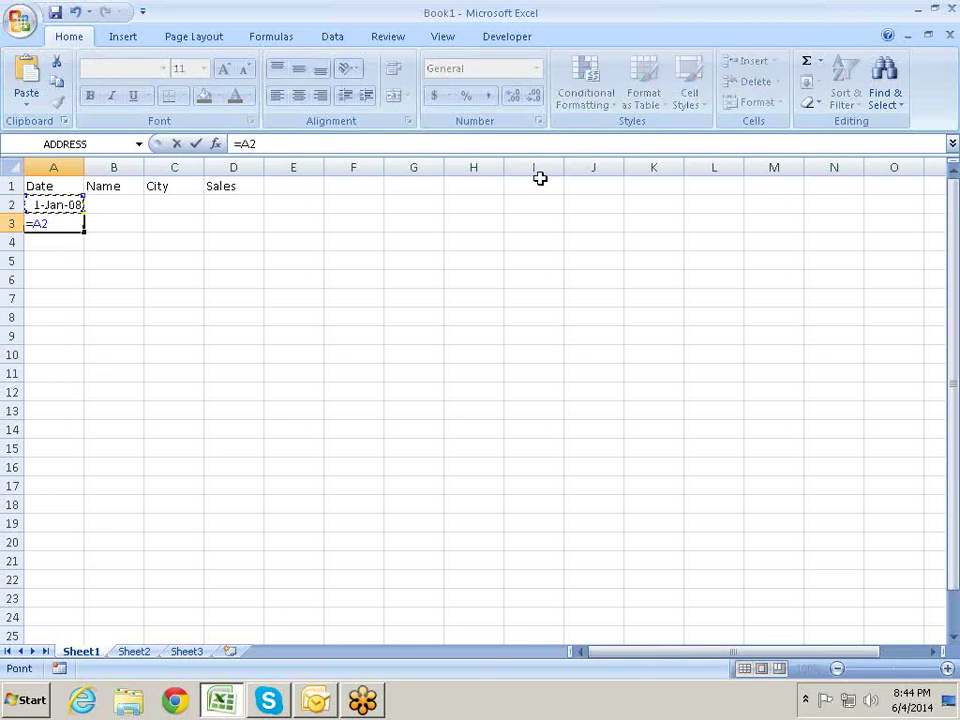
text(+5)
key(Return)
key(Up)
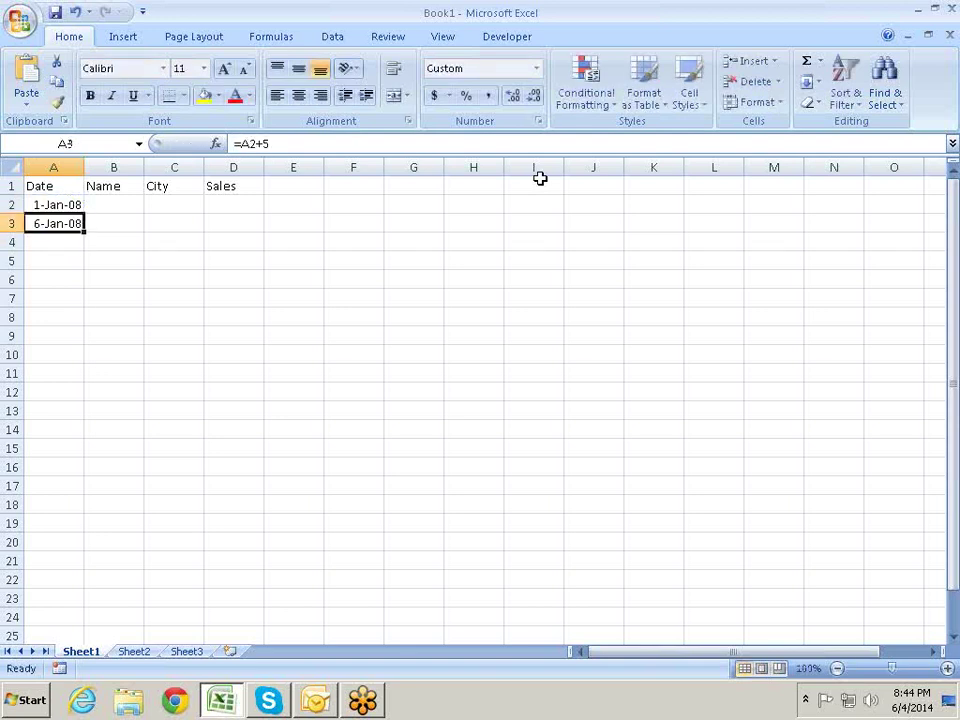
key(ctrl+c)
key(Down)
key(shift+Down)
key(shift+Down)
key(shift+Down)
key(shift+Down)
key(shift+Down)
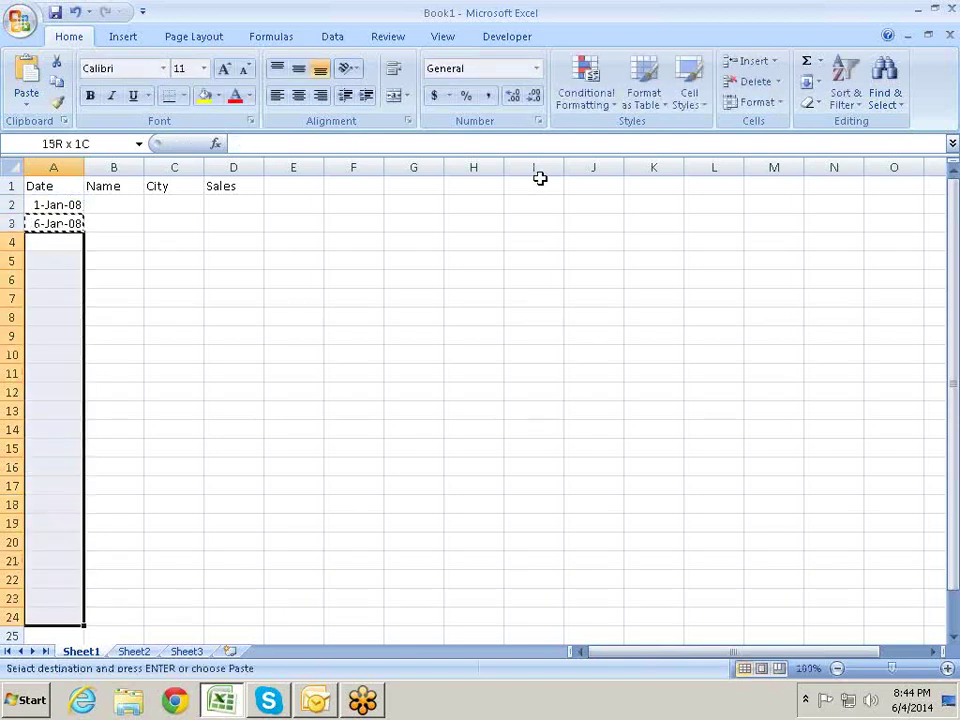
key(shift+Down)
key(shift+Down)
key(shift+Down)
key(shift+Down)
key(shift+Down)
key(shift+Down)
key(shift+Down)
key(shift+Down)
key(shift+Down)
key(shift+Down)
key(shift+Down)
key(shift+Down)
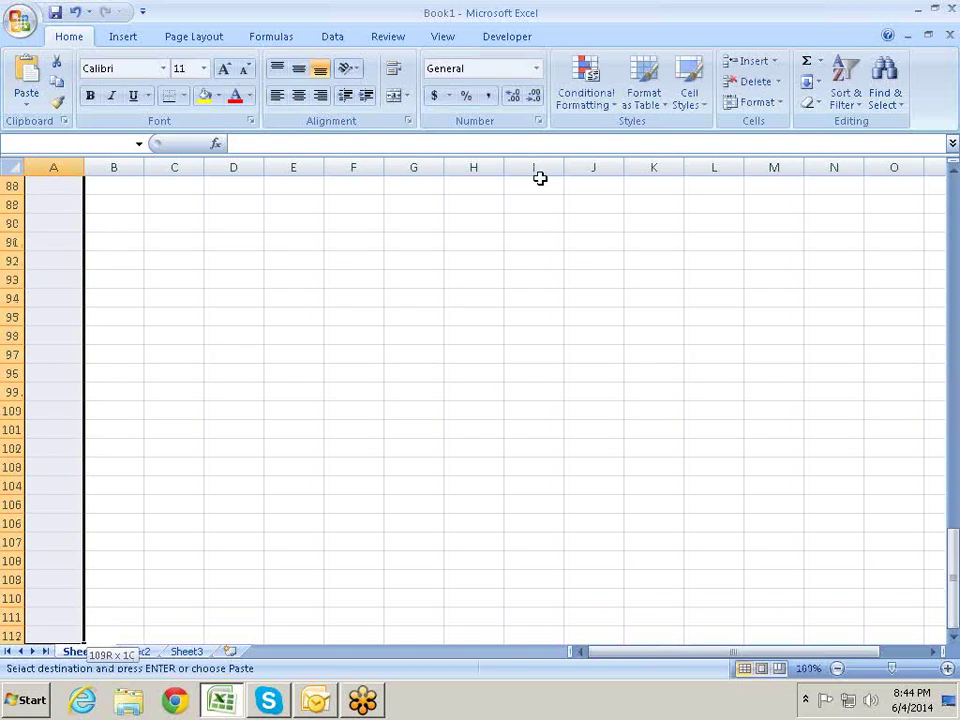
key(shift+Down)
key(shift+Down)
key(shift+Down)
key(Return)
key(Up)
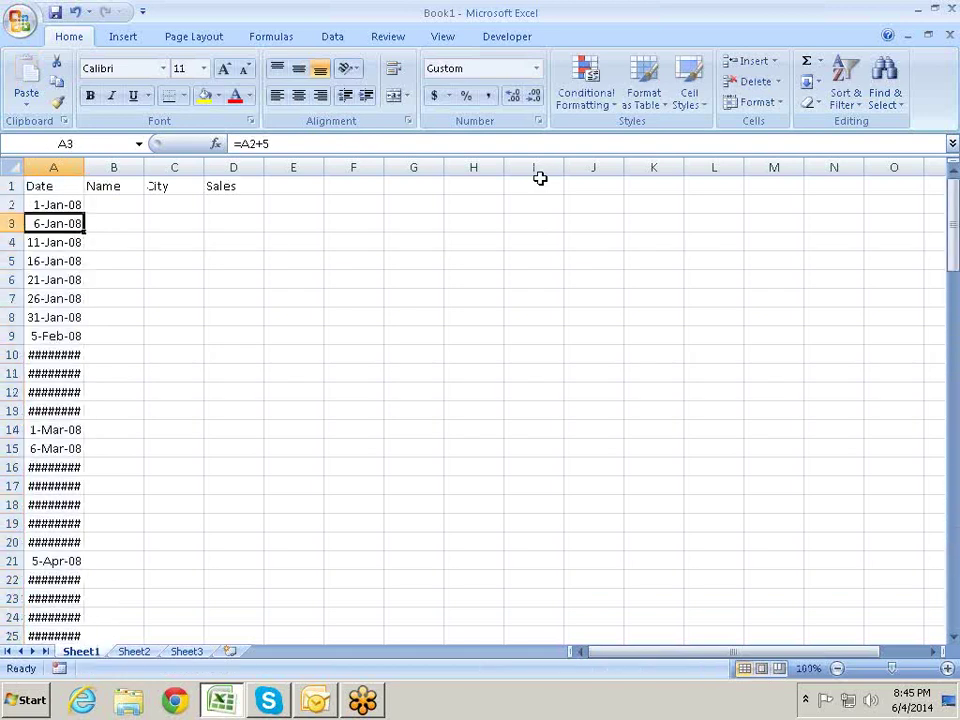
Widen column A to fit the dates, then fill names from Sandeep down column B
double_click(89, 175)
click(120, 202)
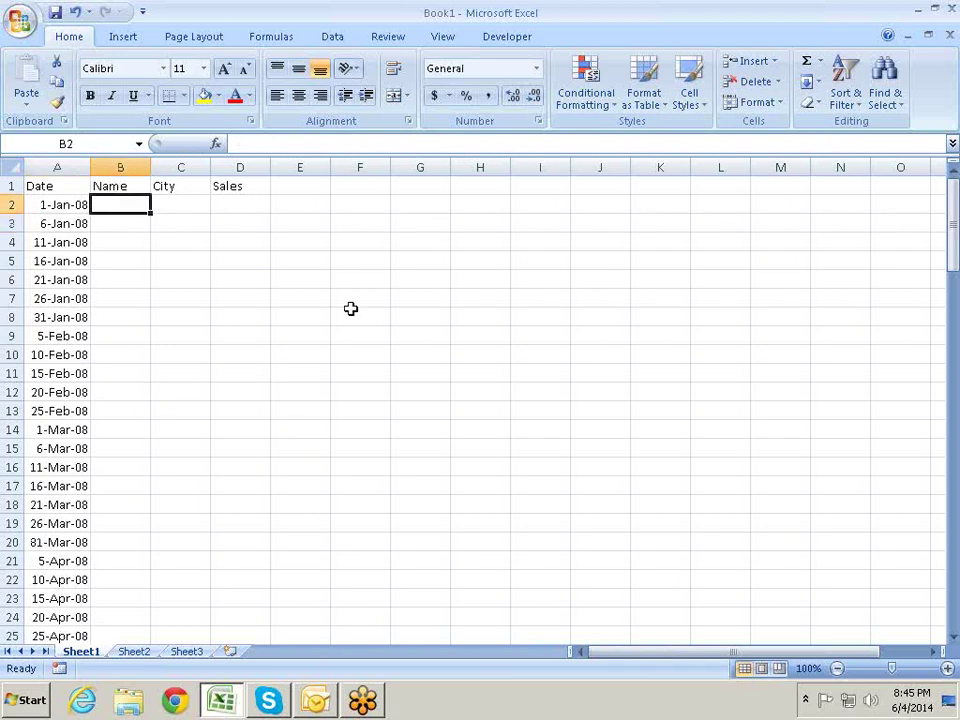
text(Sandeep)
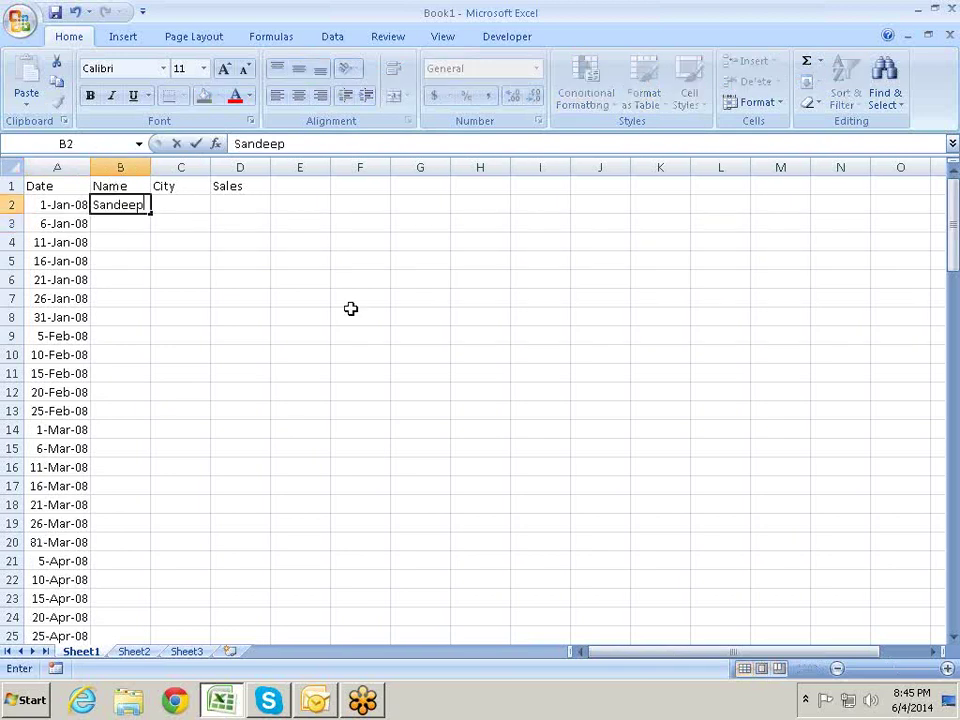
key(Return)
key(Up)
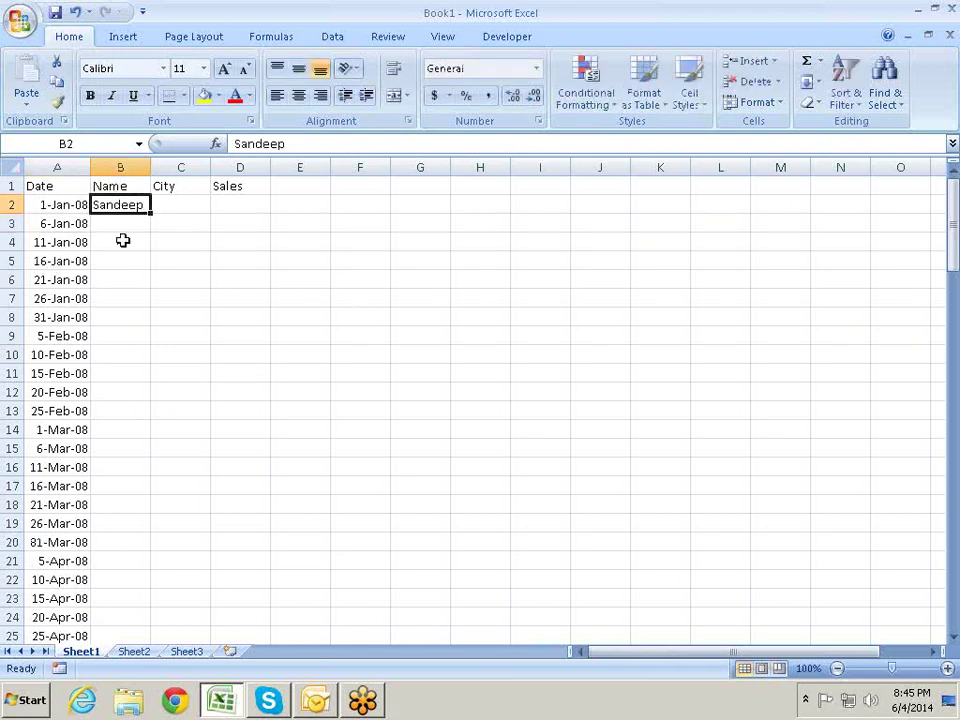
double_click(151, 211)
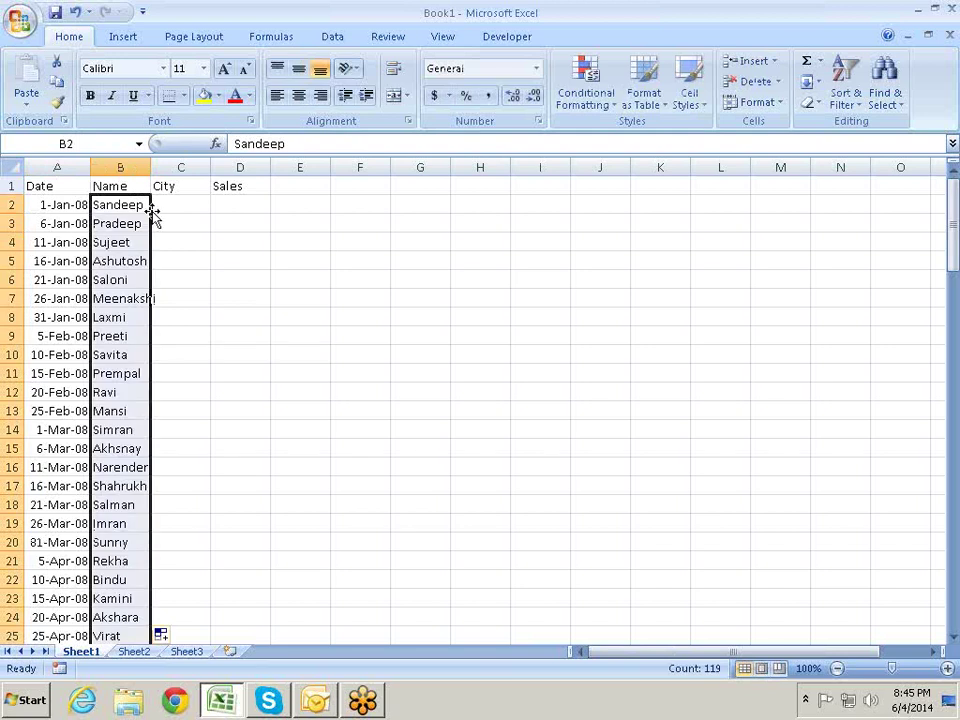
Fill the City column with cities starting from Faridabad in C2, replacing the repeated Palwal fill
click(157, 206)
text(Pa)
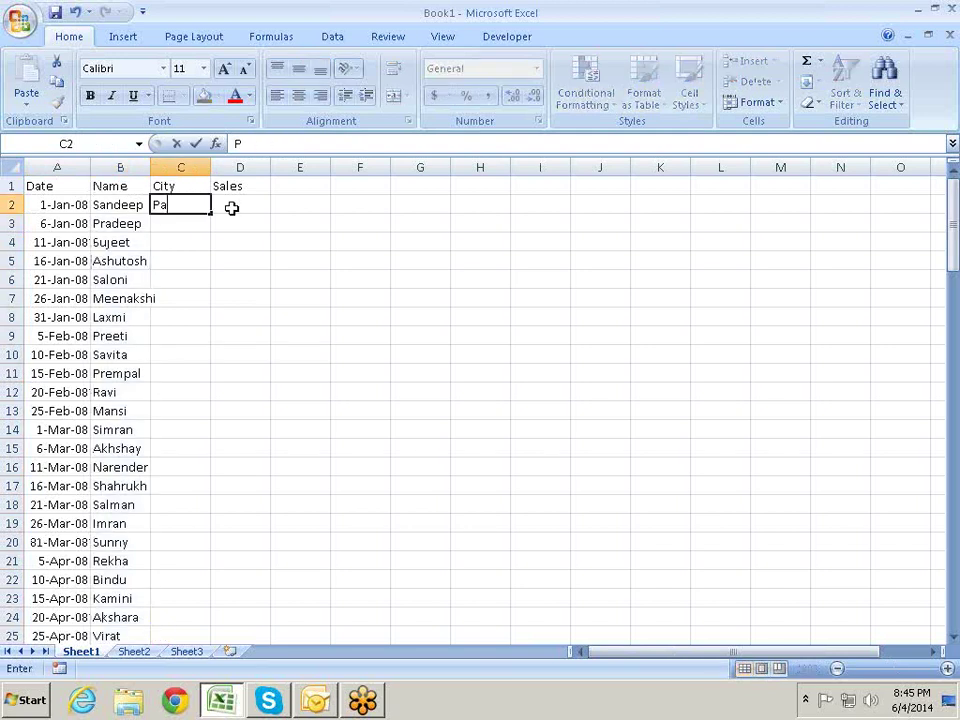
text(lwal)
key(Return)
key(Up)
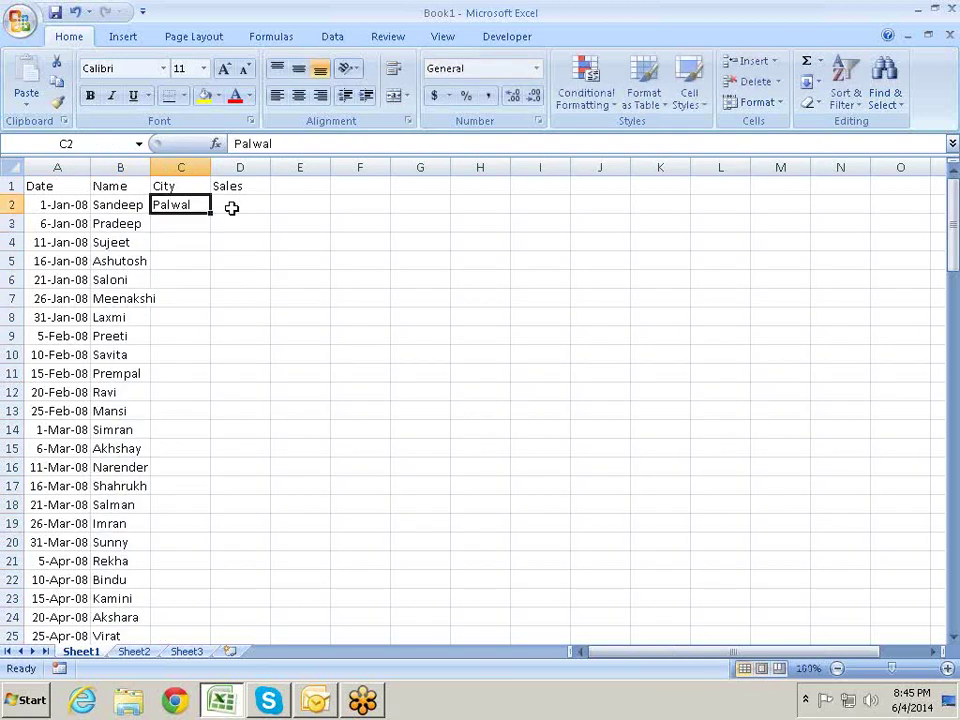
double_click(211, 213)
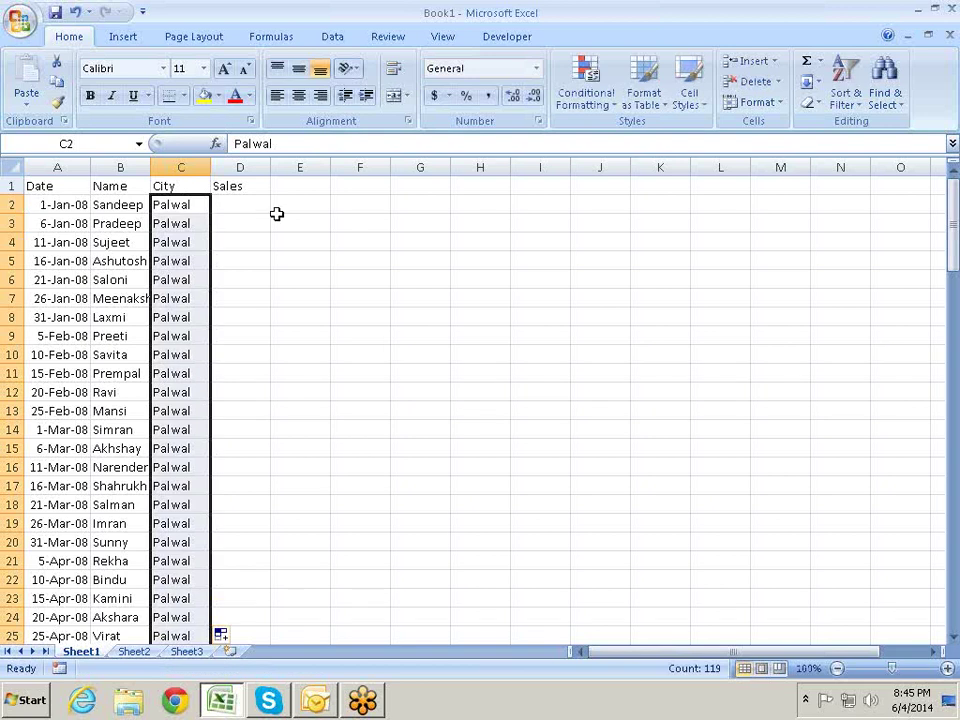
key(ctrl+z)
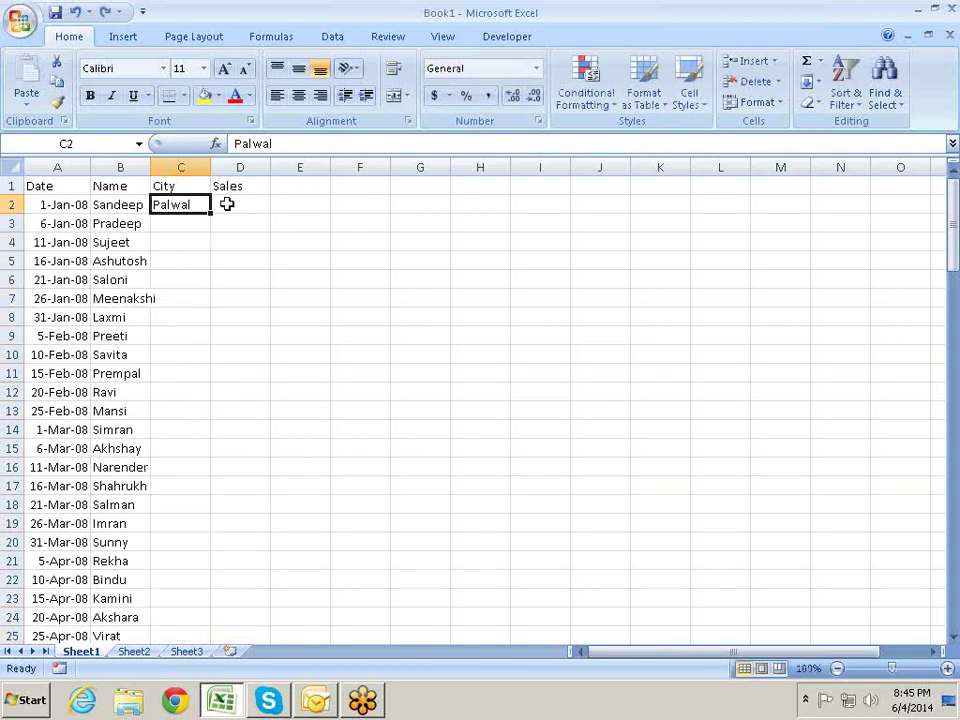
text(Faridabad)
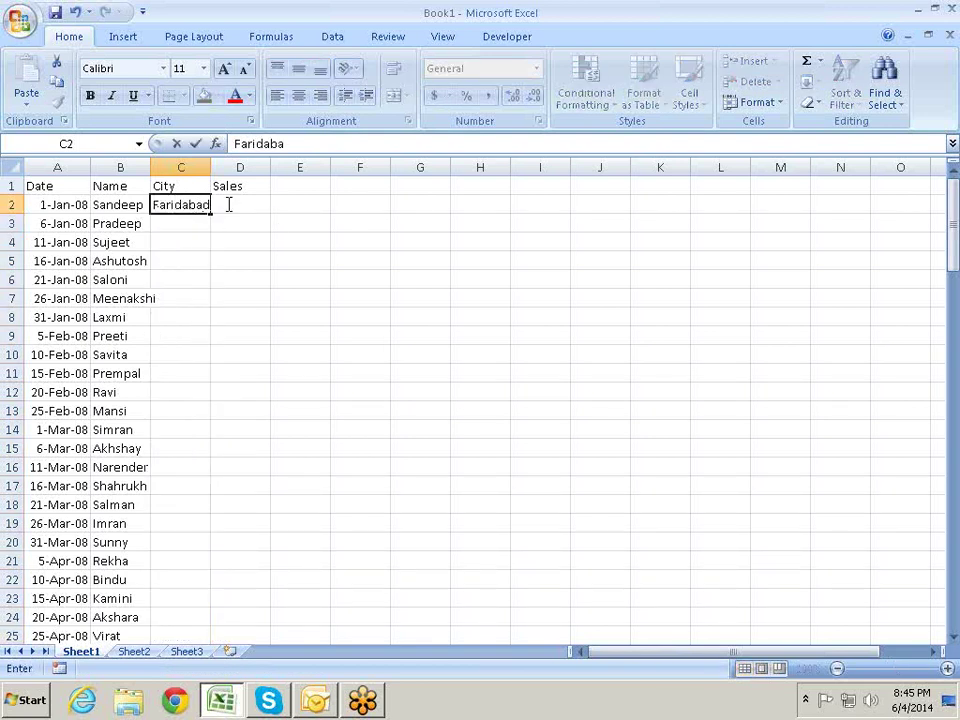
key(Return)
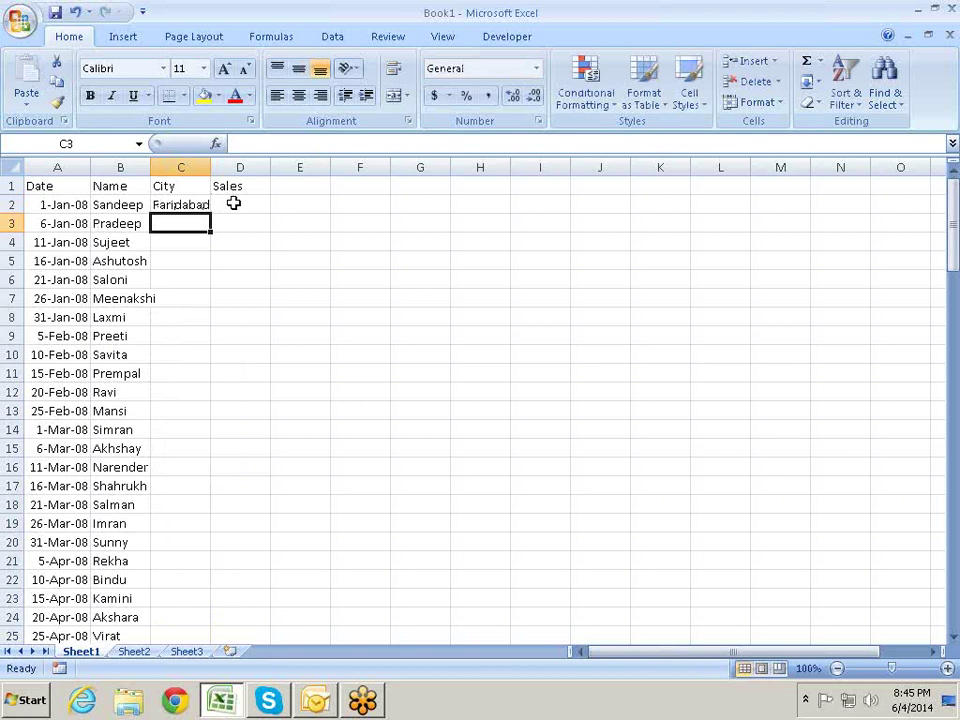
click(204, 203)
double_click(211, 213)
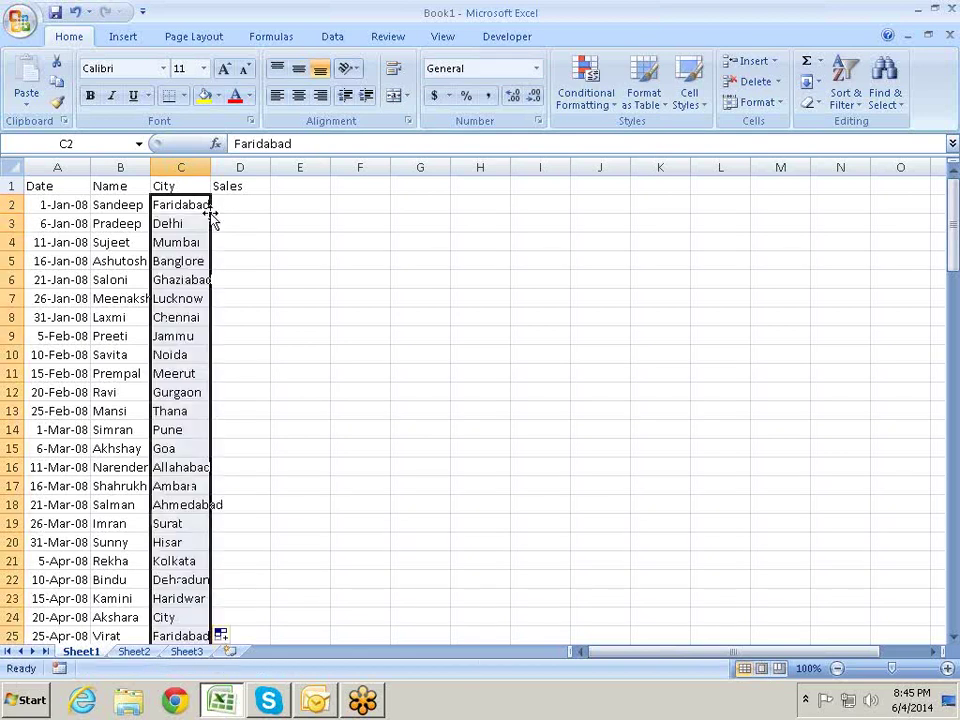
click(253, 204)
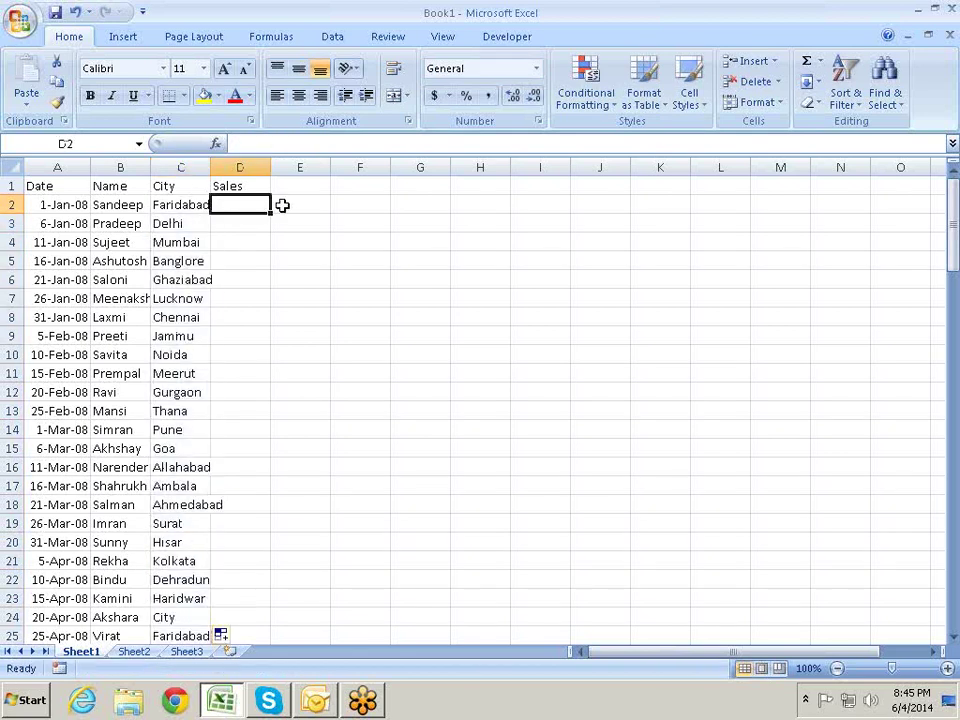
Fill D2:D120 with the formula =RANDBETWEEN(10,90)
key(Left)
key(ctrl+Down)
key(Right)
key(ctrl+shift+Up)
key(shift+Down)
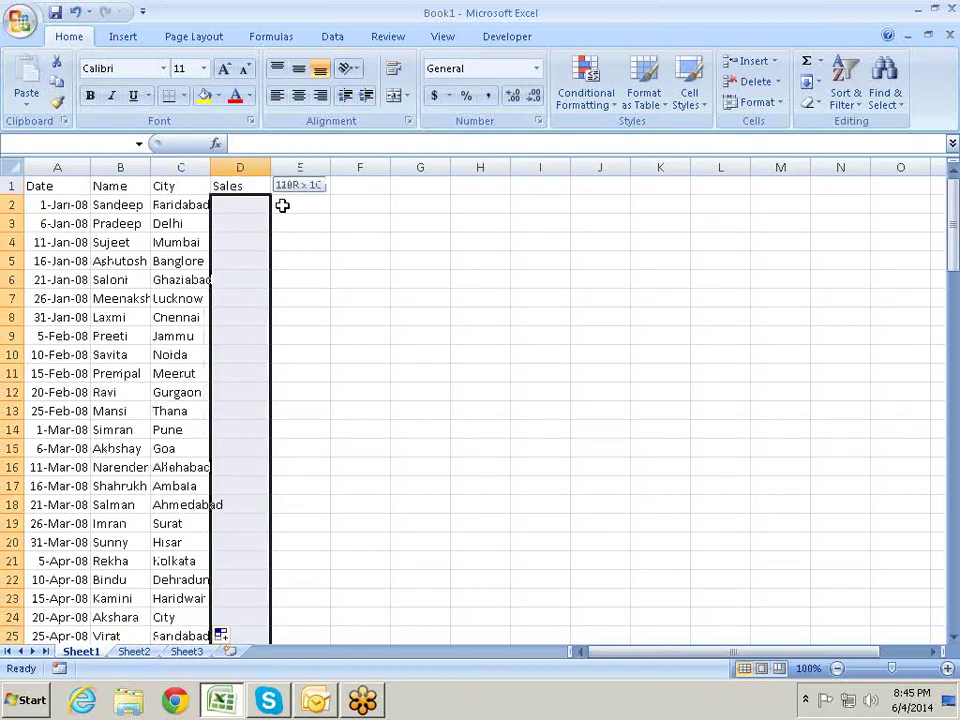
text(=)
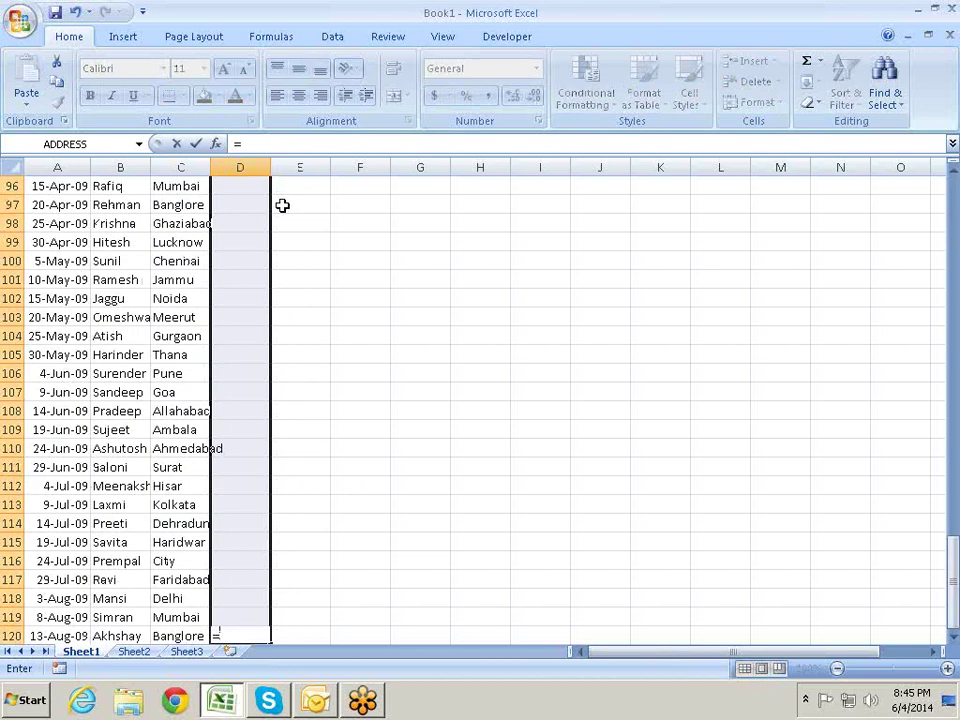
text(rand)
key(Down)
key(Tab)
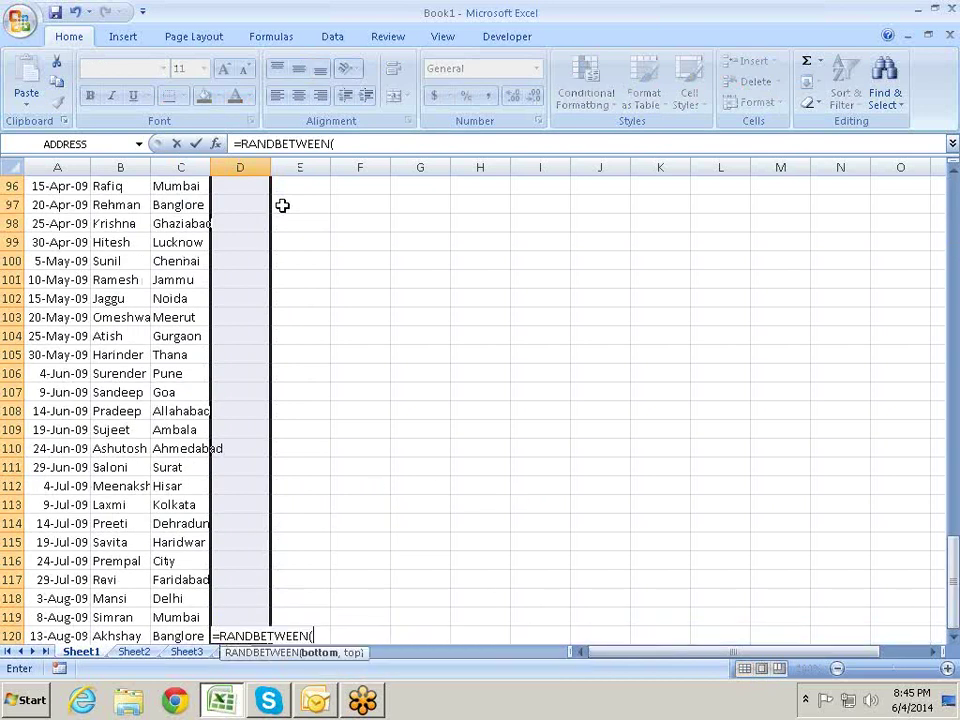
text(10,90)
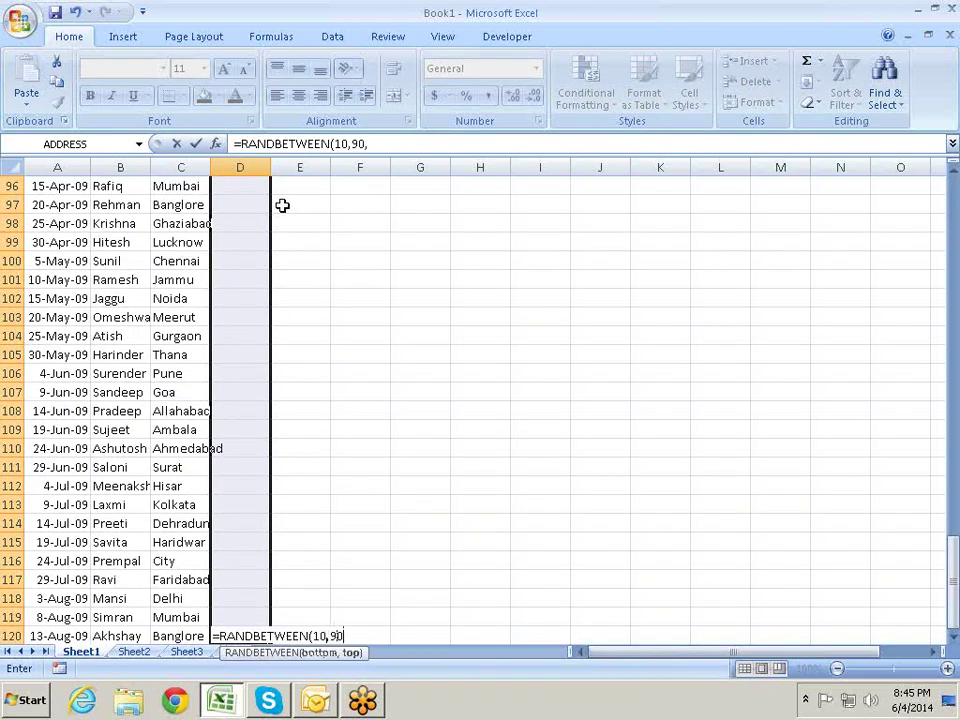
key(ctrl+Return)
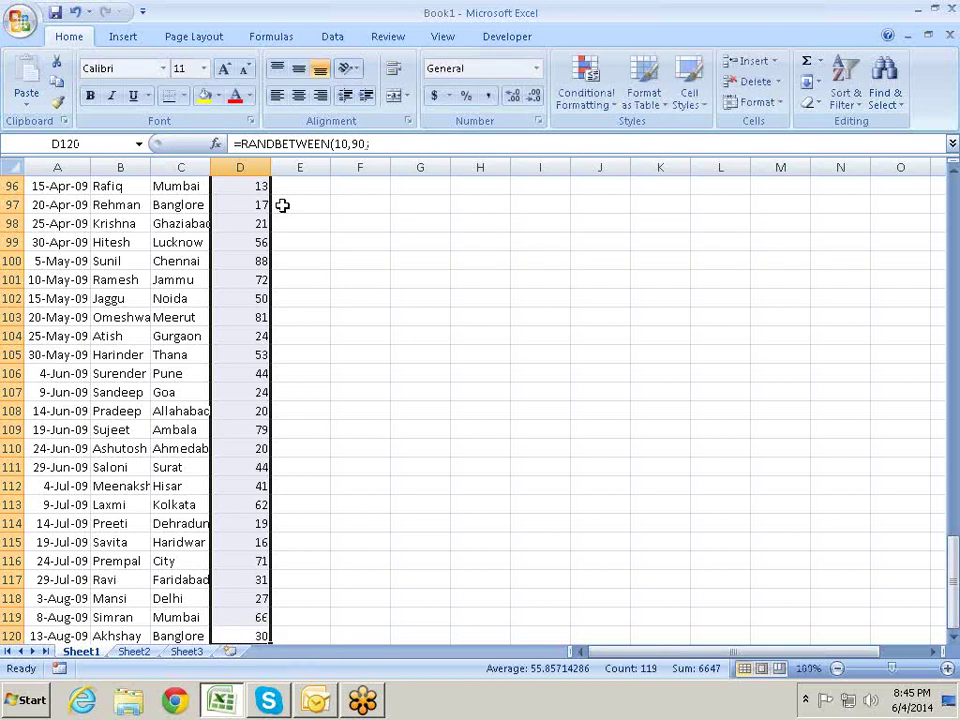
Convert the random Sales numbers to fixed values with Paste Special > Values
key(ctrl+c)
key(alt+e)
key(s)
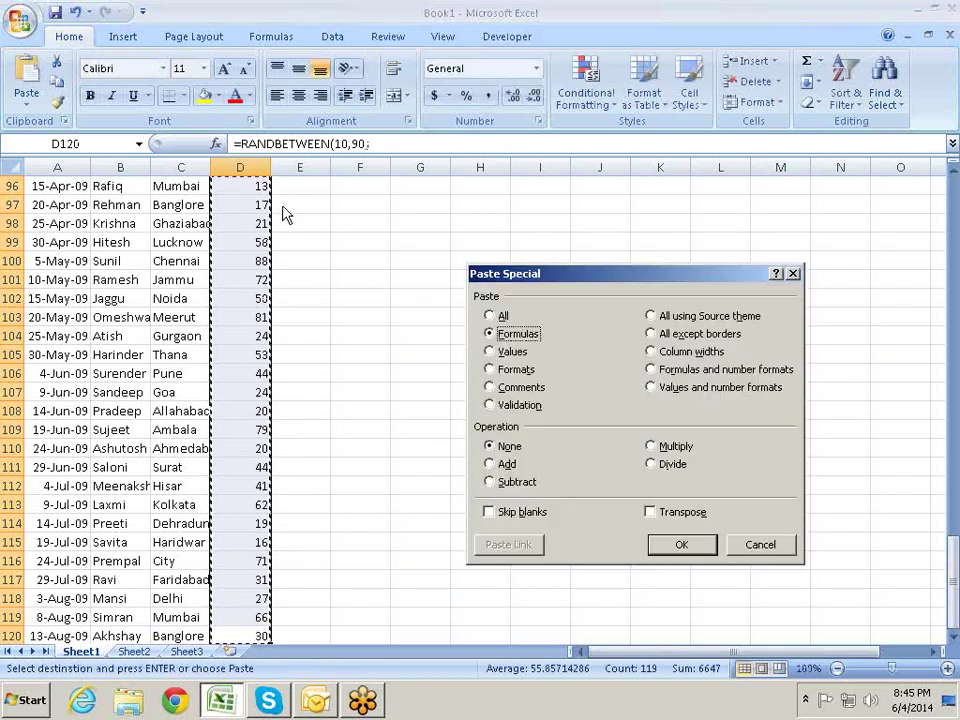
key(v)
key(Return)
key(Escape)
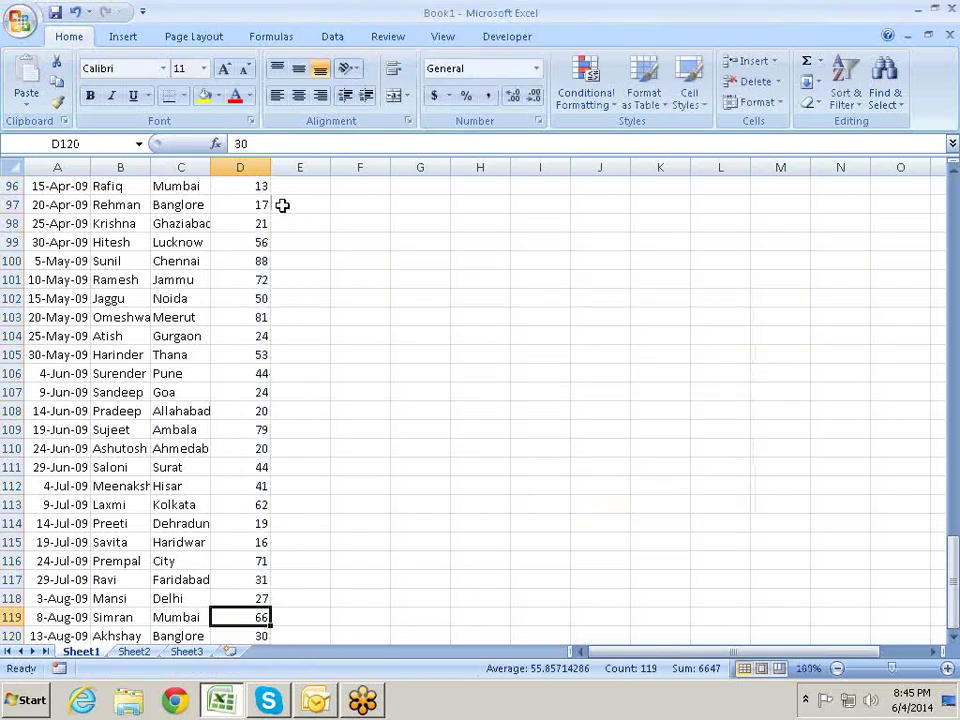
key(ctrl+Up)
key(Left)
key(Left)
key(Left)
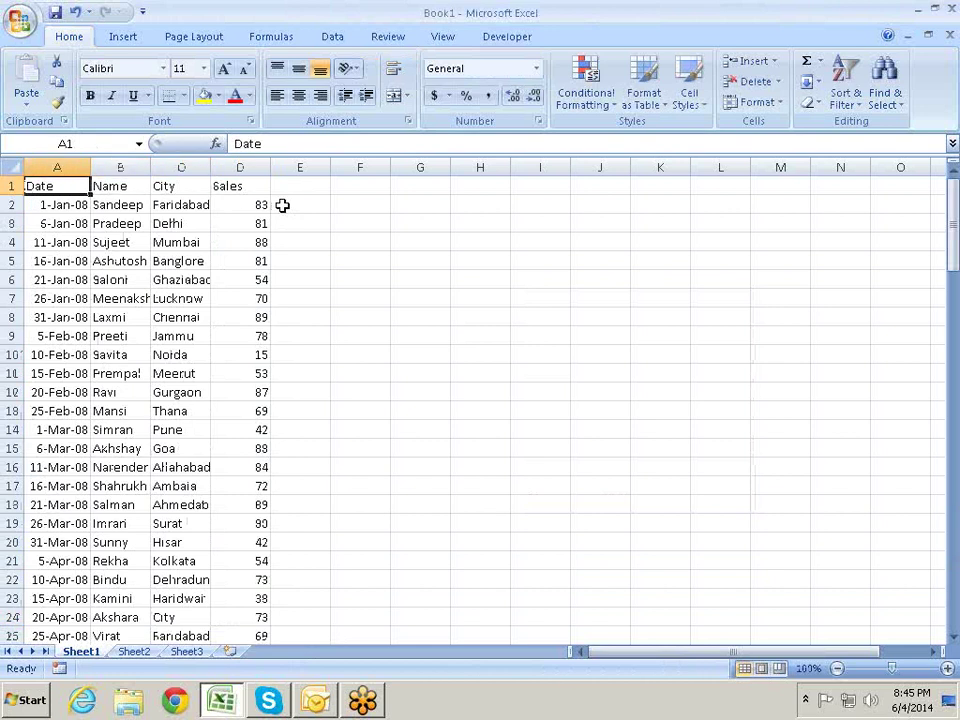
Apply All Borders to the whole table A1:D120
key(ctrl+shift+Right)
key(ctrl+shift+Down)
key(alt+h)
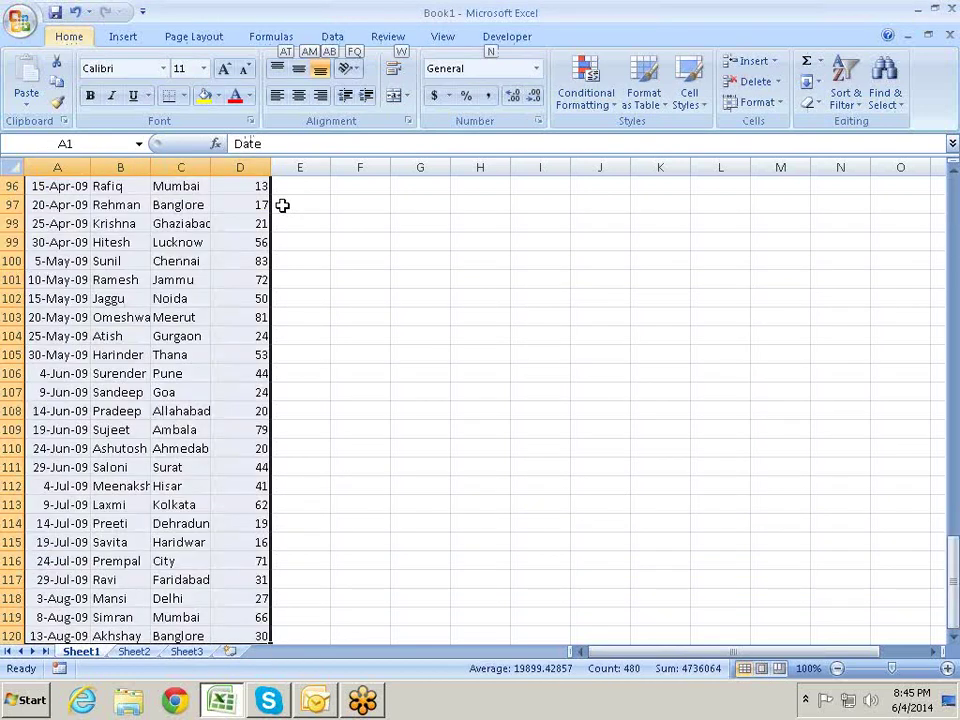
key(b)
key(a)
key(ctrl+Home)
Make the header row A1:D1 bold
key(ctrl+shift+Right)
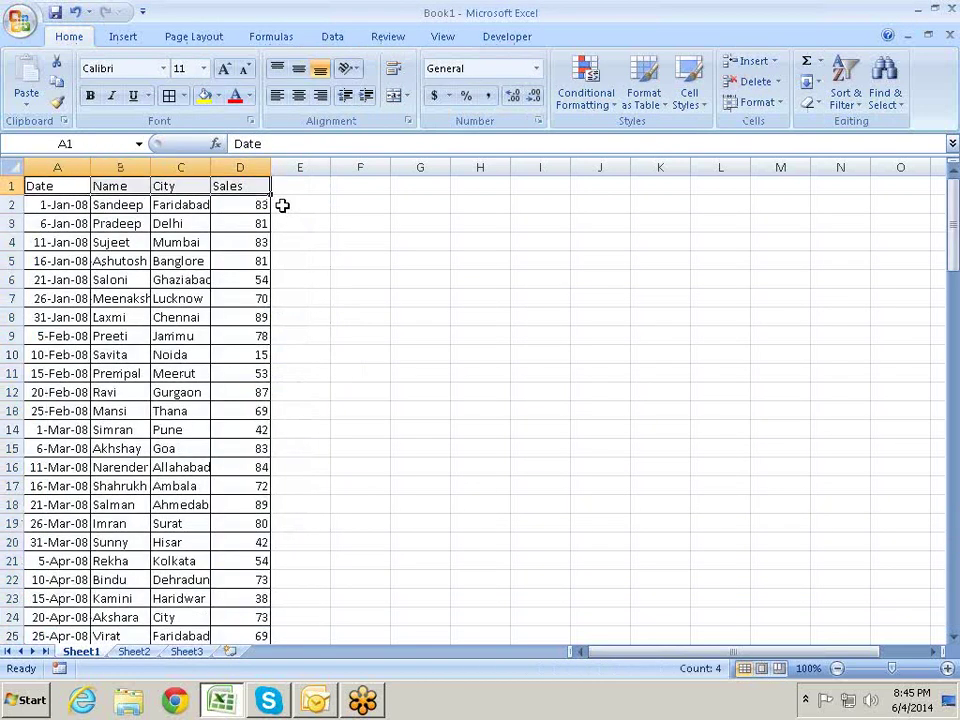
key(ctrl+b)
key(Right)
key(Right)
key(Down)
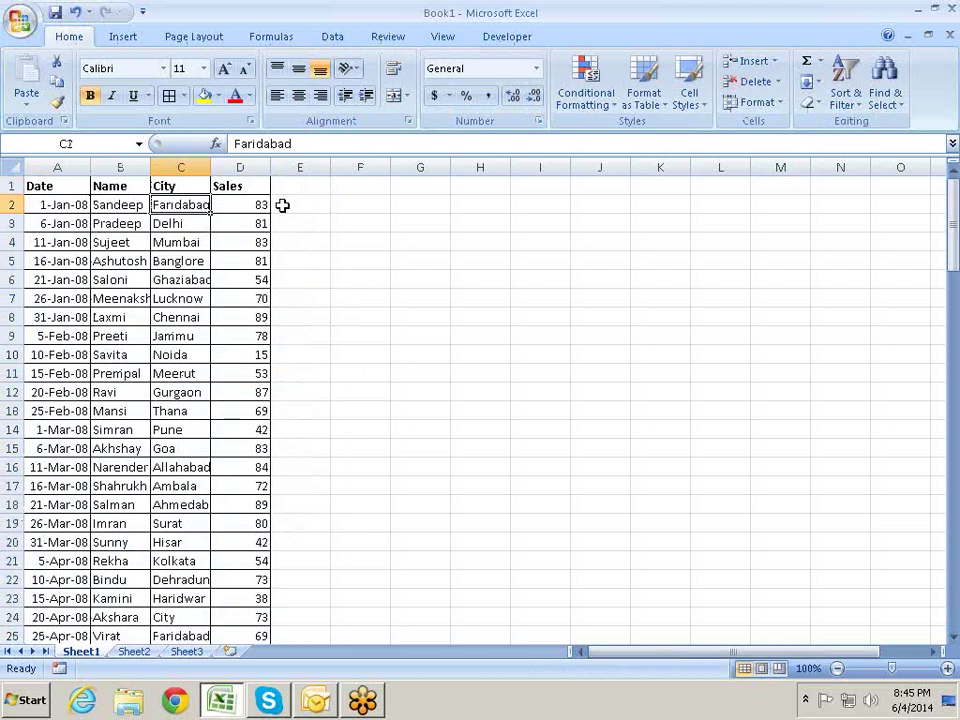
key(Up)
key(Left)
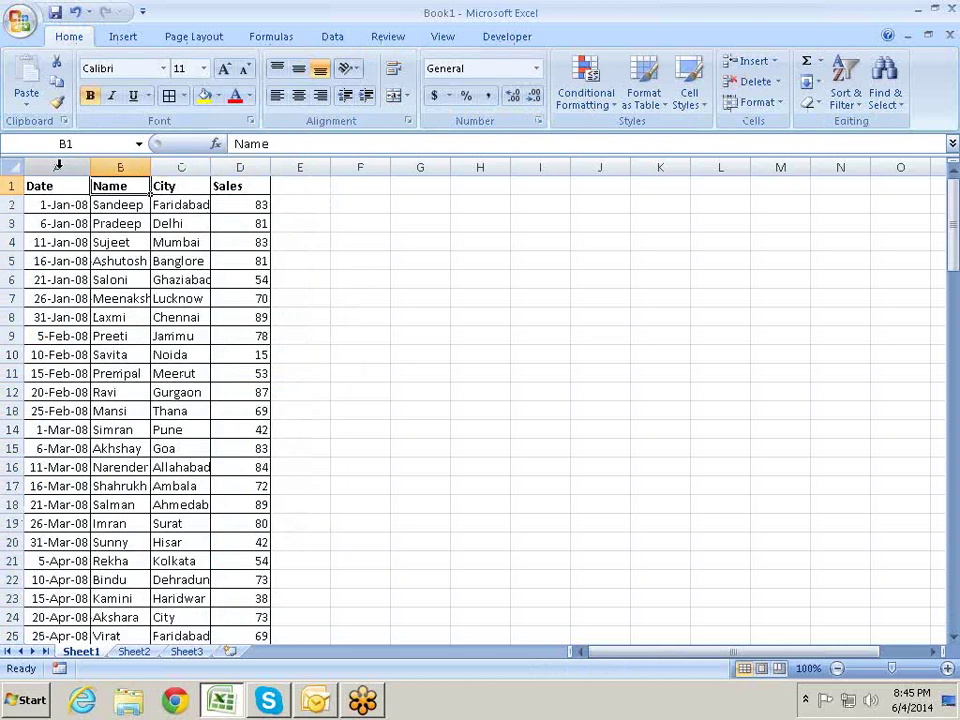
AutoFit columns A through D to their contents
drag(58, 166, 243, 152)
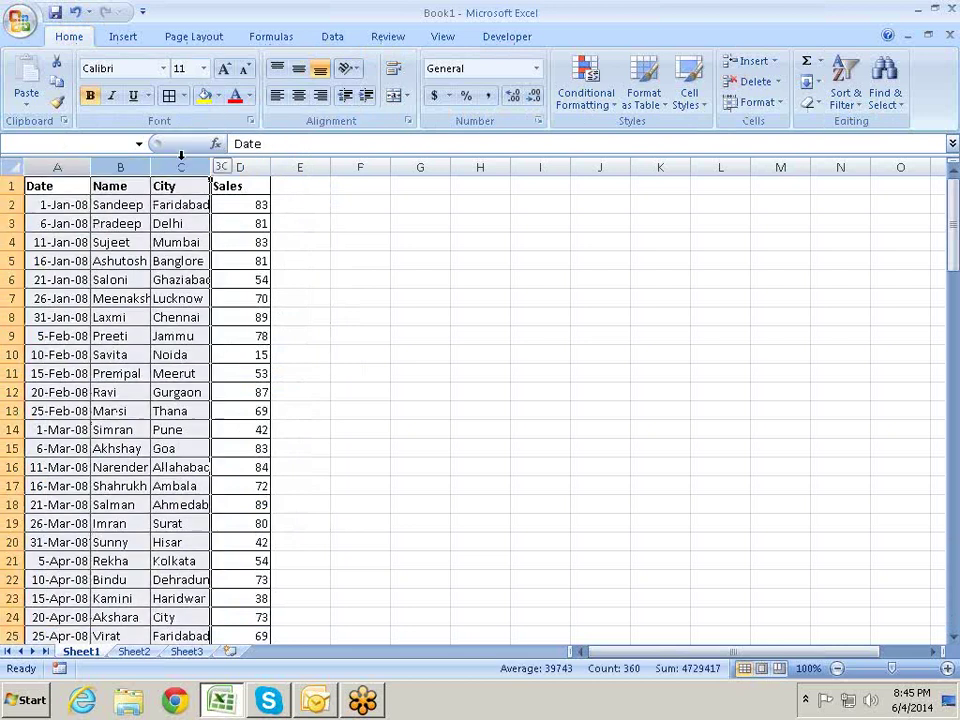
double_click(268, 164)
click(370, 224)
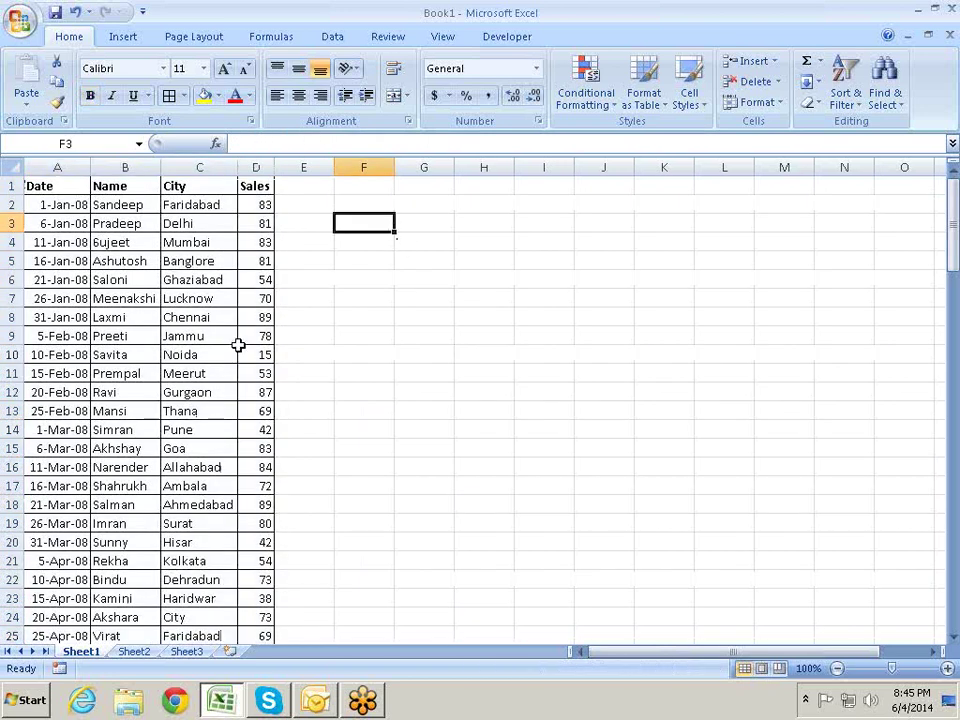
click(130, 222)
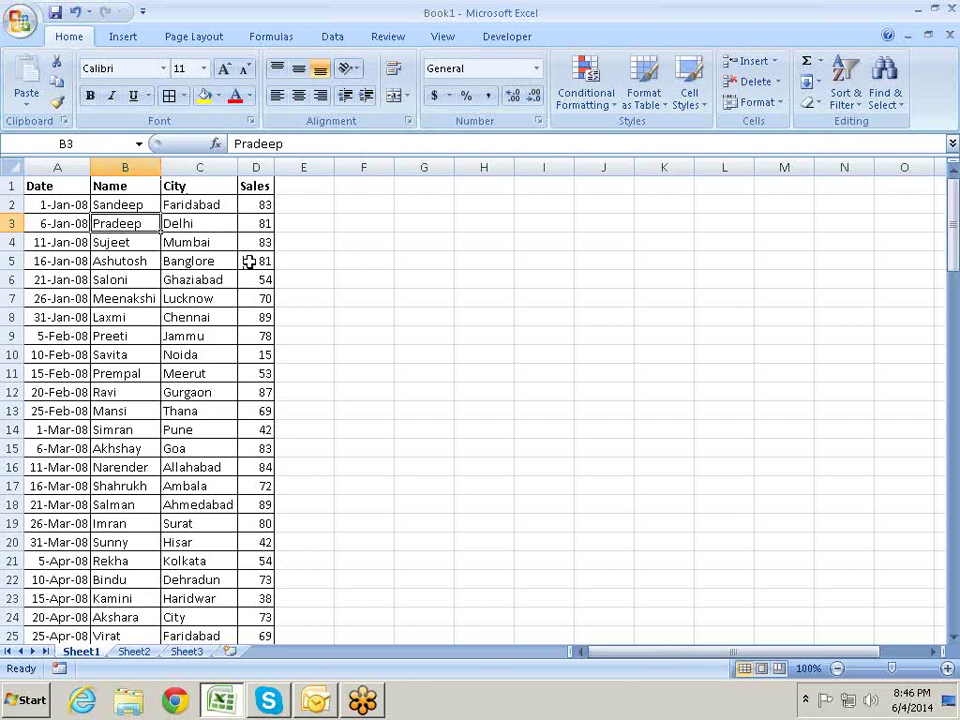
click(75, 204)
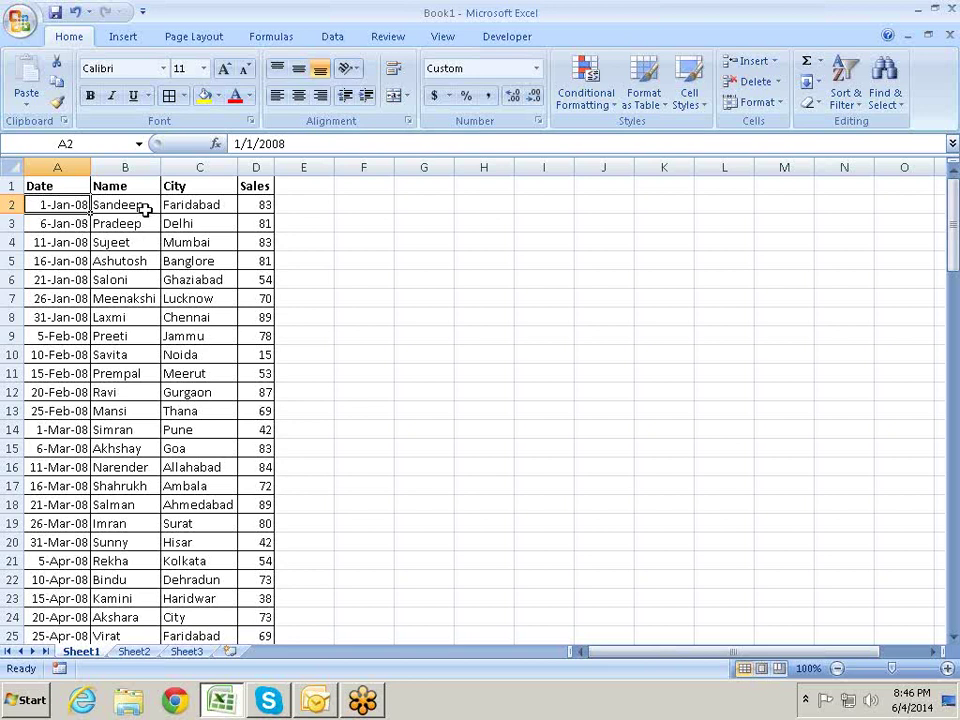
click(112, 206)
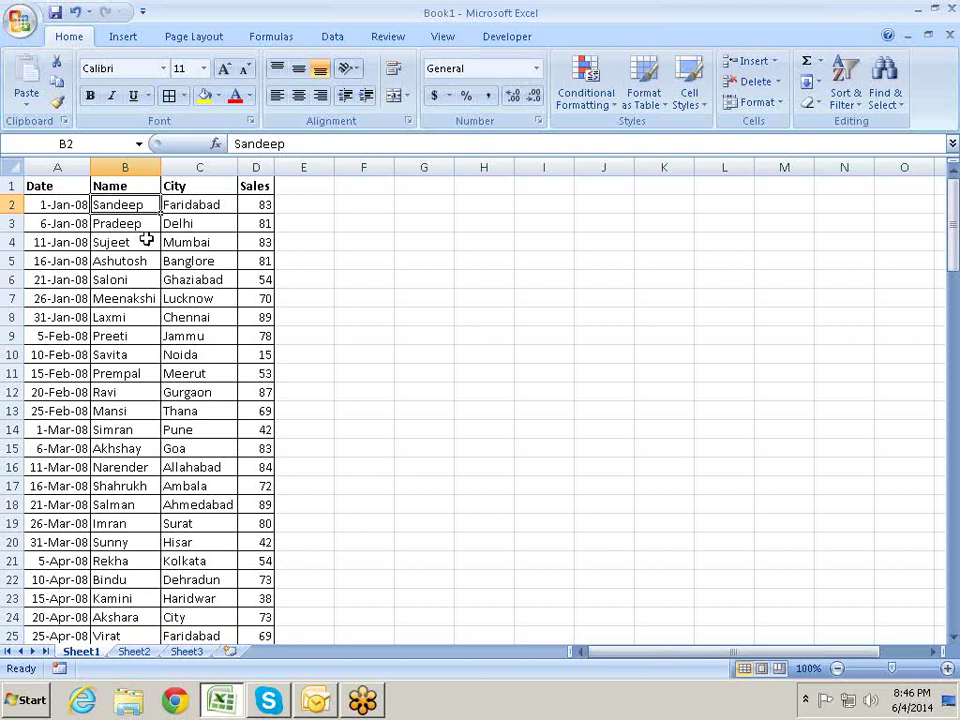
click(207, 204)
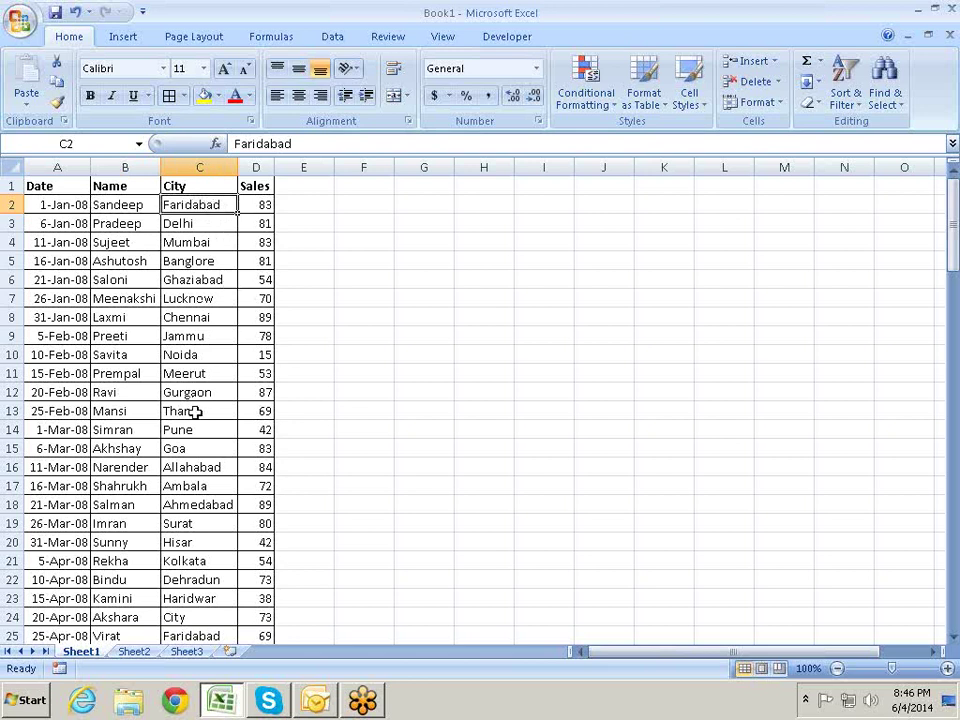
click(138, 205)
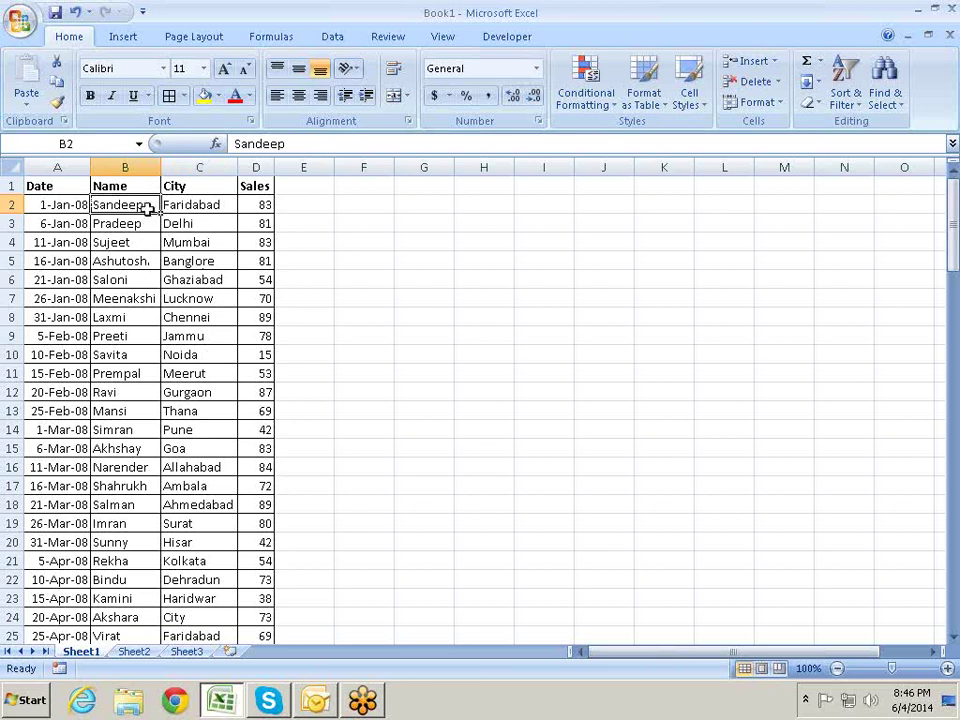
click(251, 204)
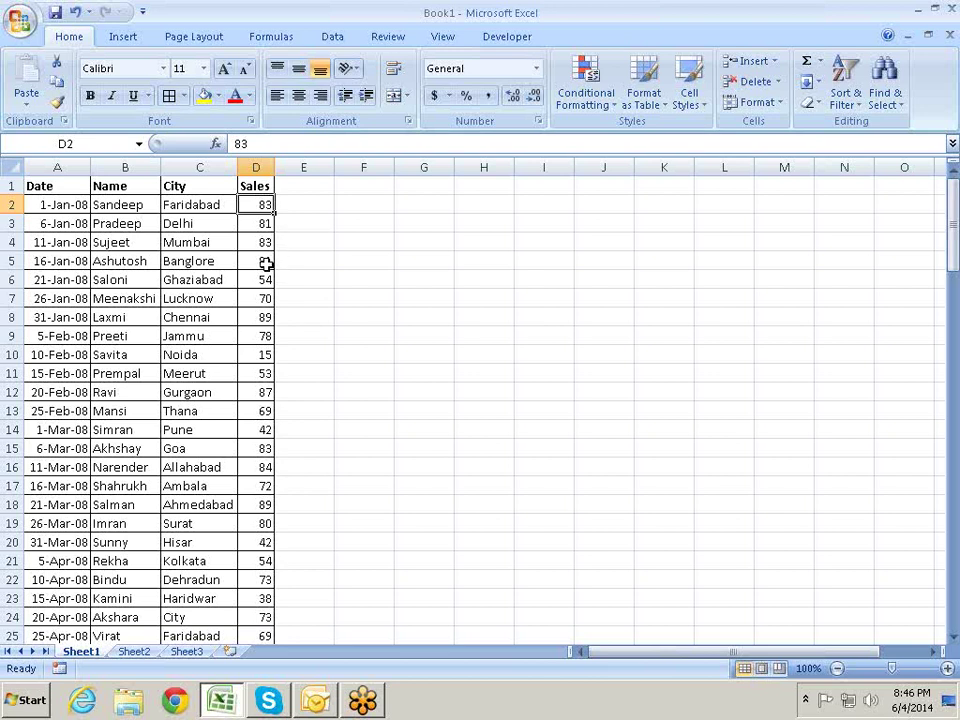
click(86, 188)
key(ctrl+shift+Right)
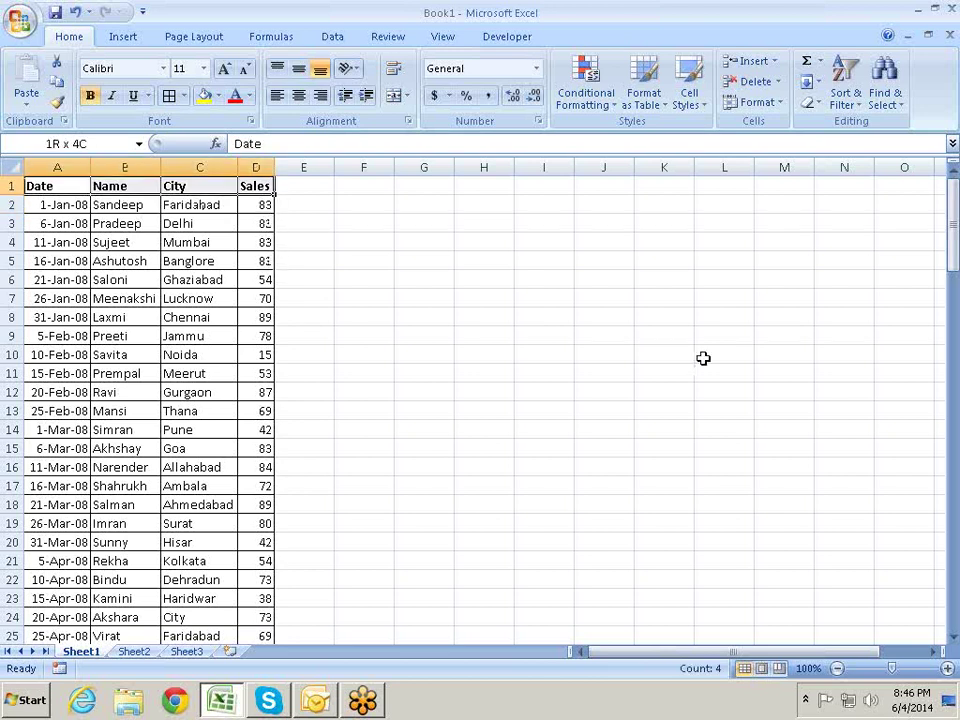
key(ctrl+shift+Left)
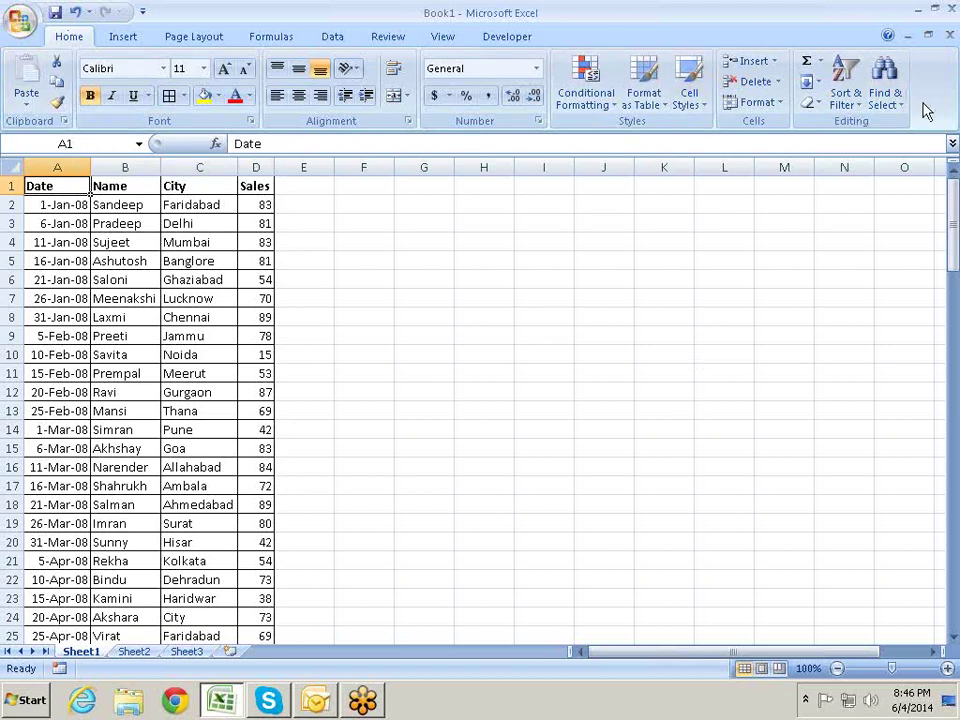
Try sorting the Date column oldest to newest, which breaks the date formulas
click(858, 106)
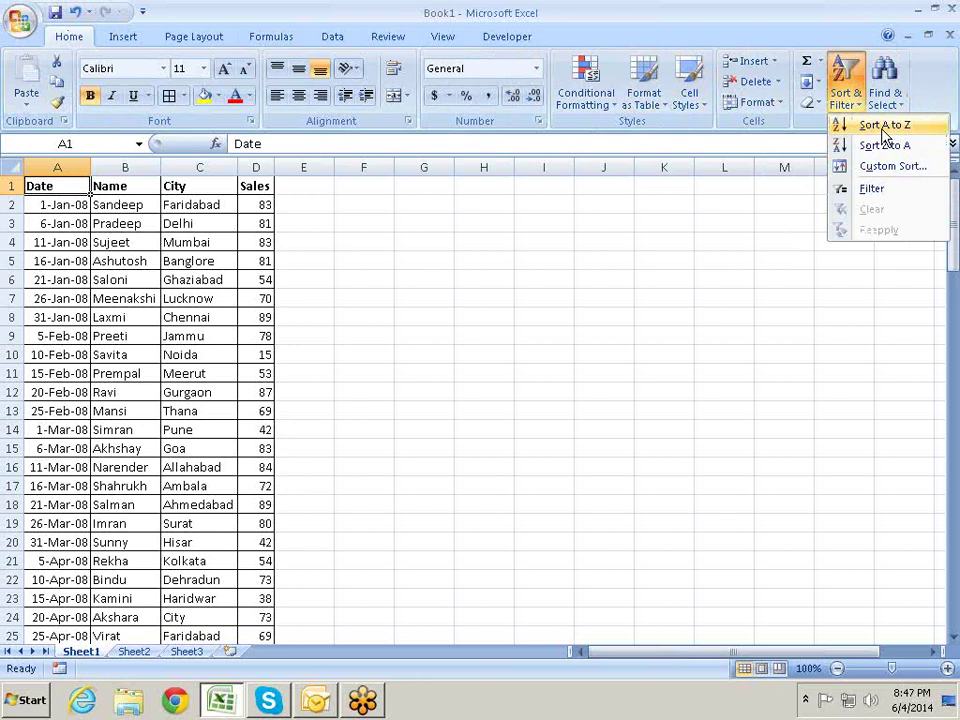
click(884, 134)
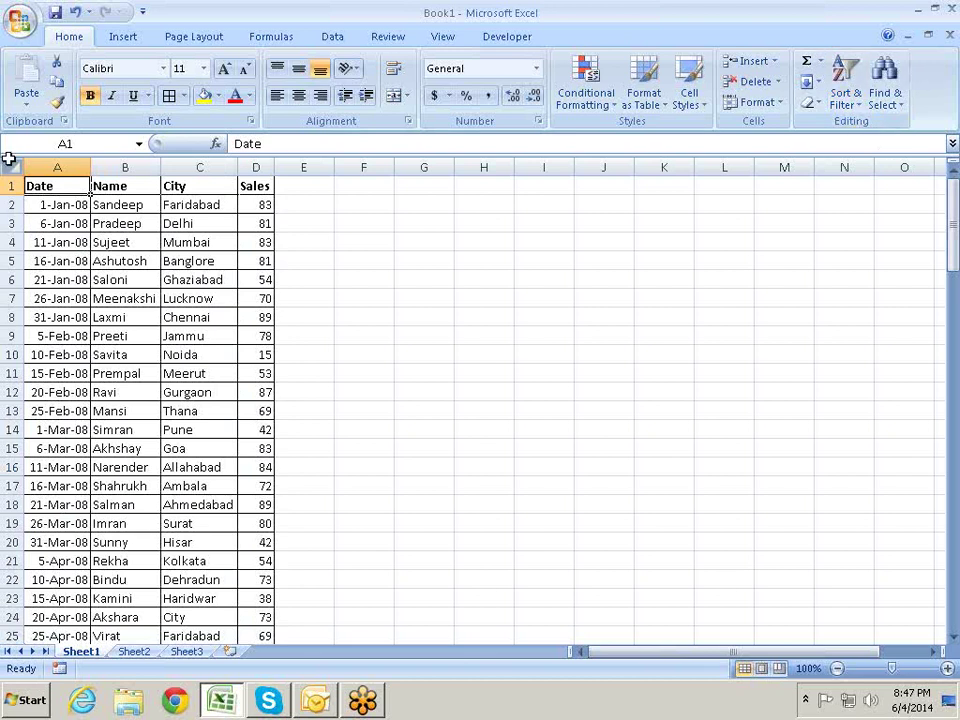
click(80, 205)
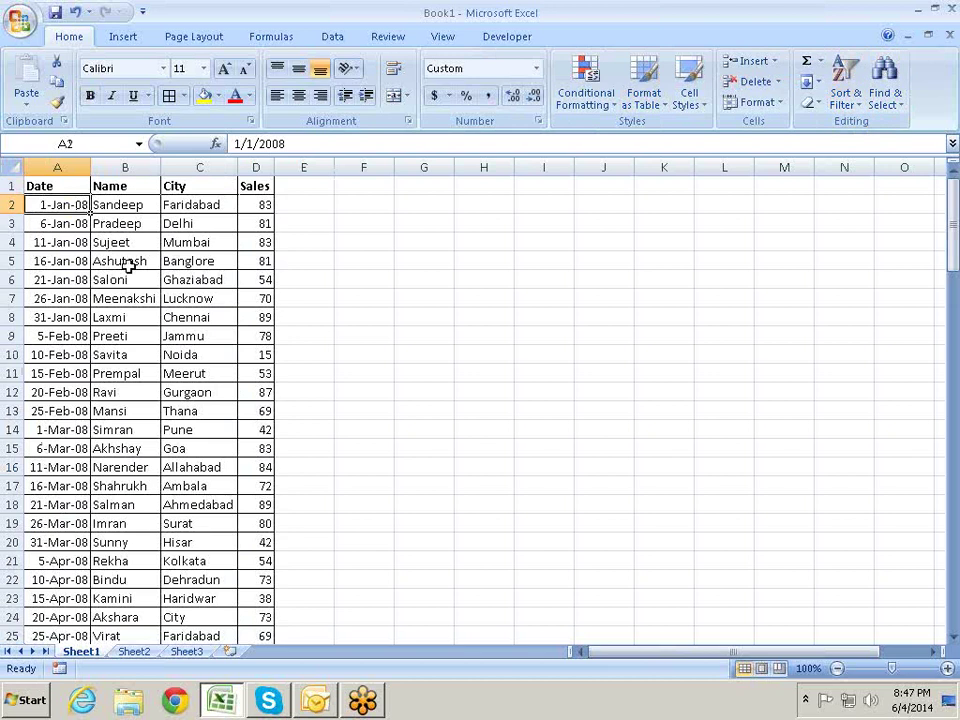
key(Down)
key(Down)
key(Down)
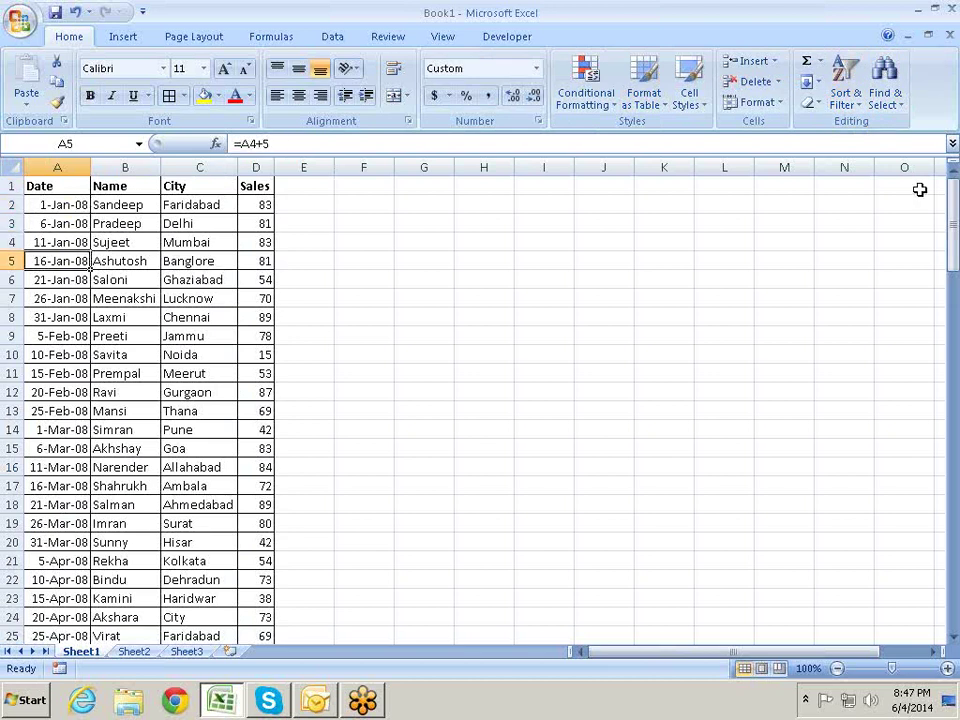
click(855, 108)
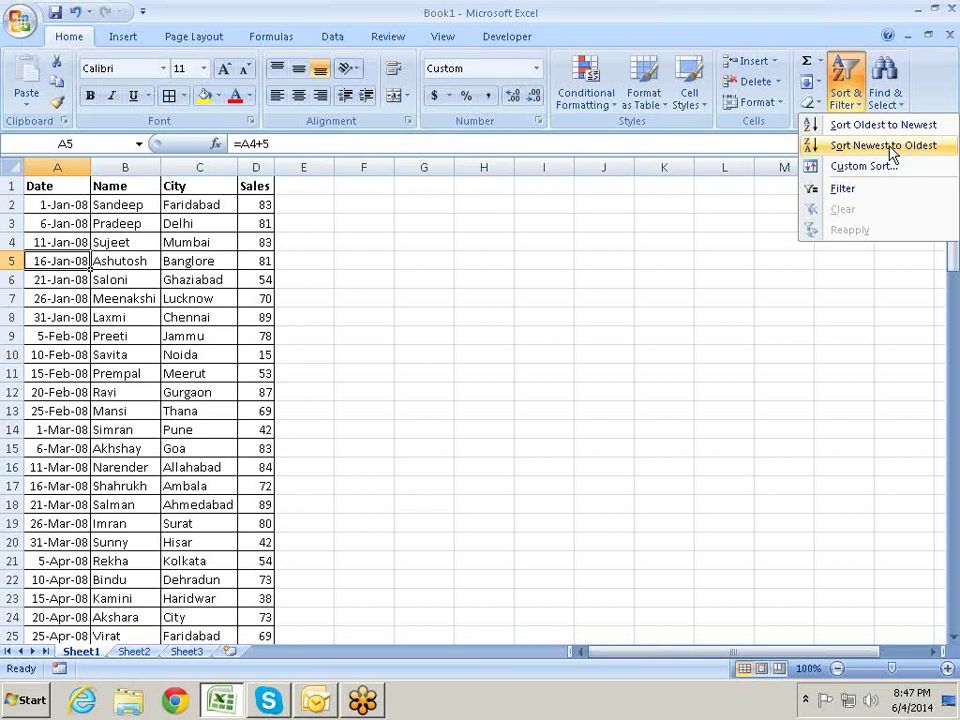
click(888, 147)
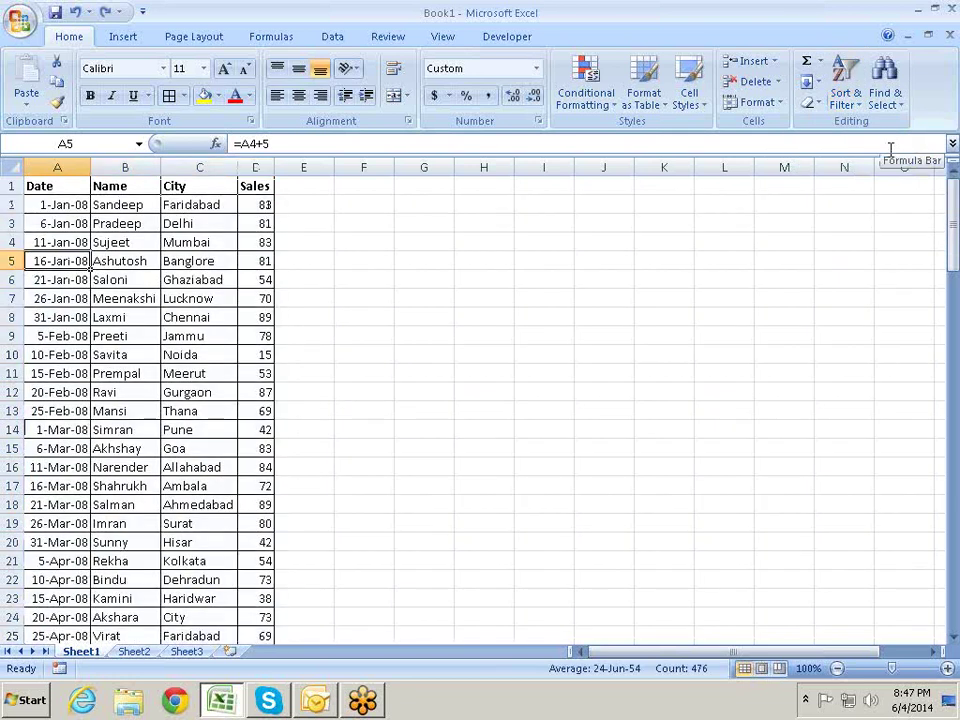
Paste A2:A120 back as values with Skip blanks, then sort newest to oldest
key(Up)
key(Up)
key(Up)
key(ctrl+shift+Down)
key(ctrl+c)
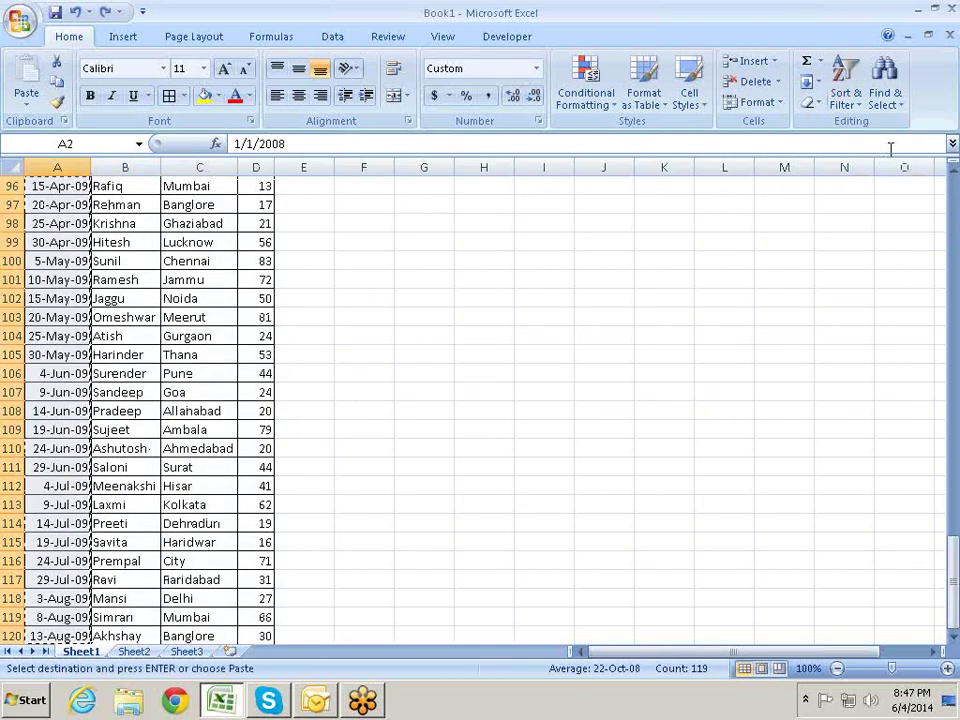
key(alt+e)
key(s)
key(v)
key(b)
key(Return)
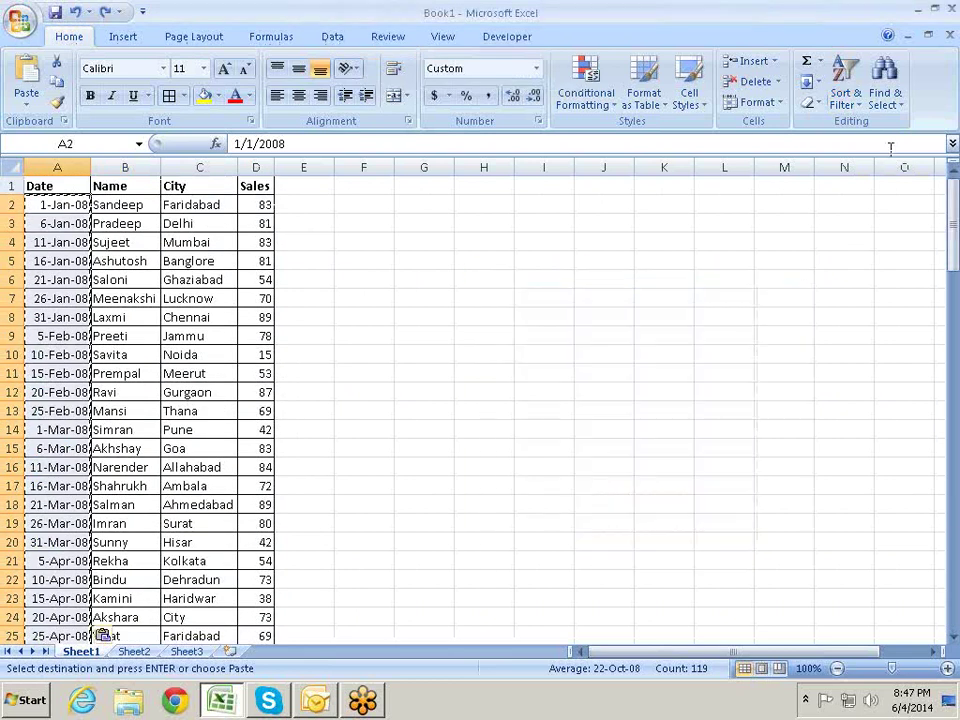
key(Escape)
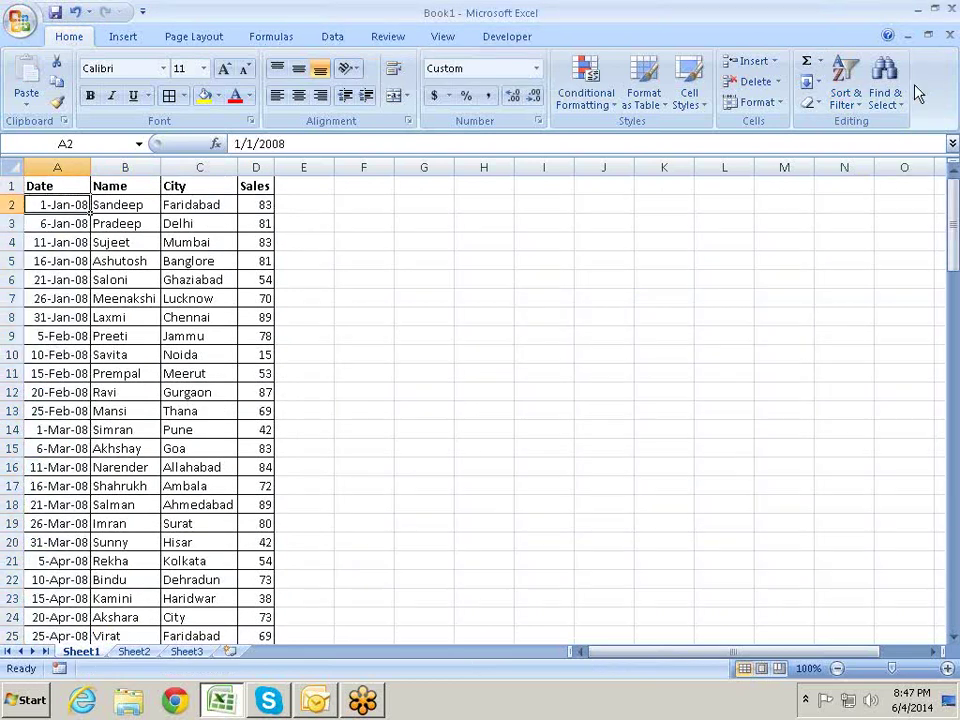
click(845, 100)
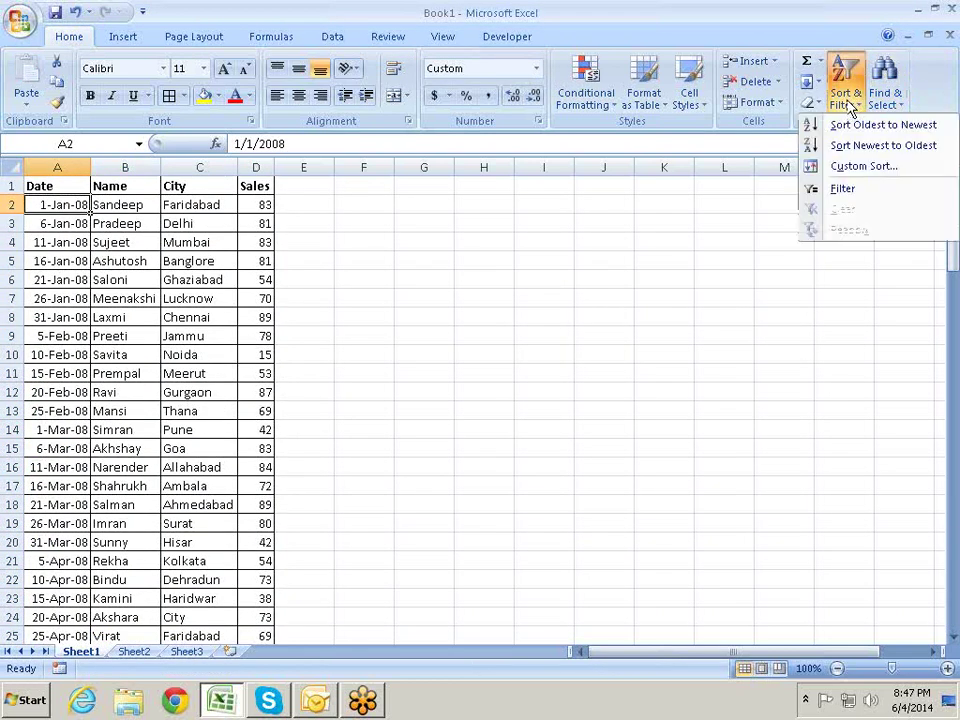
click(868, 147)
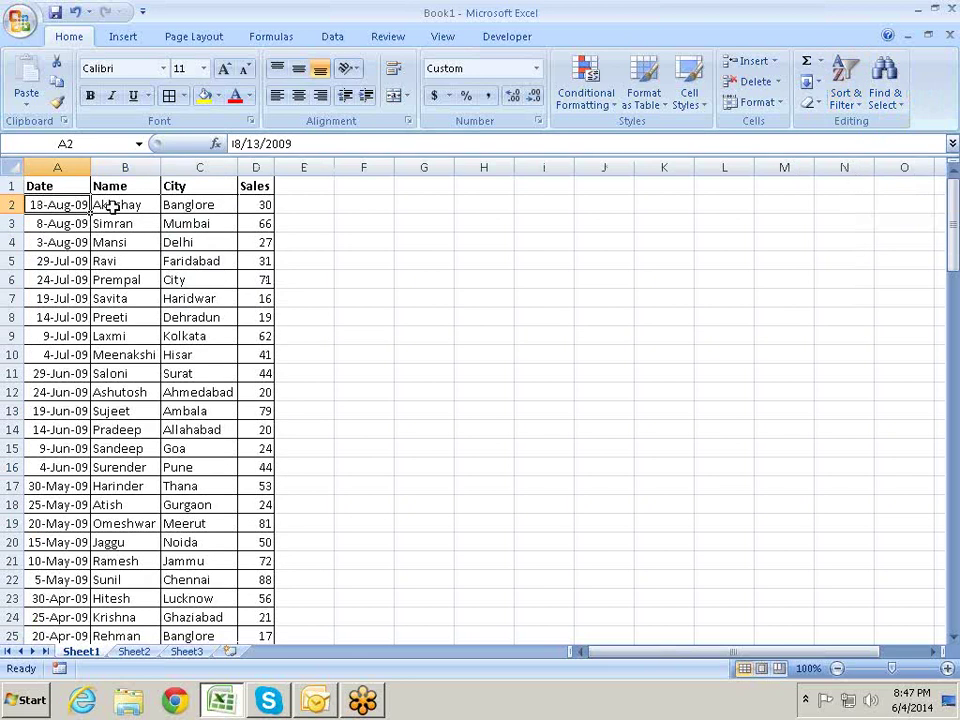
From the first Name cell, sort the table A to Z so it runs Akhshay through Imran
scroll(64, 208, down, 3)
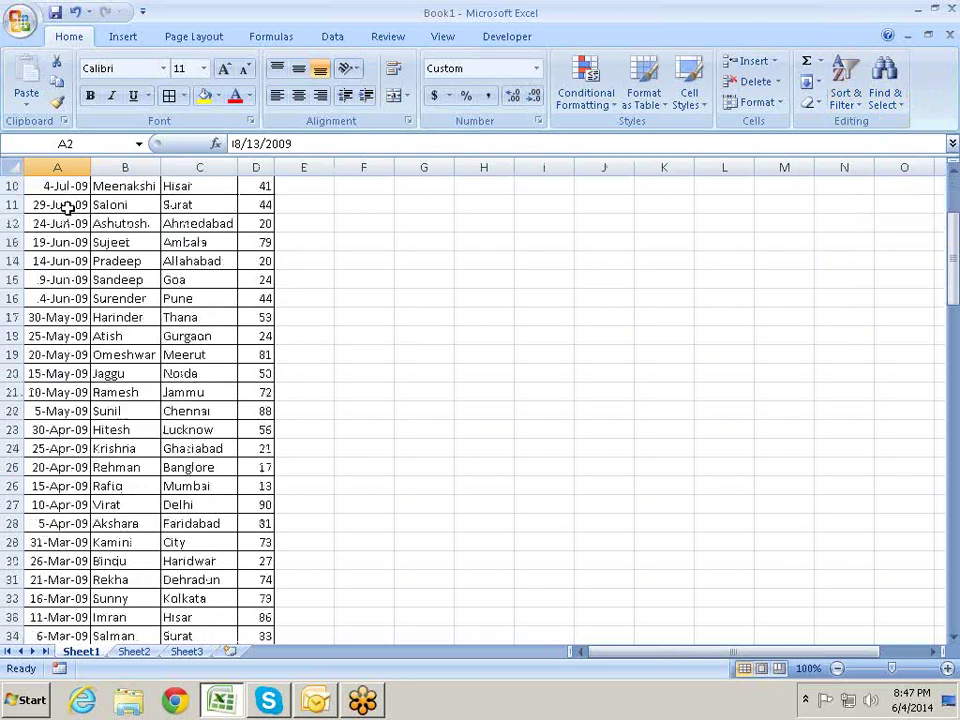
scroll(64, 208, down, 1)
scroll(64, 208, up, 4)
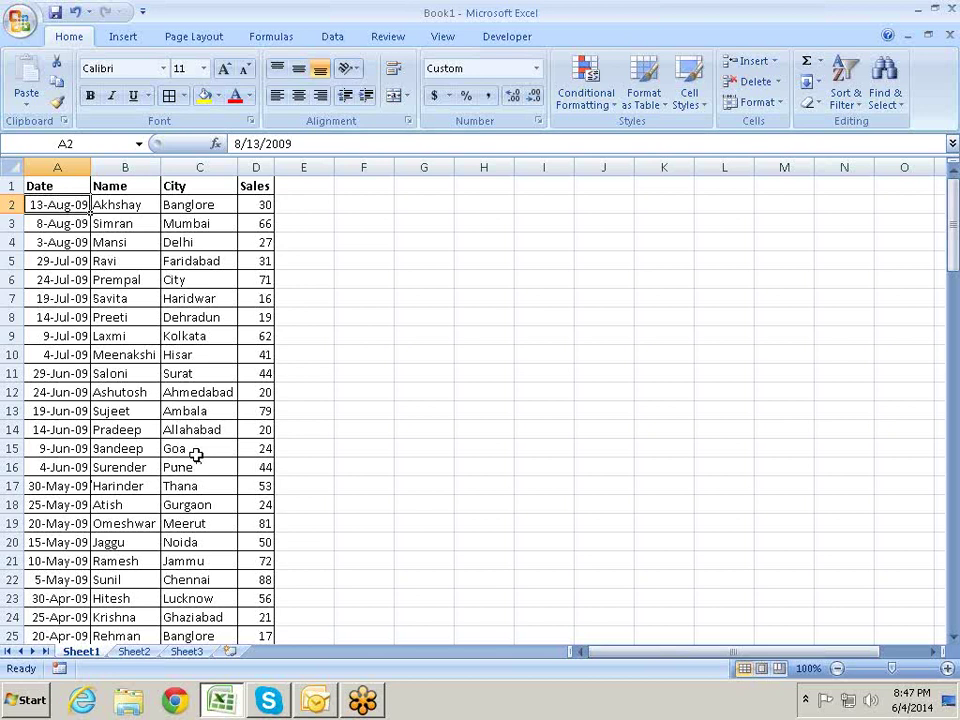
key(Right)
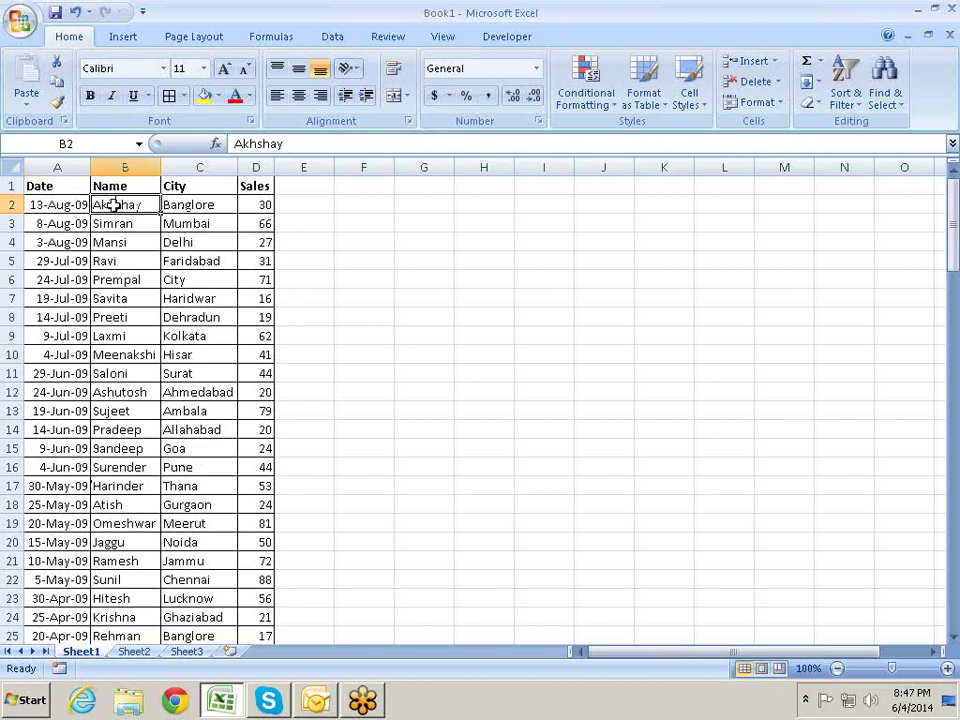
click(843, 85)
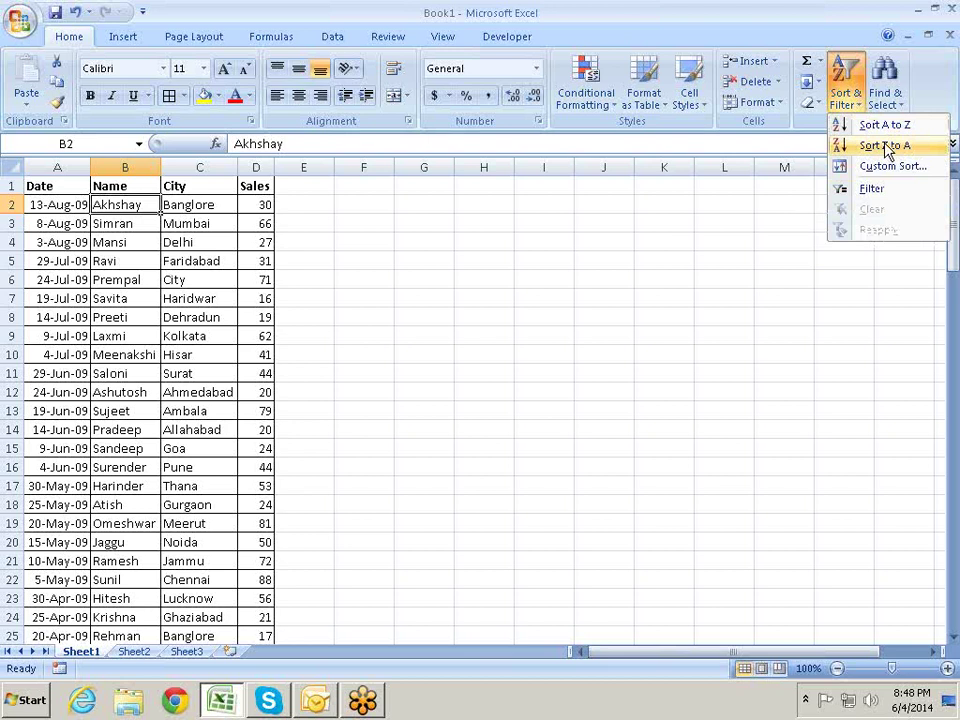
click(872, 125)
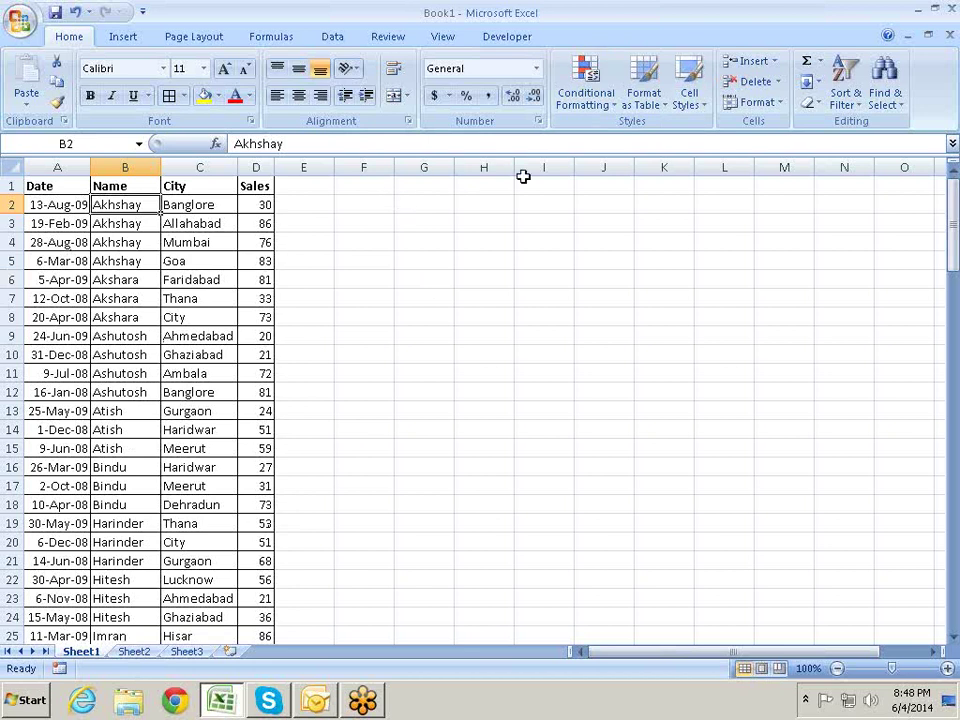
click(259, 204)
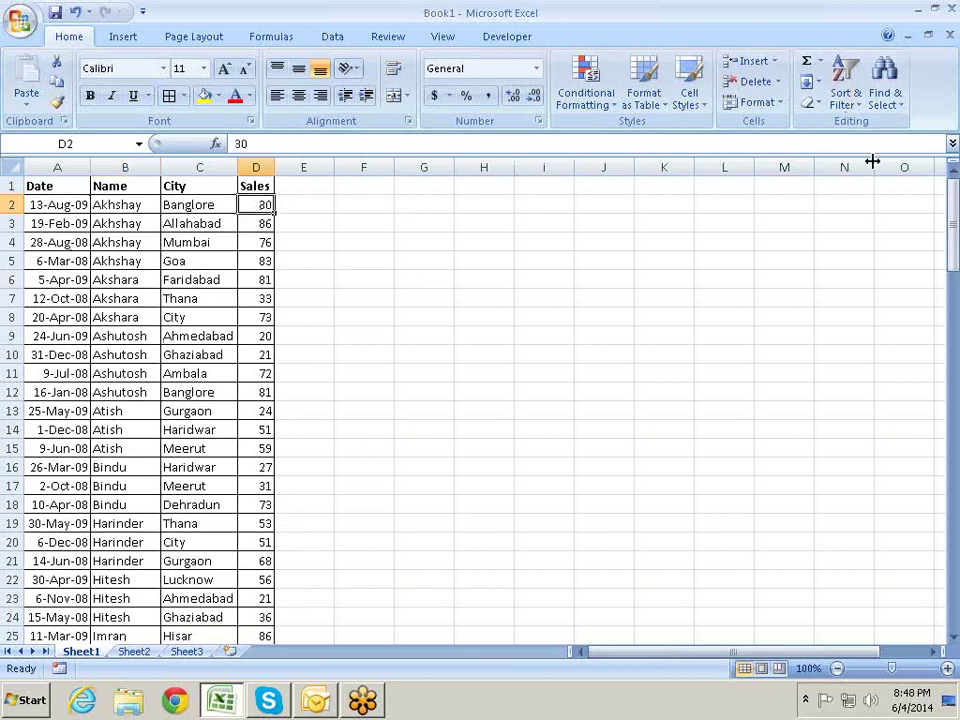
Sort by Sales smallest to largest, then largest to smallest so the 90s lead
click(843, 100)
click(856, 128)
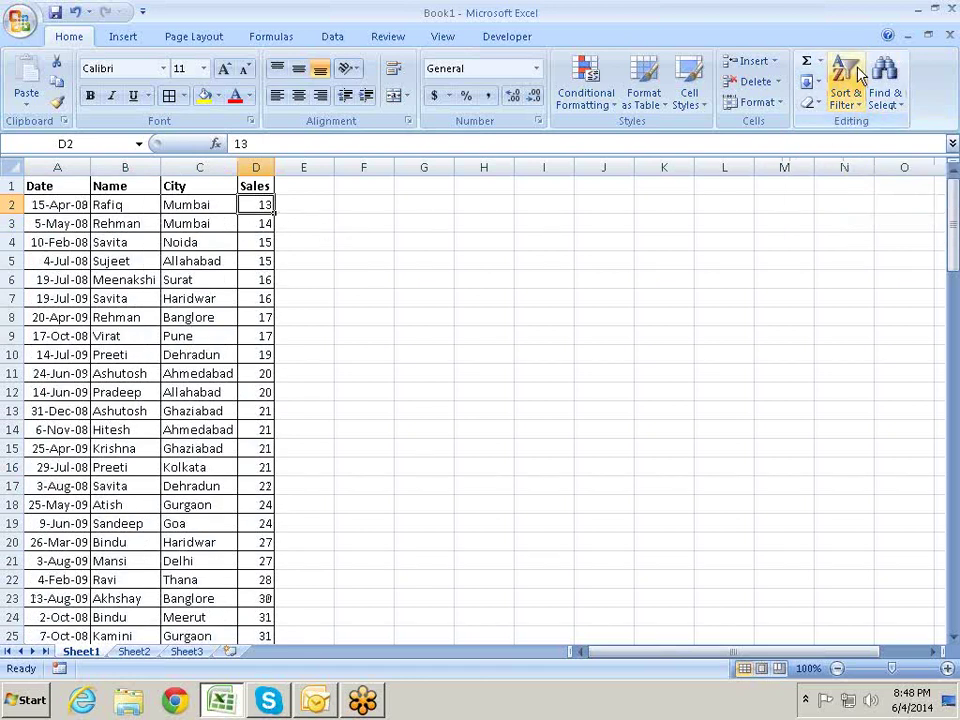
click(845, 97)
click(856, 147)
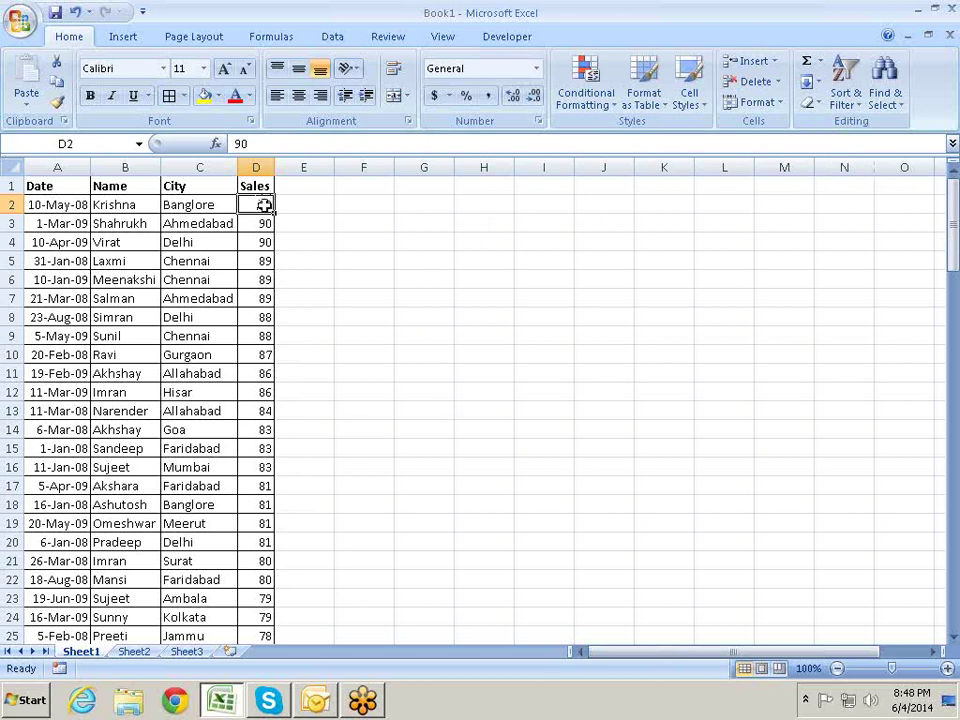
Inspect the top Sales values and names, then bring up Sort & Filter from Delhi in C4
drag(264, 204, 257, 317)
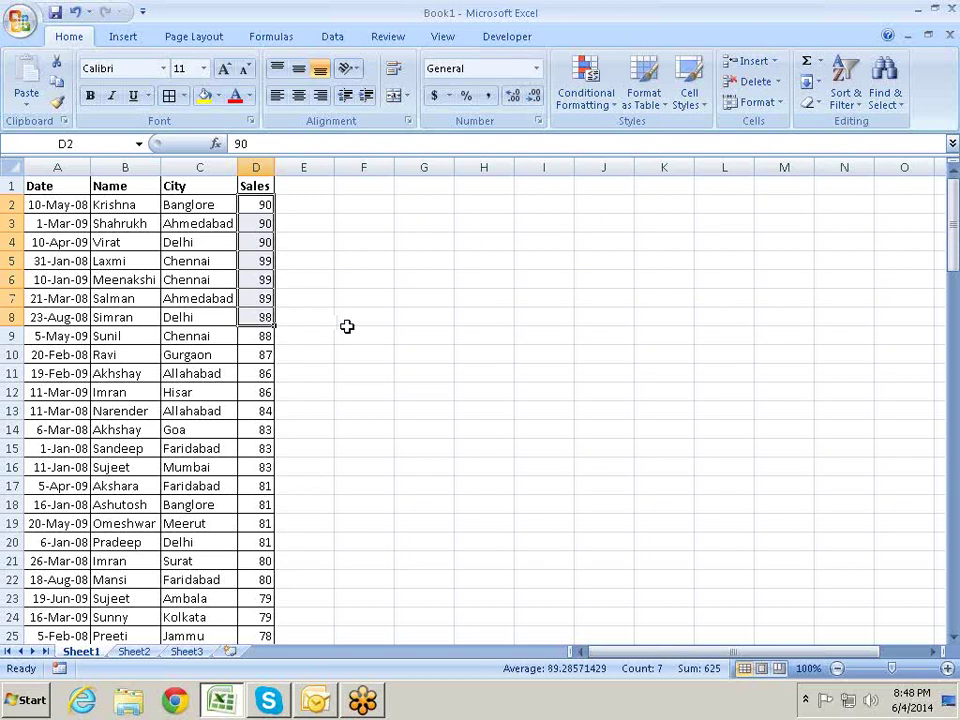
click(100, 241)
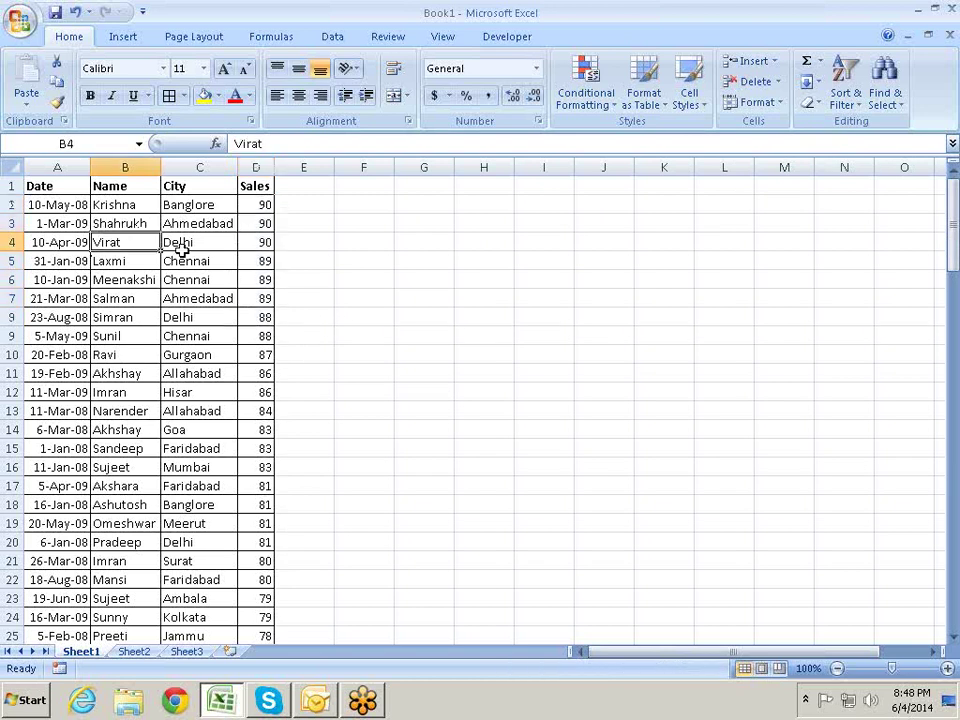
click(137, 280)
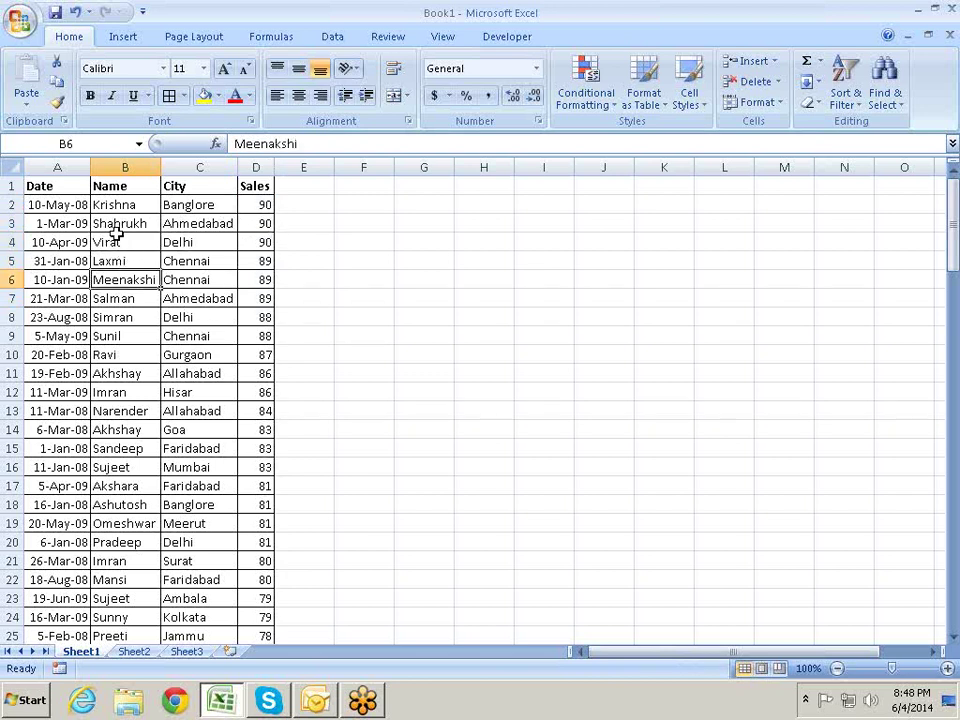
drag(120, 204, 116, 350)
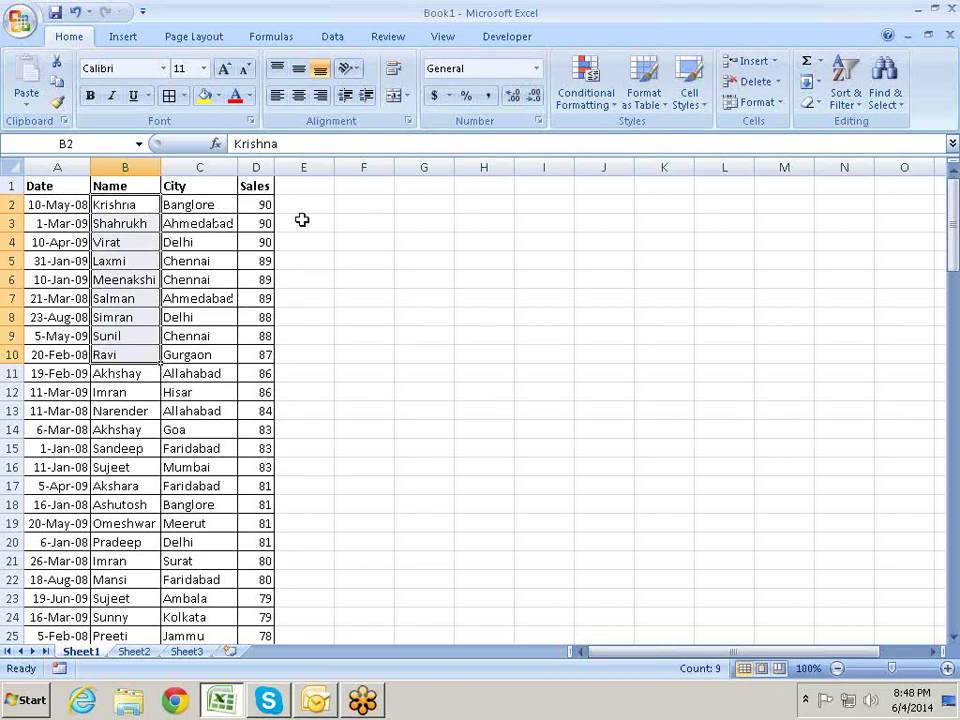
click(212, 248)
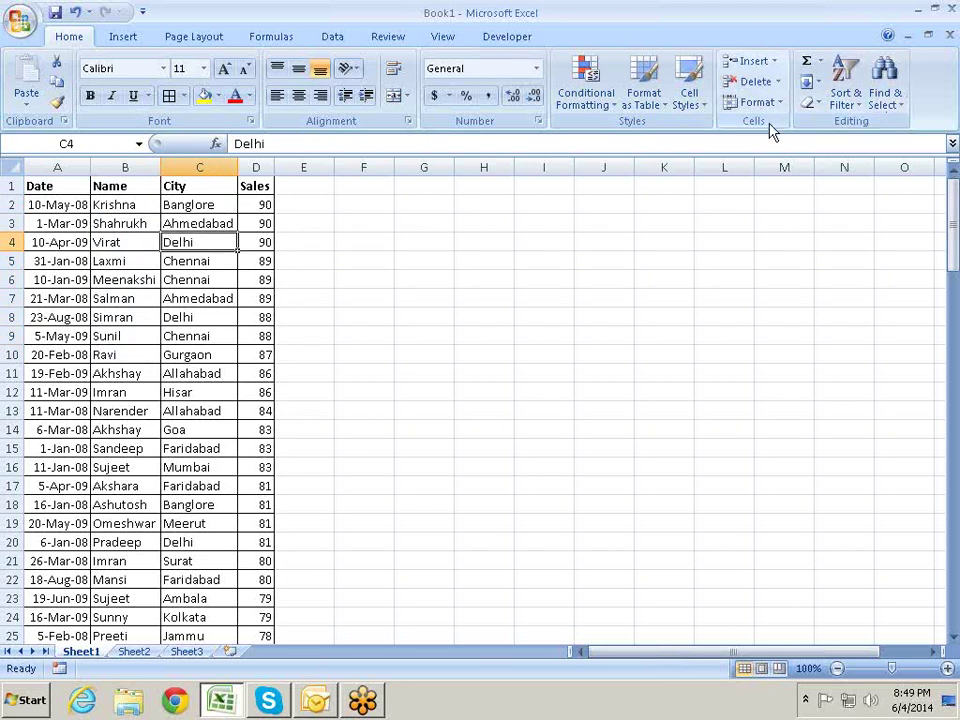
click(857, 96)
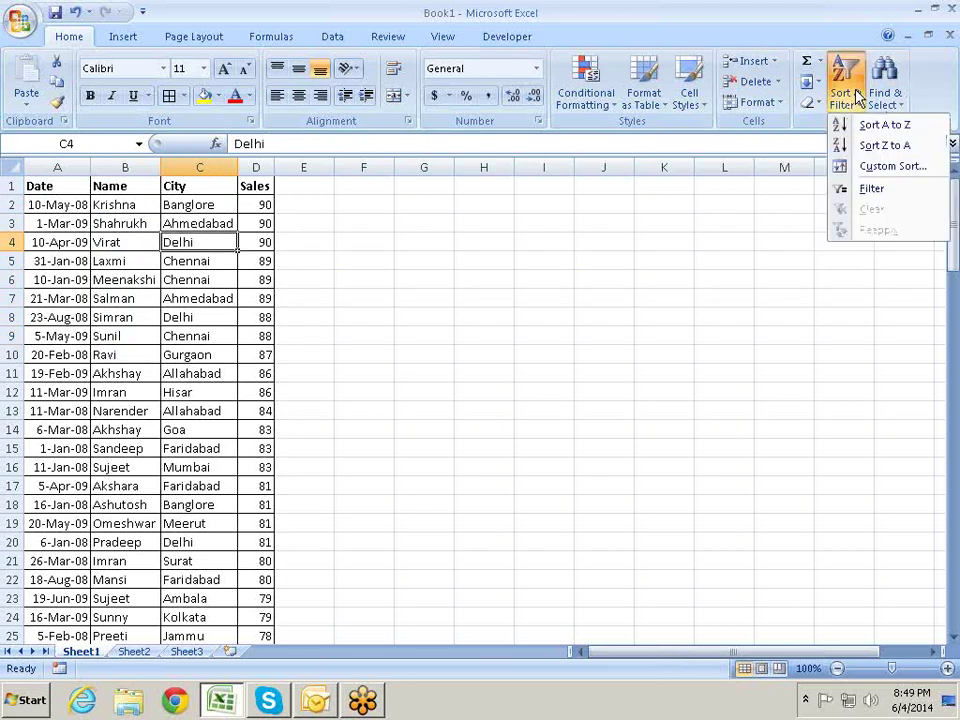
In Custom Sort, keep the header row and make Name the primary sort column
click(875, 167)
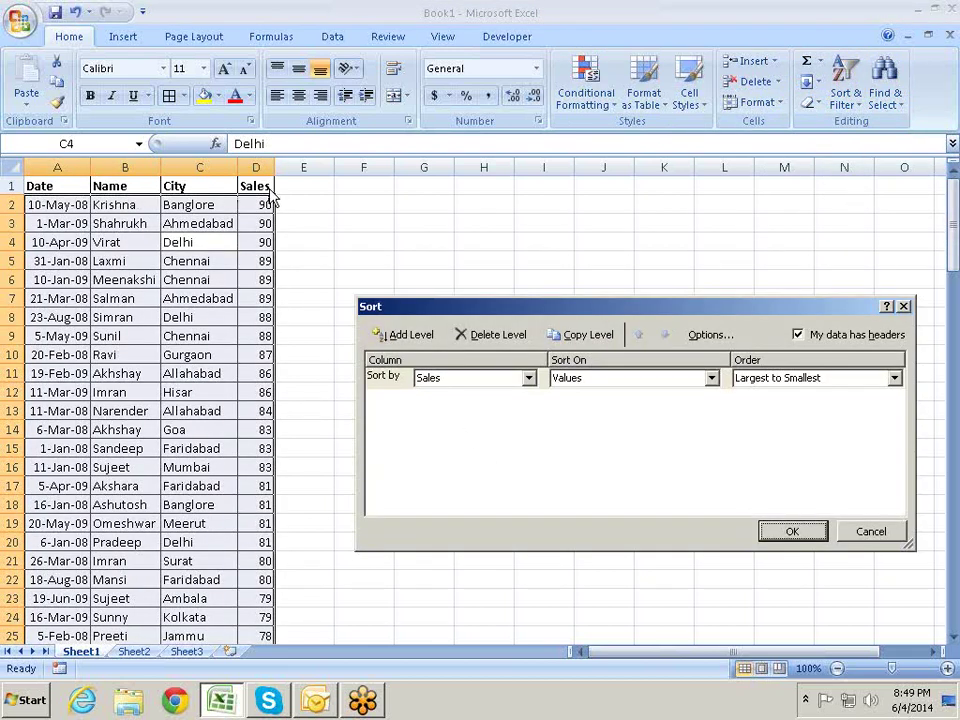
click(528, 379)
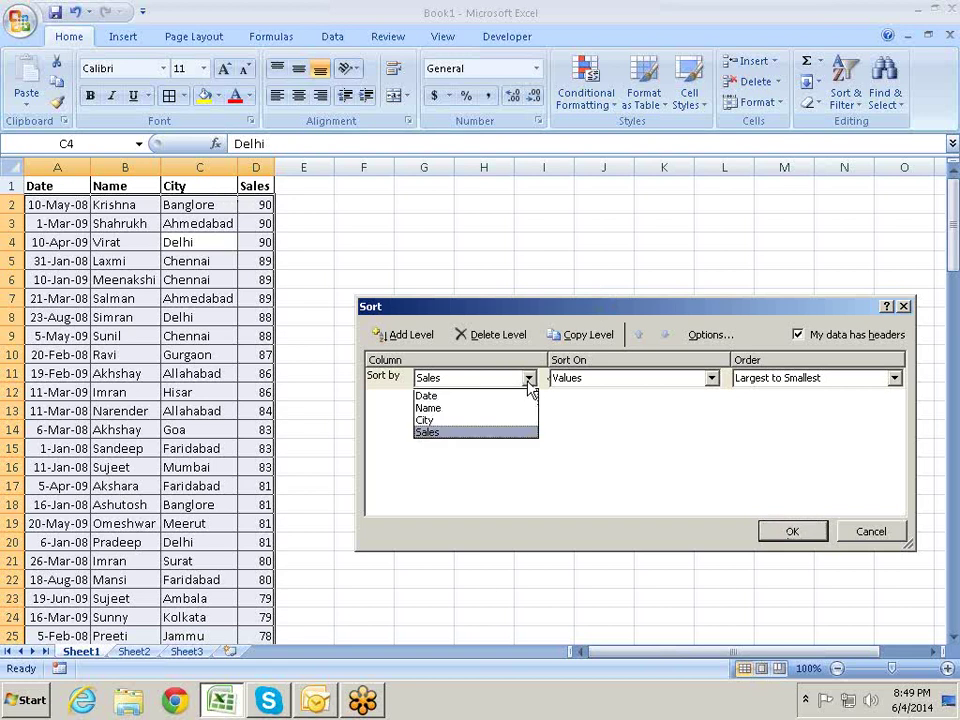
click(783, 350)
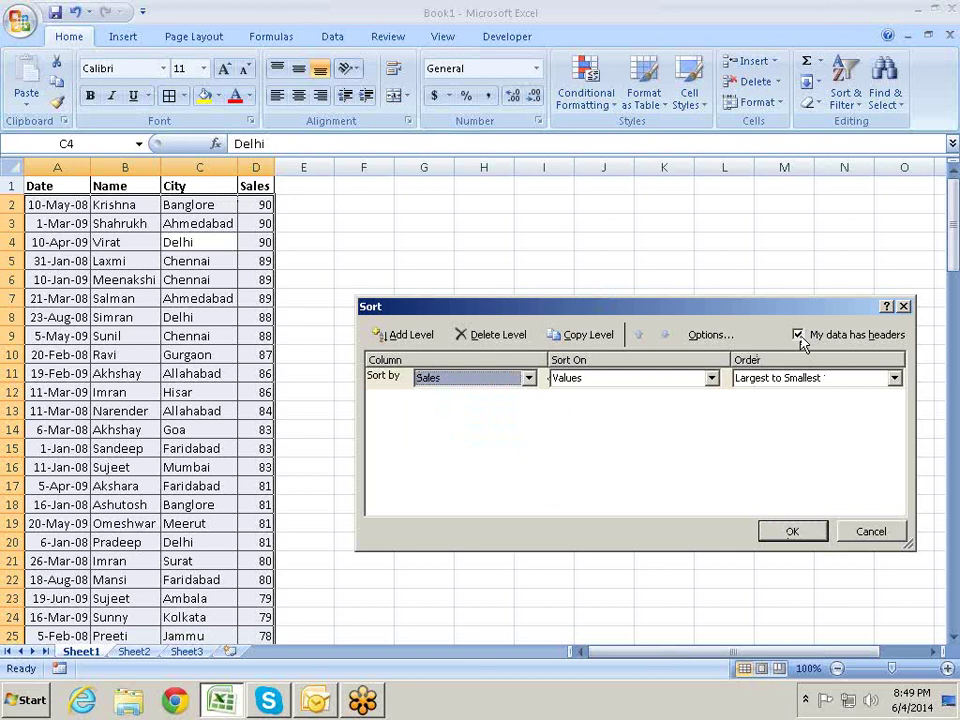
click(798, 336)
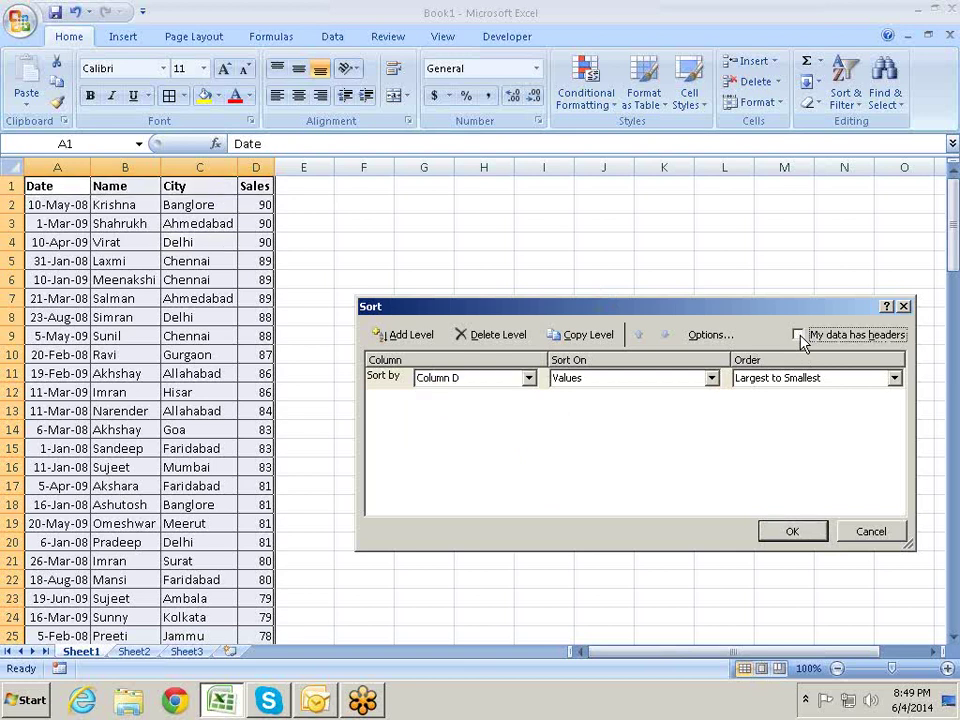
click(531, 380)
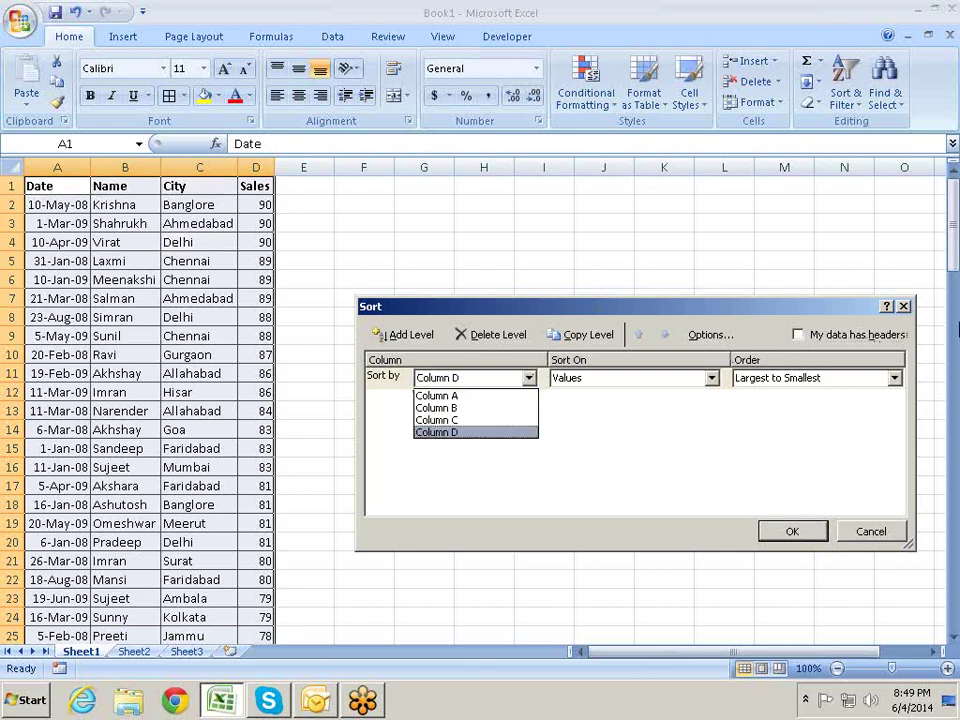
click(845, 335)
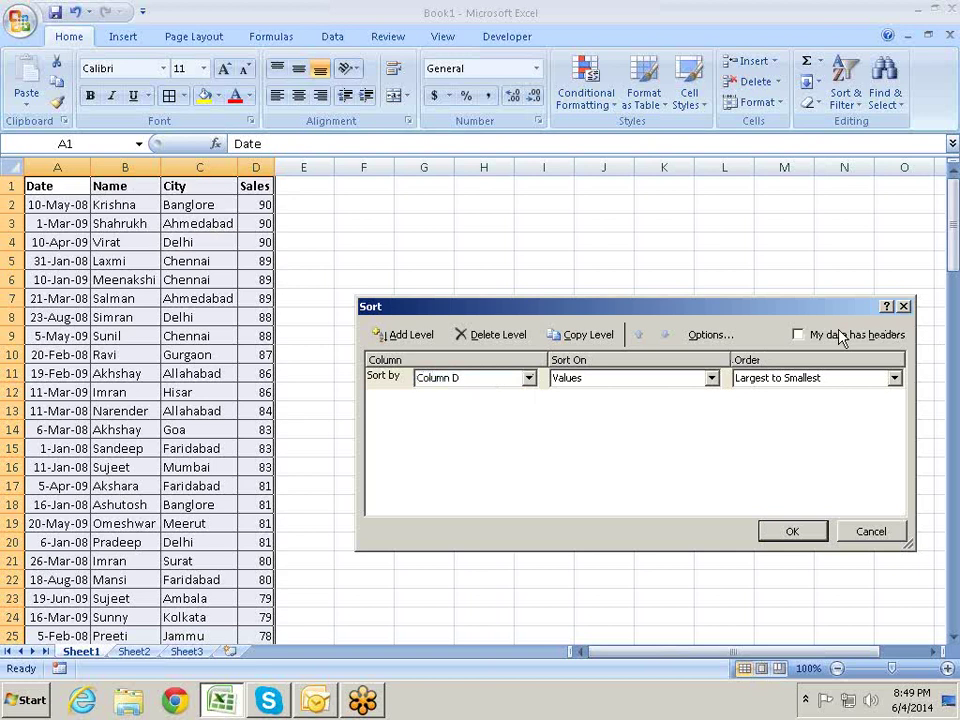
click(842, 337)
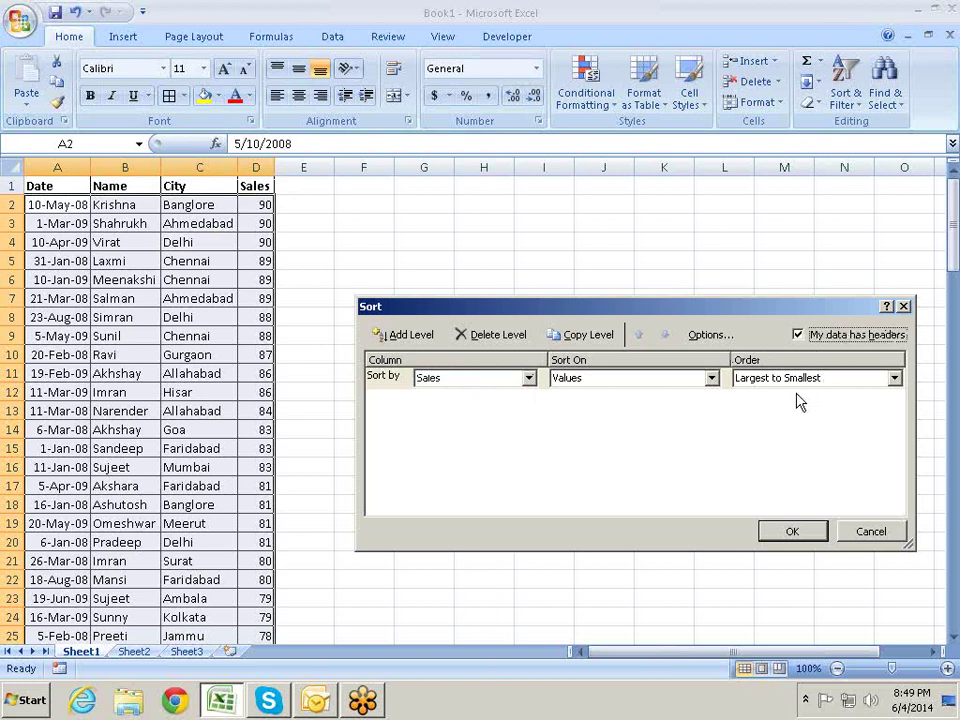
click(529, 379)
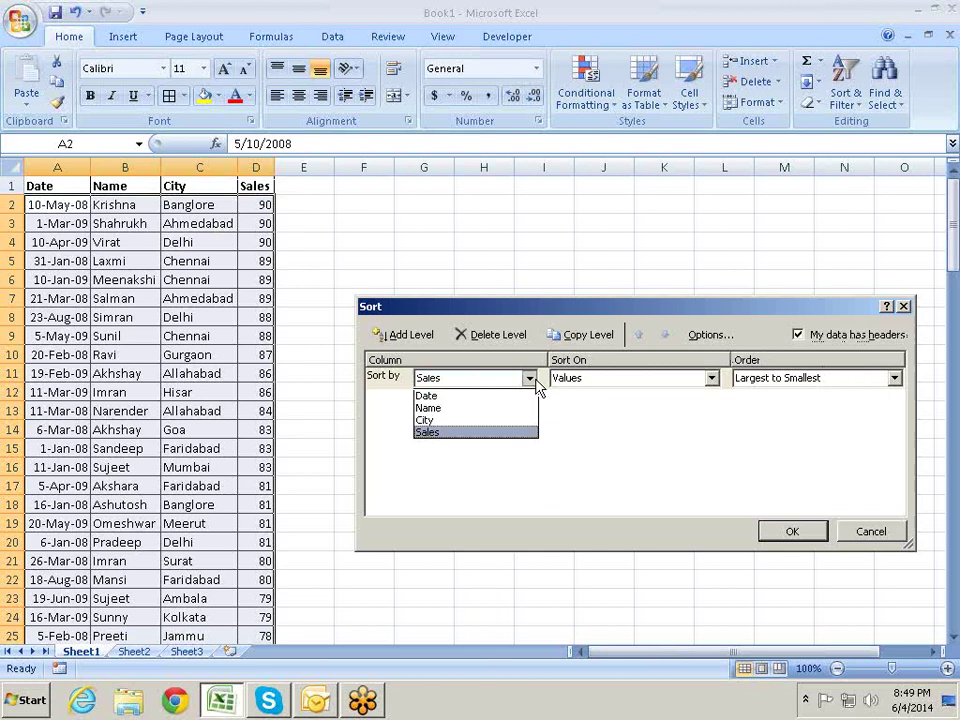
click(495, 410)
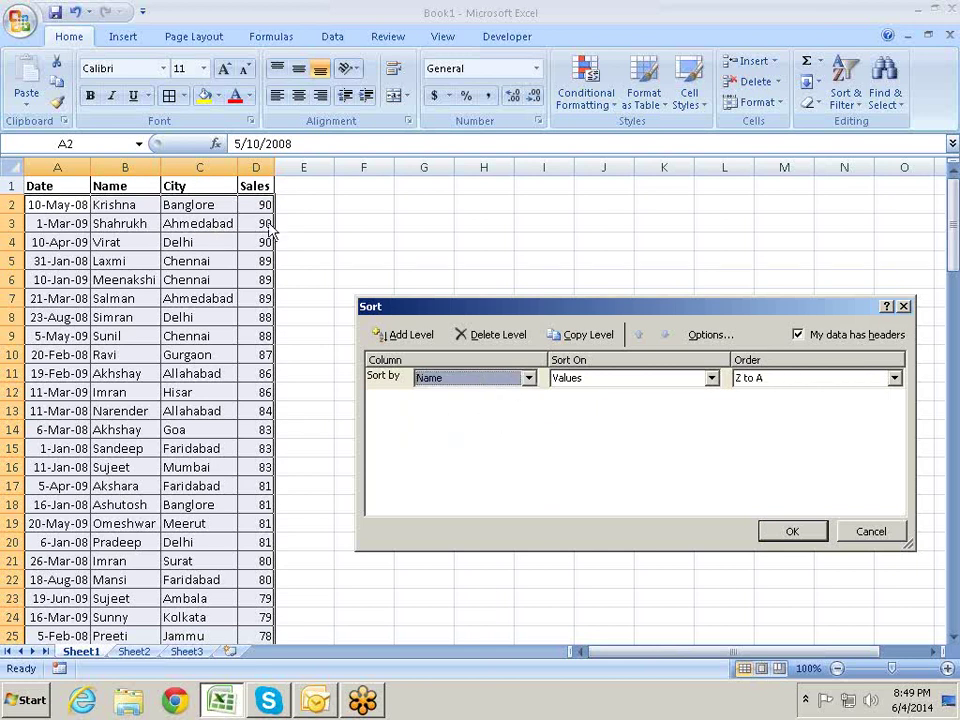
Sort Name A to Z with Sales as a second level, largest to smallest
click(425, 336)
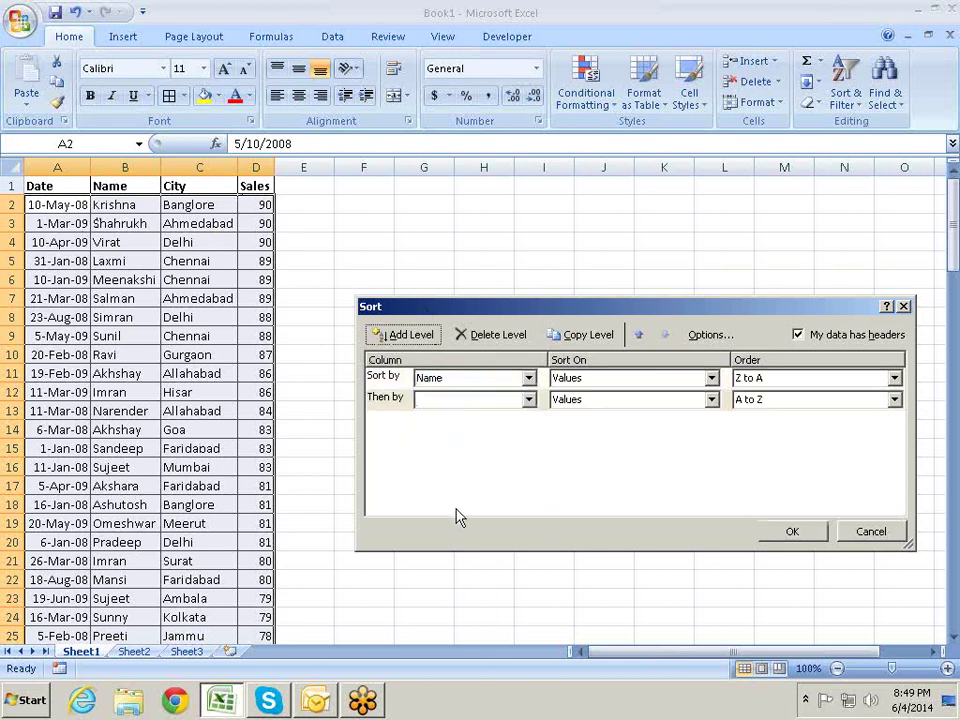
click(530, 400)
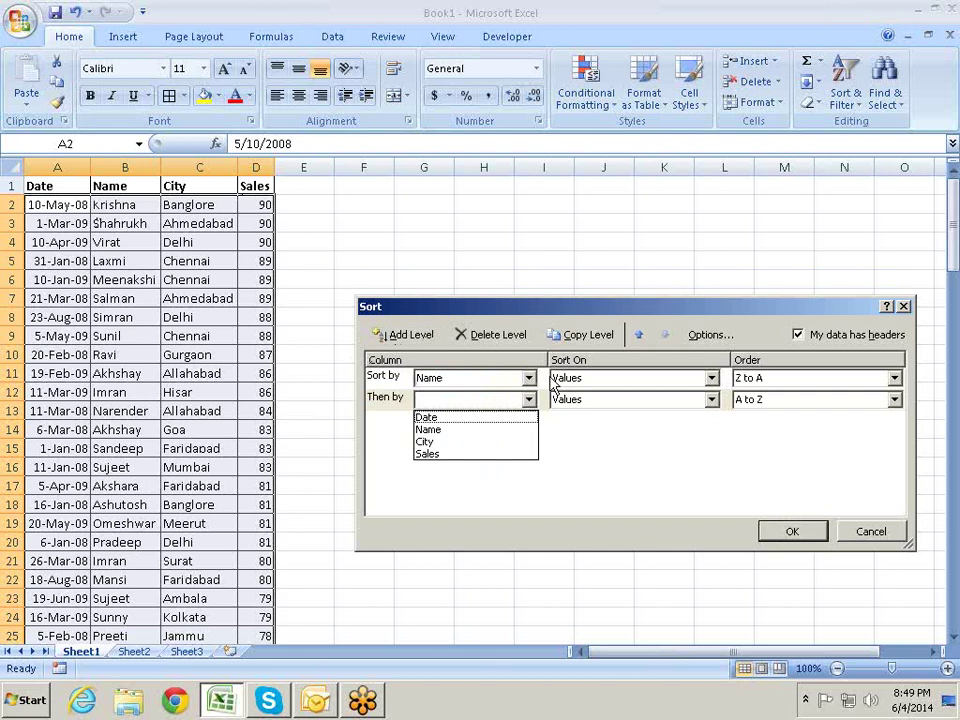
click(824, 388)
click(828, 386)
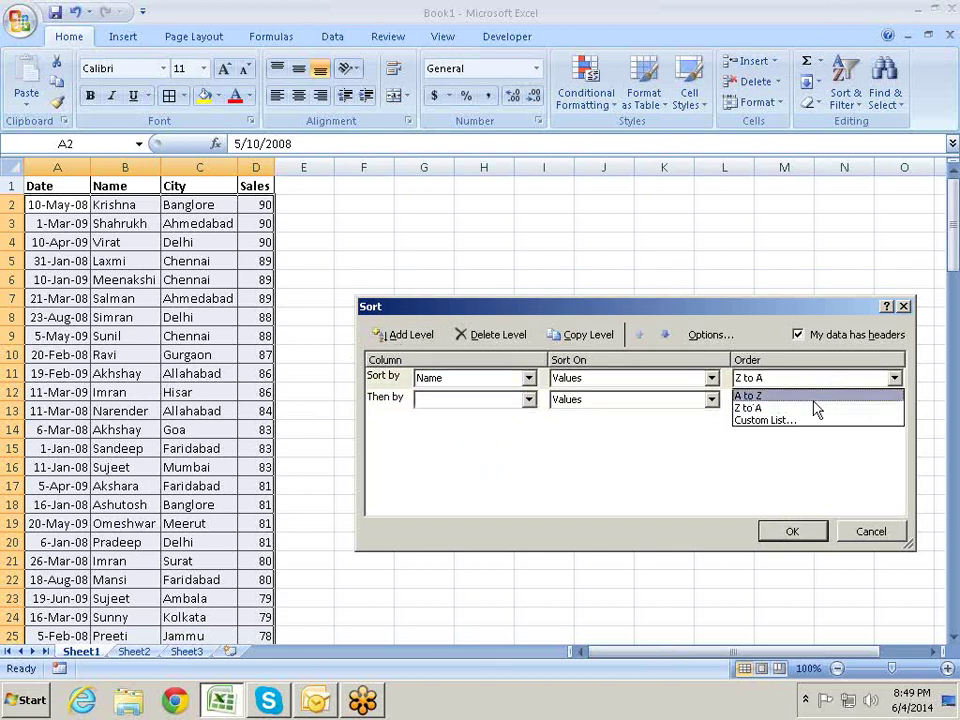
click(815, 396)
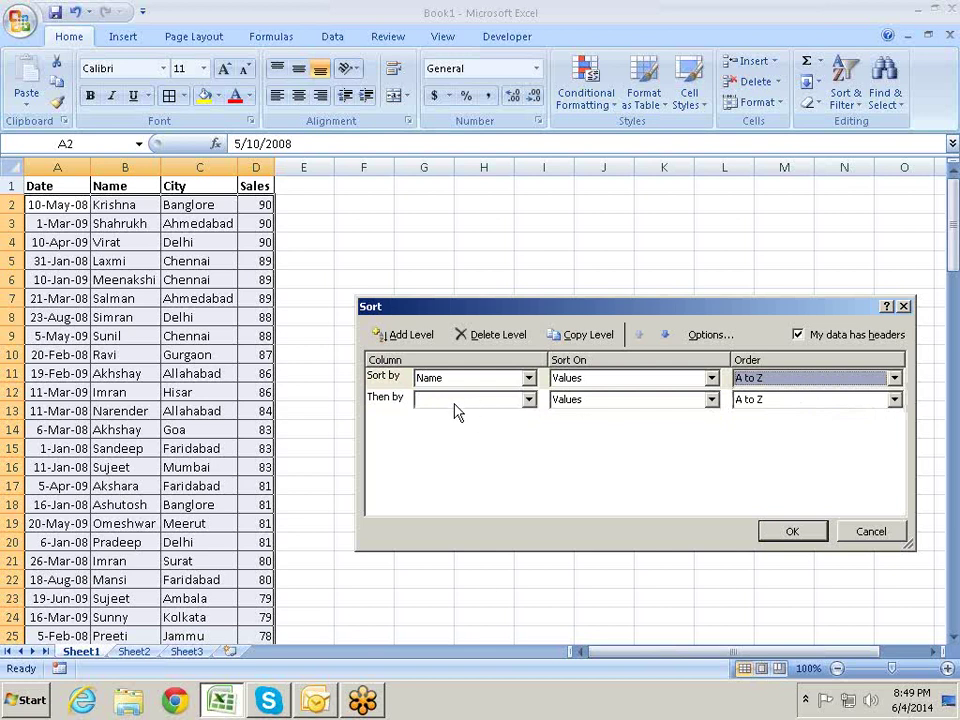
click(528, 399)
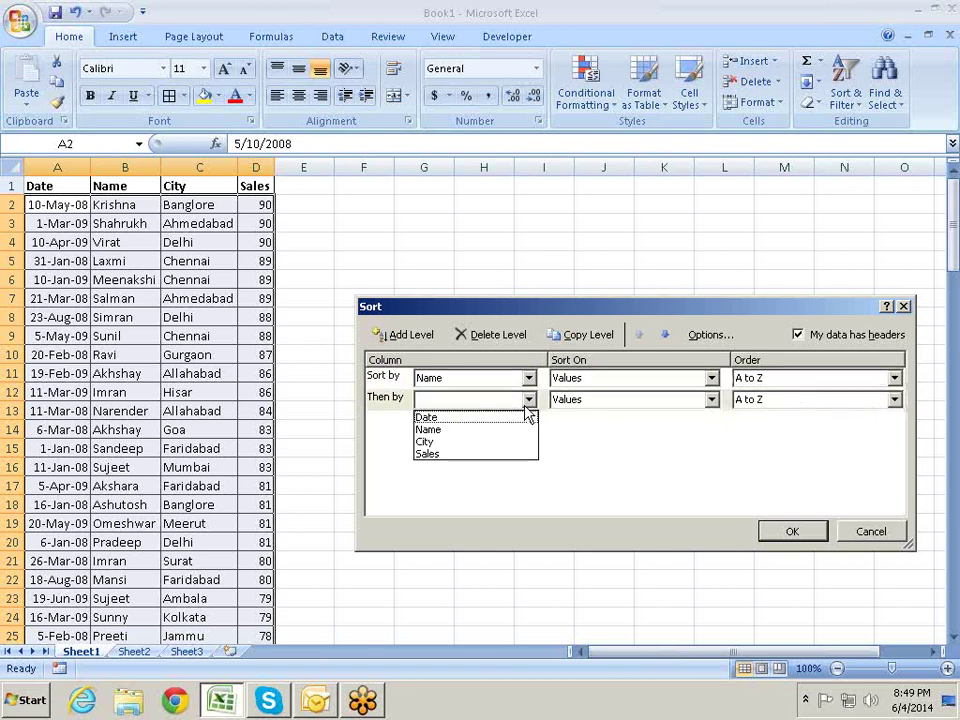
click(487, 455)
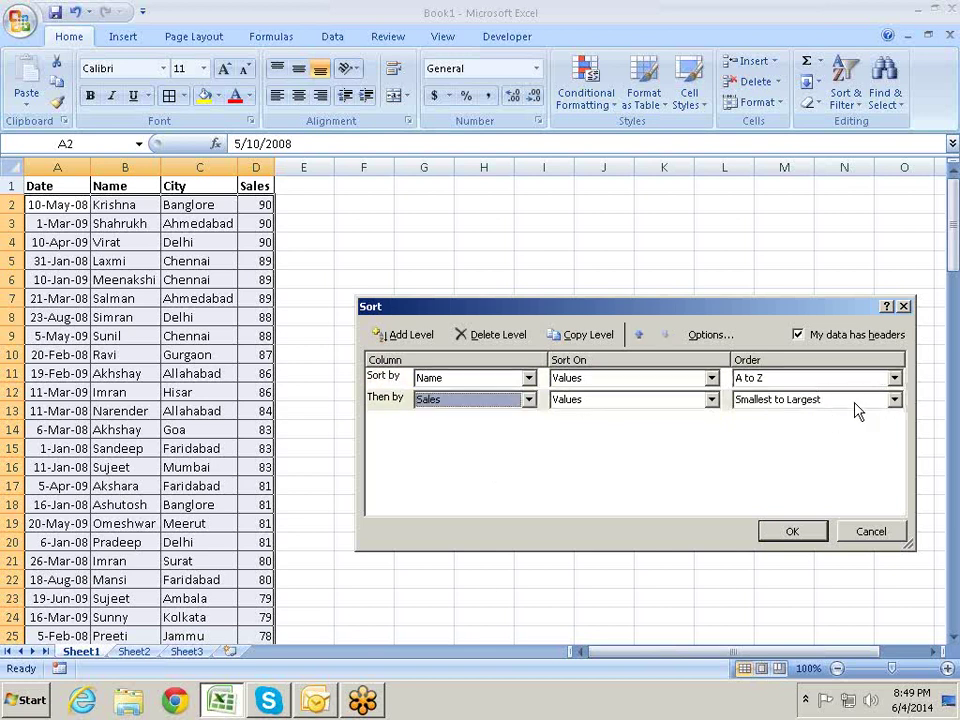
click(894, 399)
click(868, 434)
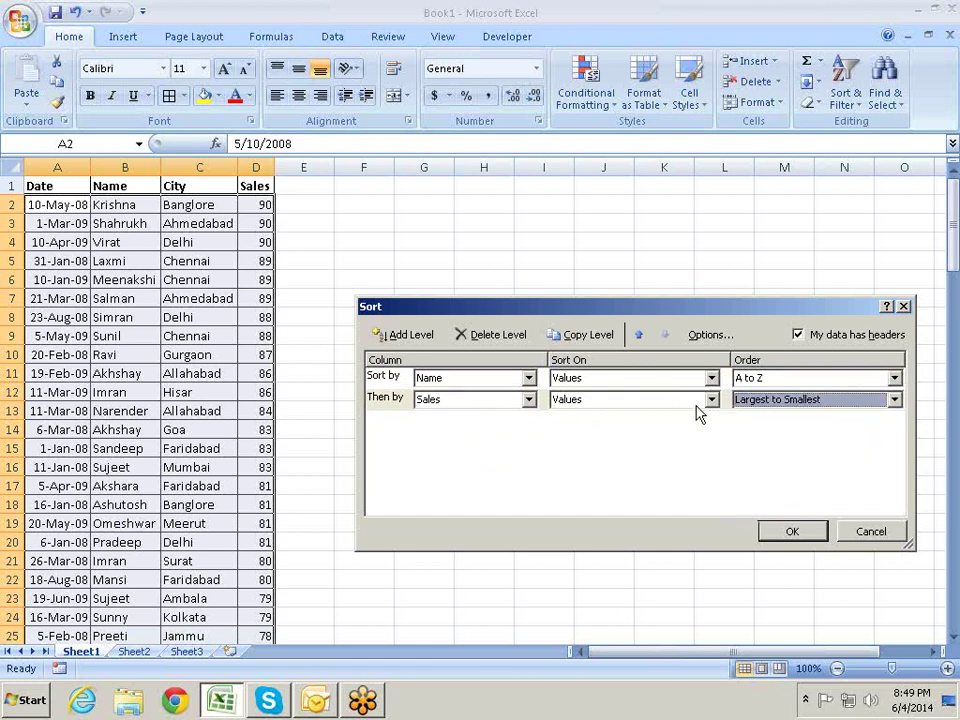
click(789, 529)
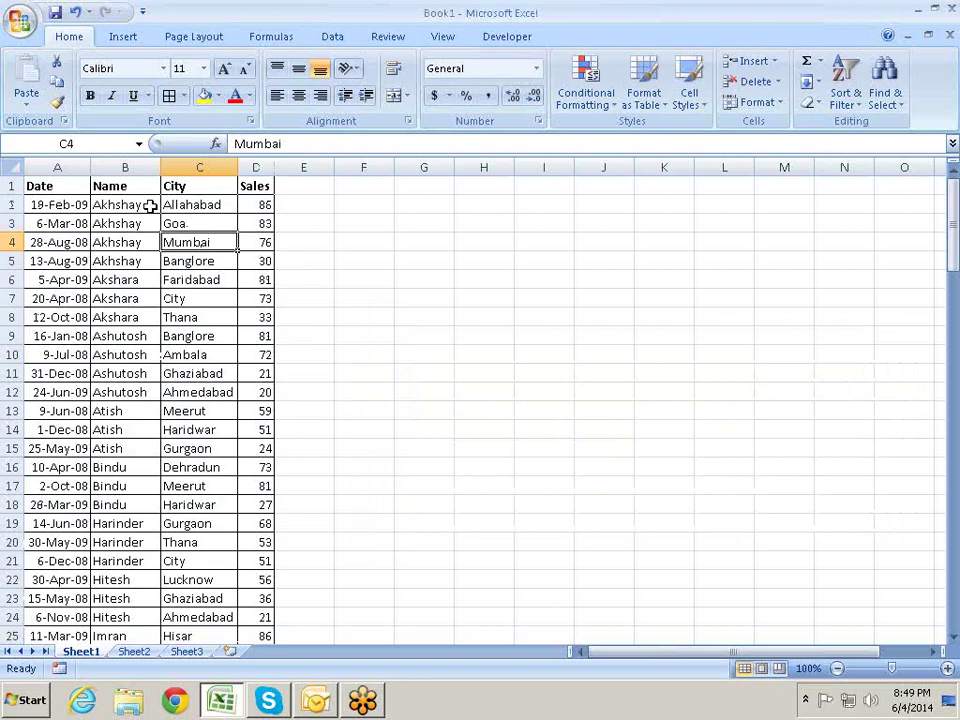
Highlight the name groups in rows 2–8, then bring up Sort & Filter again
mouse_move(149, 205)
mouse_down()
mouse_move(142, 263)
mouse_move(259, 262)
mouse_up()
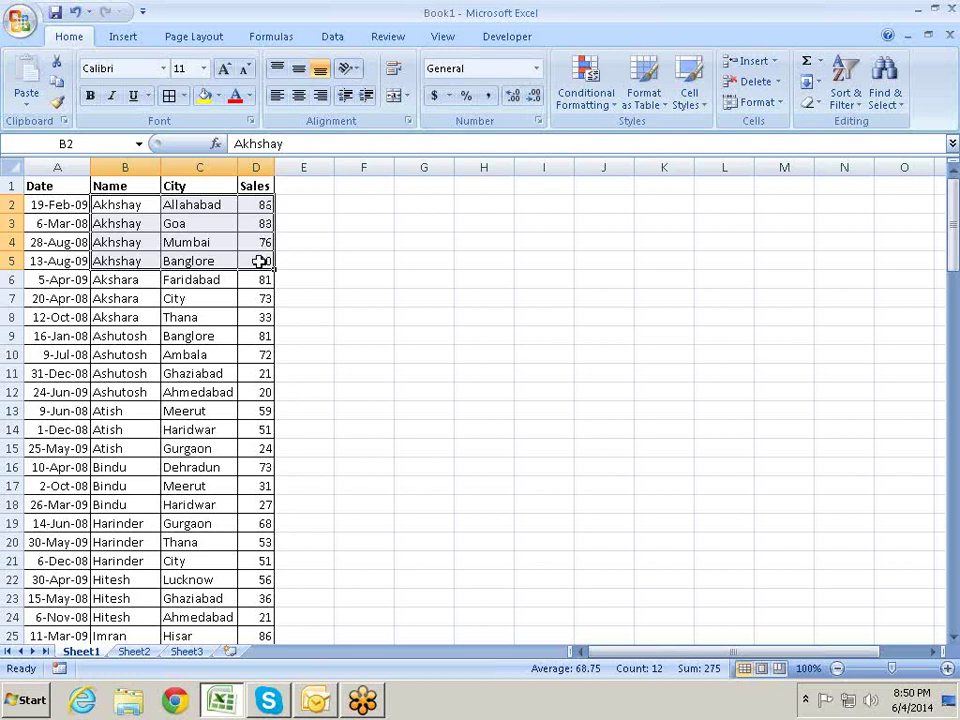
drag(130, 281, 241, 320)
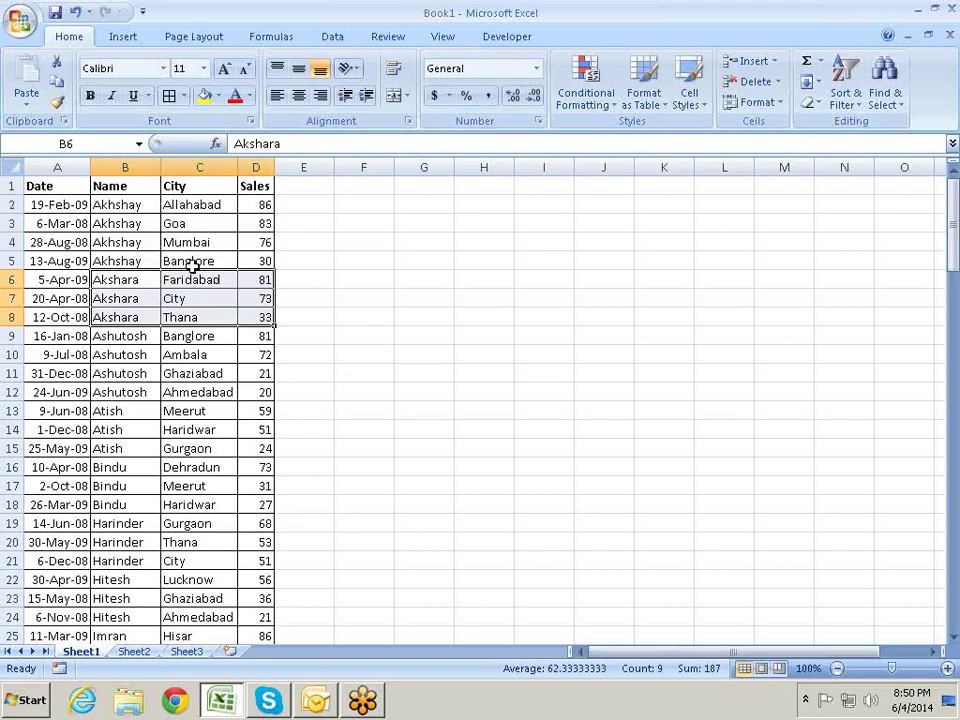
click(125, 242)
click(845, 92)
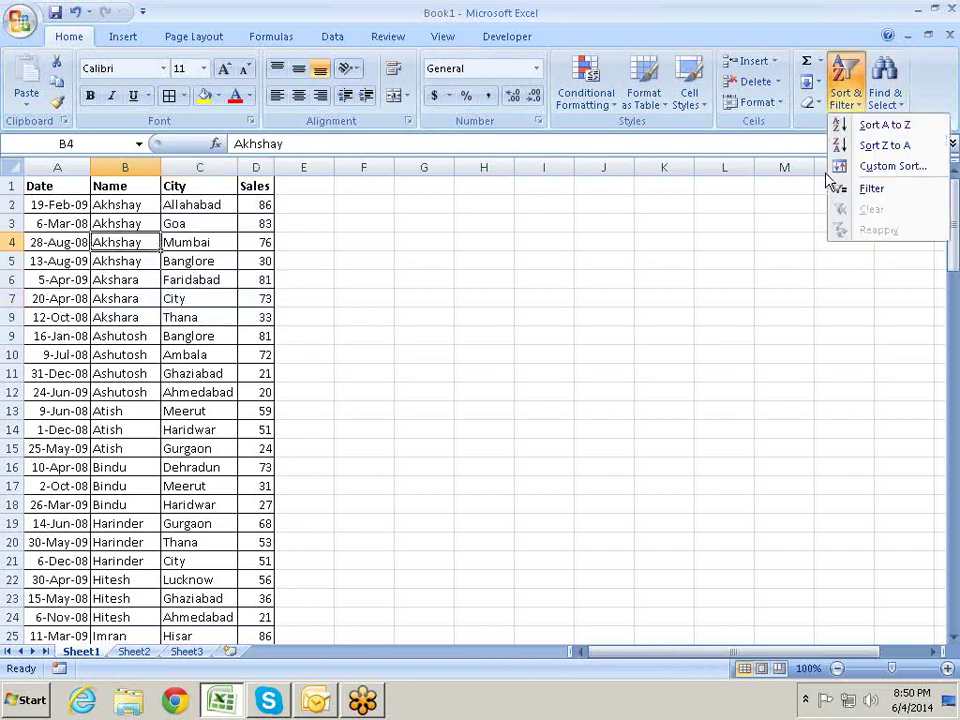
Custom-sort the table by City, then Name, keeping Sales largest to smallest
click(880, 167)
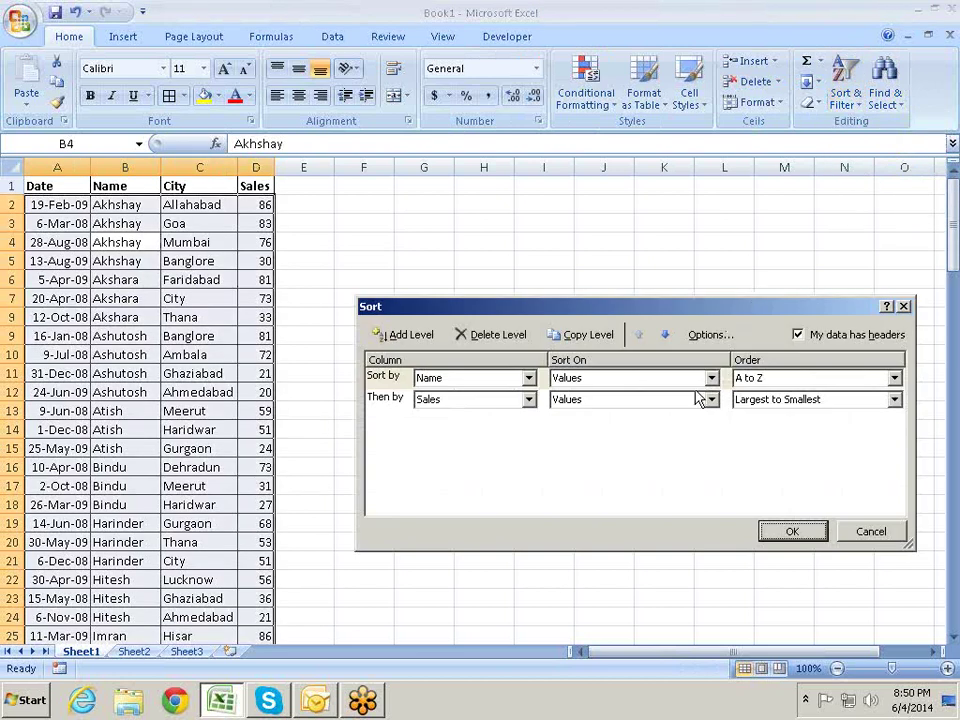
click(407, 336)
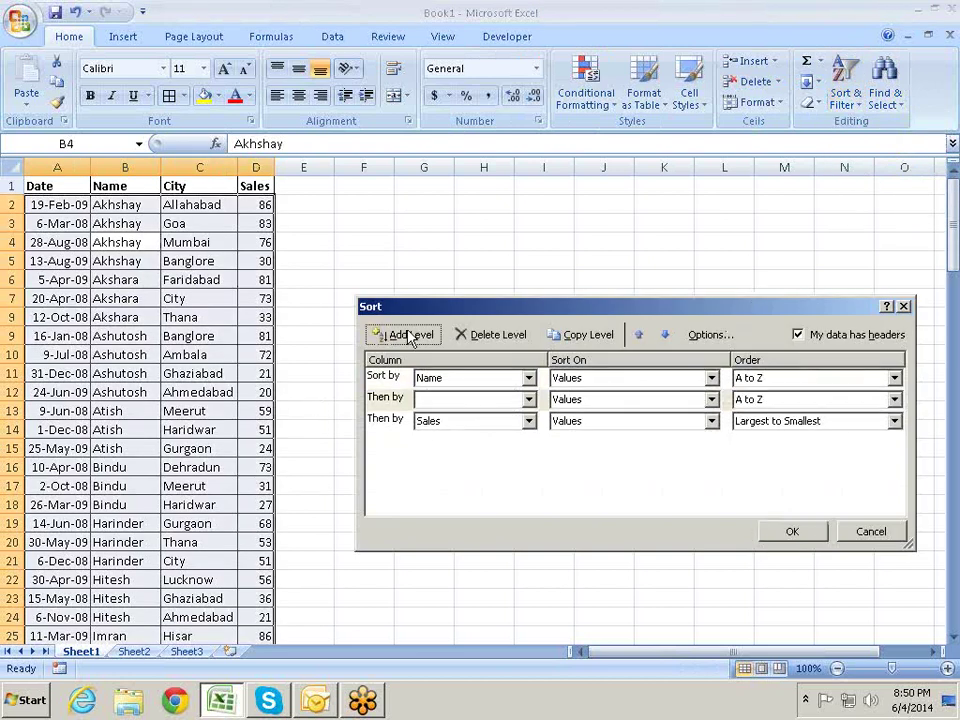
click(530, 400)
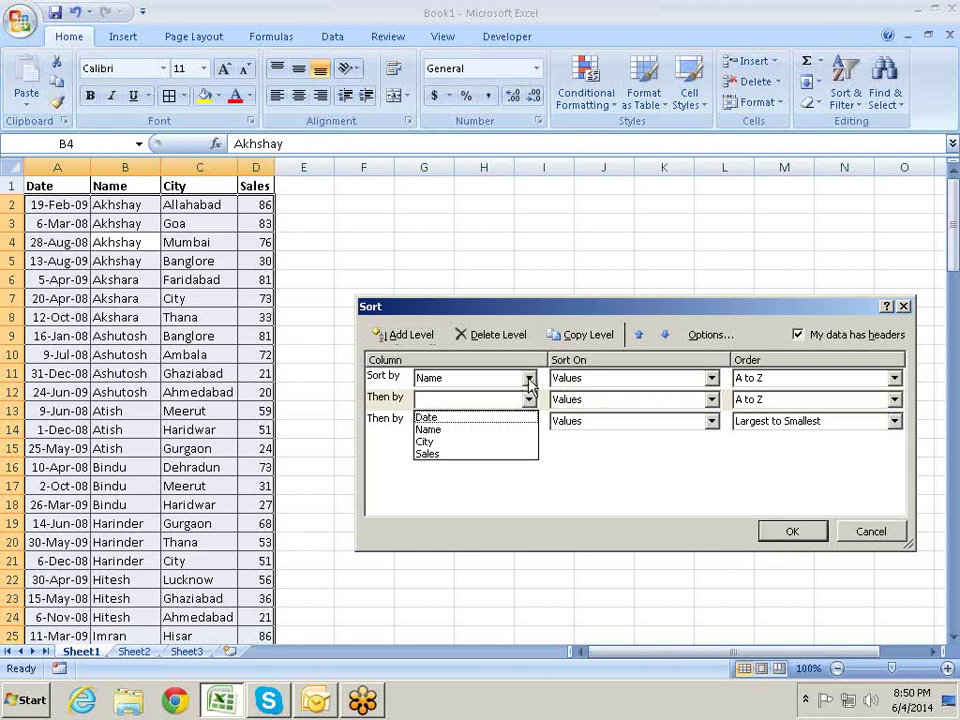
click(527, 392)
click(528, 379)
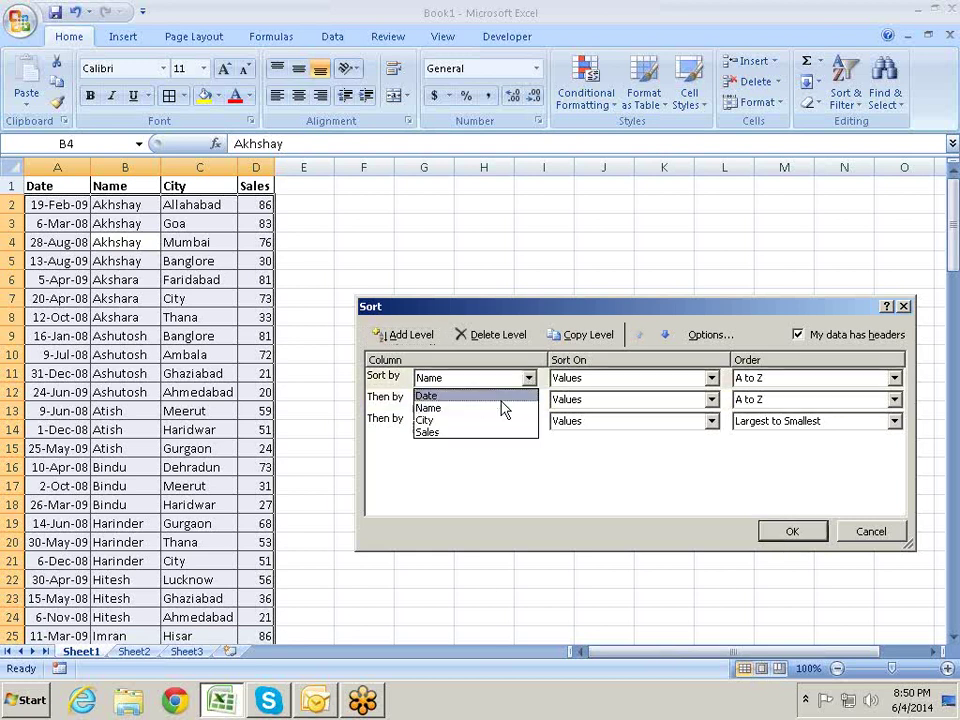
click(491, 421)
click(529, 400)
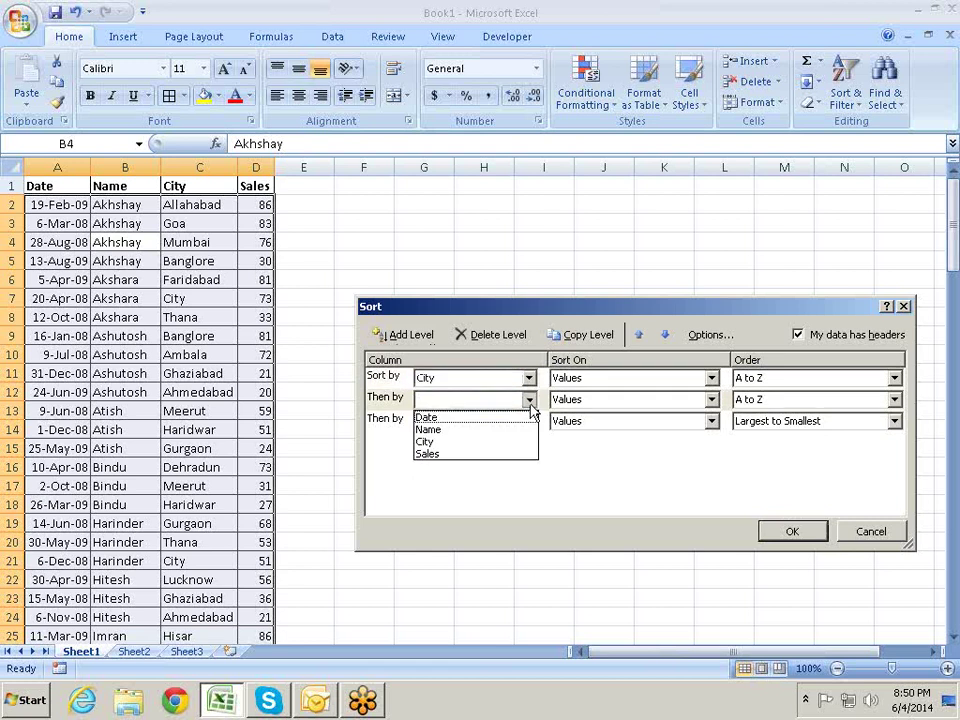
click(480, 431)
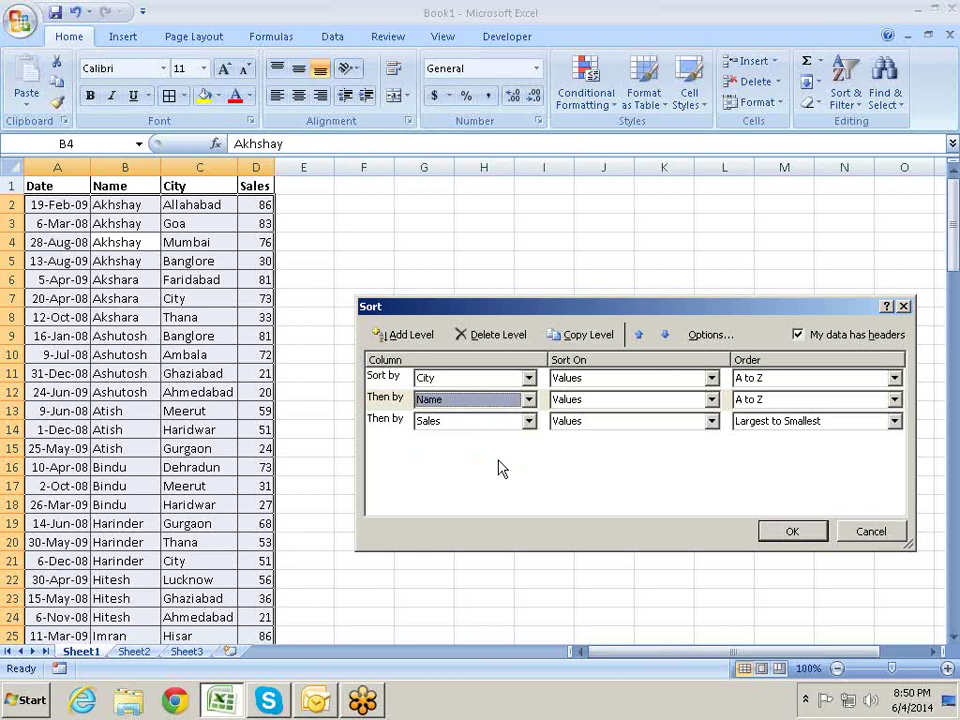
click(791, 531)
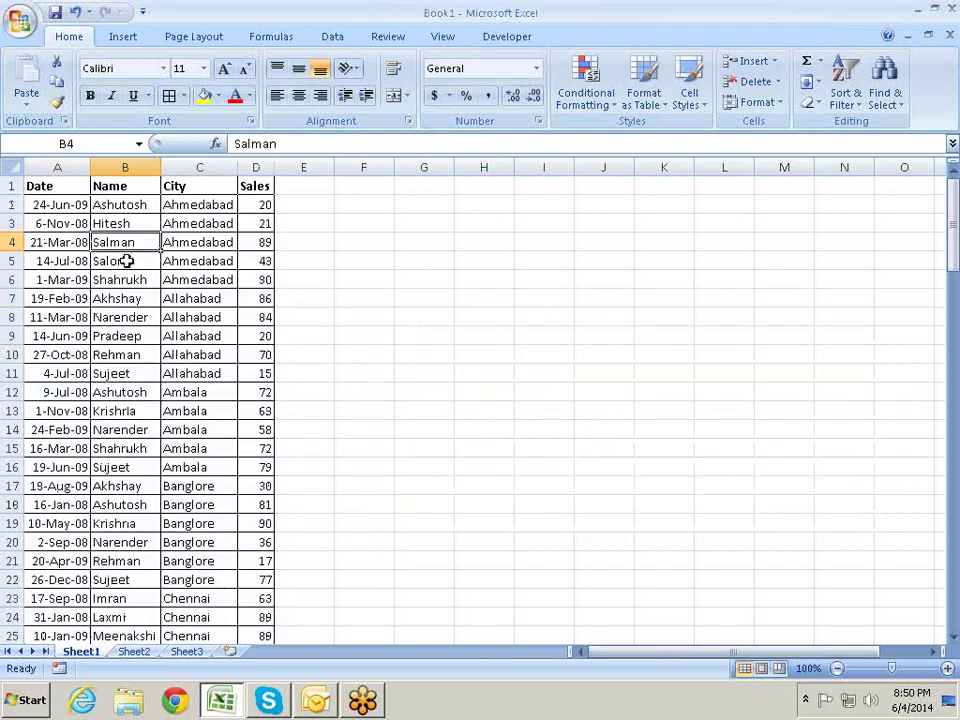
Select the Ahmedabad rows and their names to check the alphabetical order
click(211, 205)
drag(211, 205, 193, 286)
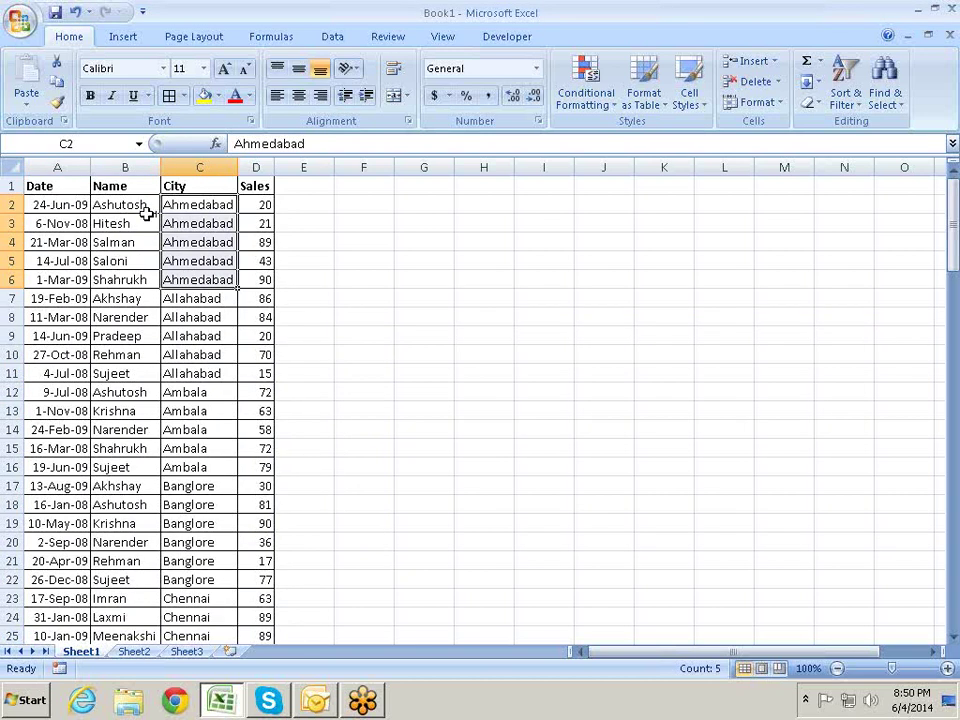
drag(140, 205, 126, 272)
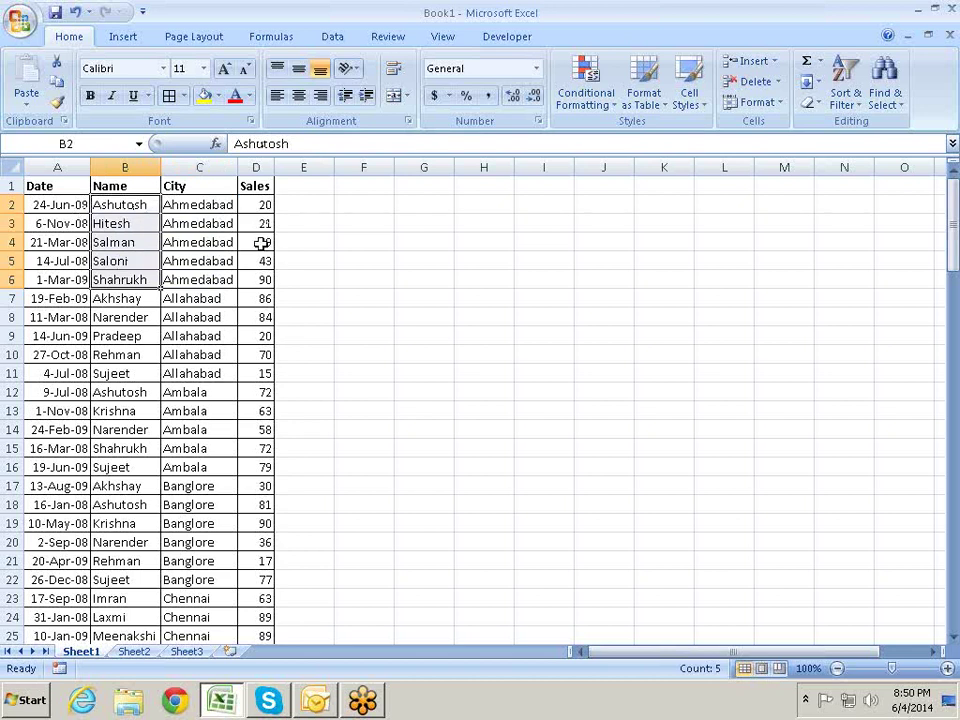
click(170, 240)
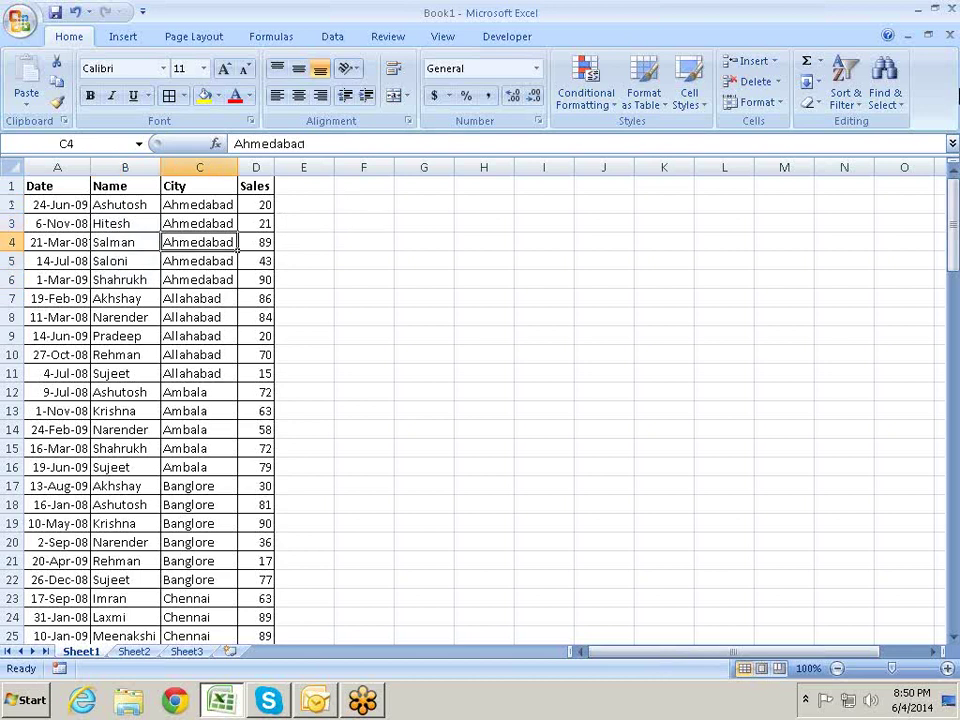
click(855, 110)
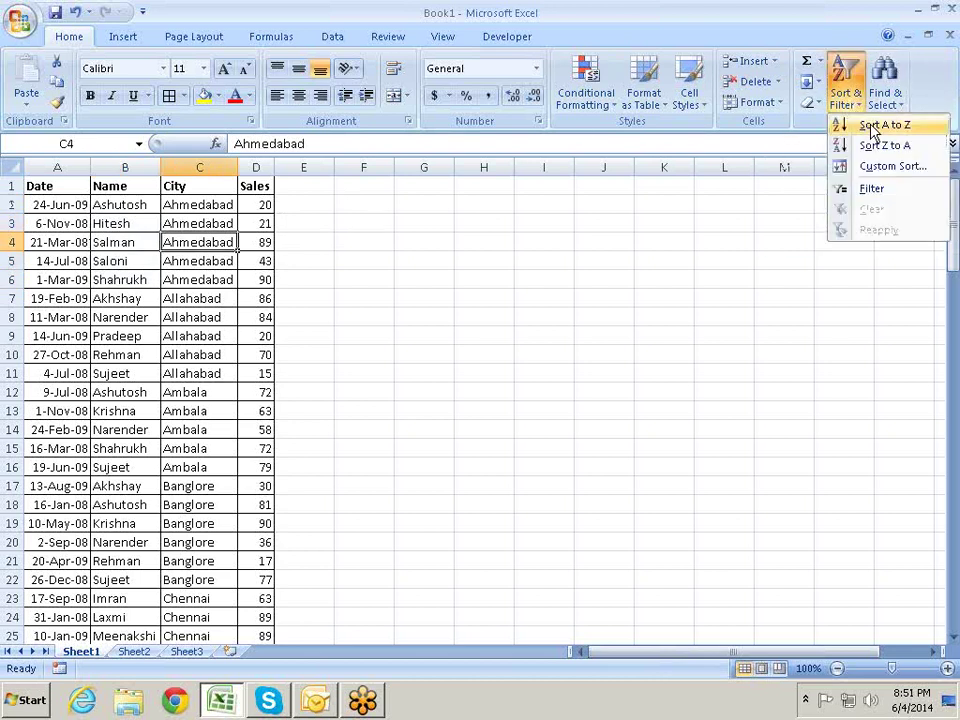
click(888, 170)
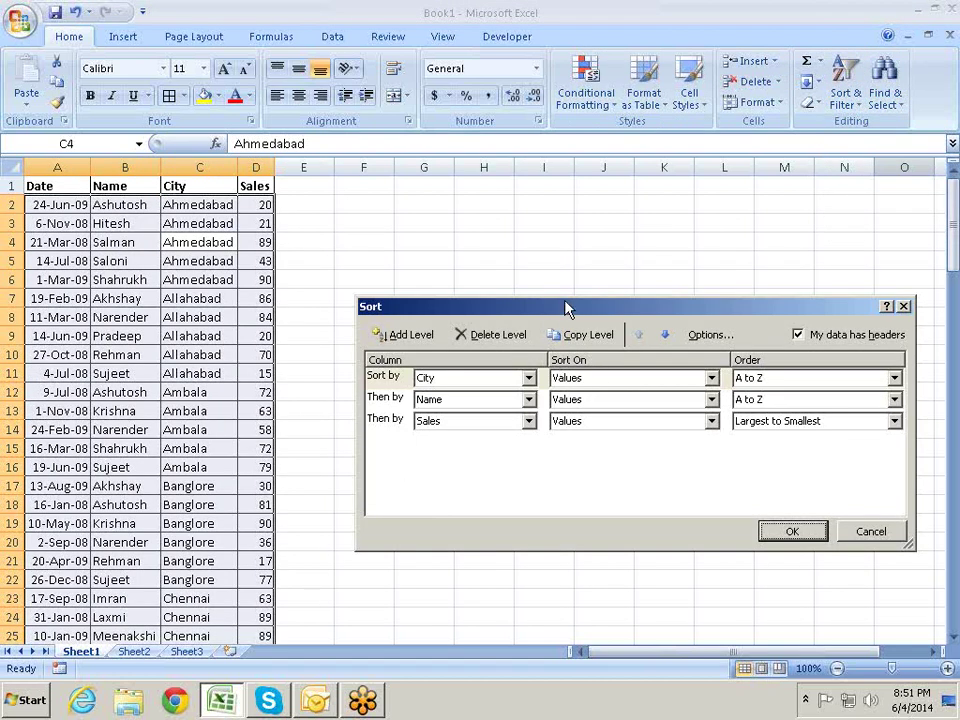
drag(566, 308, 513, 219)
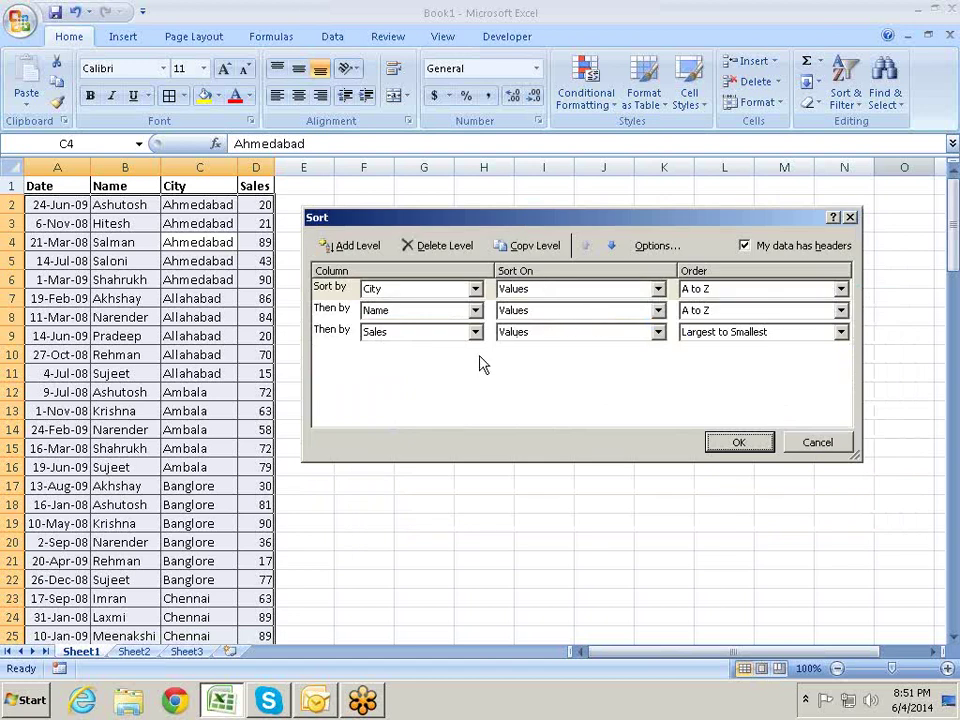
click(333, 331)
click(440, 245)
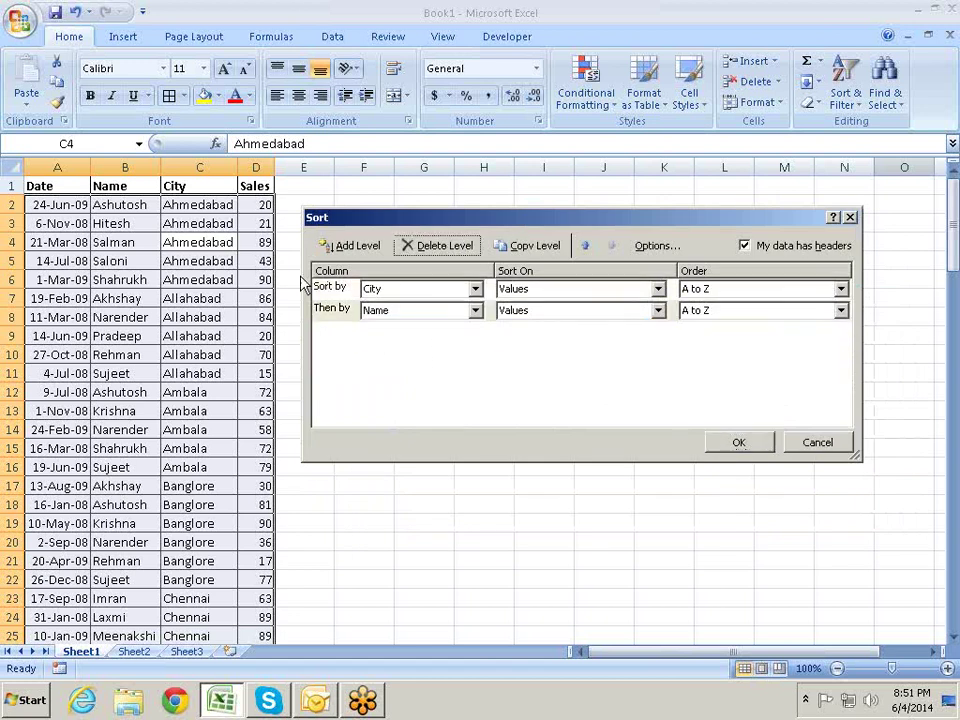
click(346, 315)
click(426, 247)
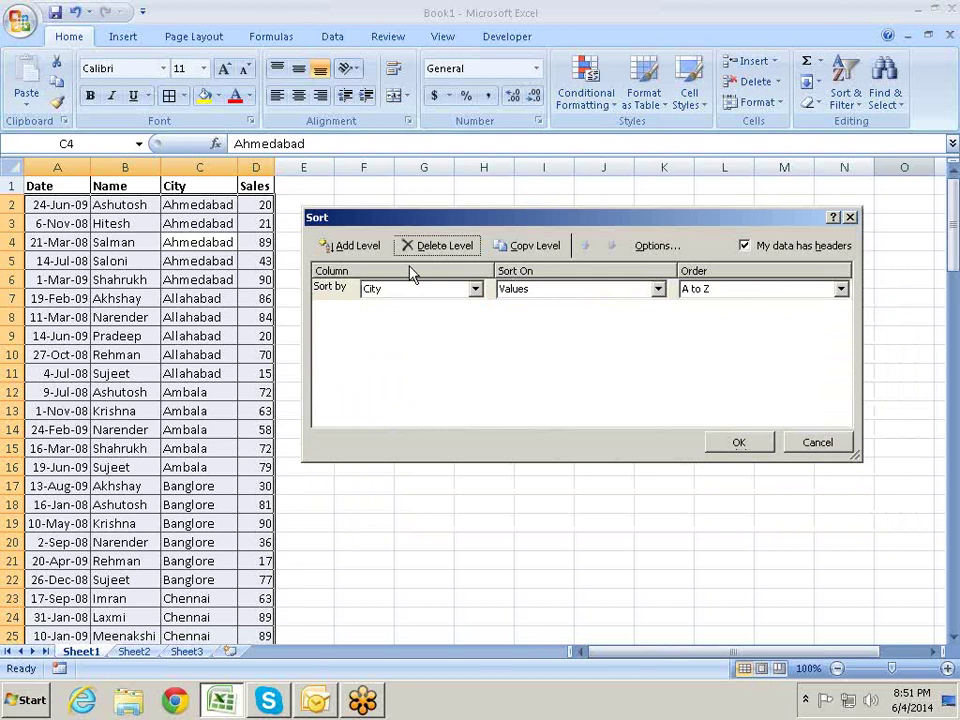
click(475, 290)
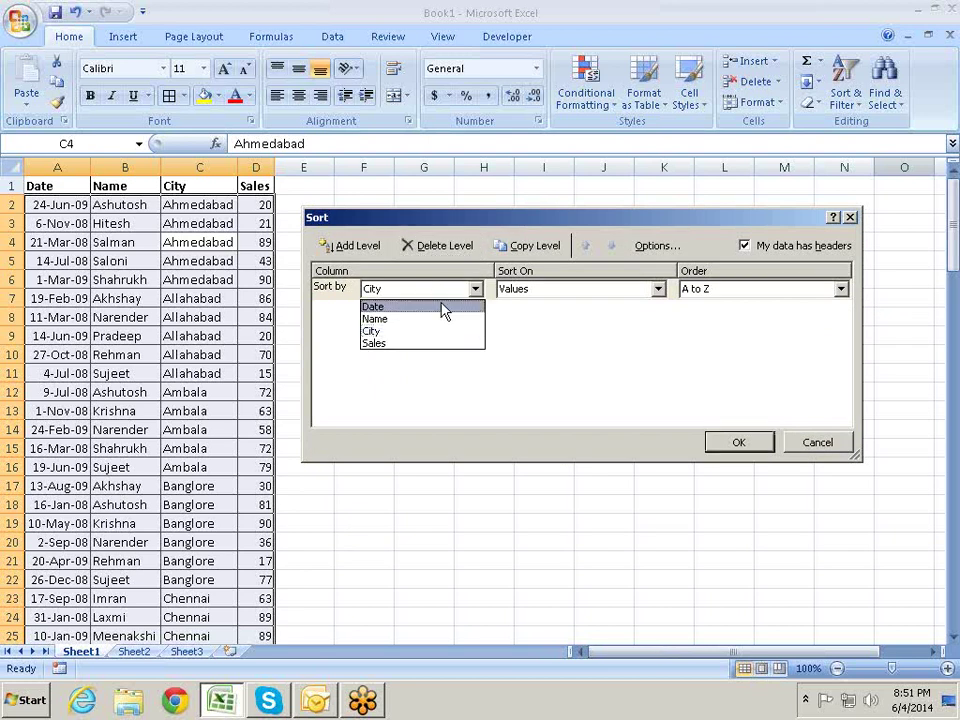
click(441, 307)
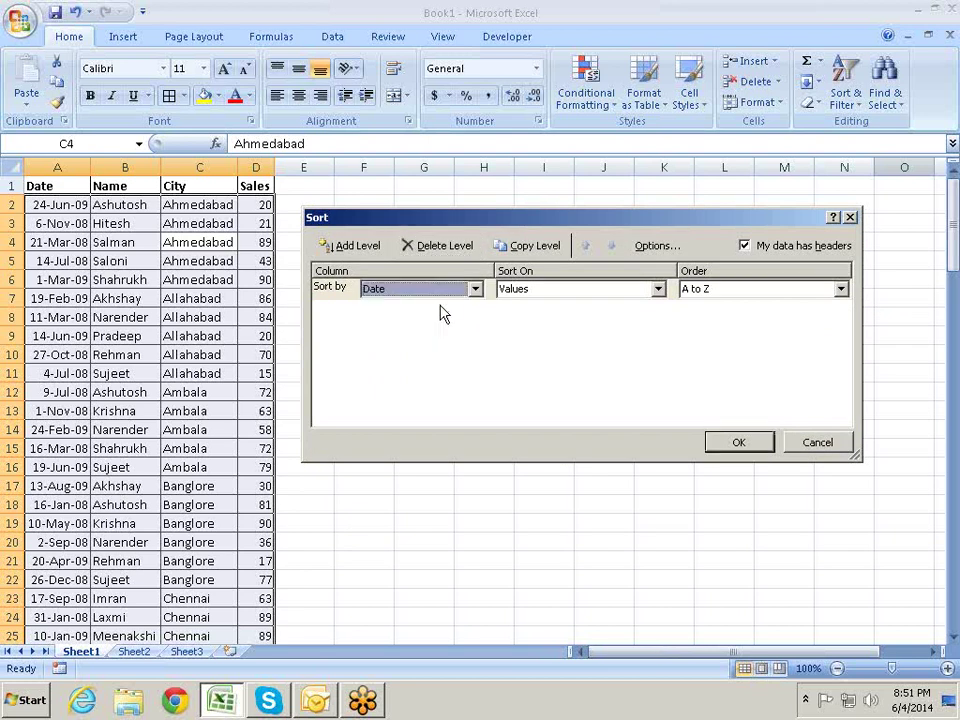
click(841, 290)
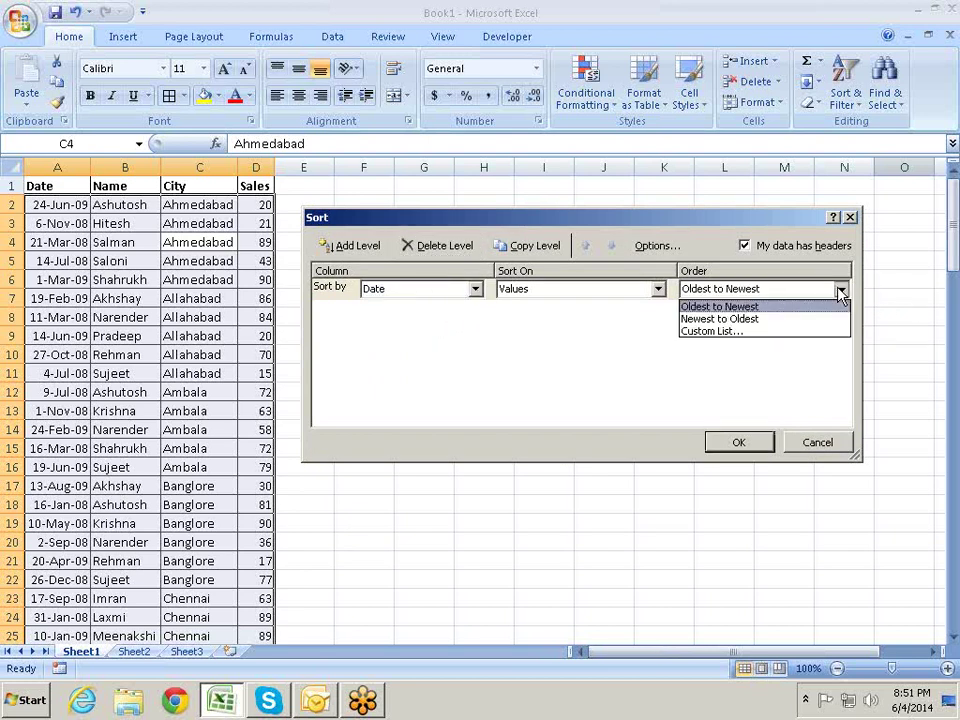
click(645, 328)
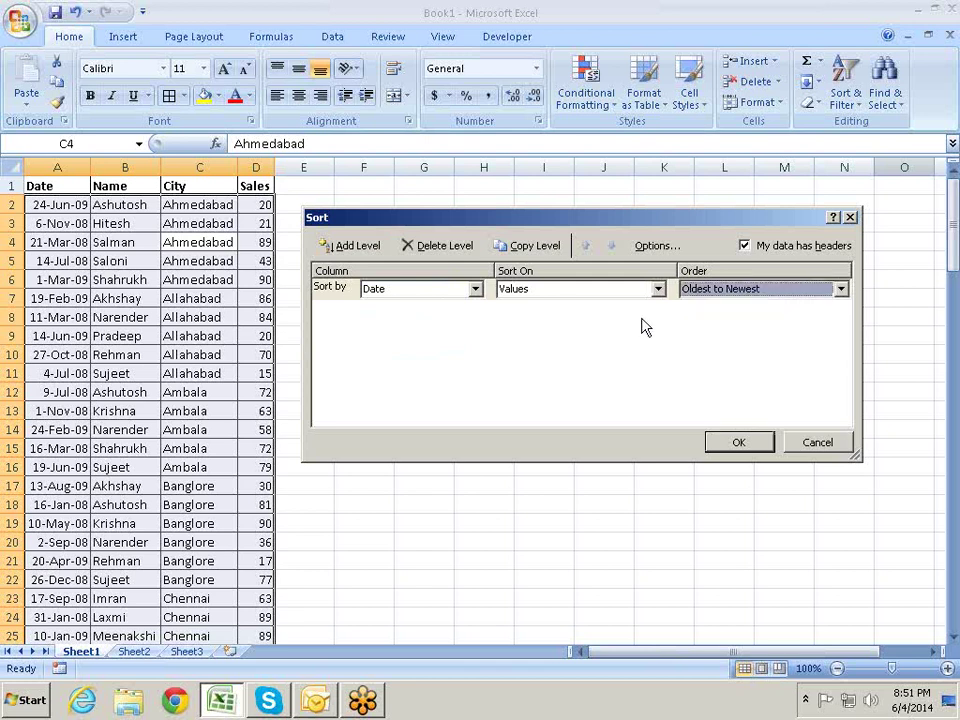
click(659, 289)
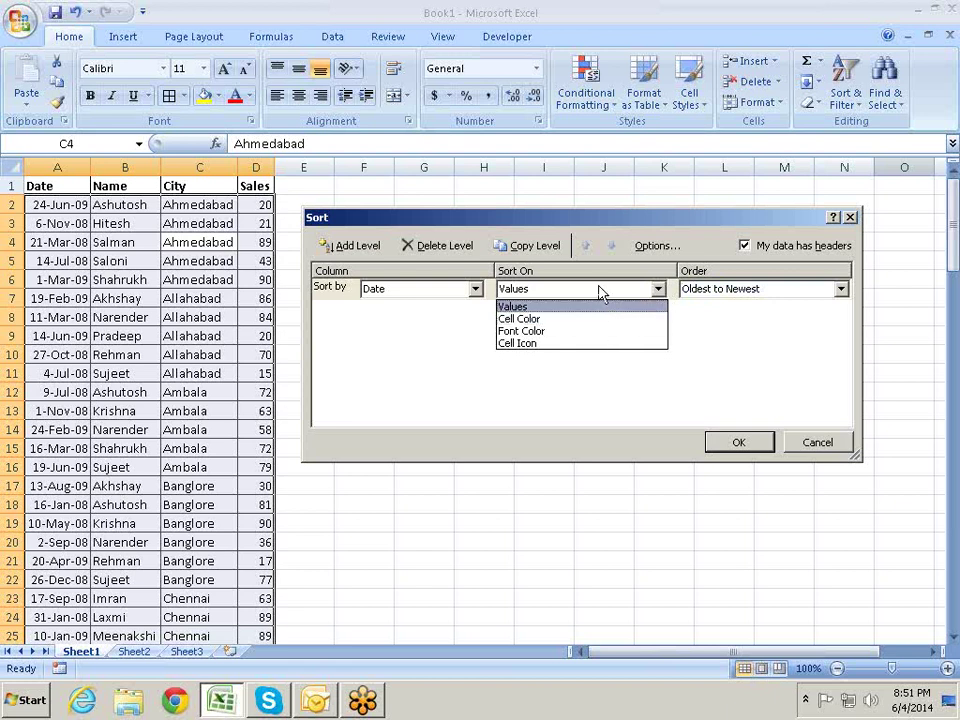
click(659, 289)
click(660, 289)
click(553, 321)
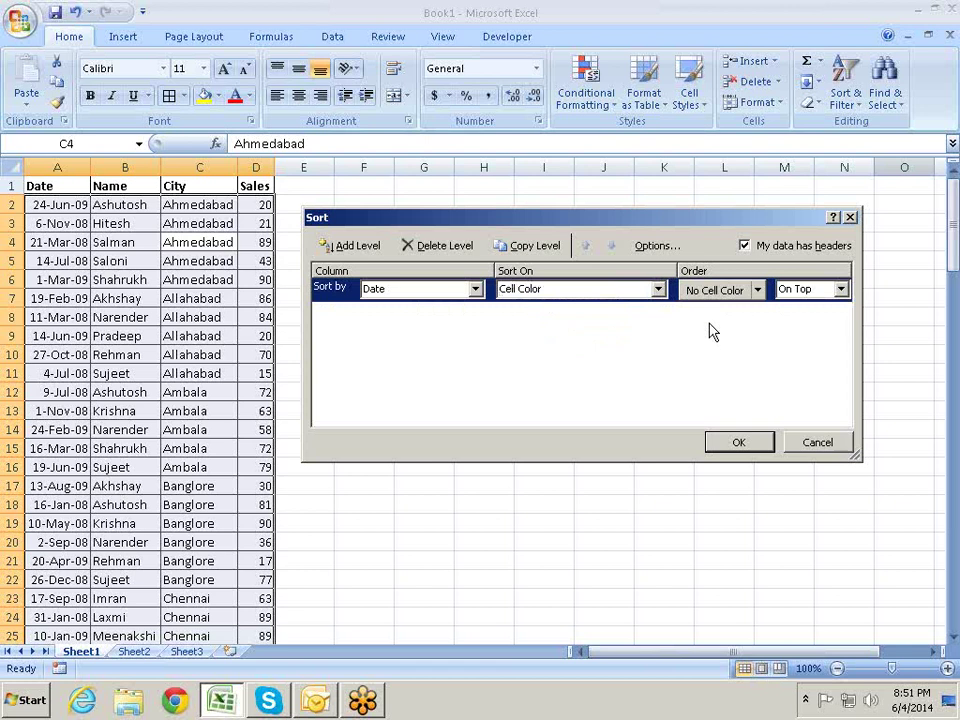
key(Escape)
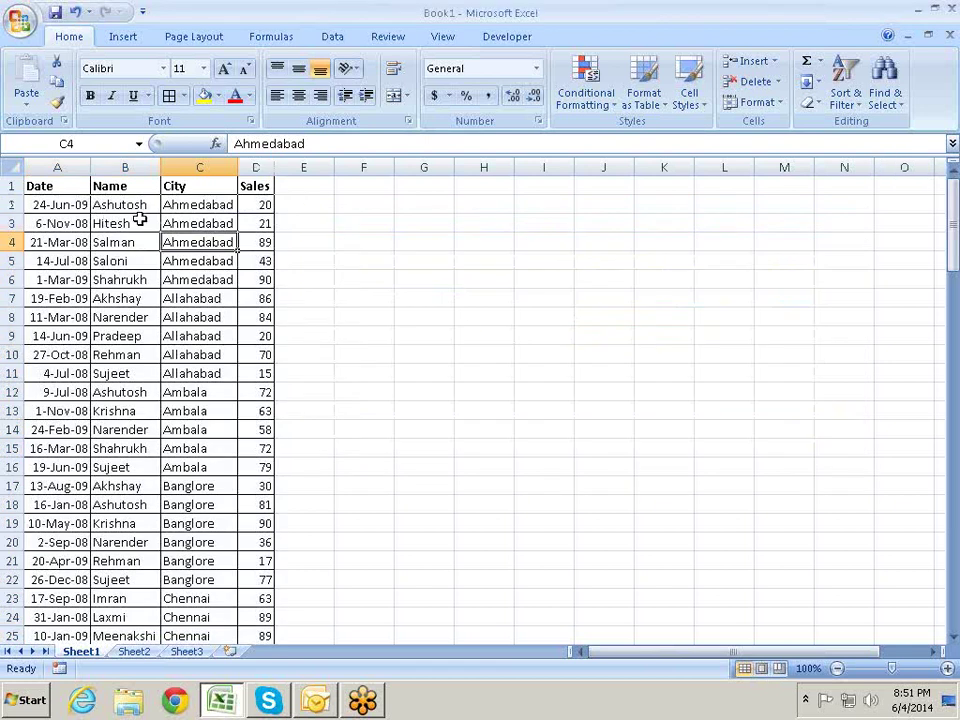
Fill the Name cells B9 and B10 with yellow
click(137, 220)
click(133, 280)
drag(133, 352, 133, 336)
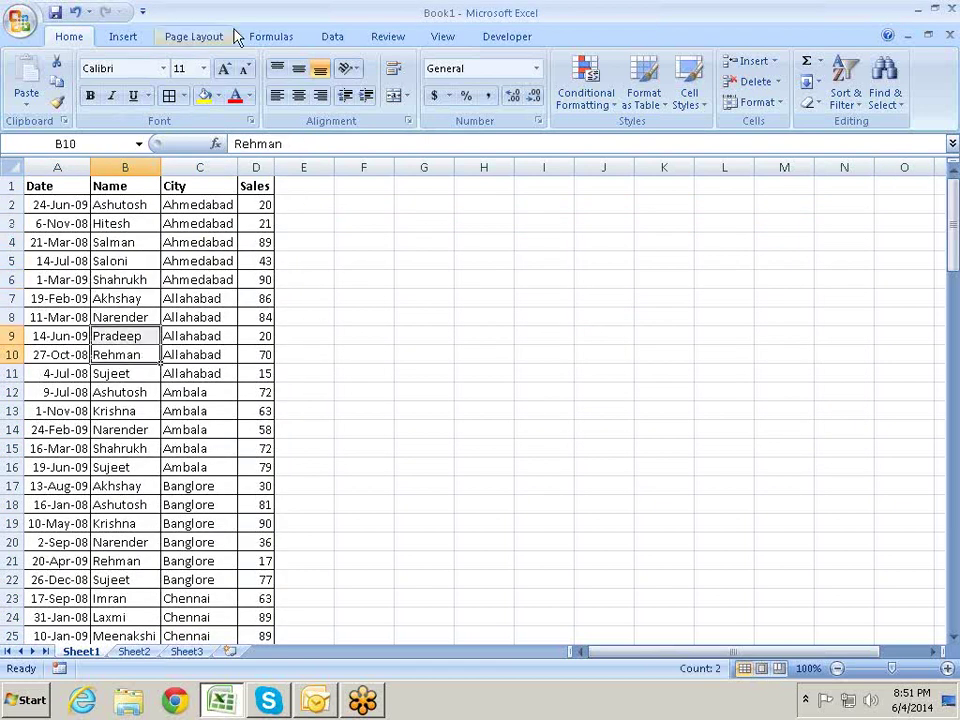
click(204, 96)
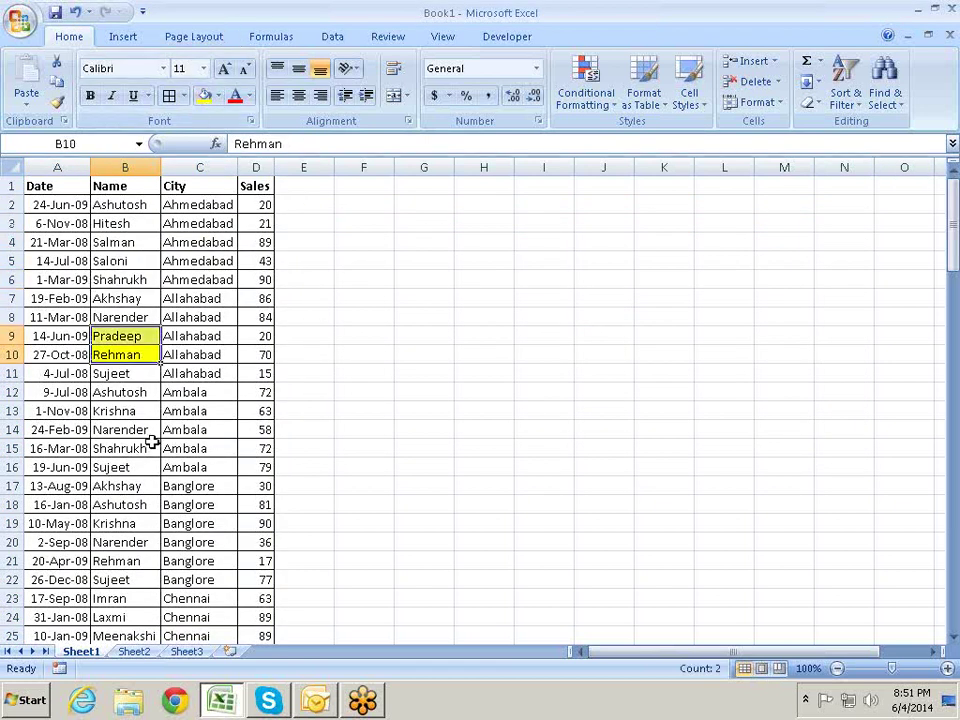
Fill cells B23 and B36 with yellow as well
scroll(108, 413, down, 2)
click(120, 484)
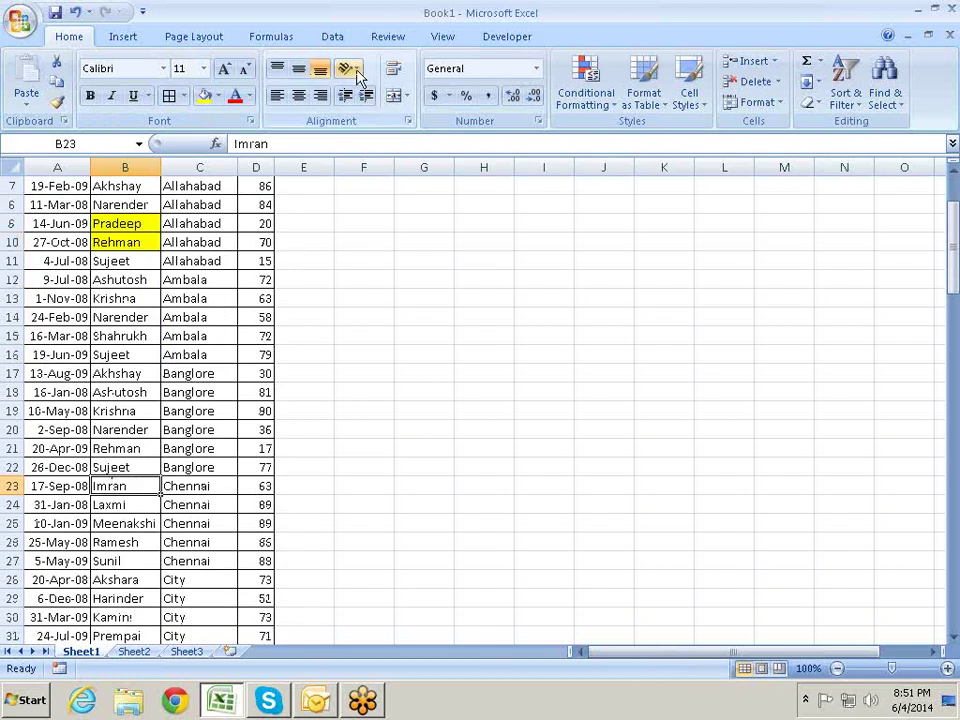
click(206, 96)
scroll(137, 514, down, 1)
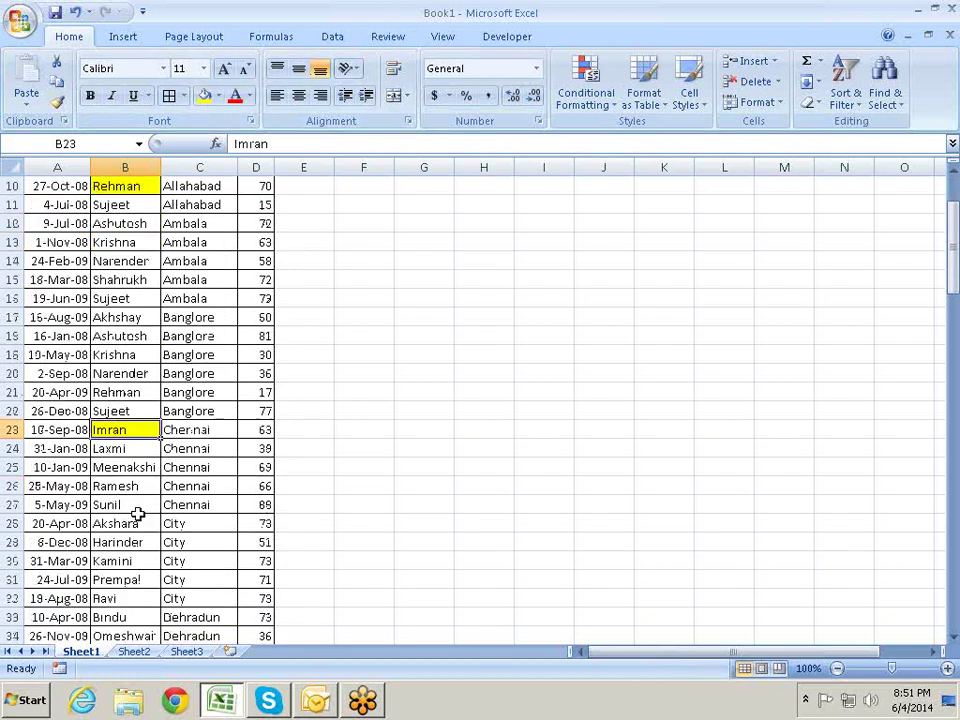
scroll(105, 572, down, 2)
click(108, 564)
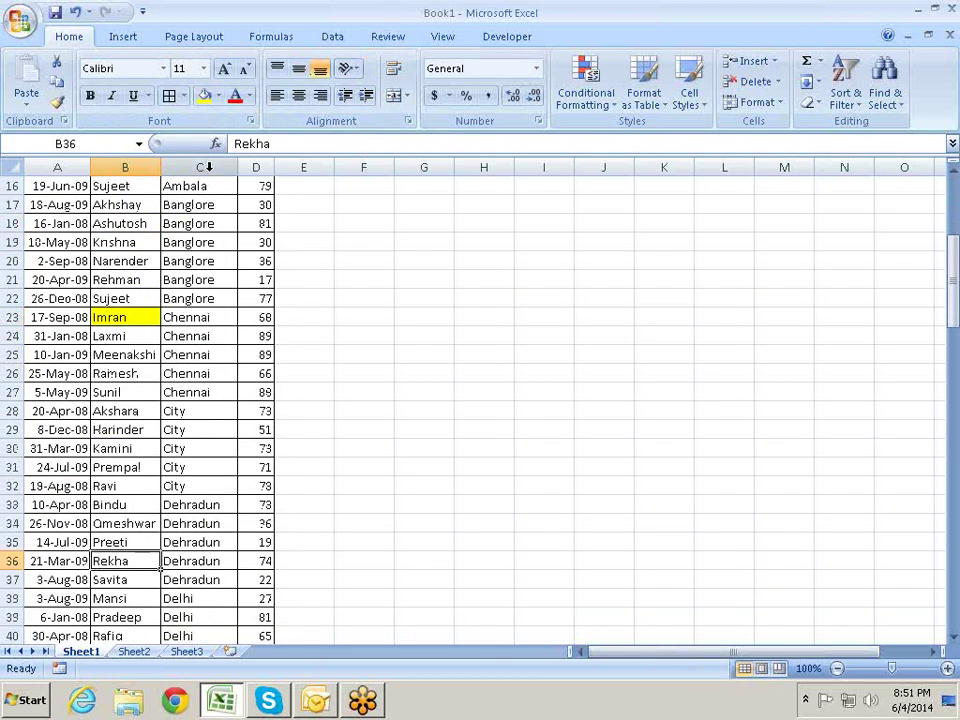
click(206, 96)
scroll(154, 545, up, 5)
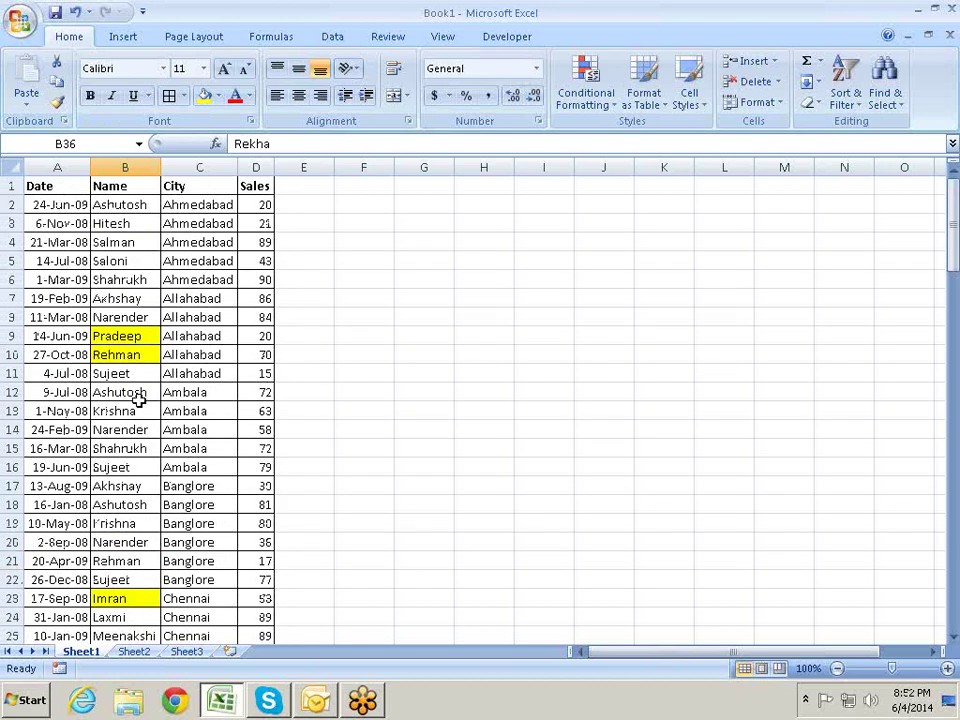
click(130, 243)
Delete the existing Sales and Name levels from the Sort dialog
key(alt+d)
key(s)
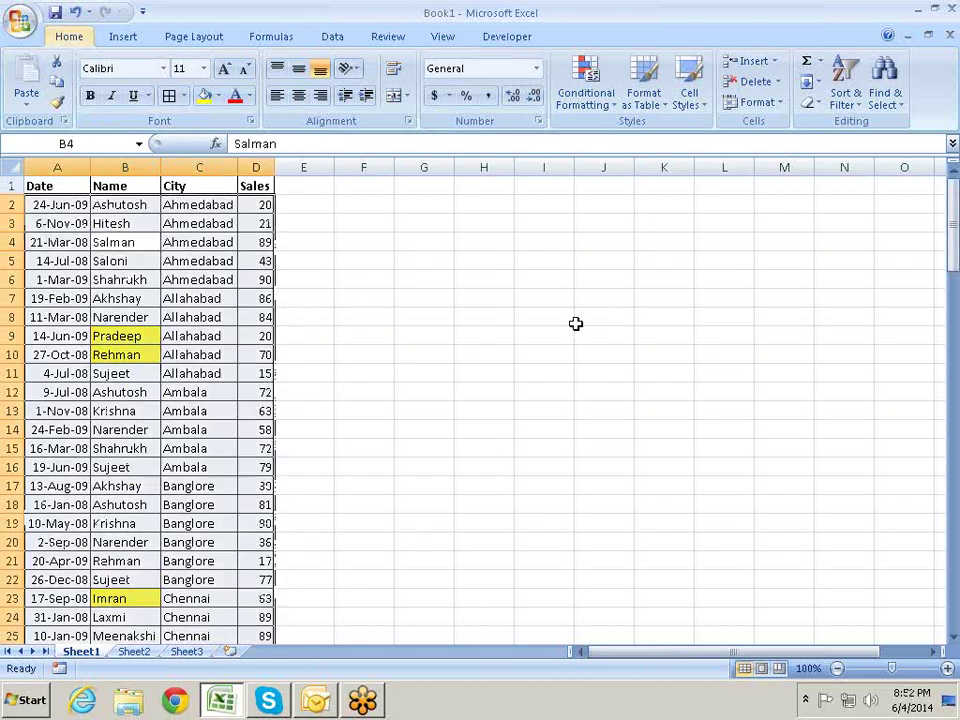
click(375, 332)
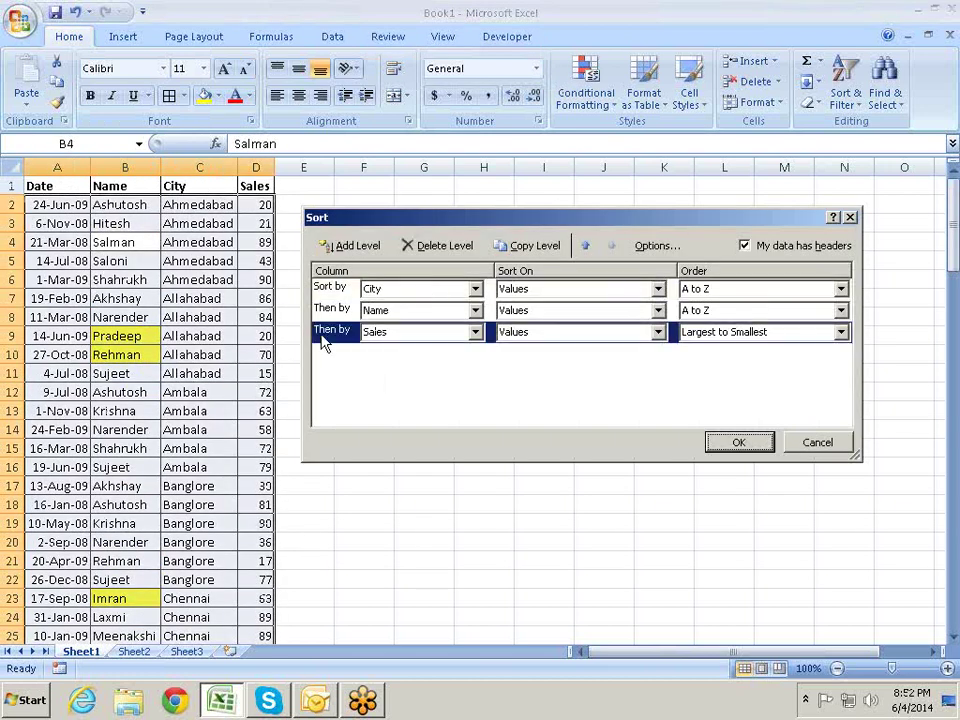
click(440, 246)
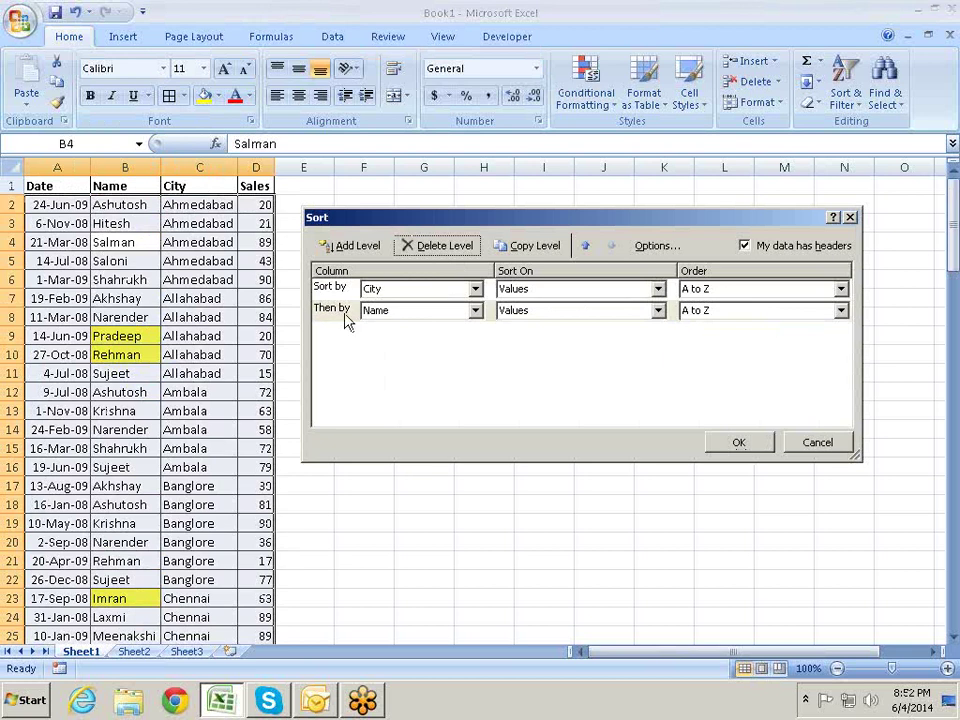
click(343, 314)
click(440, 246)
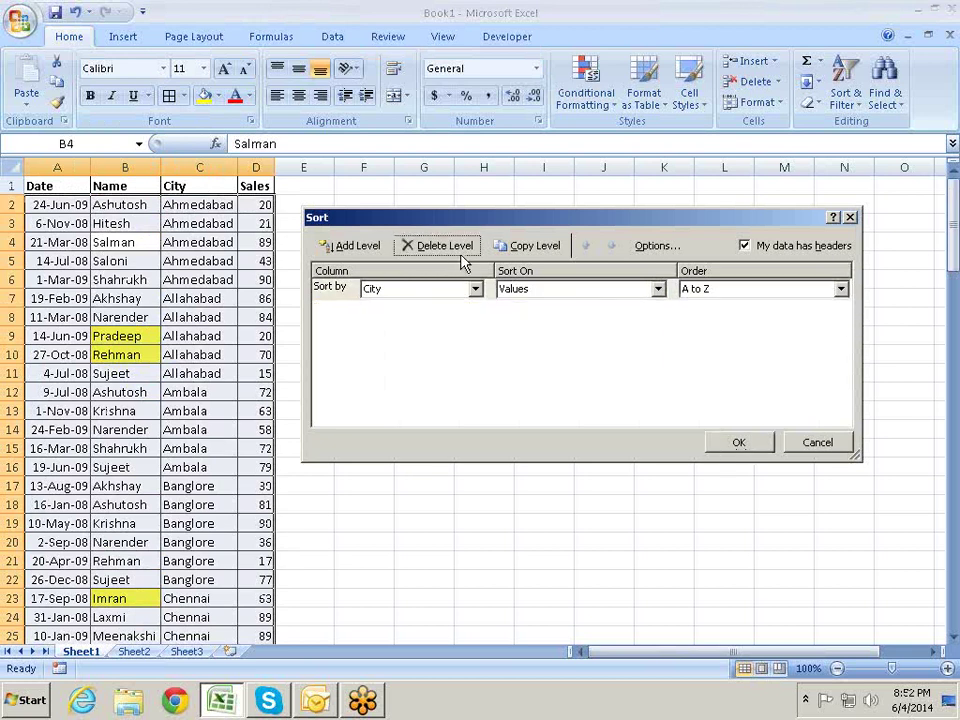
Sort by Name on Cell Color with yellow On Top and apply it
click(476, 289)
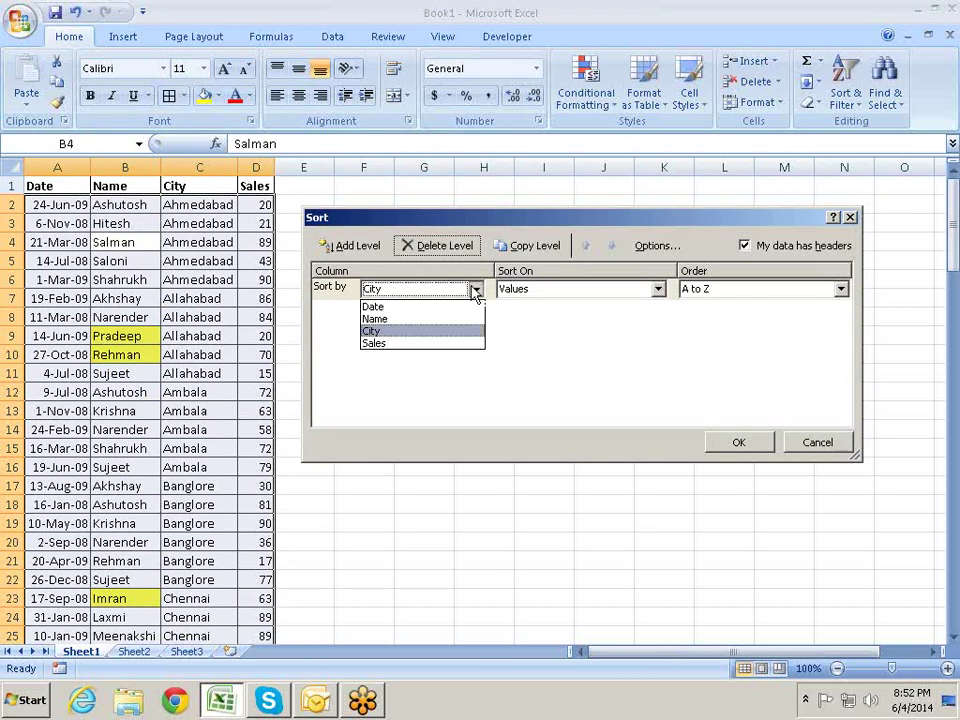
click(430, 320)
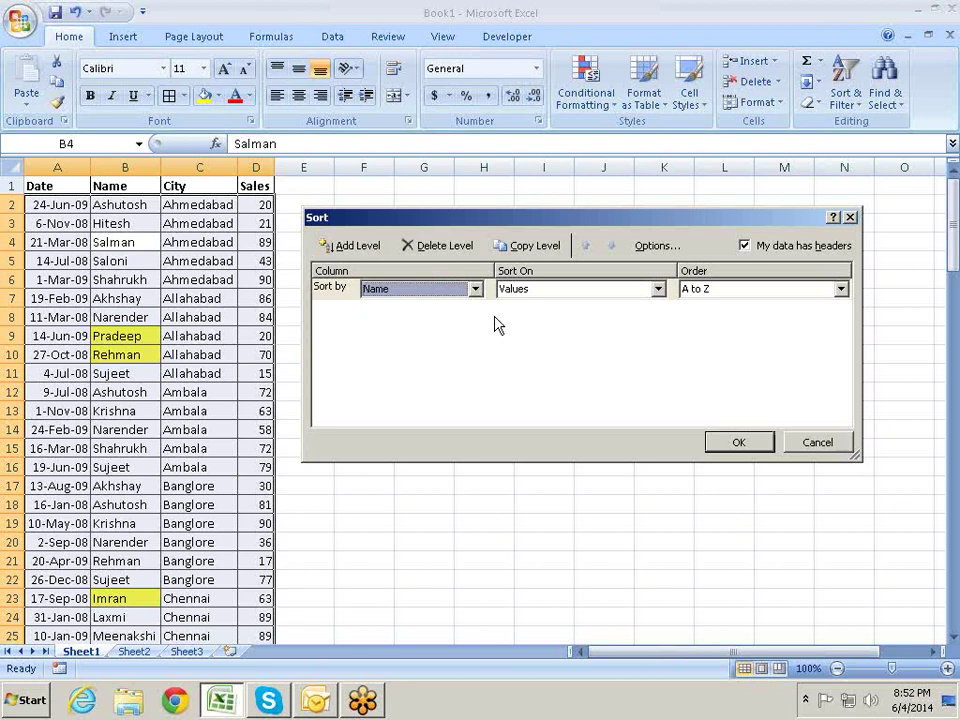
click(658, 290)
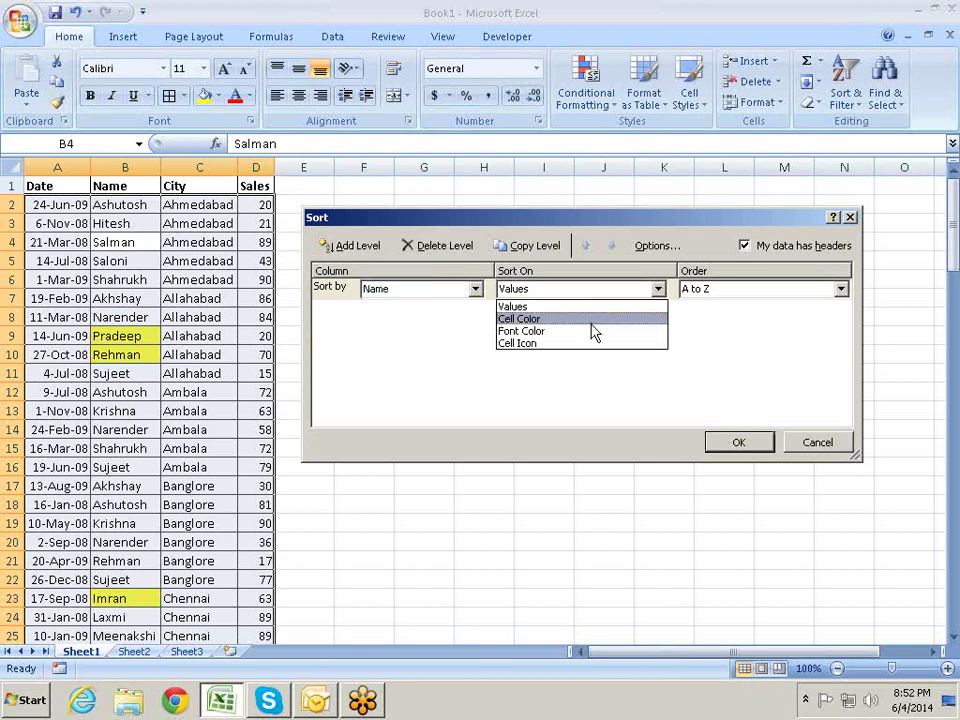
click(592, 319)
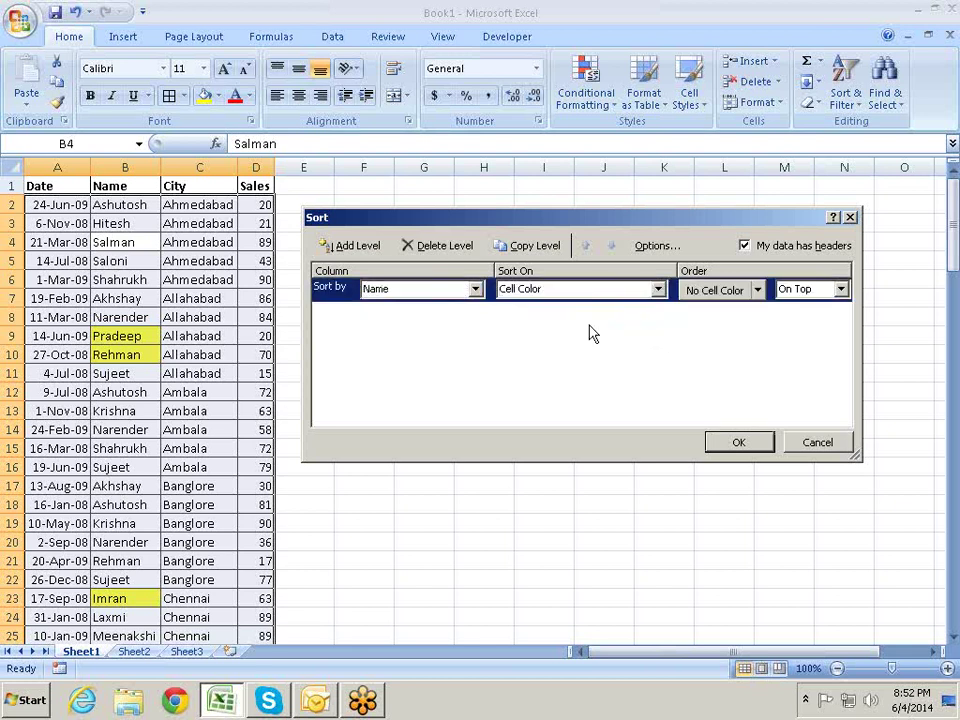
click(757, 290)
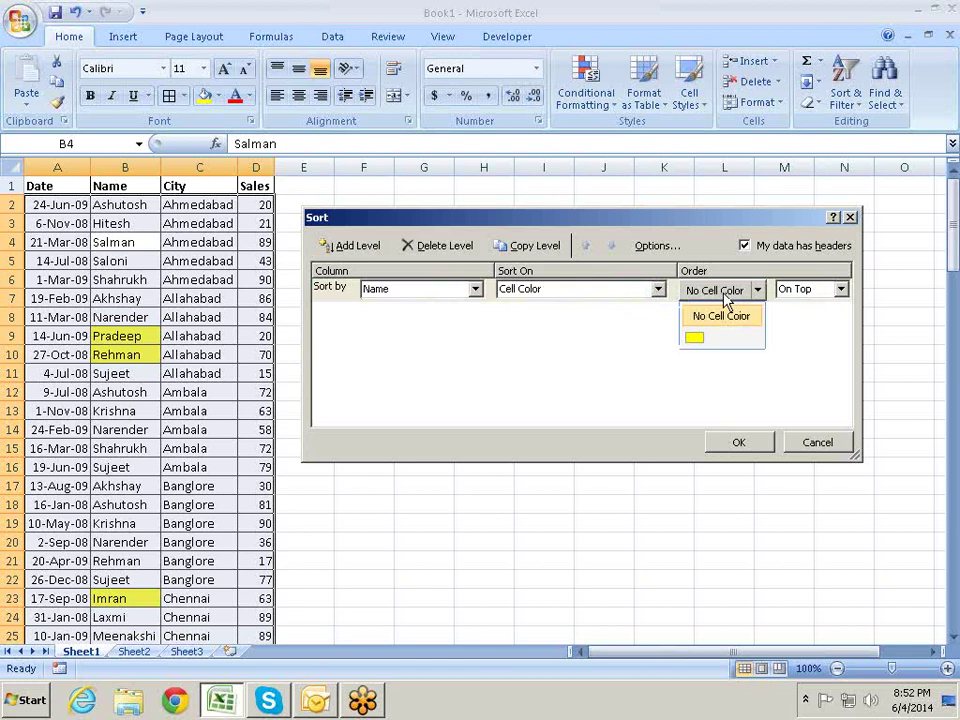
click(692, 338)
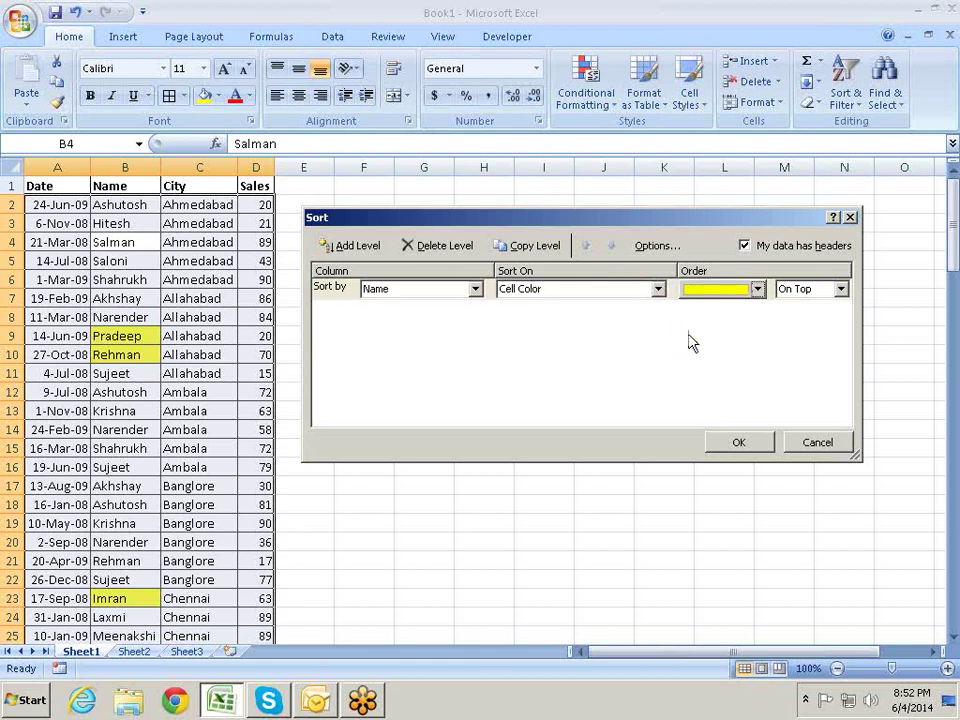
click(841, 291)
click(826, 380)
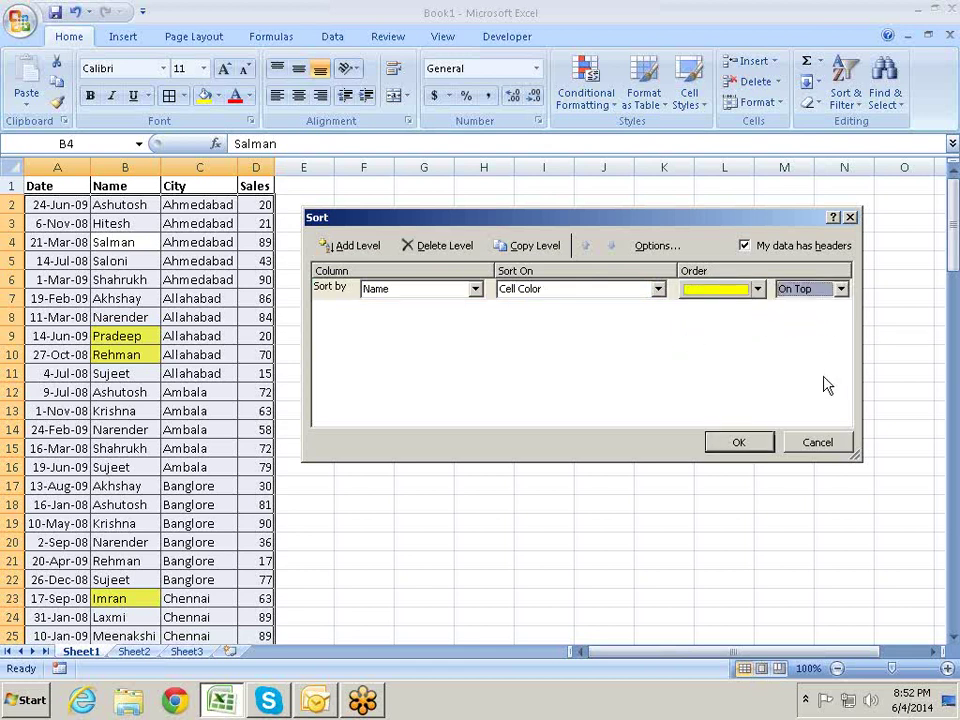
click(760, 446)
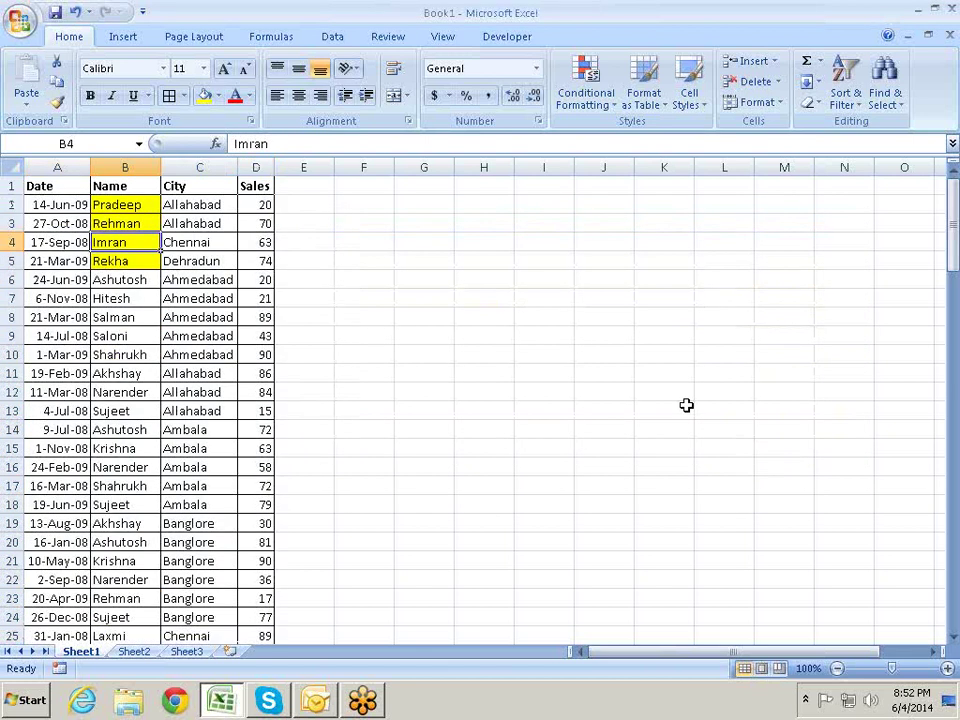
Fill Narender in B12 and B16 and Ashutosh in B20 with light red
drag(126, 202, 147, 263)
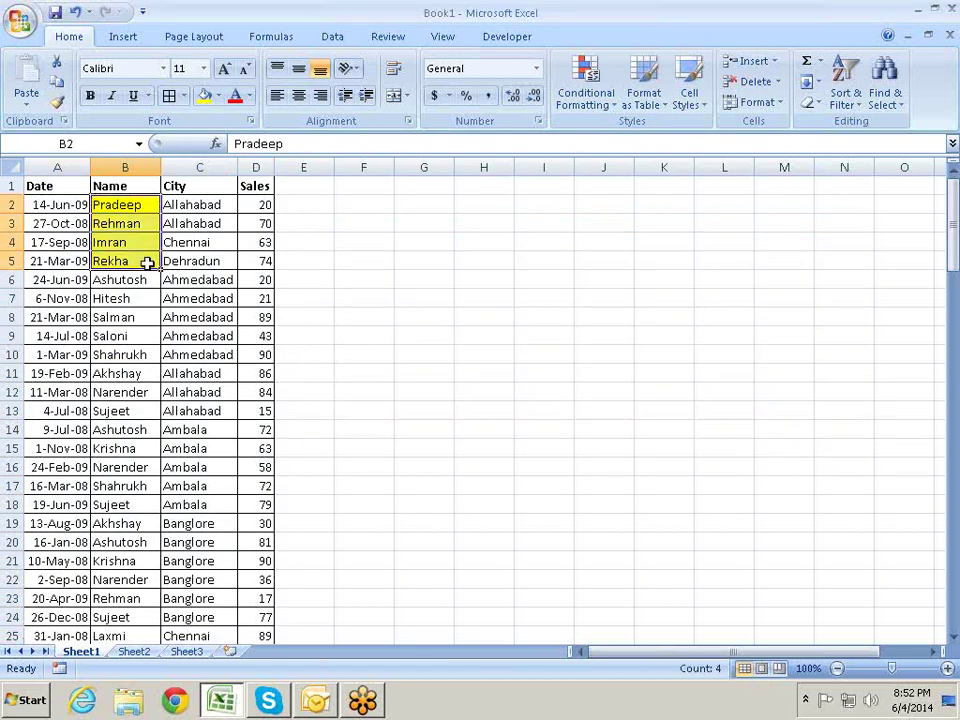
click(125, 392)
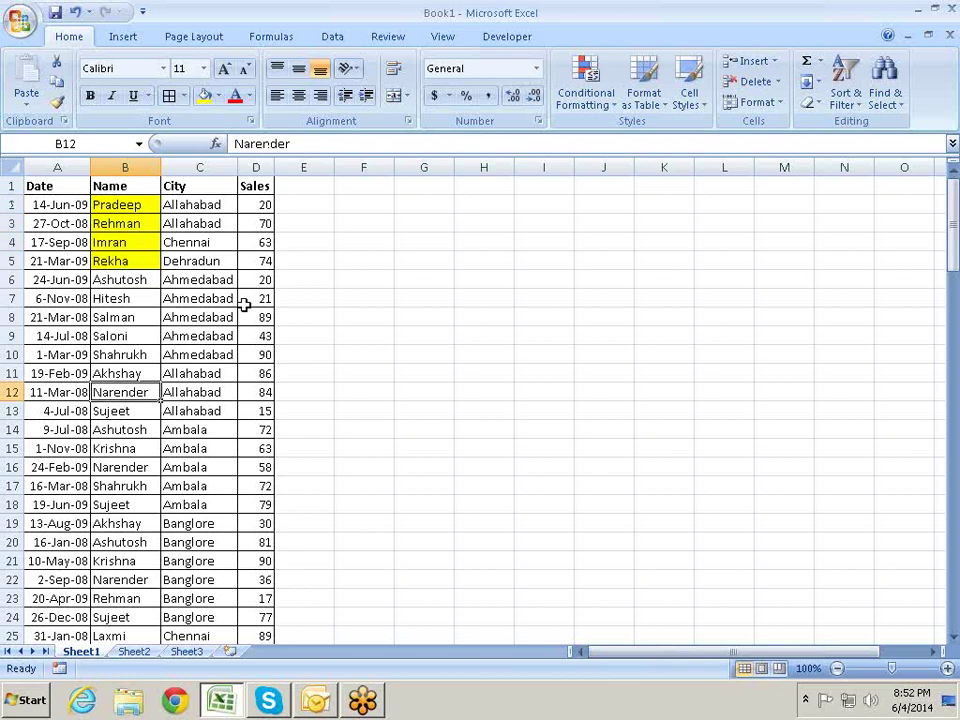
click(219, 96)
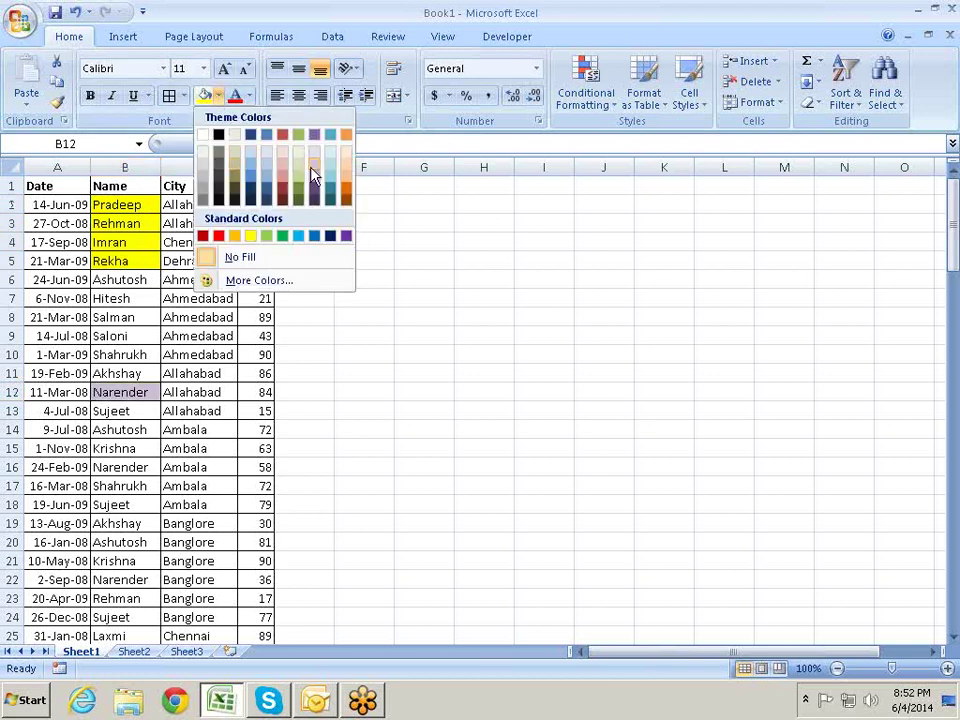
click(283, 182)
click(120, 467)
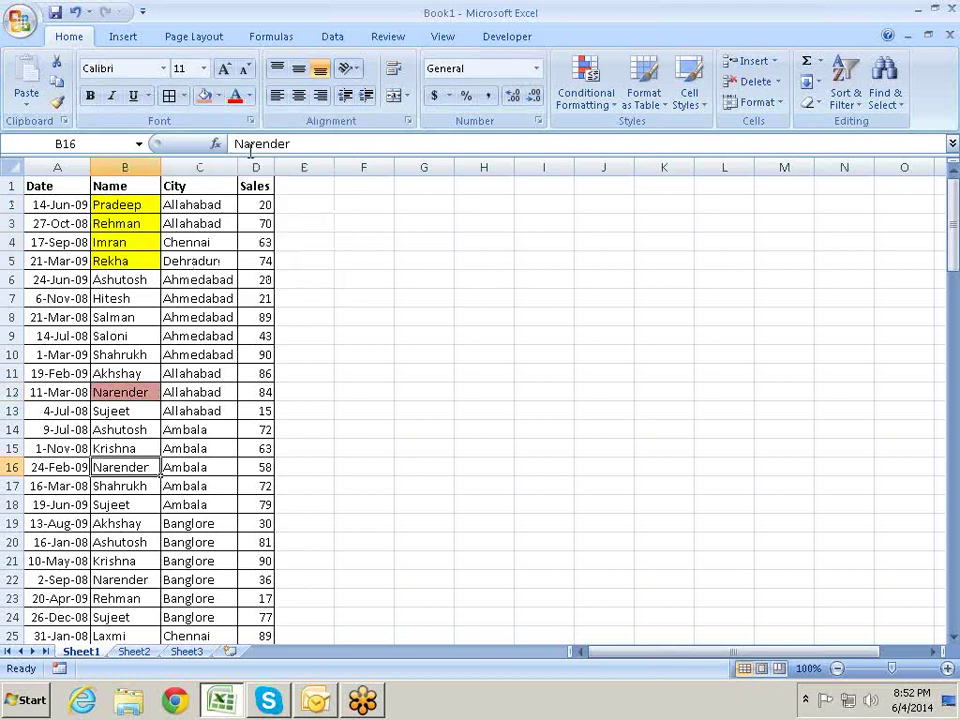
key(F4)
click(120, 542)
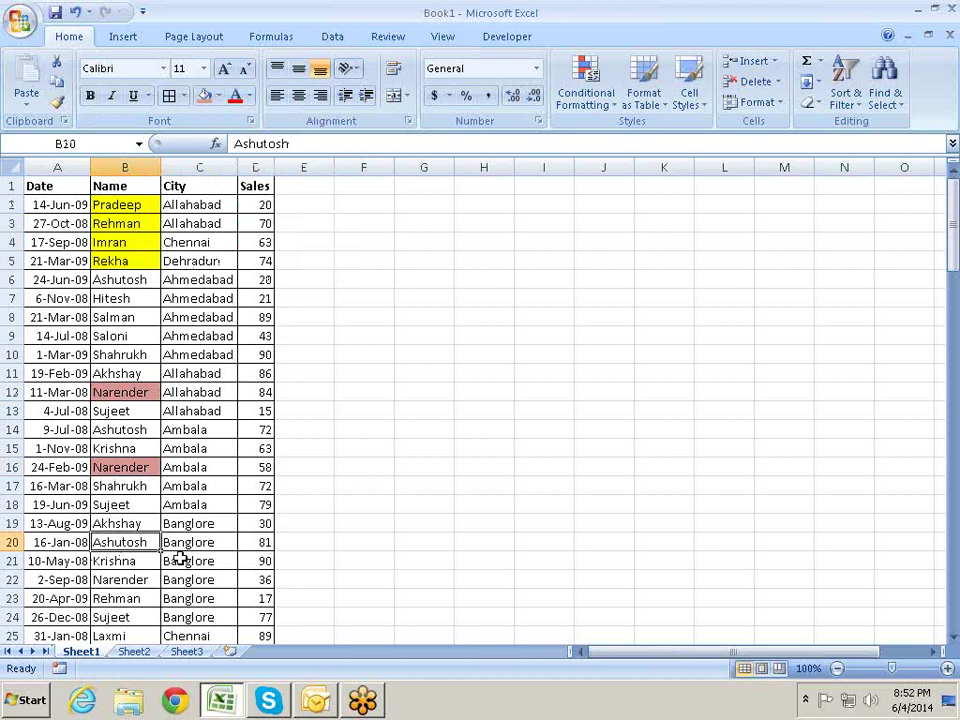
key(F4)
Add a second Name level sorting on Cell Color with light red placed after yellow
click(135, 316)
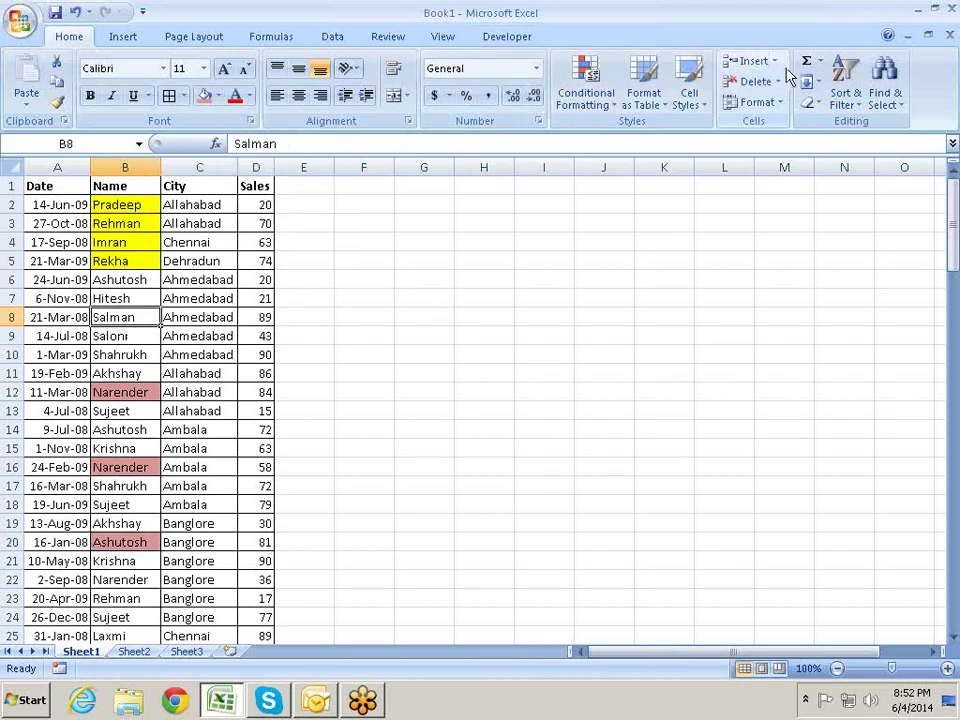
key(alt+d)
key(s)
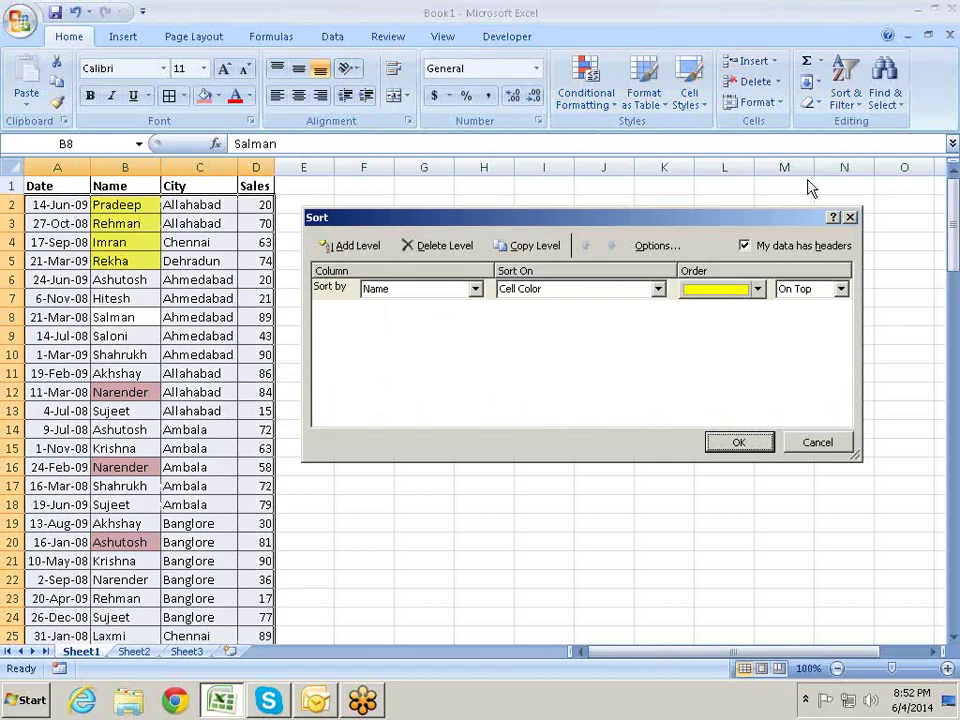
click(368, 250)
click(475, 310)
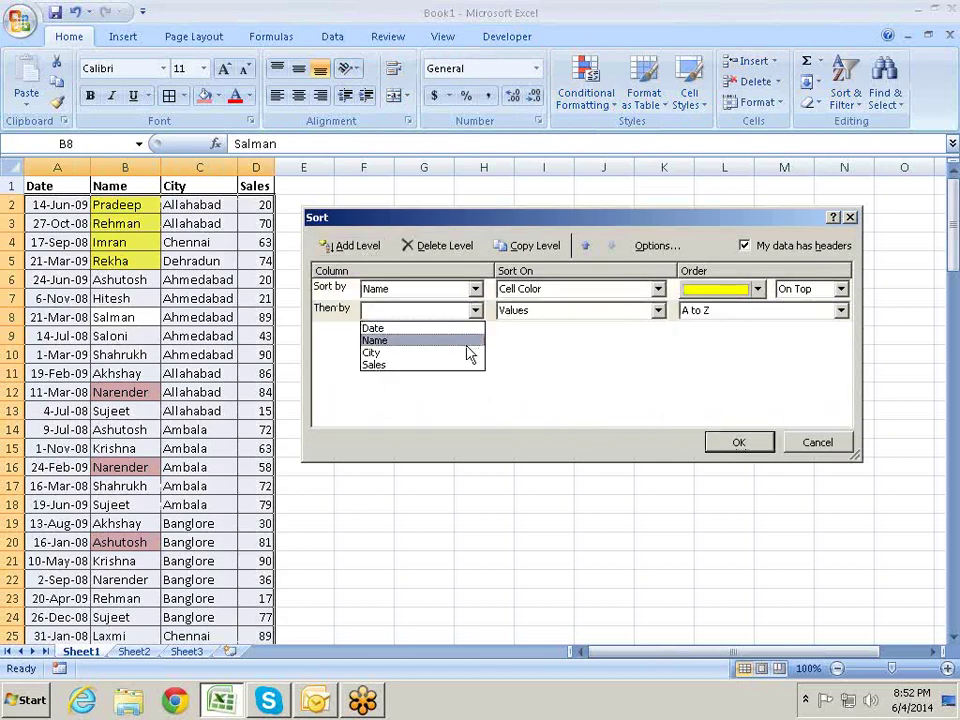
click(466, 342)
click(600, 312)
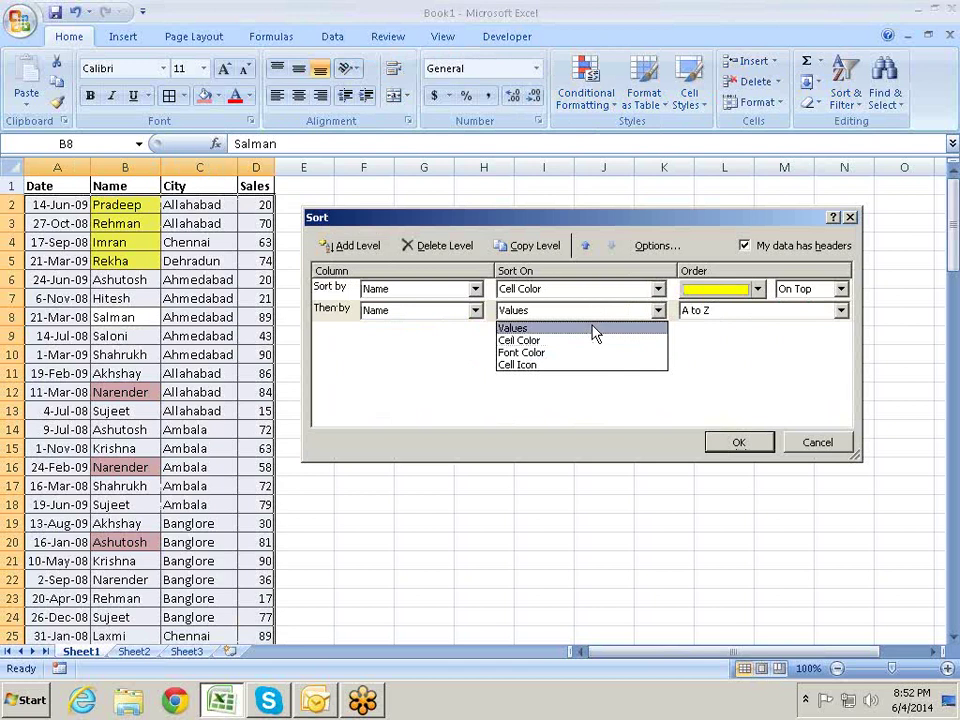
click(591, 341)
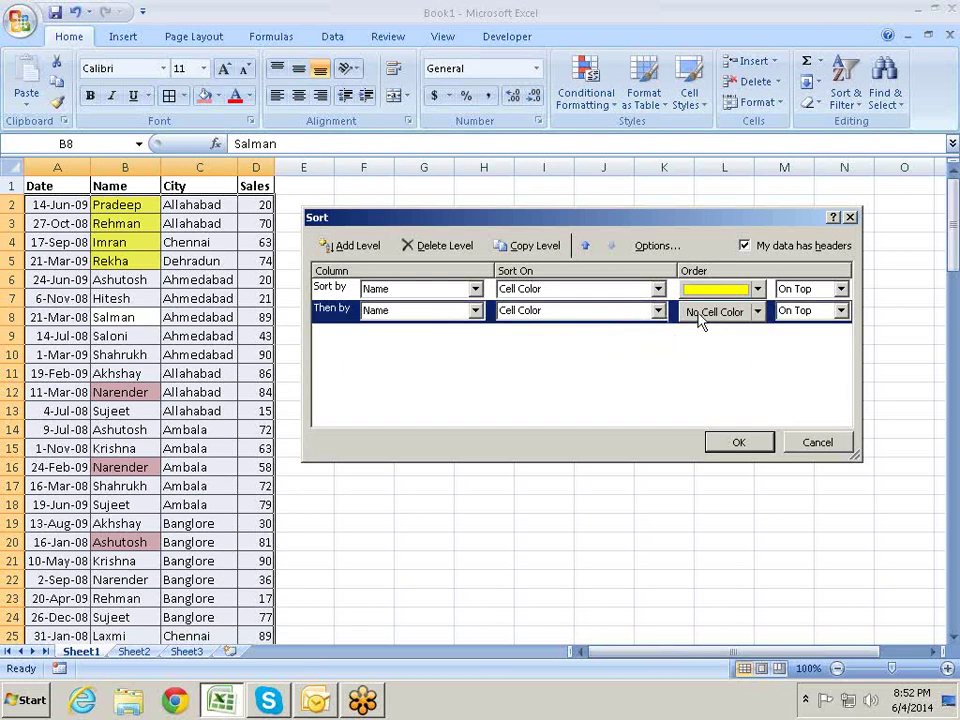
click(757, 312)
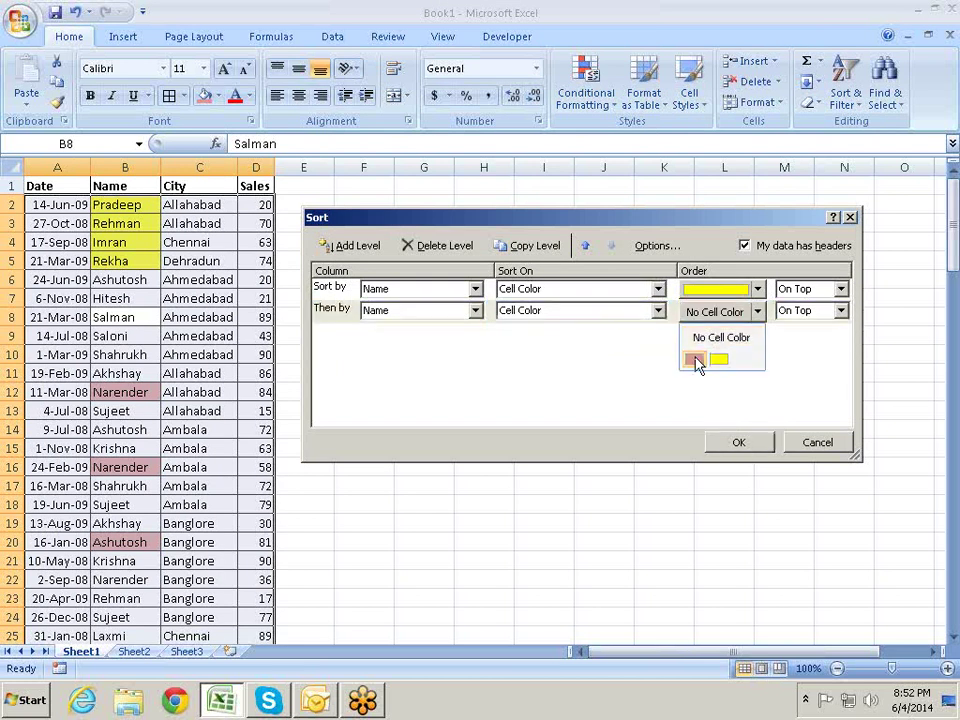
click(694, 359)
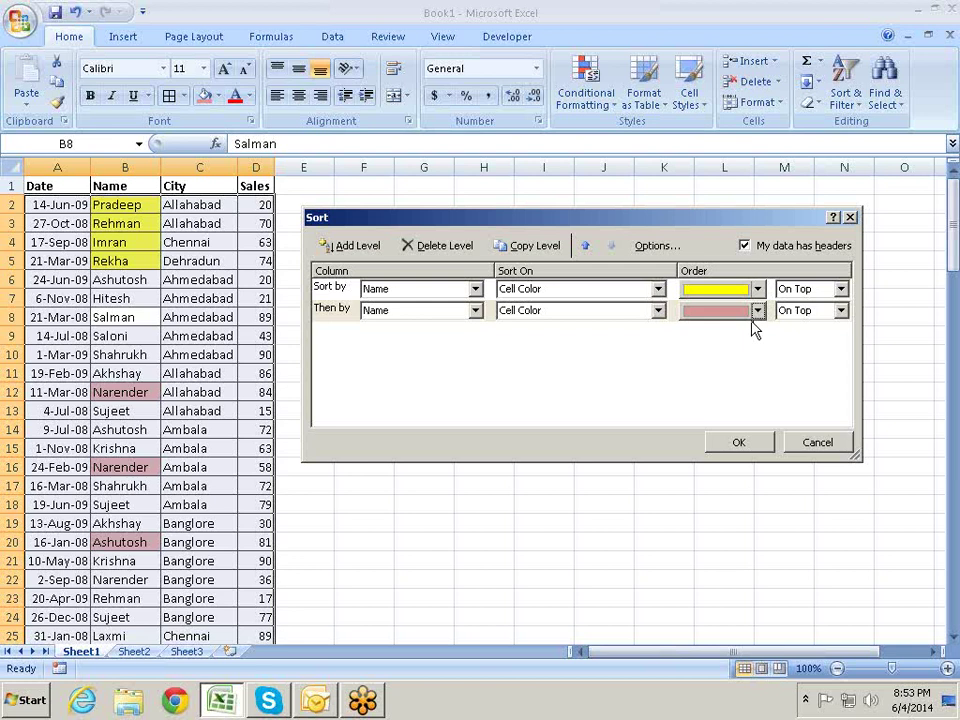
Apply the yellow-then-light-red colour sort and check the Narender and Ashutosh rows
click(740, 442)
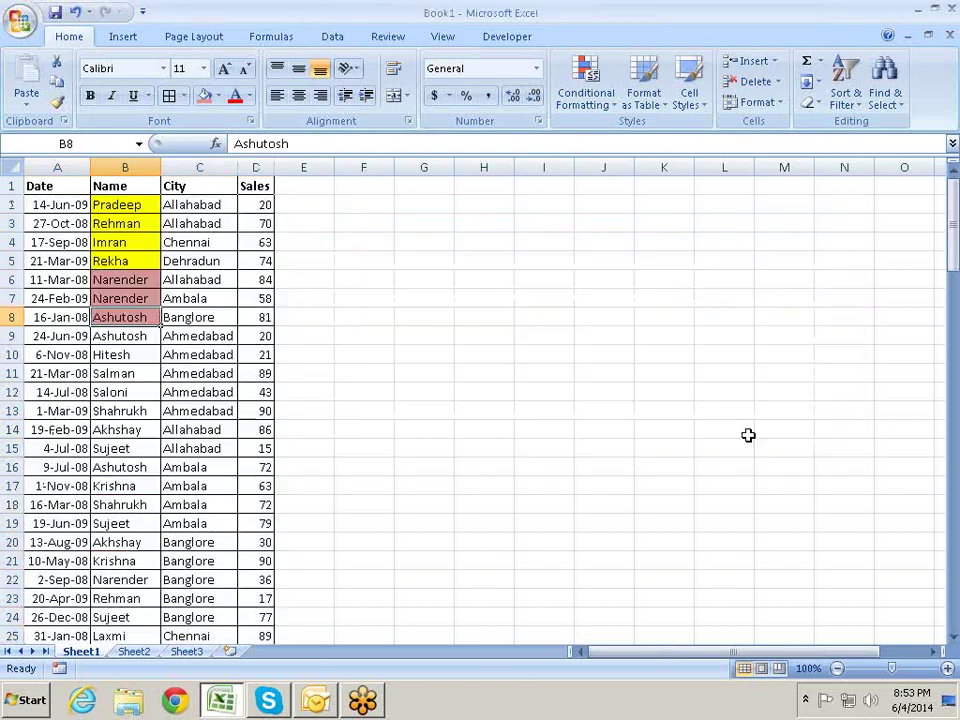
click(114, 298)
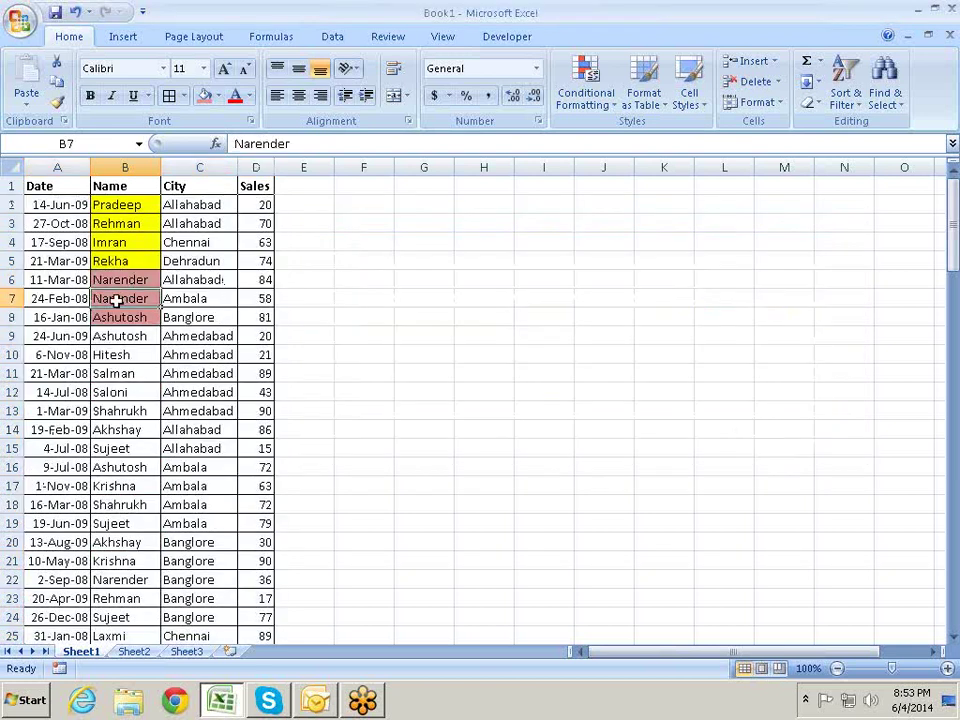
click(122, 314)
click(133, 354)
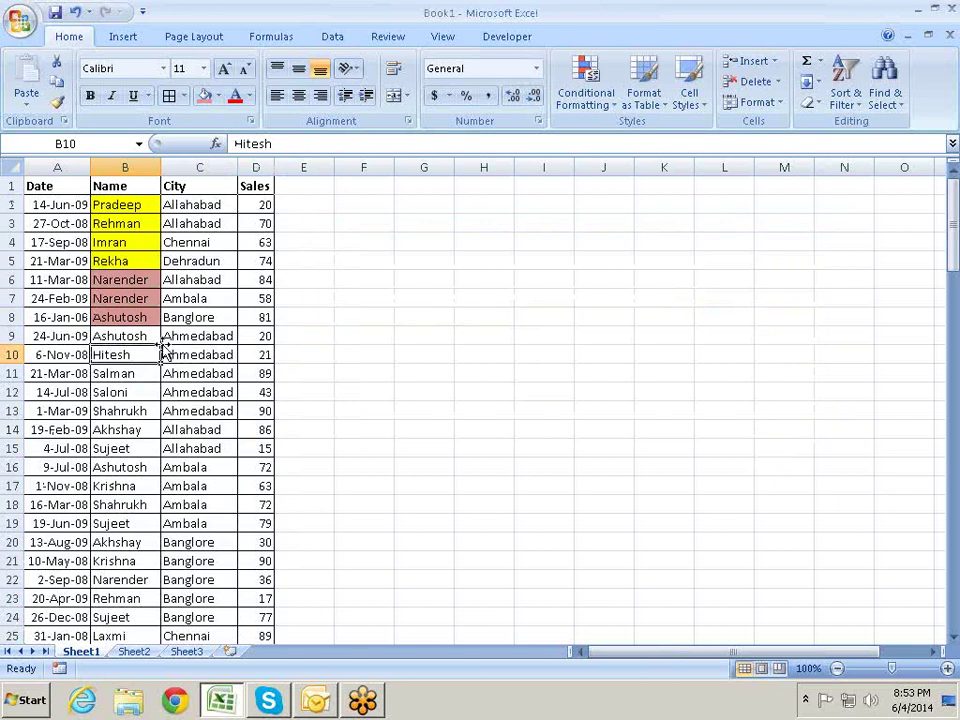
click(141, 318)
Reopen Sort, move the light-red level up and delete the yellow level
key(alt+d)
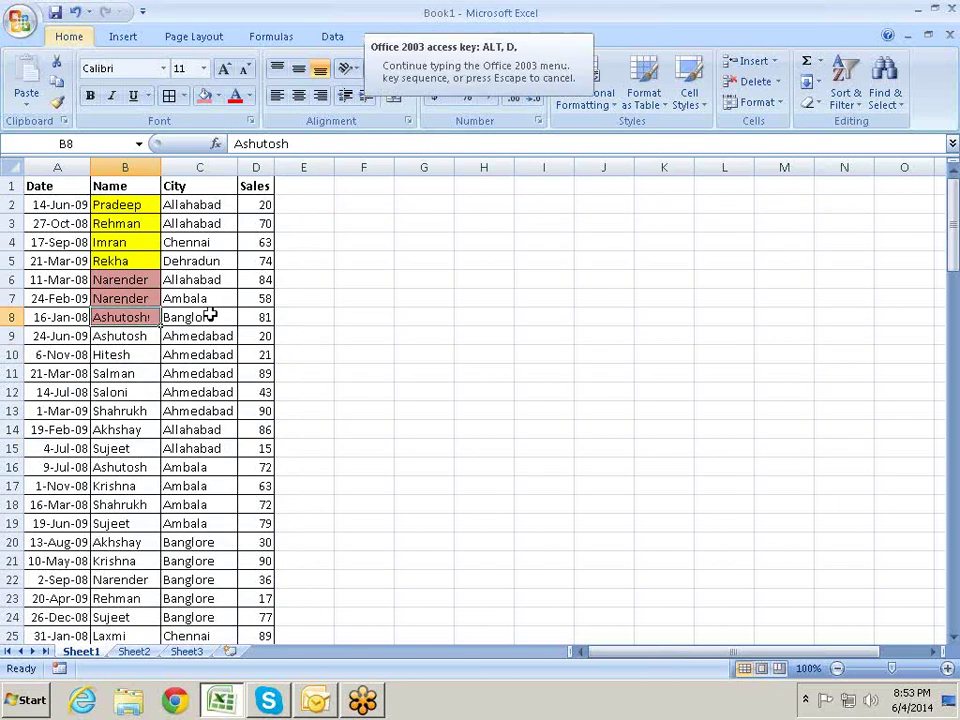
key(s)
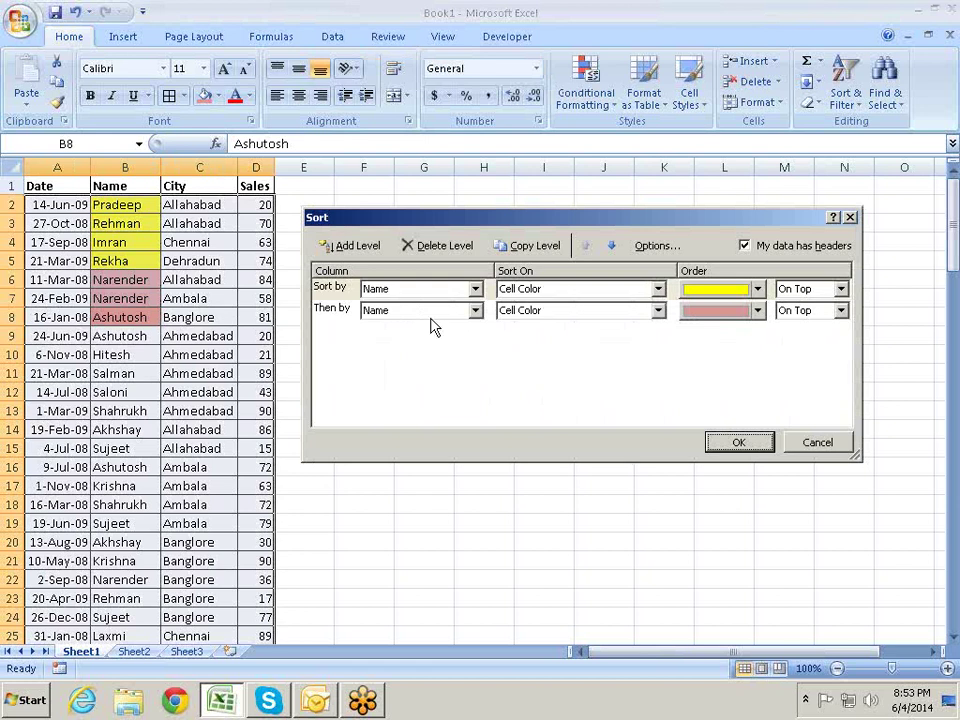
click(350, 312)
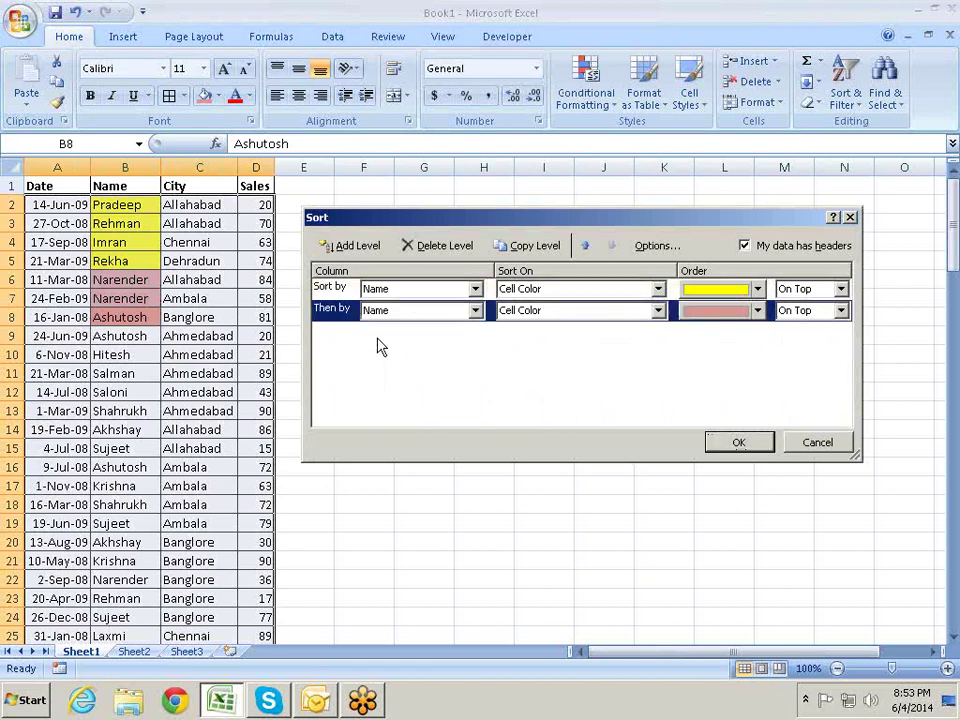
click(588, 251)
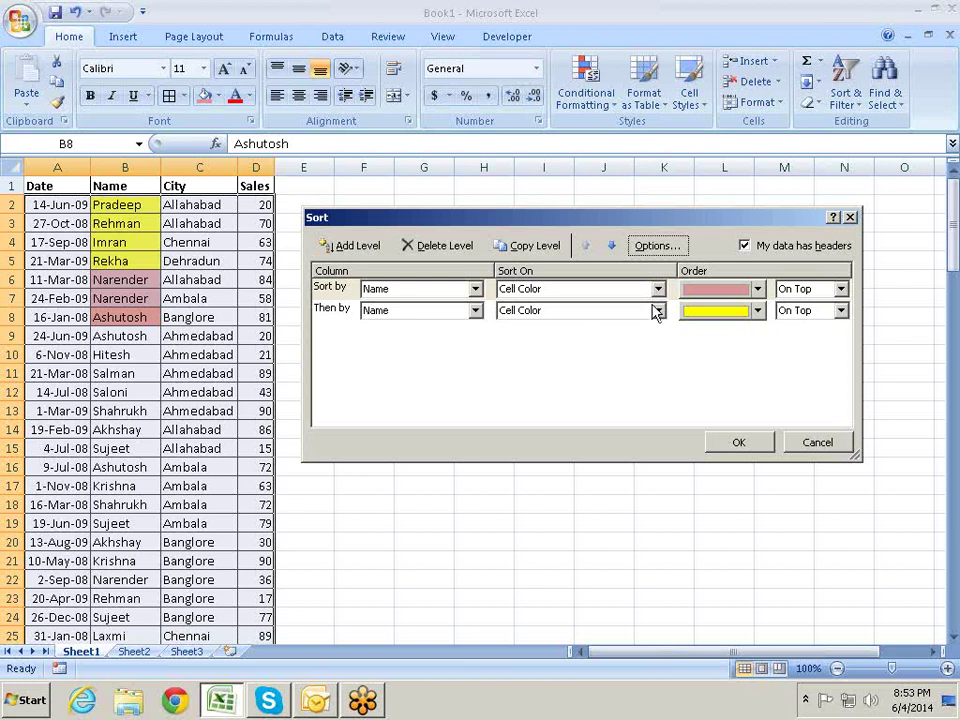
click(450, 312)
click(458, 248)
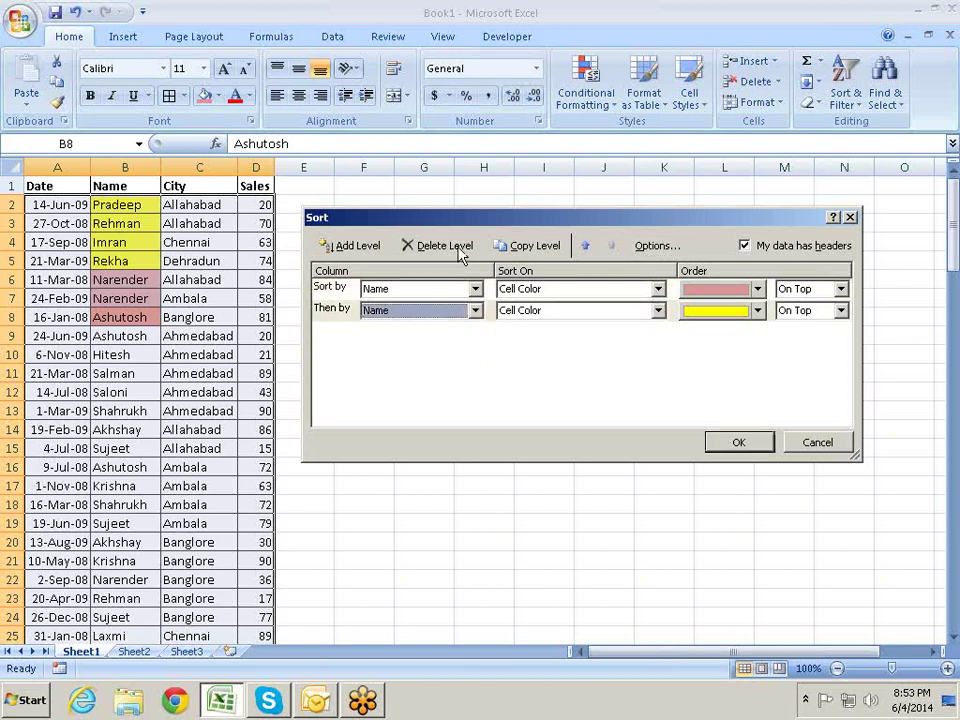
click(460, 250)
click(658, 289)
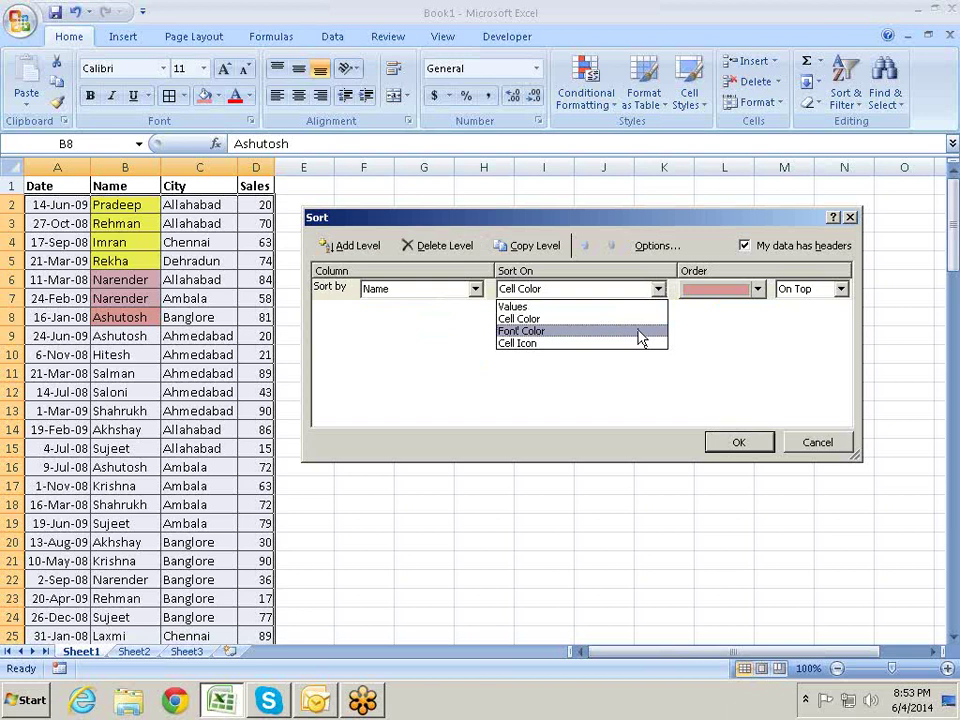
key(Escape)
key(Escape)
click(141, 390)
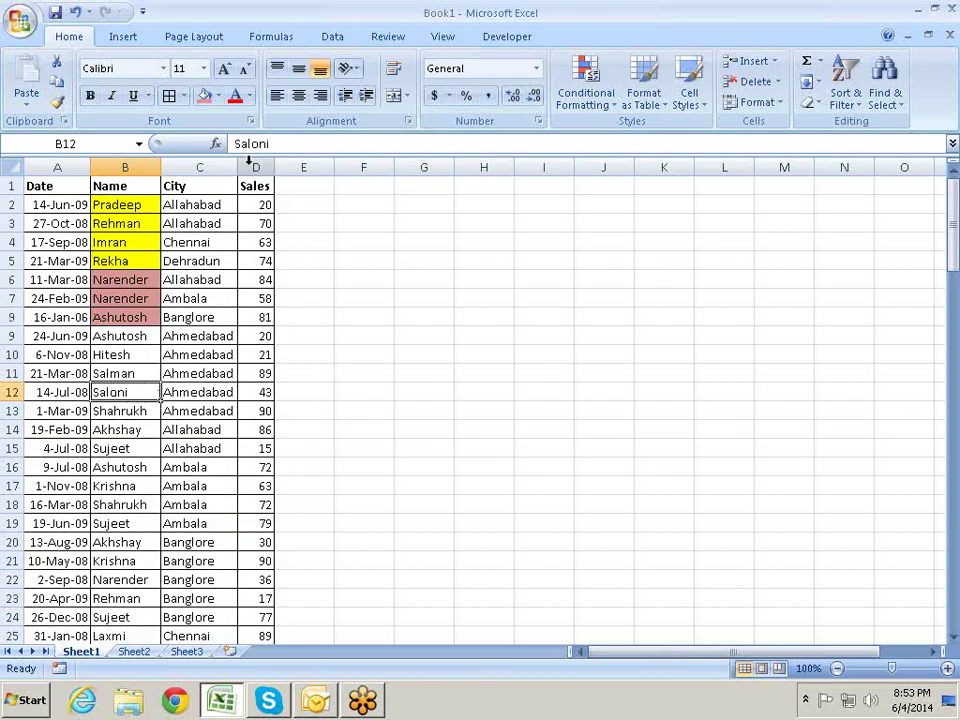
Give the names in B12, B18 and B22 a red font colour
click(235, 95)
click(134, 500)
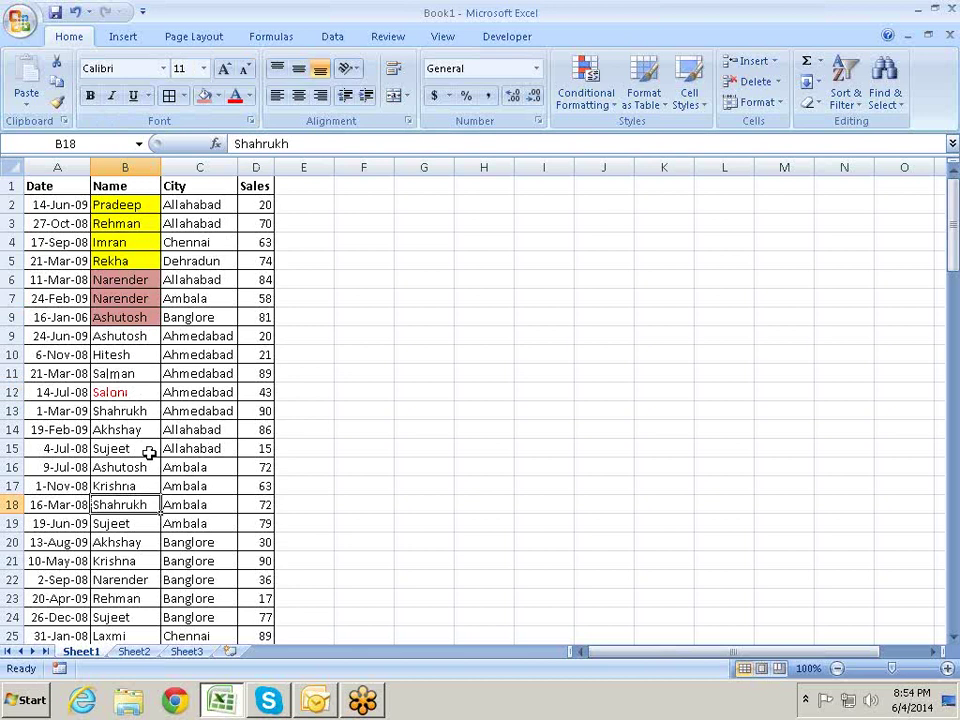
click(235, 95)
click(145, 580)
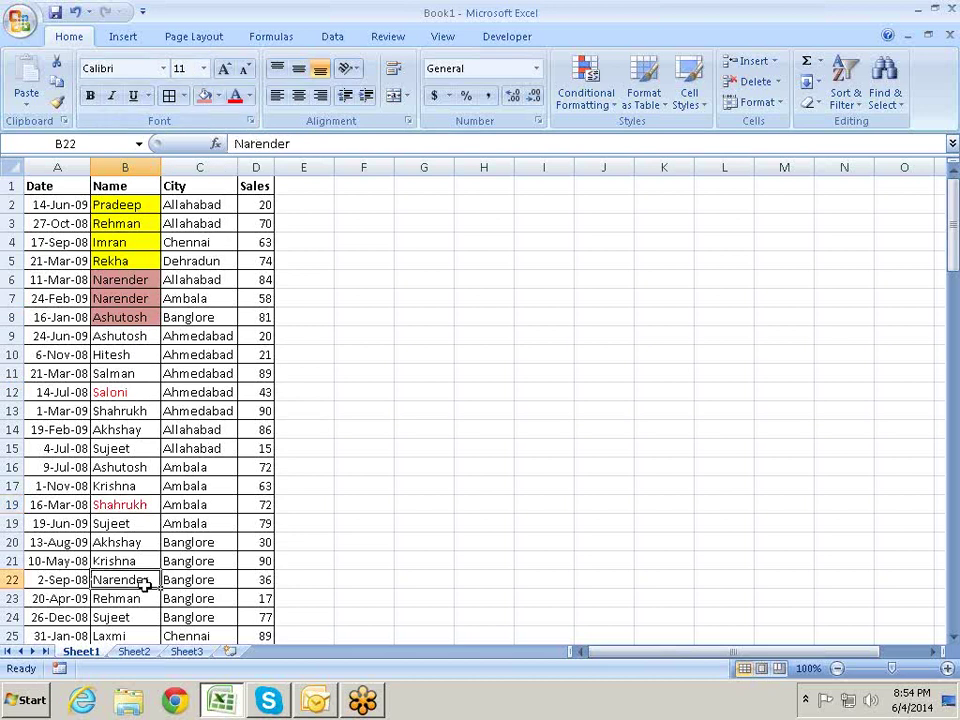
click(237, 97)
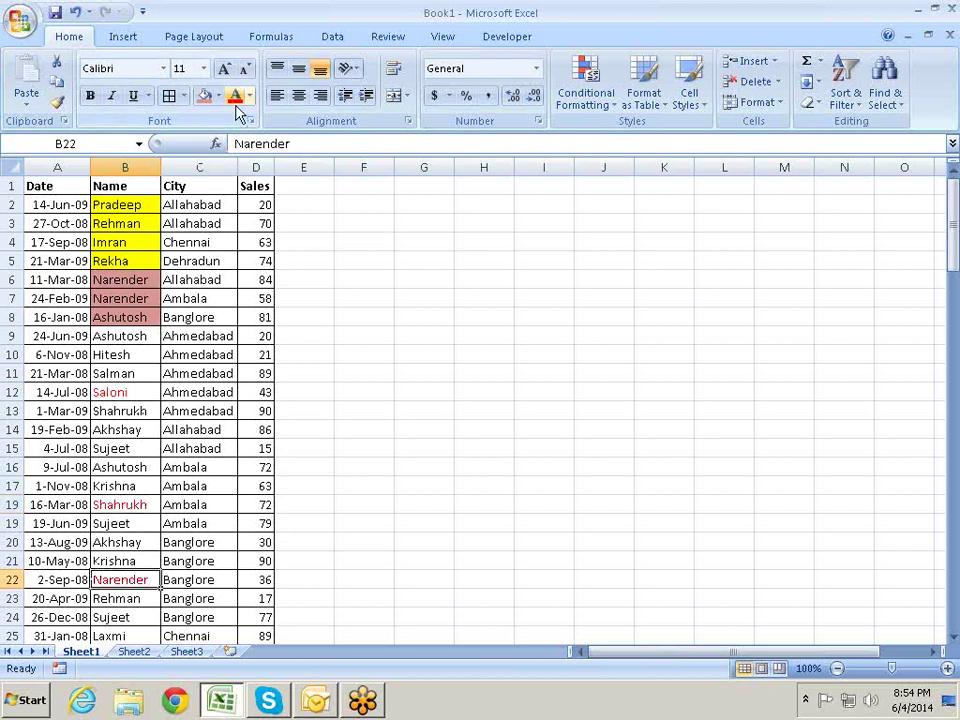
key(alt+d)
Delete the second sort level, keeping Name as the first level's column
key(s)
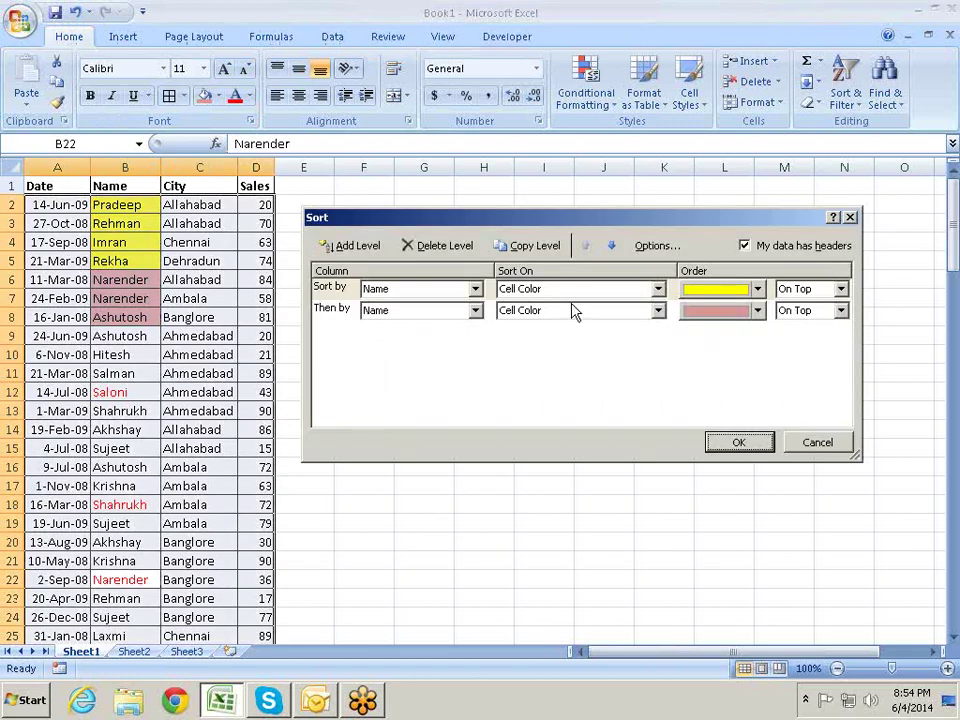
click(335, 312)
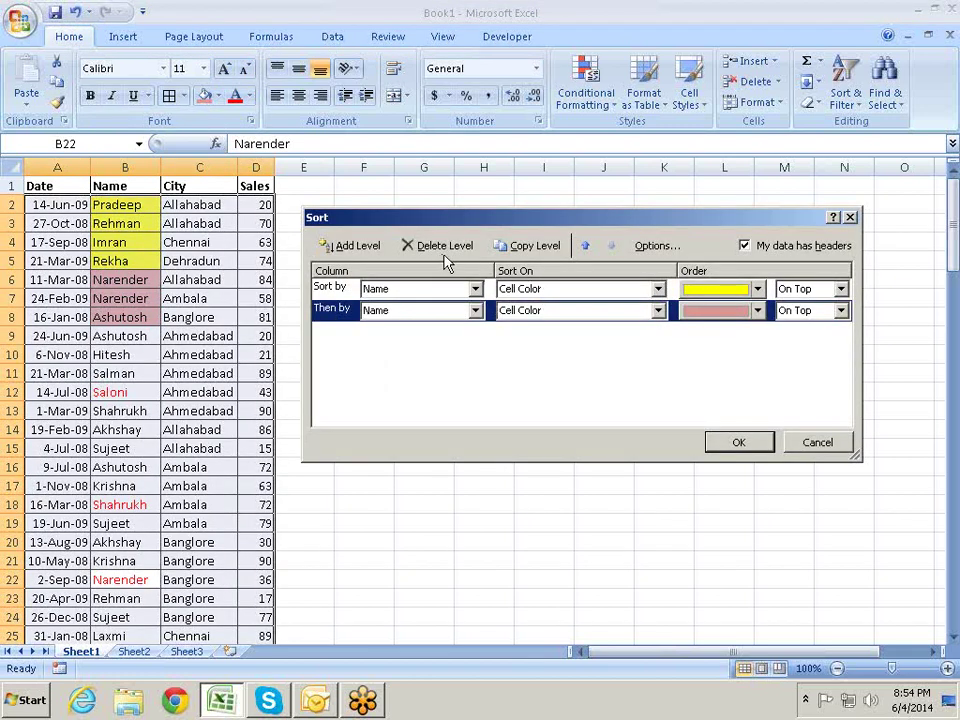
click(440, 246)
click(428, 289)
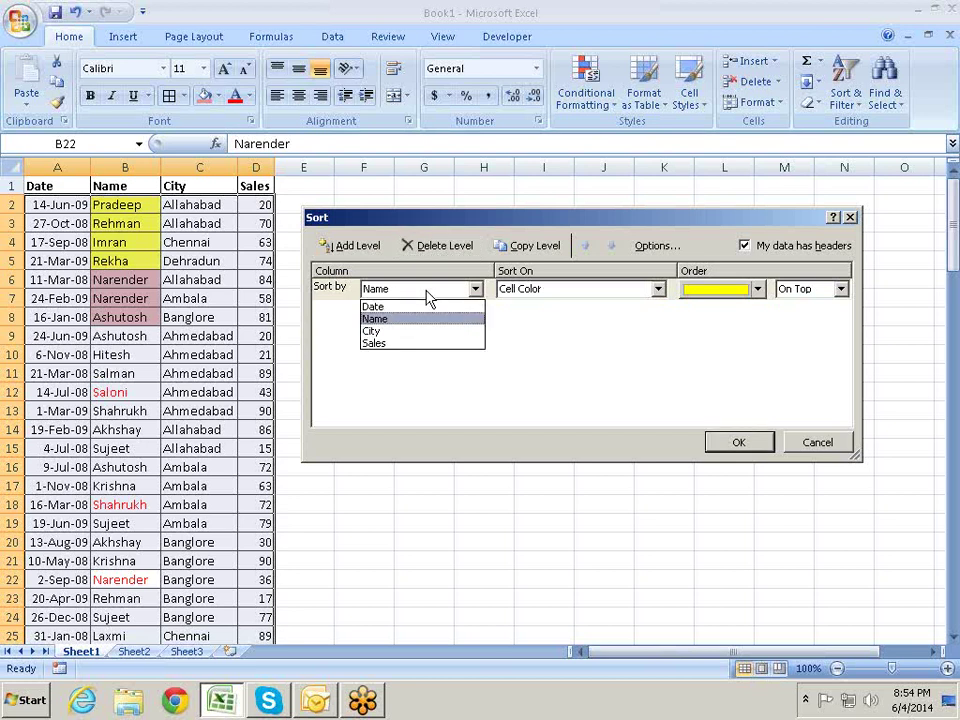
click(330, 290)
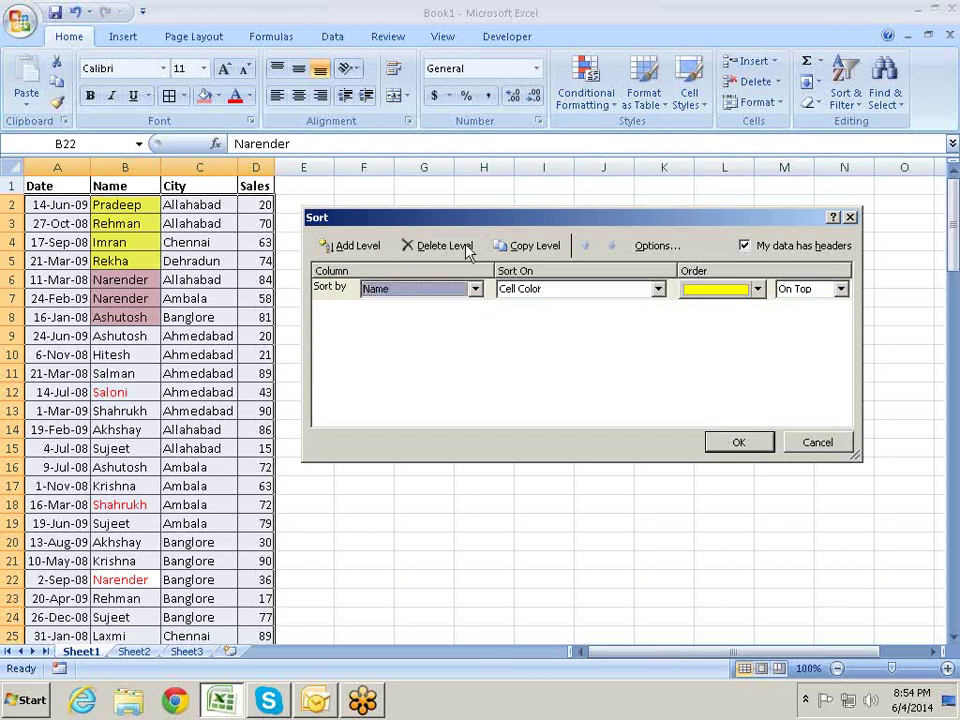
Copy the level, set it to Font Color with red On Top, and apply the sort
click(532, 250)
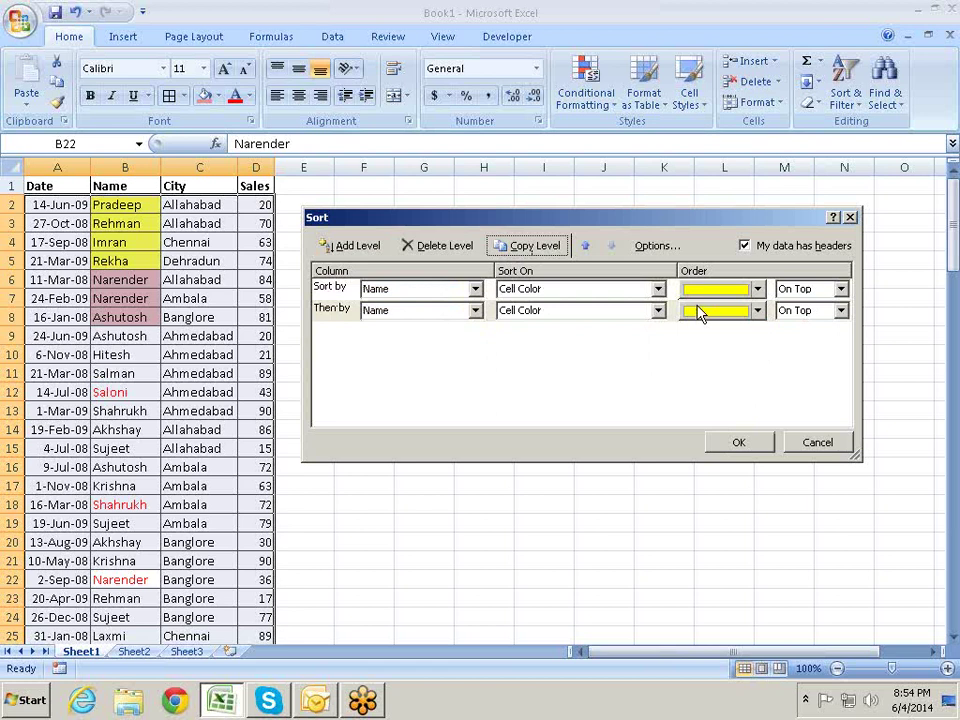
click(657, 310)
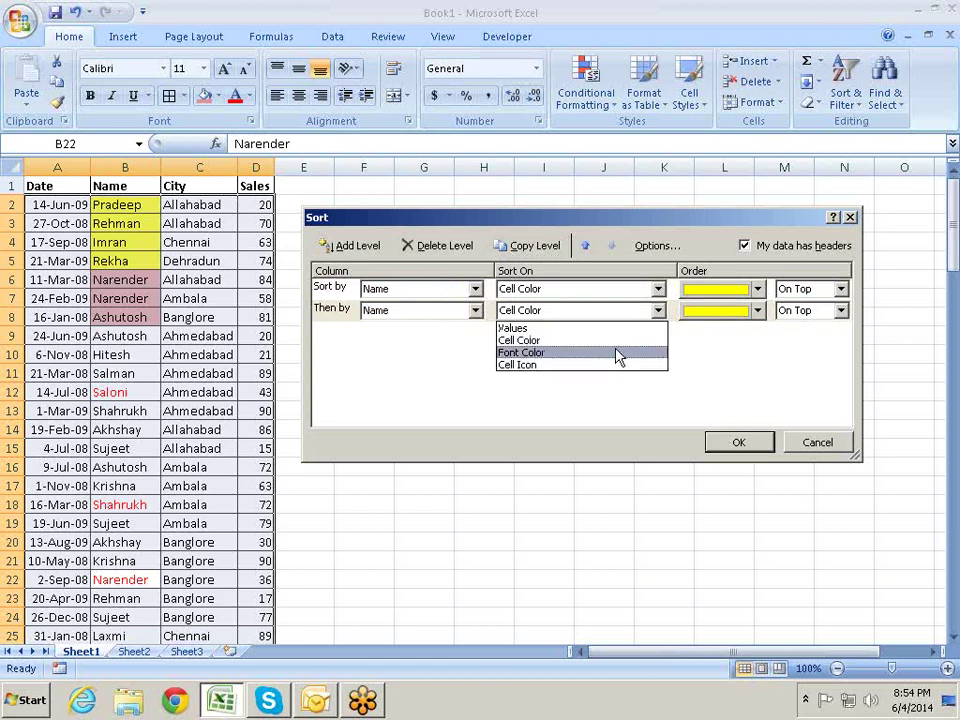
click(617, 356)
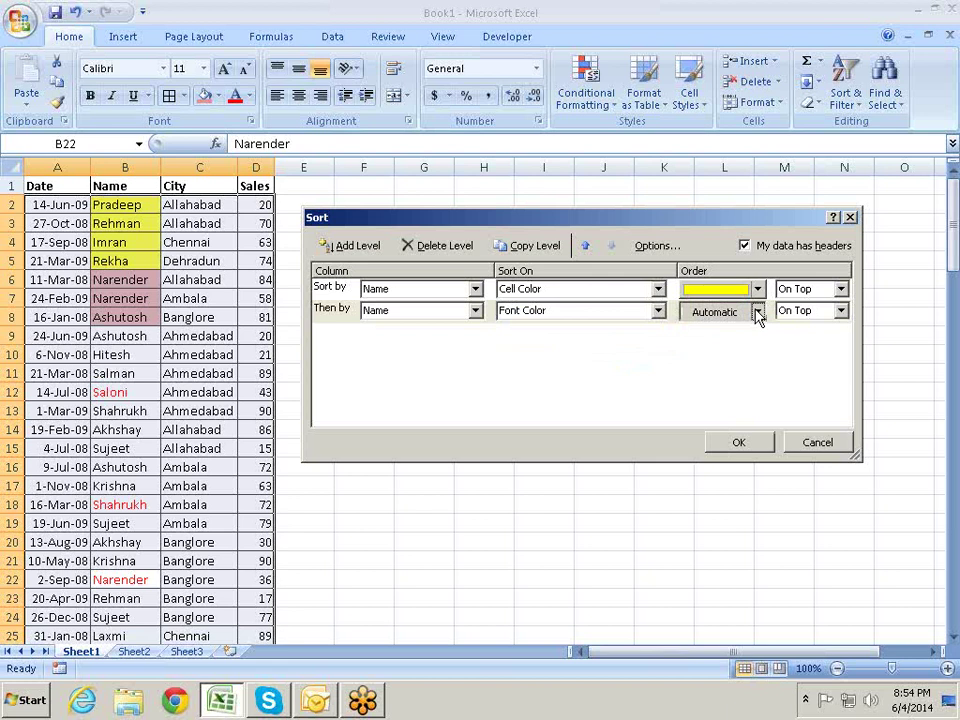
click(755, 312)
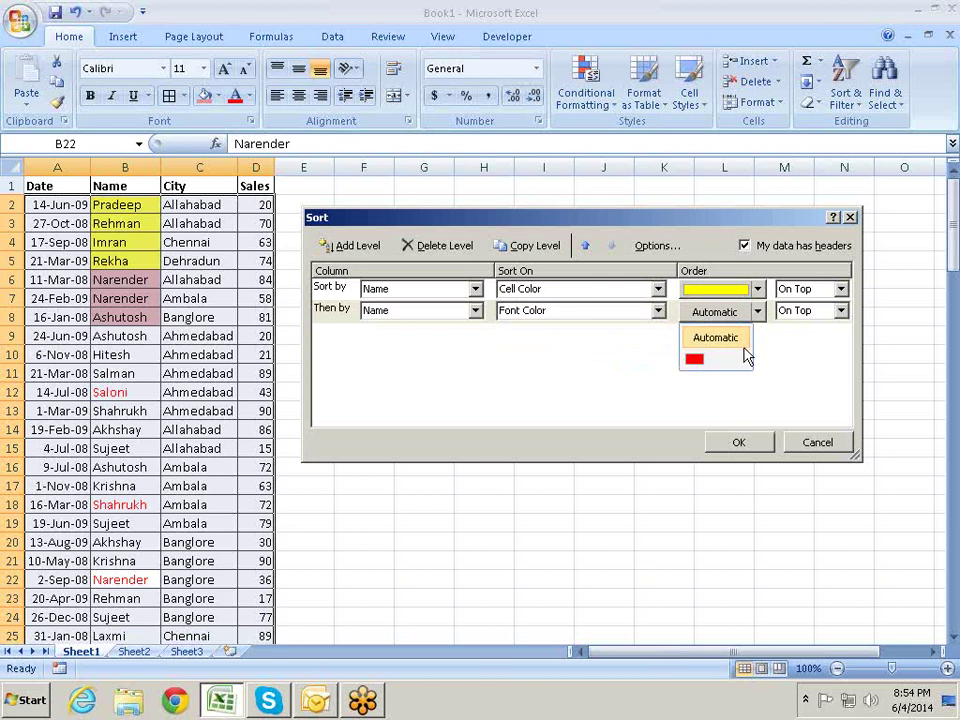
click(695, 358)
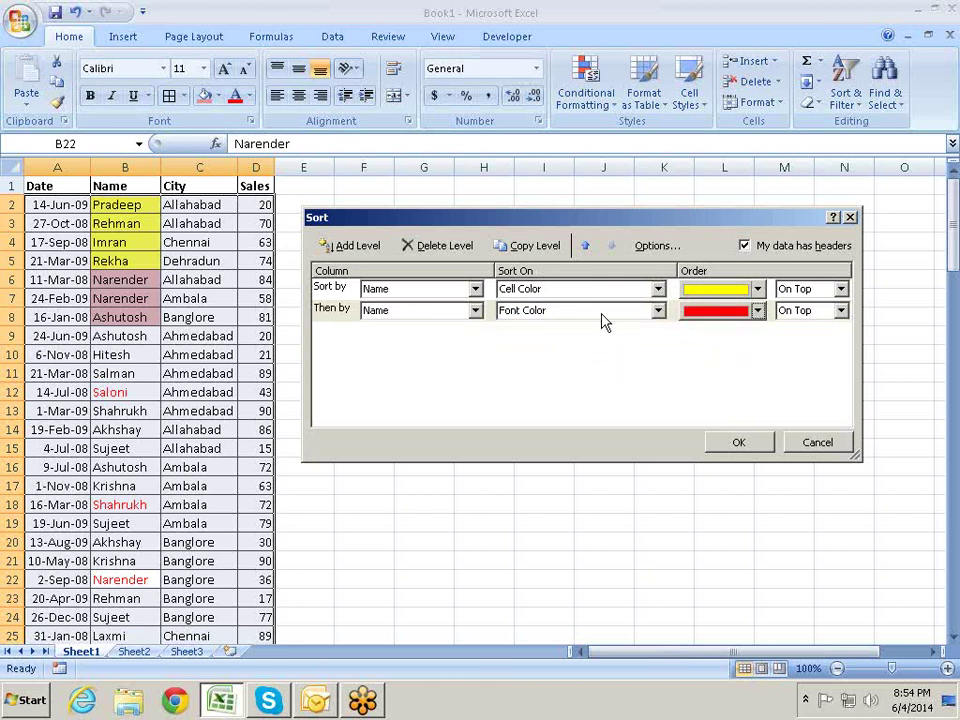
click(725, 437)
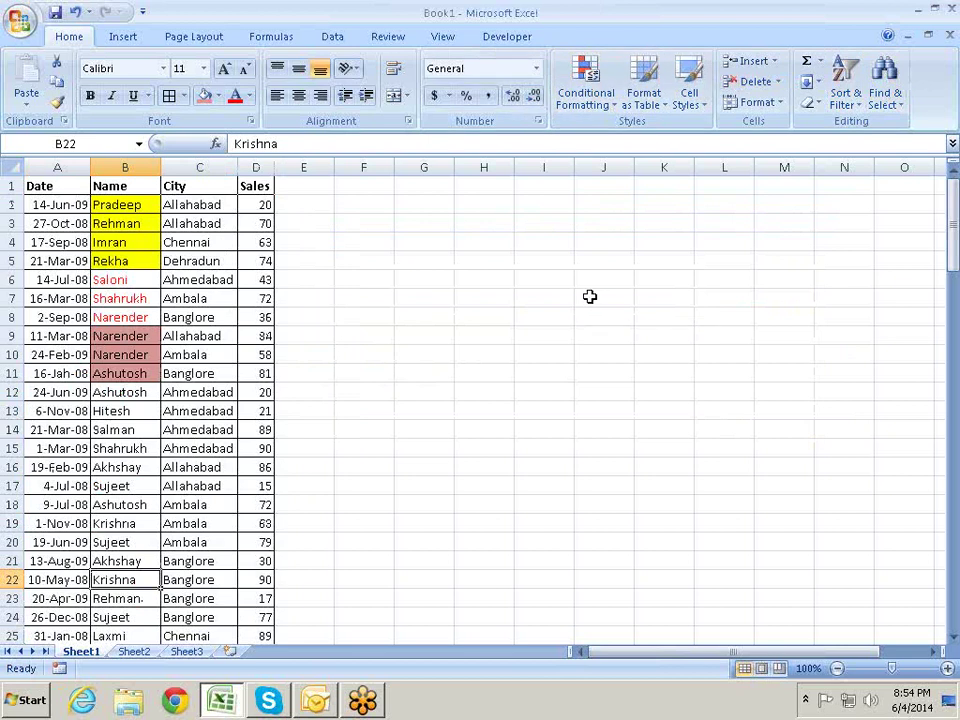
key(alt)
Try Cell Icon as the Sort On option, then cancel without sorting
key(d)
key(s)
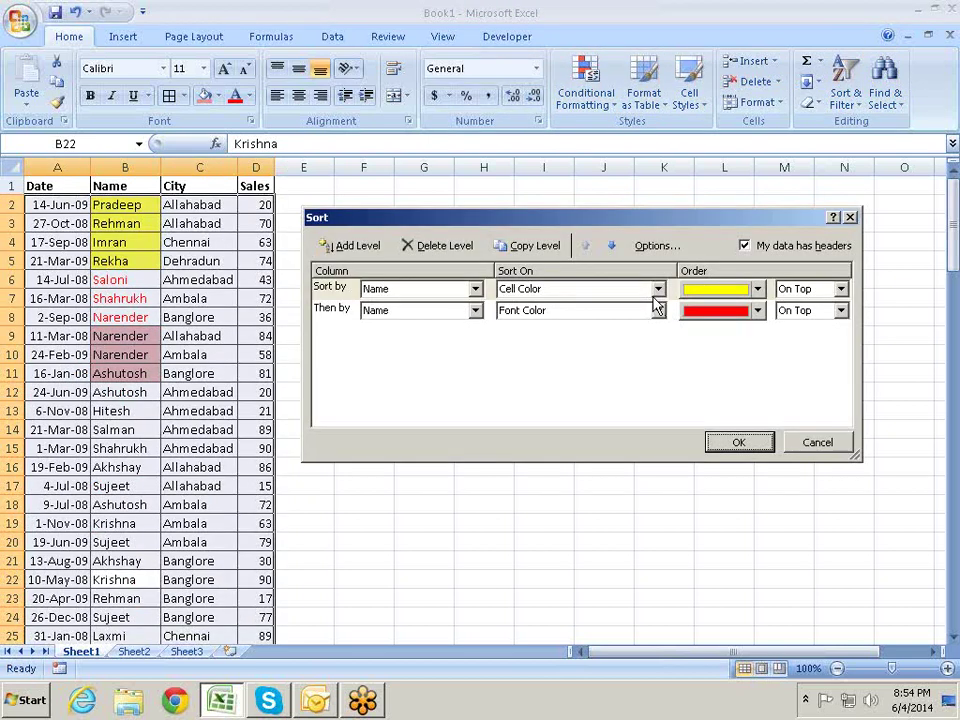
click(658, 291)
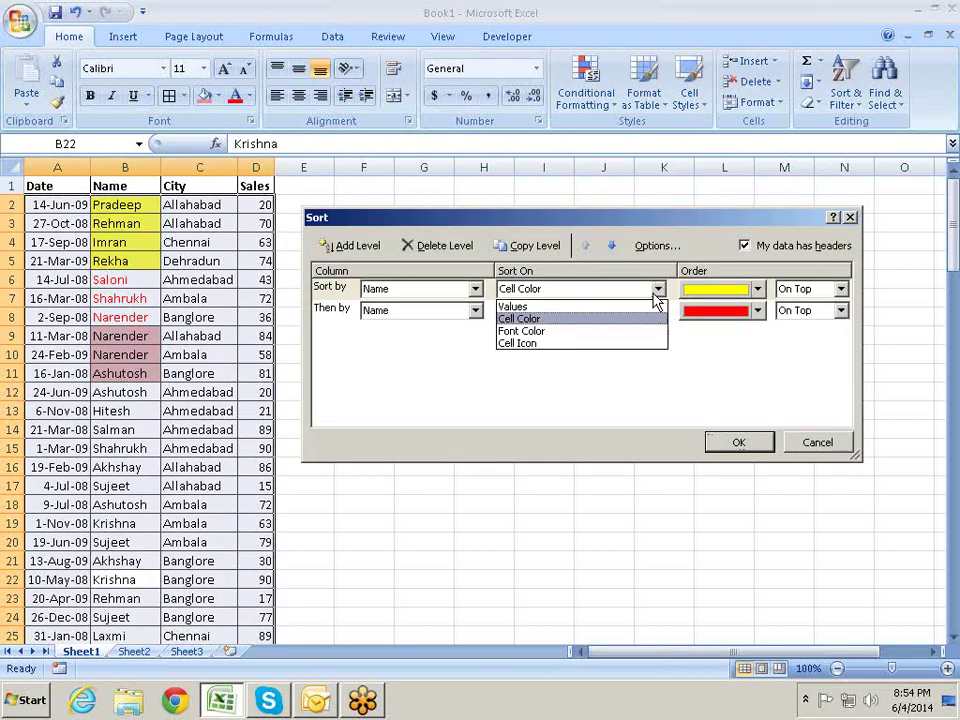
click(603, 345)
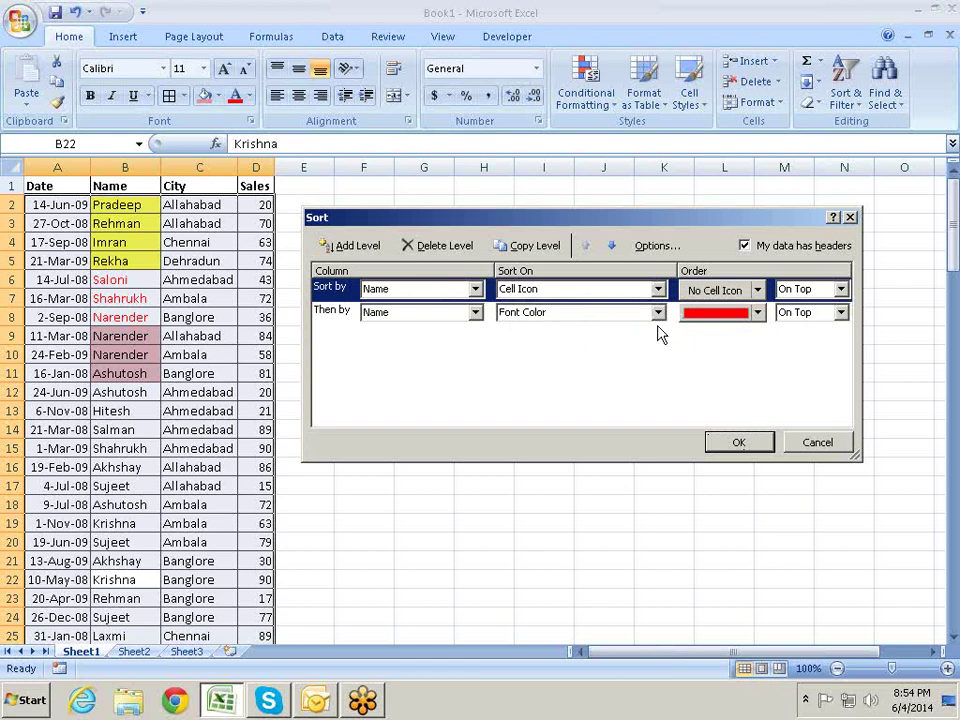
key(Escape)
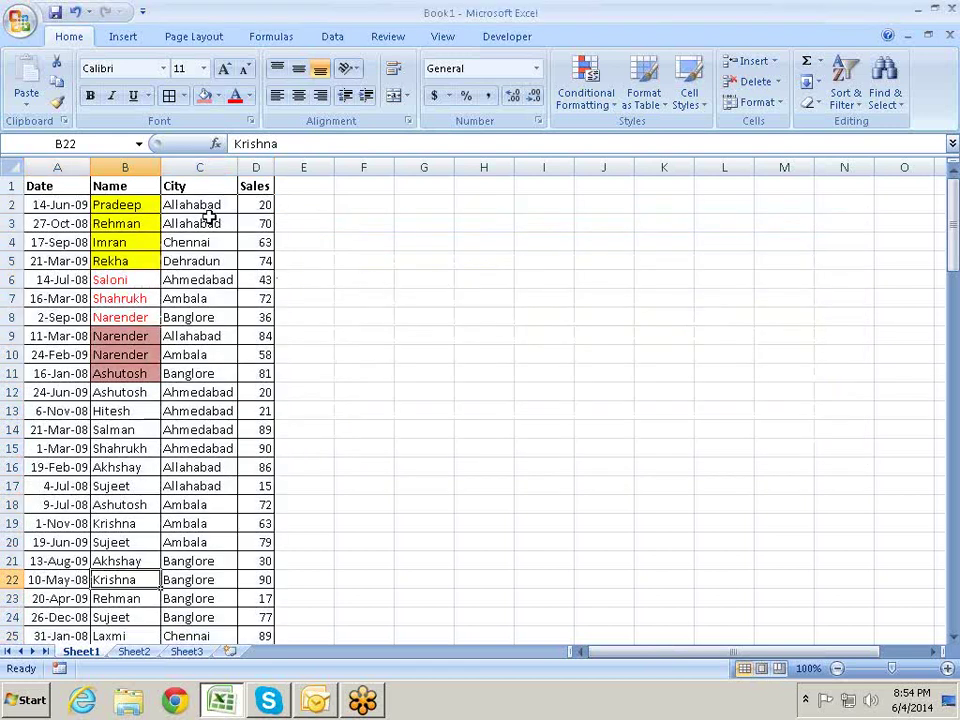
Select the Sales values from D2 down to the last data row
click(258, 222)
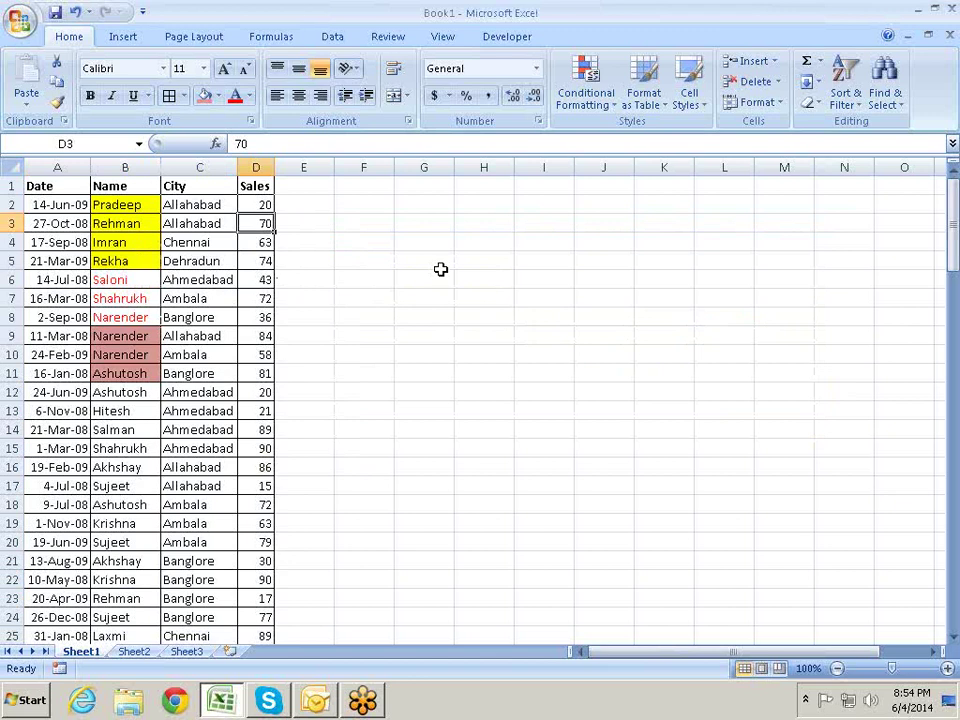
click(268, 204)
key(ctrl+shift+Down)
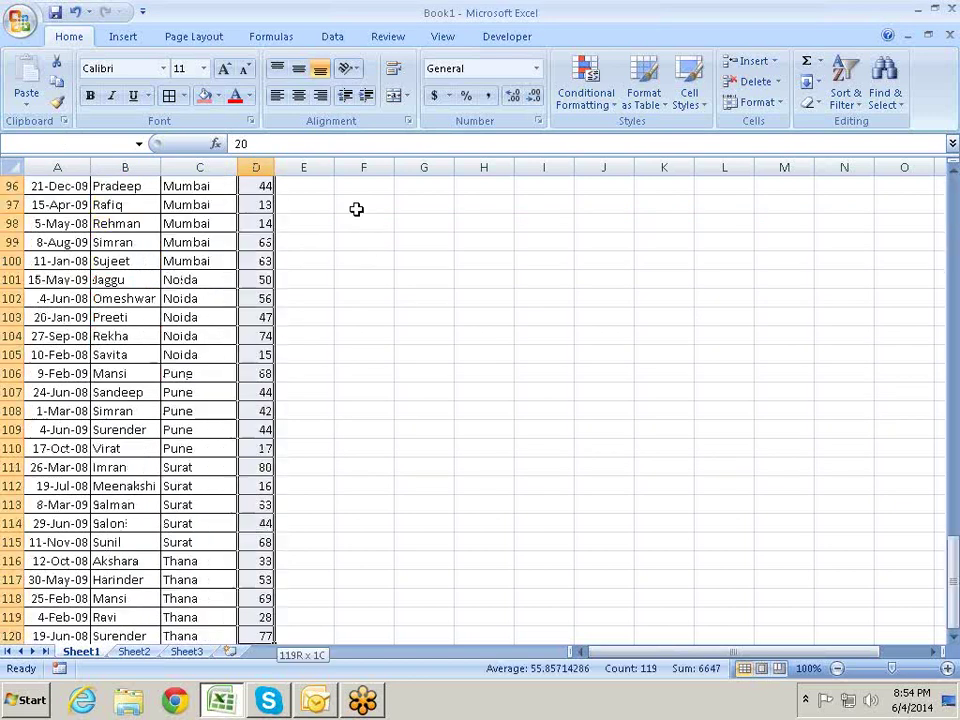
scroll(357, 209, up, 8)
scroll(357, 209, up, 10)
scroll(358, 209, up, 13)
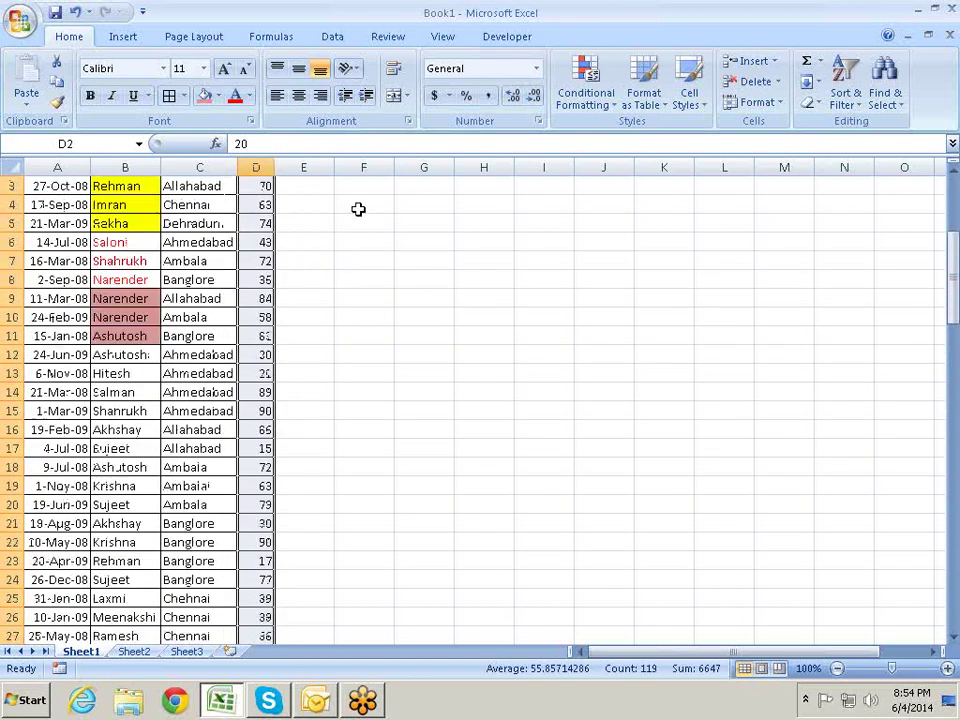
scroll(358, 209, up, 1)
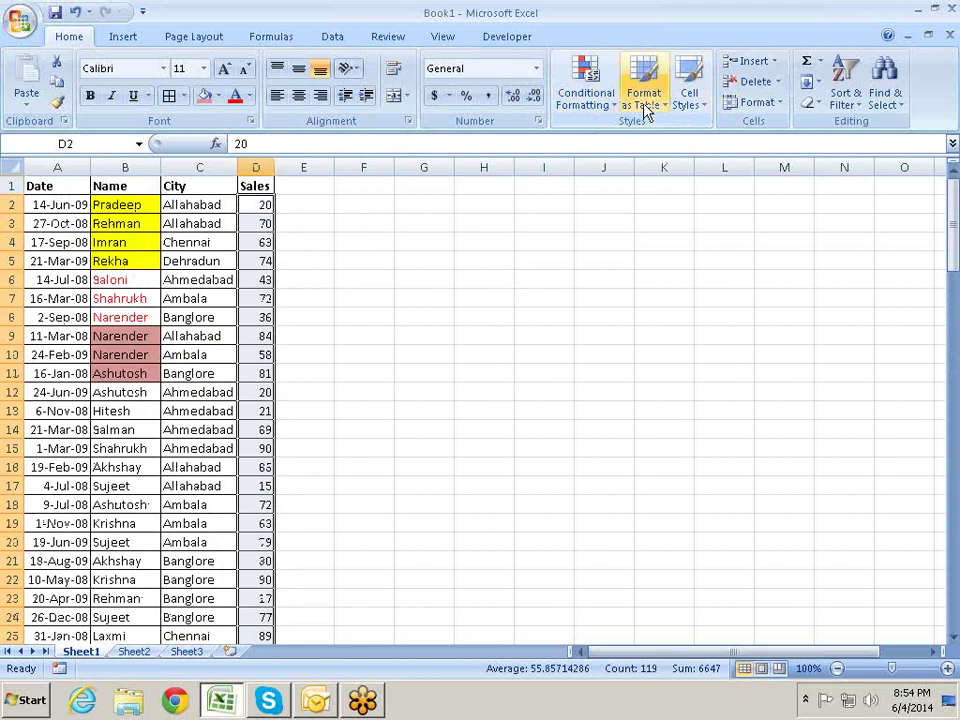
Apply the 3 Symbols icon set (check, exclamation, cross) to the Sales values
click(590, 100)
mouse_move(606, 234)
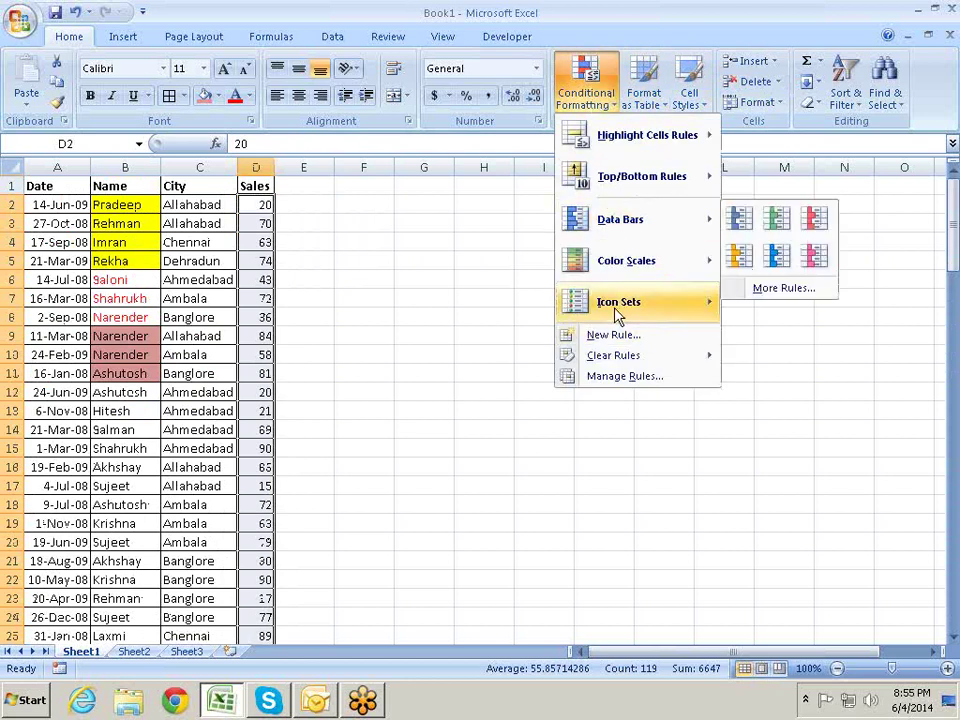
mouse_move(617, 314)
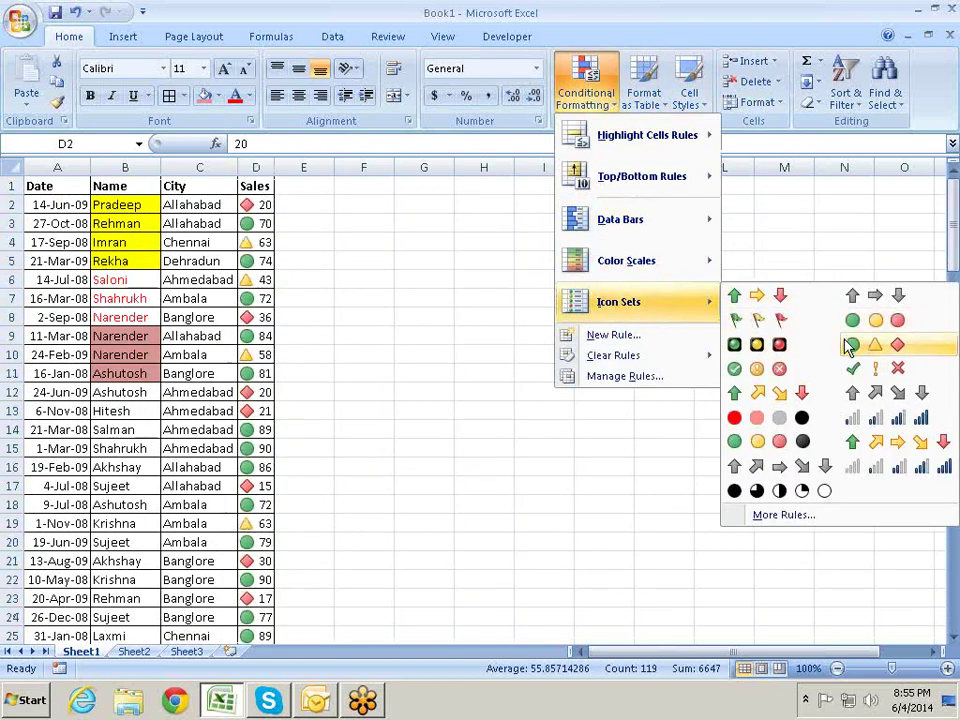
click(853, 367)
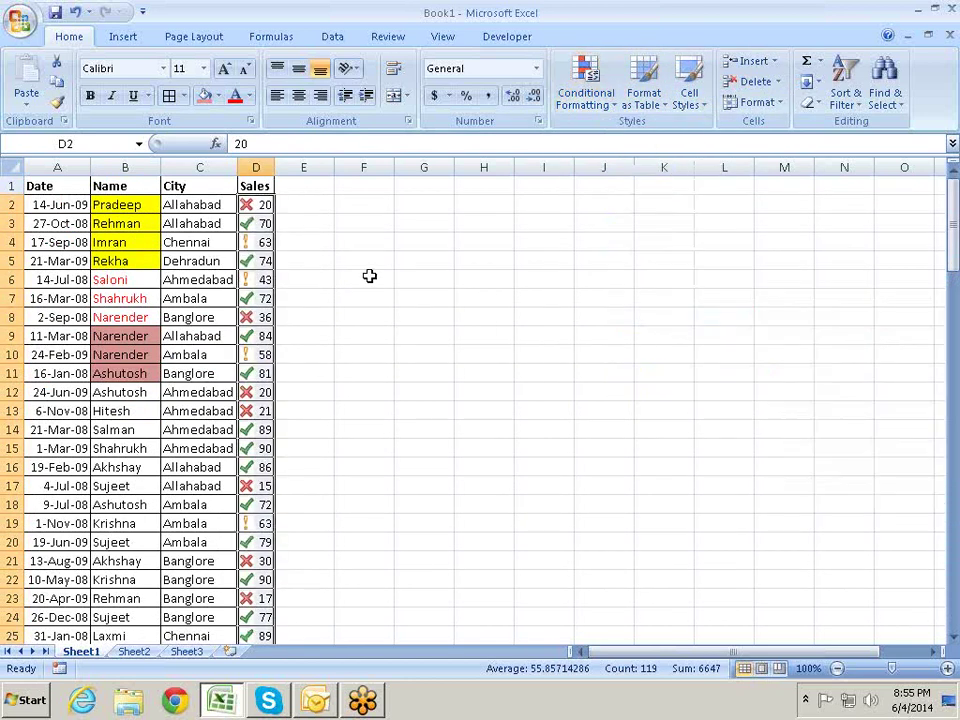
click(264, 223)
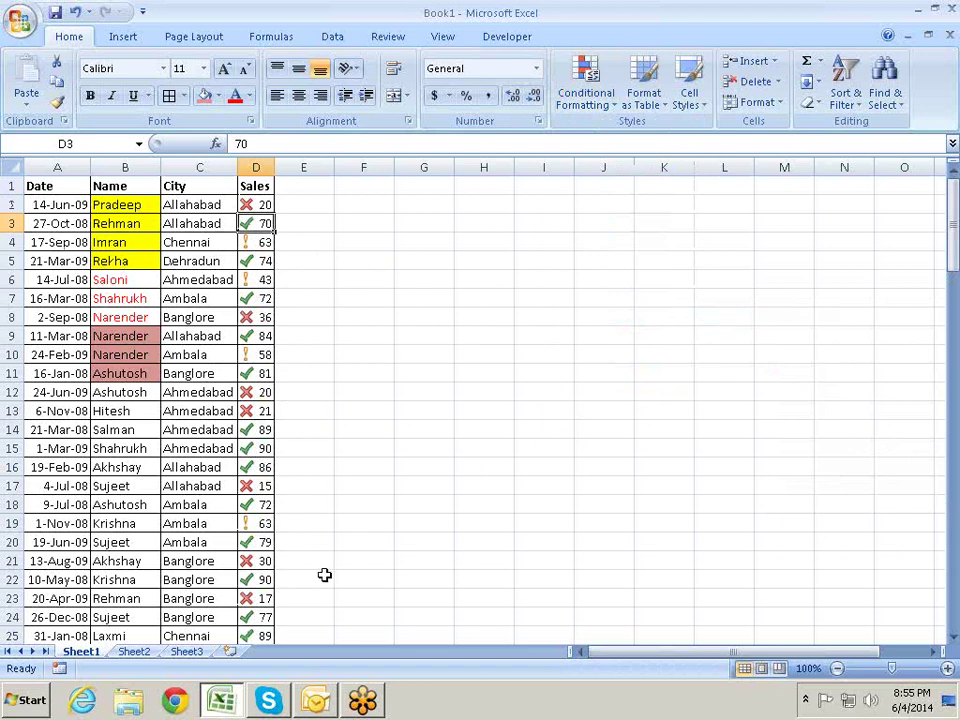
Replace the old color sort levels with a Sales cell-icon level putting green checks on top
key(alt+d)
key(s)
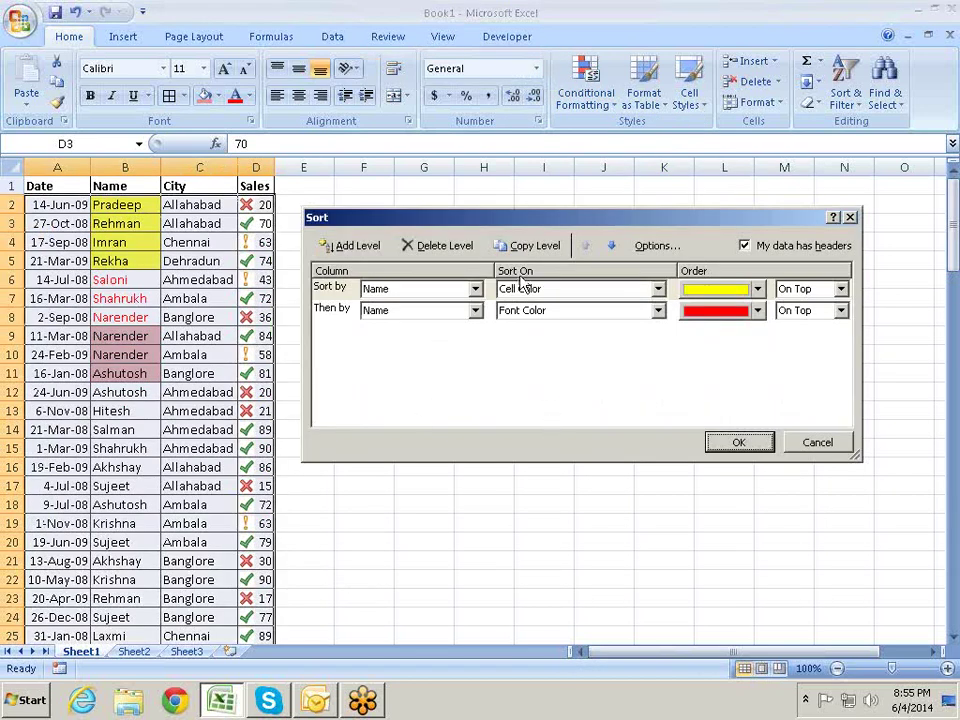
click(338, 290)
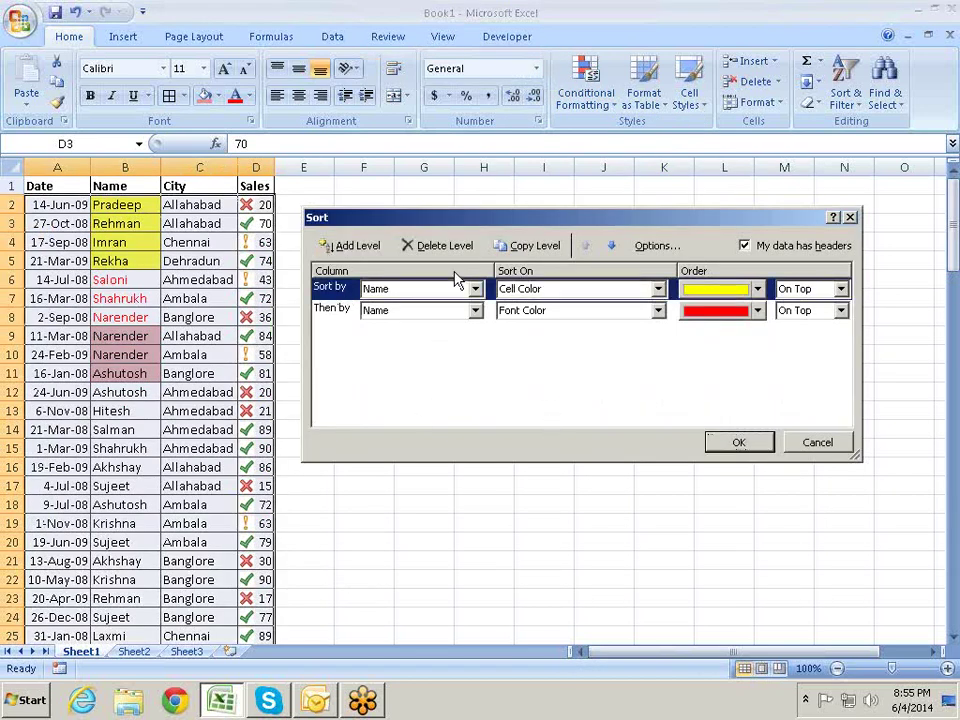
click(440, 246)
click(463, 247)
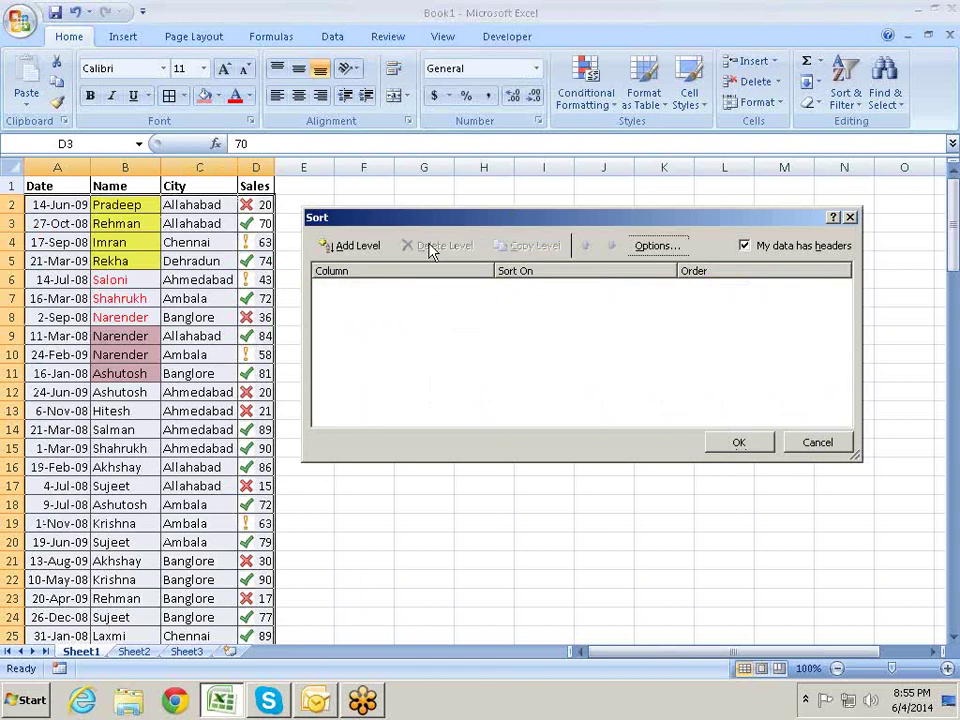
click(352, 246)
click(477, 290)
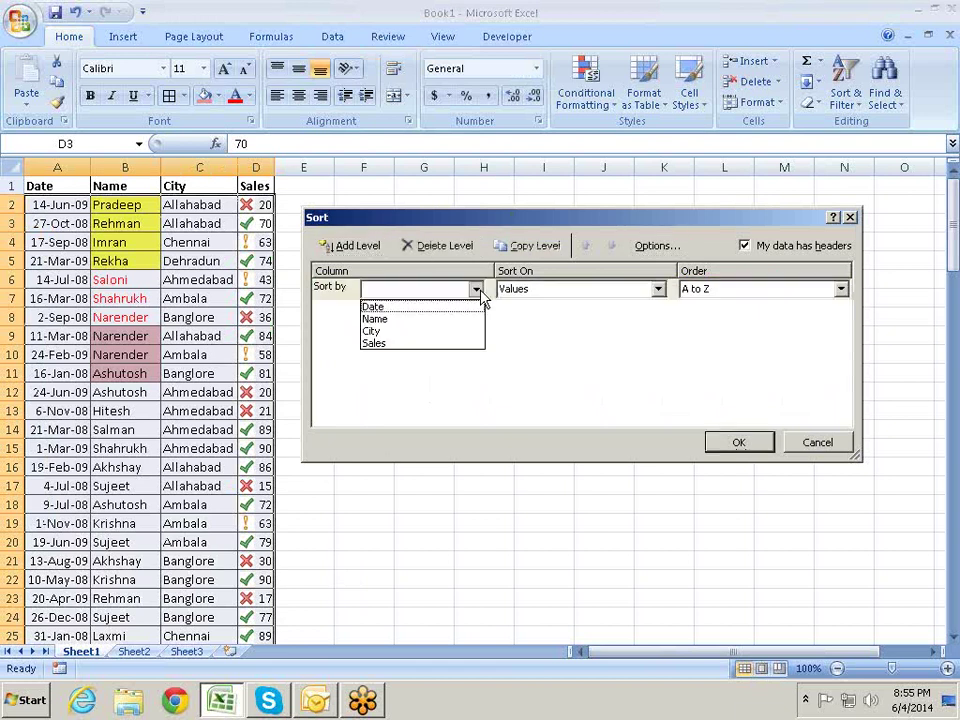
click(457, 344)
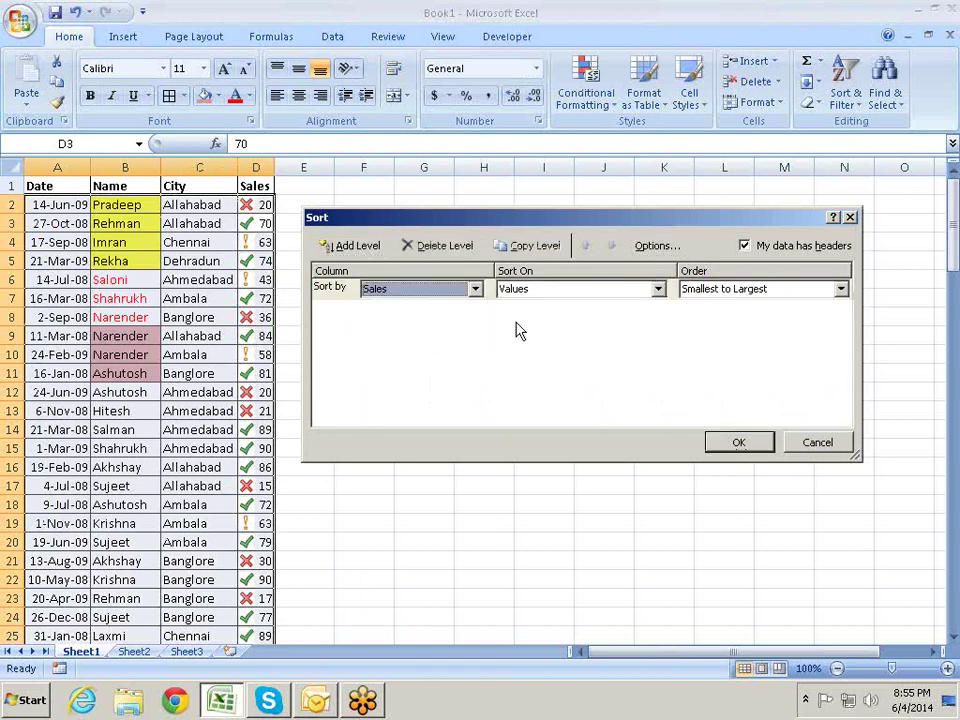
click(658, 289)
click(628, 343)
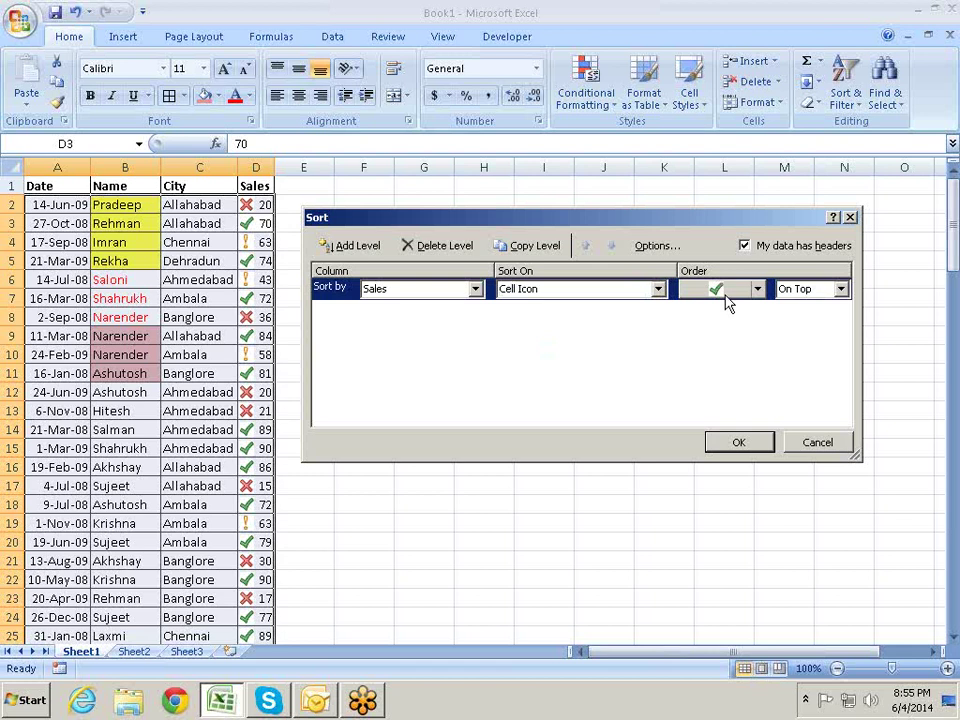
click(757, 290)
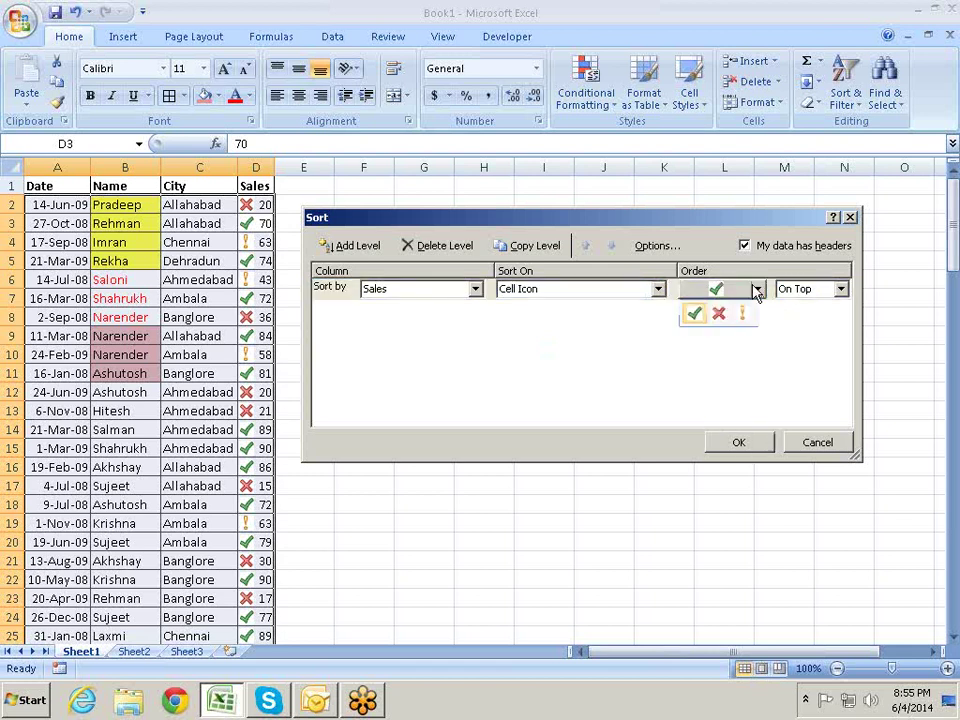
click(697, 314)
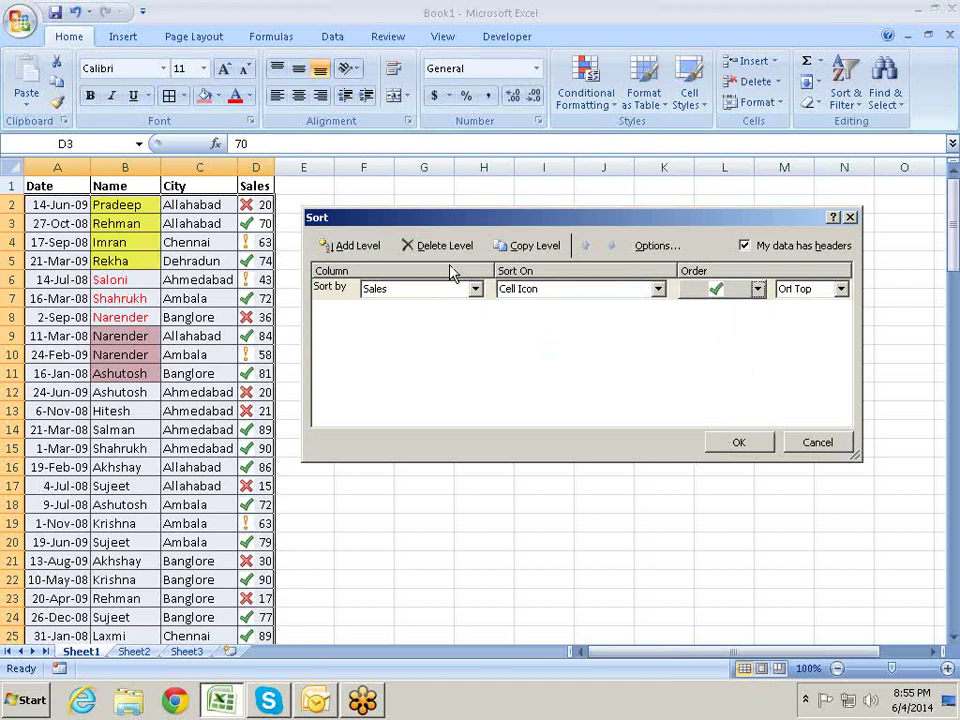
Add a second Sales cell-icon level sending red-cross rows to the bottom, and apply the sort
click(355, 246)
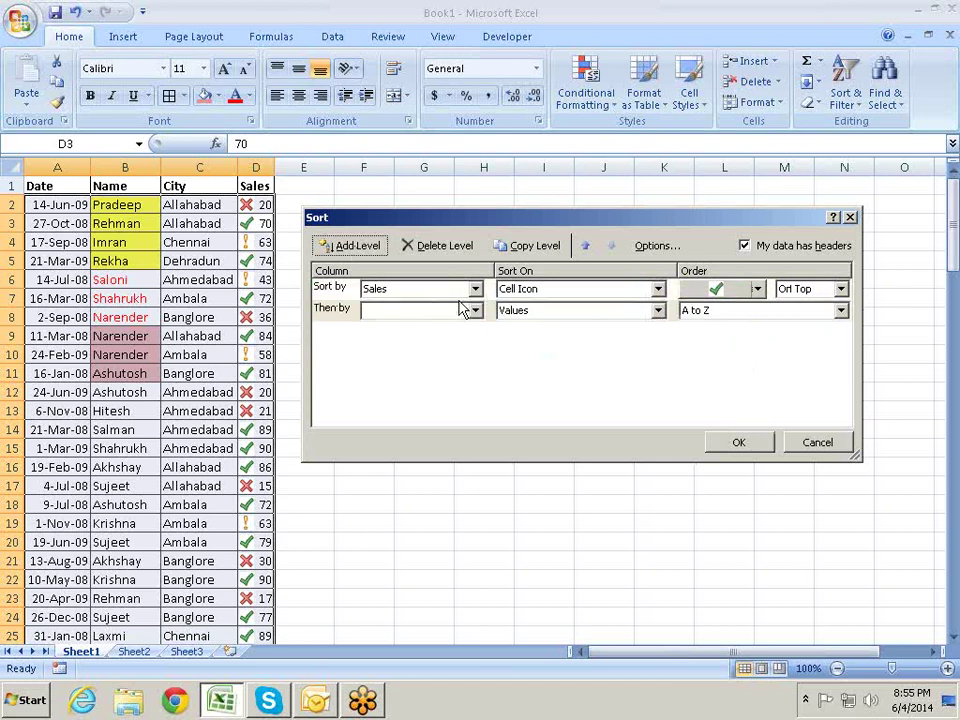
click(475, 310)
click(434, 365)
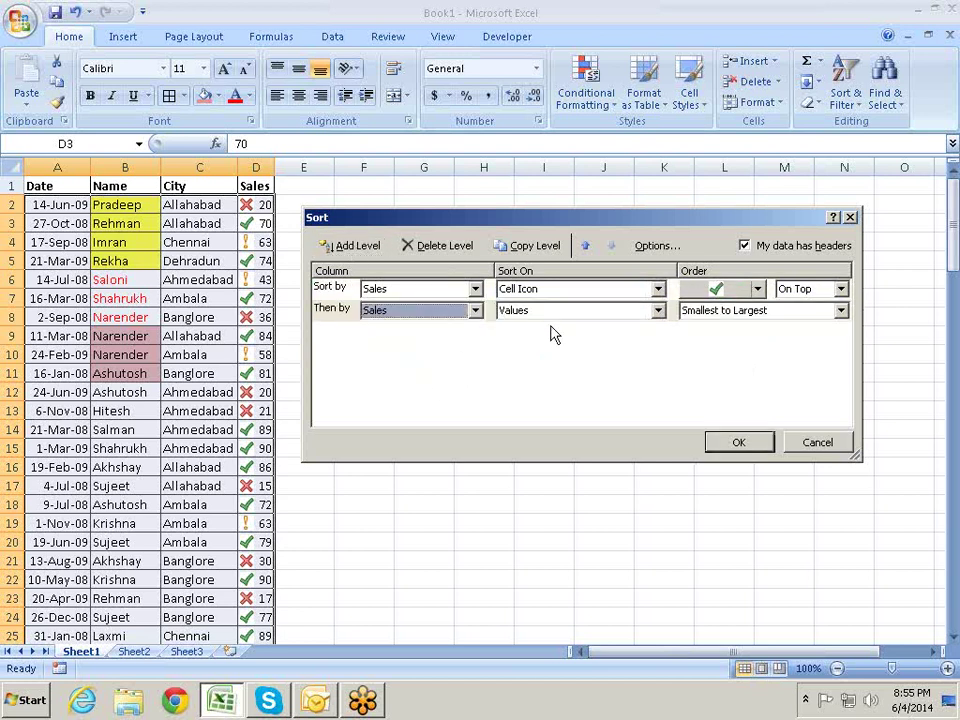
click(657, 310)
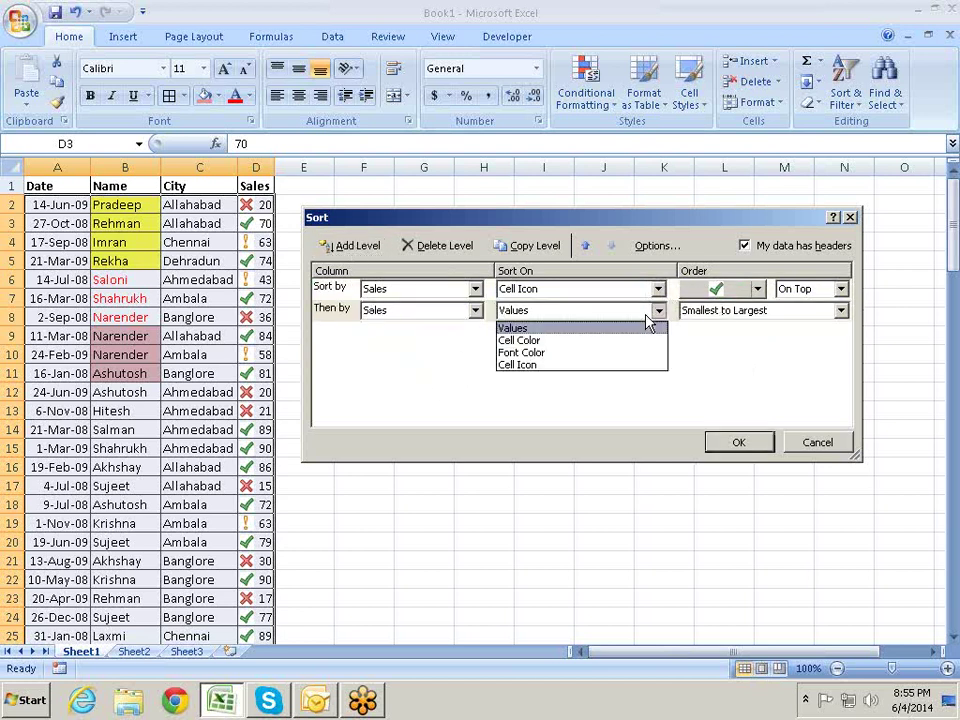
click(628, 365)
click(756, 311)
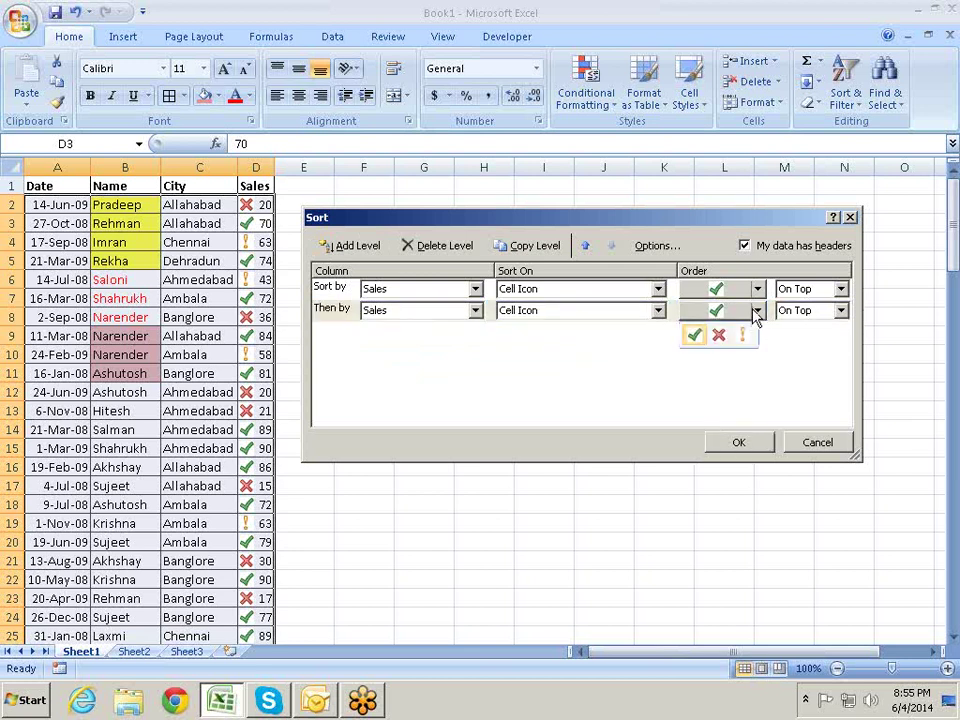
click(720, 336)
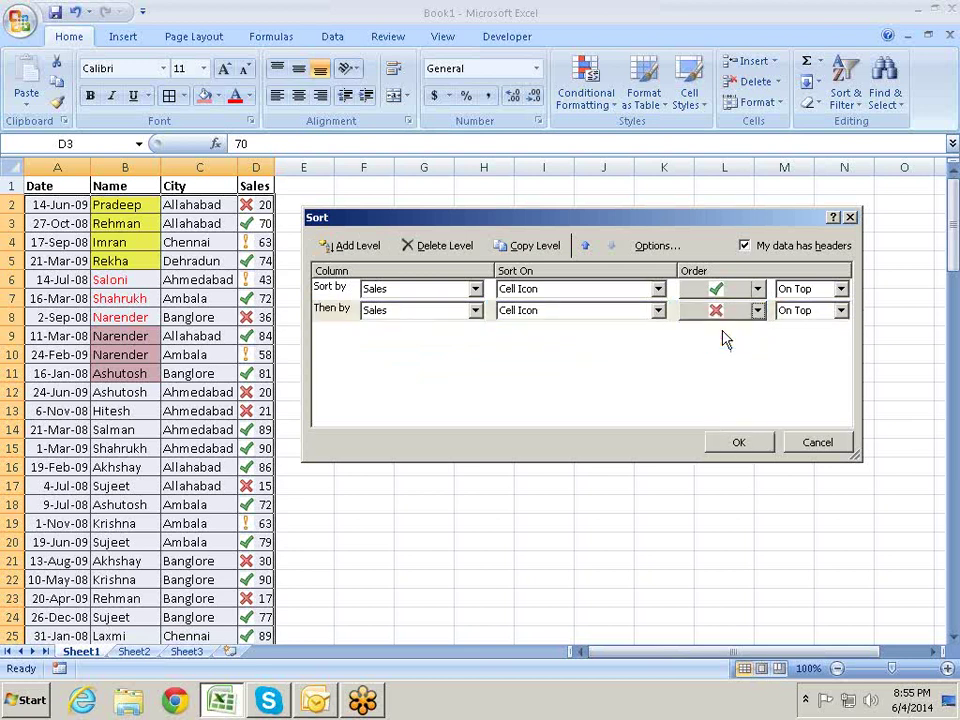
click(840, 311)
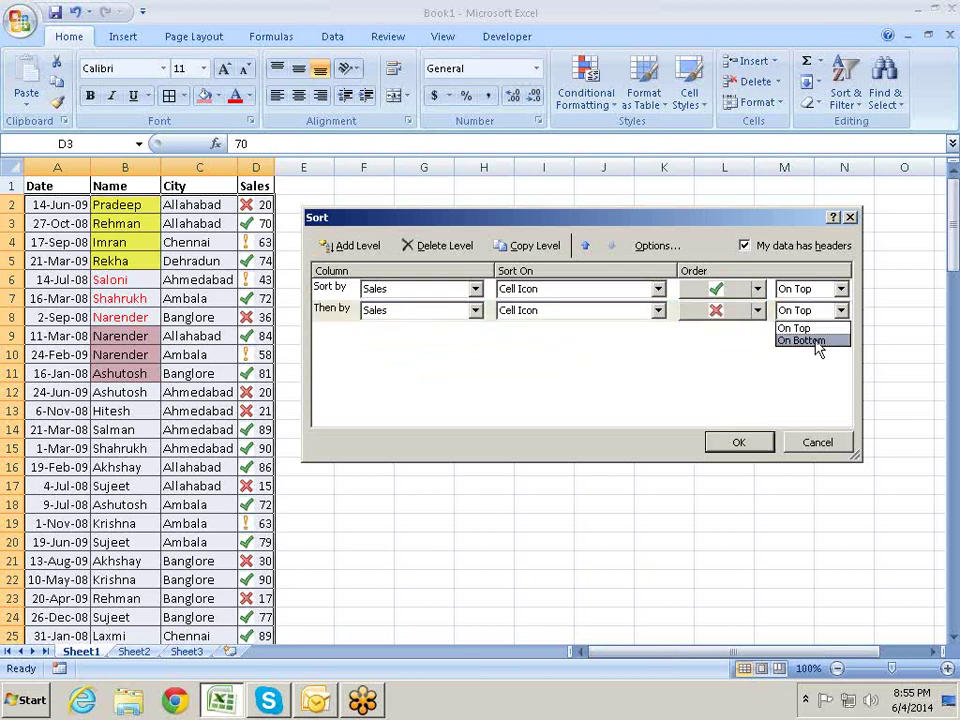
click(816, 341)
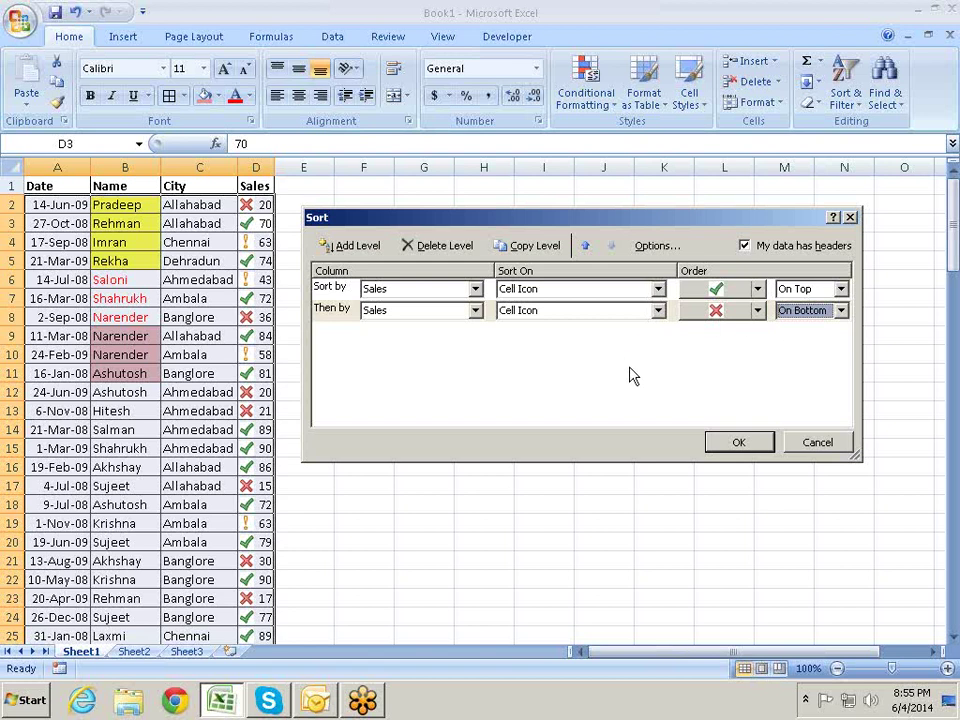
click(755, 446)
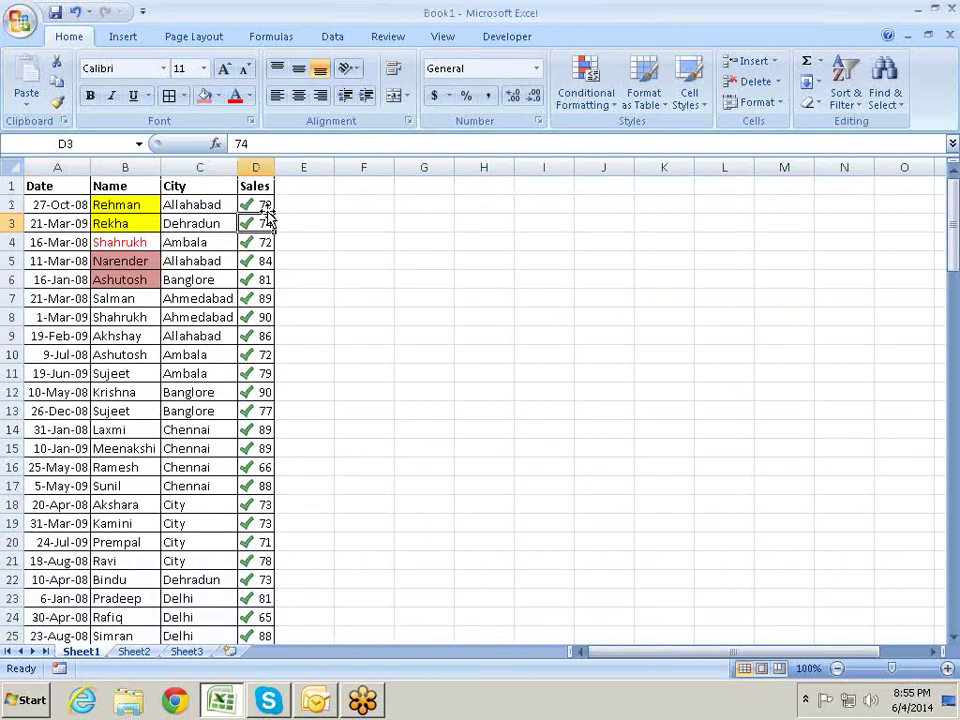
scroll(250, 266, down, 1)
scroll(253, 292, down, 13)
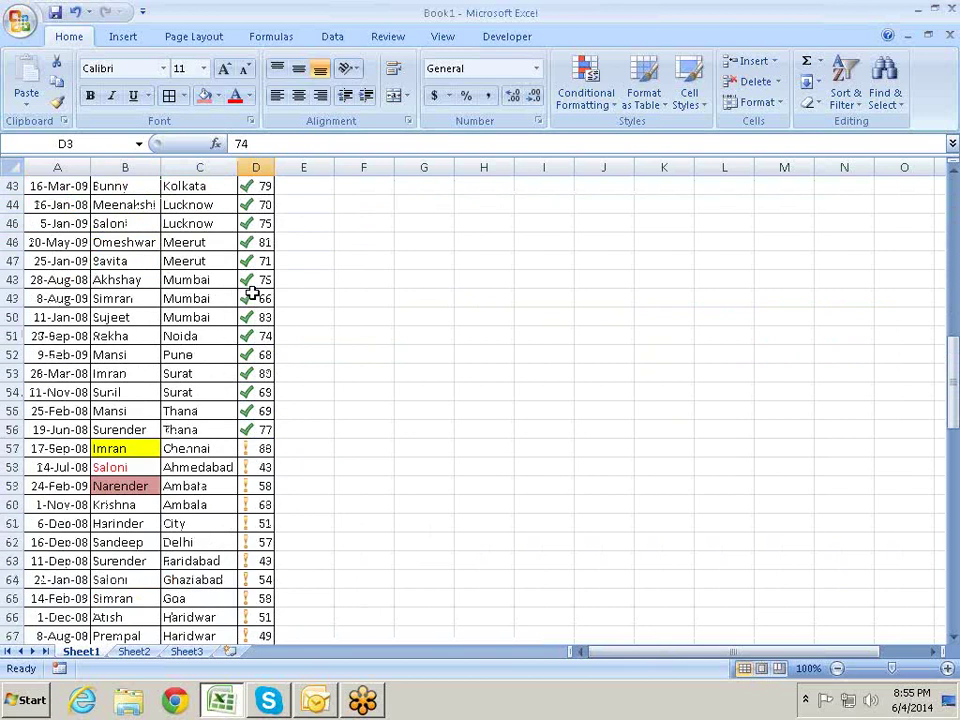
scroll(252, 260, down, 5)
click(255, 223)
click(255, 280)
scroll(255, 282, down, 7)
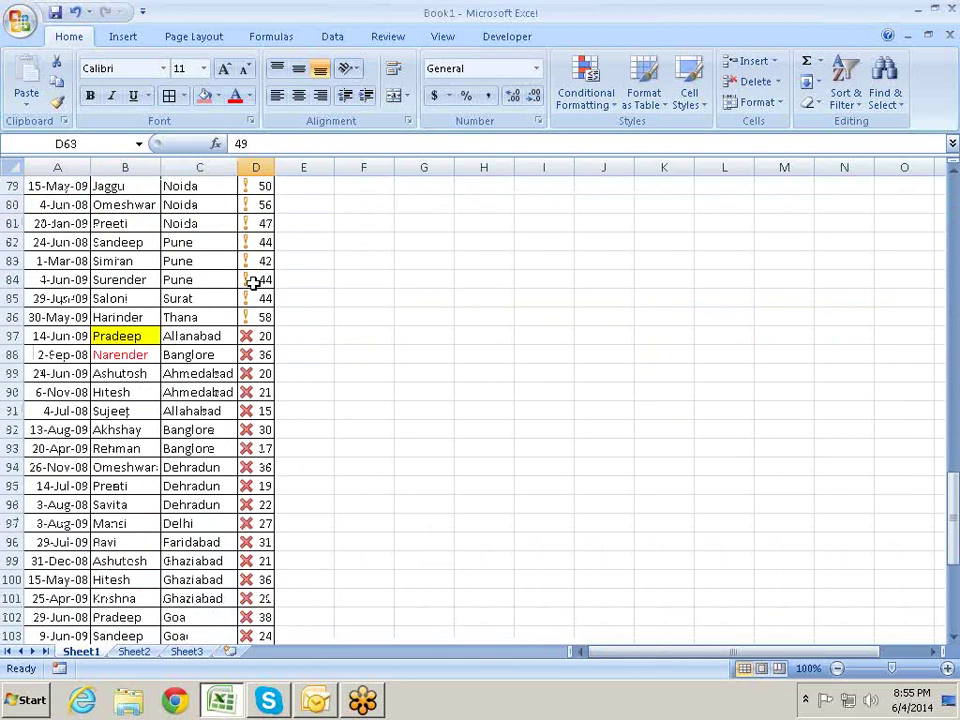
scroll(255, 282, down, 3)
scroll(255, 282, down, 4)
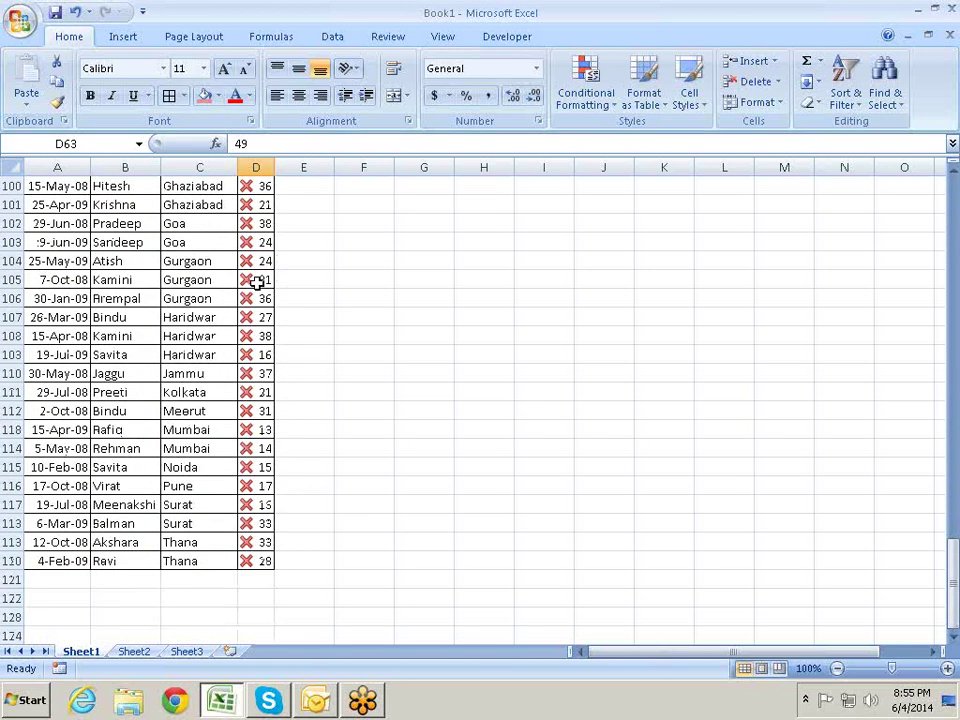
scroll(257, 282, up, 7)
scroll(257, 282, up, 10)
scroll(257, 282, up, 8)
scroll(257, 282, up, 7)
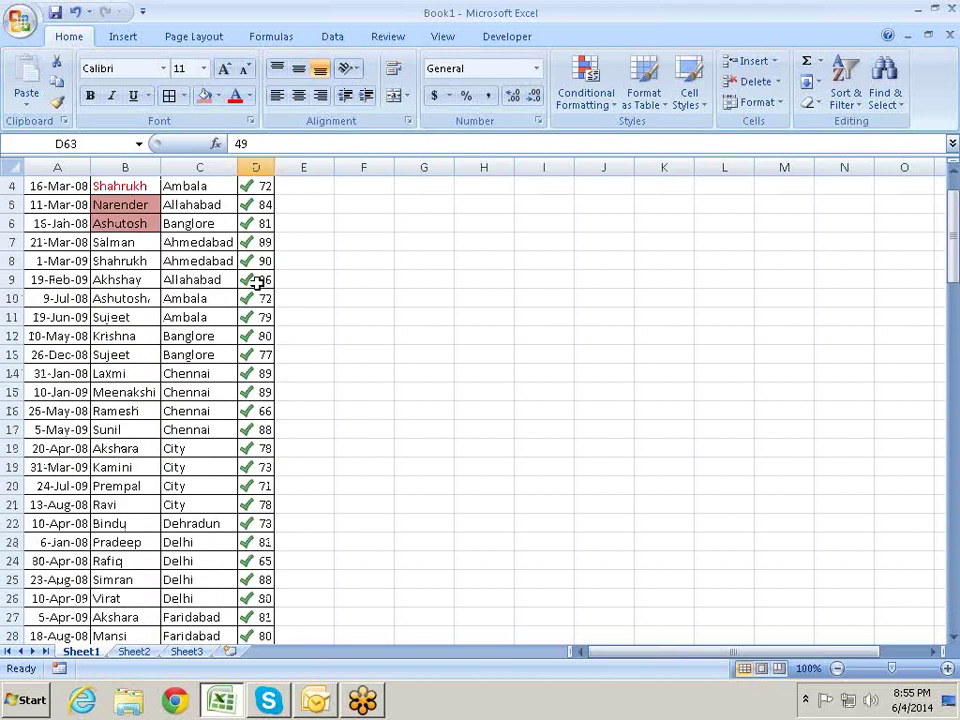
scroll(257, 282, up, 1)
click(208, 299)
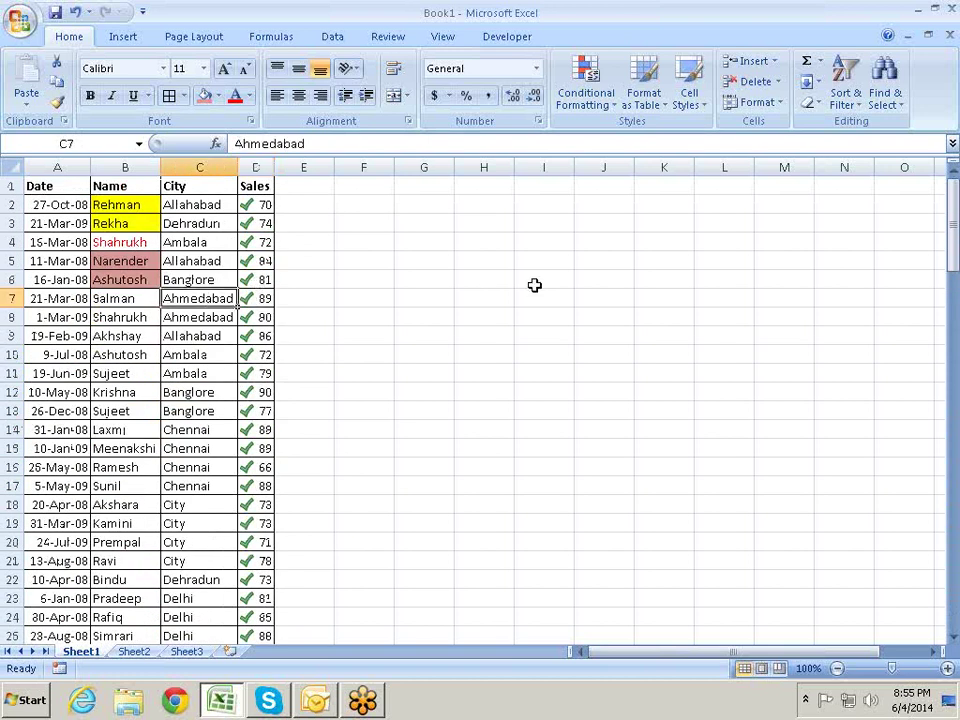
Enter the heading Month in E1 and the formula =TEXT(A2,"MMM") in E2
click(307, 187)
text(M)
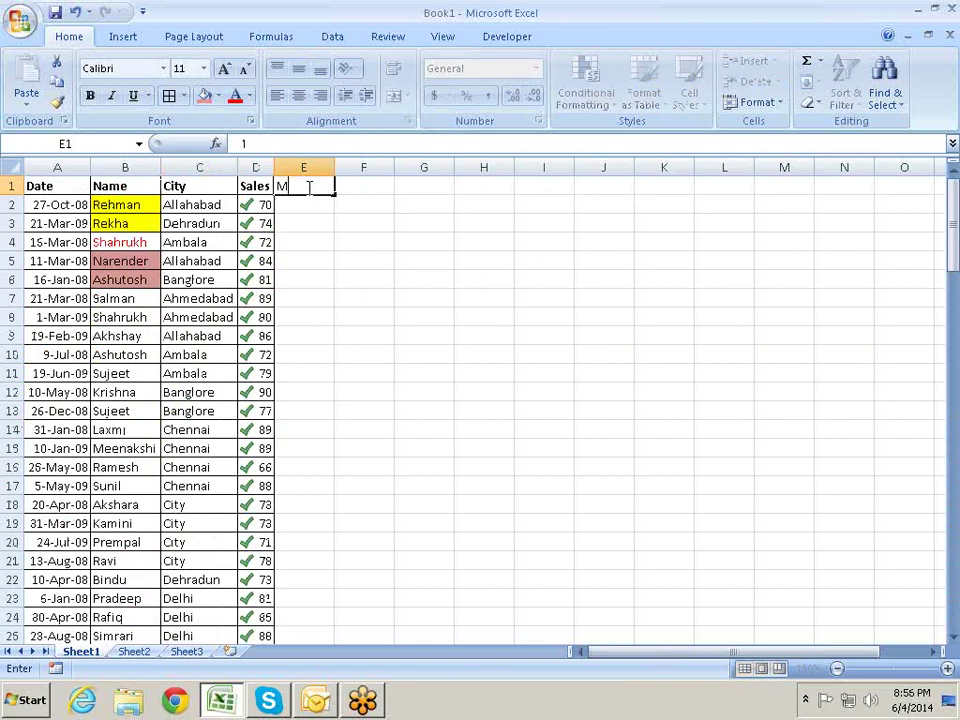
text(onth)
key(Return)
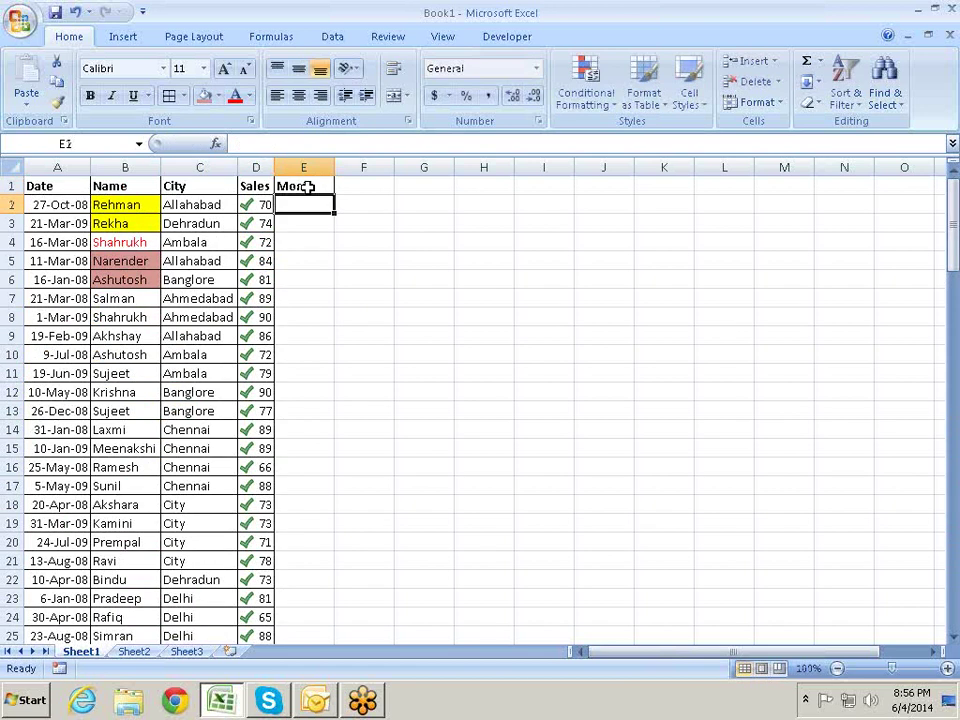
text(=m)
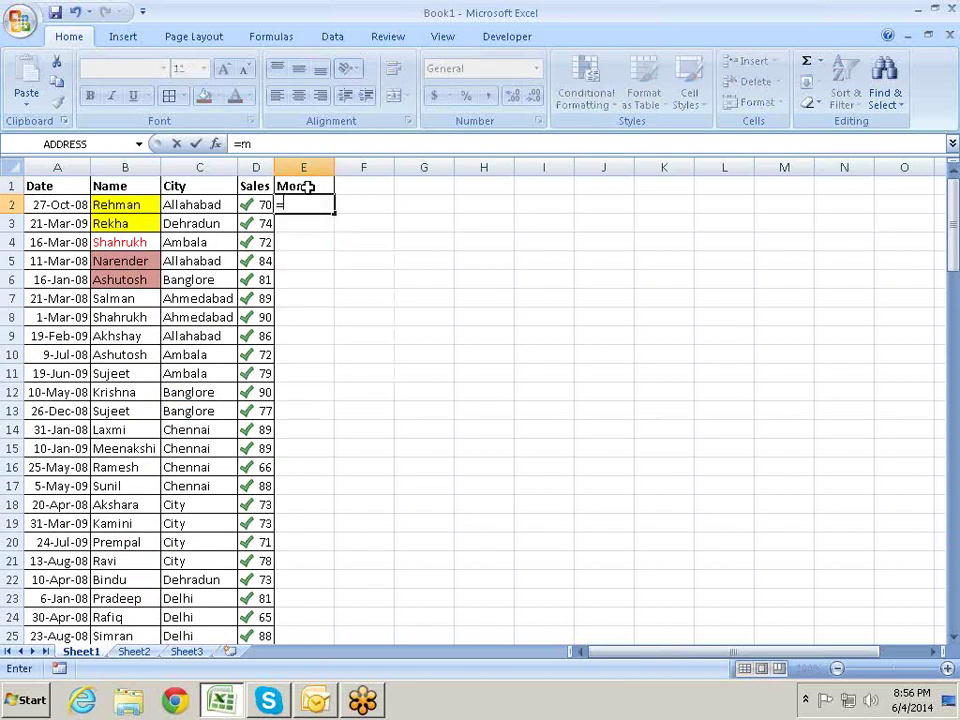
key(BackSpace)
text(te)
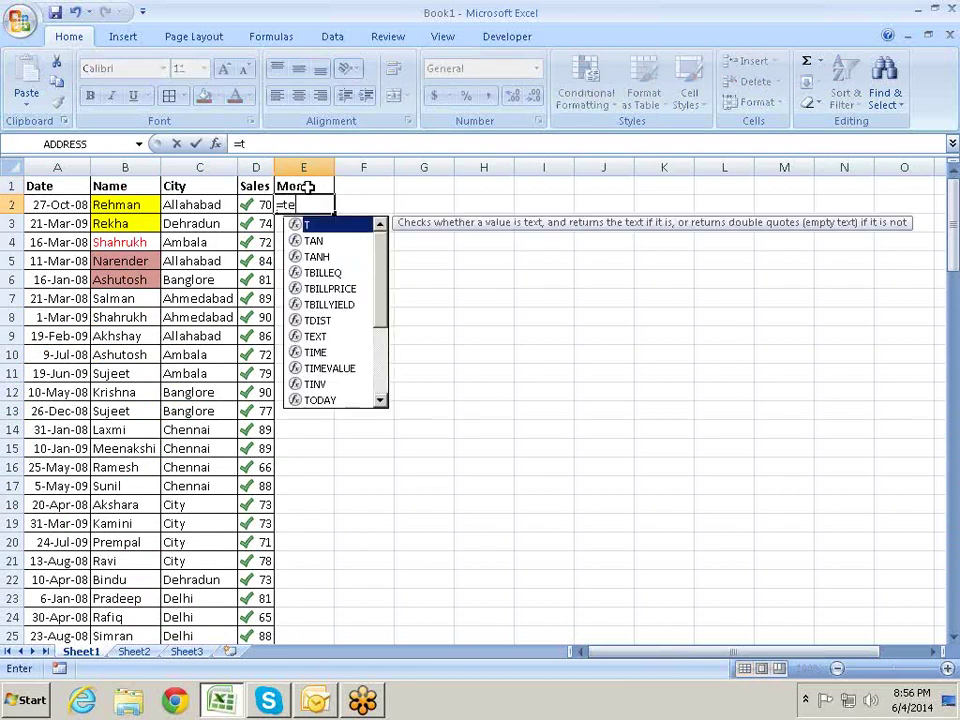
text(x)
key(Tab)
key(Left)
key(Left)
key(Left)
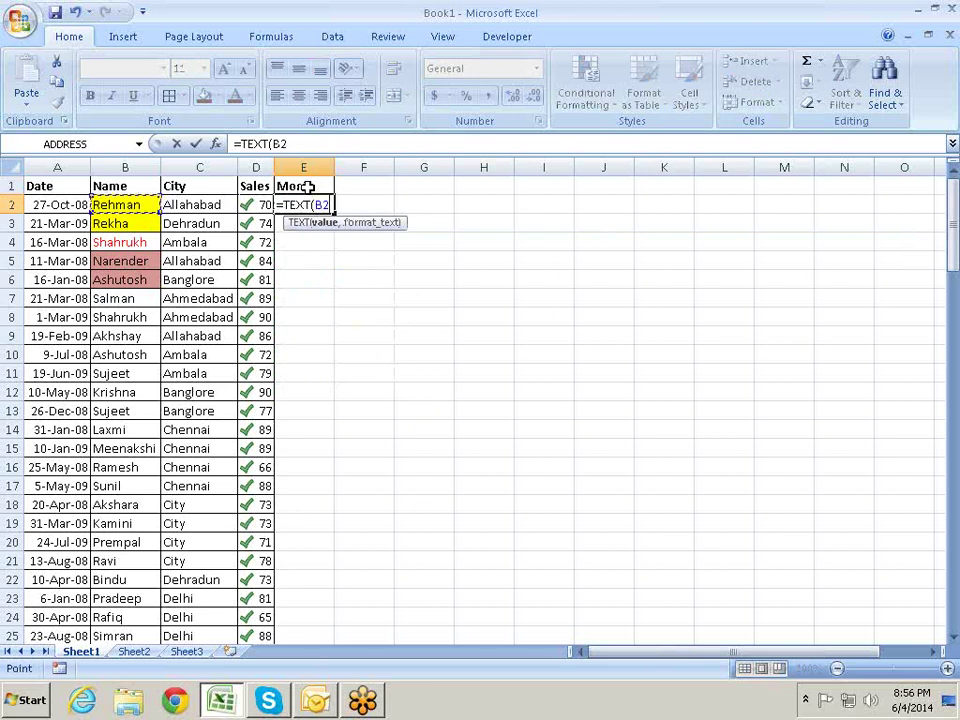
key(Left)
text(")
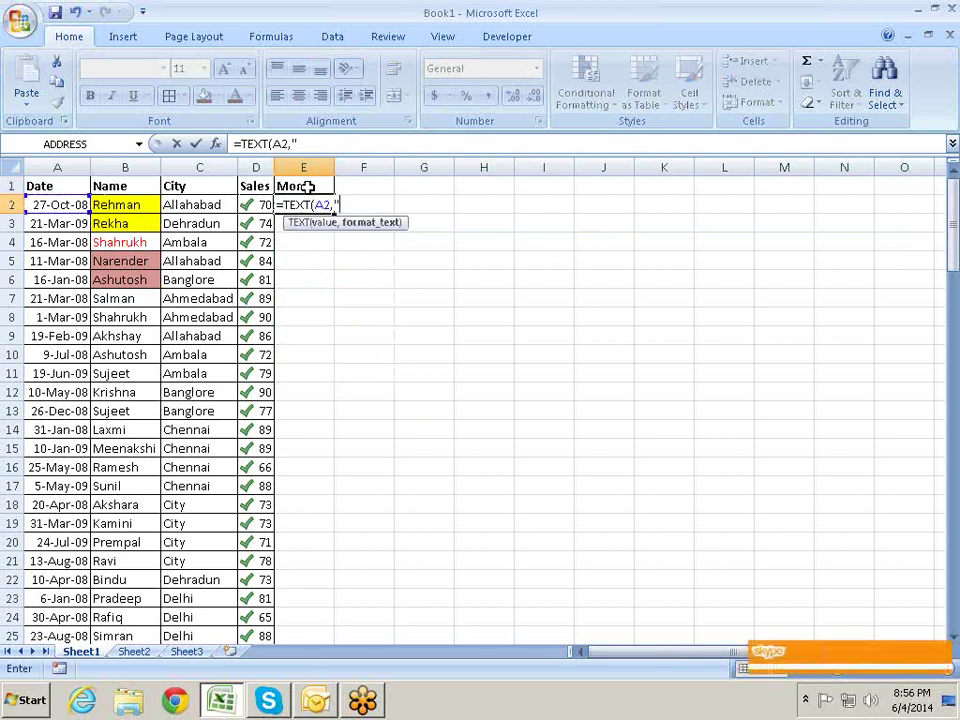
text(MMM)
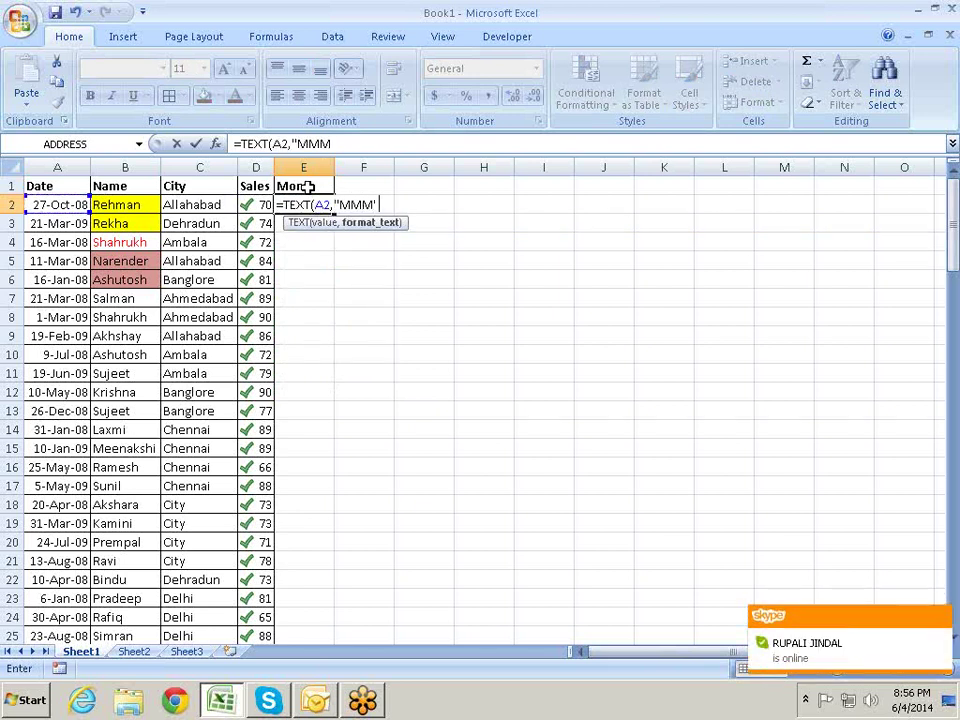
key(Return)
key(Up)
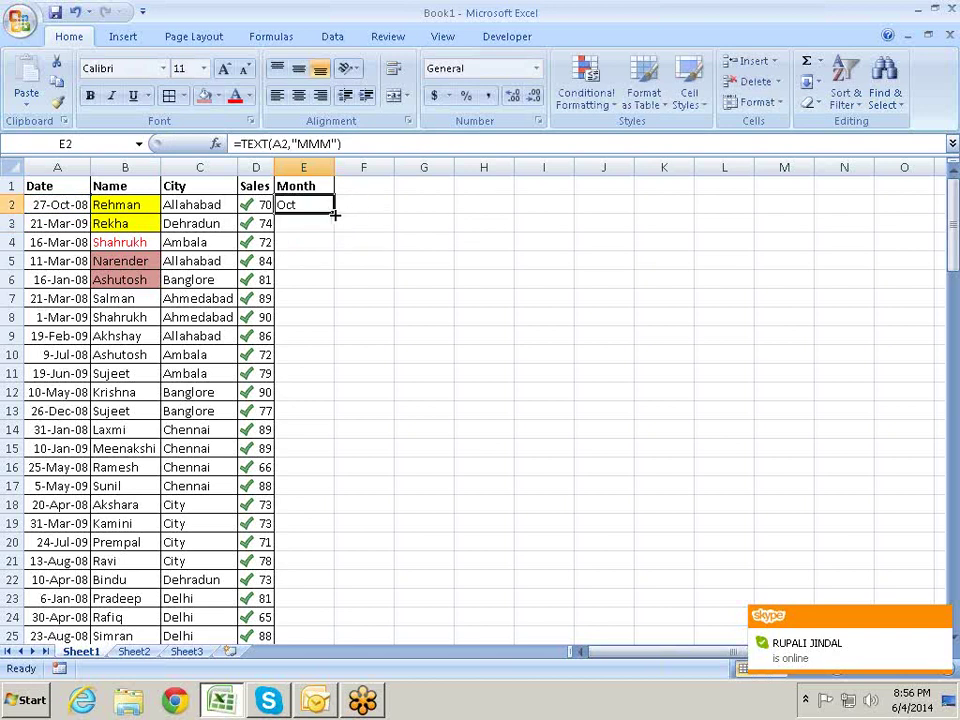
Fill the month formula down to row 120 and convert E2:E120 to fixed values
double_click(335, 214)
click(302, 183)
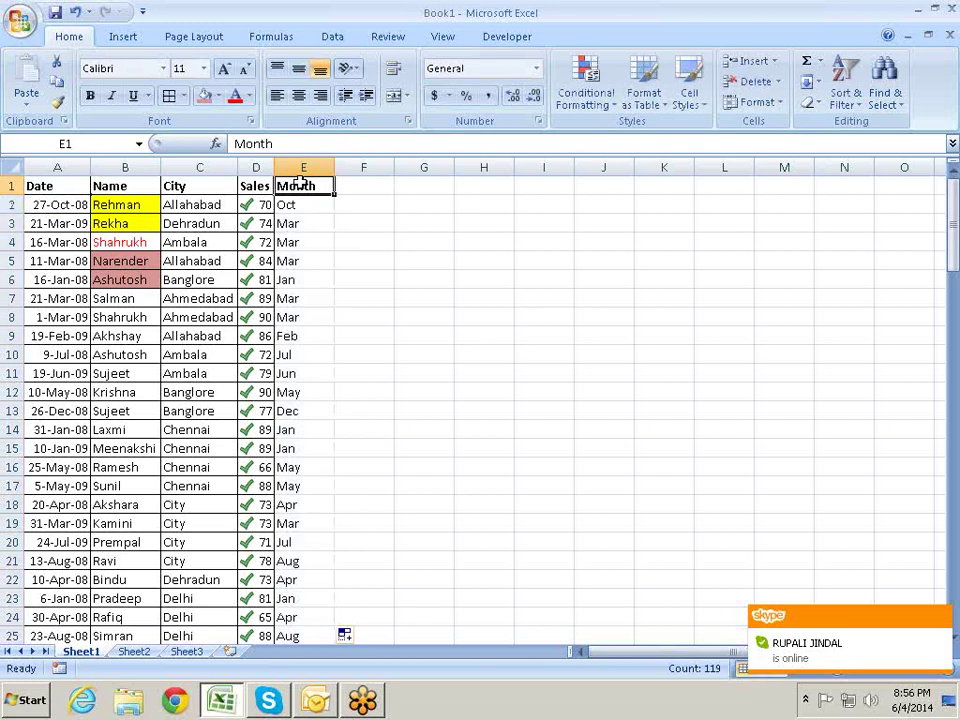
key(Down)
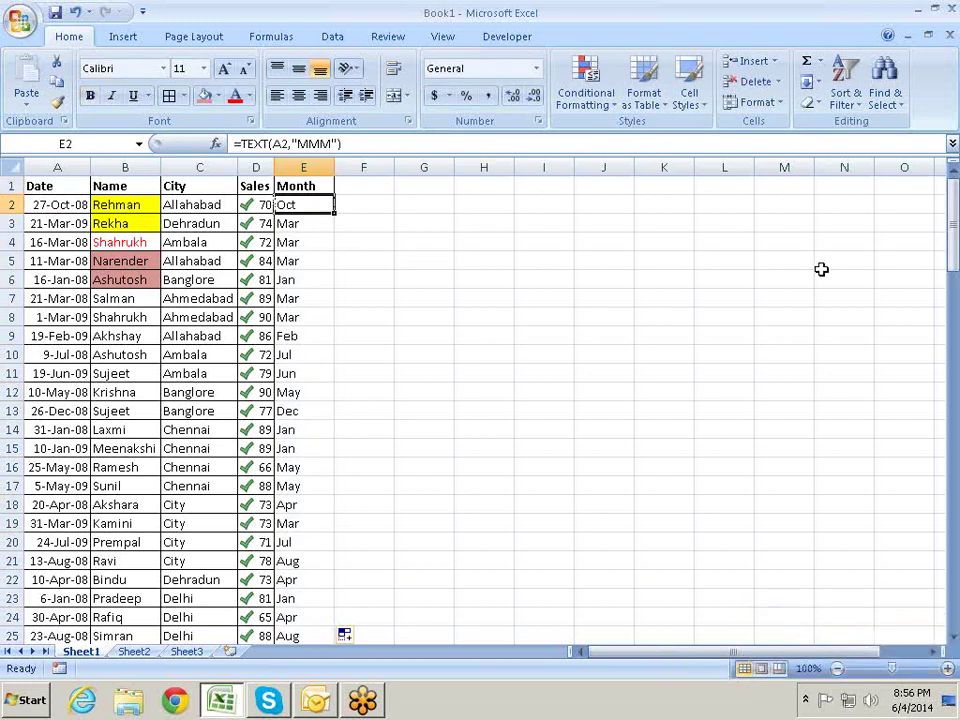
key(ctrl+shift+Down)
key(ctrl+c)
key(ctrl+alt+v)
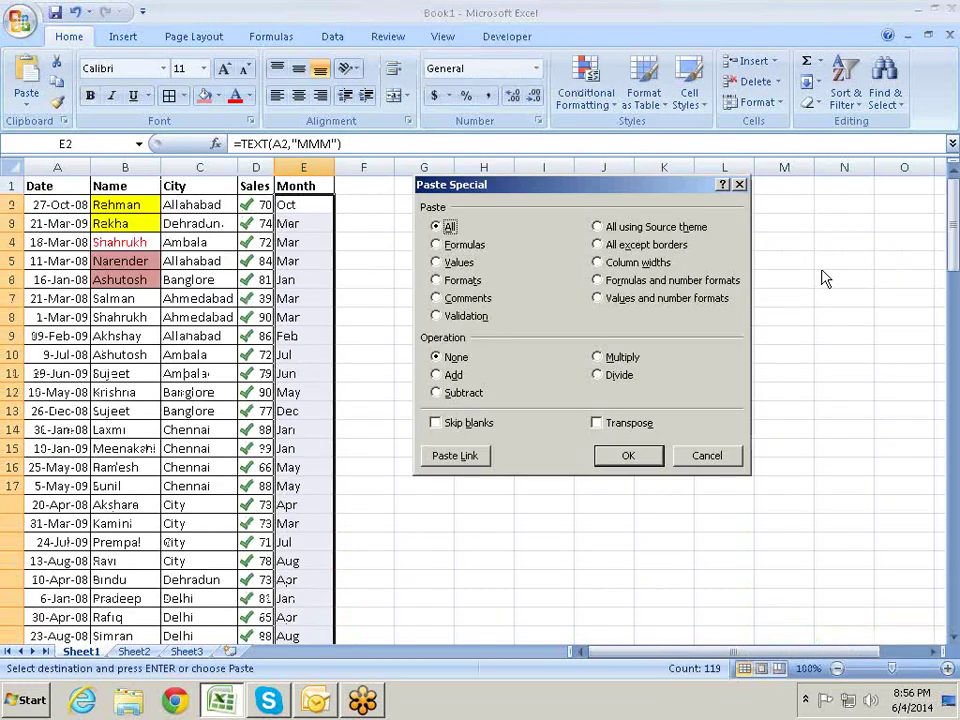
key(v)
key(Return)
Review the pasted month values, then start opening the Data > Sort settings
key(Up)
key(ctrl+shift+Left)
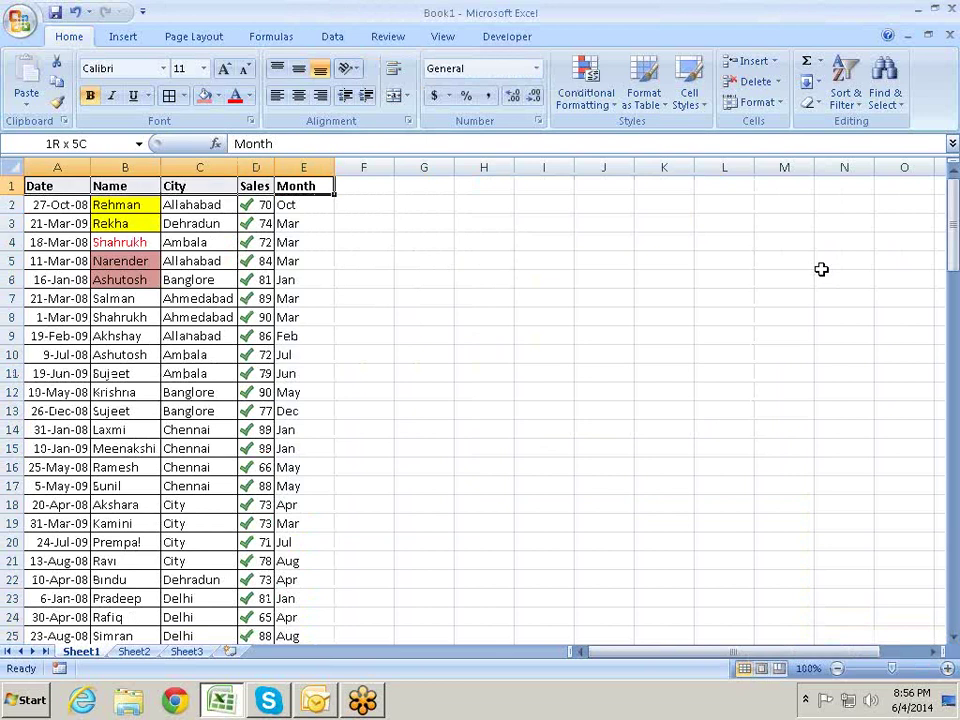
key(ctrl+shift+Down)
key(ctrl+z)
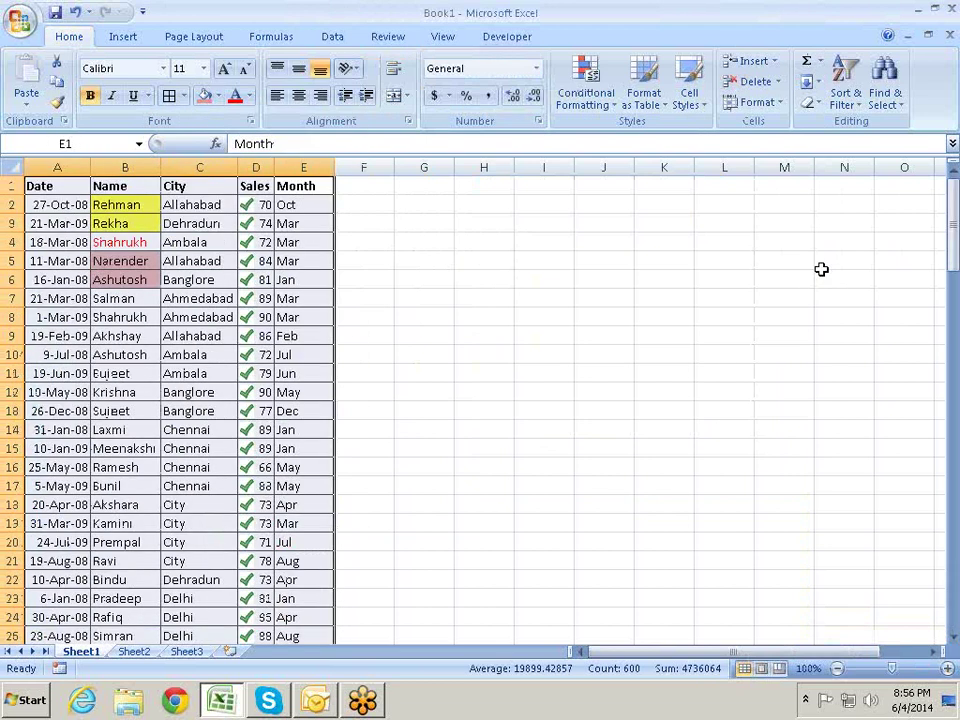
key(Down)
key(Down)
key(Down)
key(Down)
key(Down)
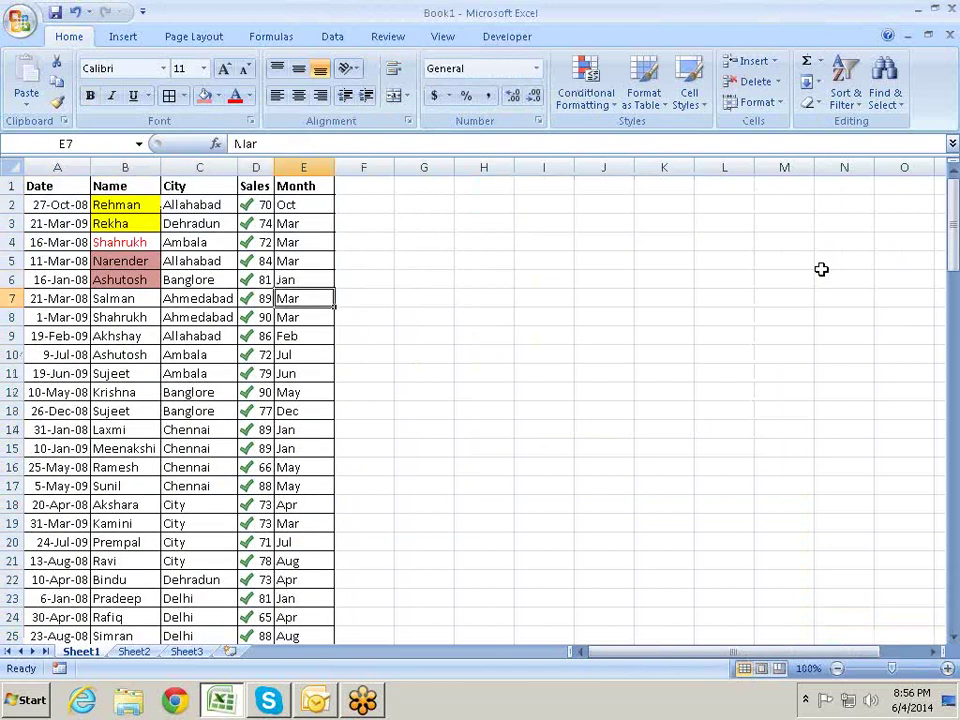
key(Down)
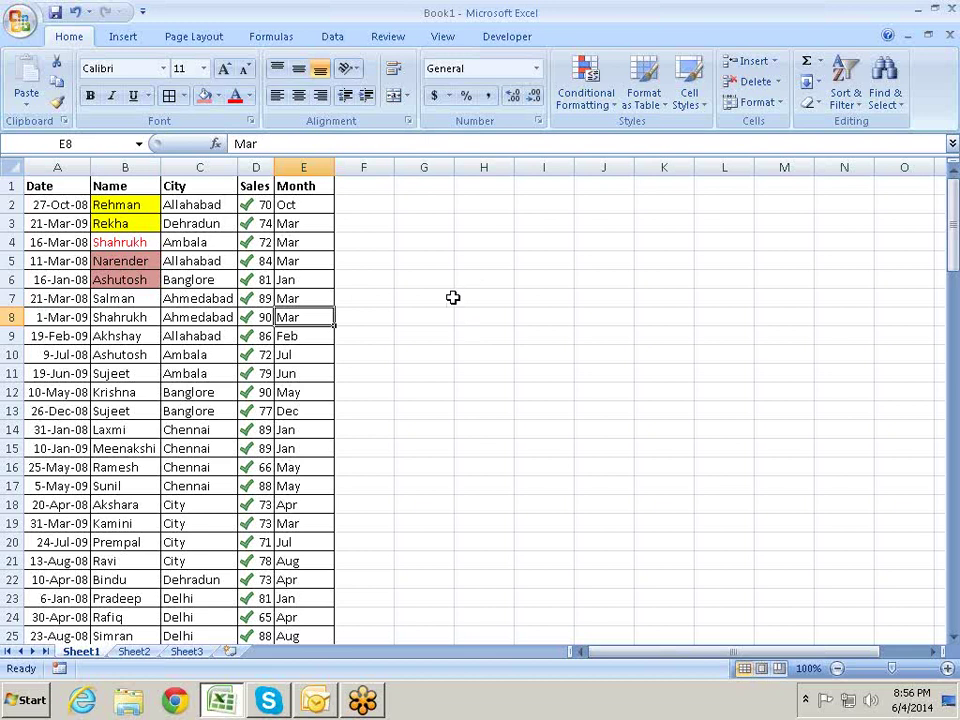
key(alt+d)
Replace both existing sort levels with a single Month level, A to Z, and apply it
key(s)
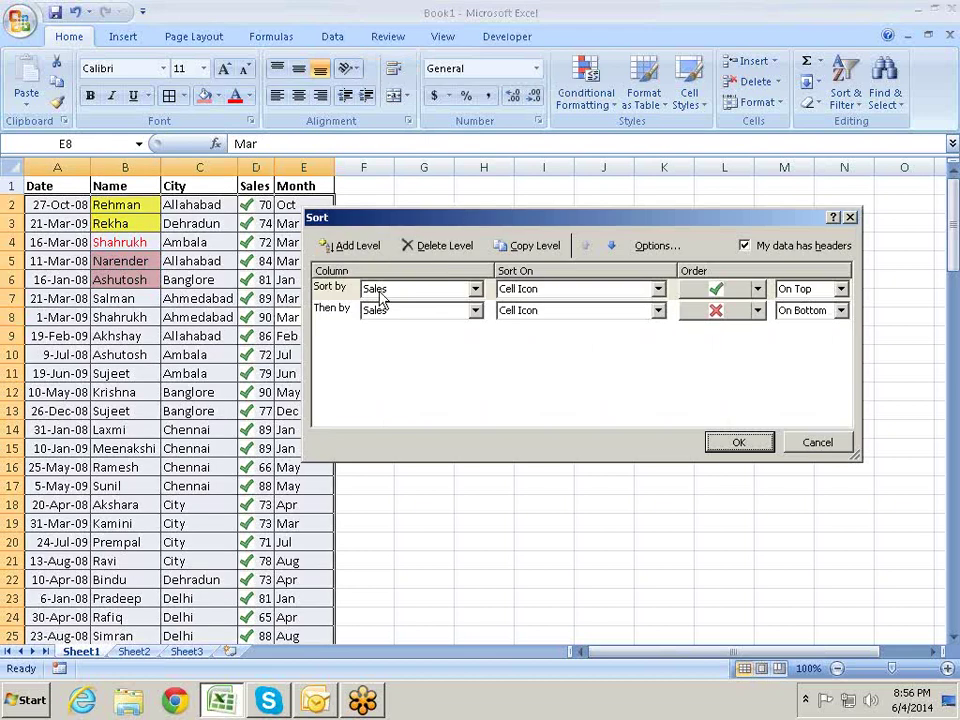
click(341, 311)
click(428, 246)
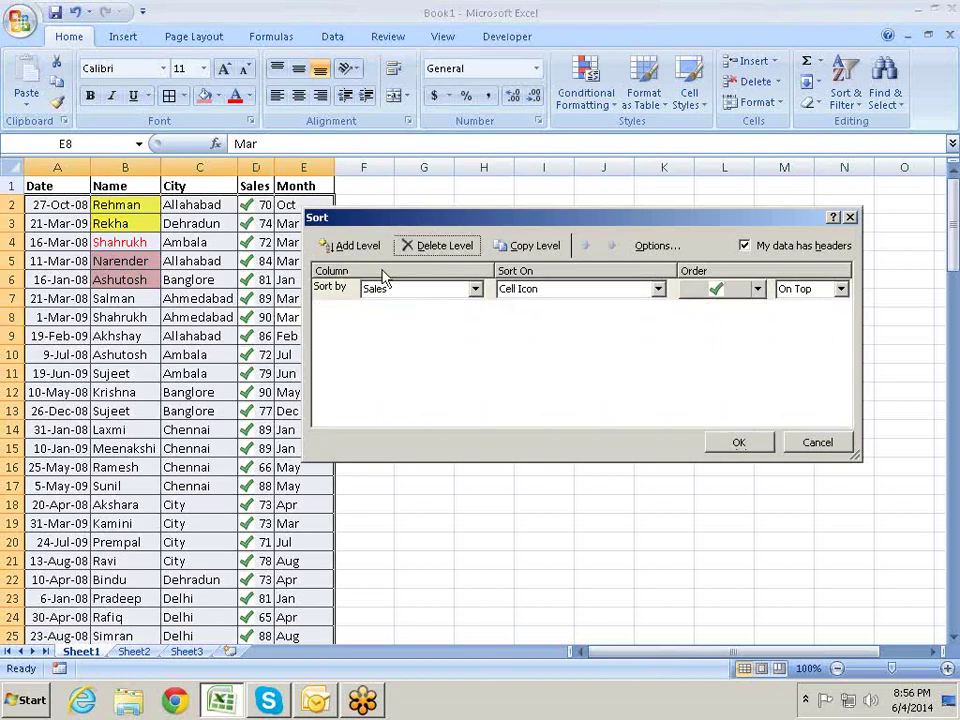
click(428, 246)
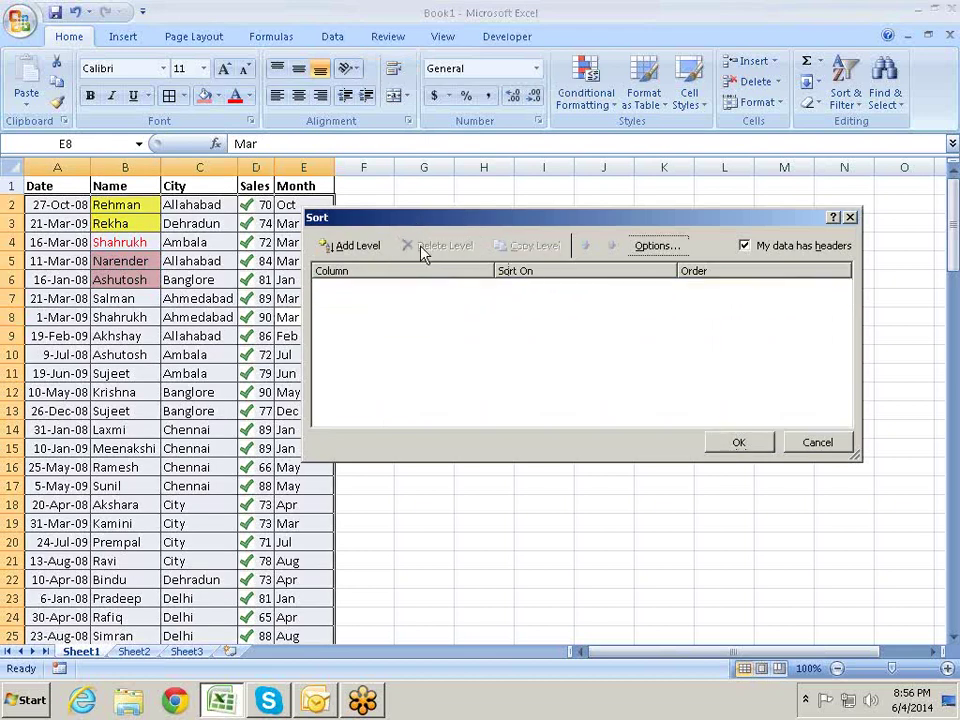
click(356, 246)
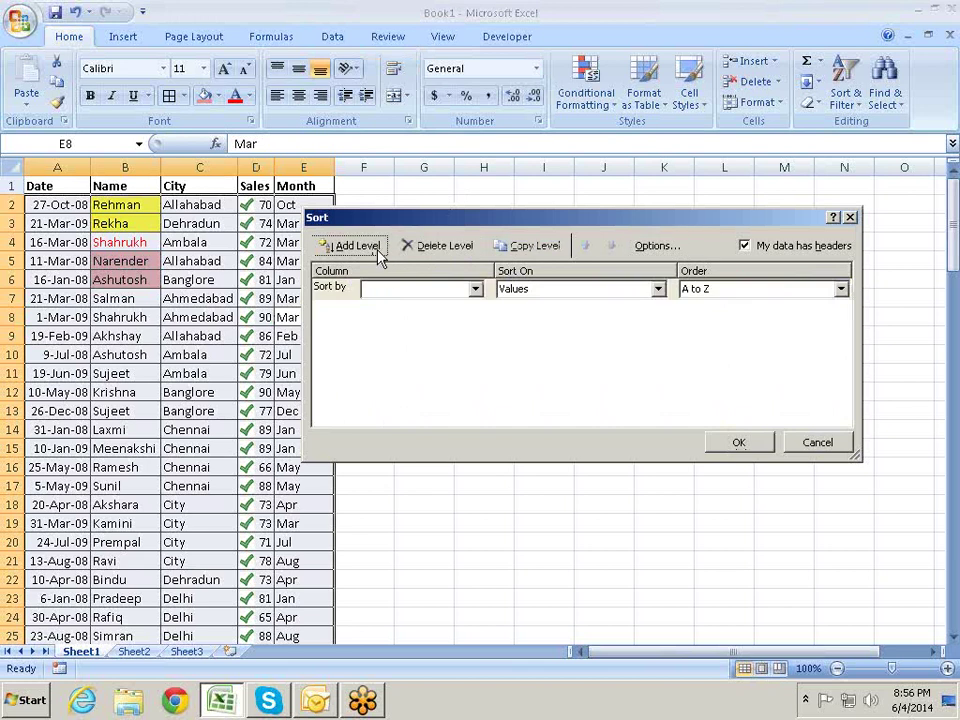
click(476, 289)
click(440, 354)
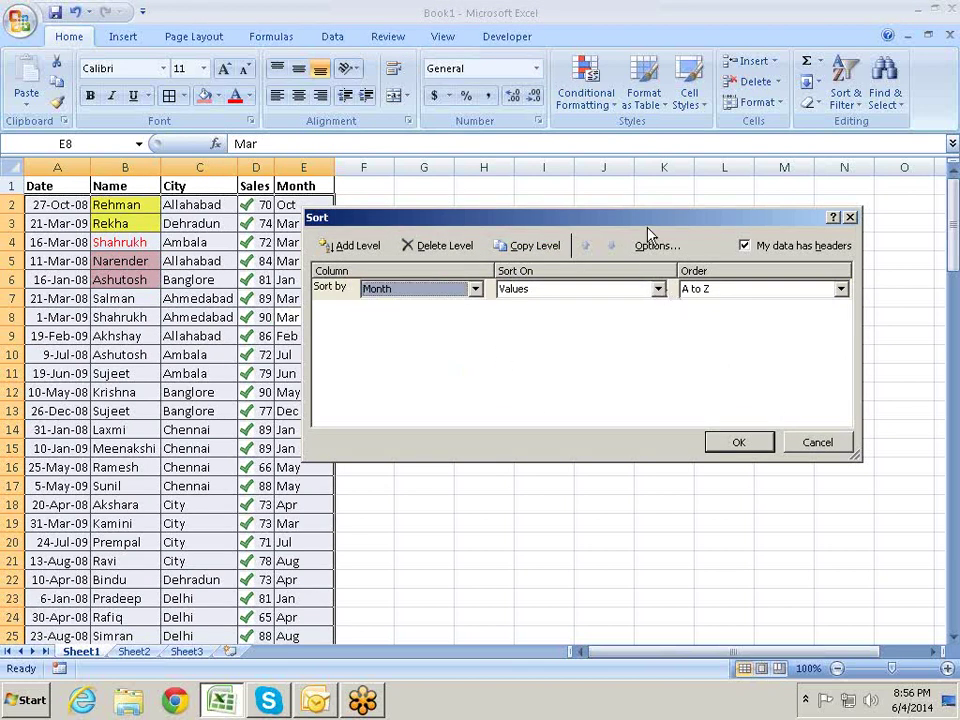
drag(662, 226, 728, 203)
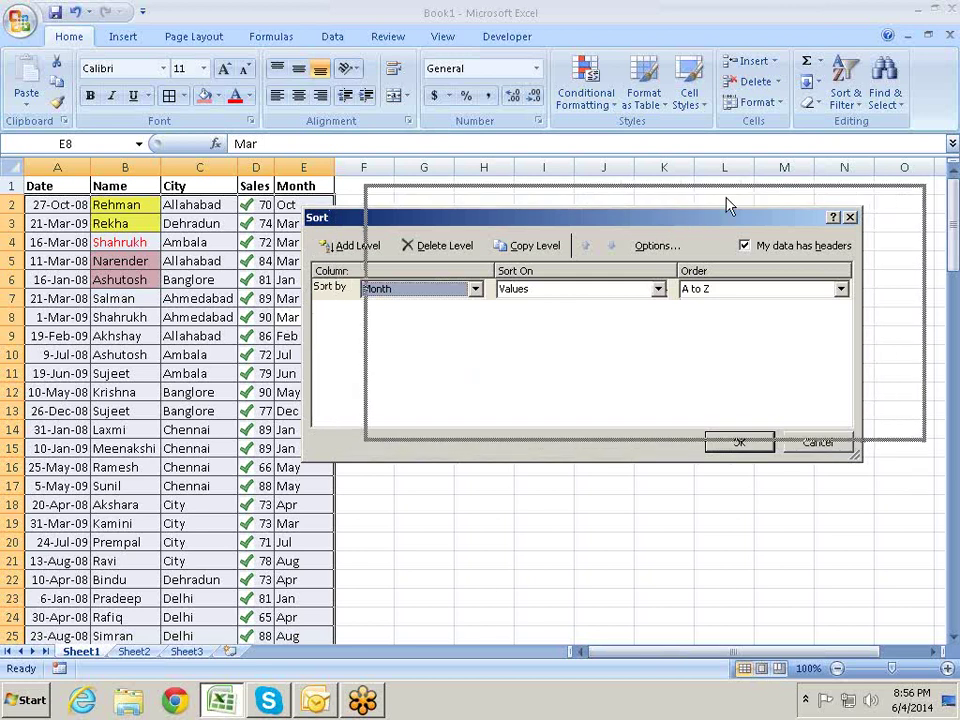
click(806, 420)
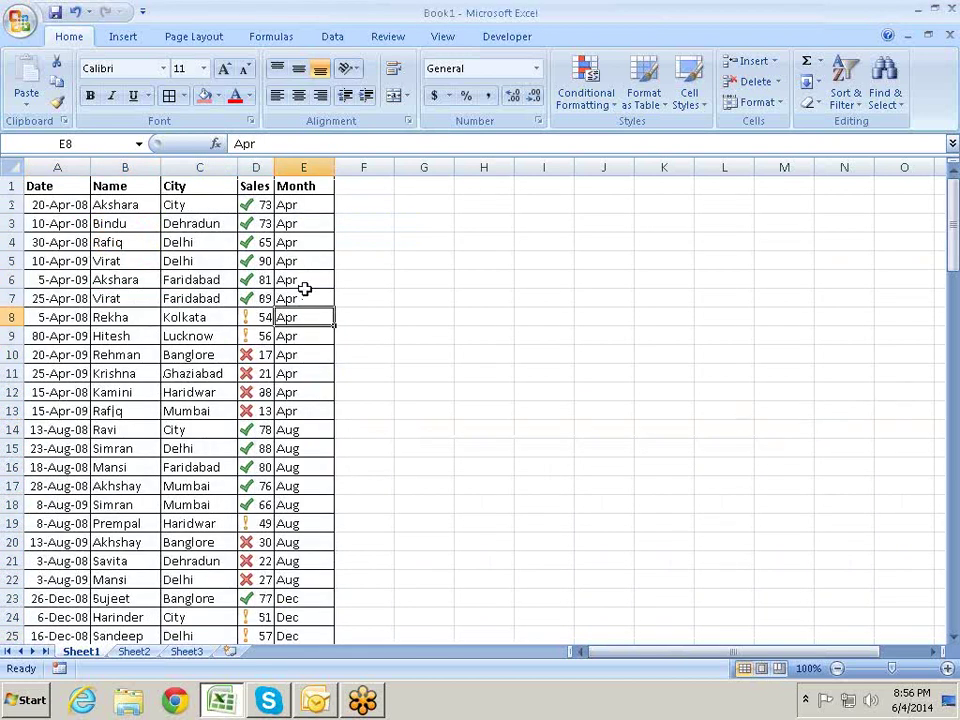
Scroll through the alphabetically month-sorted rows, then reopen the Sort dialog
scroll(304, 289, down, 1)
scroll(304, 289, down, 1)
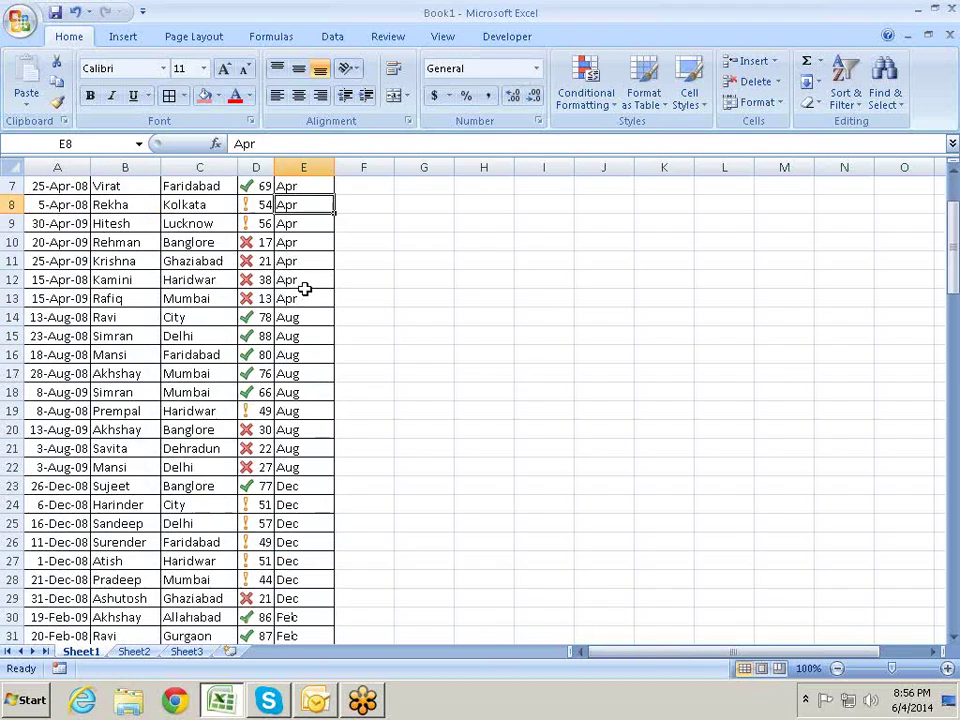
scroll(304, 289, up, 2)
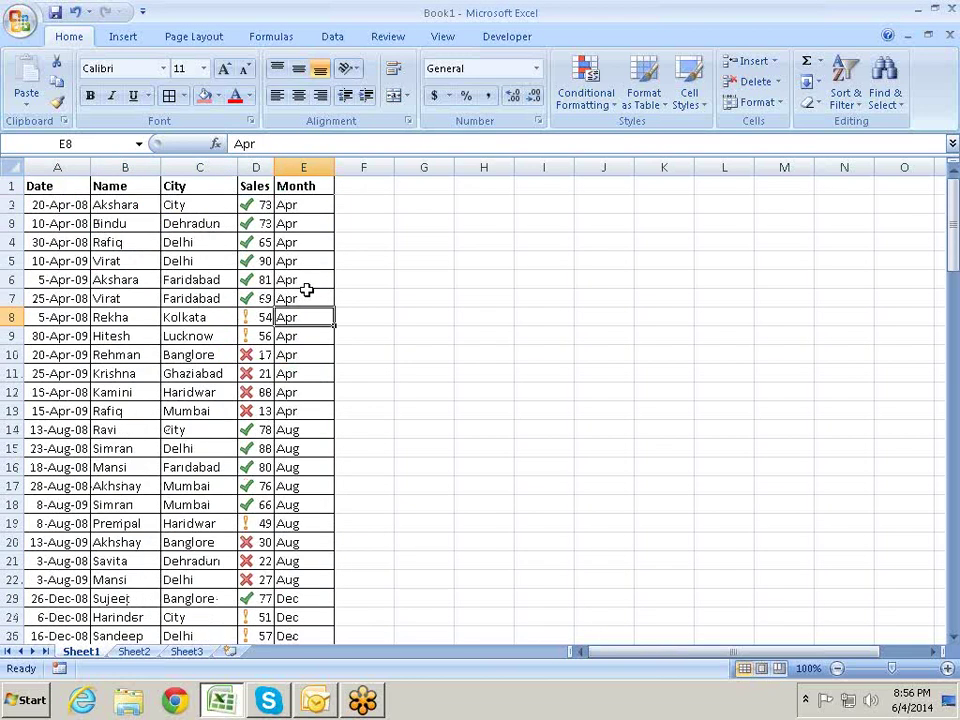
scroll(304, 279, down, 3)
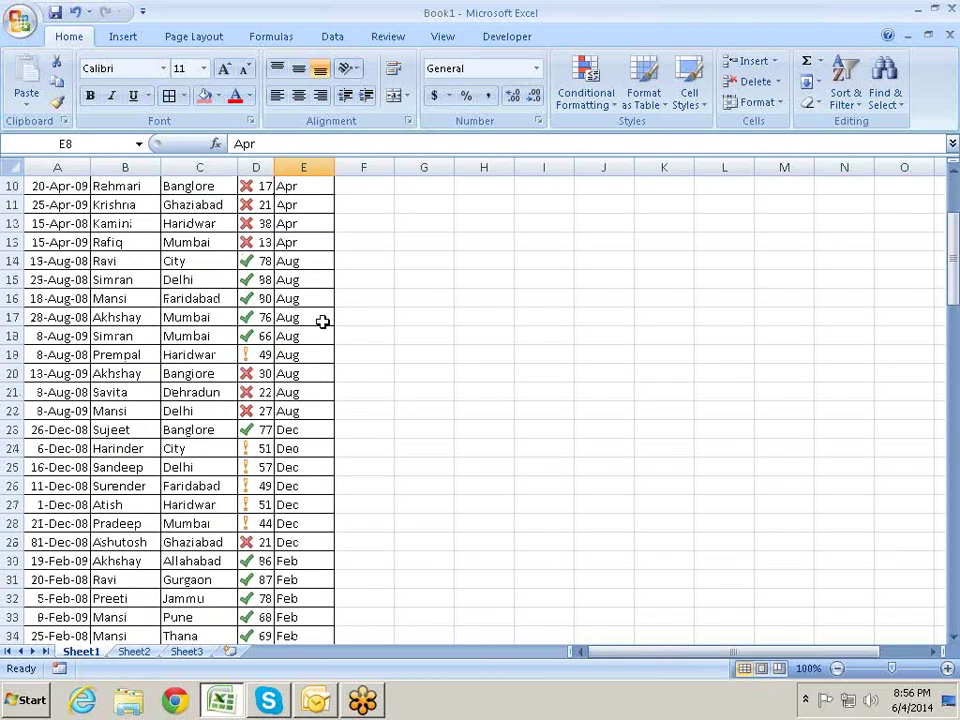
scroll(318, 377, up, 3)
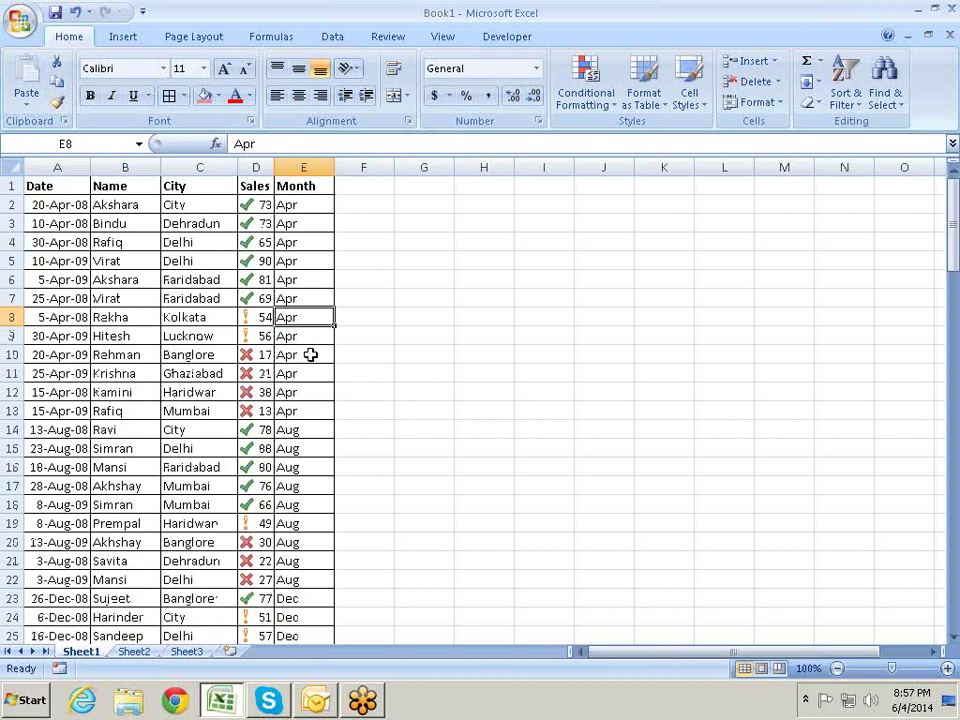
key(alt+a)
key(s)
key(s)
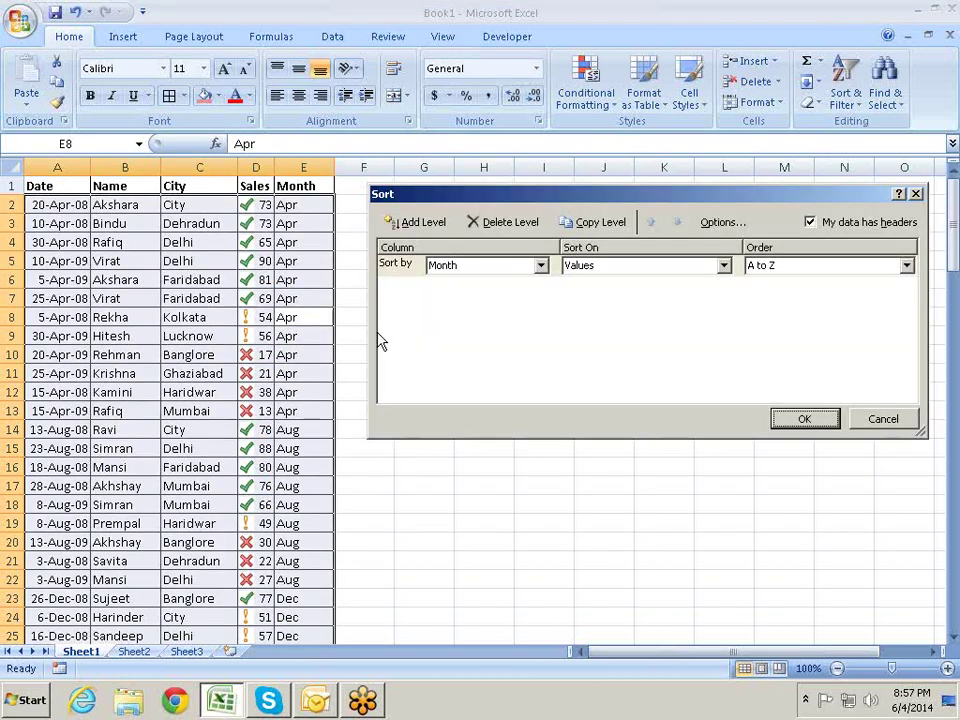
Set the Month sort order to the Jan, Feb, Mar custom list and apply it
click(907, 266)
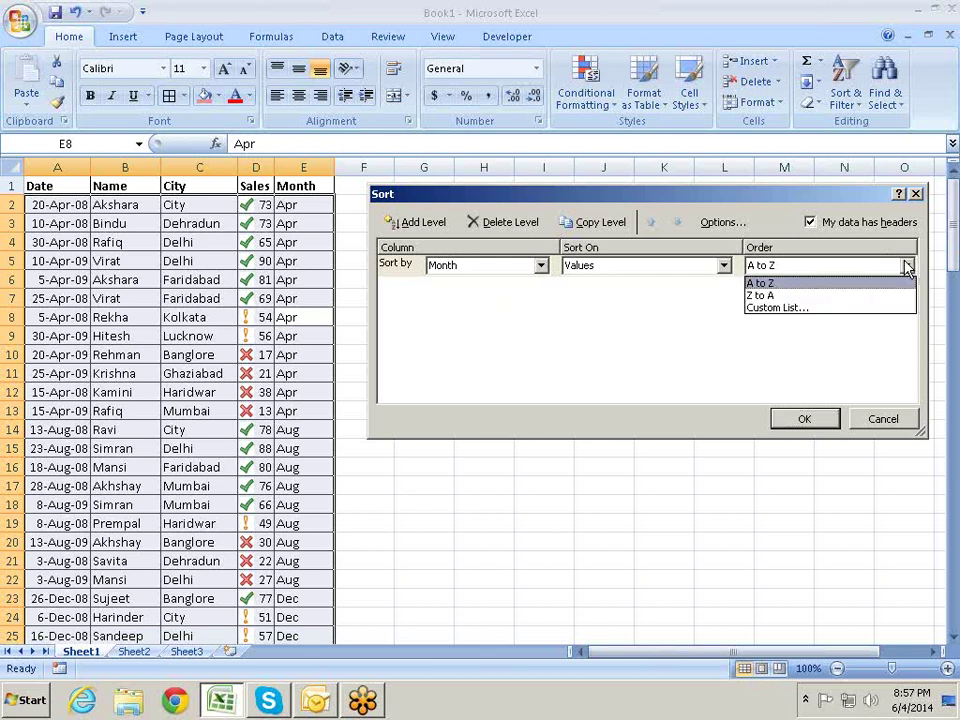
click(816, 313)
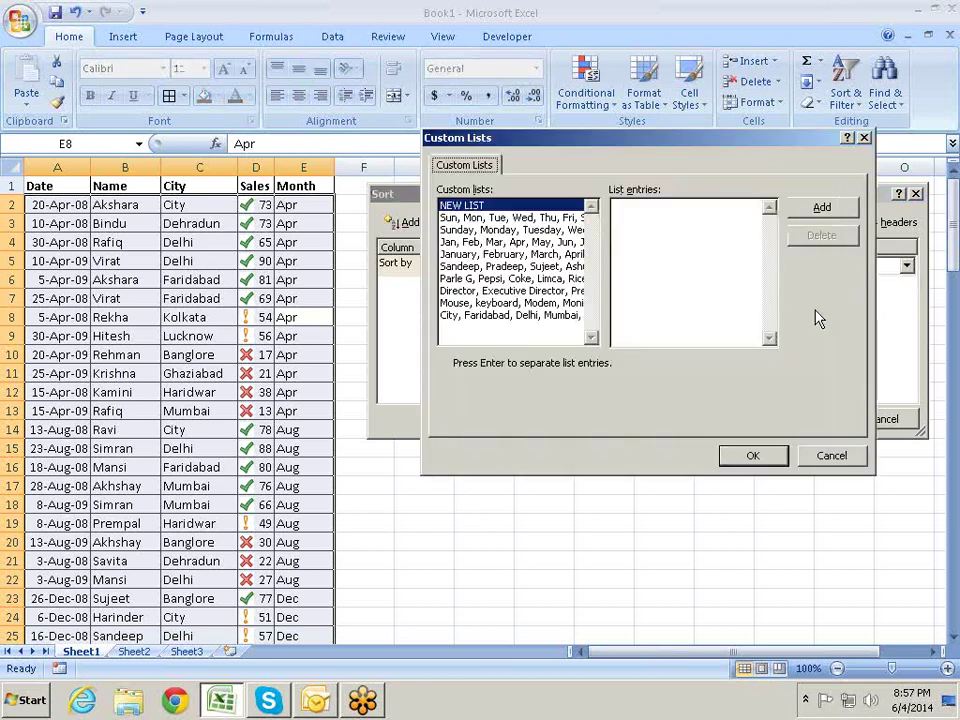
click(482, 243)
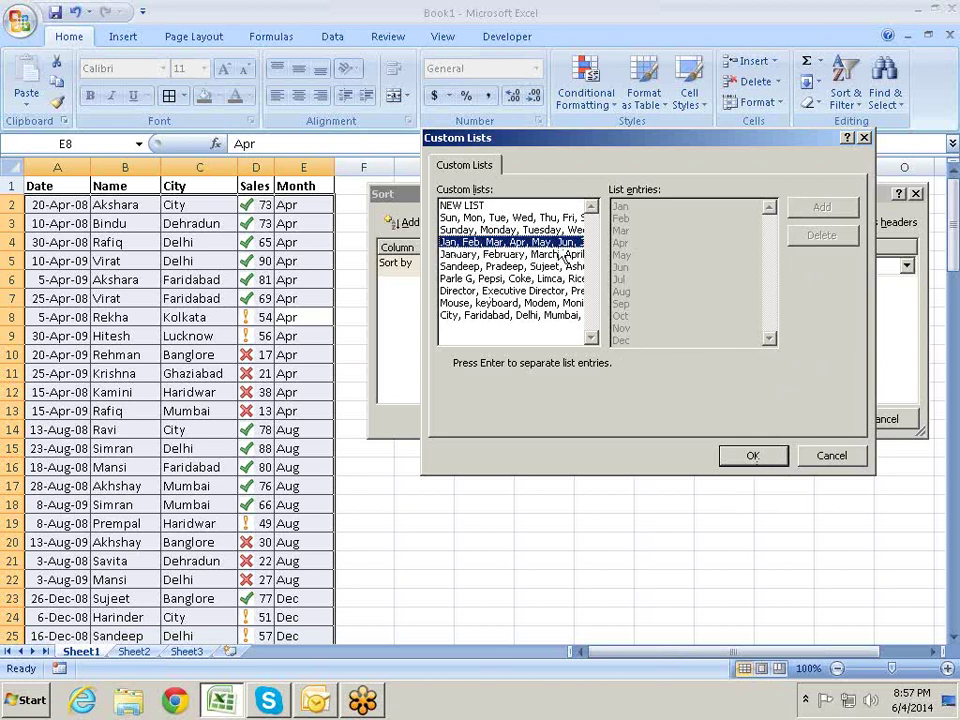
click(737, 456)
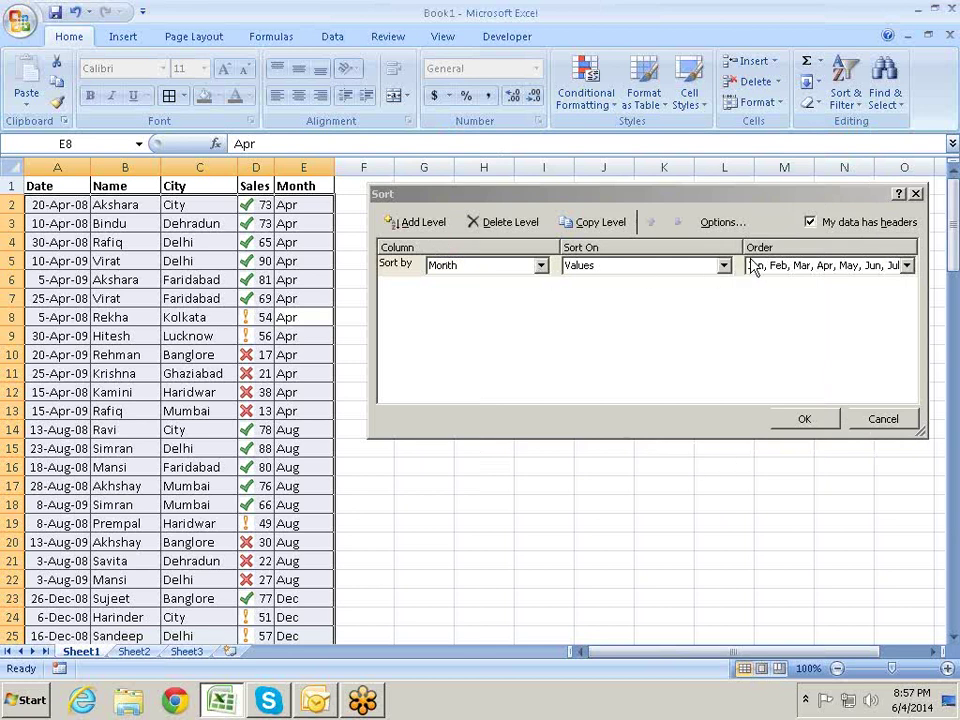
click(815, 424)
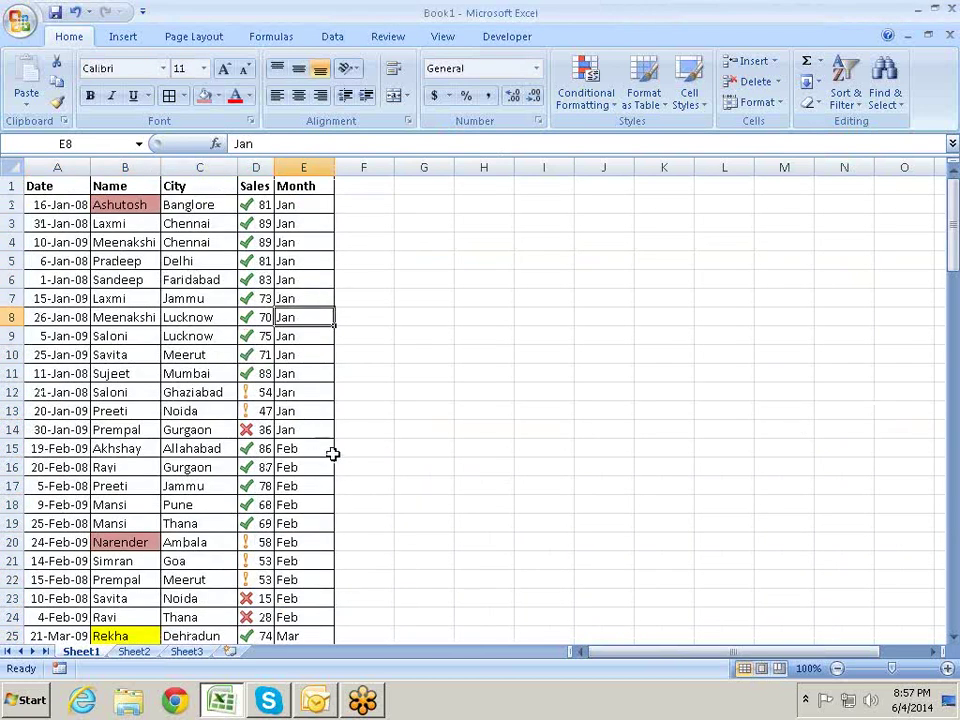
scroll(325, 452, down, 3)
scroll(321, 452, down, 3)
scroll(321, 452, up, 6)
scroll(311, 450, down, 1)
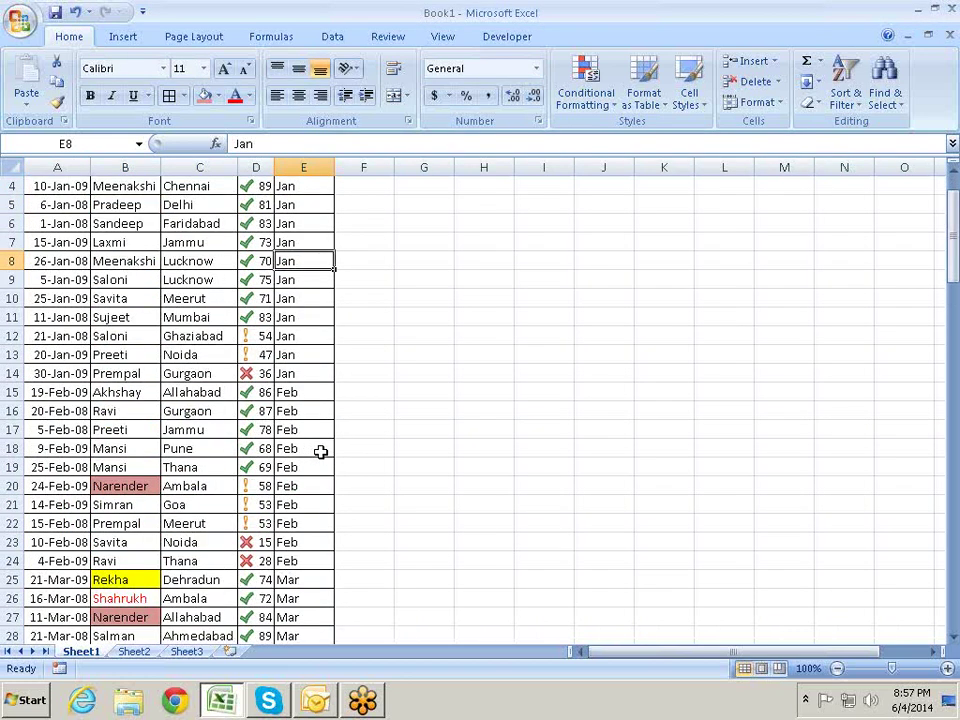
scroll(319, 450, up, 1)
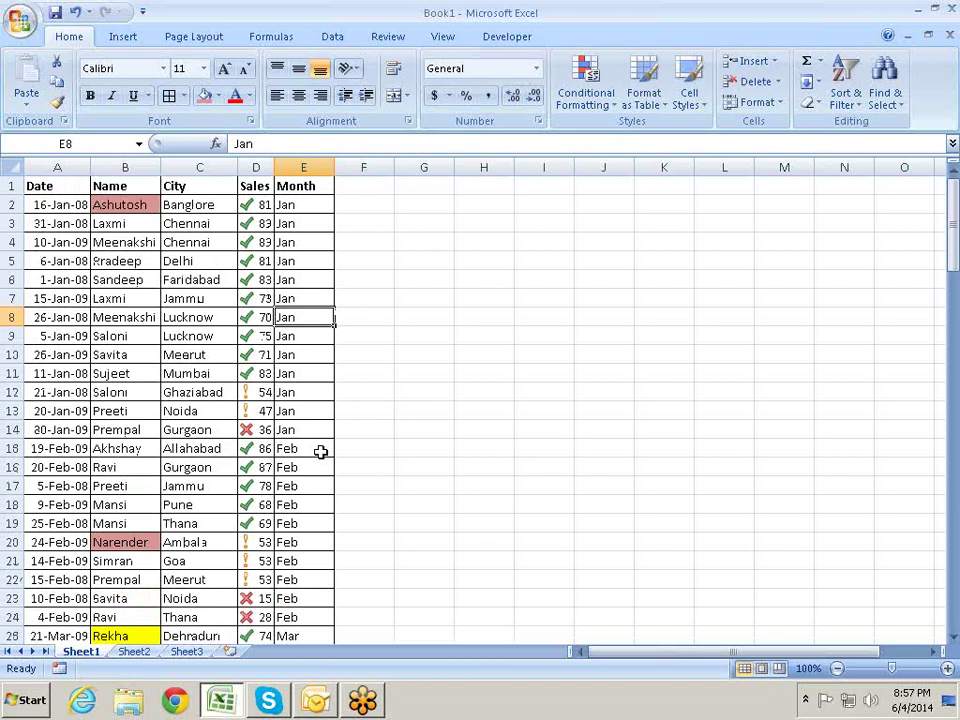
click(311, 407)
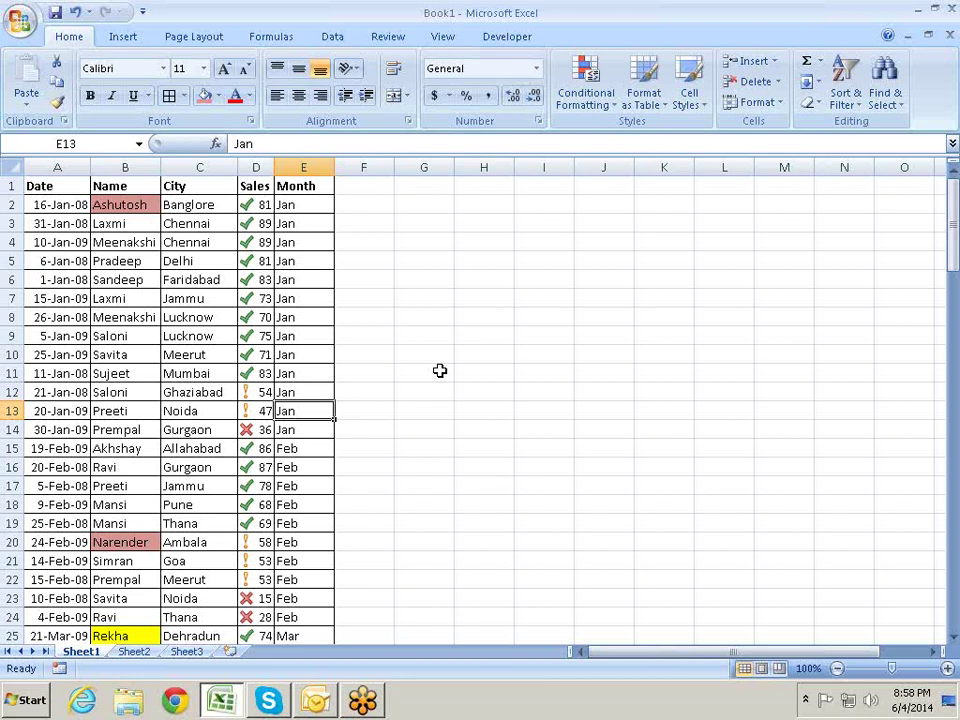
click(470, 315)
text(SDF)
key(Return)
text(D)
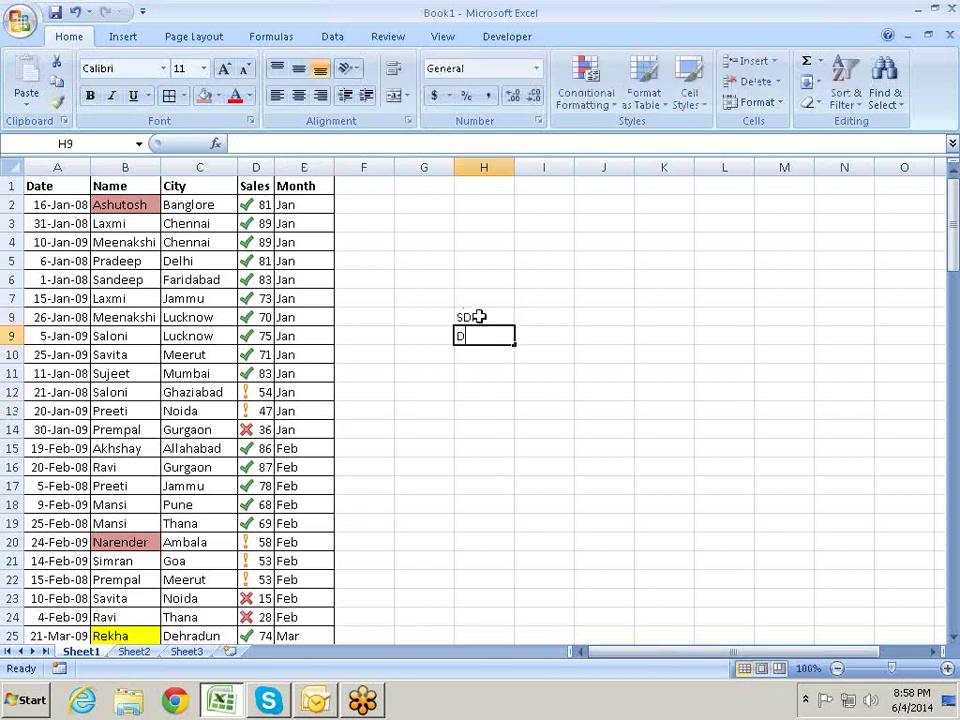
text(F)
key(Up)
key(Up)
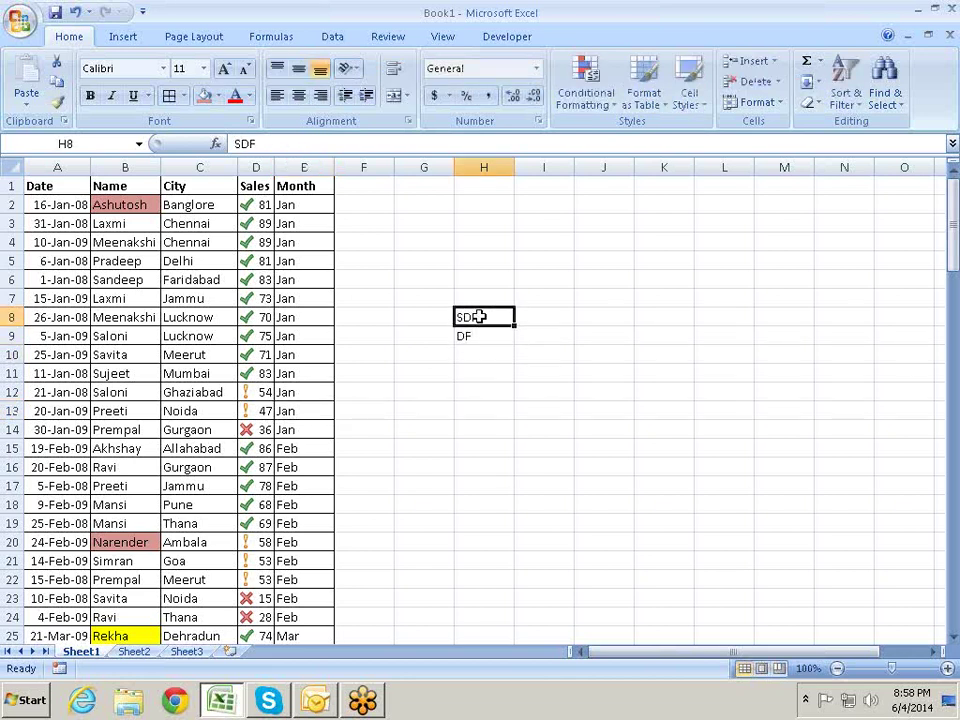
key(shift+Down)
key(Delete)
key(Left)
key(Right)
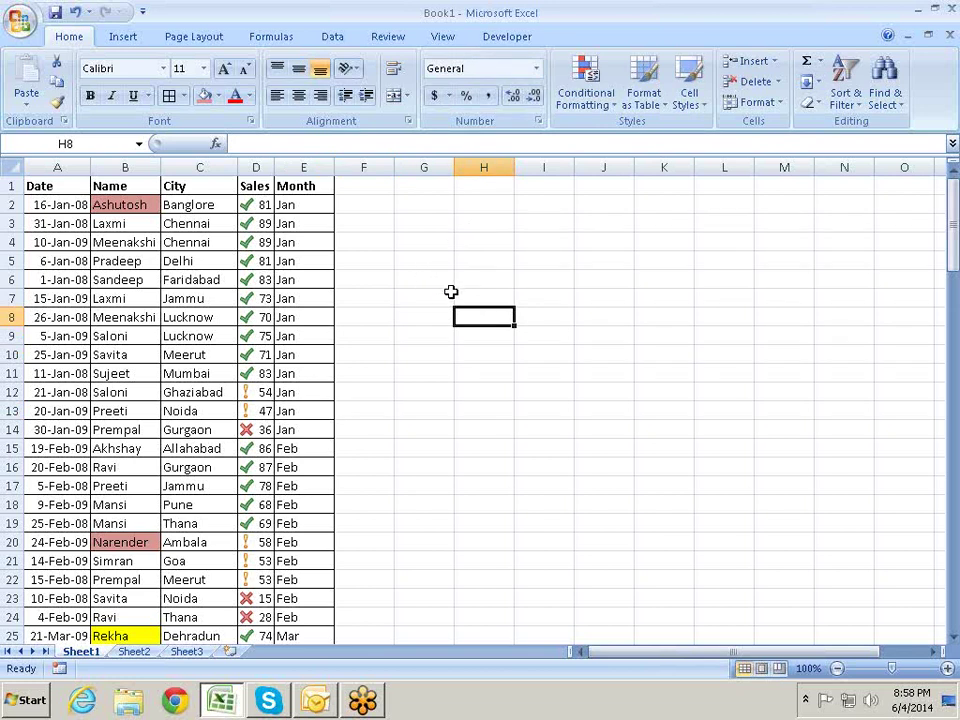
click(199, 264)
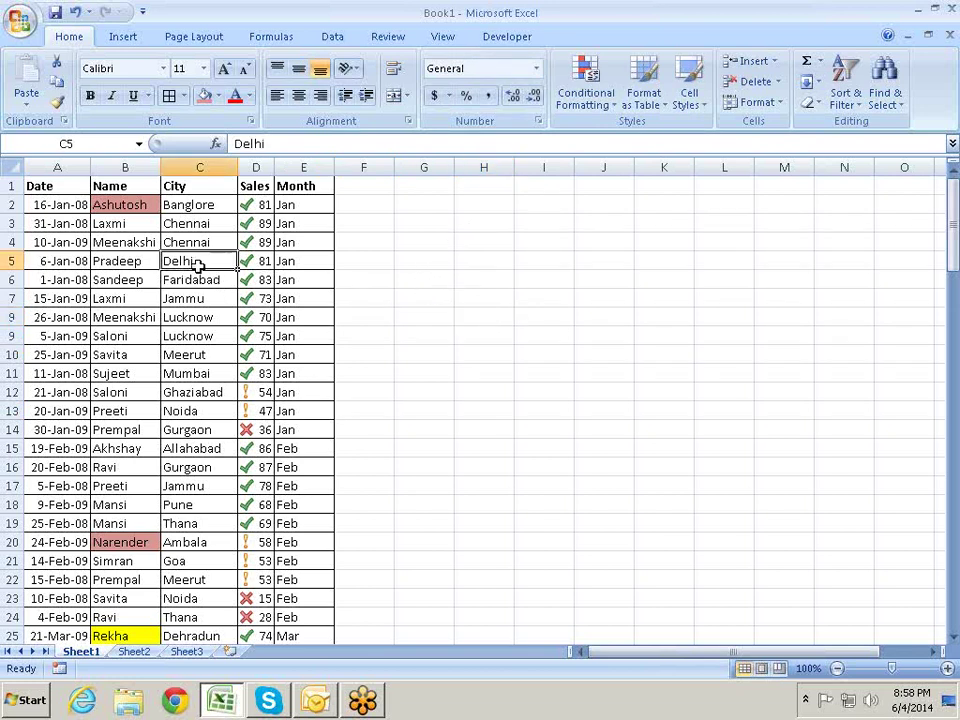
drag(199, 264, 208, 375)
click(531, 296)
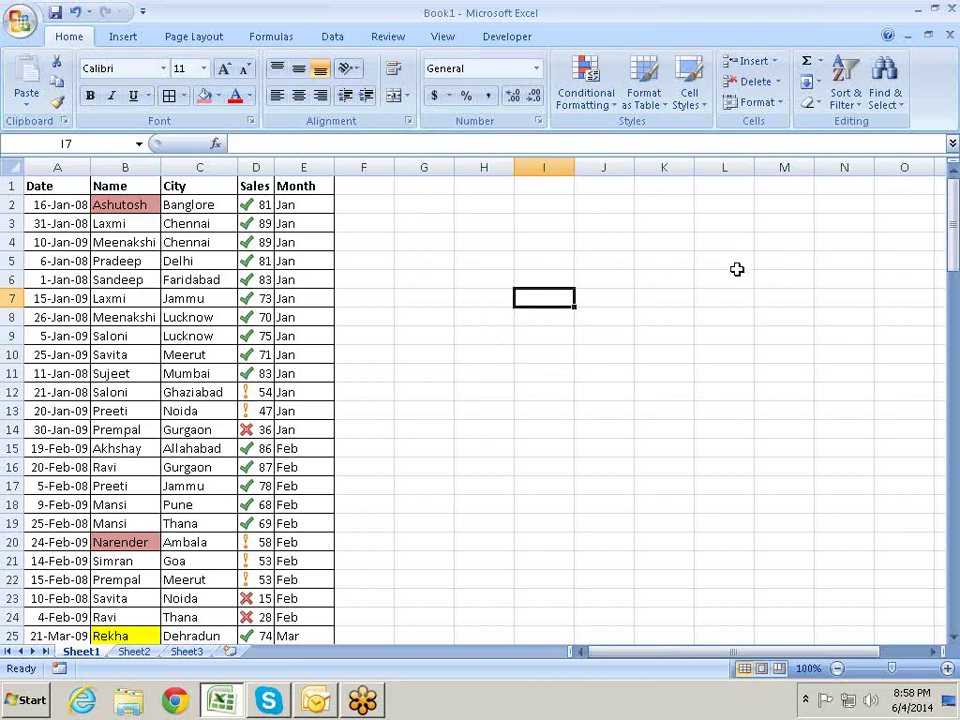
click(200, 298)
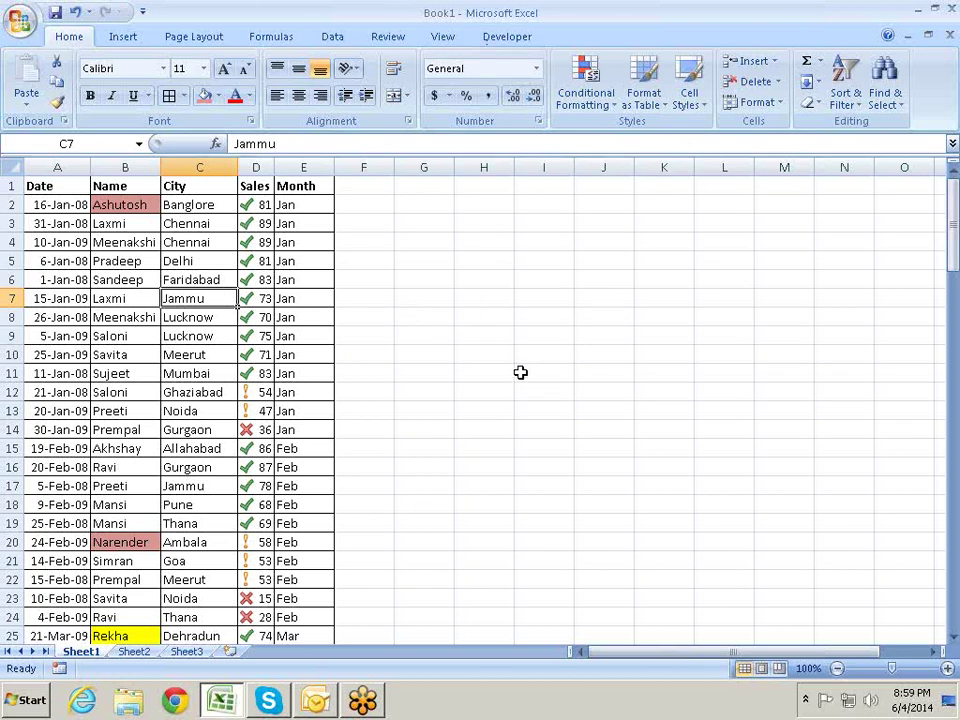
click(433, 379)
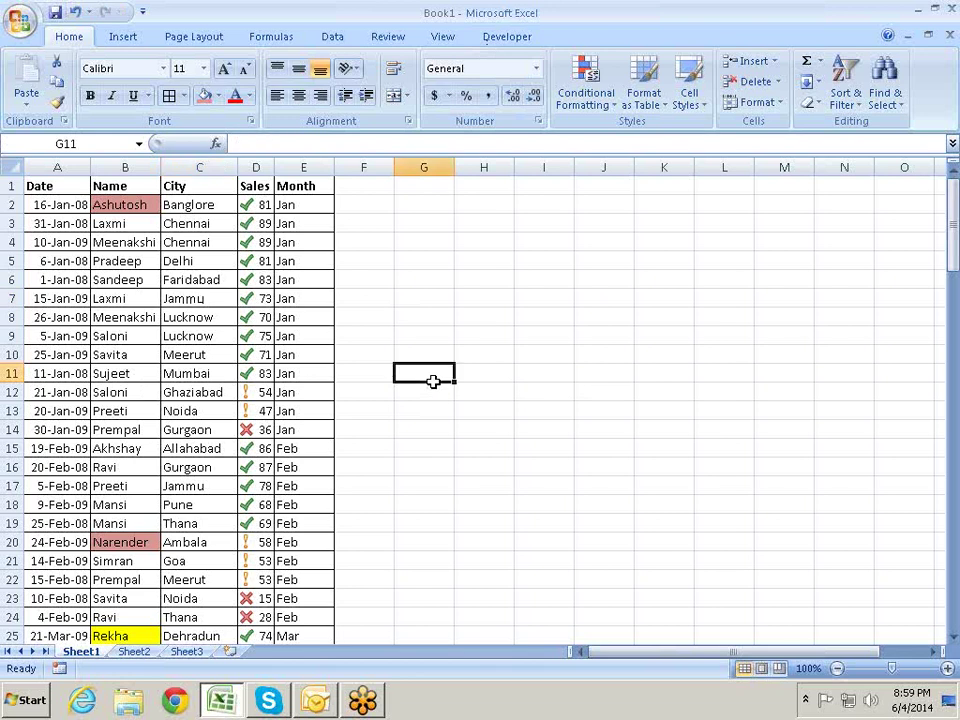
Insert a blank row at row 8 to split the table
right_click(8, 318)
click(110, 417)
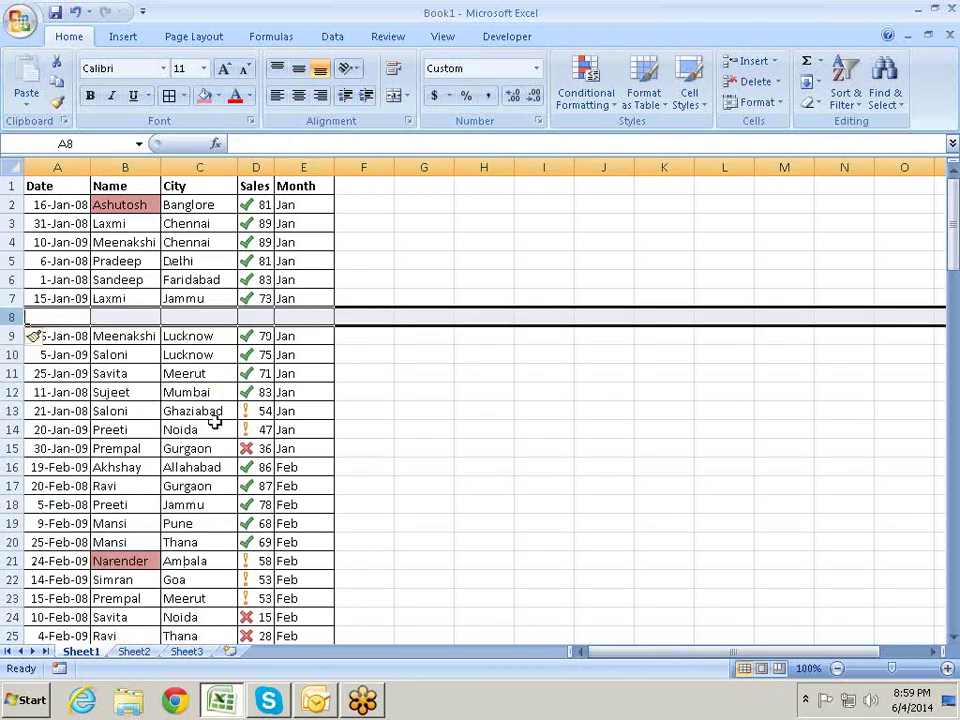
click(478, 422)
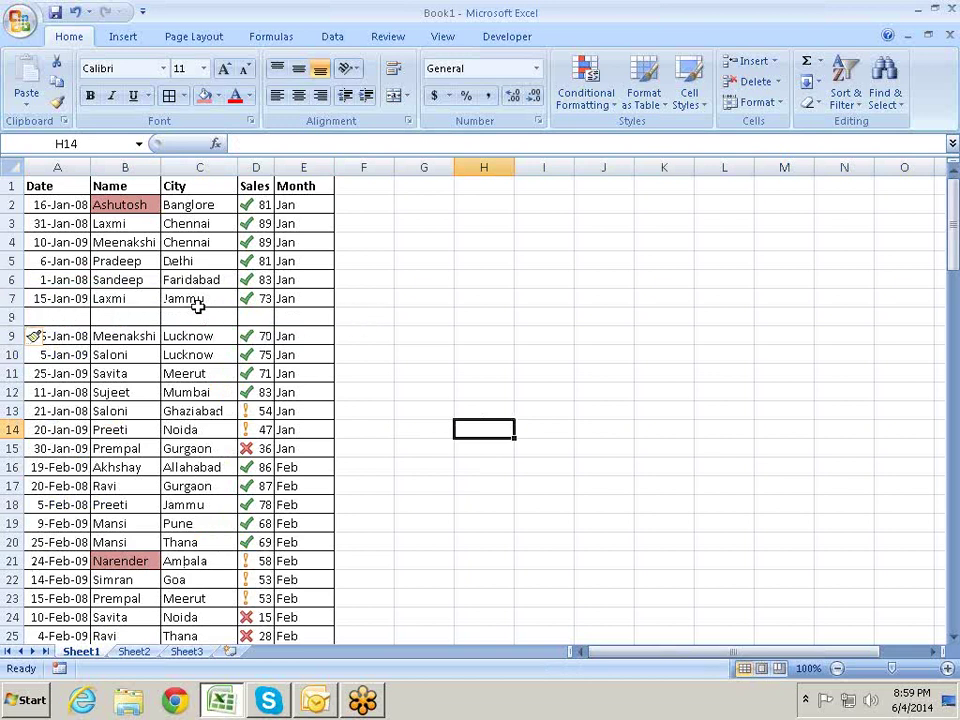
Select cell A4 in the top block and open the Sort dialog
click(65, 242)
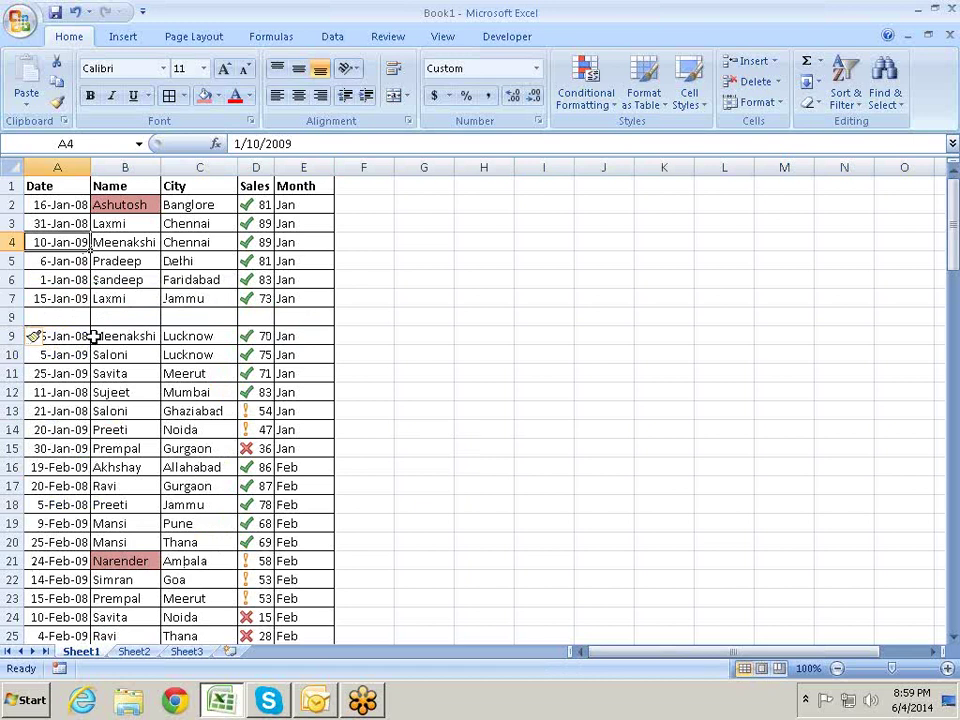
key(alt+d)
key(s)
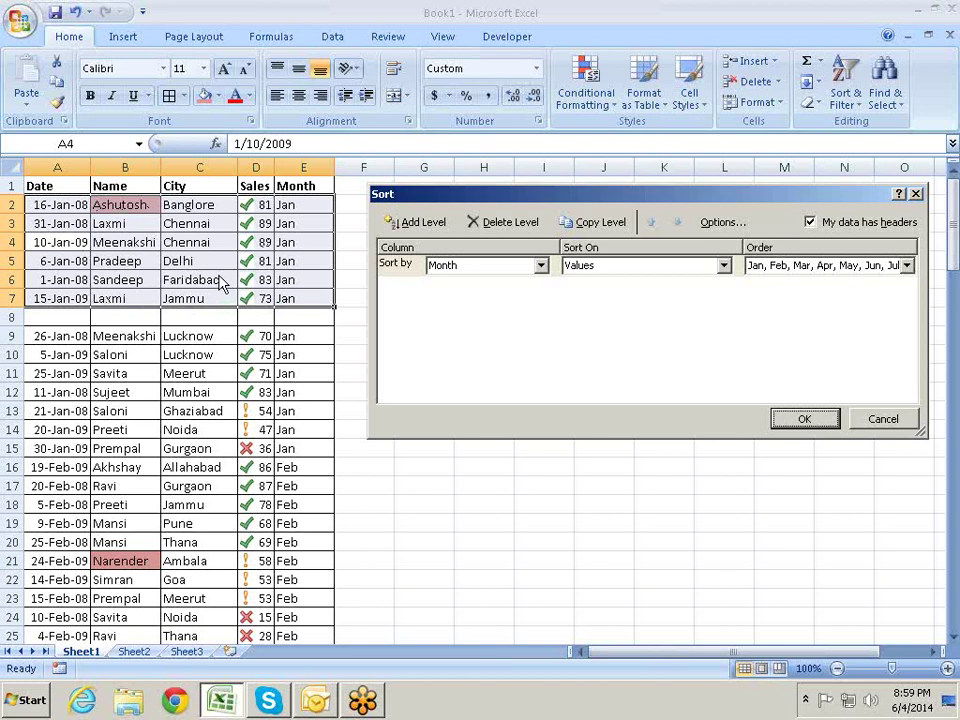
Sort rows 2–7 by Date on cell values, Oldest to Newest
click(538, 266)
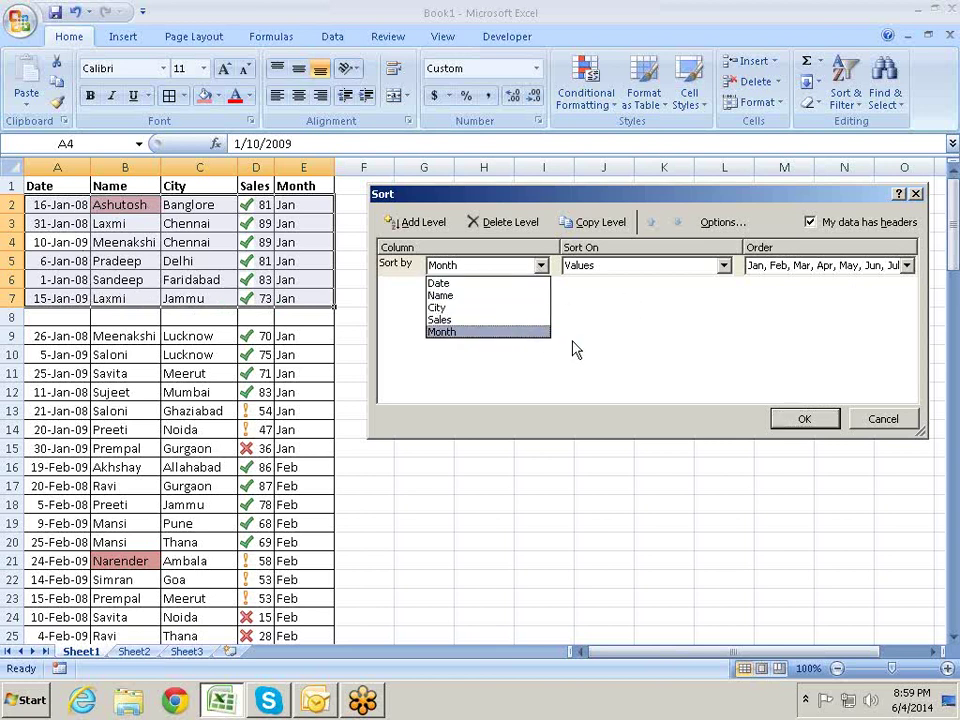
click(470, 285)
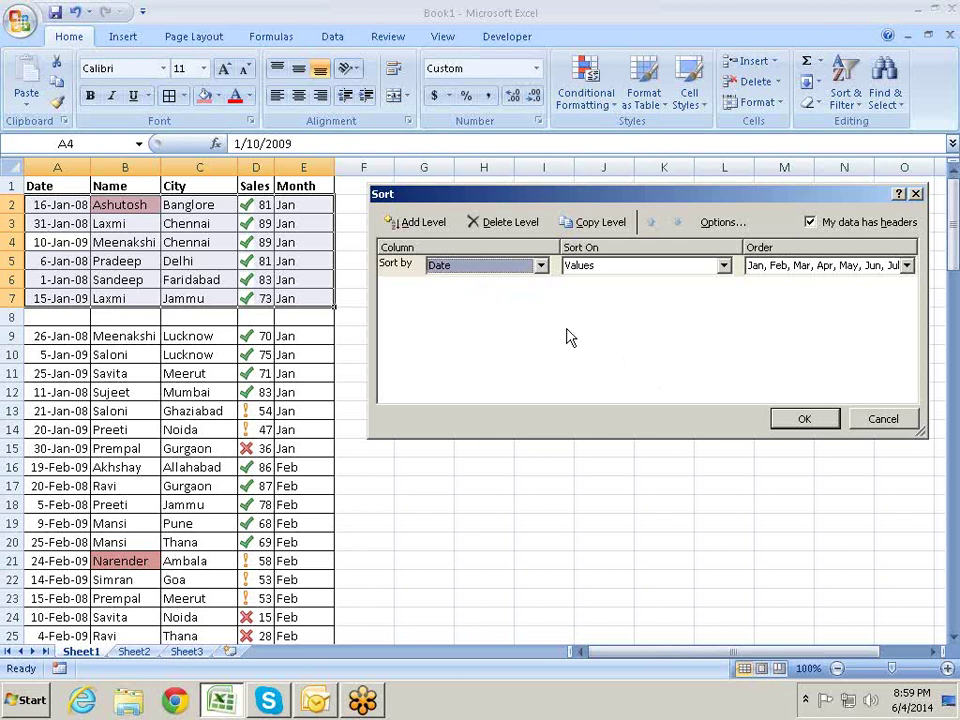
click(723, 266)
click(737, 284)
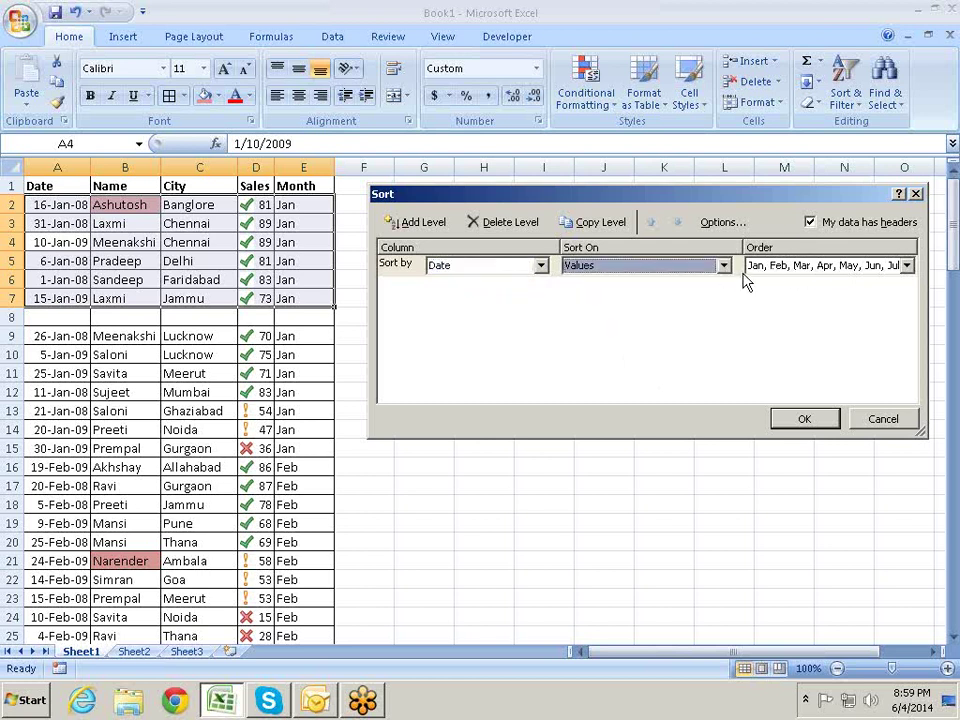
click(723, 266)
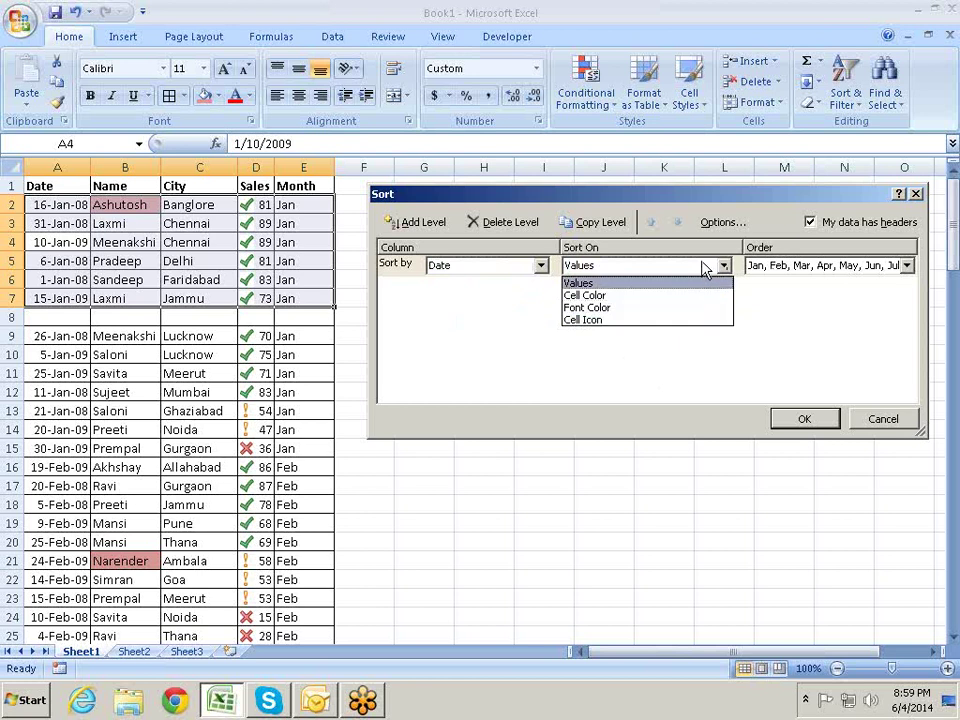
click(715, 283)
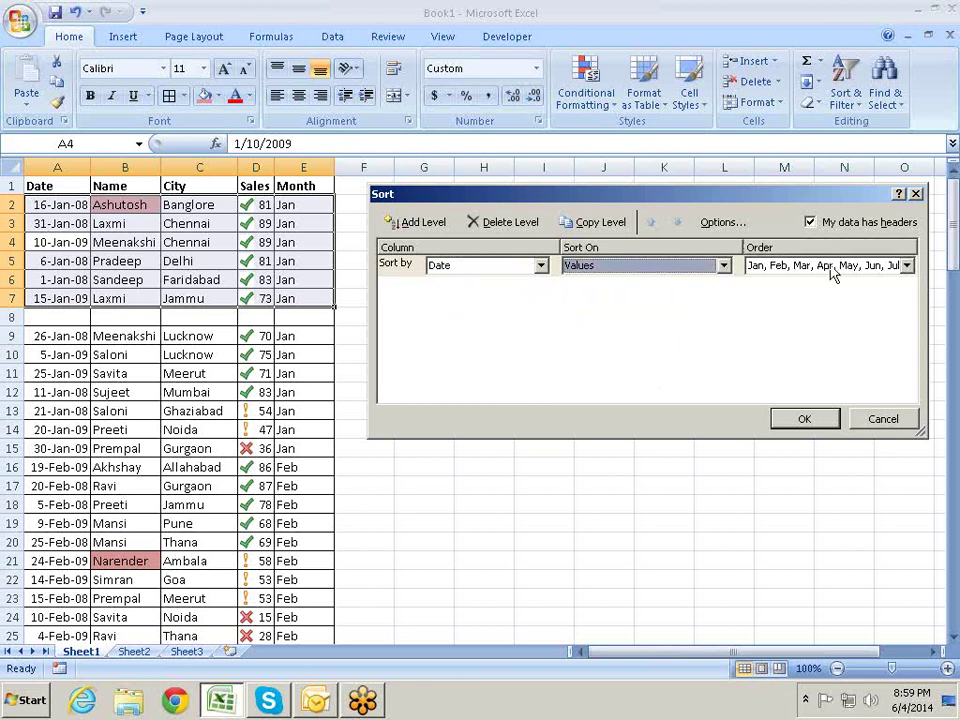
click(830, 267)
click(793, 286)
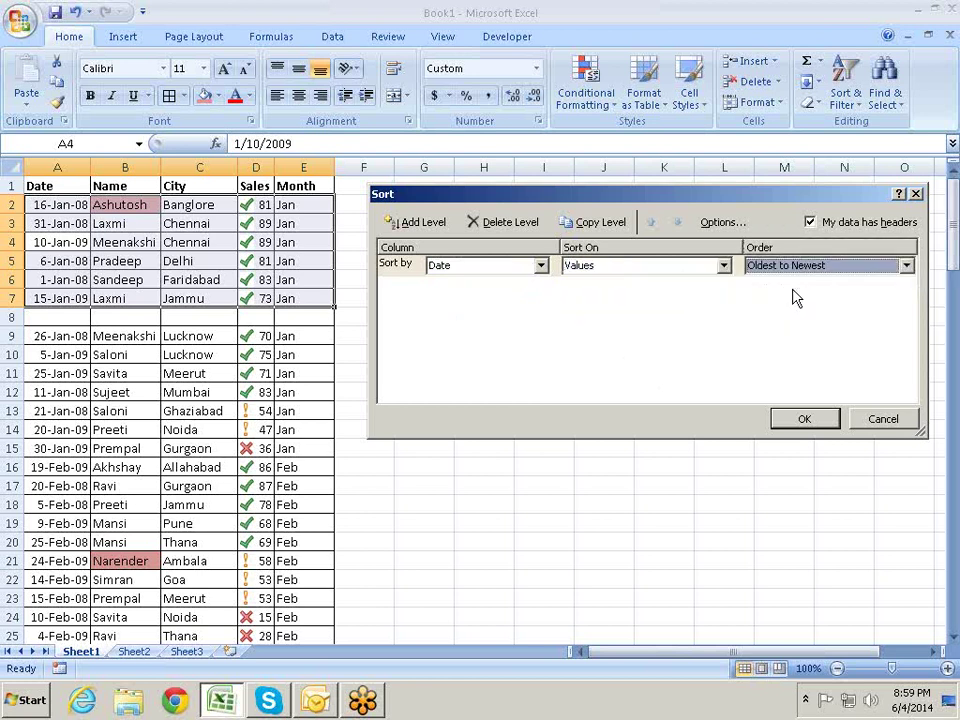
click(811, 419)
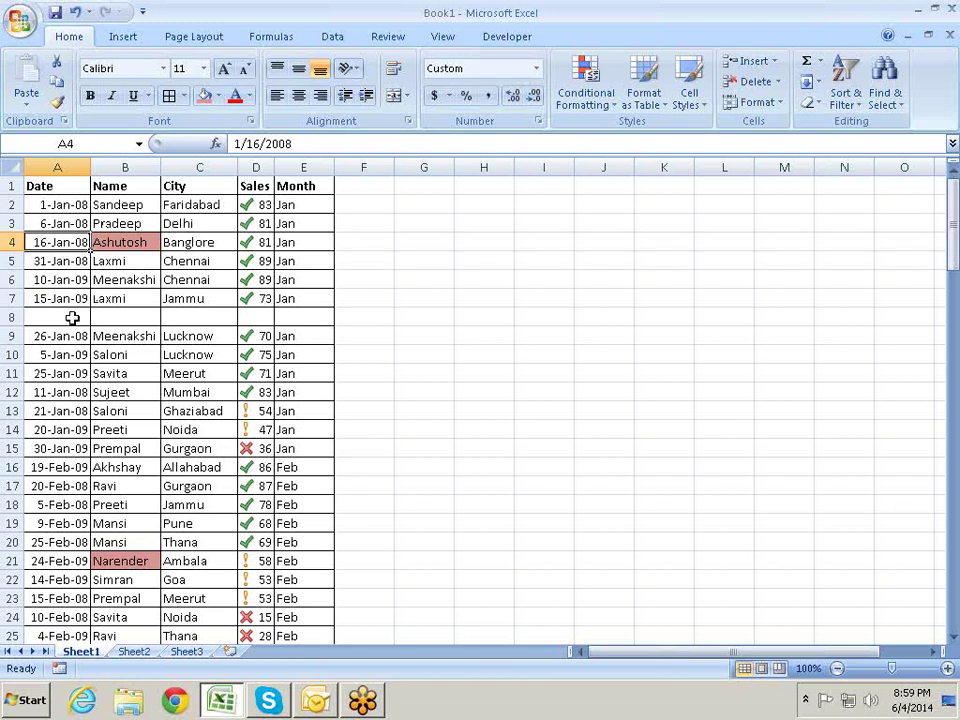
click(73, 316)
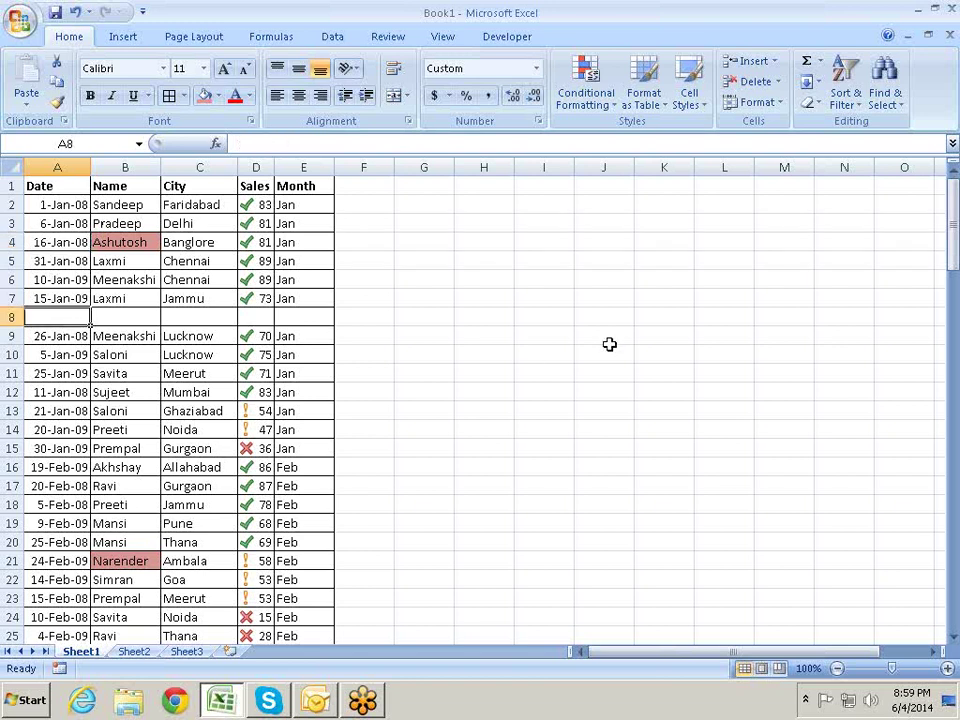
Copy the 26-Jan-08 date from A9 into the blank cell A8
key(Down)
key(ctrl+c)
key(Up)
key(Up)
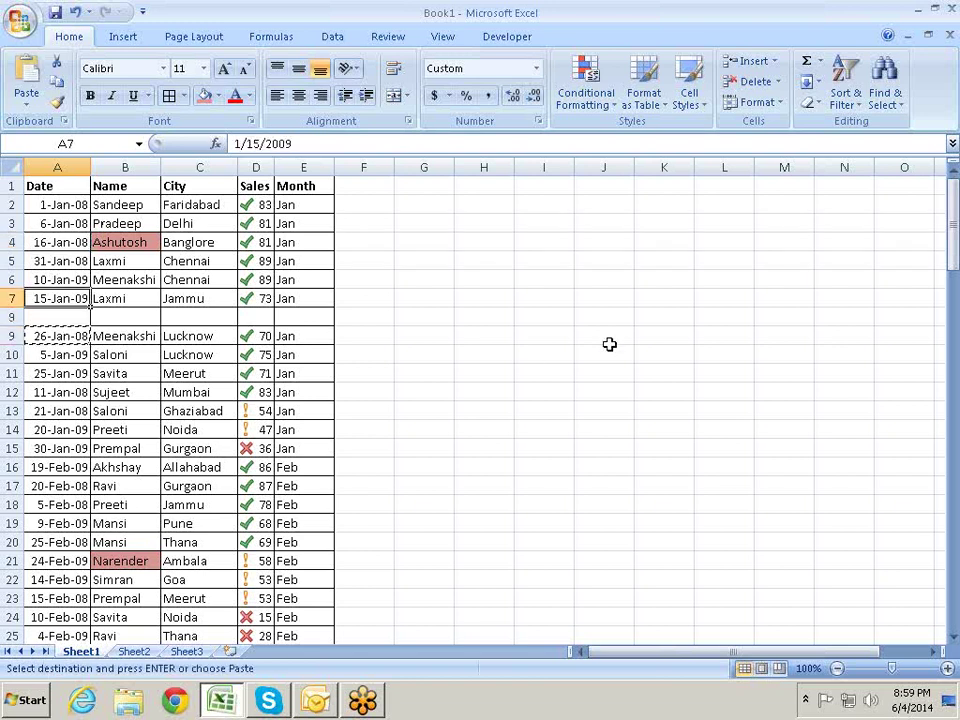
key(Down)
key(Return)
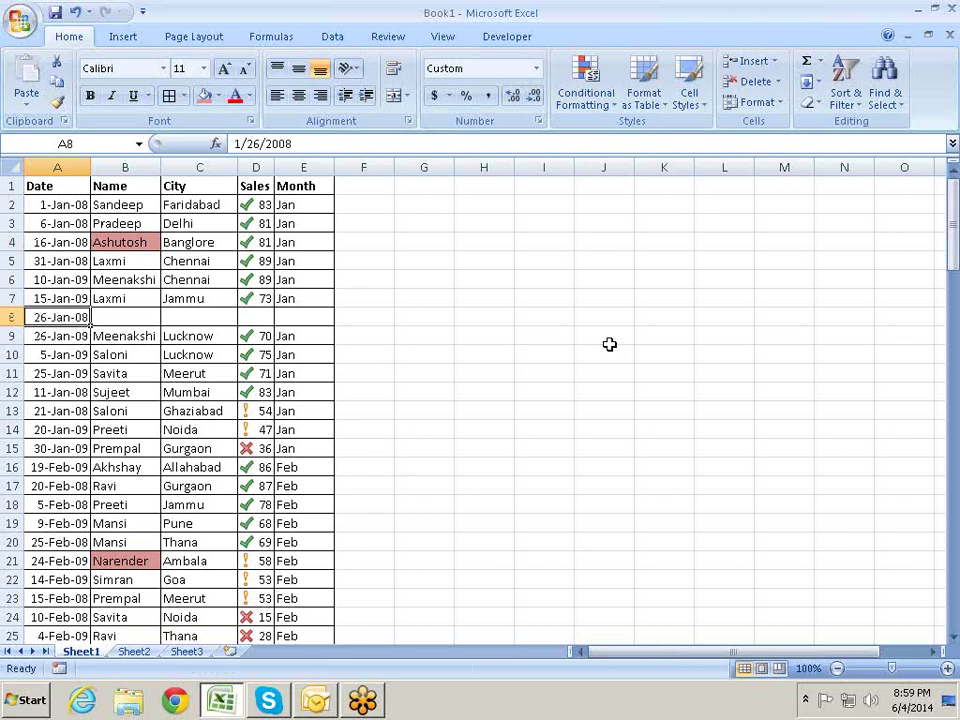
key(Right)
key(Right)
key(Right)
key(Right)
key(Left)
key(Left)
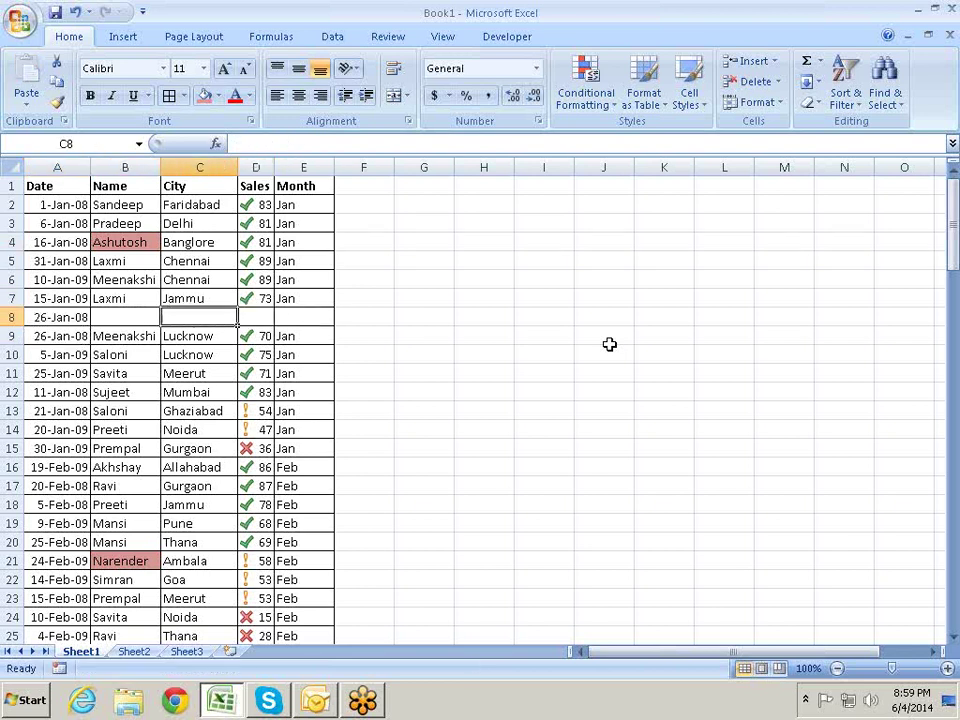
key(Left)
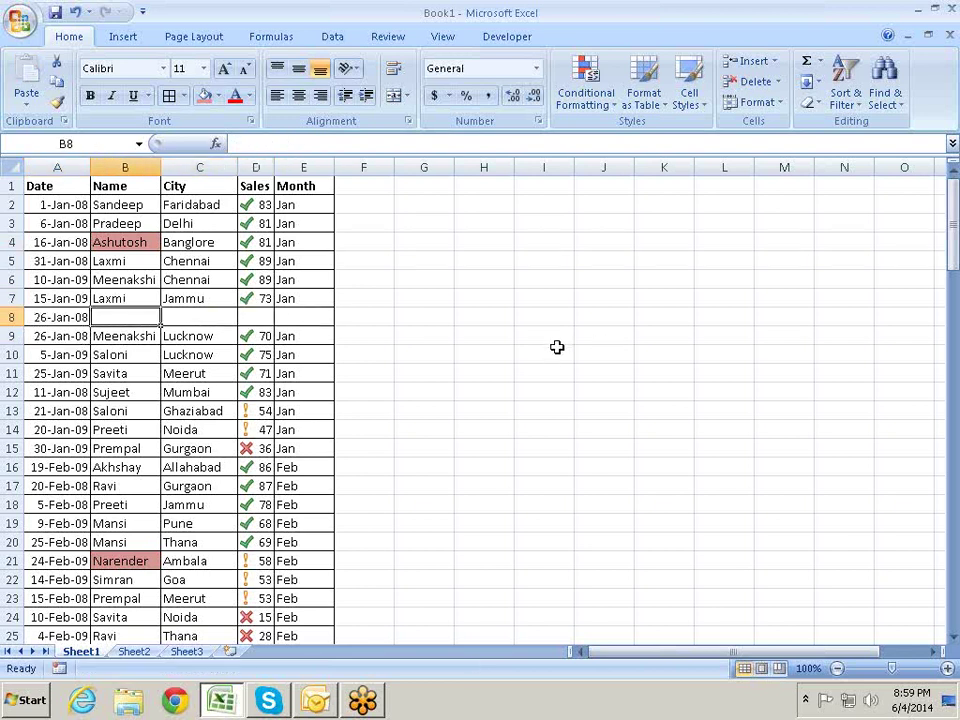
Move back into the top block and reopen the Sort dialog
key(Up)
key(Up)
key(alt+d)
key(s)
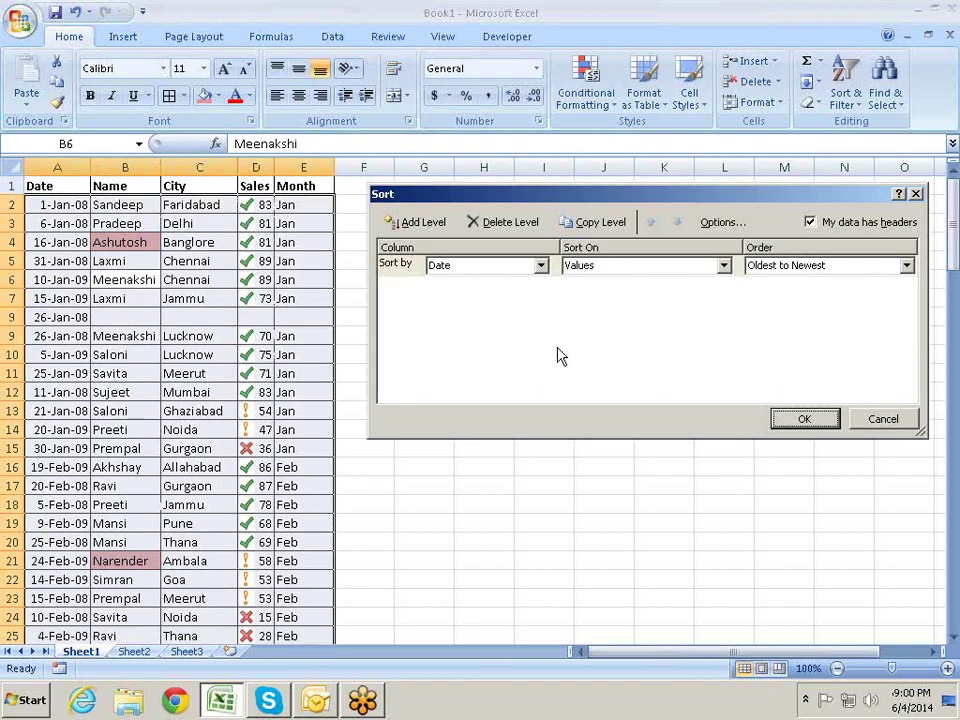
Cancel the sort and clear rows 8 and 19, removing the 9-Feb-09 Pune record
key(Escape)
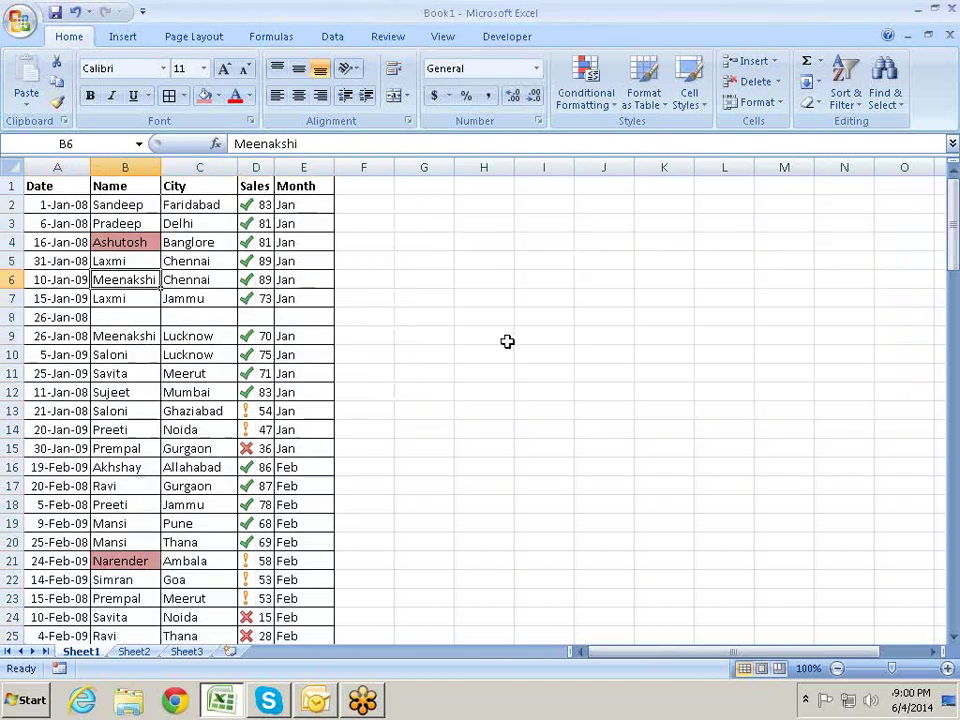
click(7, 317)
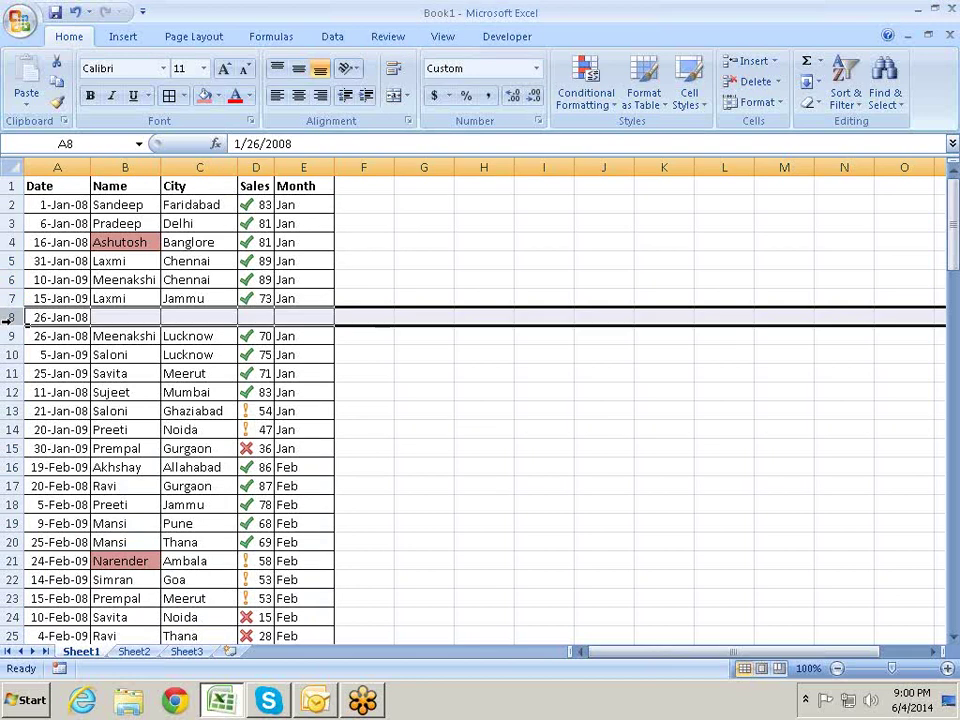
key(Delete)
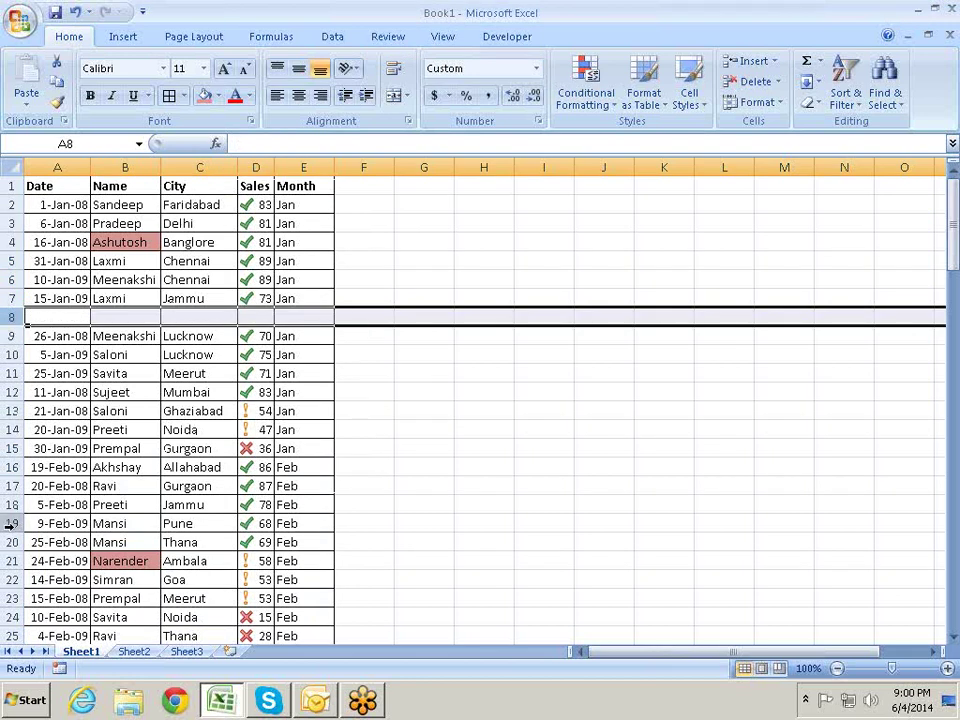
click(9, 523)
key(Delete)
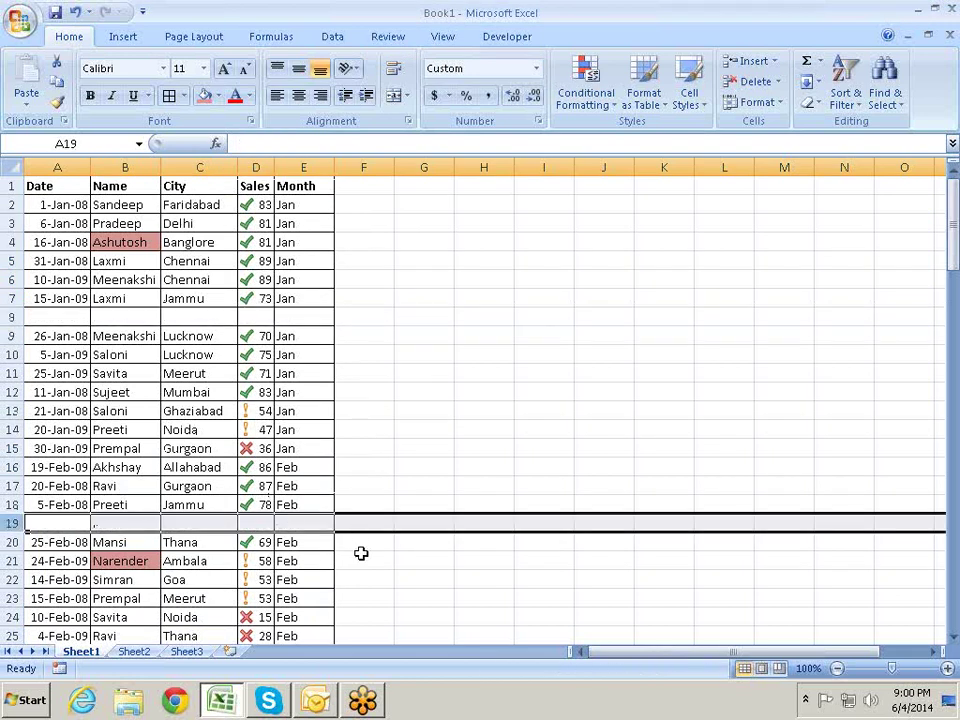
click(362, 556)
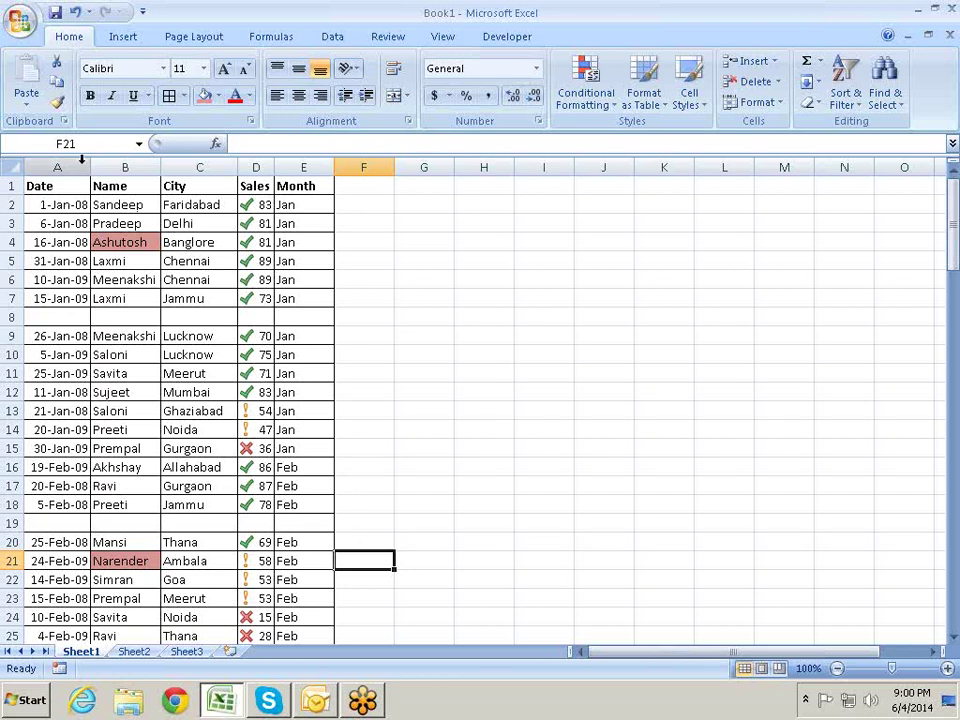
Select A1:E121 and sort it by Date values, Oldest to Newest
mouse_move(62, 185)
mouse_down()
mouse_move(311, 417)
mouse_move(280, 712)
mouse_up()
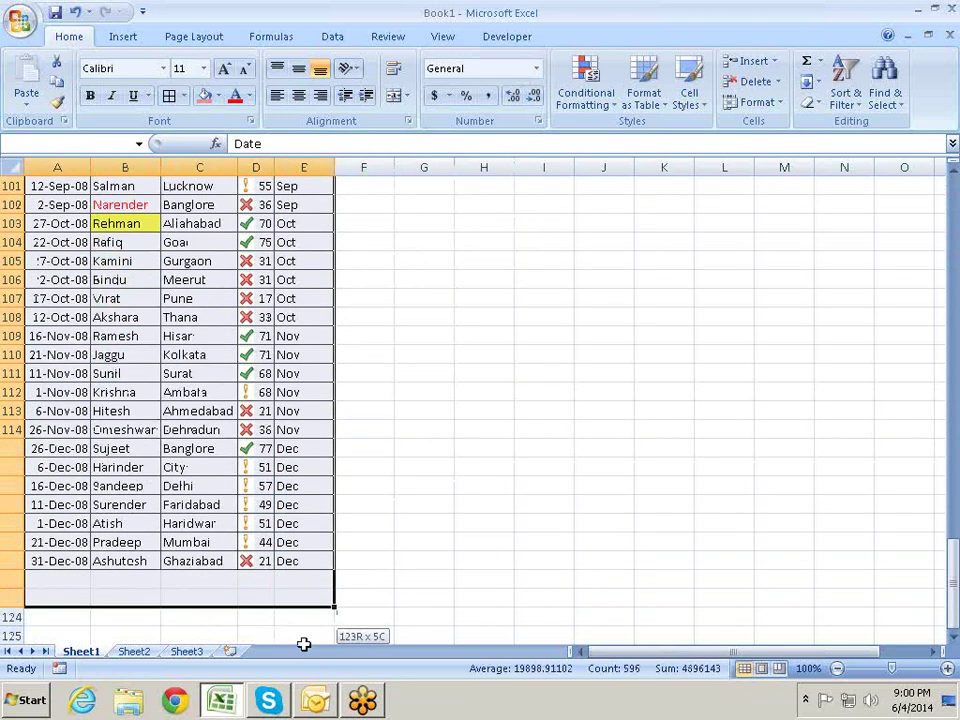
drag(280, 712, 285, 562)
scroll(417, 306, up, 2)
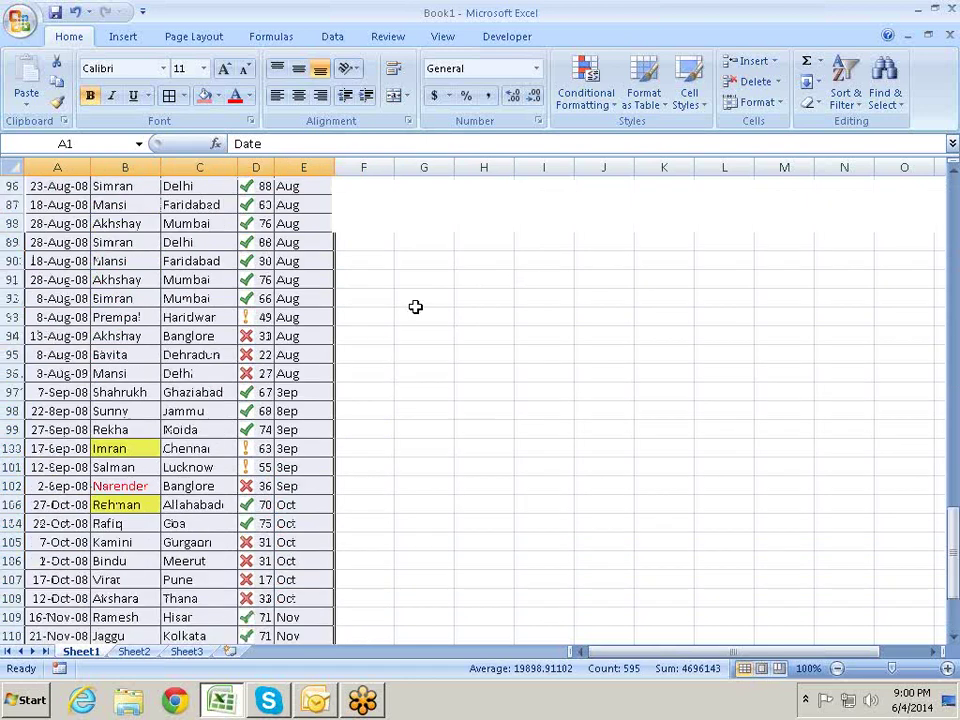
scroll(417, 306, up, 16)
scroll(417, 306, up, 7)
scroll(417, 306, up, 8)
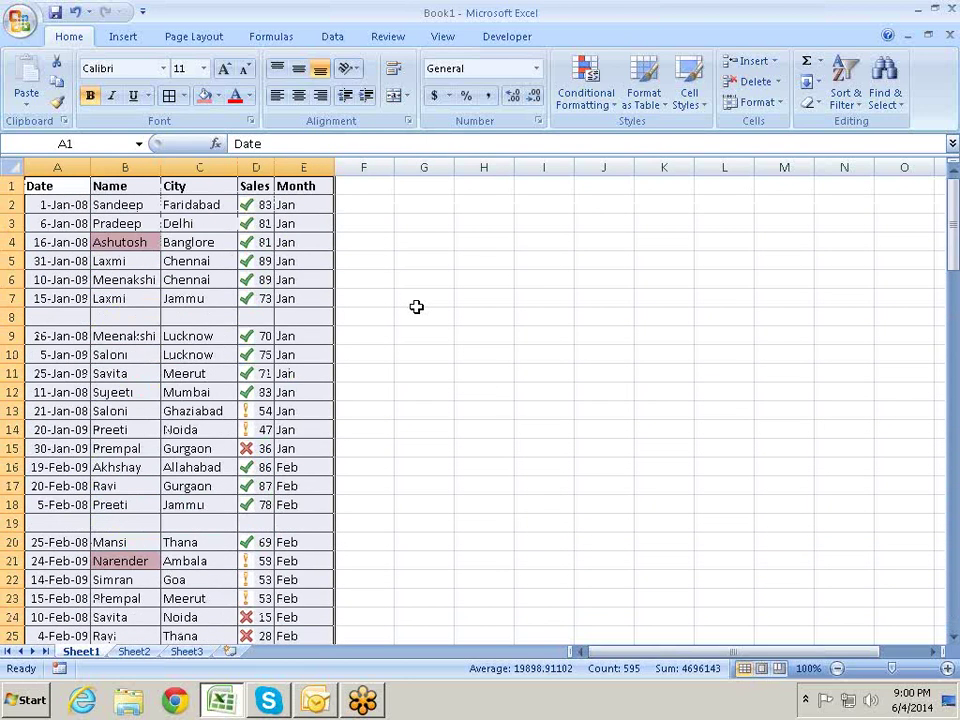
key(alt+d)
key(s)
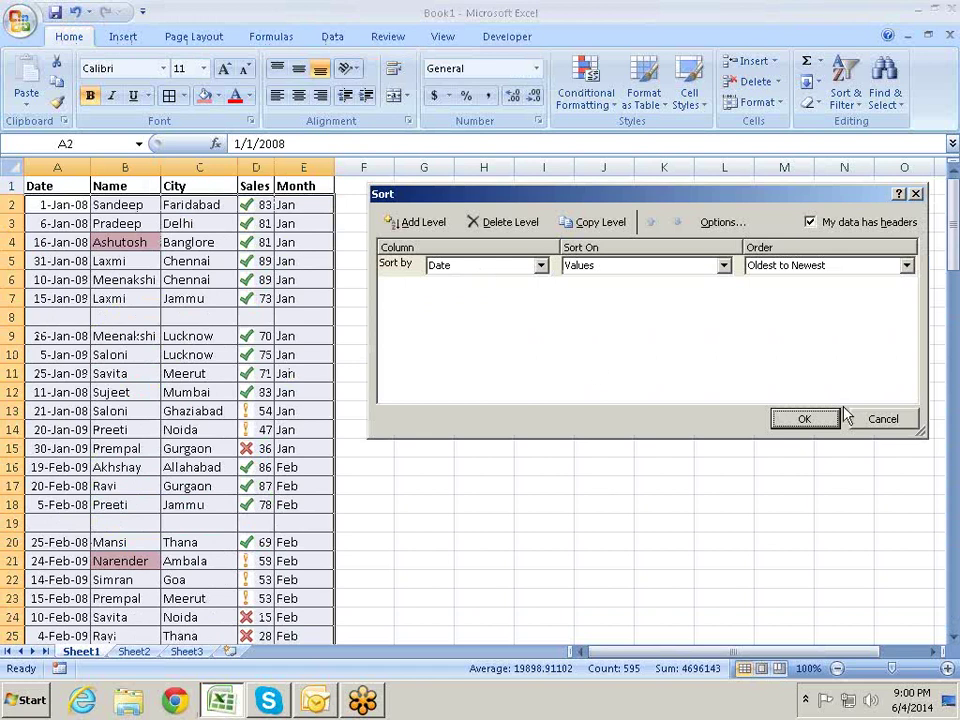
click(815, 419)
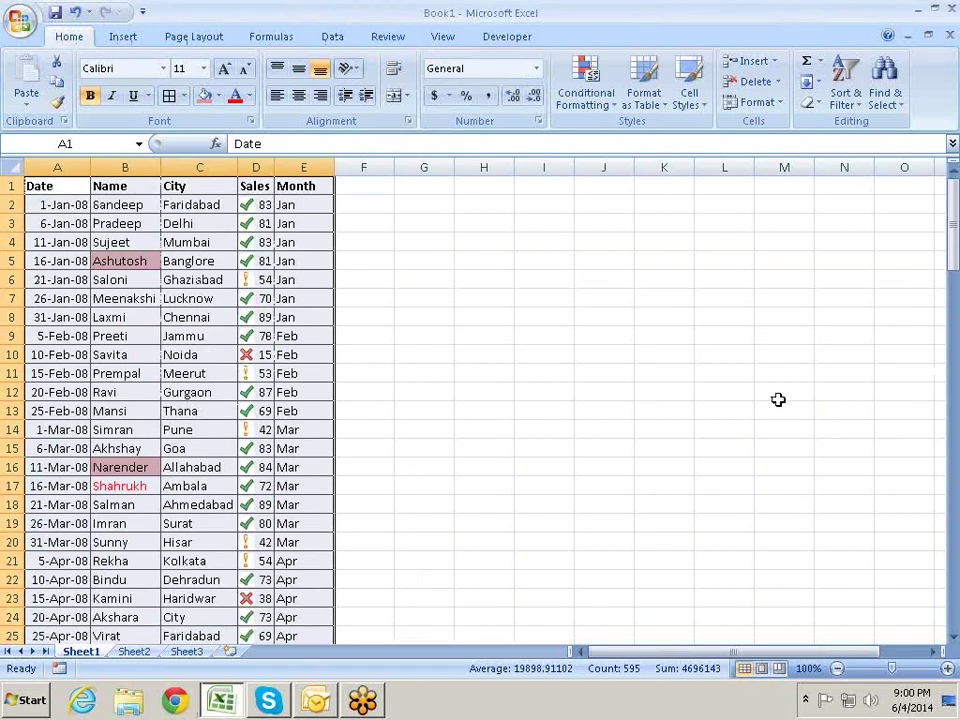
scroll(184, 318, down, 20)
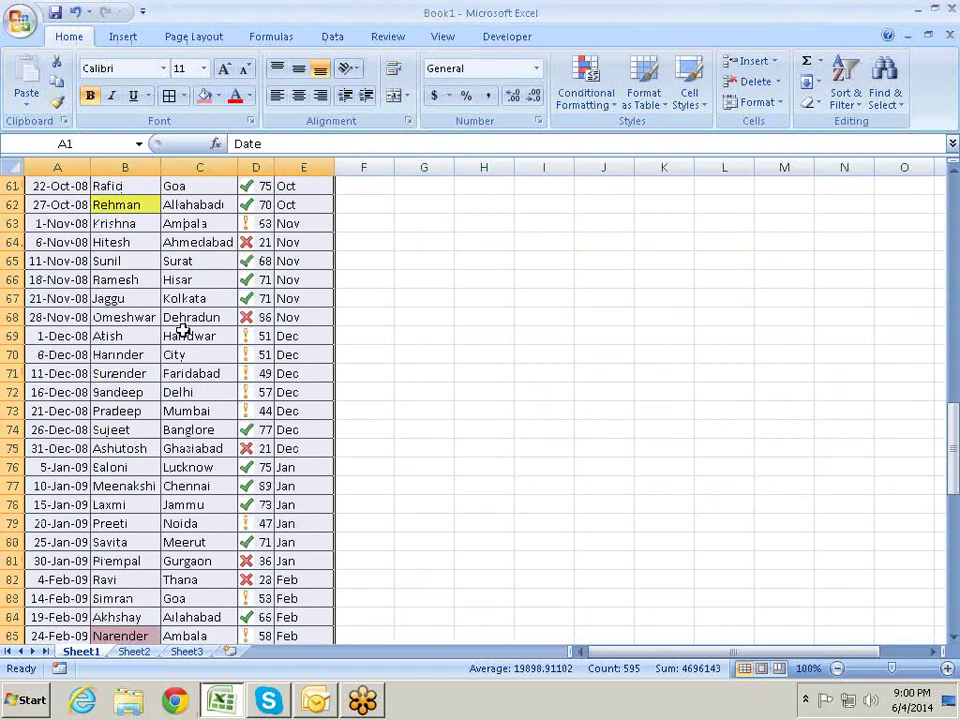
scroll(185, 329, down, 8)
scroll(186, 331, down, 7)
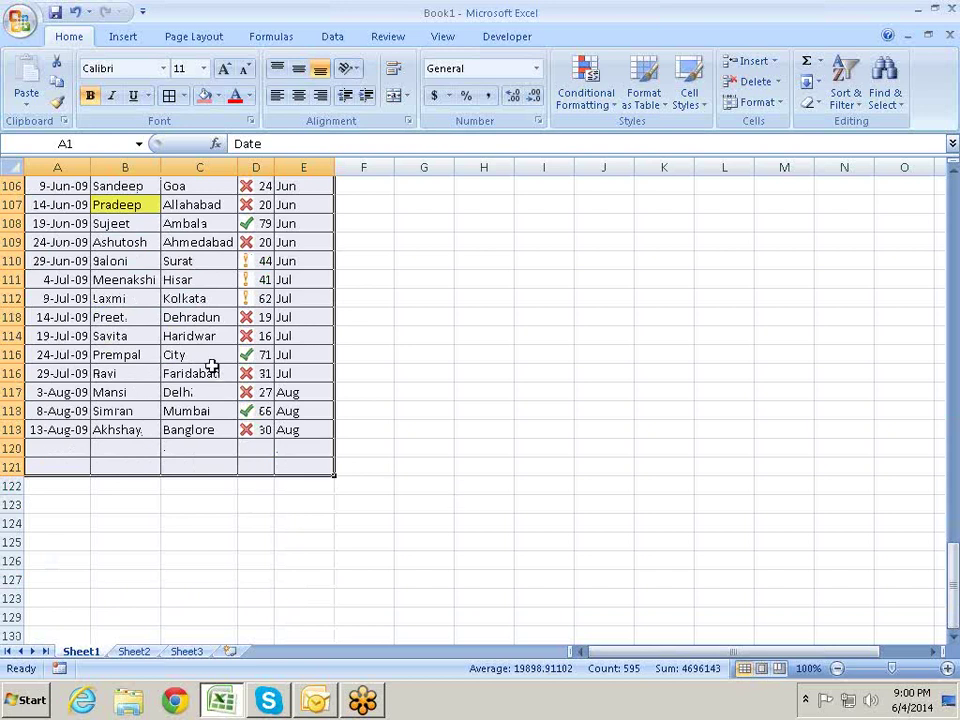
scroll(212, 366, up, 2)
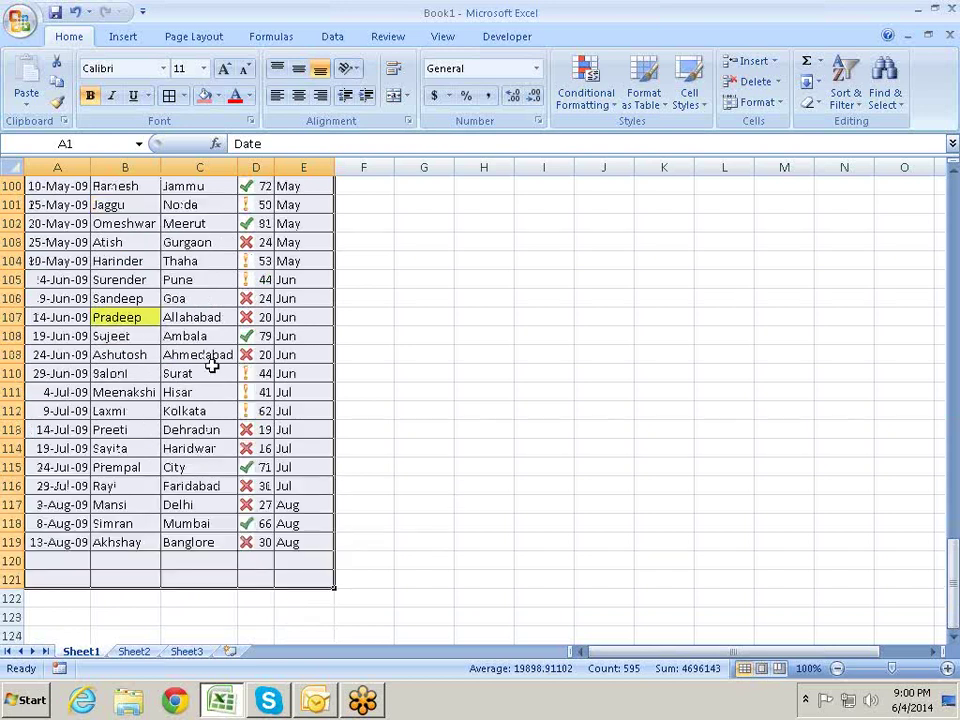
scroll(212, 366, up, 8)
scroll(212, 366, up, 7)
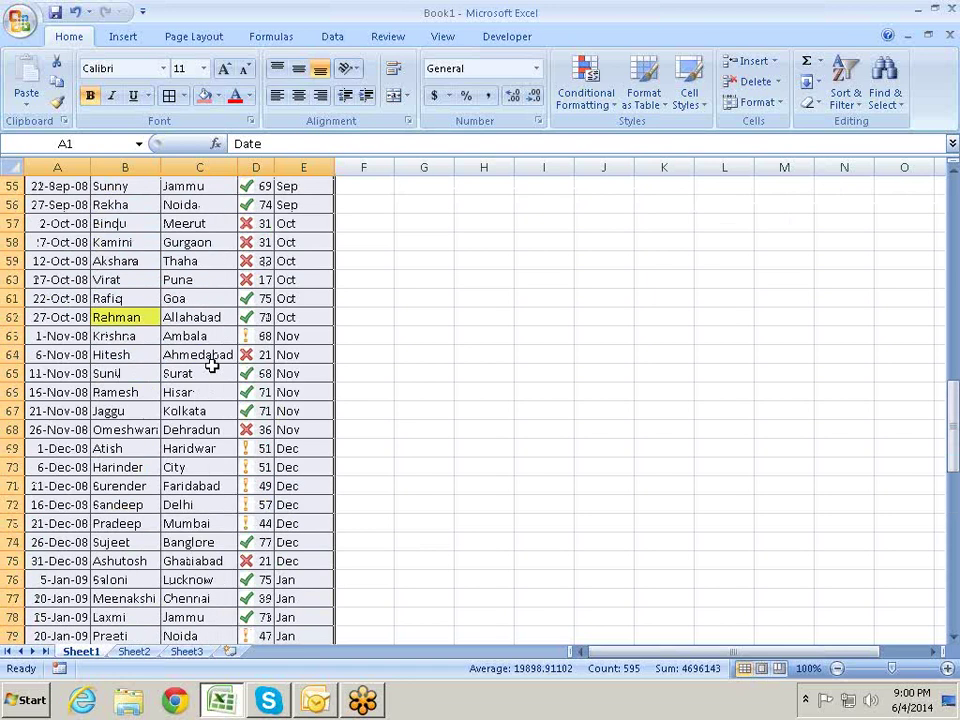
scroll(212, 366, up, 8)
scroll(212, 366, up, 8)
scroll(212, 366, up, 2)
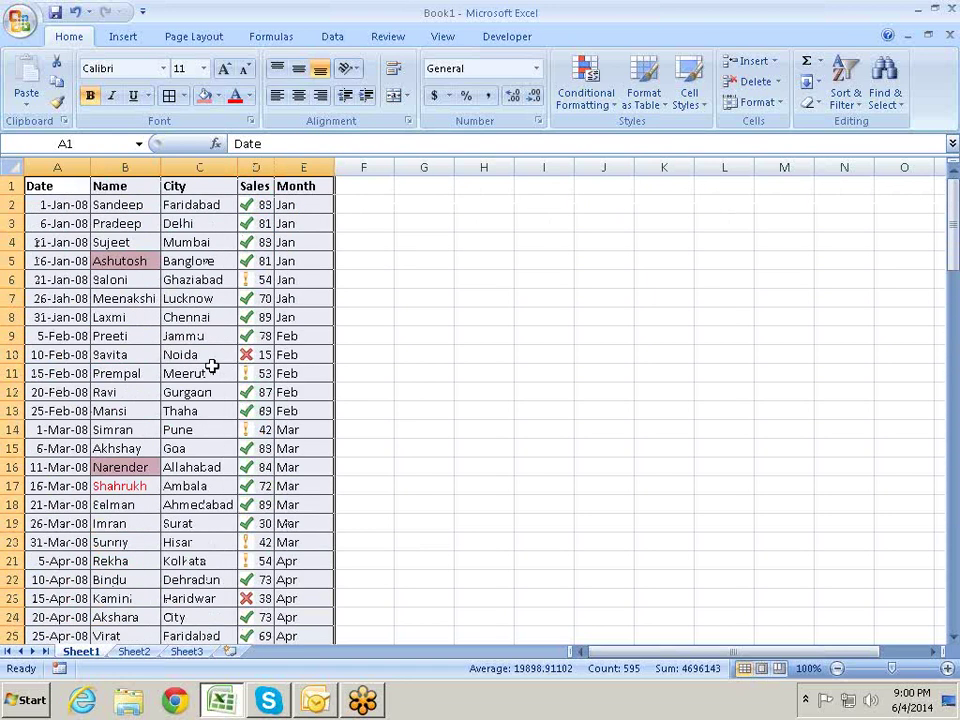
click(604, 354)
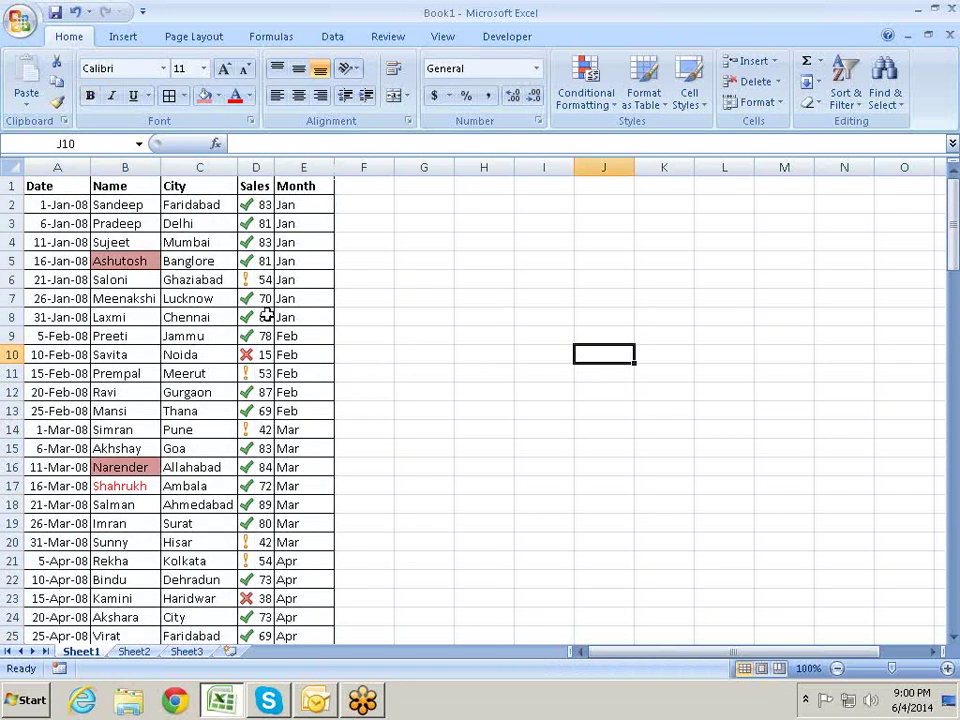
key(alt)
key(d)
key(s)
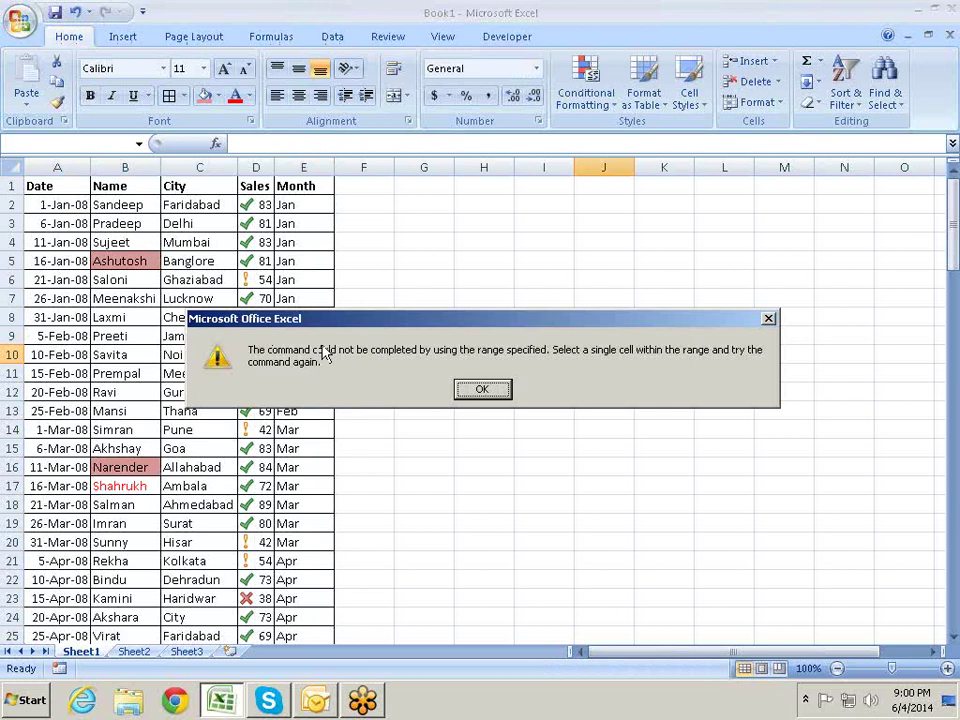
key(Return)
click(157, 336)
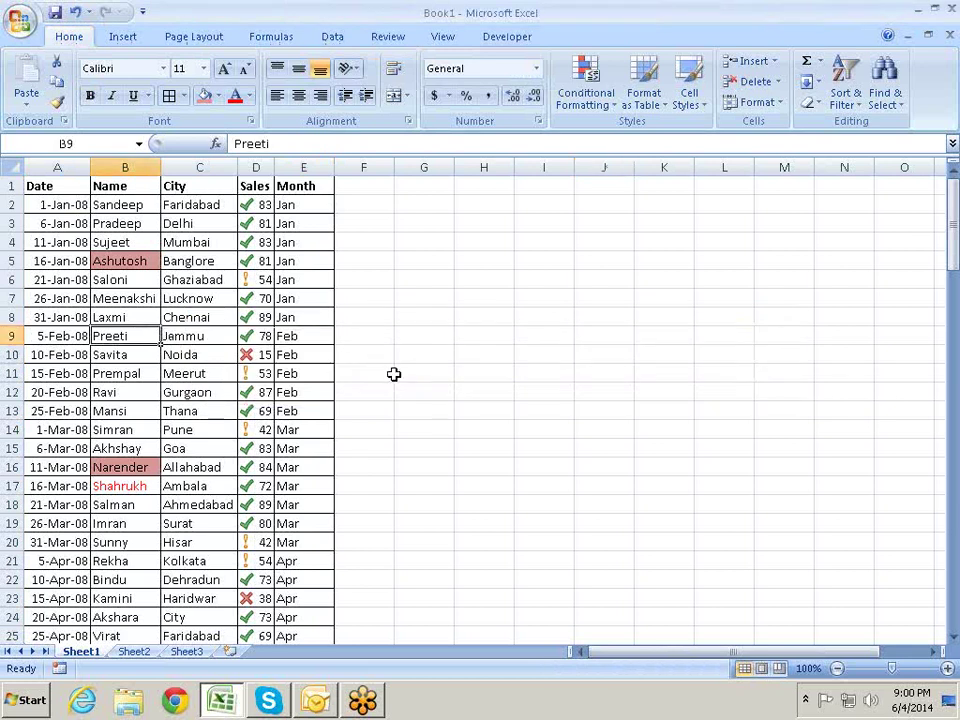
key(alt+d)
key(s)
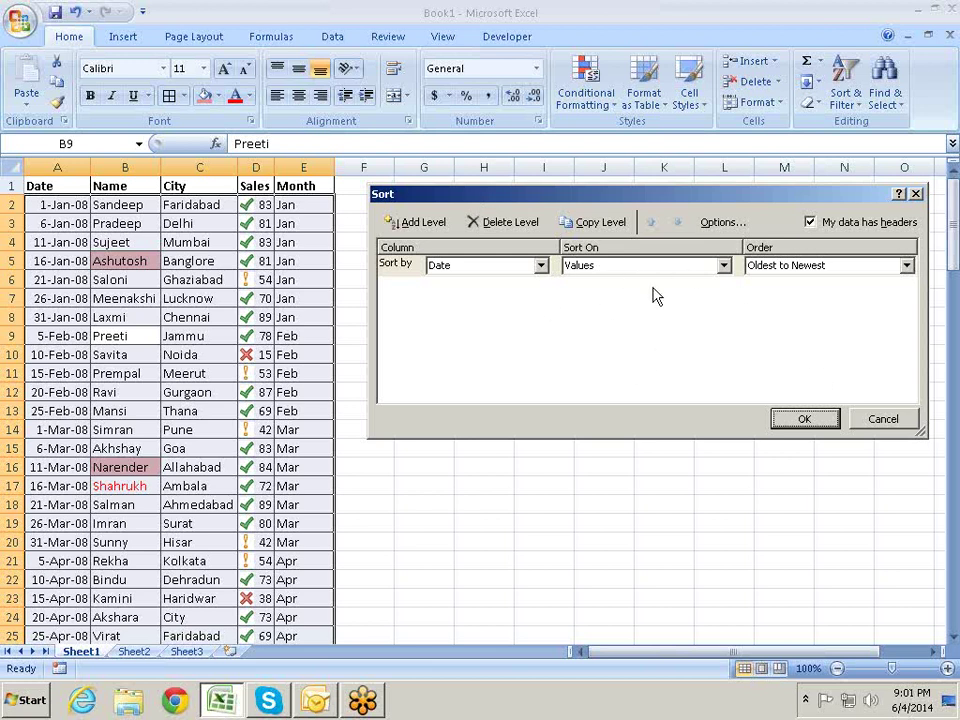
key(Escape)
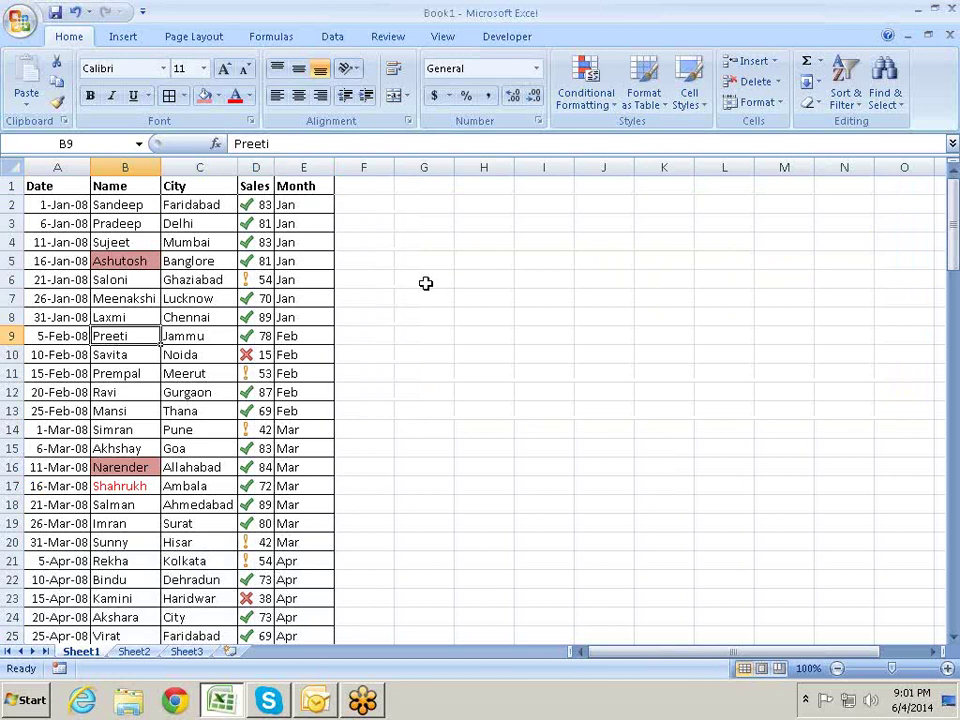
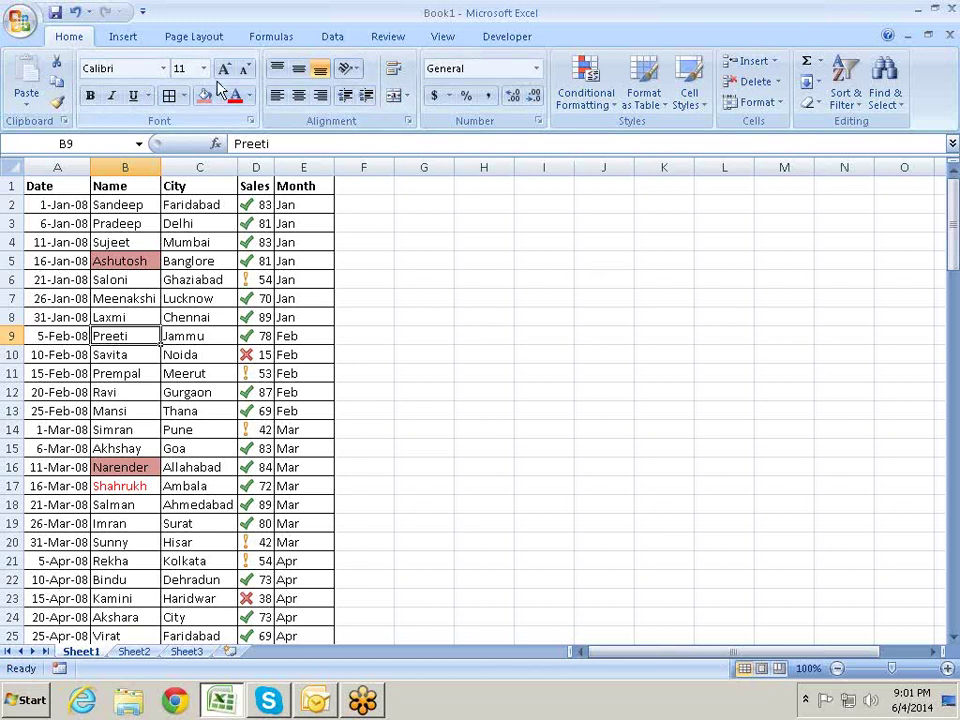
Open Excel Options, close it unchanged, and scroll through the Sheet1 sales records
click(21, 23)
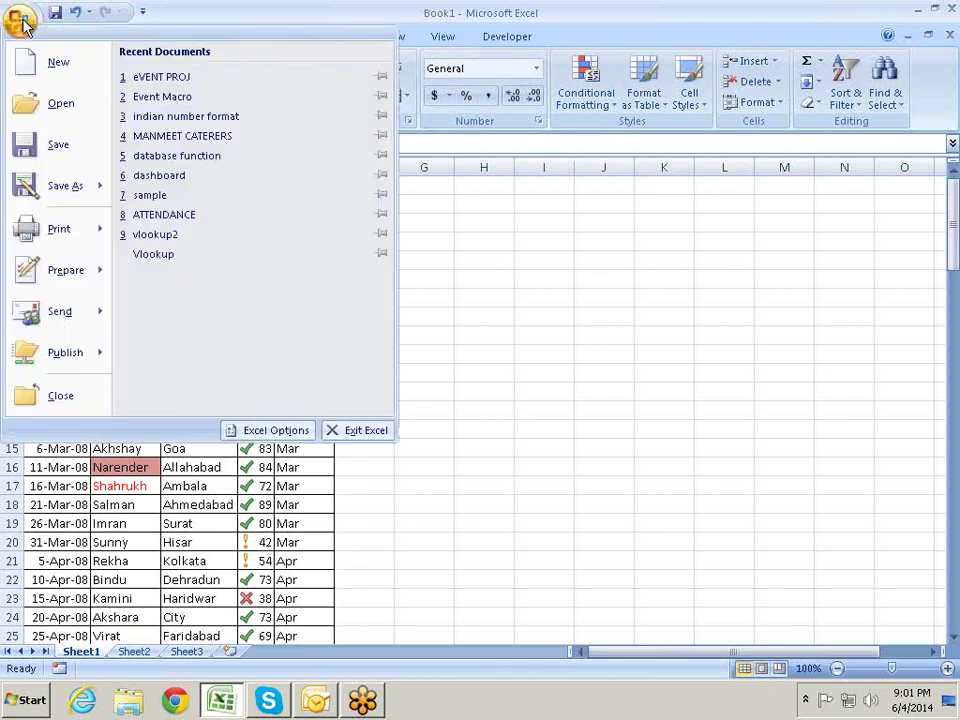
click(260, 429)
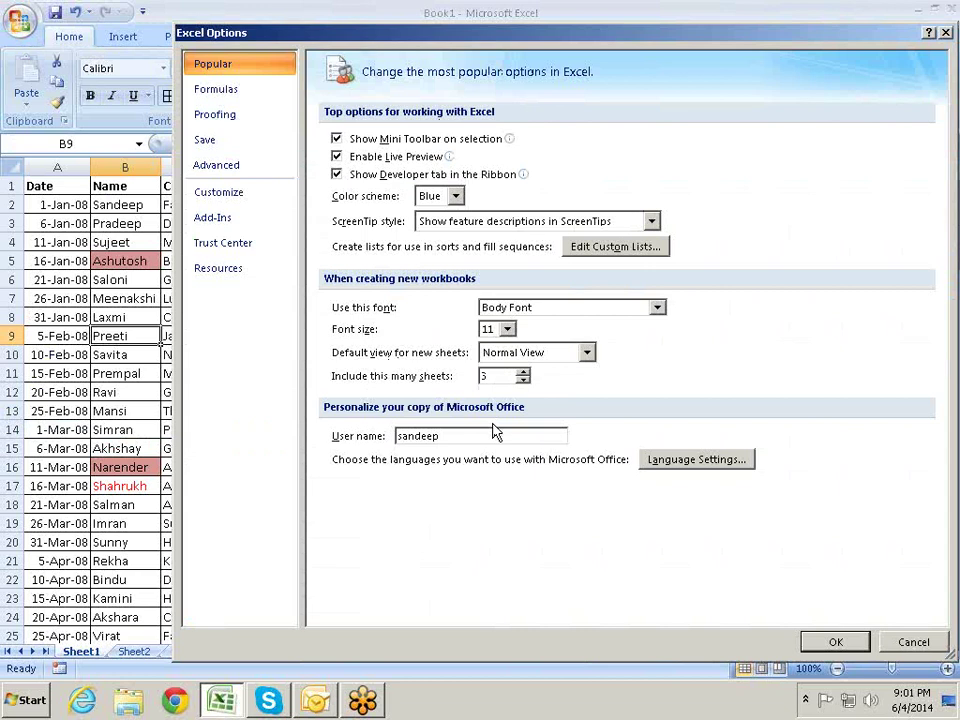
key(Escape)
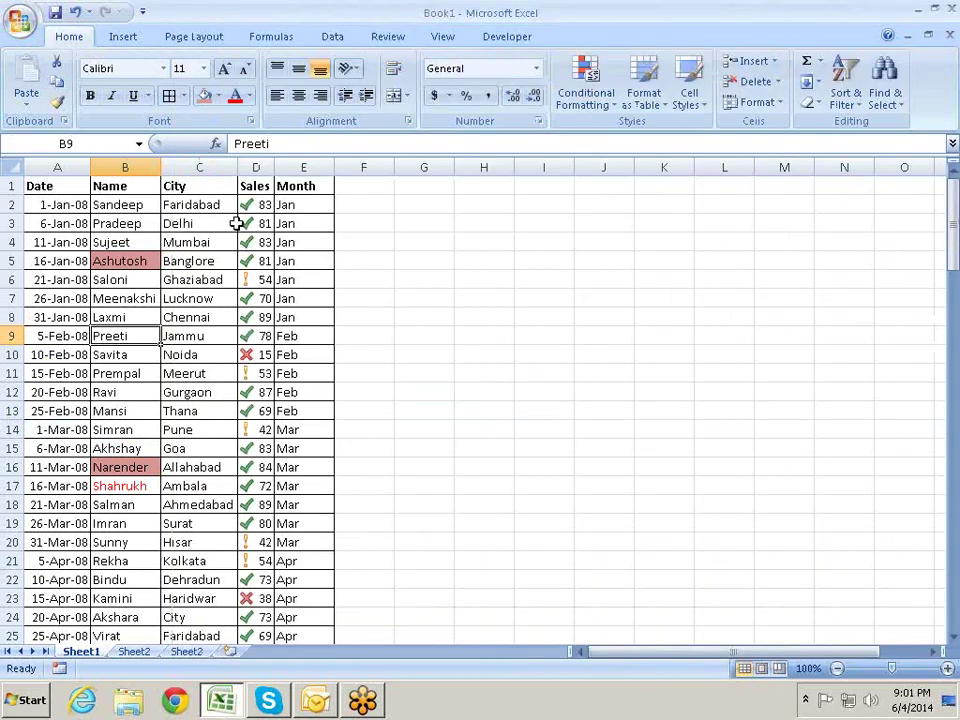
click(412, 313)
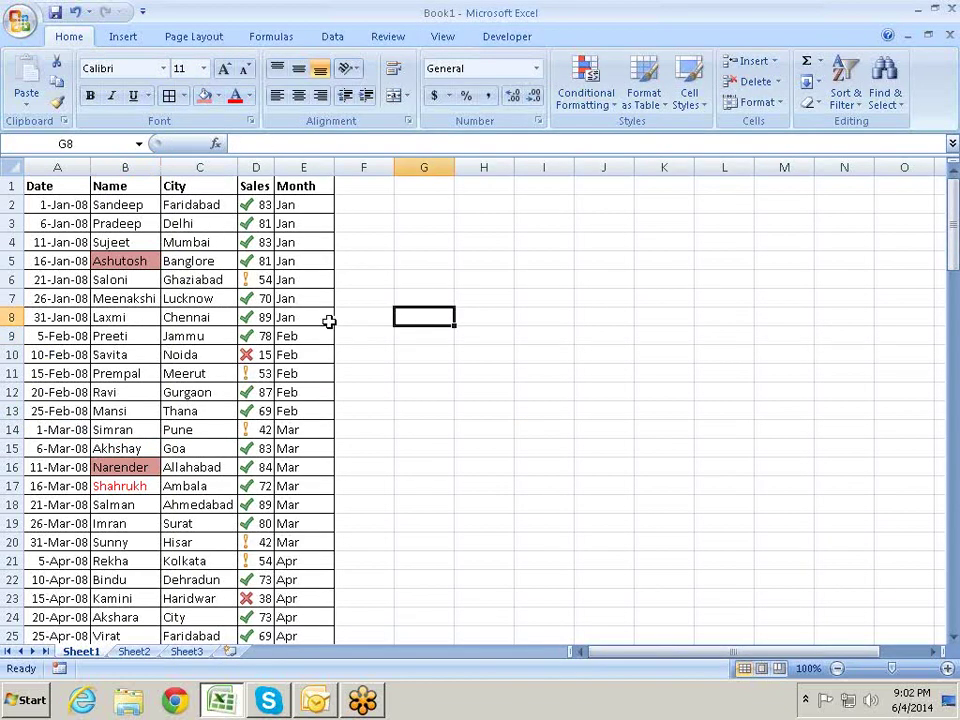
scroll(389, 270, down, 2)
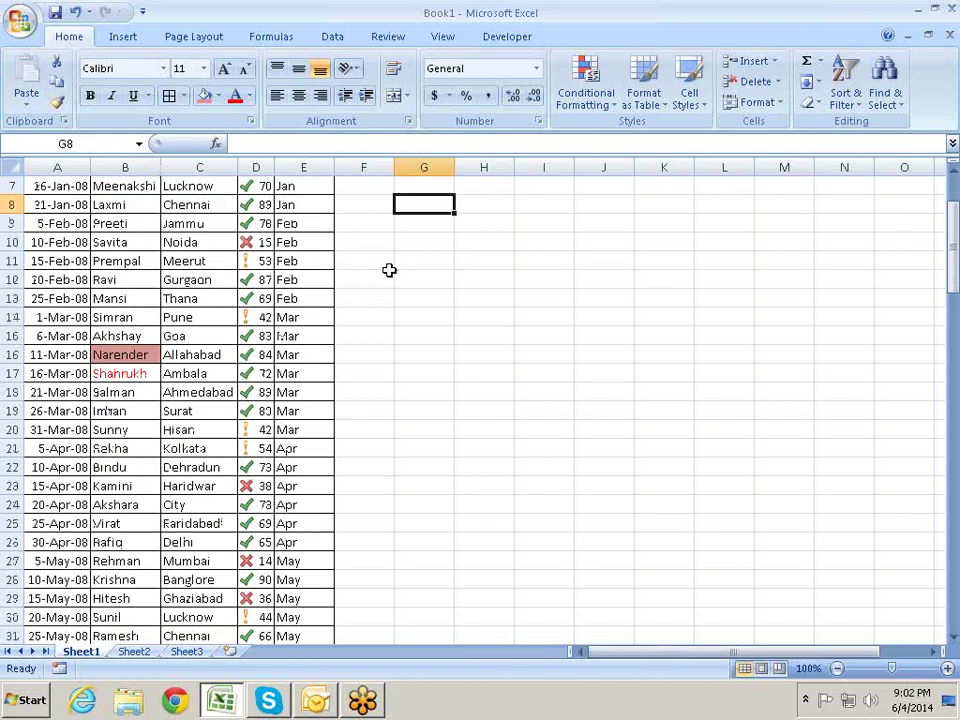
scroll(391, 278, down, 9)
scroll(391, 281, down, 4)
scroll(161, 621, down, 5)
scroll(162, 617, down, 6)
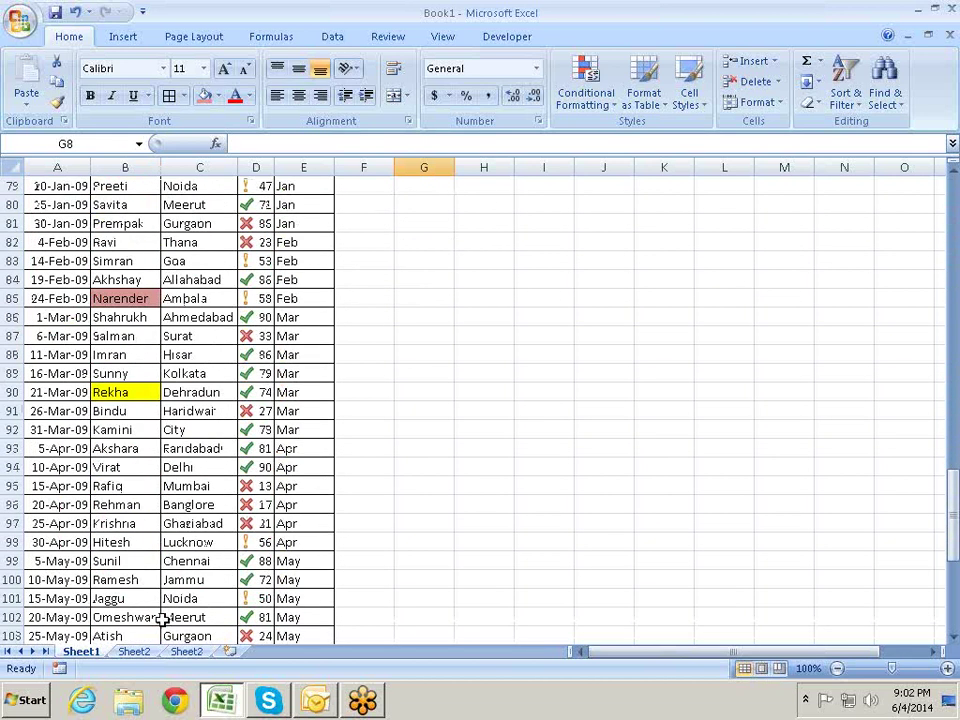
scroll(170, 560, down, 4)
scroll(177, 580, down, 5)
scroll(178, 594, up, 1)
scroll(176, 595, up, 9)
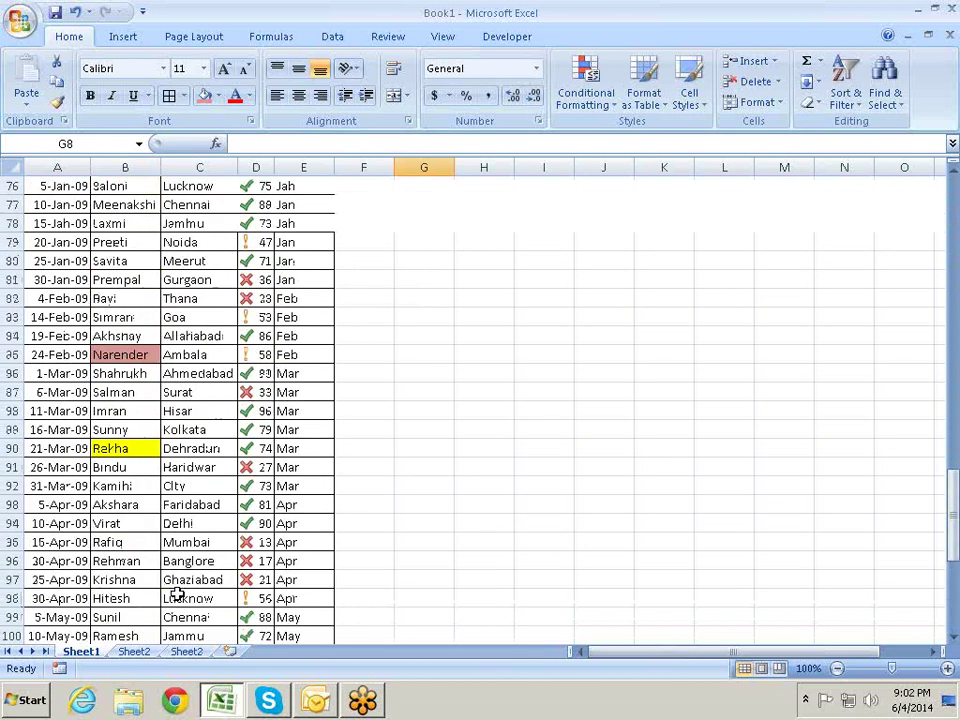
scroll(176, 595, up, 16)
scroll(168, 598, up, 9)
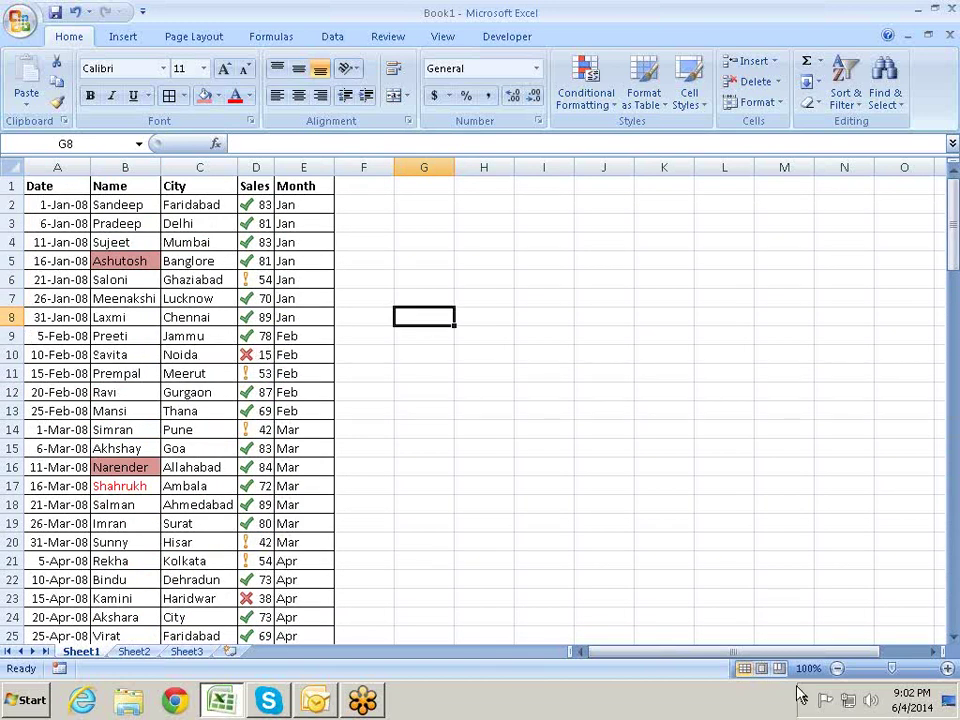
scroll(188, 400, down, 2)
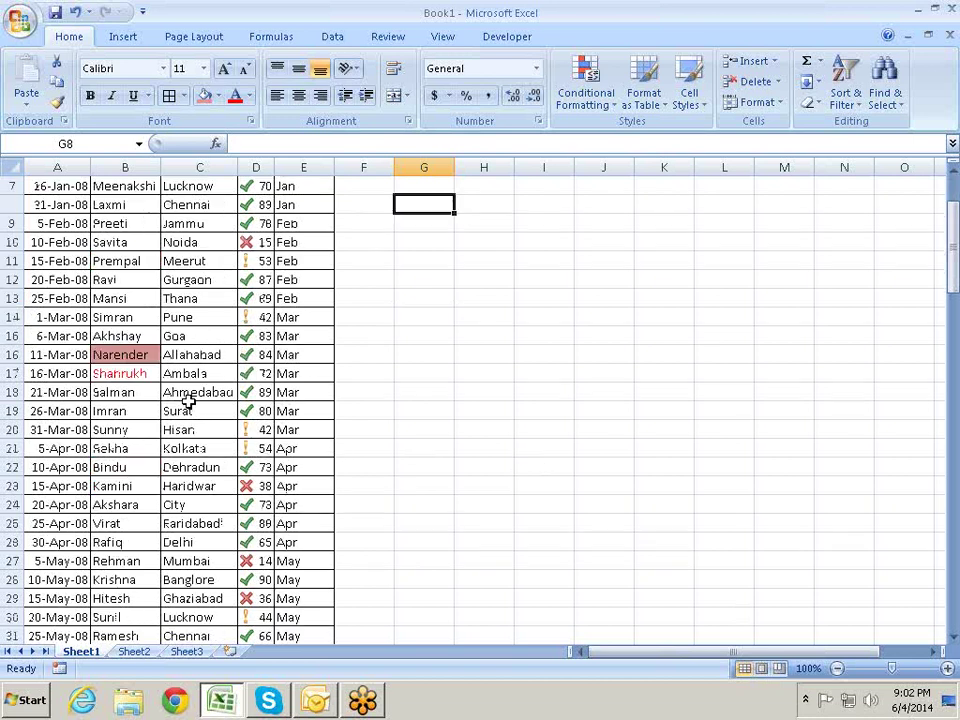
scroll(188, 400, down, 9)
scroll(188, 400, down, 6)
scroll(188, 400, down, 6)
scroll(188, 400, down, 5)
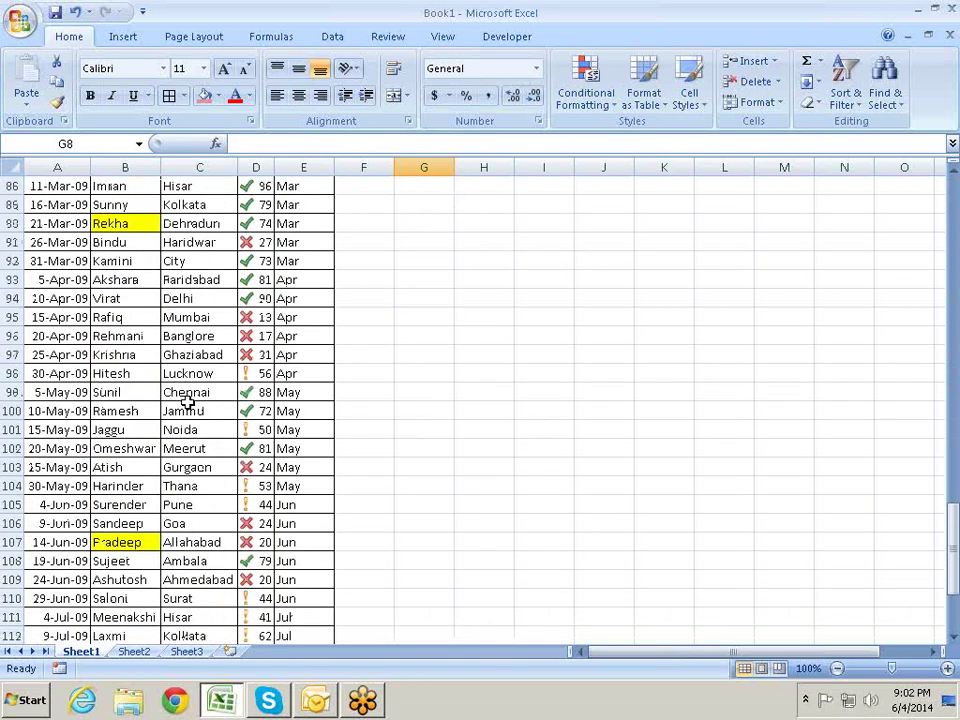
scroll(188, 400, down, 6)
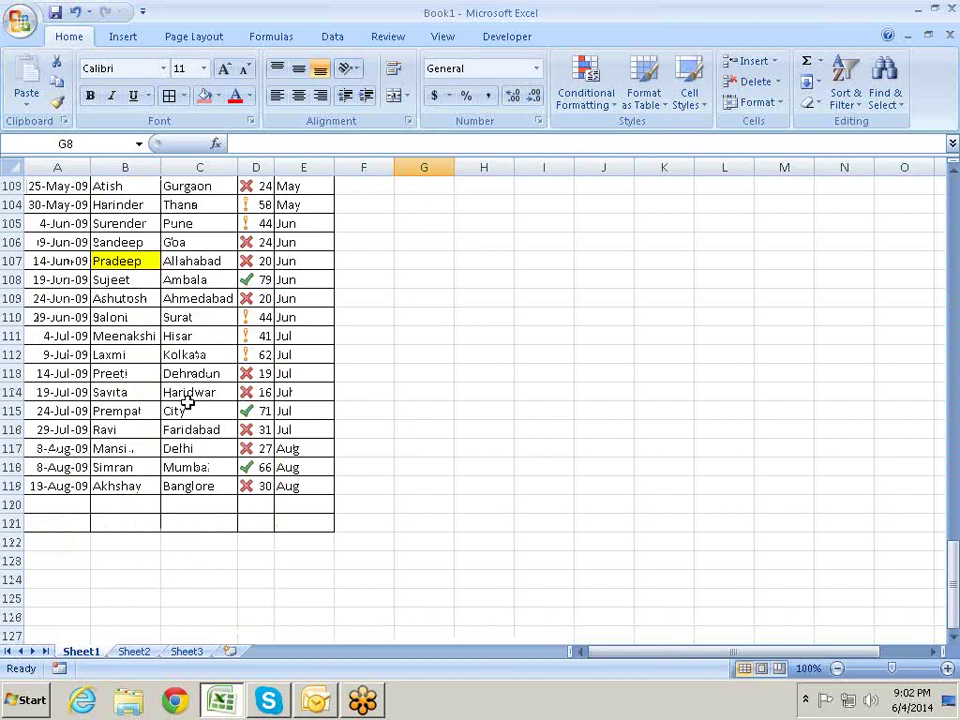
scroll(188, 402, up, 4)
scroll(188, 402, up, 9)
scroll(188, 402, up, 10)
scroll(188, 402, up, 7)
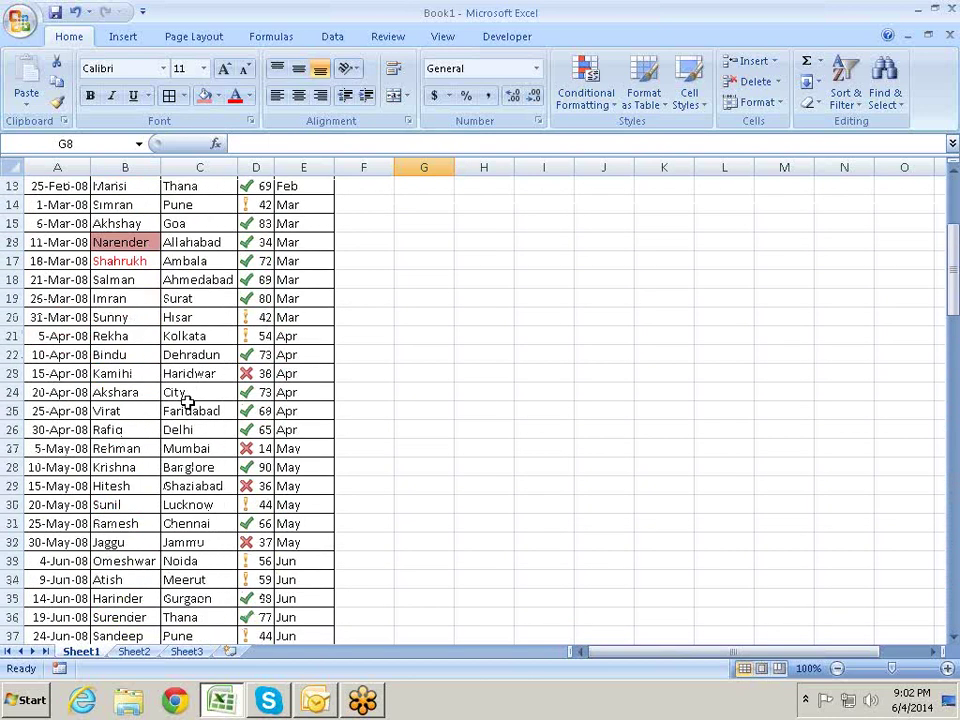
scroll(188, 402, up, 4)
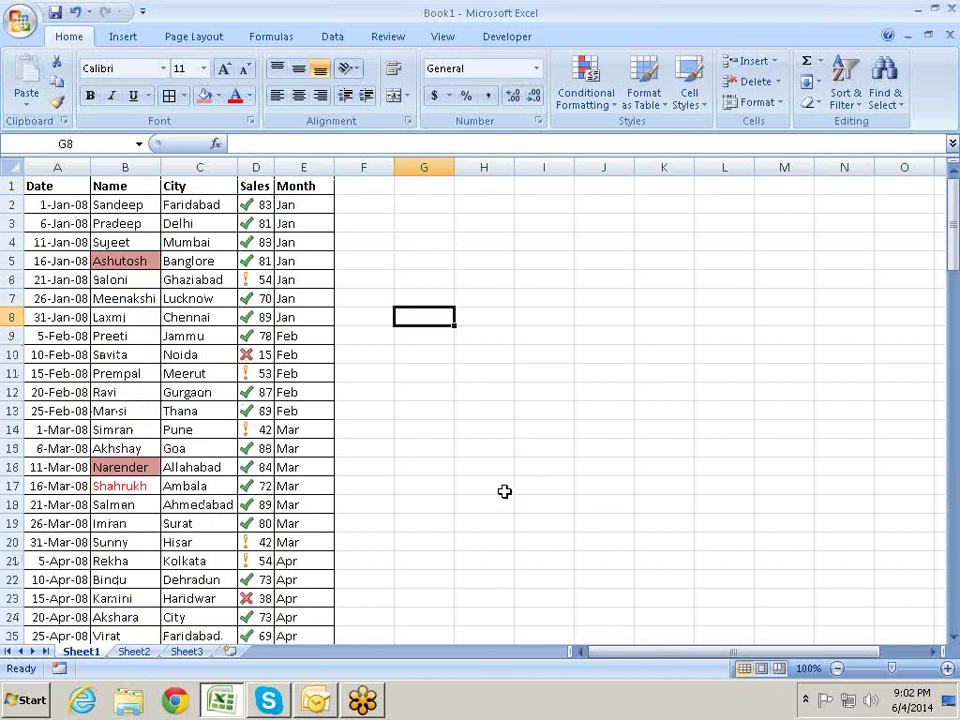
Copy the headers and first 17 records (A1:E18) from Sheet1 into Sheet2 at A1
drag(75, 180, 309, 505)
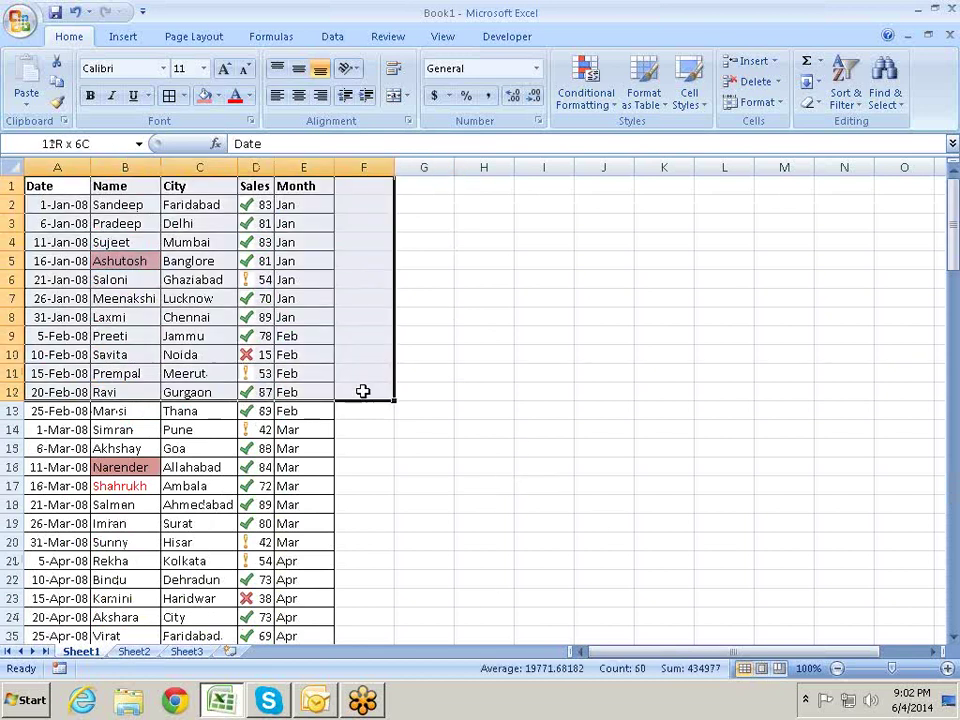
key(ctrl+c)
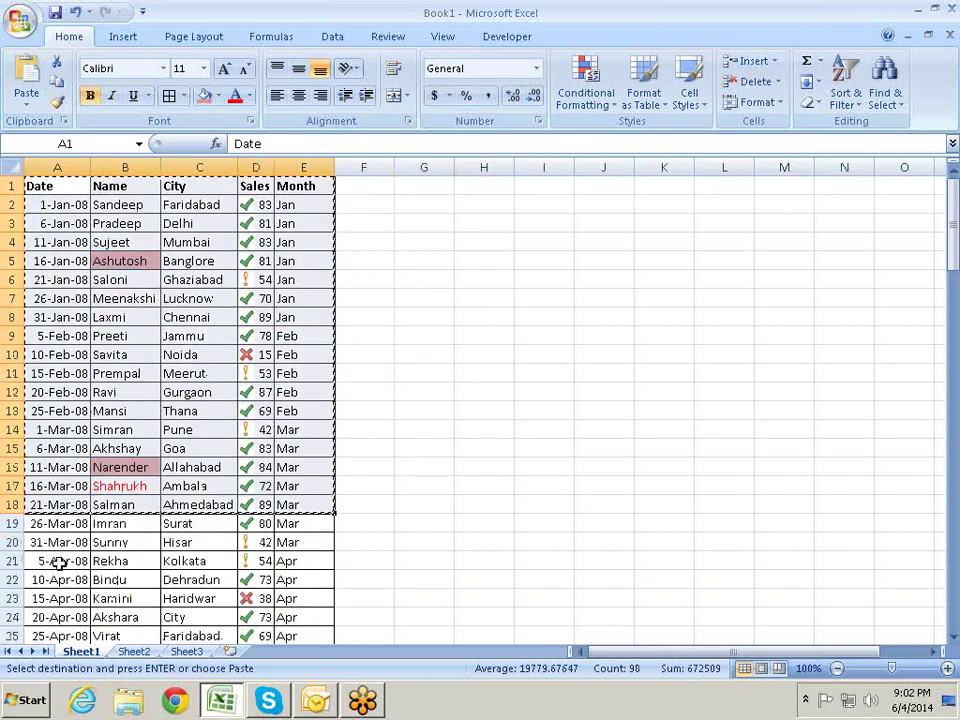
click(145, 655)
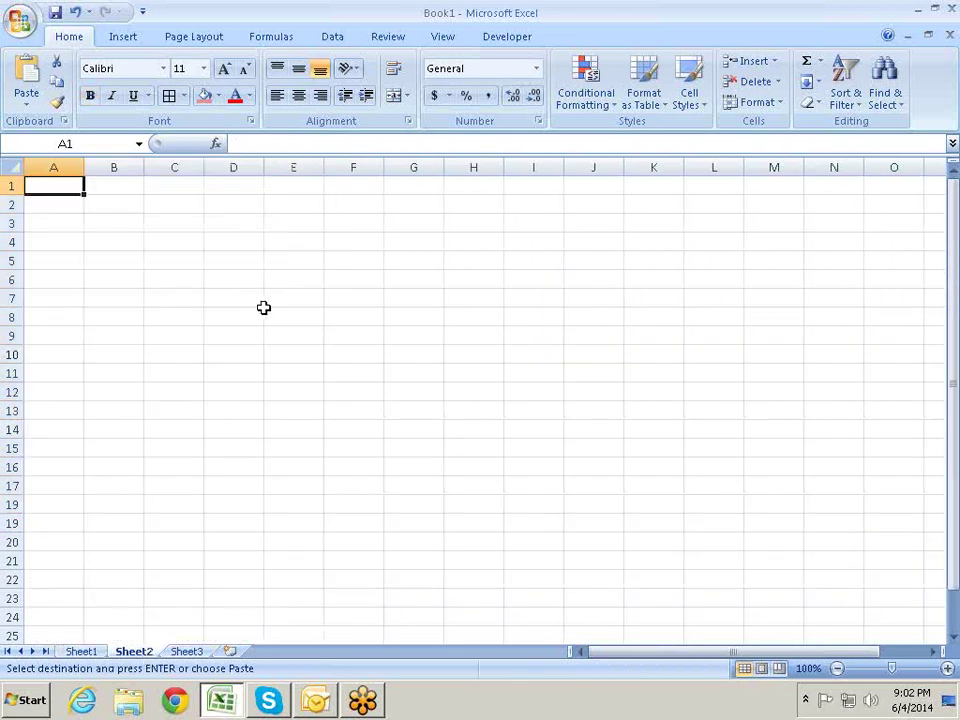
key(ctrl+v)
Auto-fit column A on Sheet2 so the full dates display
click(435, 410)
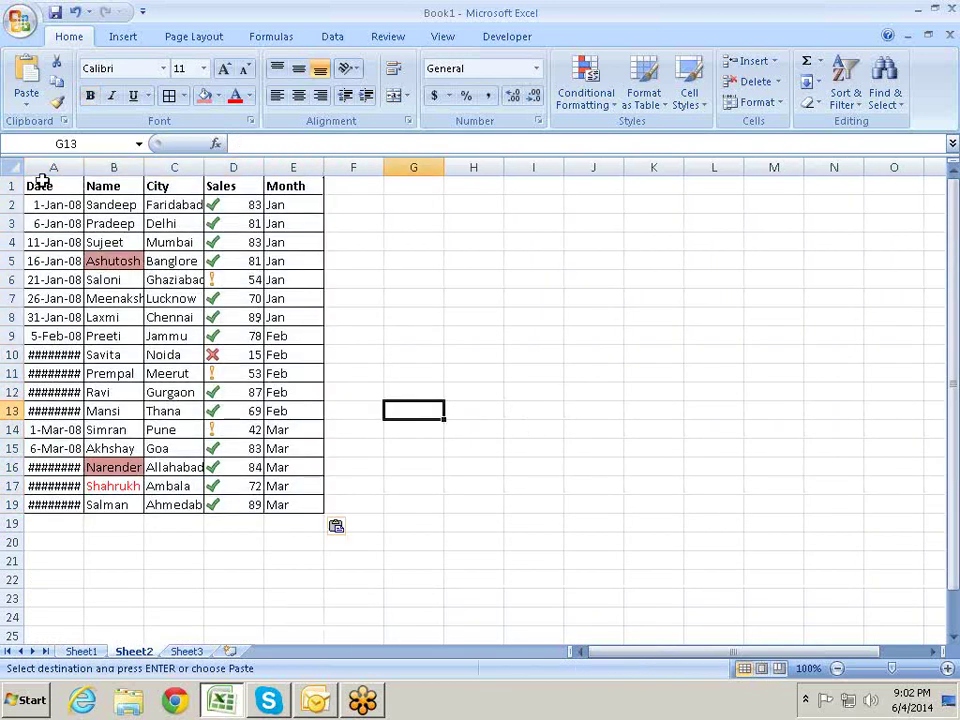
drag(87, 172, 87, 172)
double_click(87, 172)
click(490, 334)
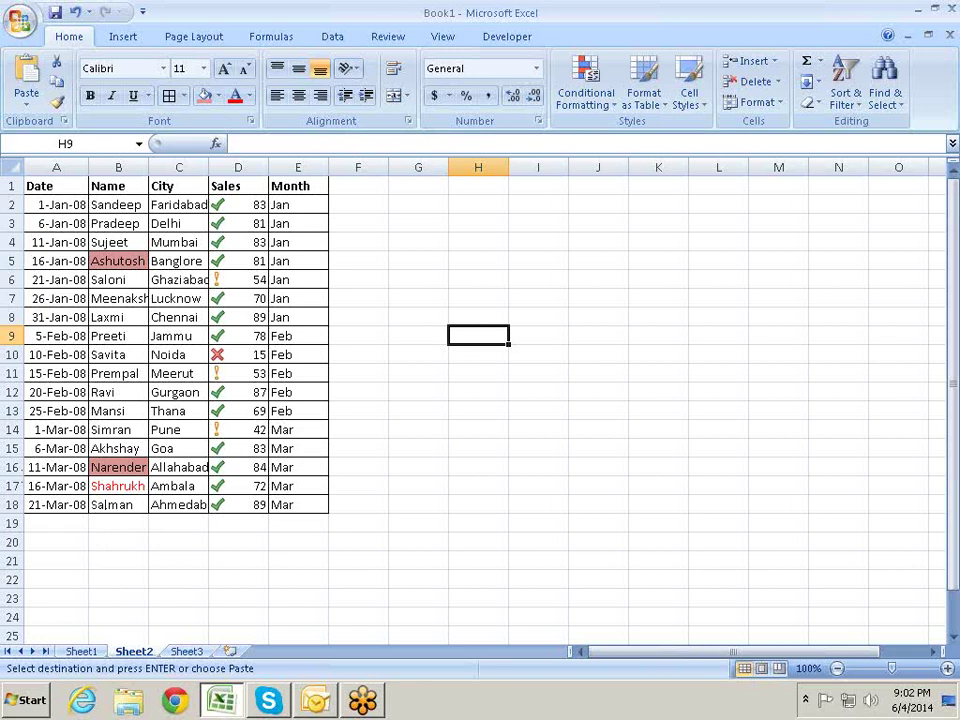
Add a helper header 'D' in F1 and number F2:F18 from 1 to 17
click(352, 211)
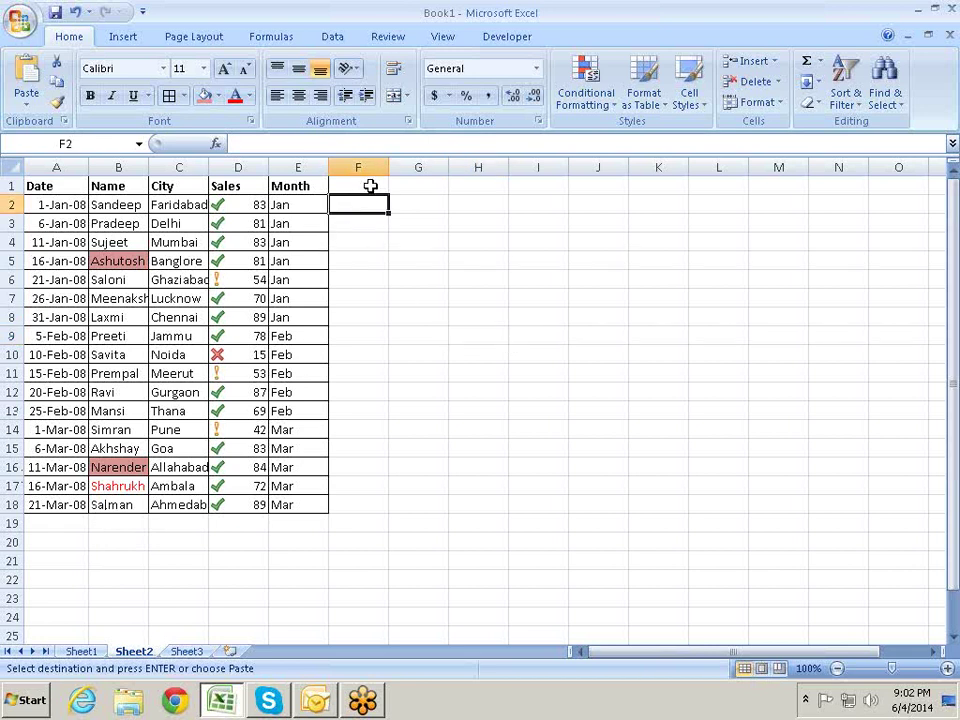
click(371, 185)
text(D)
click(371, 216)
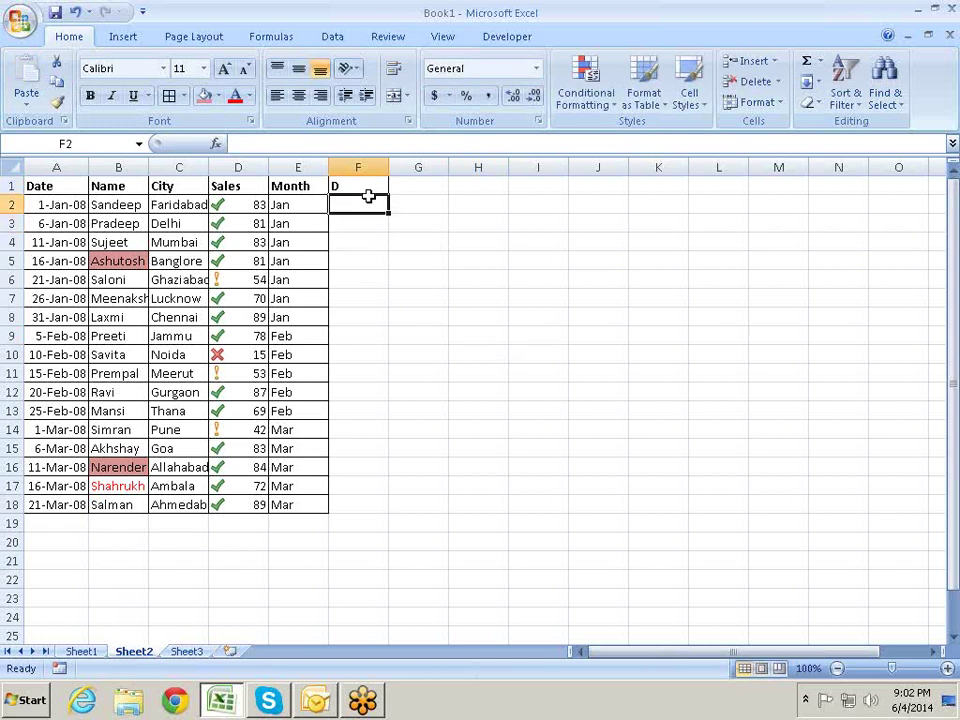
drag(366, 206, 356, 506)
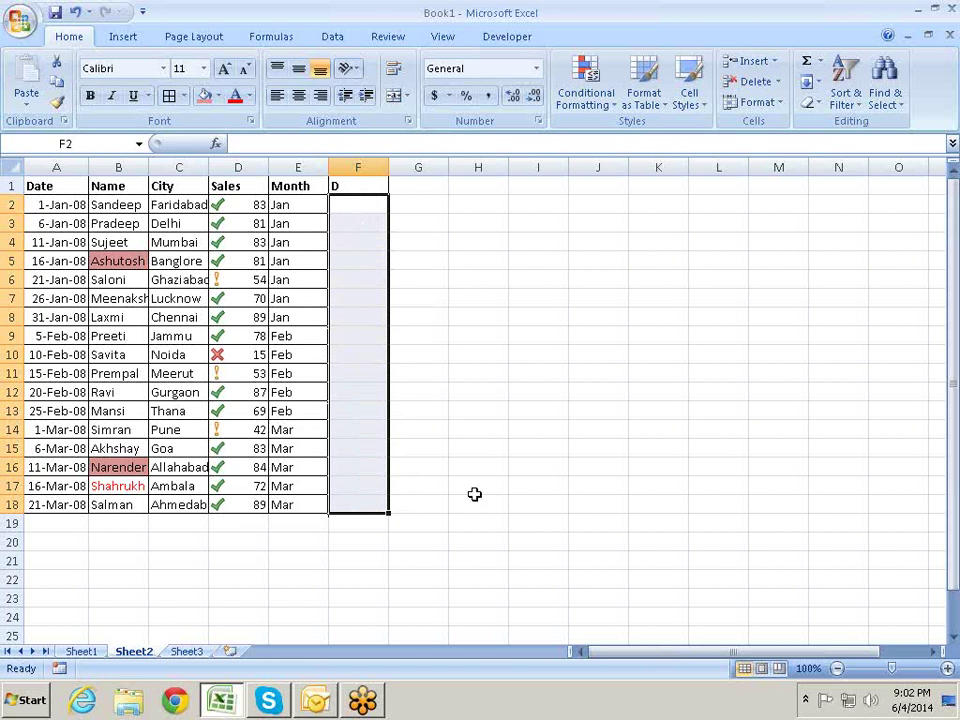
click(381, 202)
text(1)
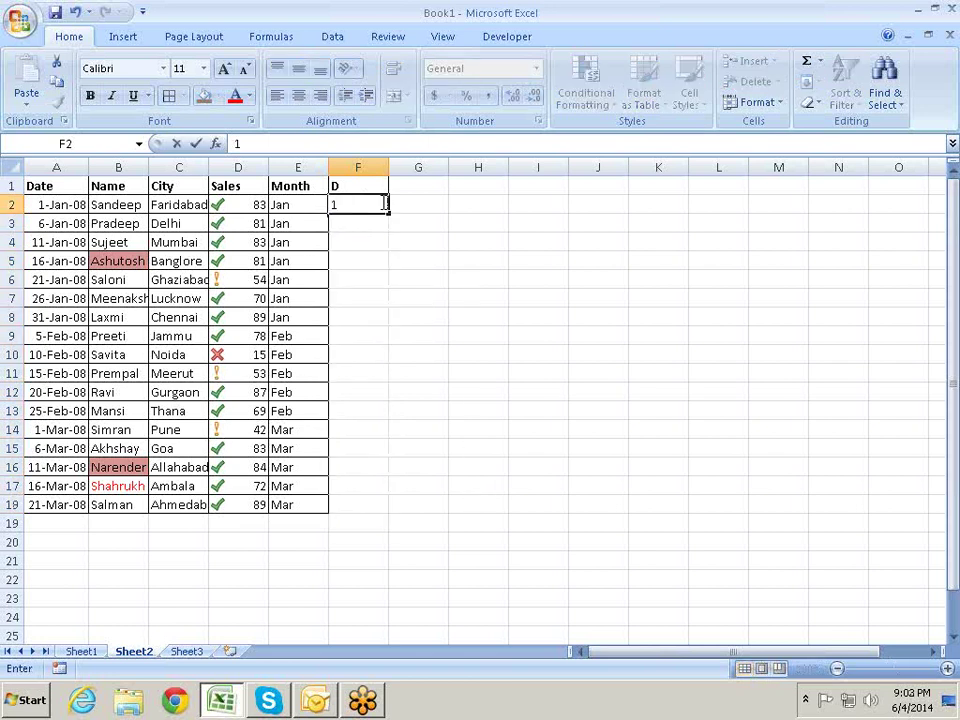
key(Return)
click(381, 202)
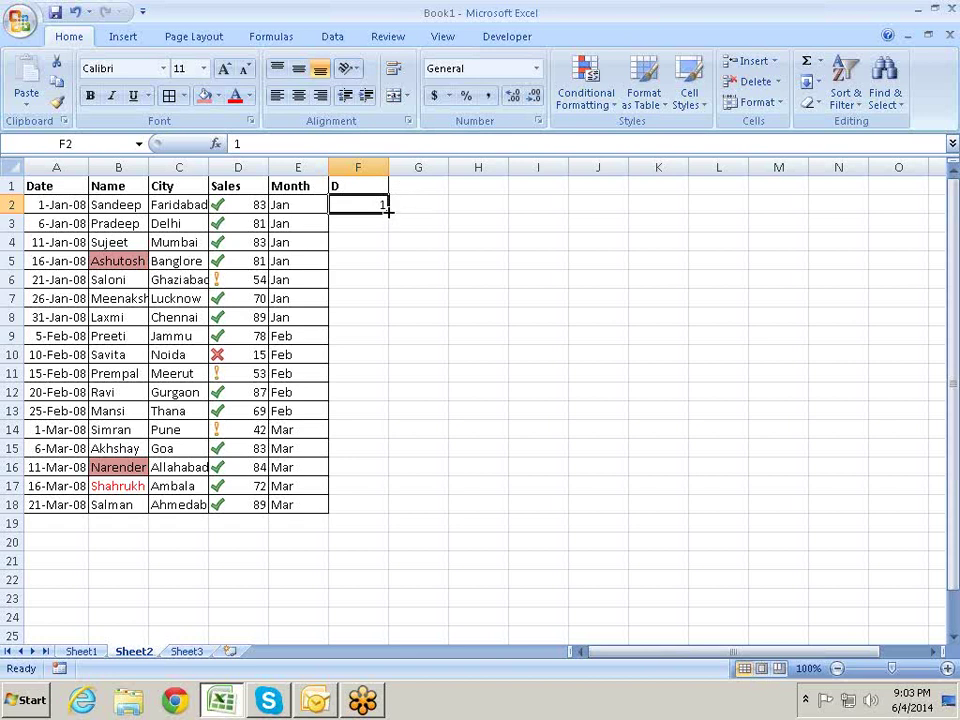
drag(388, 208, 368, 508)
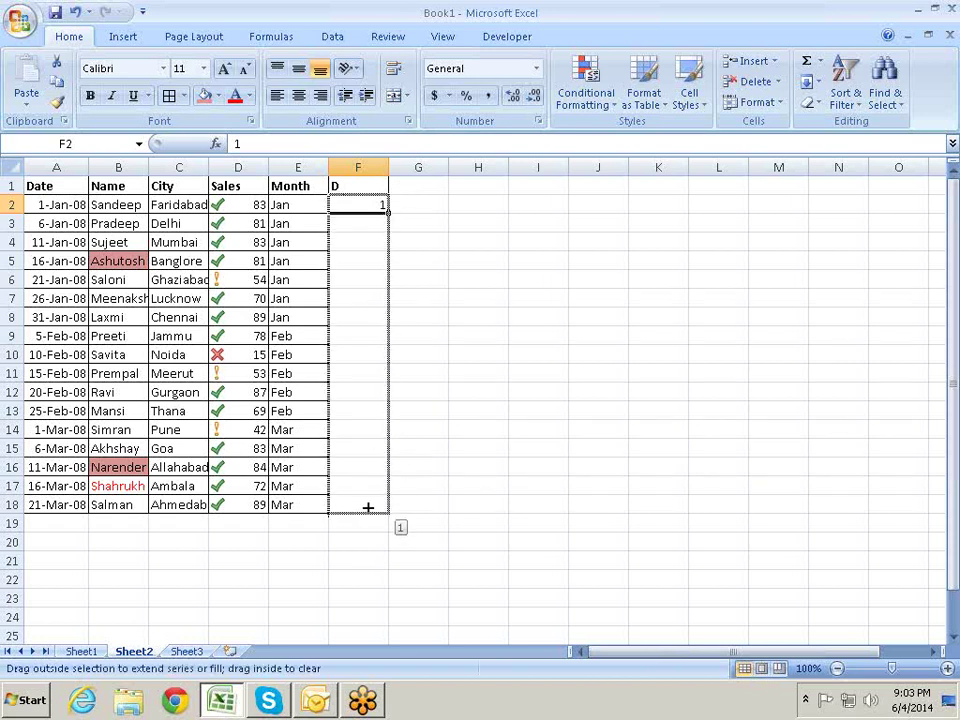
mouse_move(368, 508)
mouse_down()
mouse_move(392, 208)
mouse_move(345, 515)
mouse_move(368, 506)
mouse_up()
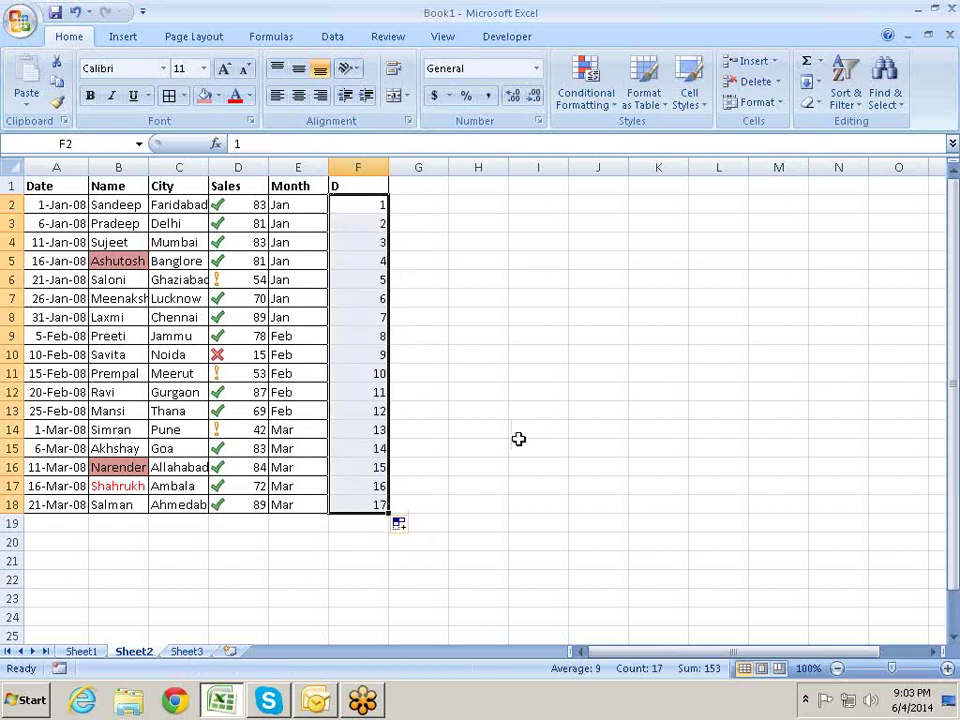
Copy the 1–17 series and paste it again starting at F19
key(ctrl+c)
key(Down)
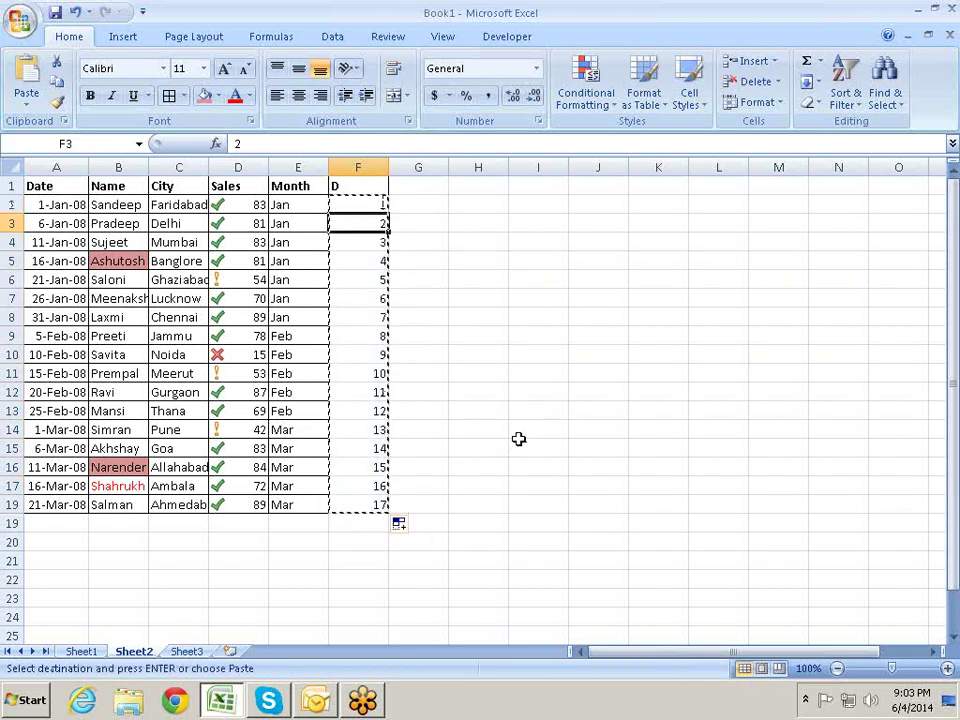
key(Down)
key(Down)
key(Down)
key(Down)
key(Down)
key(Down)
key(Return)
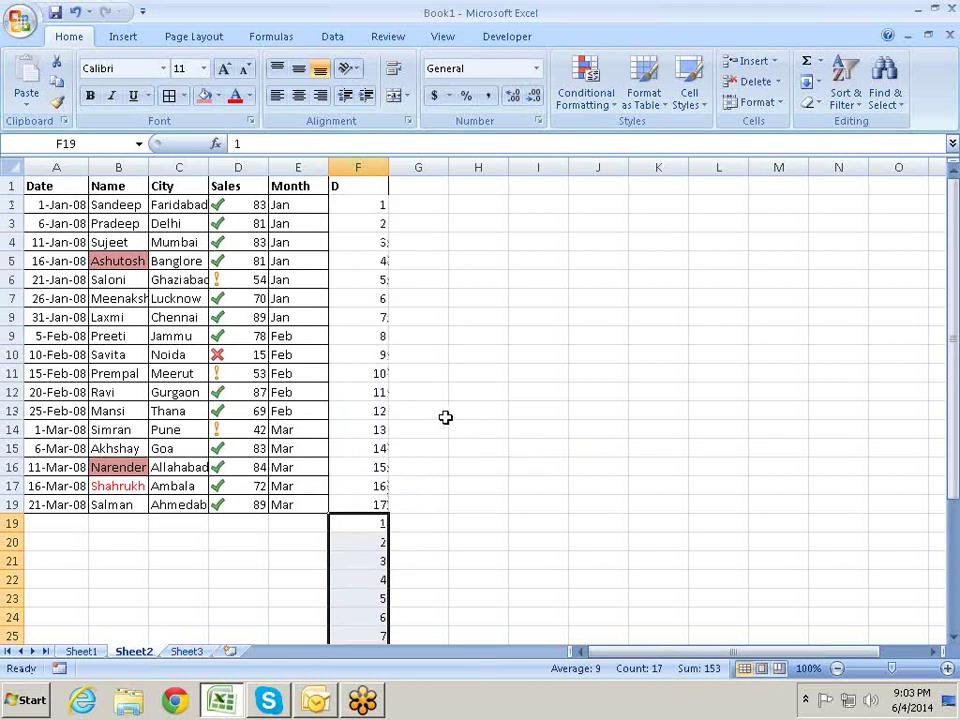
Select the whole range A1:F35 and open the Data menu
key(Down)
key(ctrl+Down)
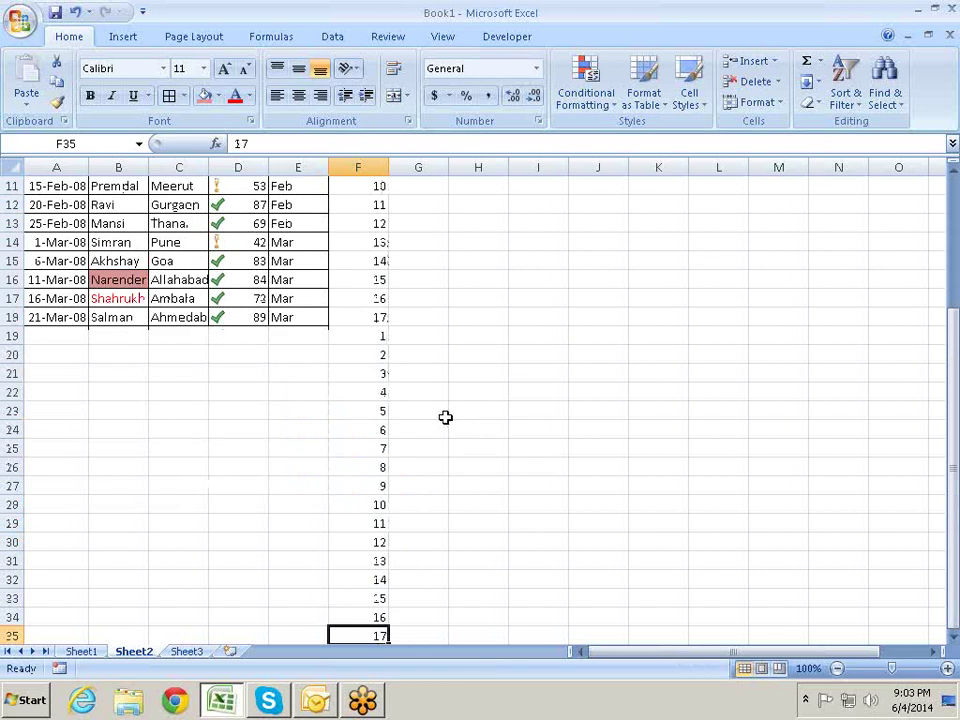
key(ctrl+shift+Left)
key(ctrl+shift+Up)
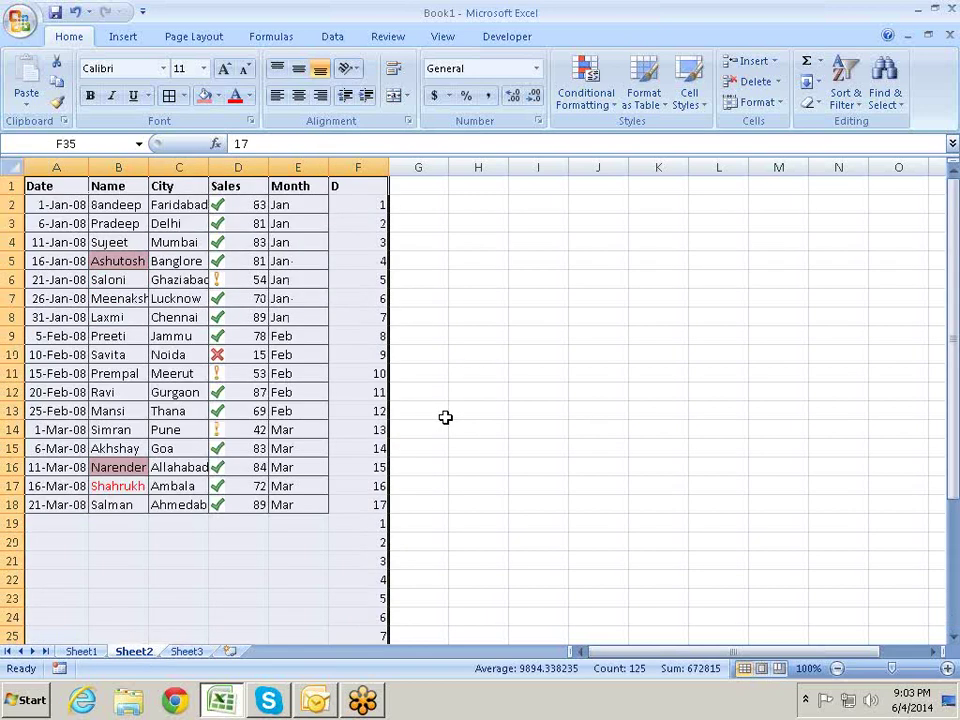
key(alt+d)
Sort A1:F35 by helper column D, Smallest to Largest, and check the interleaved blank rows
key(s)
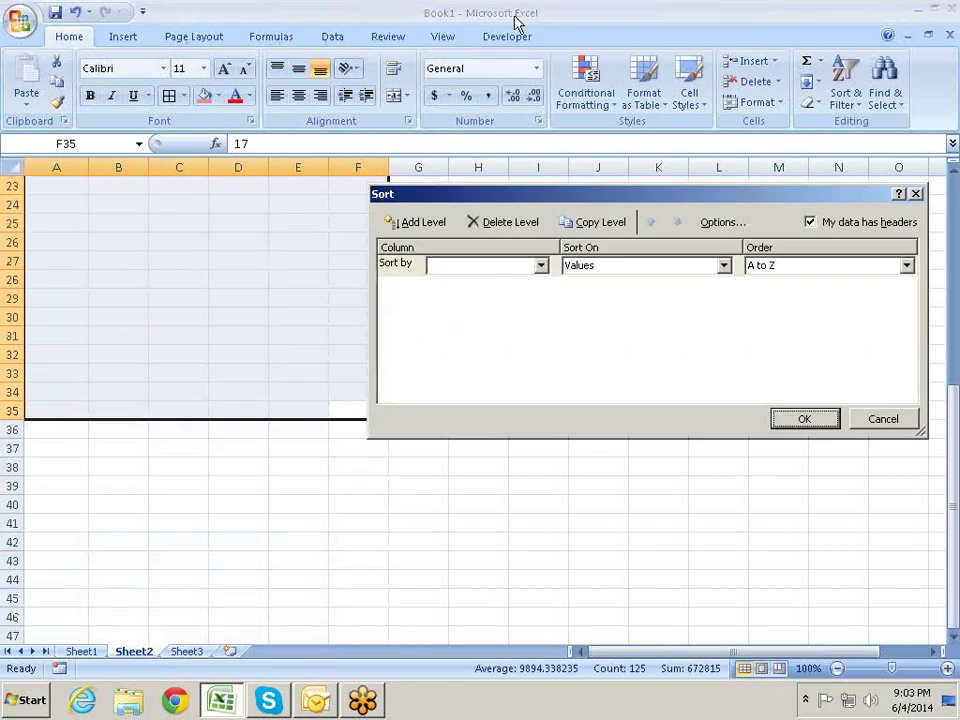
click(540, 265)
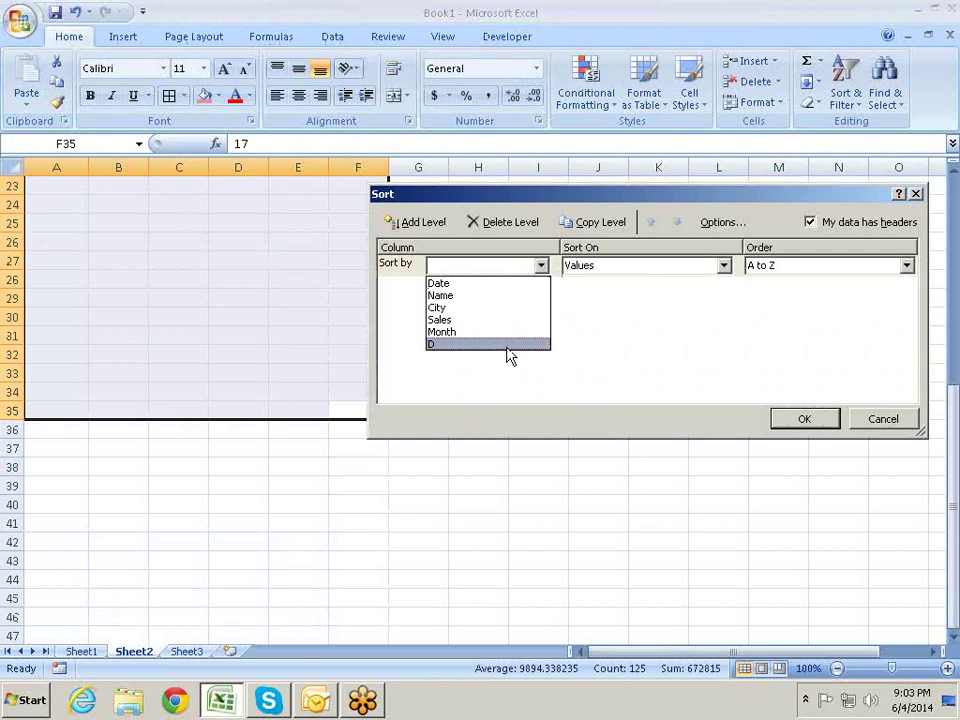
click(508, 346)
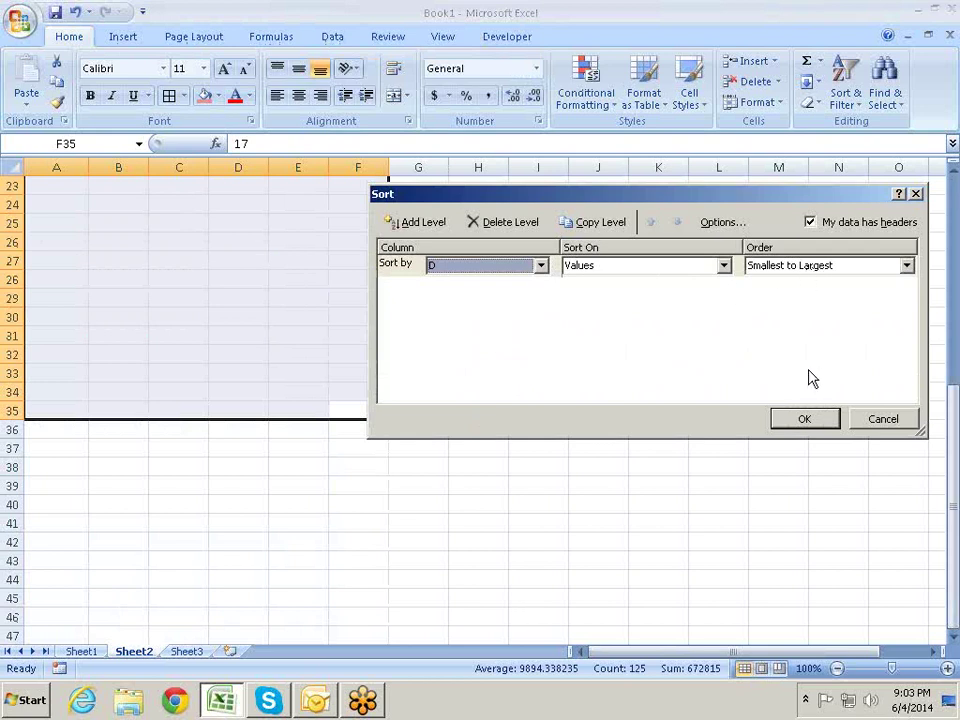
click(905, 266)
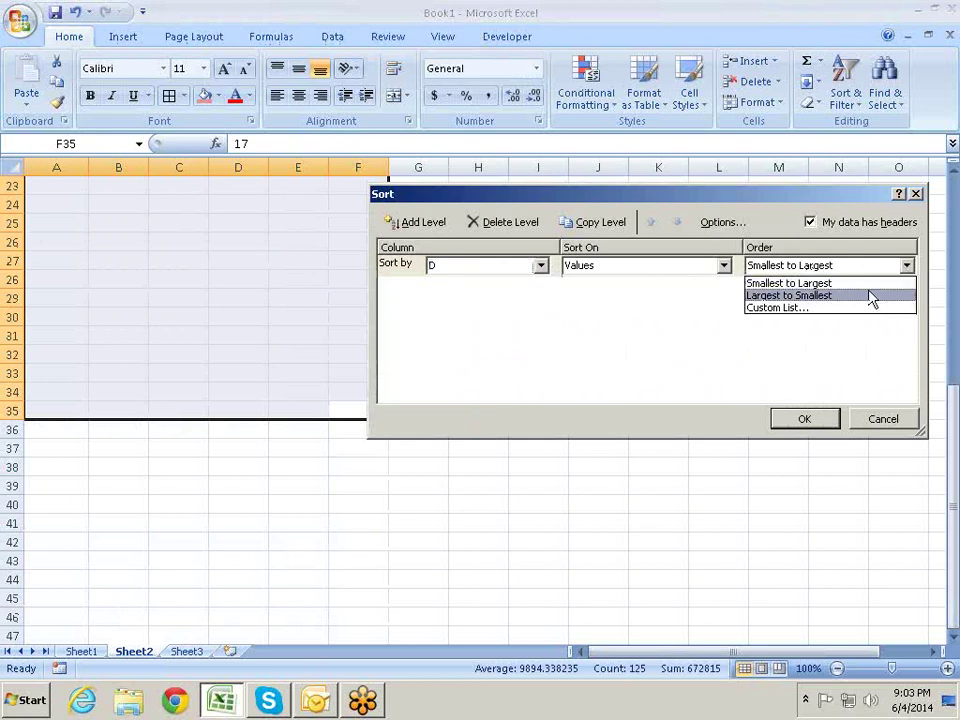
click(868, 285)
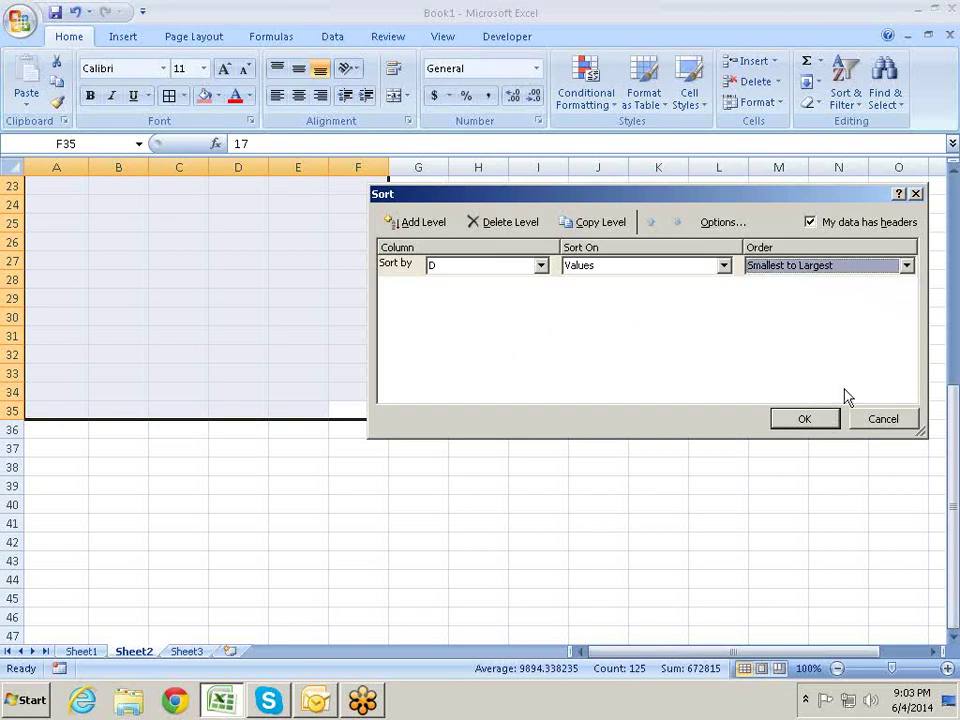
click(826, 421)
scroll(767, 358, up, 7)
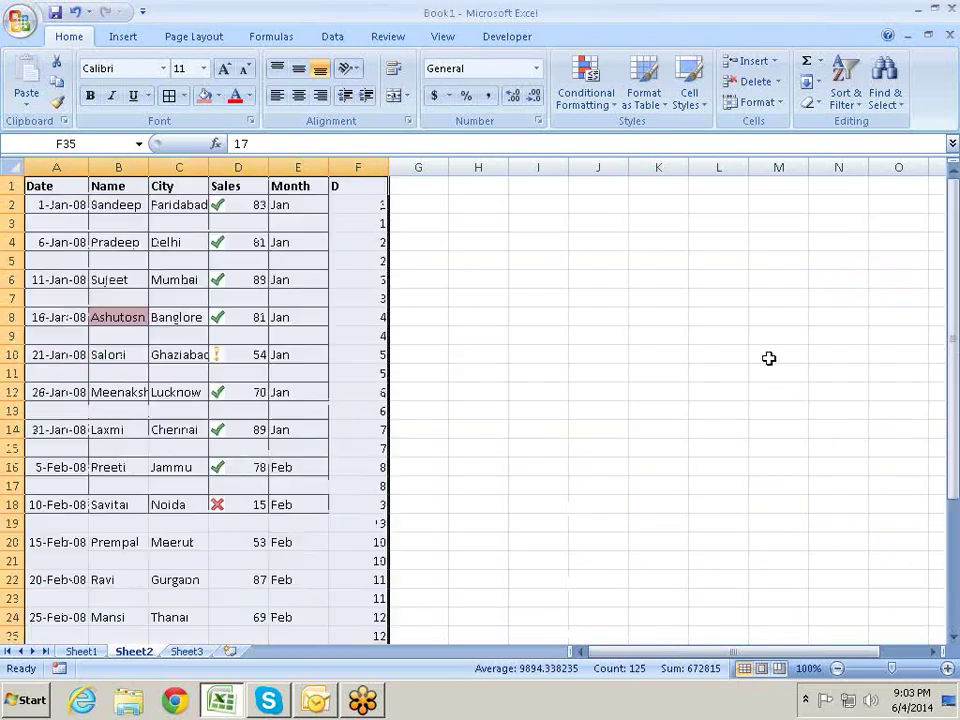
click(553, 317)
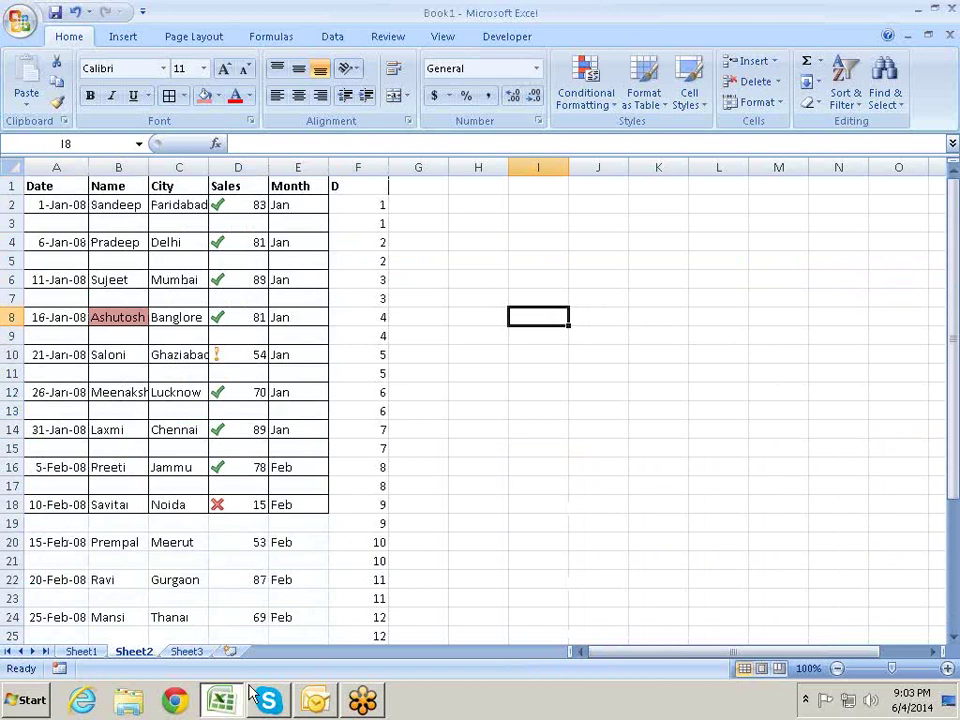
scroll(334, 491, down, 2)
scroll(334, 491, down, 3)
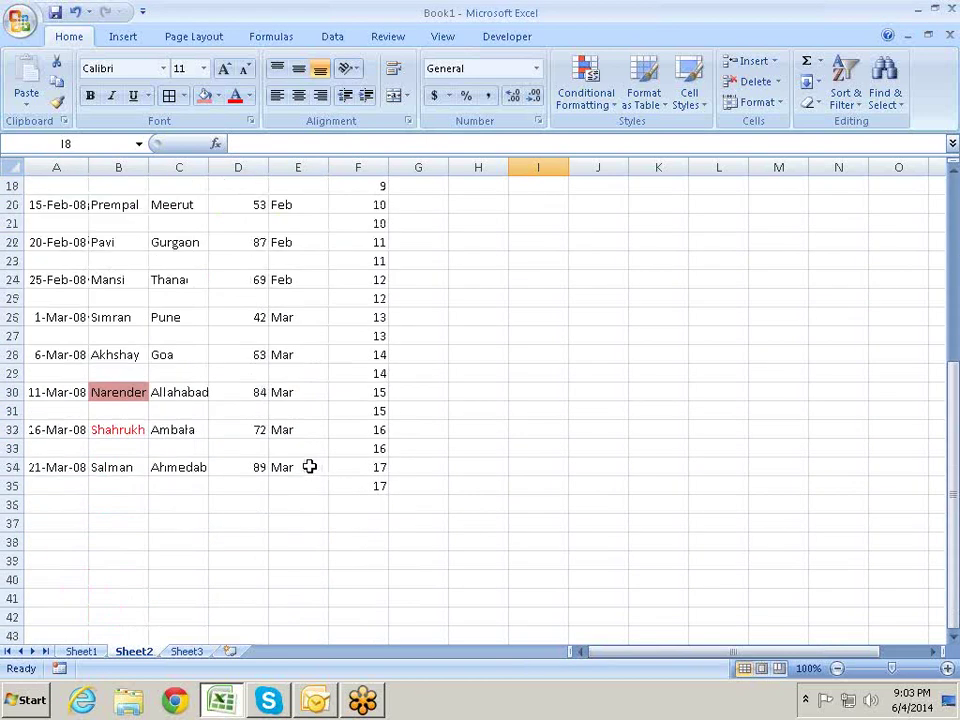
scroll(311, 465, up, 5)
scroll(310, 466, up, 1)
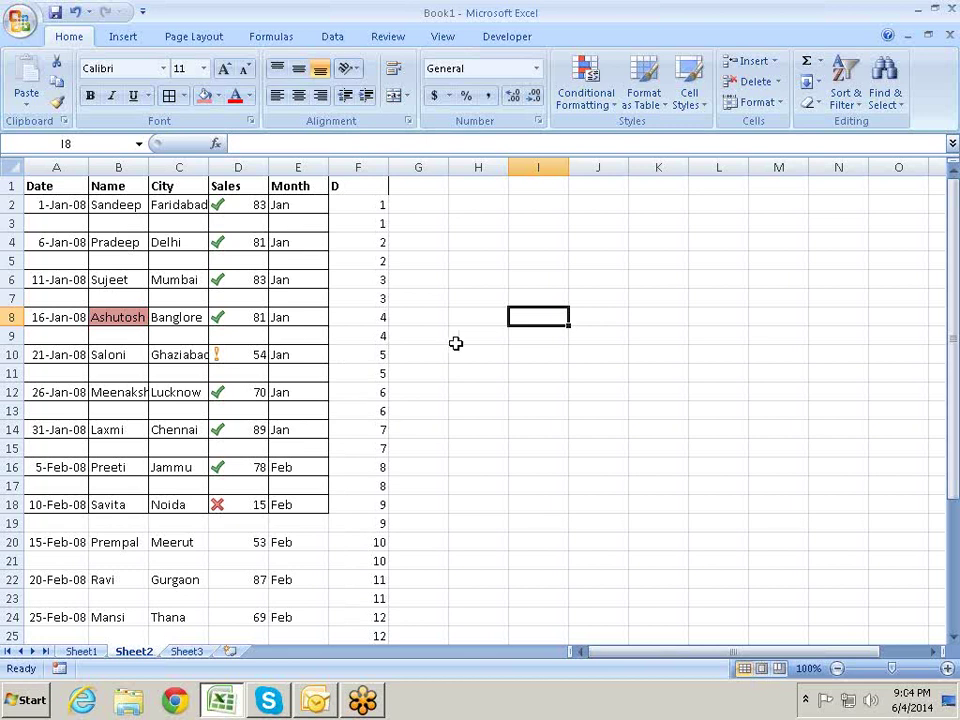
scroll(439, 333, down, 3)
scroll(439, 333, down, 3)
scroll(439, 334, down, 1)
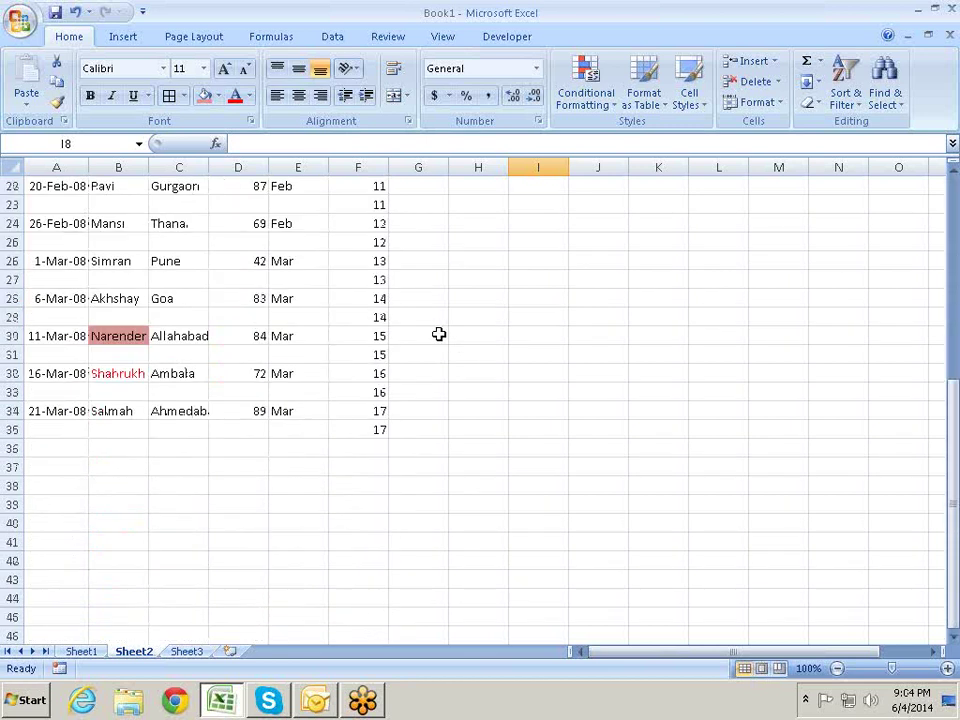
scroll(439, 334, up, 3)
scroll(439, 334, up, 1)
scroll(439, 334, up, 3)
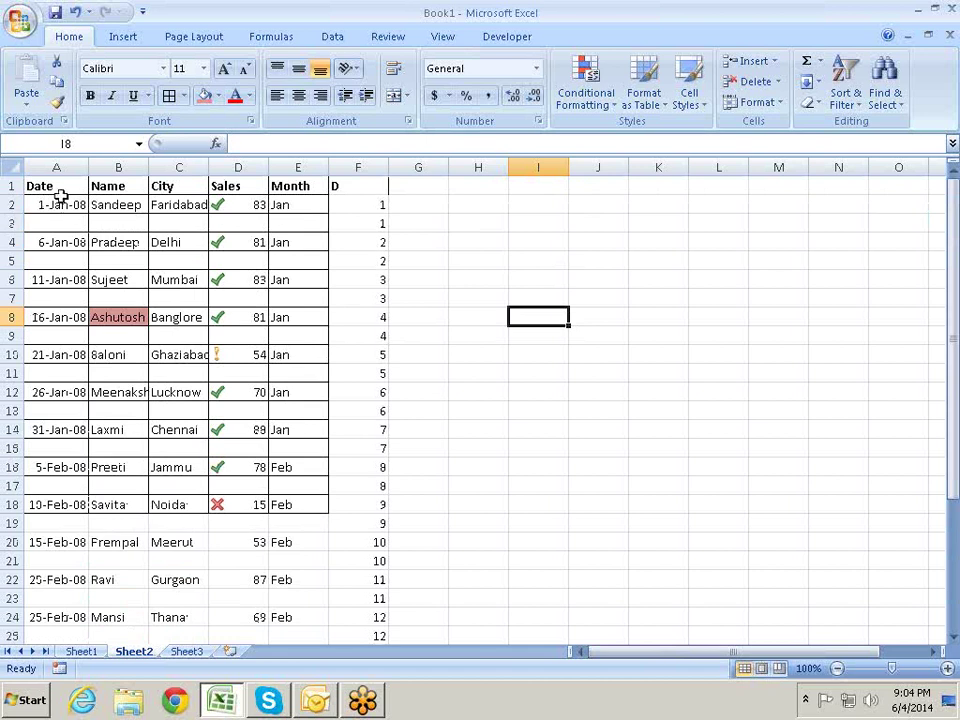
Select A1:F35 and filter the Date column to show only (Blanks)
drag(60, 188, 385, 640)
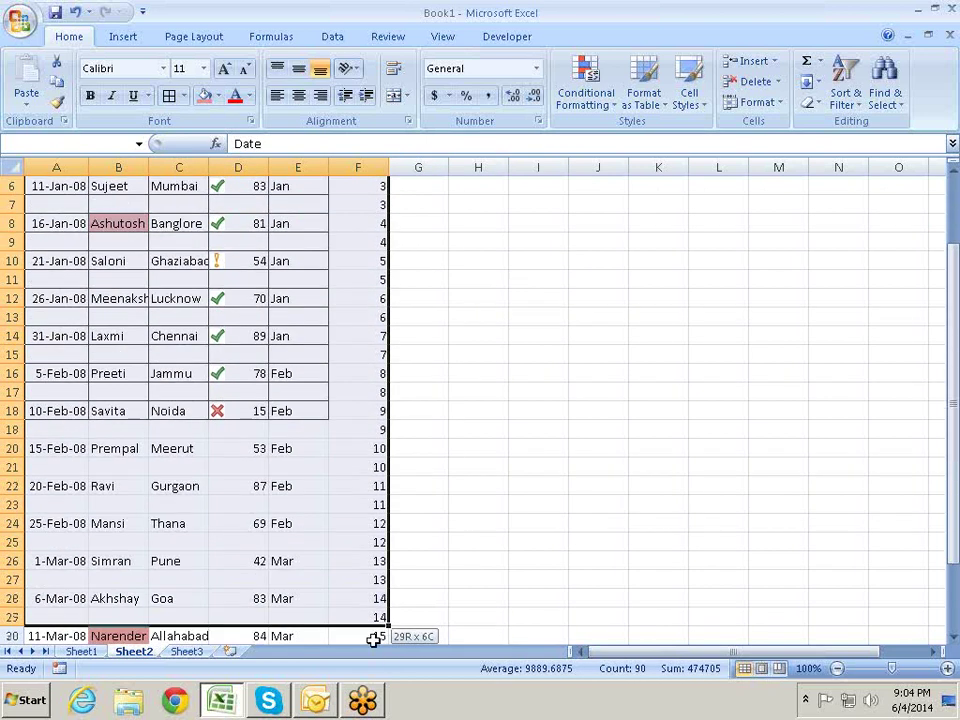
drag(366, 700, 375, 618)
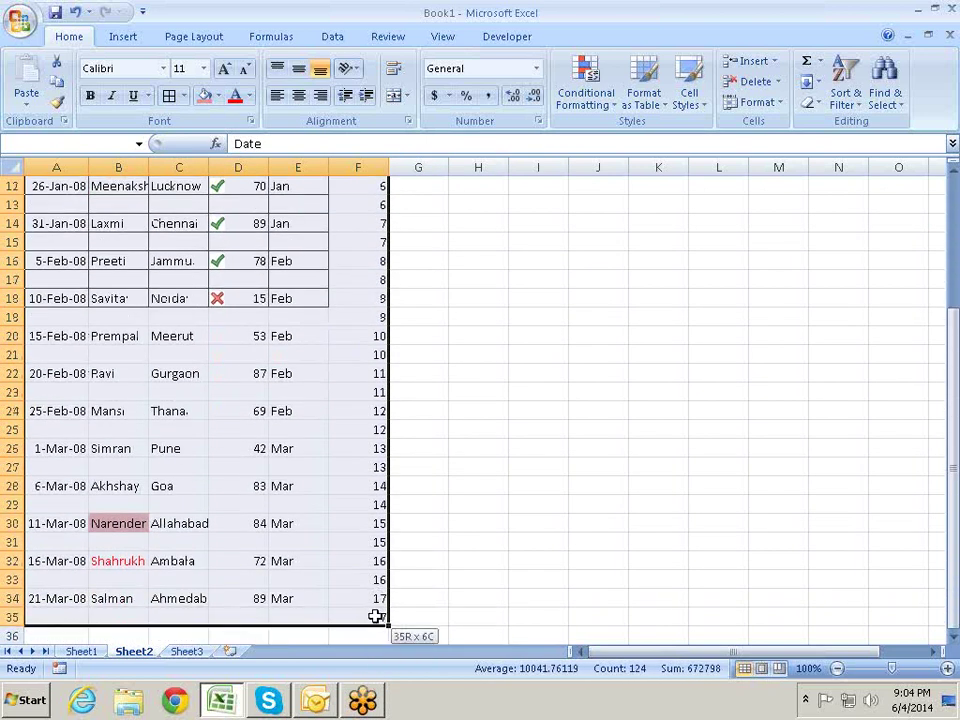
scroll(375, 617, up, 4)
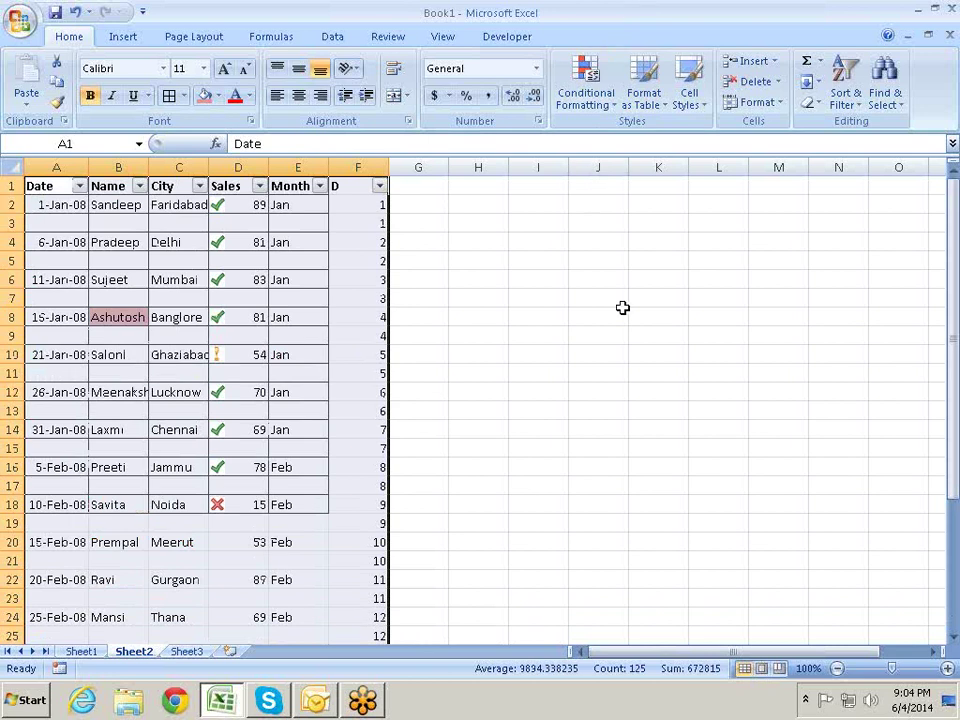
click(538, 298)
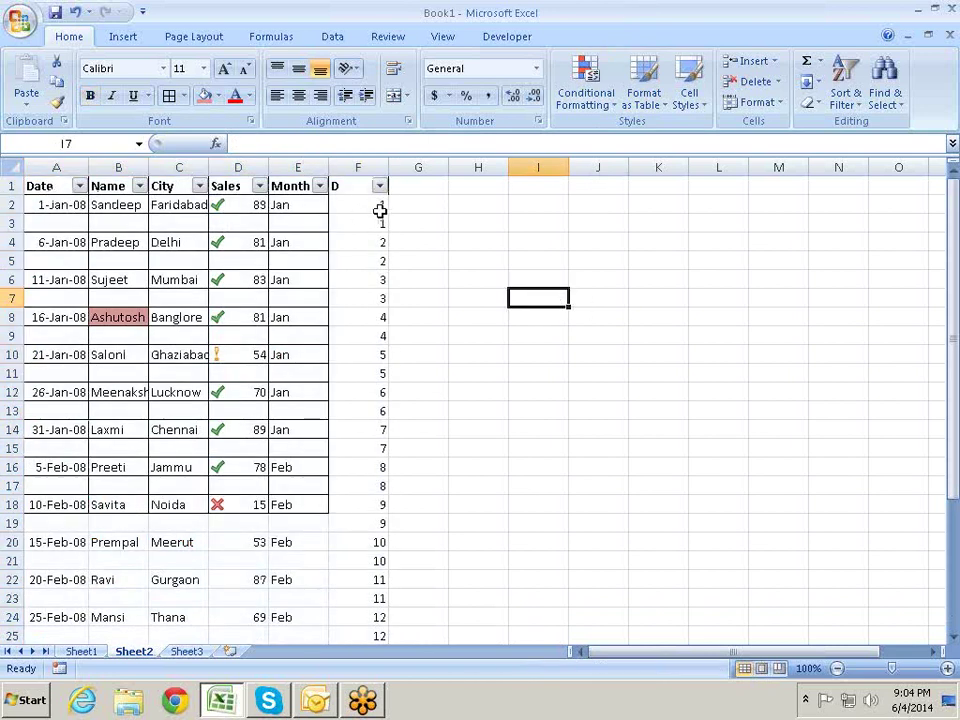
click(79, 187)
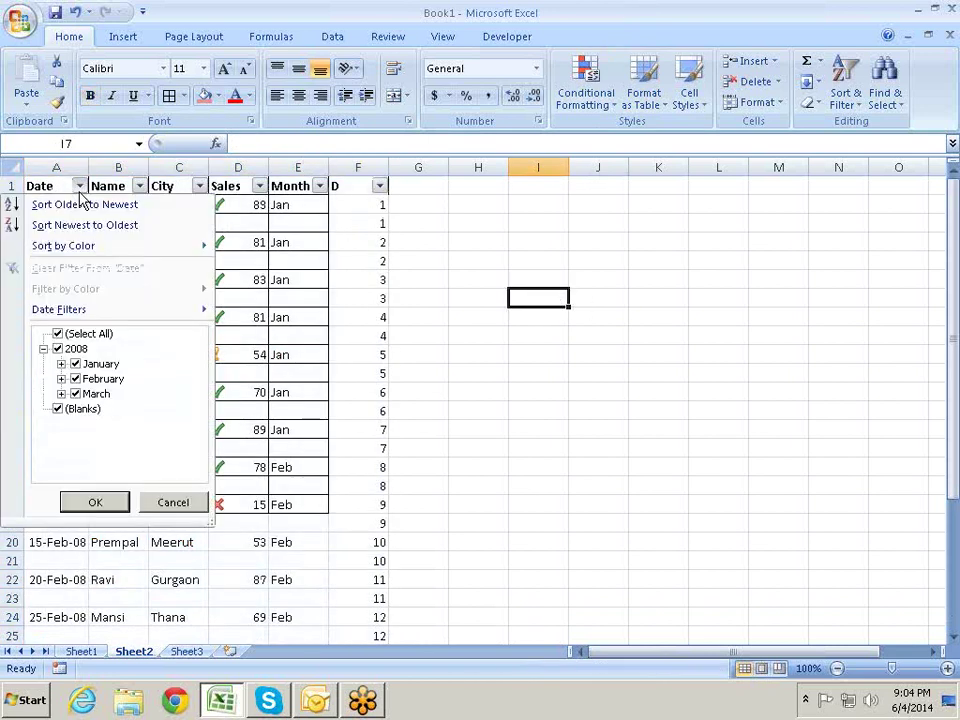
click(57, 334)
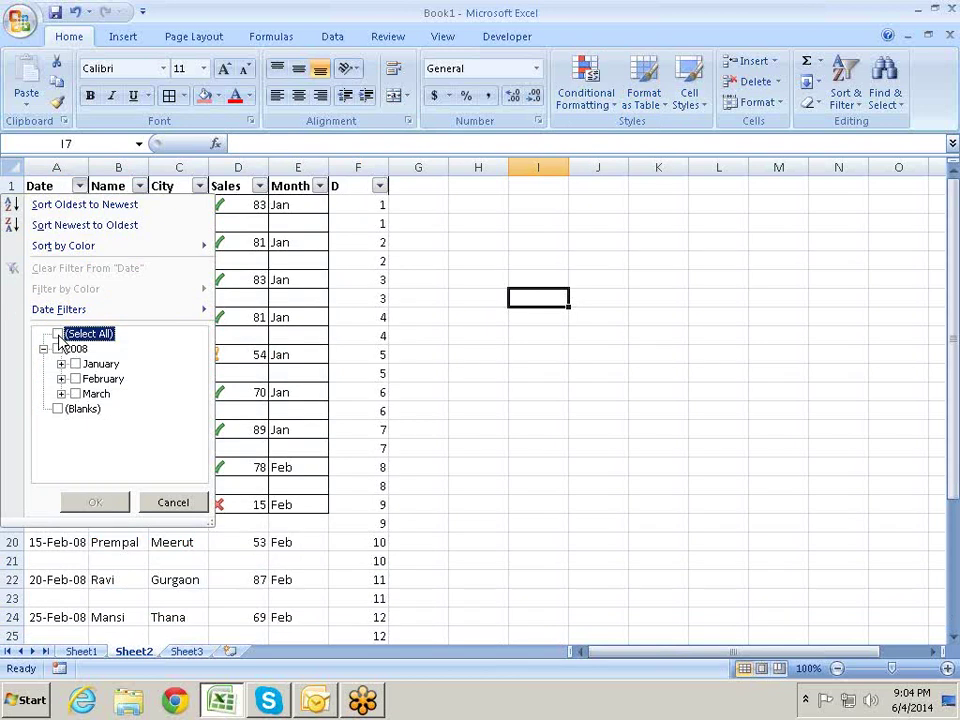
click(58, 408)
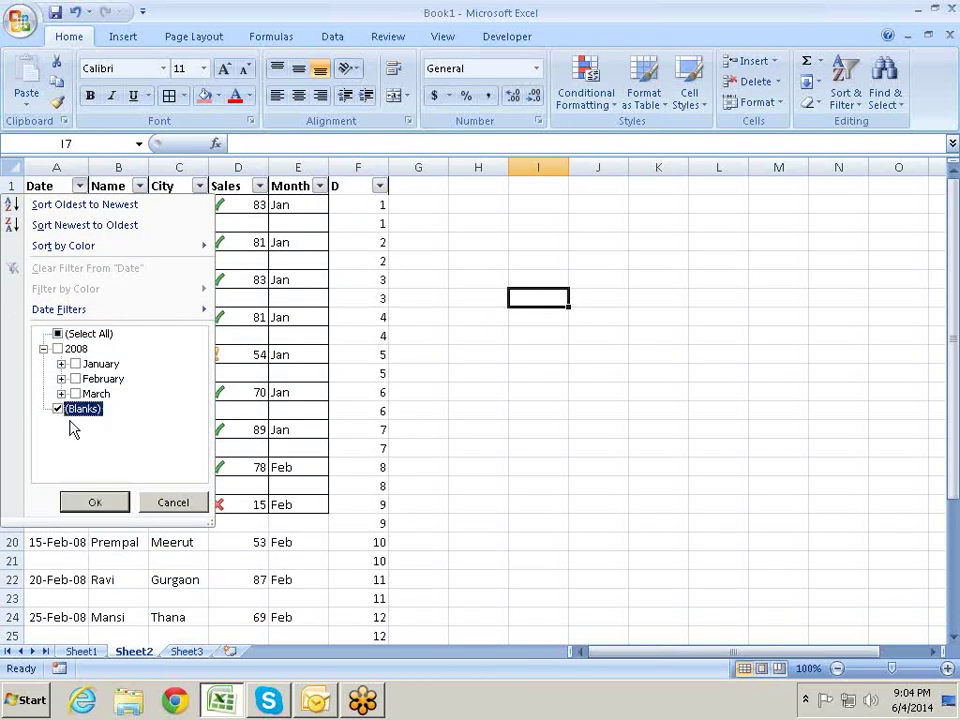
click(100, 504)
click(514, 409)
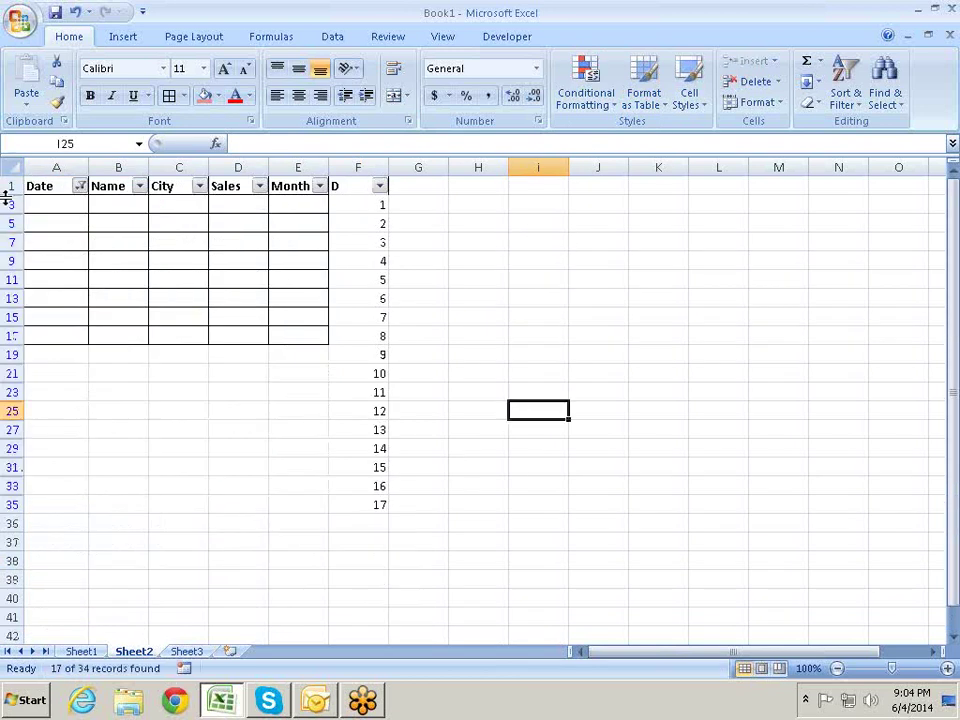
Delete the visible blank rows 3 through 35
drag(11, 204, 18, 505)
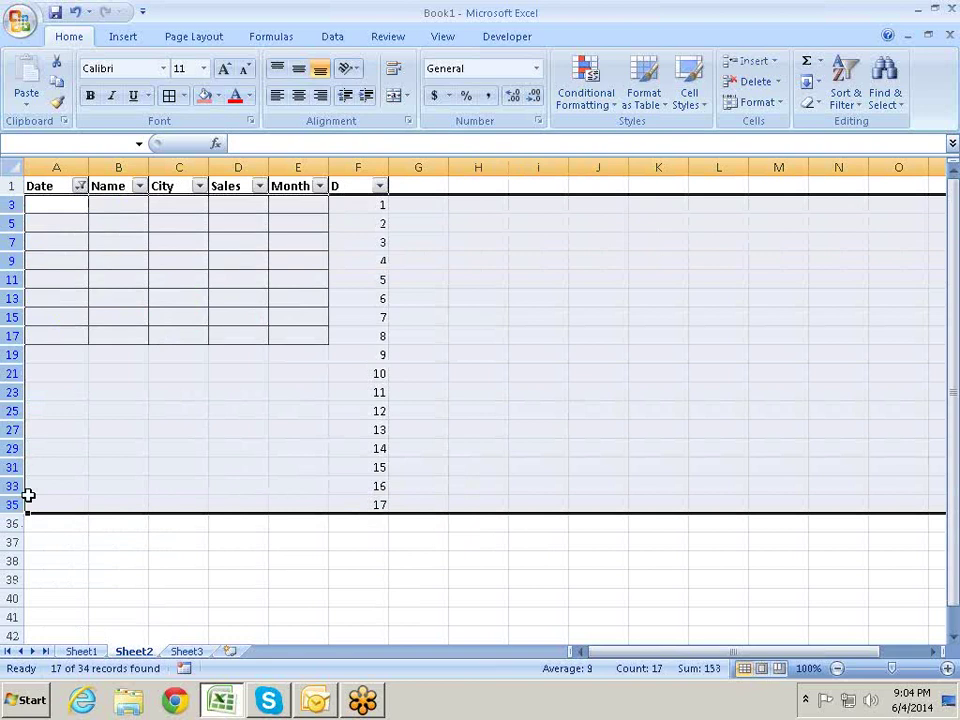
key(alt+e)
key(d)
click(160, 370)
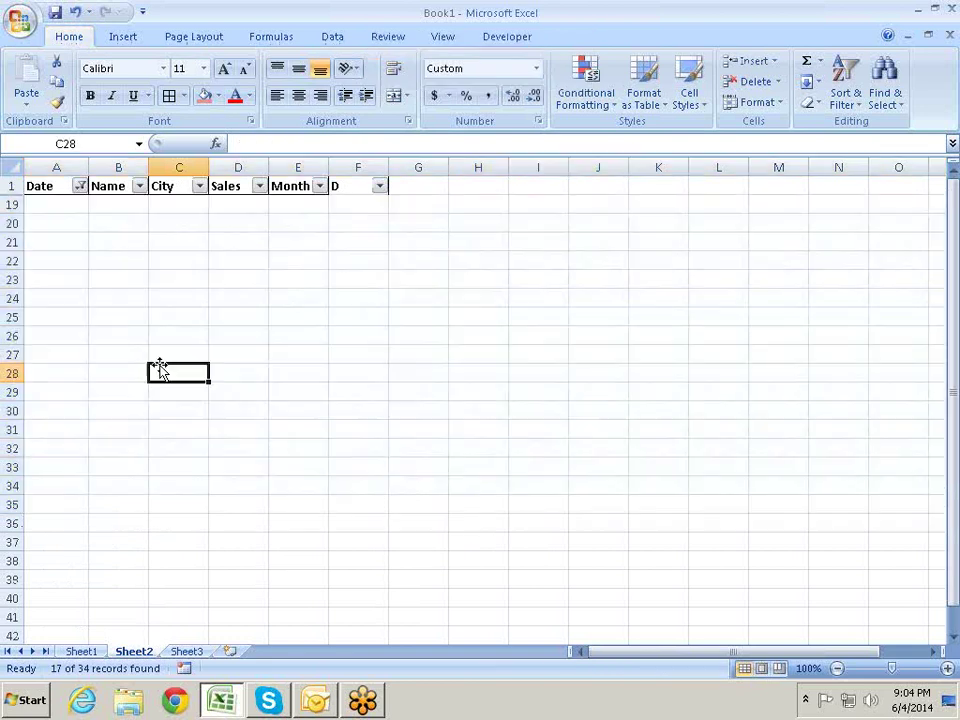
Clear the Date filter by ticking Select All so all 17 records show
click(80, 168)
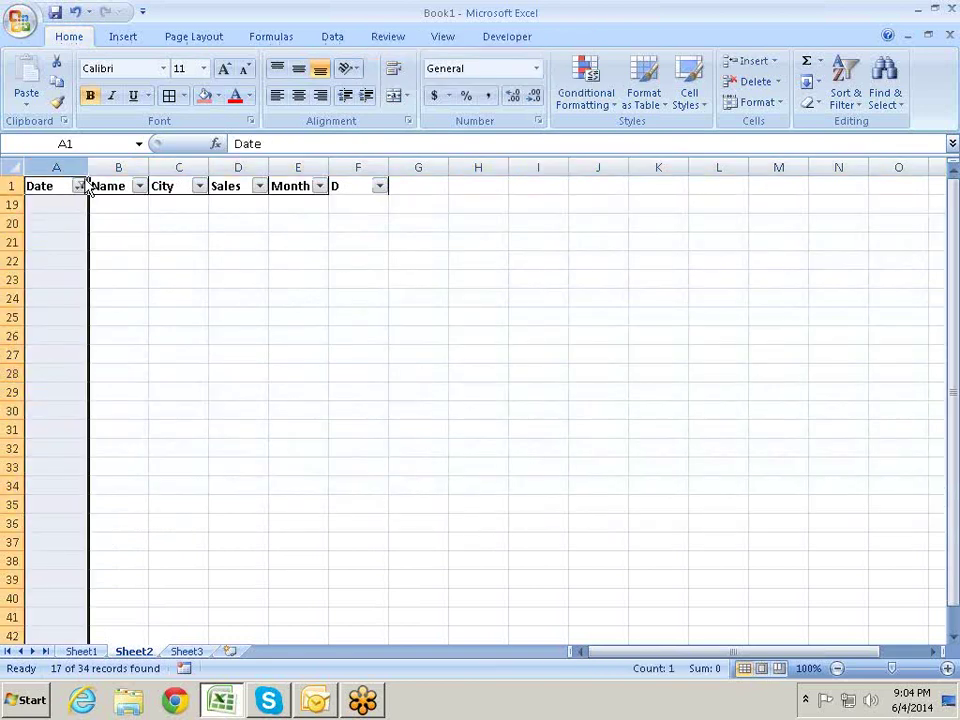
click(80, 186)
click(85, 334)
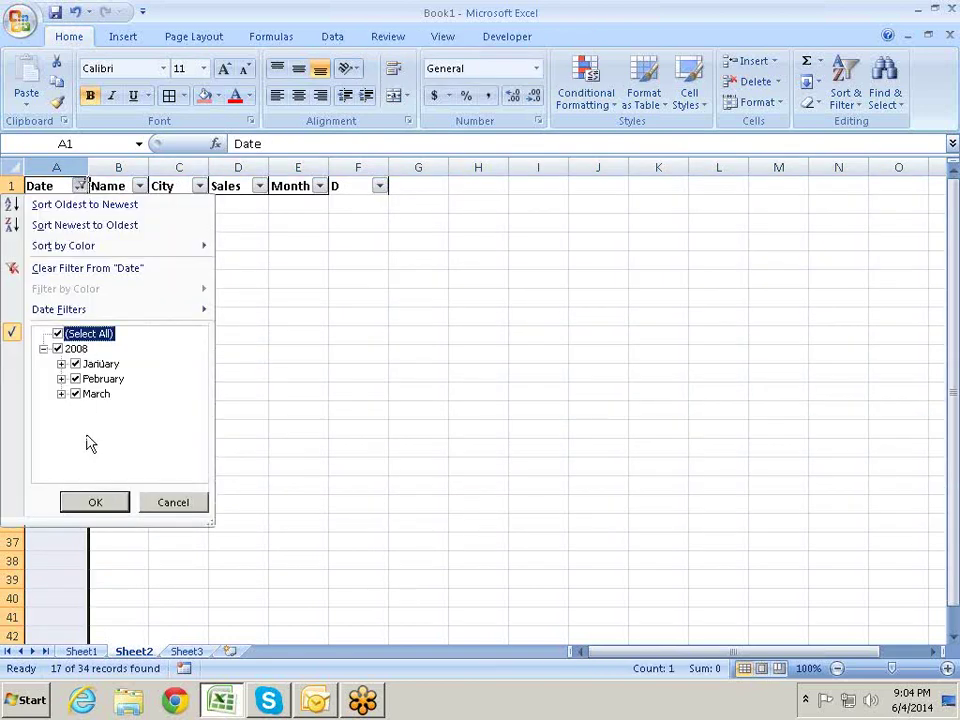
click(95, 502)
click(456, 378)
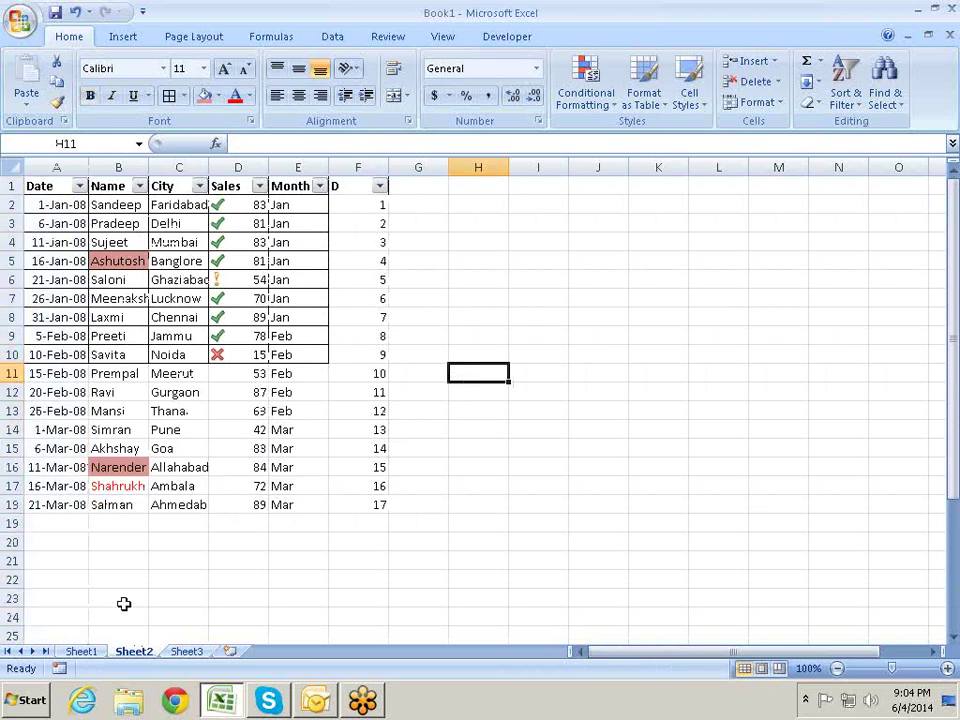
On Sheet1, select headers A1:E1 and turn on AutoFilter with Ctrl+Shift+L
click(93, 656)
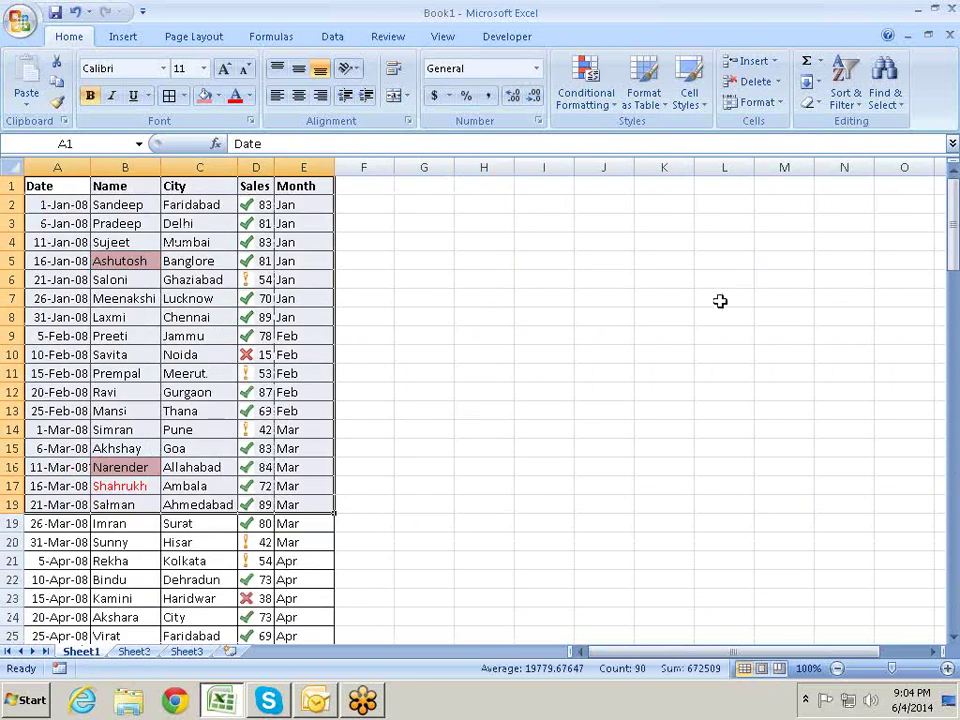
click(332, 409)
click(428, 367)
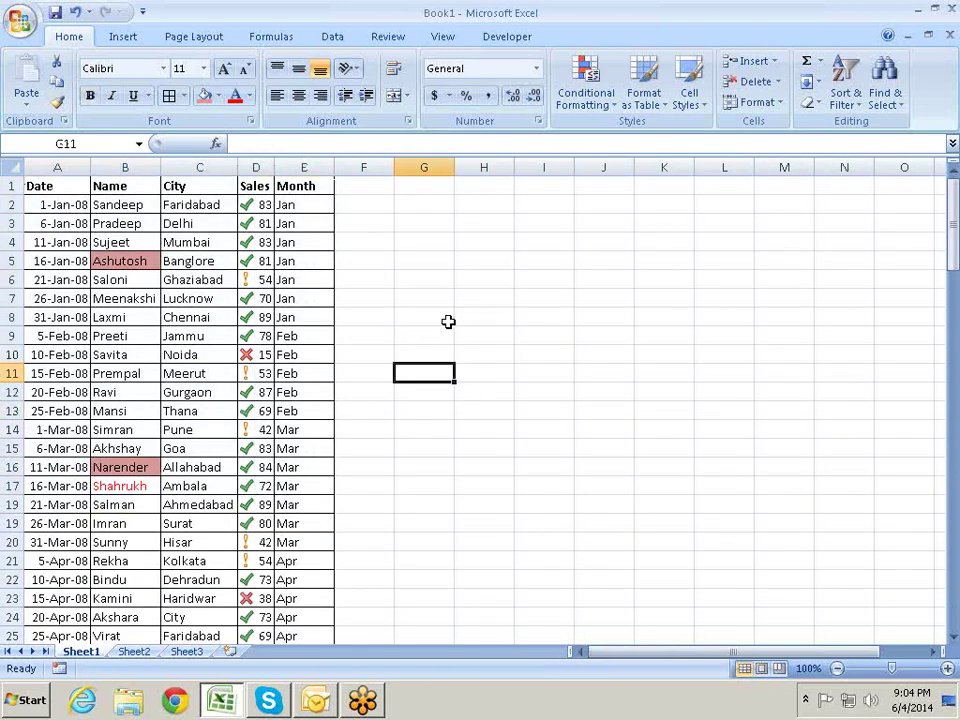
click(428, 260)
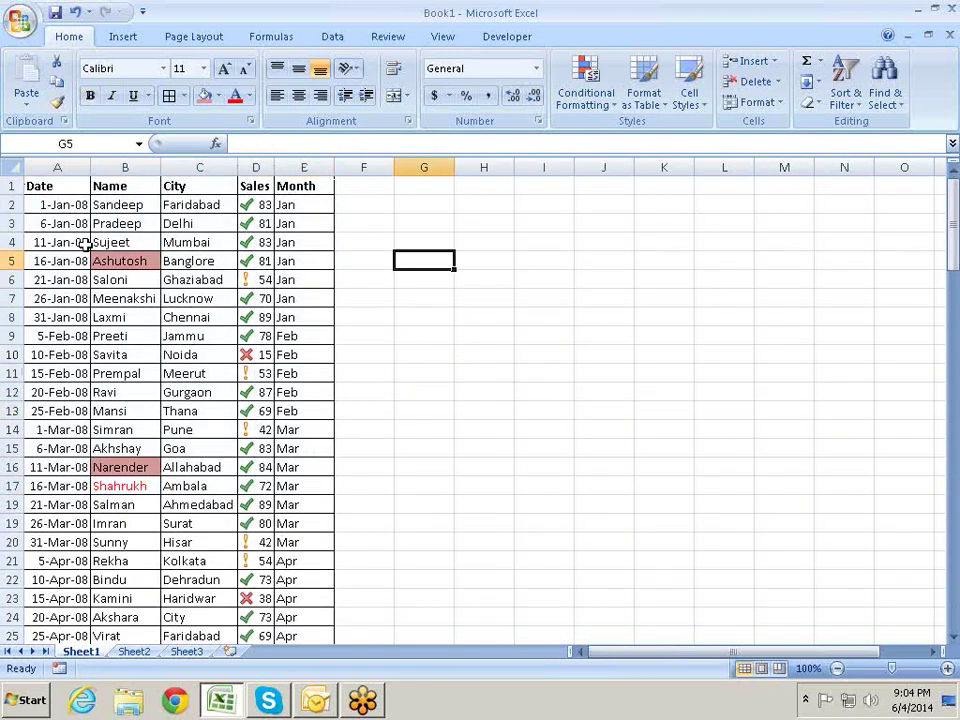
click(57, 191)
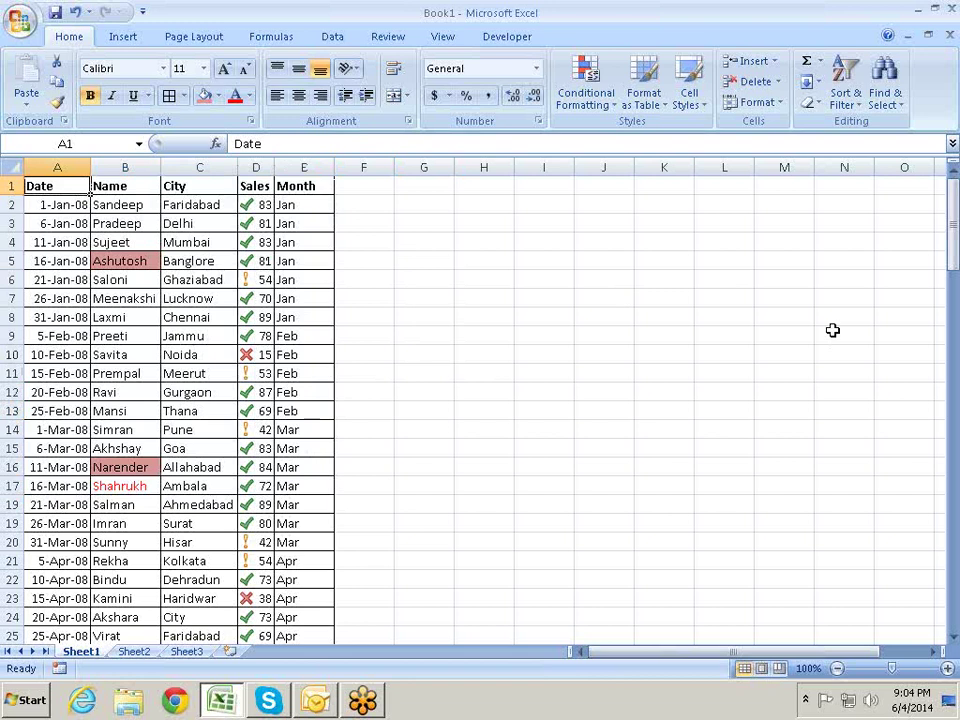
key(ctrl+shift+Right)
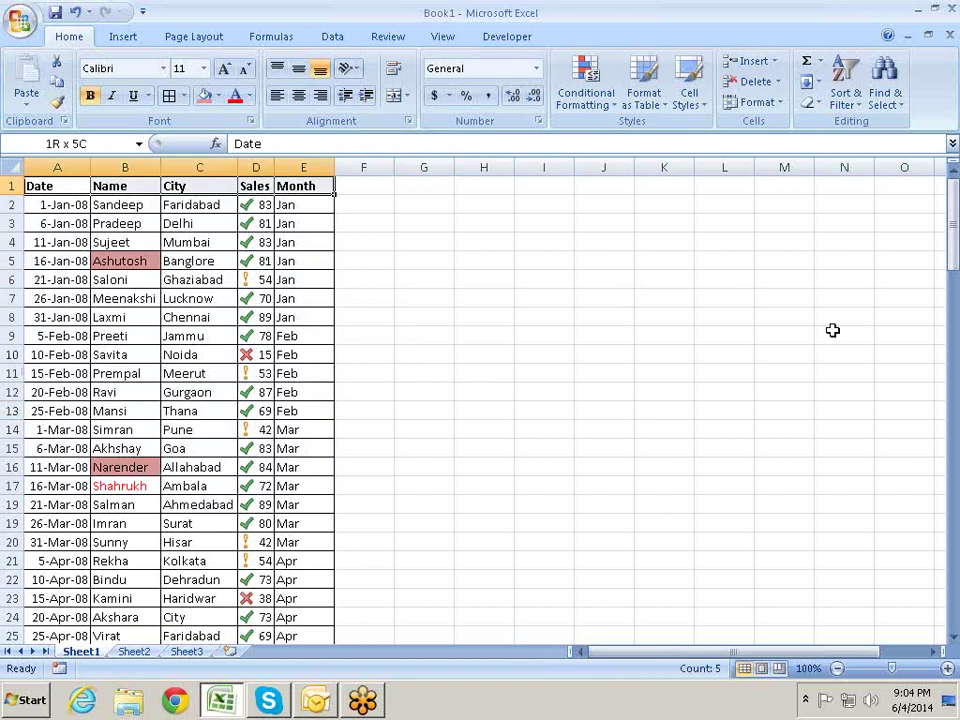
key(ctrl+shift+l)
key(Right)
key(Right)
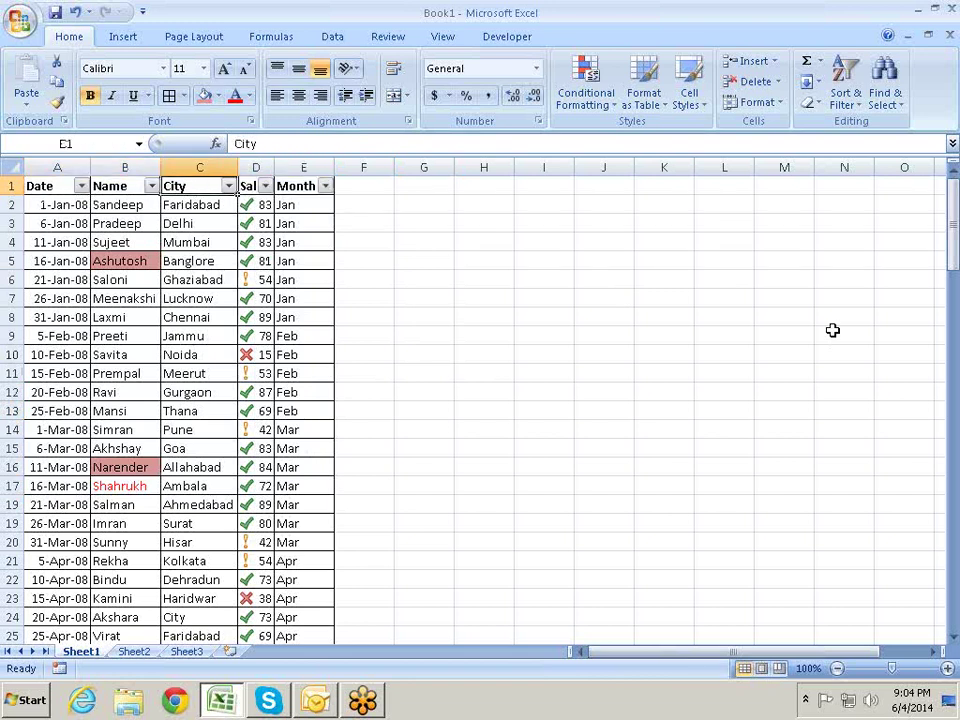
key(Home)
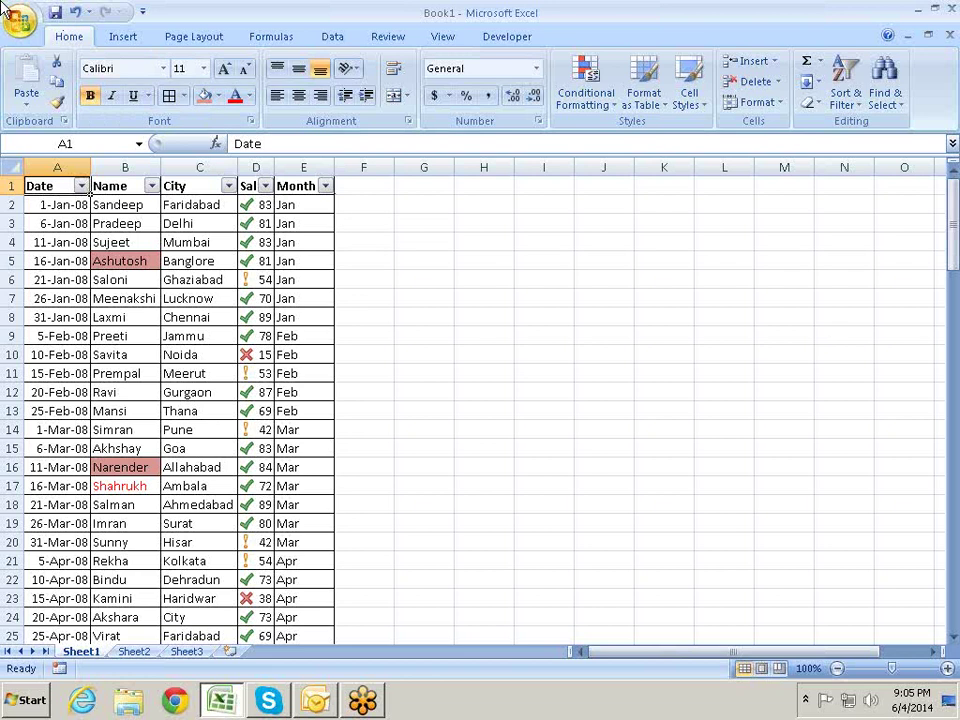
click(65, 224)
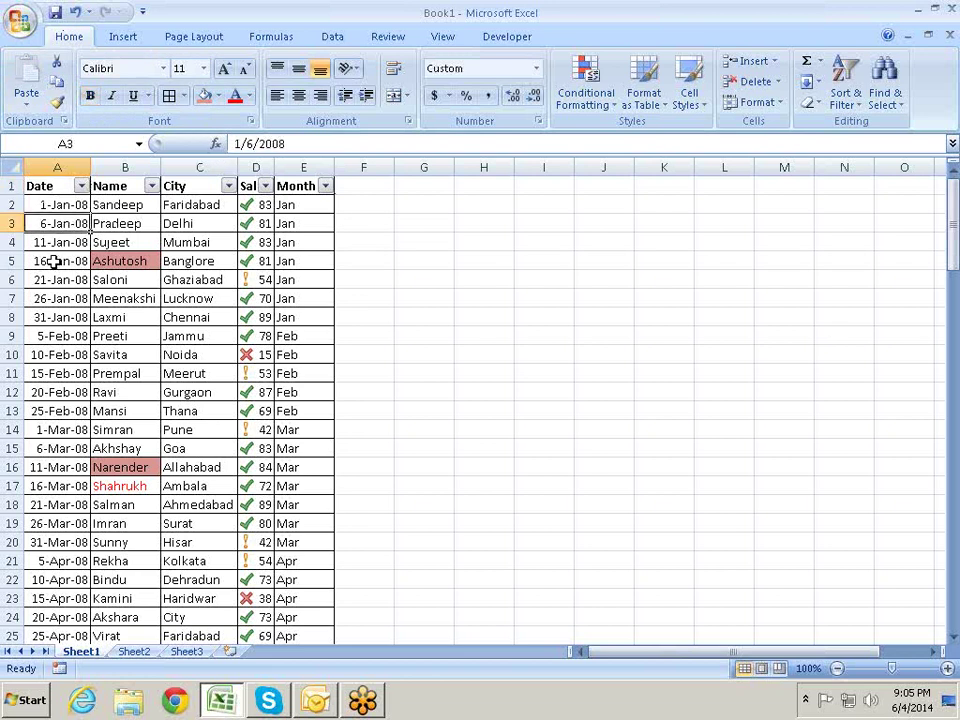
Inspect the dates stored in cells A5, A7 and A4
click(60, 262)
click(55, 298)
click(62, 240)
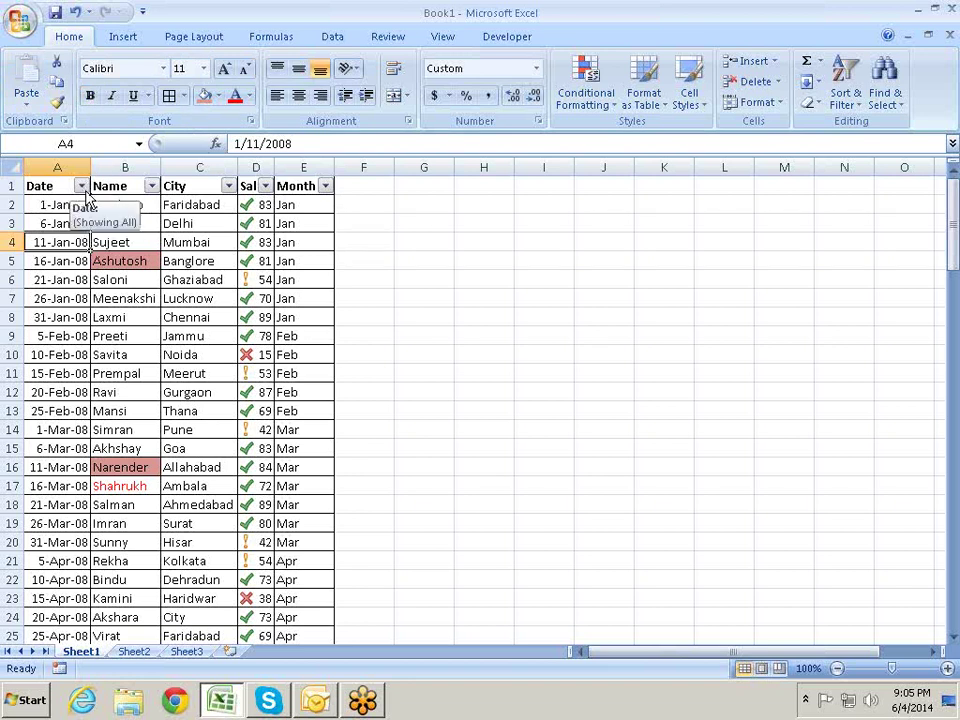
Open the Date filter list, expand 2009 and January 2009, then collapse back to years
click(81, 186)
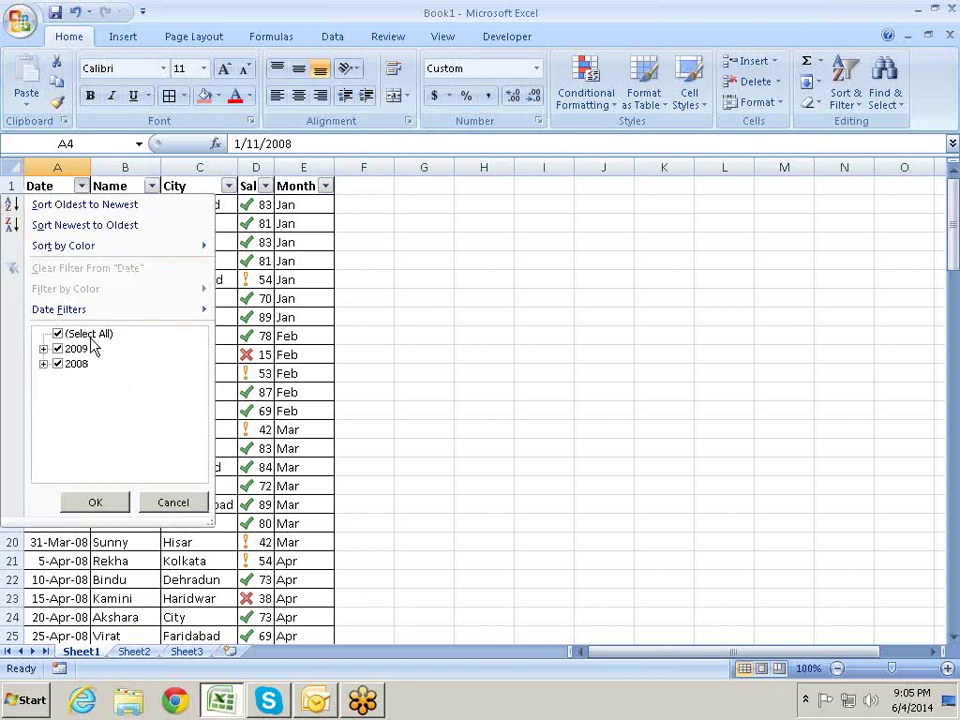
click(43, 349)
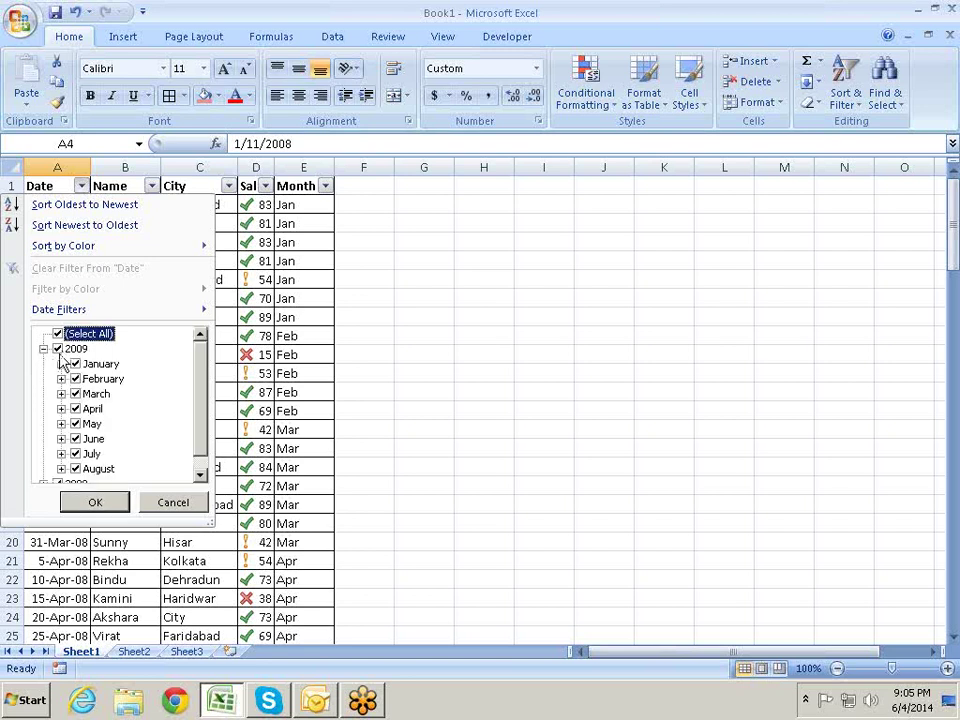
click(43, 349)
click(43, 349)
click(61, 364)
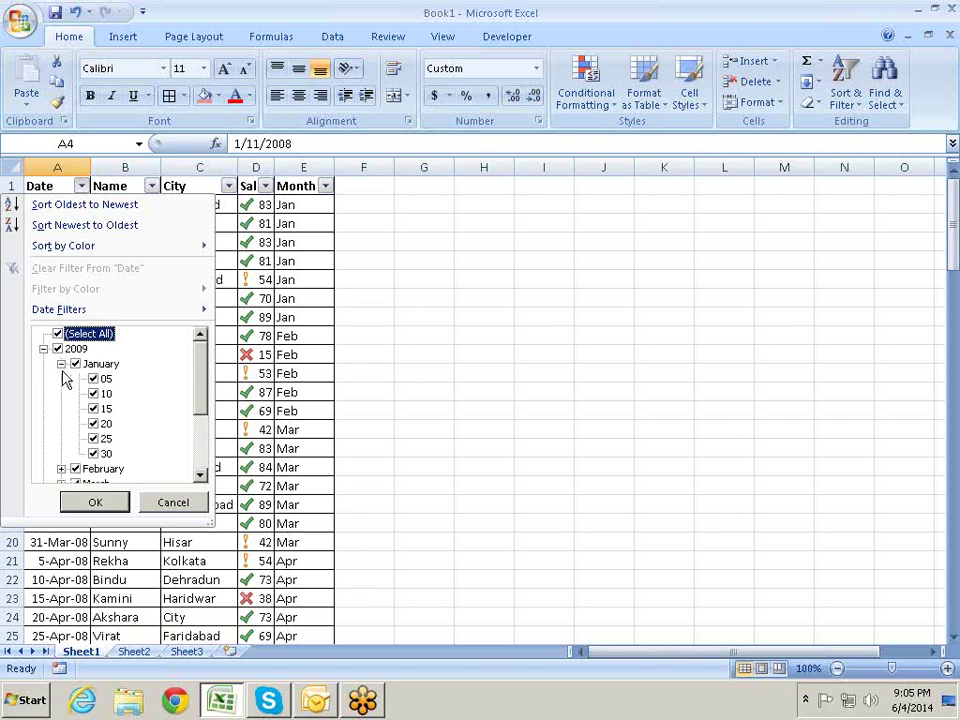
click(61, 365)
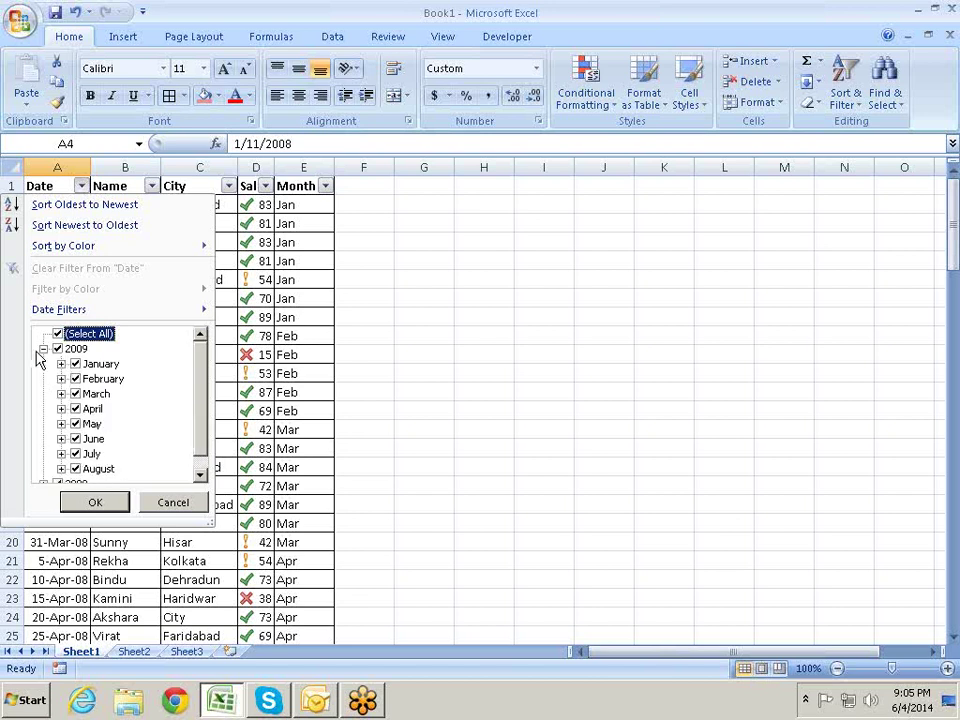
click(44, 349)
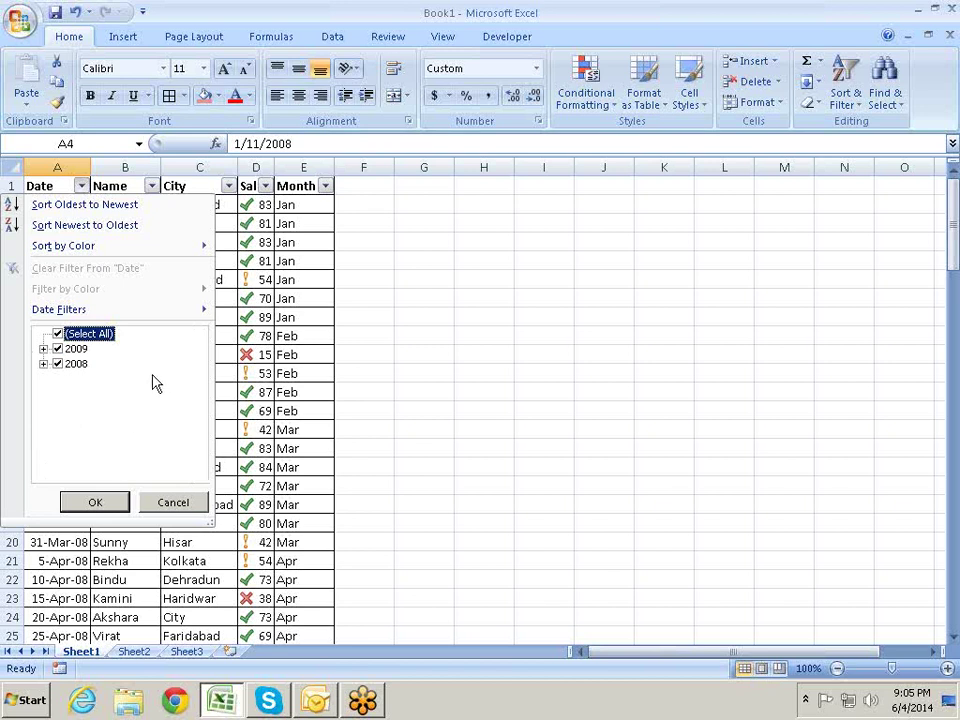
Enter the text 31.02.14 in cell A12, cancelling the stray A13 edit and closing Help
key(Escape)
click(72, 391)
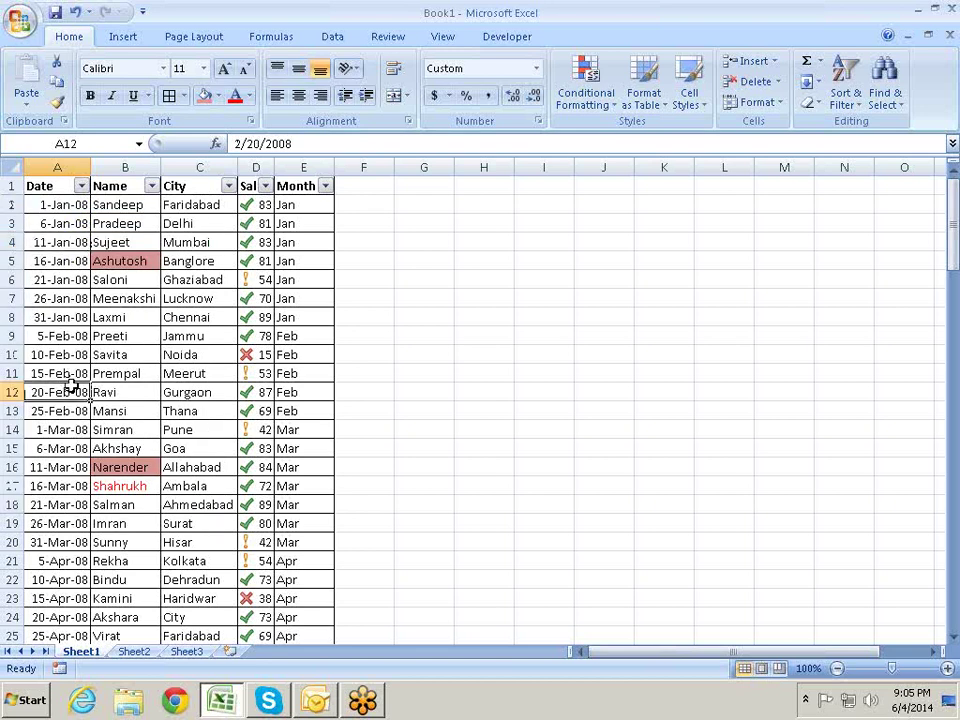
text(31.02.)
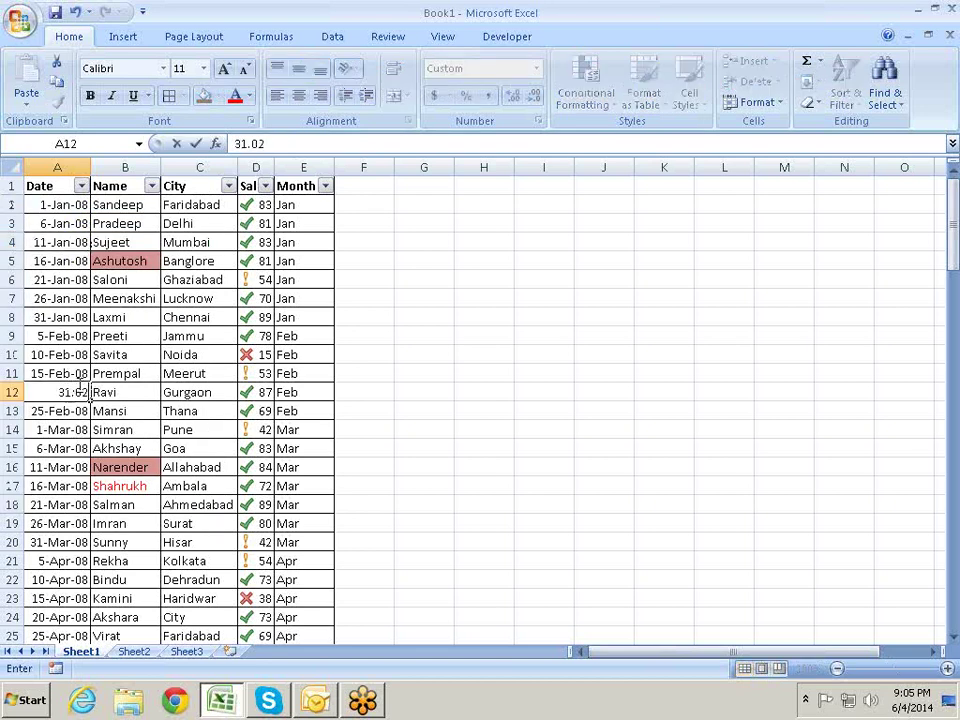
key(Return)
text(2014)
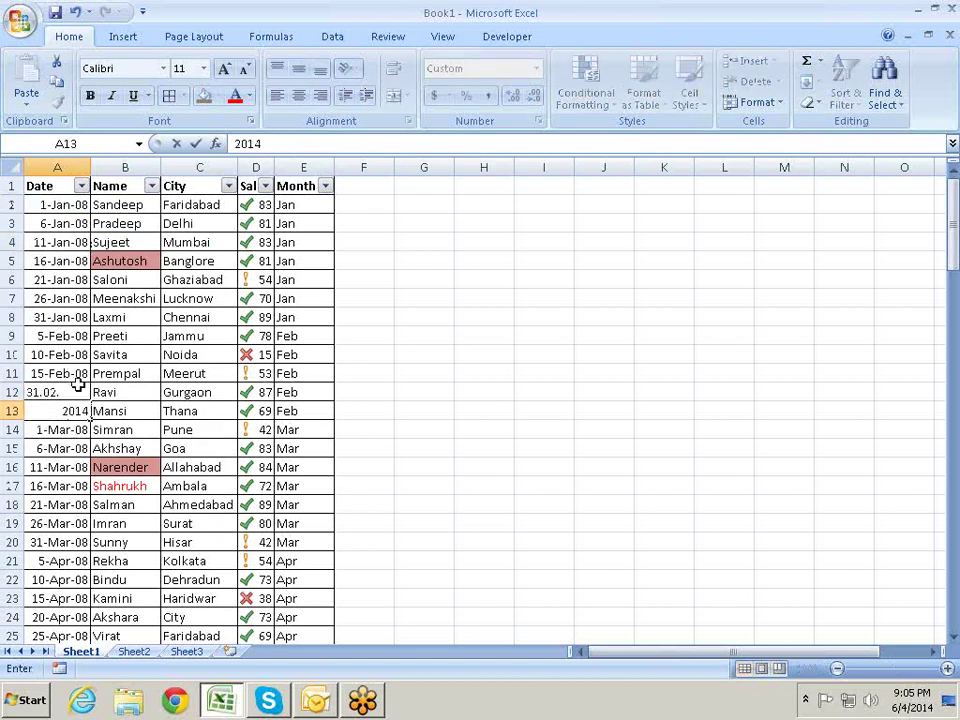
key(Escape)
click(78, 385)
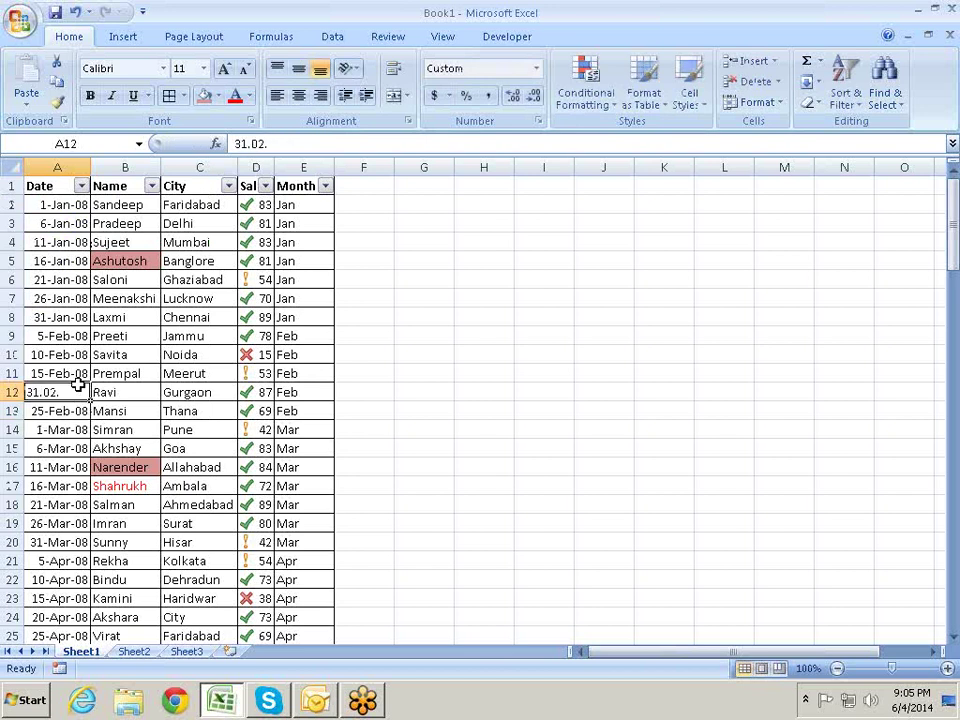
key(F1)
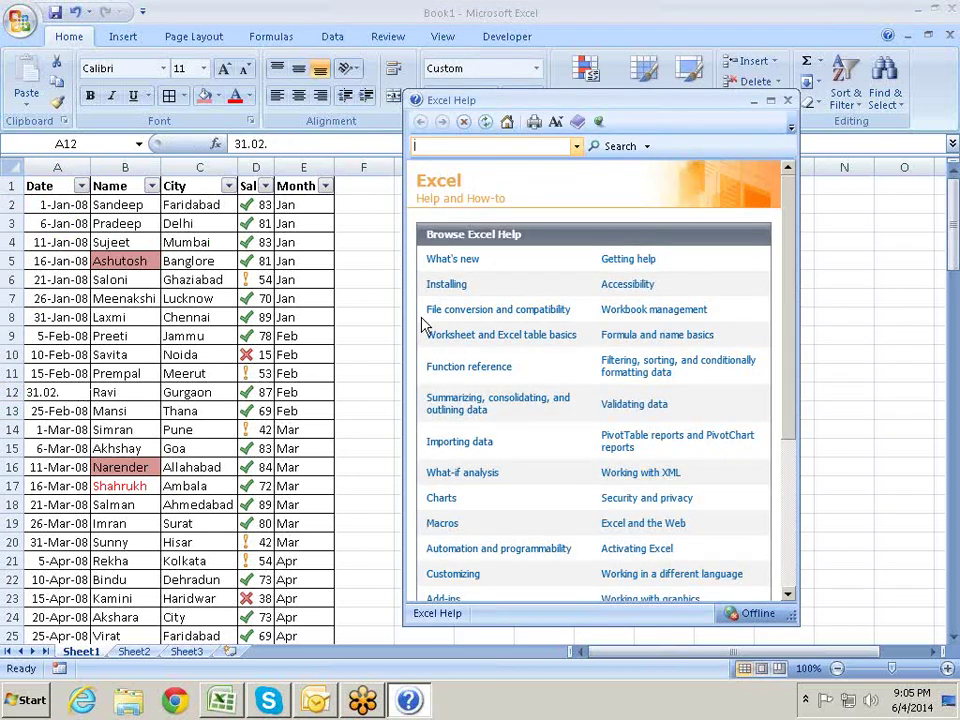
click(788, 100)
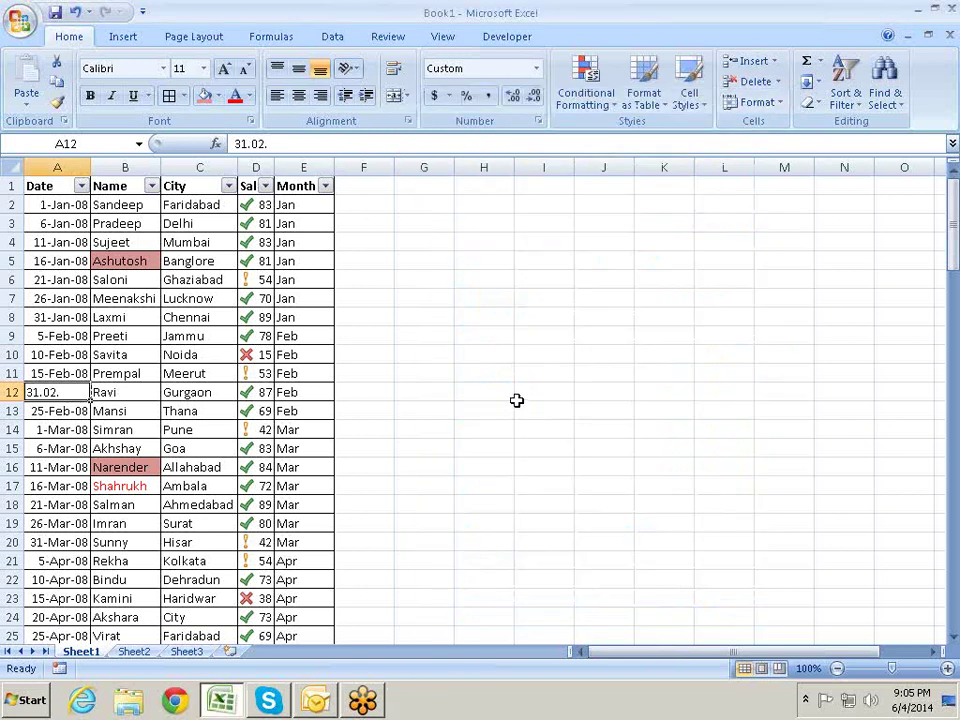
key(F2)
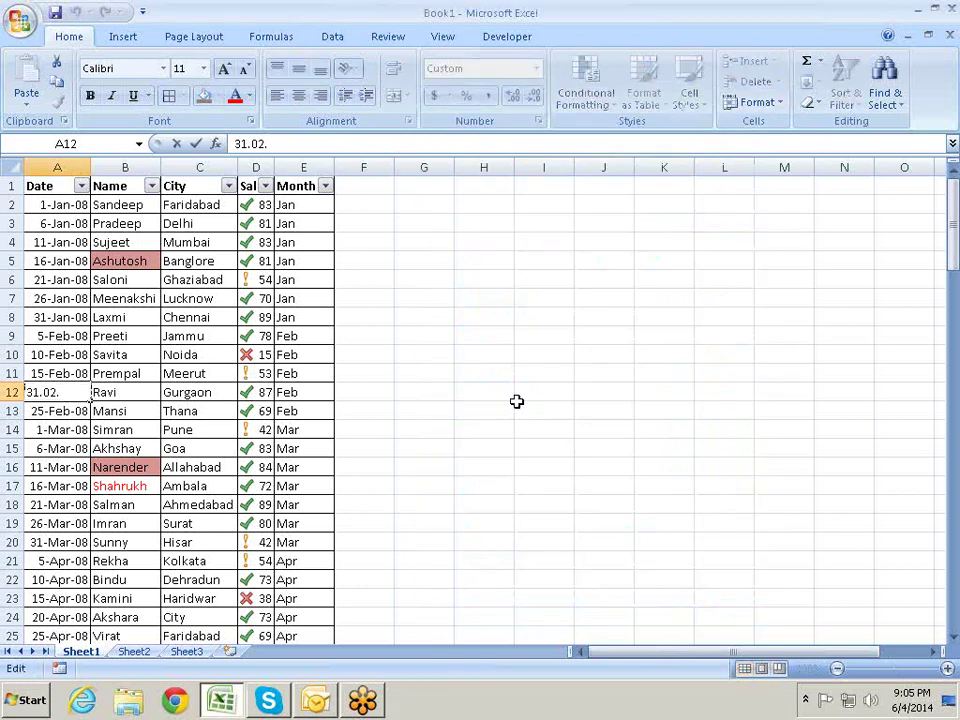
text(14)
key(Return)
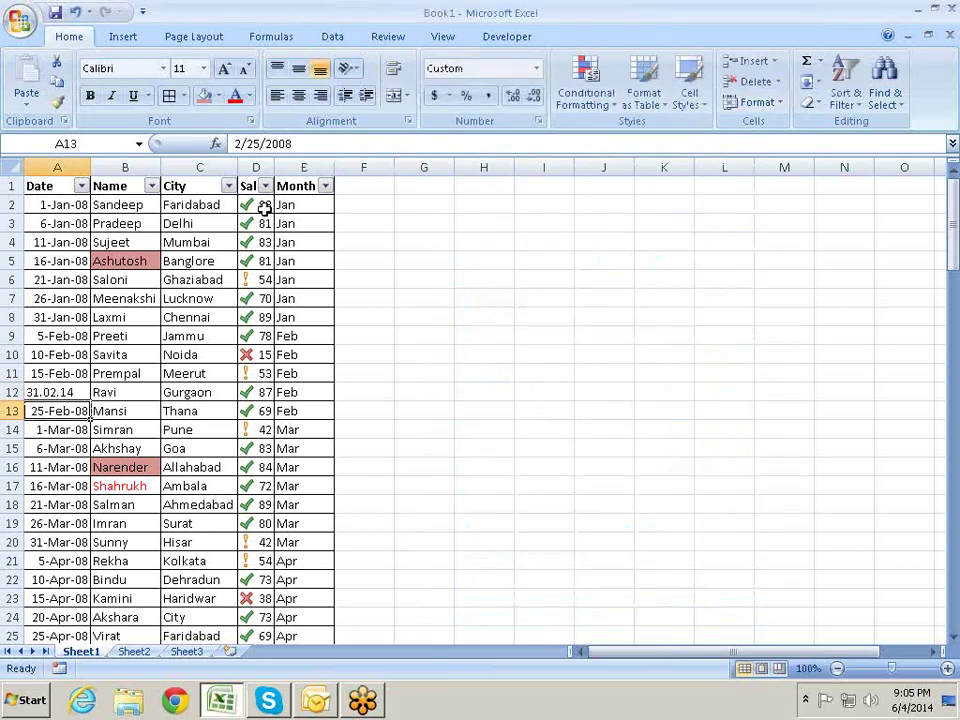
Open the Date filter, untick the separate 31.02.14 entry, and cancel without filtering
click(82, 186)
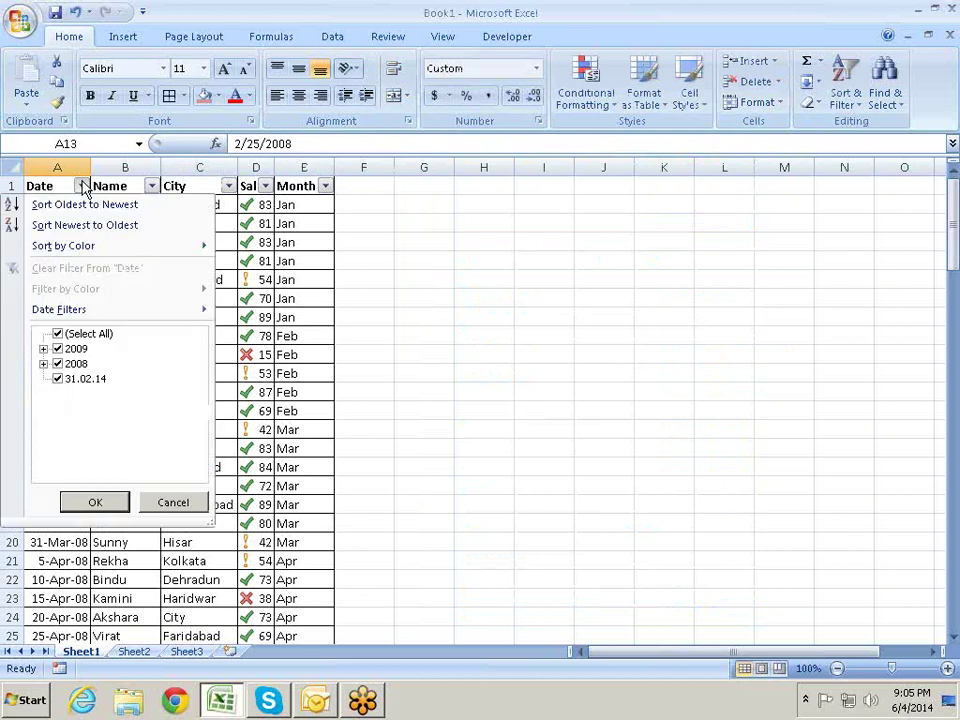
click(82, 385)
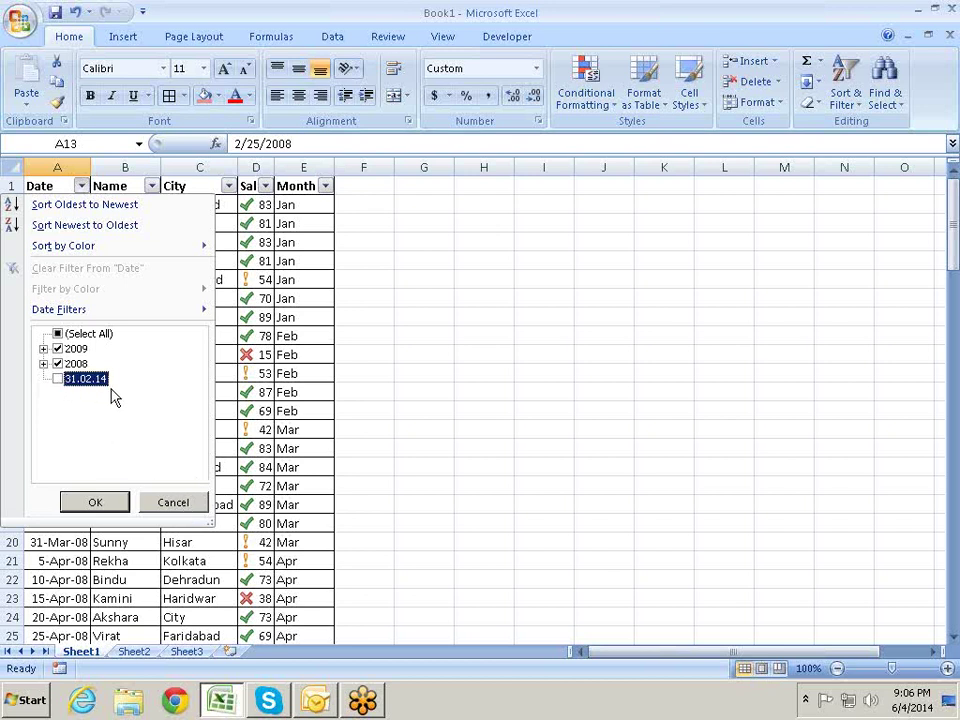
click(168, 503)
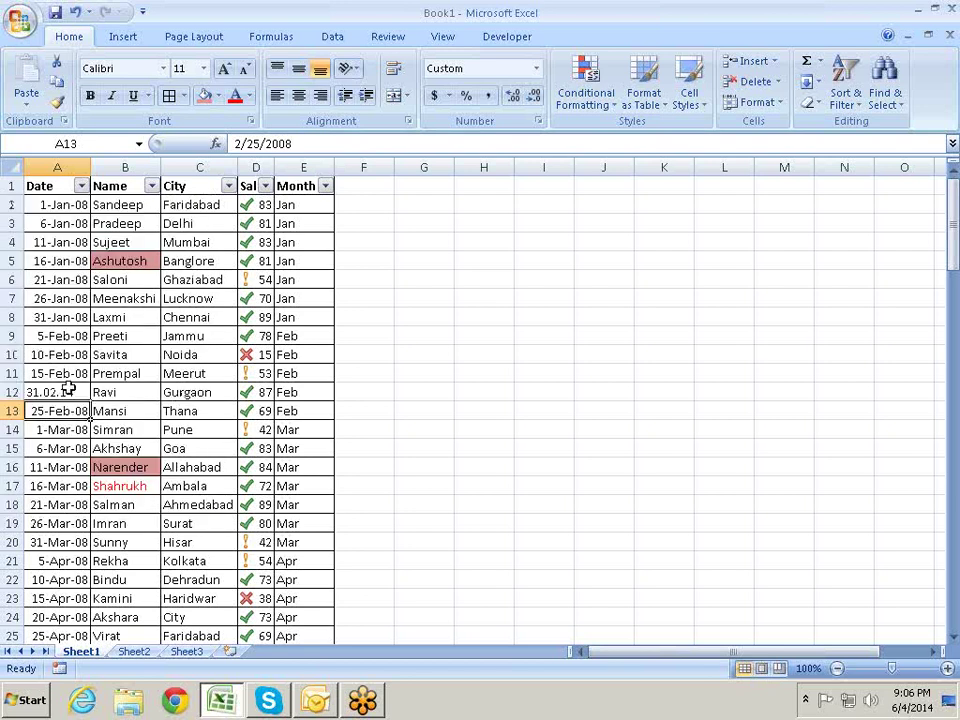
Restore A12 to 15-Feb-08 by filling down the date from the cell above
click(68, 389)
key(ctrl+d)
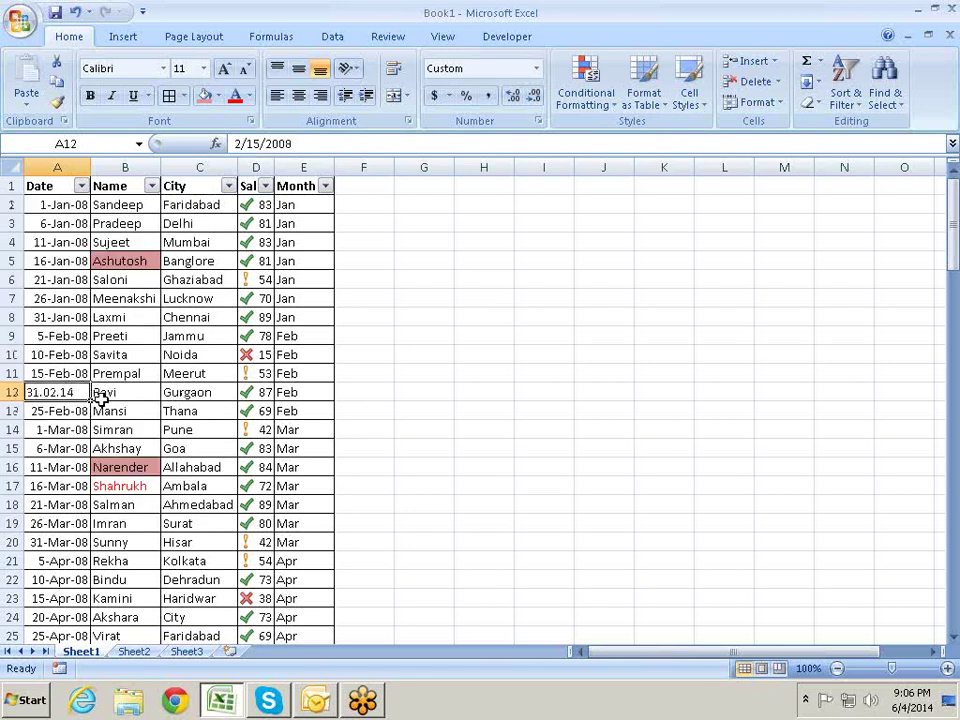
click(182, 433)
In the Date filter list, untick and retick January–March 2009, ending with all of 2009 ticked
click(70, 224)
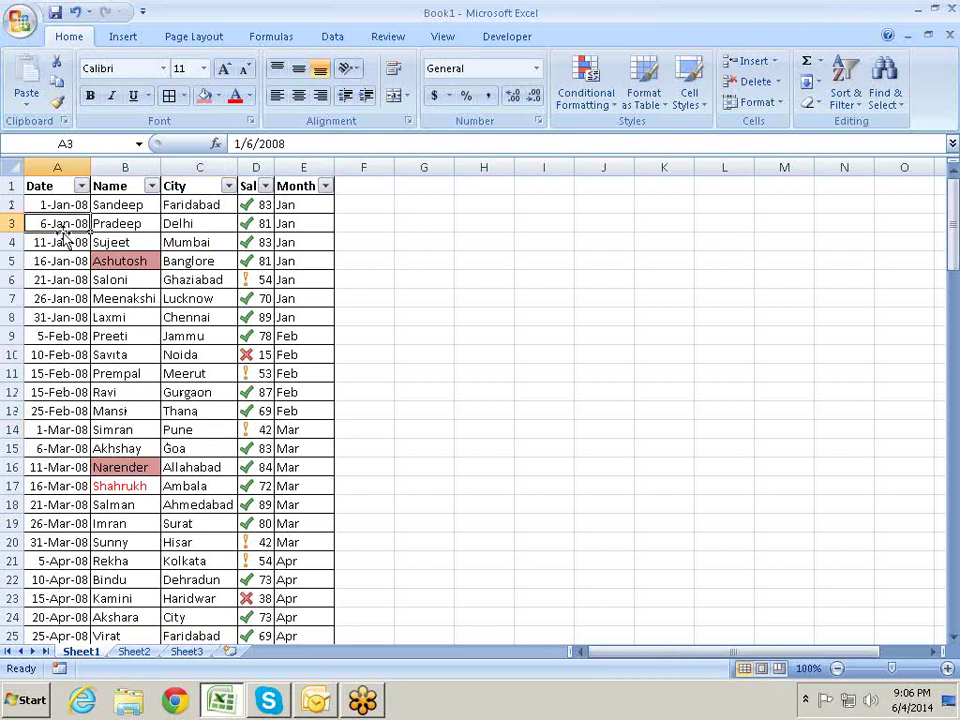
click(84, 186)
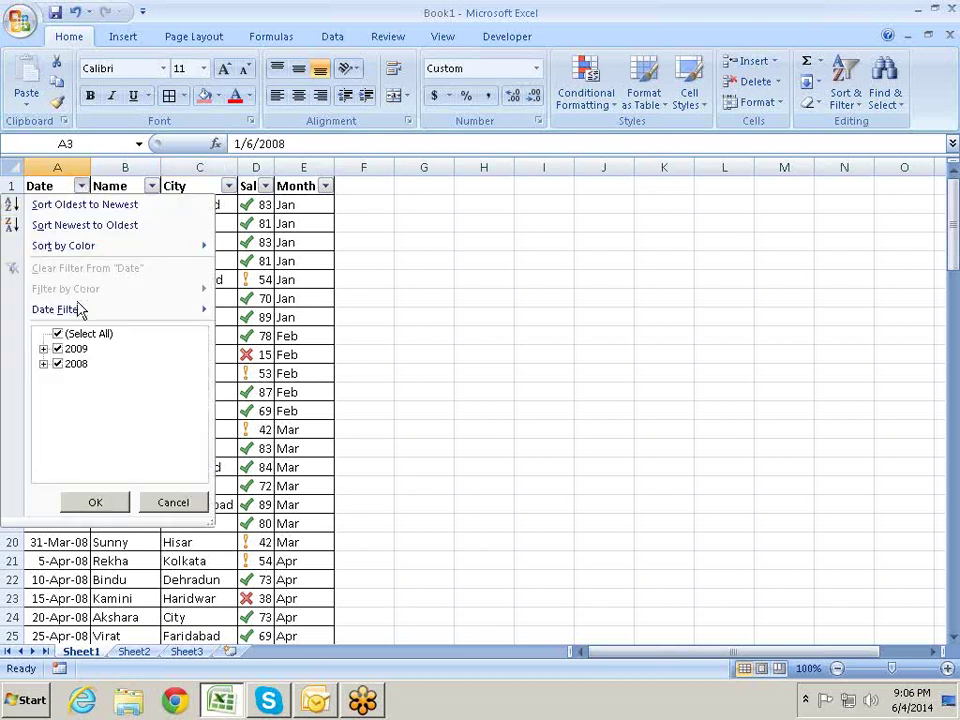
click(43, 348)
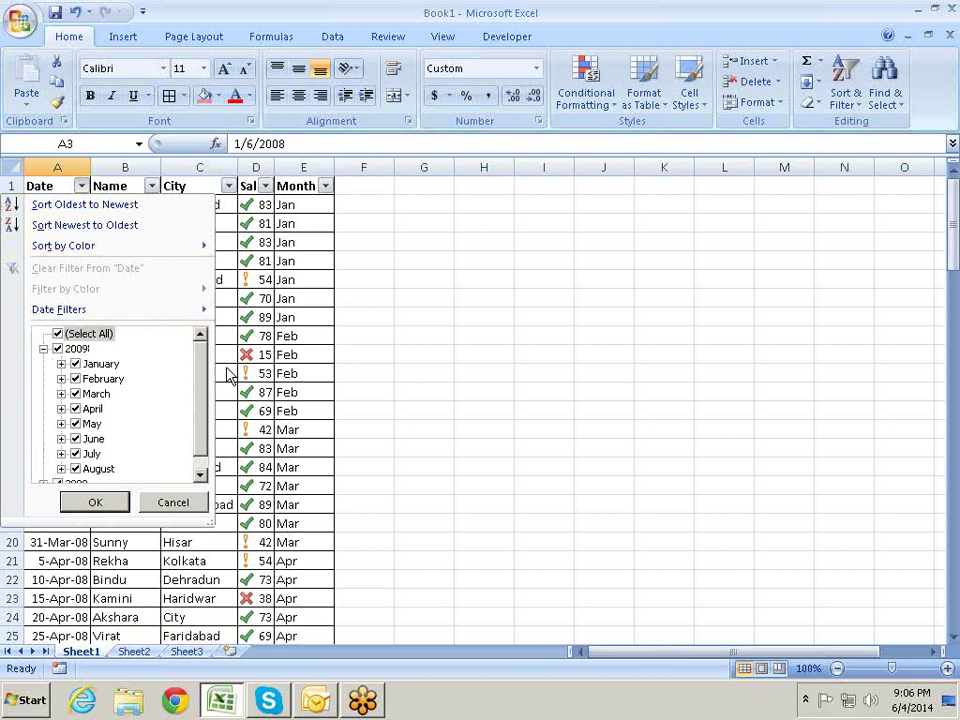
click(75, 364)
click(75, 379)
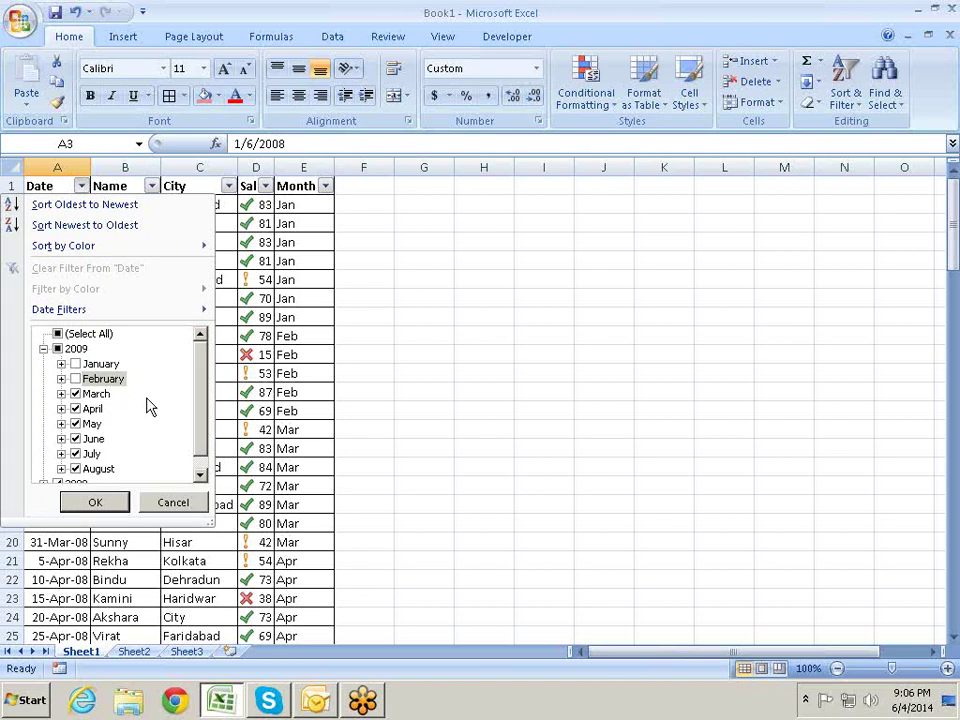
click(44, 349)
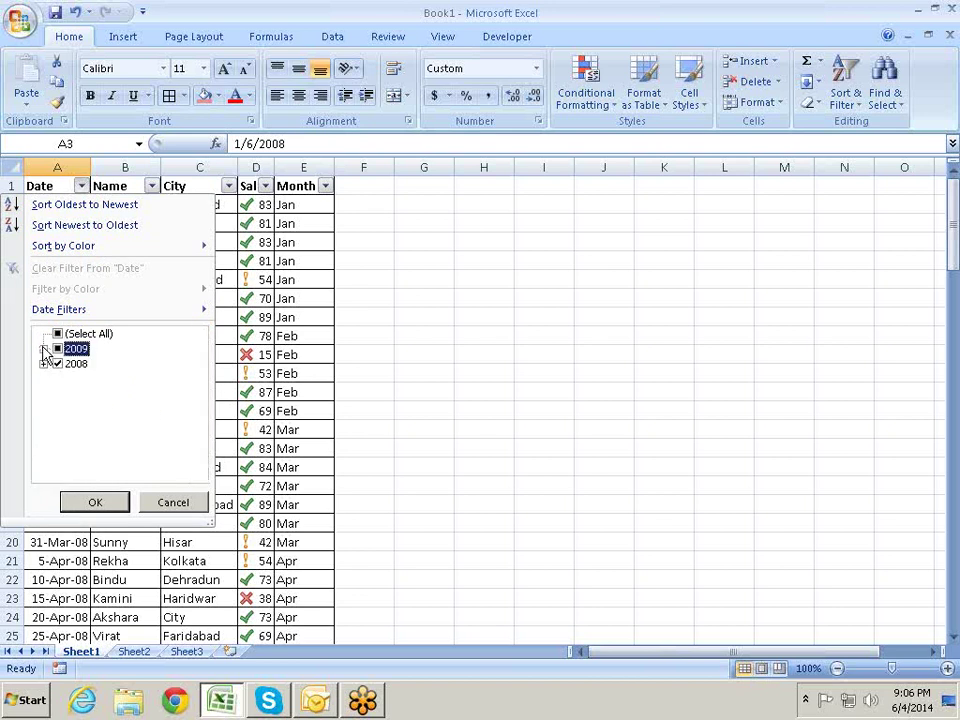
click(44, 349)
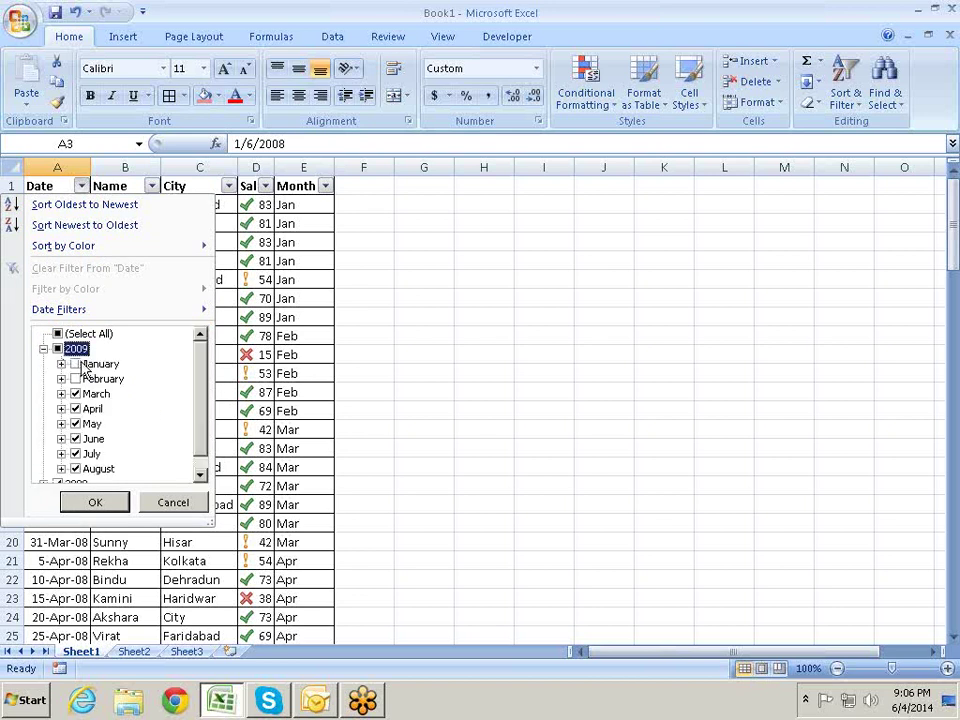
click(76, 364)
click(76, 379)
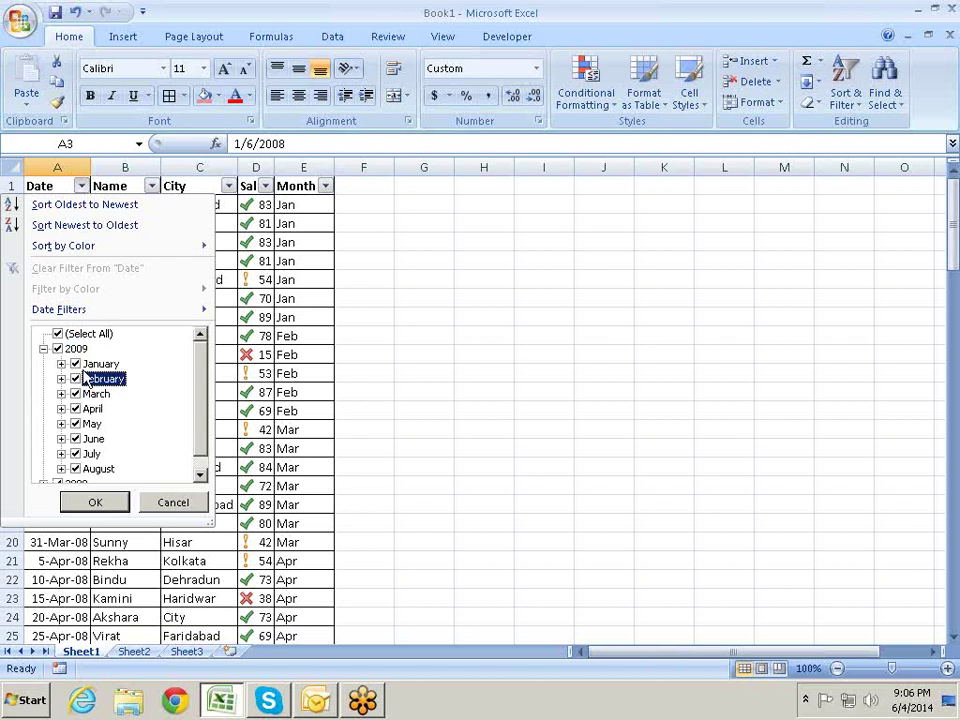
click(76, 364)
click(76, 379)
click(76, 394)
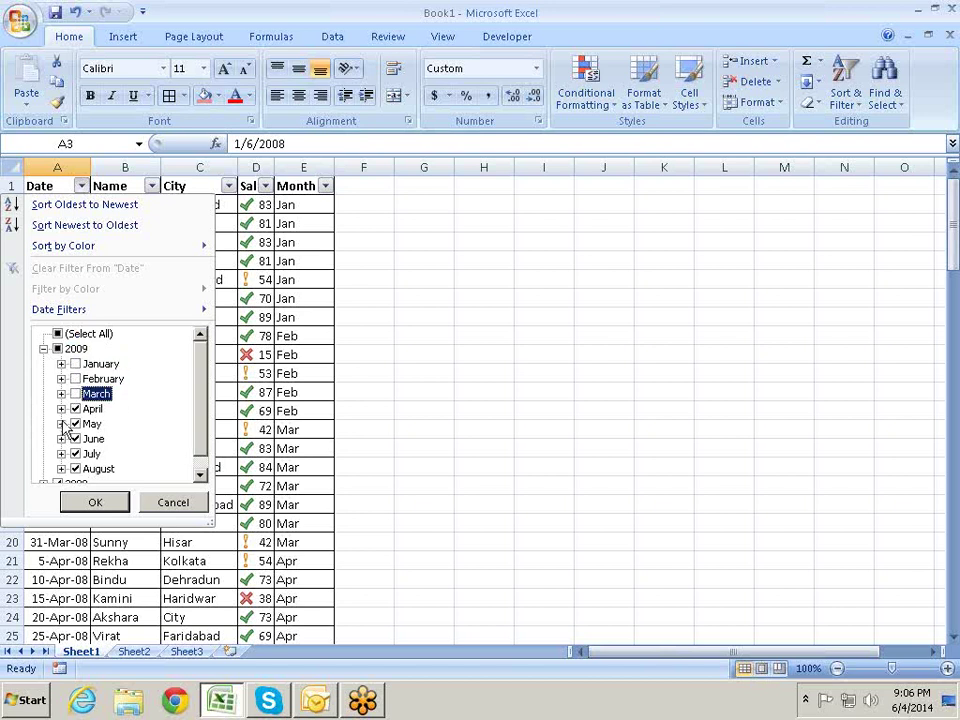
scroll(88, 408, down, 1)
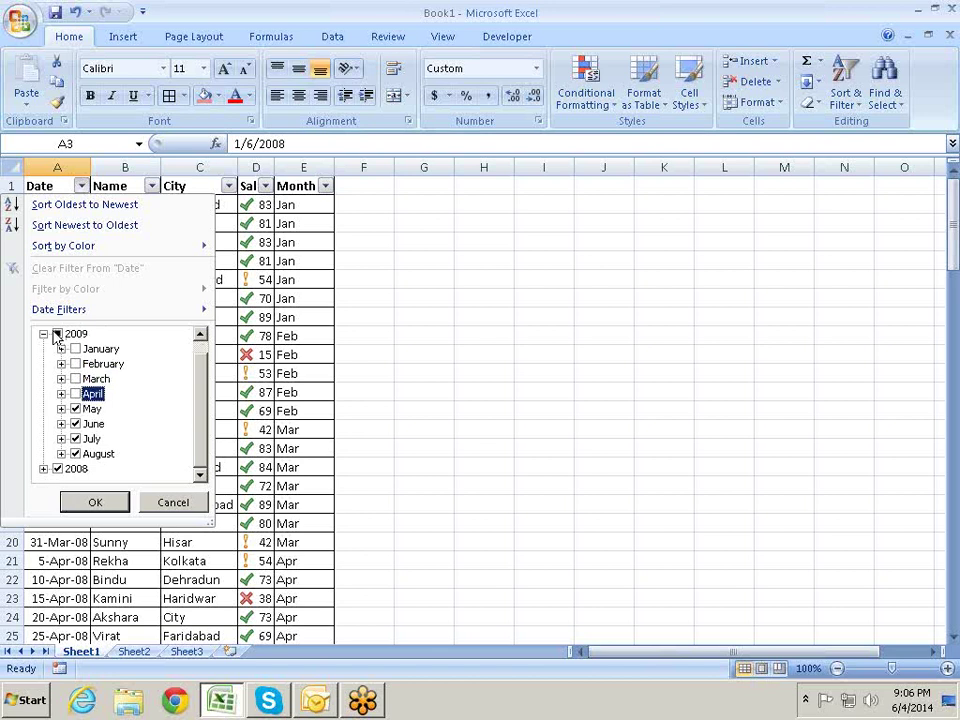
click(57, 333)
key(Left)
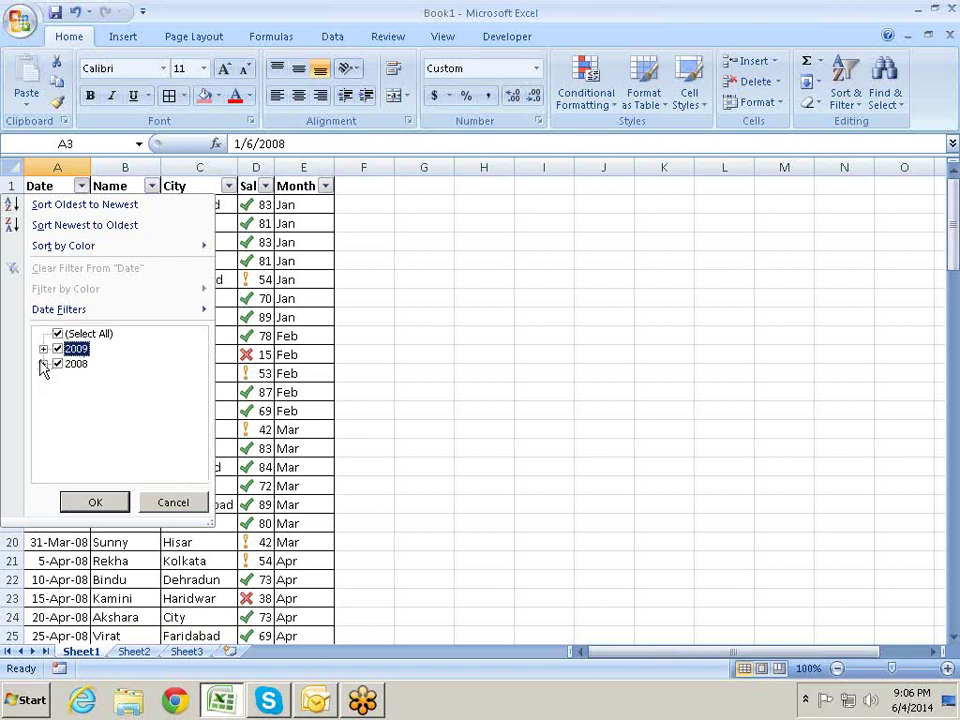
Filter dates to exclude January–March 2008 and keep only January–March 2009, then review the results
click(43, 364)
click(76, 349)
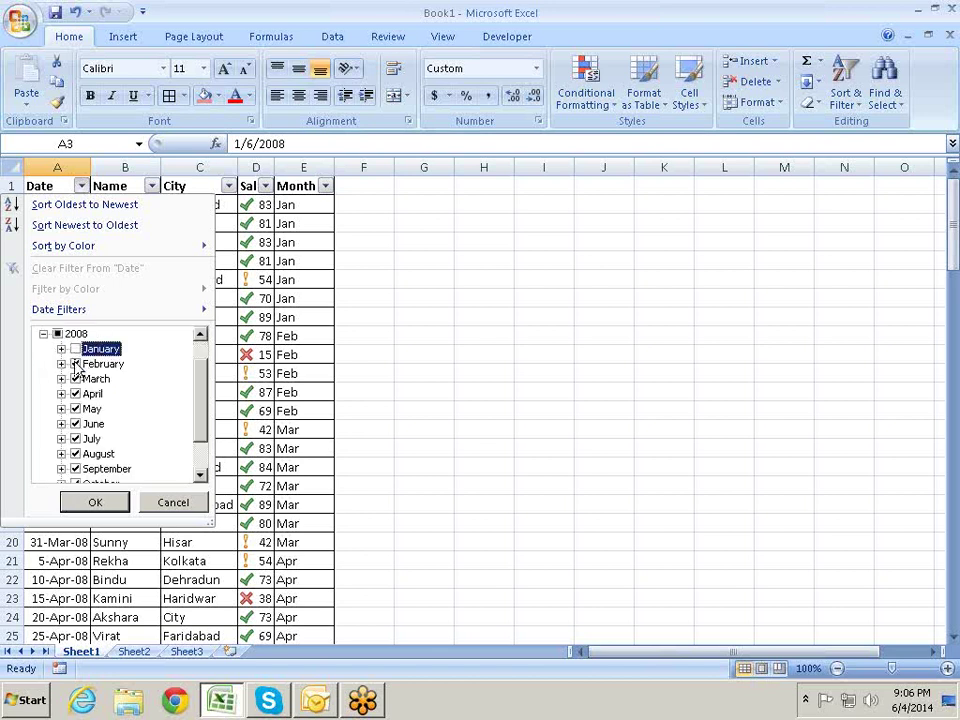
click(76, 364)
click(76, 379)
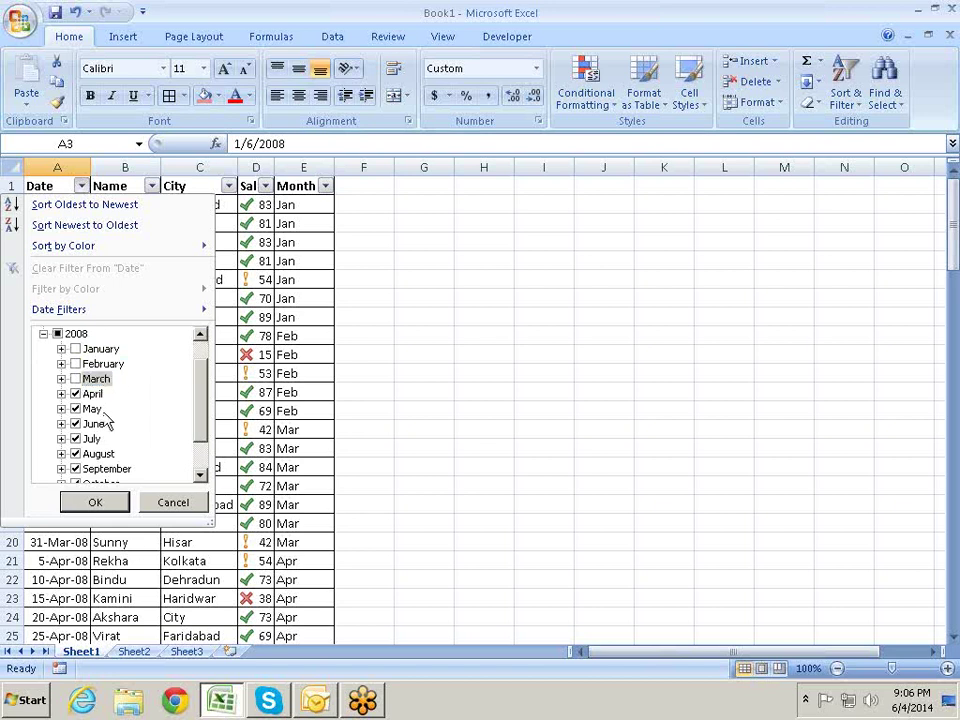
scroll(204, 390, up, 1)
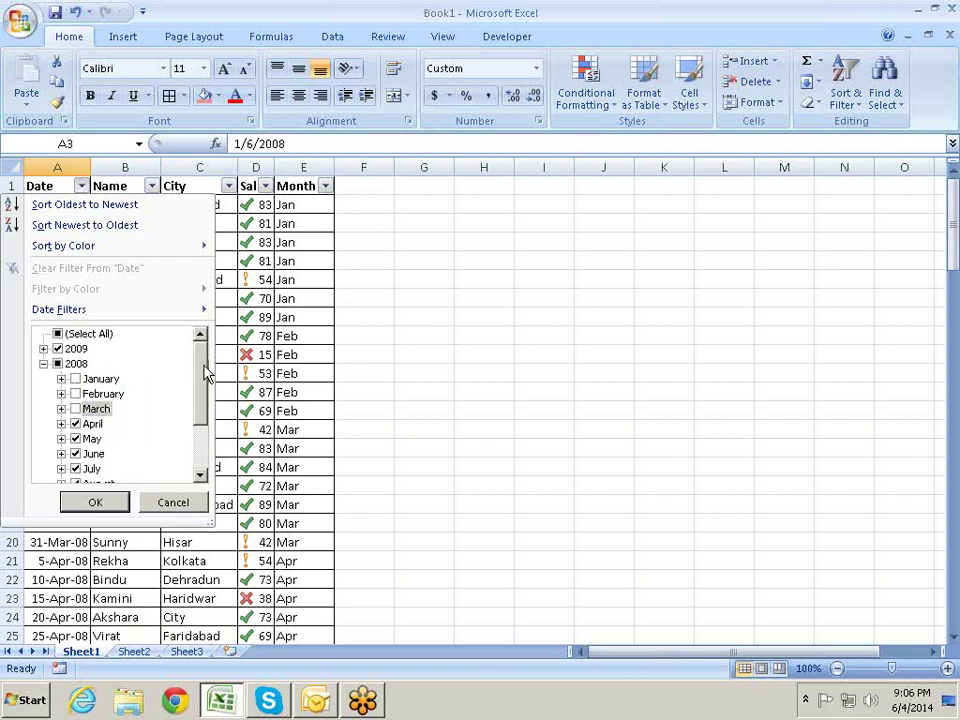
click(44, 349)
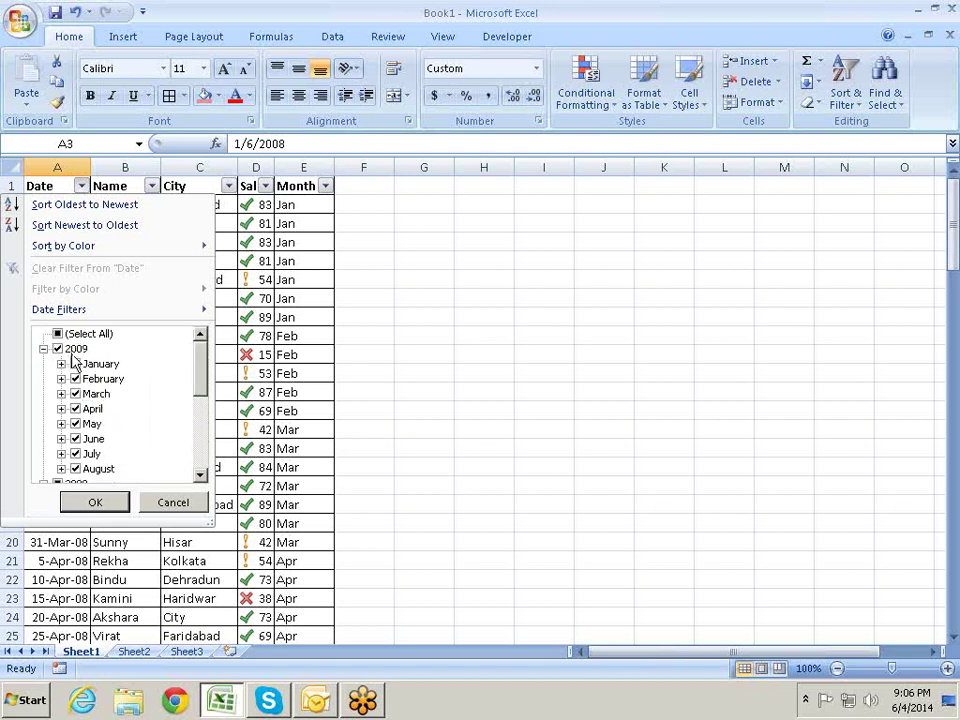
click(74, 349)
click(76, 364)
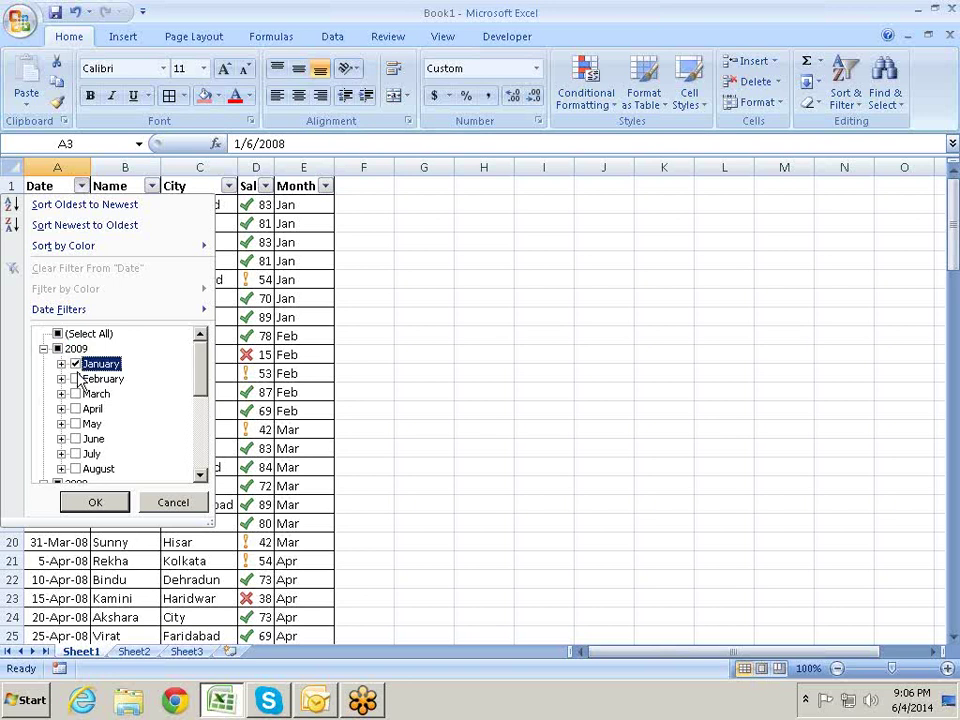
click(76, 379)
click(76, 394)
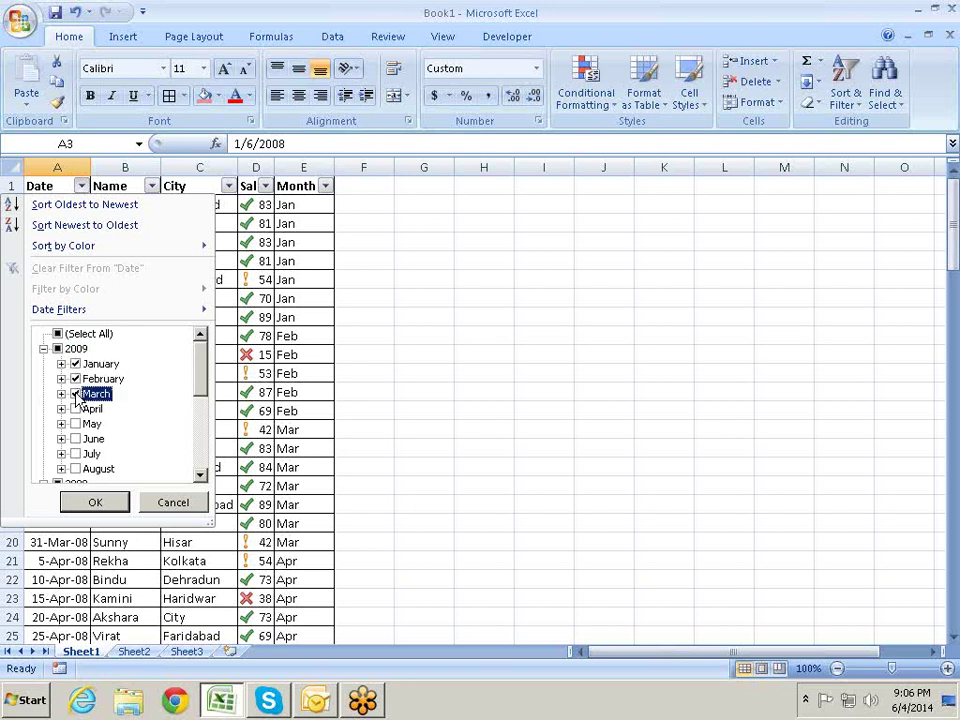
click(95, 502)
scroll(83, 317, down, 3)
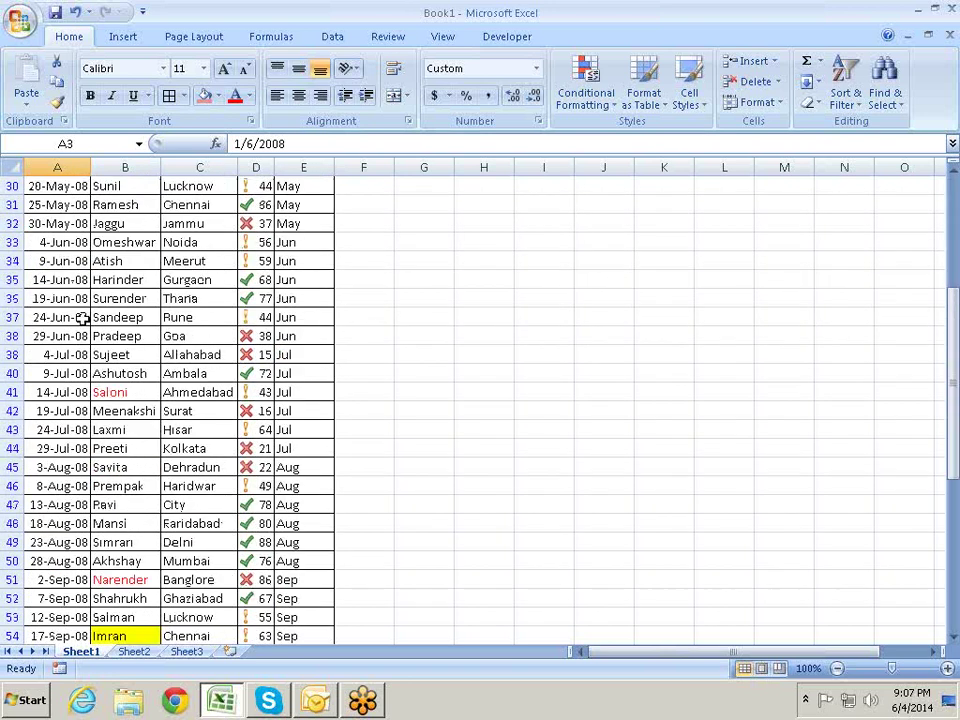
scroll(83, 317, down, 7)
scroll(80, 317, up, 3)
scroll(80, 317, up, 7)
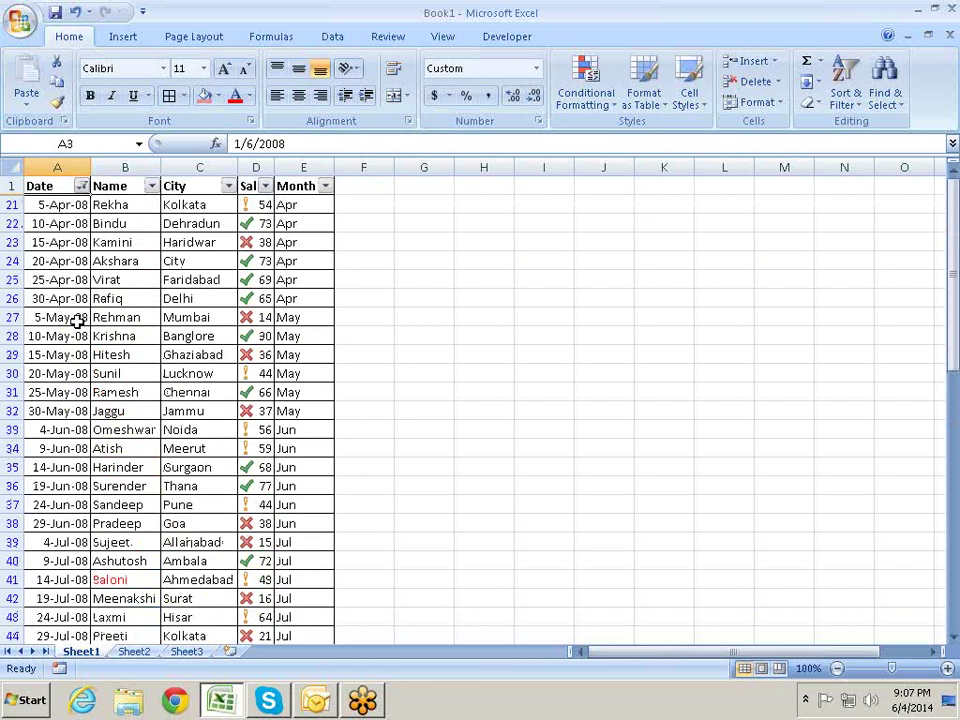
Tick (Select All) in the Date filter so every row reappears, then reopen the dropdown
click(82, 187)
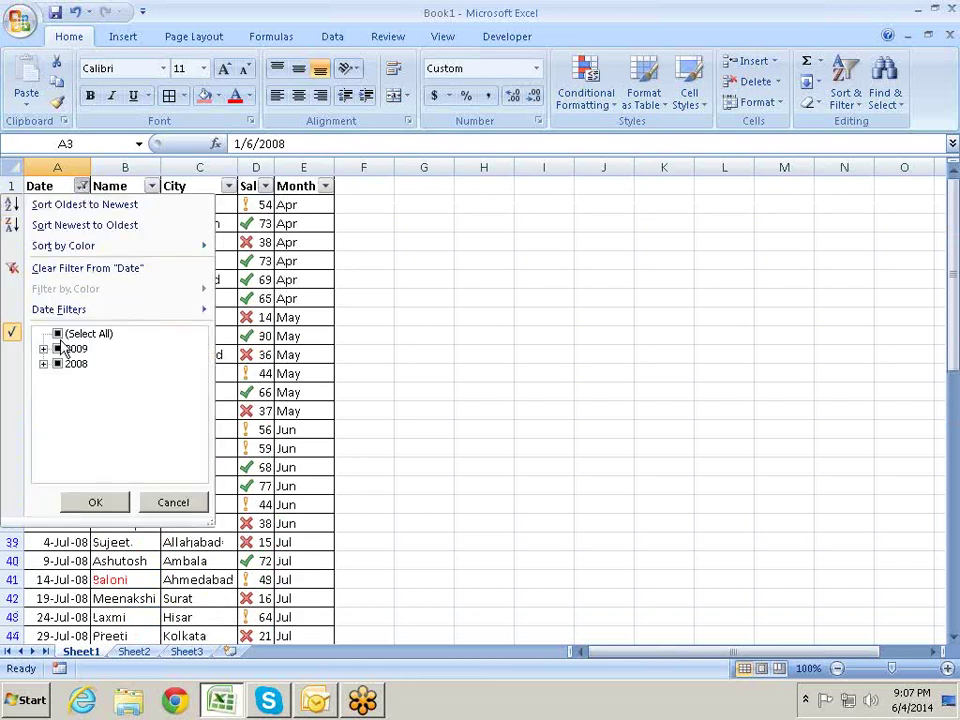
click(58, 333)
click(100, 503)
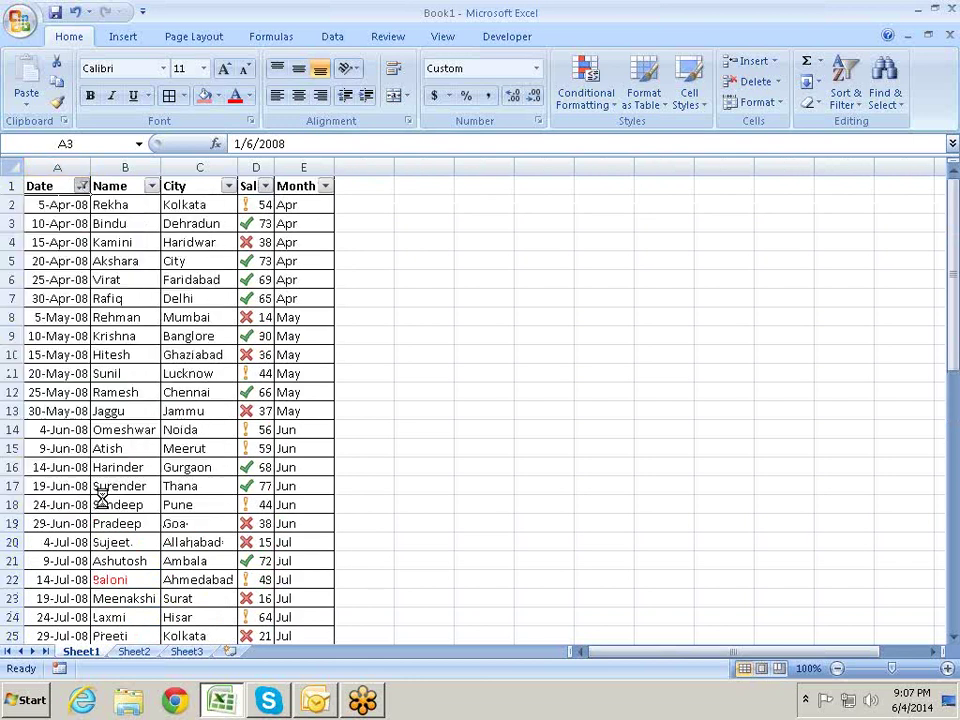
click(82, 187)
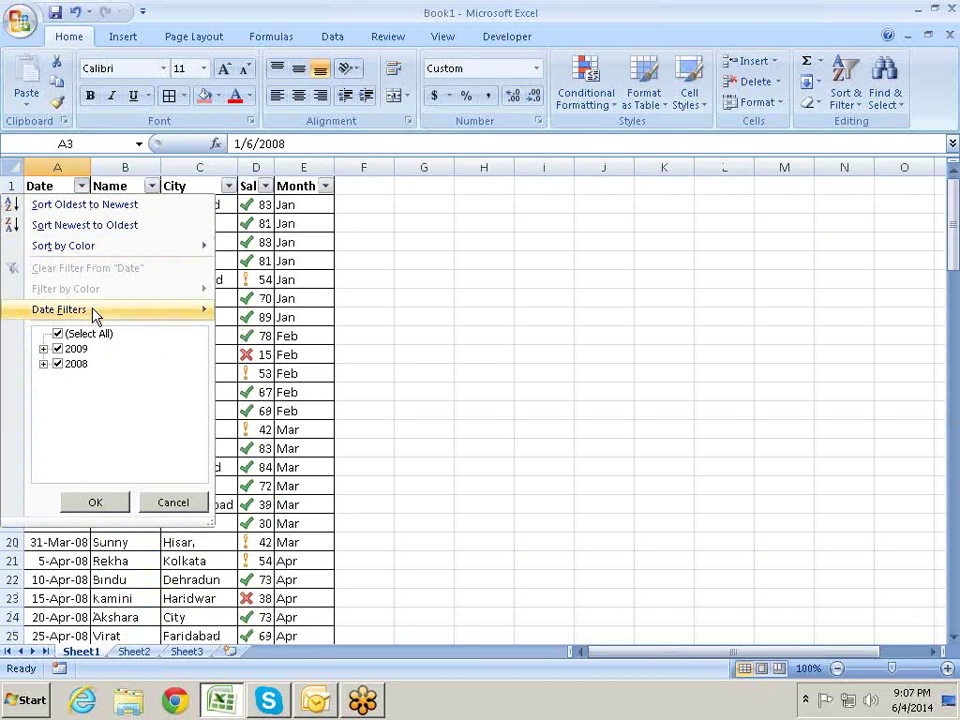
Apply a Date Equals 15-Jan-09 filter, leaving only 1 of 118 records visible
mouse_move(79, 315)
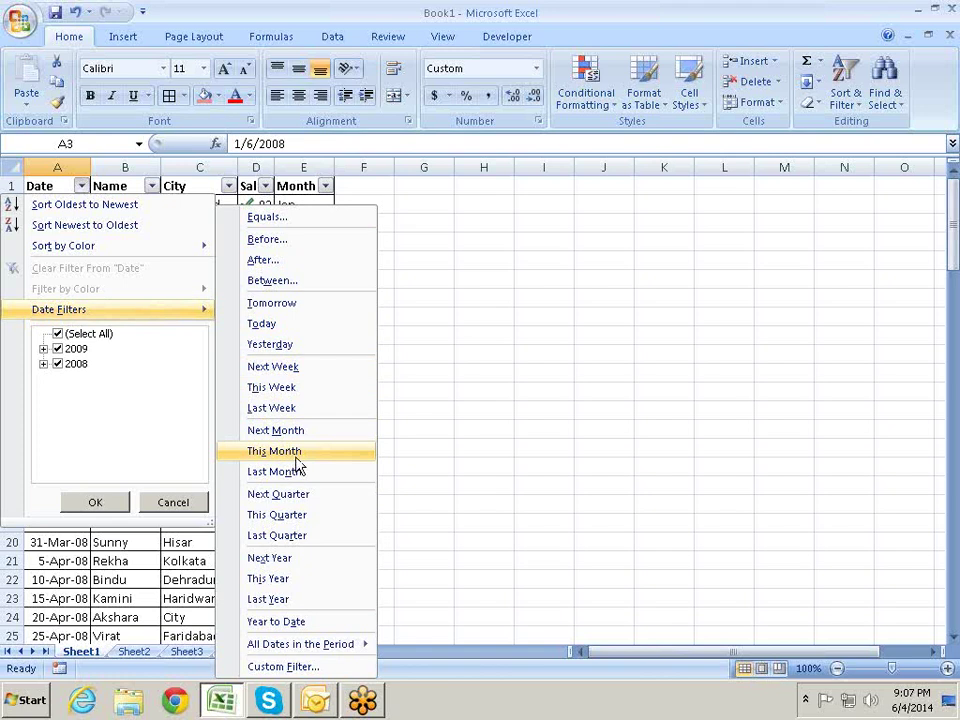
click(302, 227)
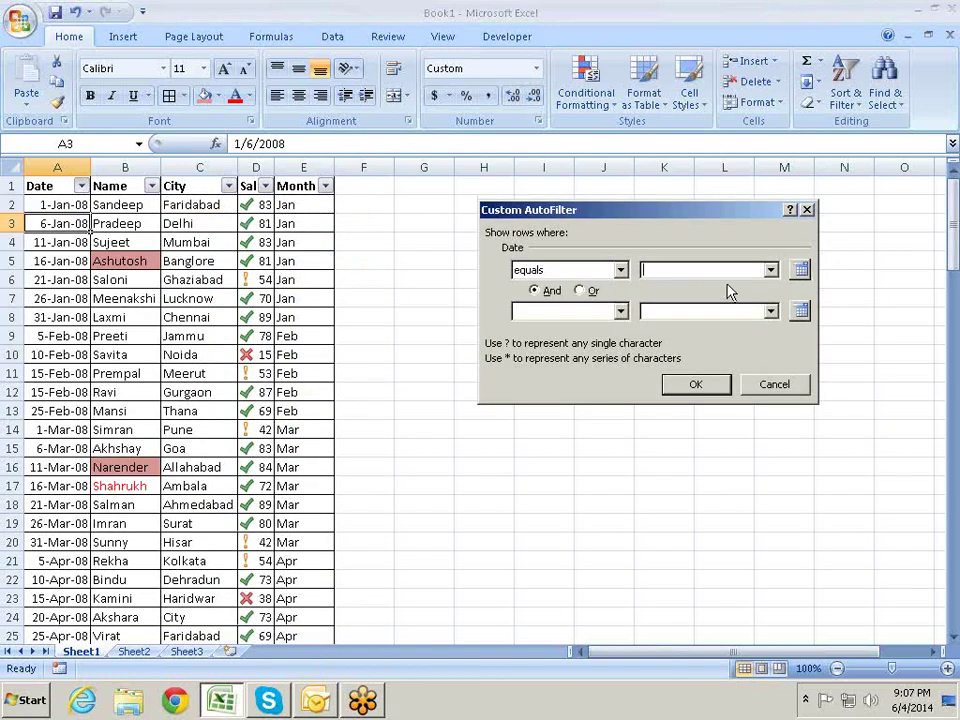
click(771, 272)
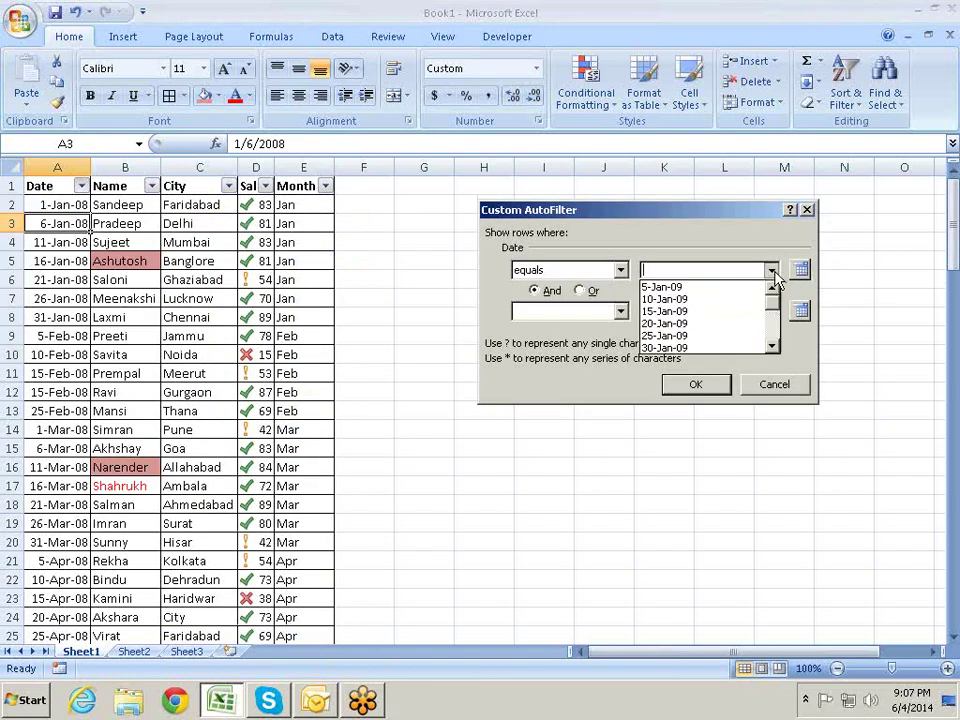
click(712, 318)
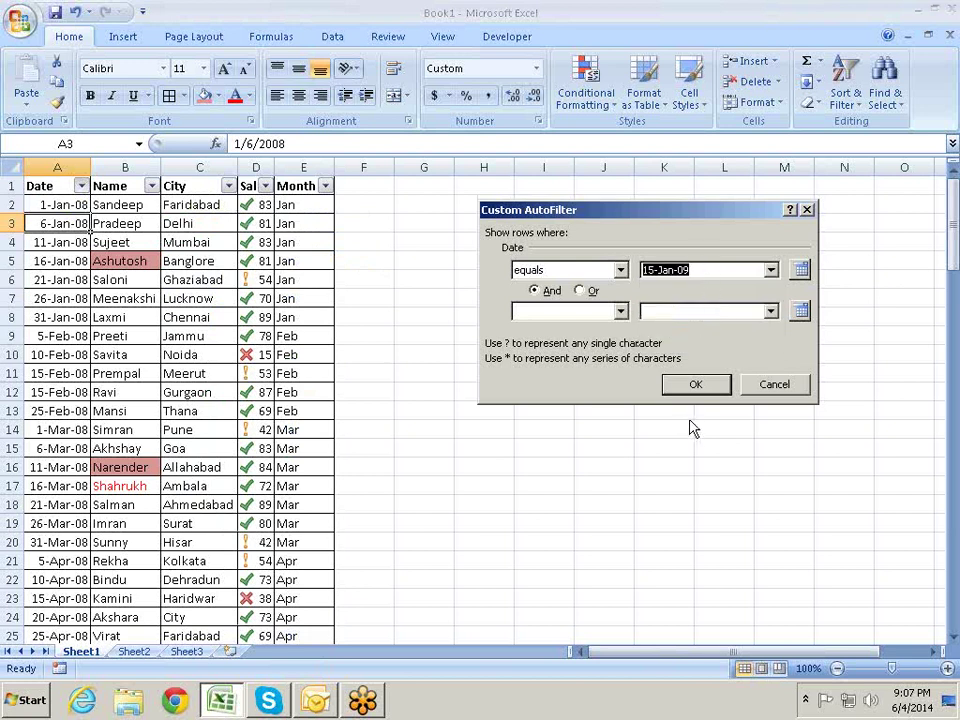
click(693, 386)
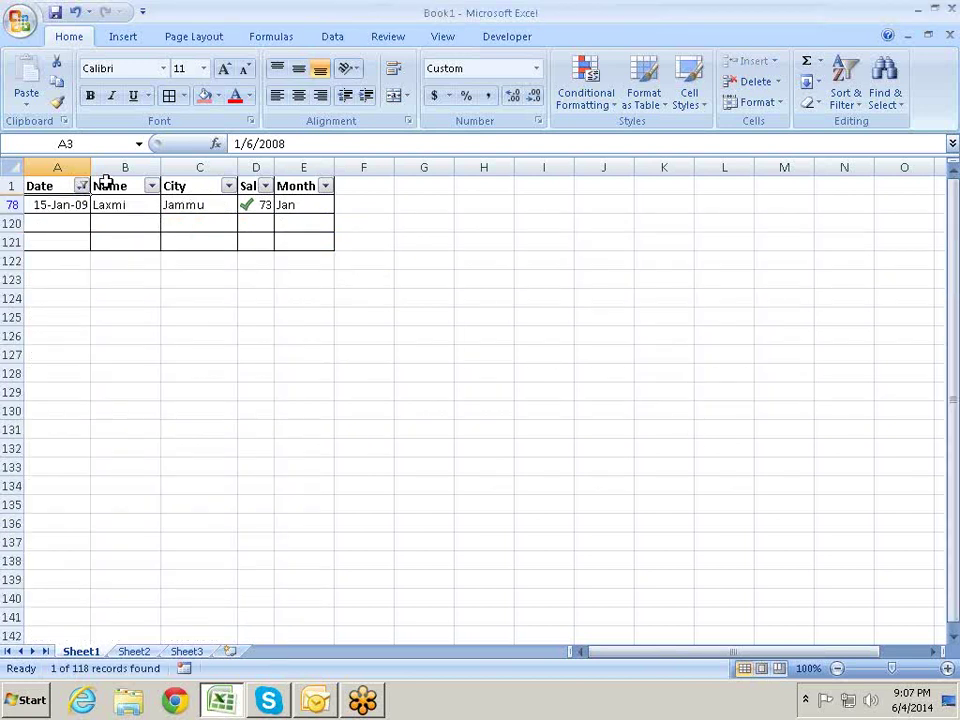
click(81, 186)
Clear the Date filter and apply a Date 'is before 30-Jan-09' filter
click(90, 334)
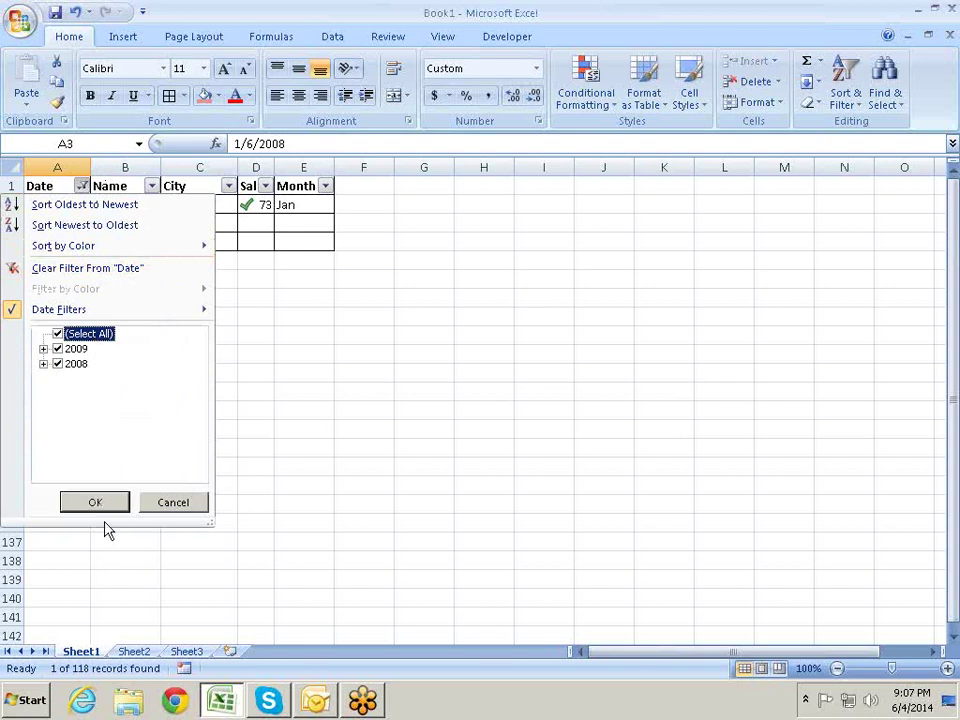
click(95, 502)
click(81, 186)
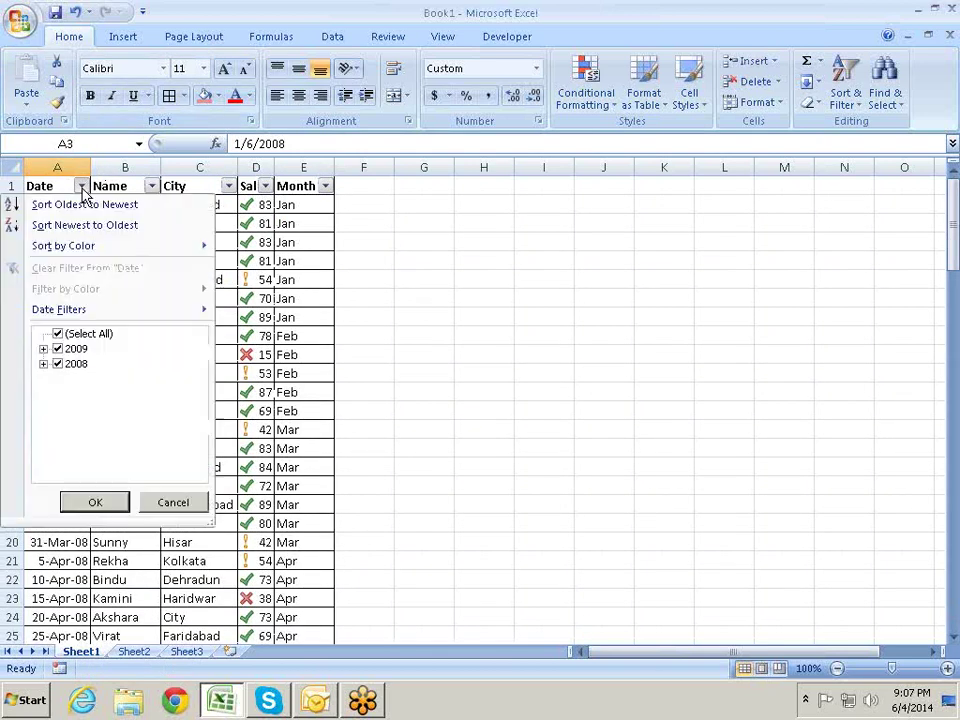
mouse_move(158, 311)
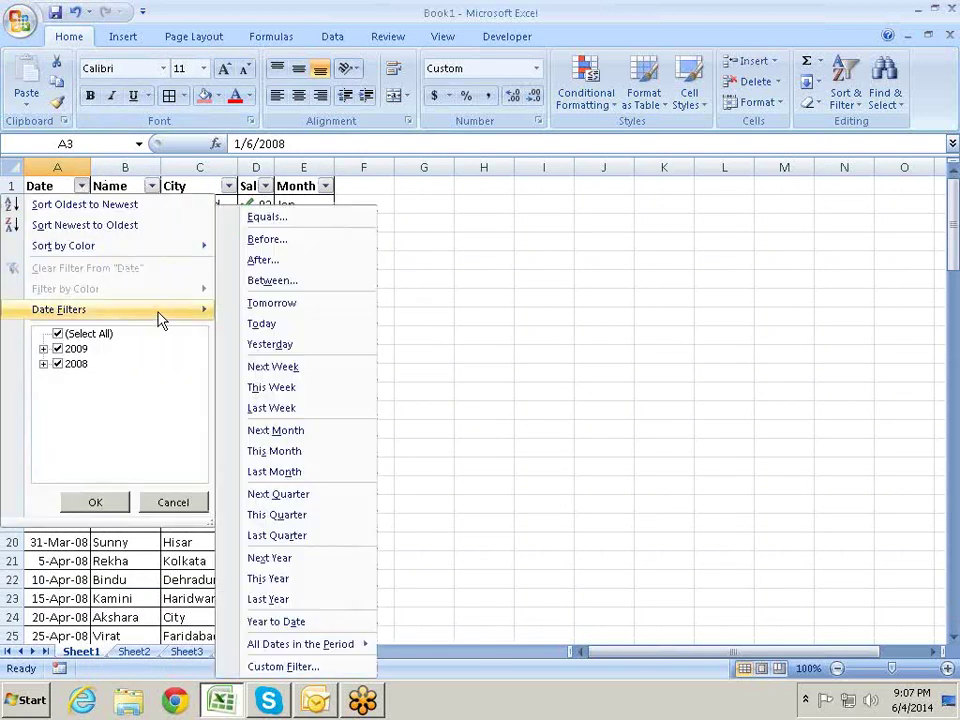
click(323, 241)
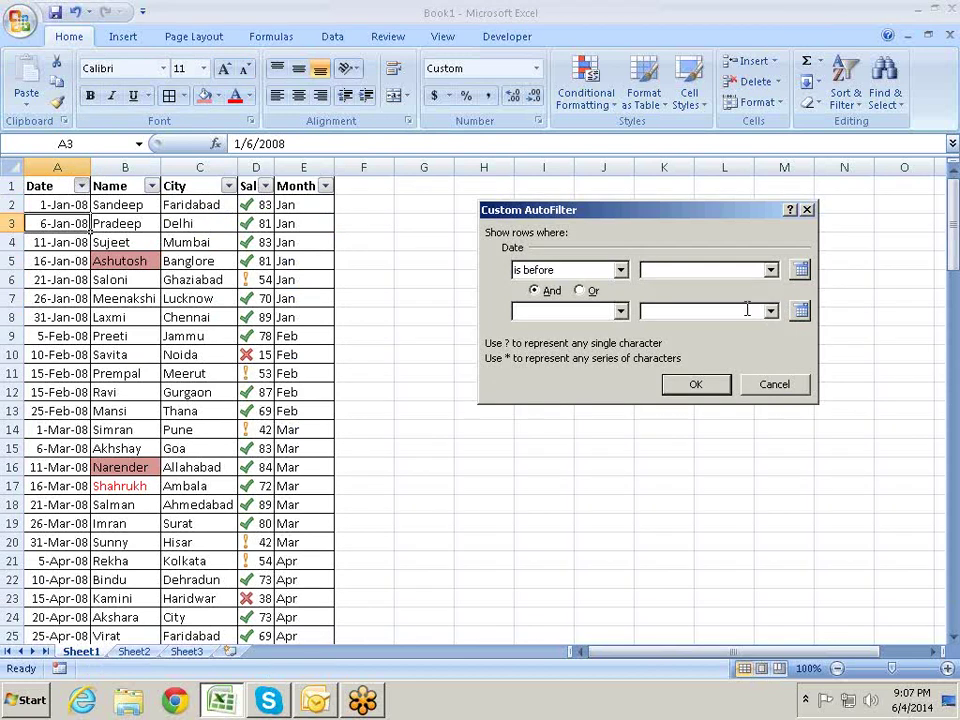
click(770, 270)
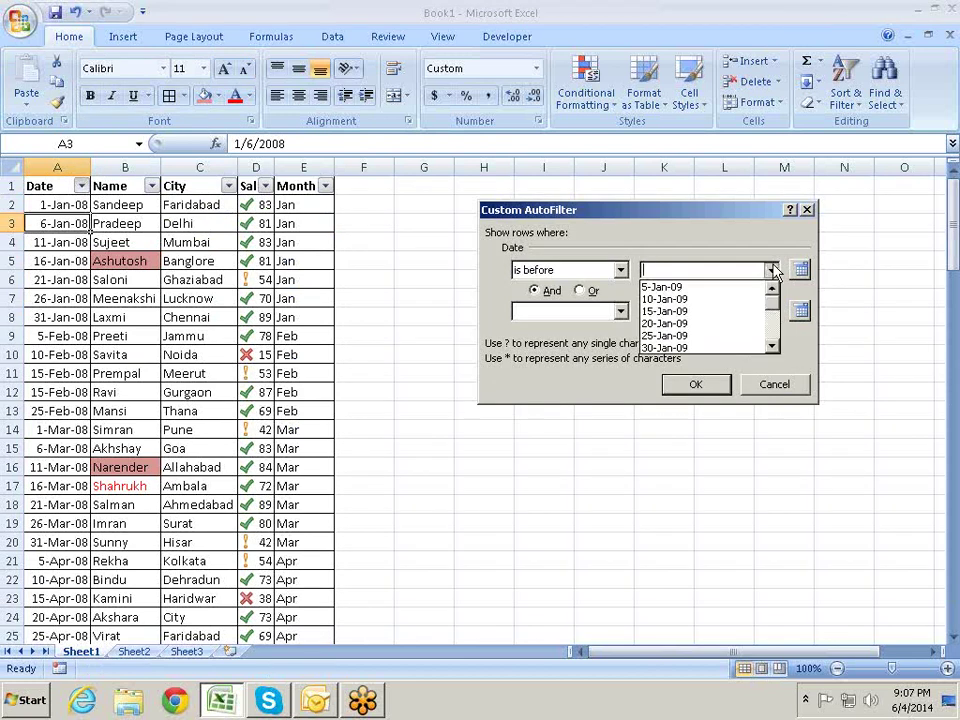
click(735, 348)
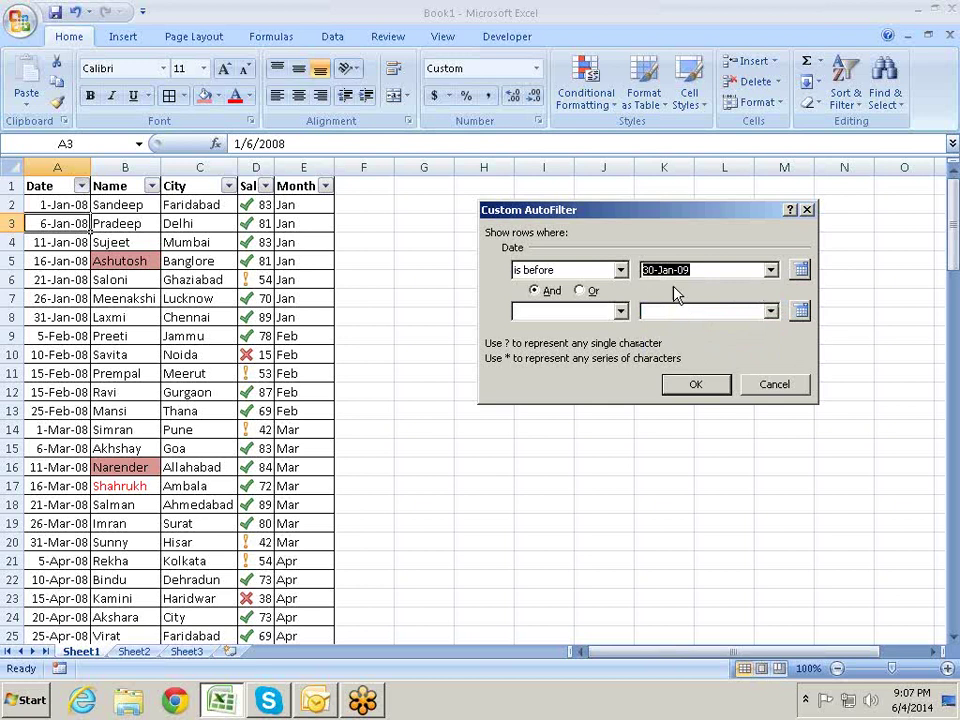
click(722, 390)
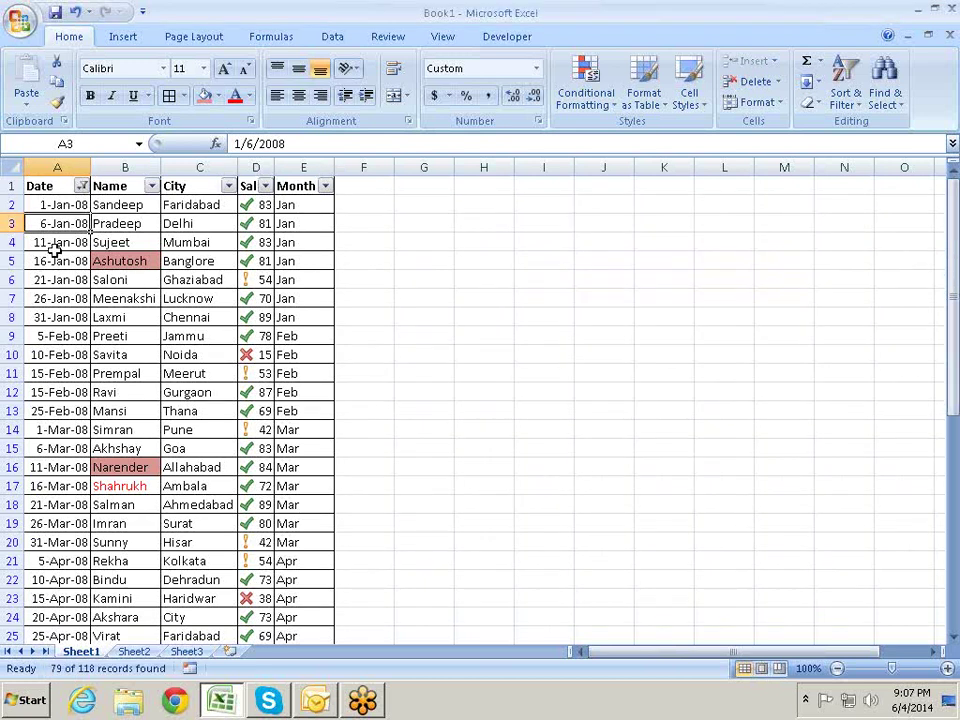
scroll(57, 250, down, 4)
scroll(38, 251, down, 2)
scroll(81, 263, up, 1)
scroll(85, 268, up, 4)
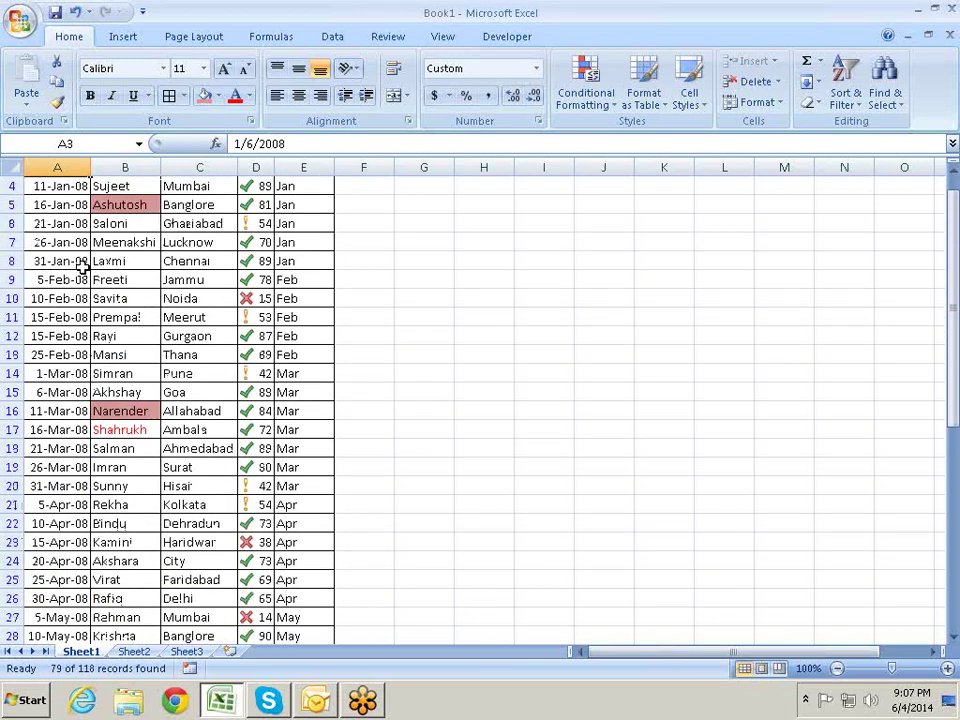
scroll(85, 265, up, 1)
Reopen the before-date custom filter to edit its cutoff date
click(81, 186)
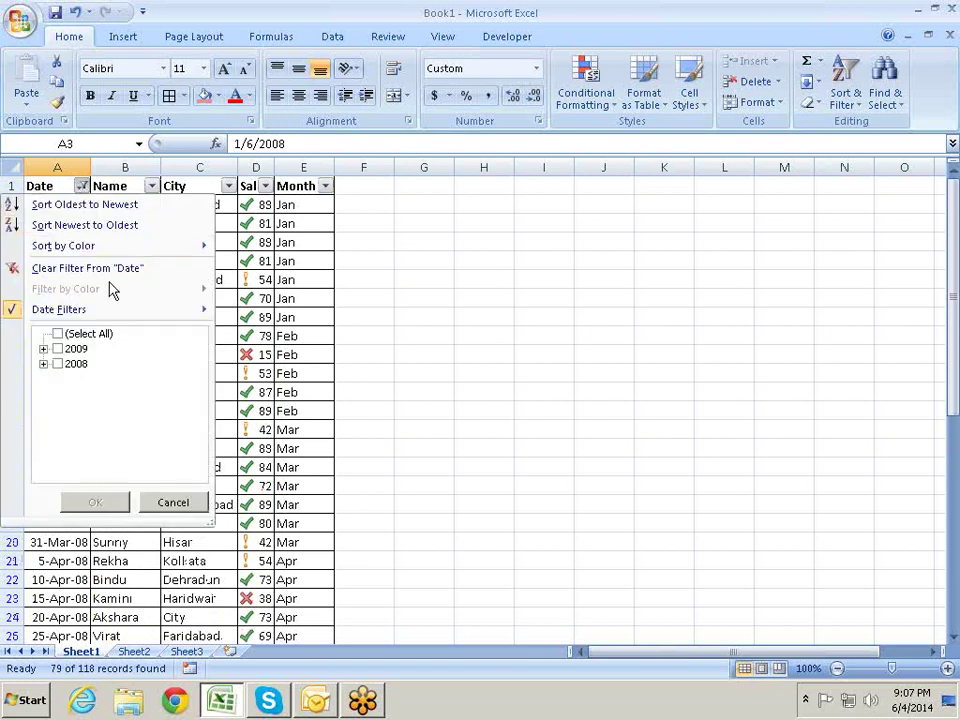
mouse_move(199, 312)
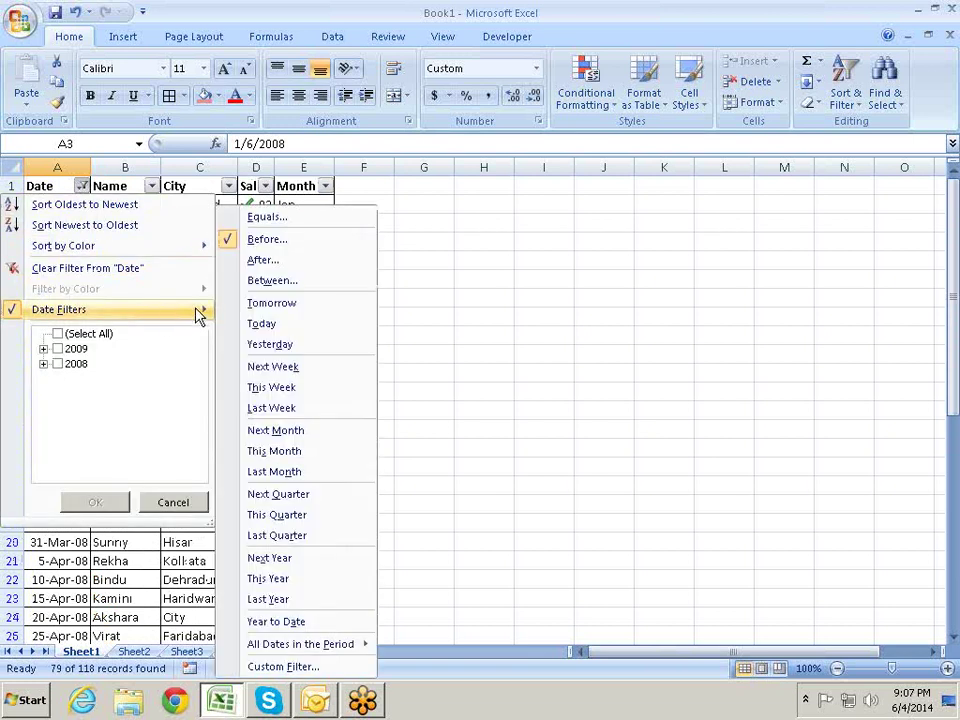
click(268, 240)
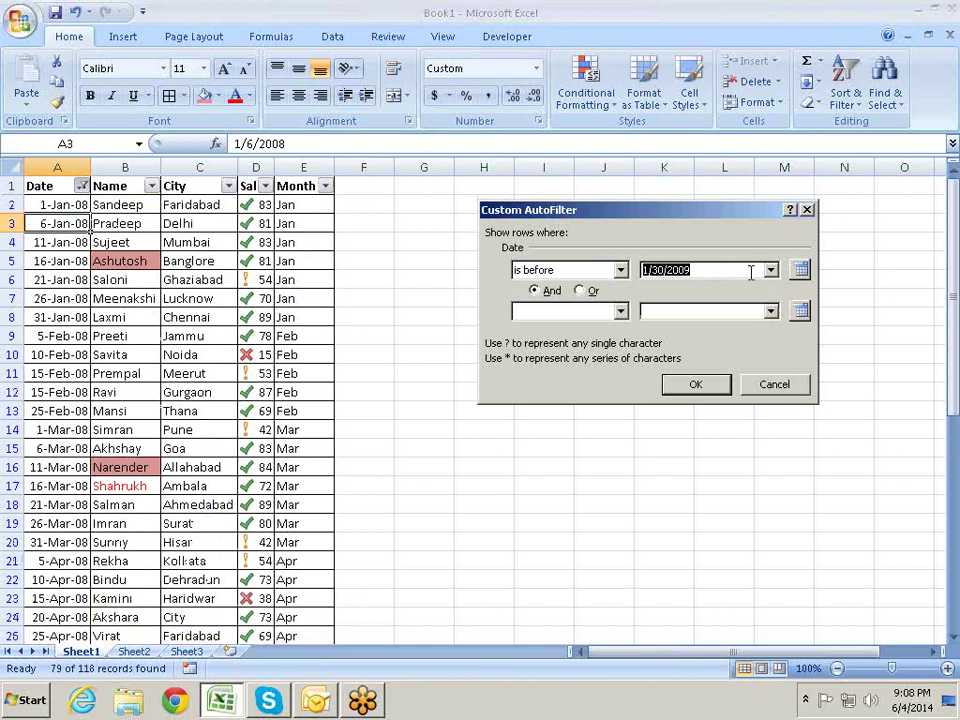
click(748, 270)
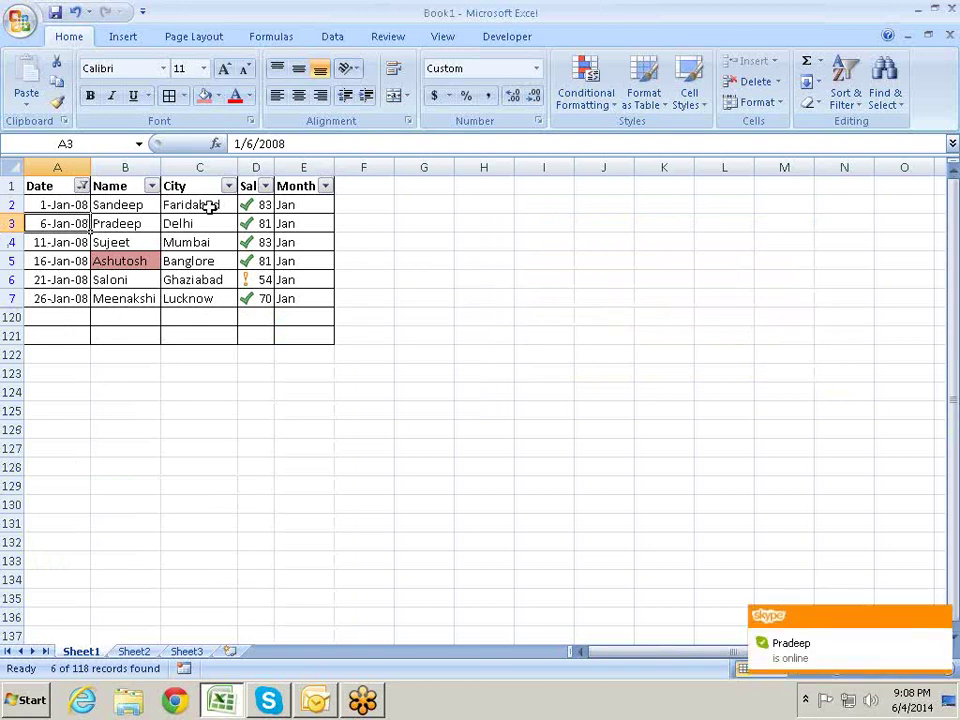
Filter dates after 20-Jan-09, leaving 40 of 118 records from 25-Jan-09 to 13-Aug-09
click(83, 187)
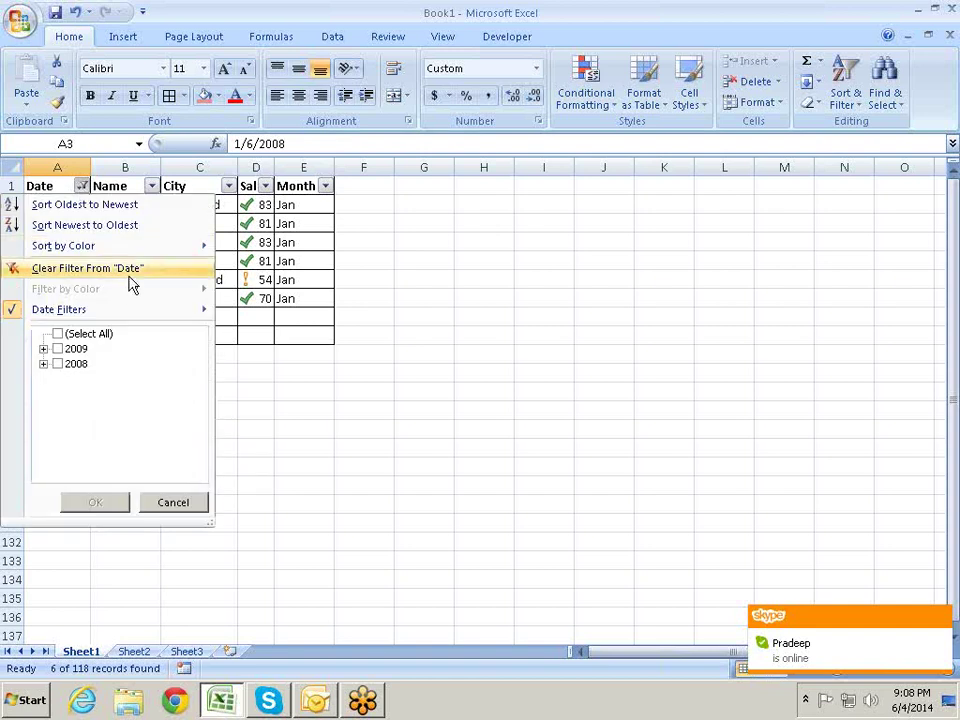
mouse_move(148, 310)
click(295, 263)
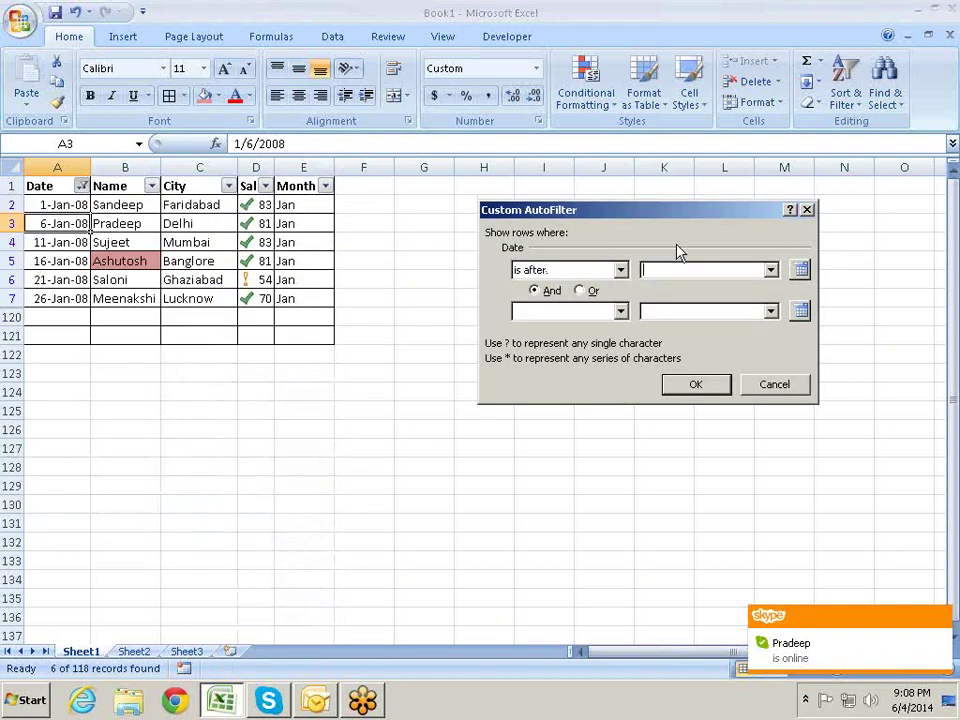
click(770, 270)
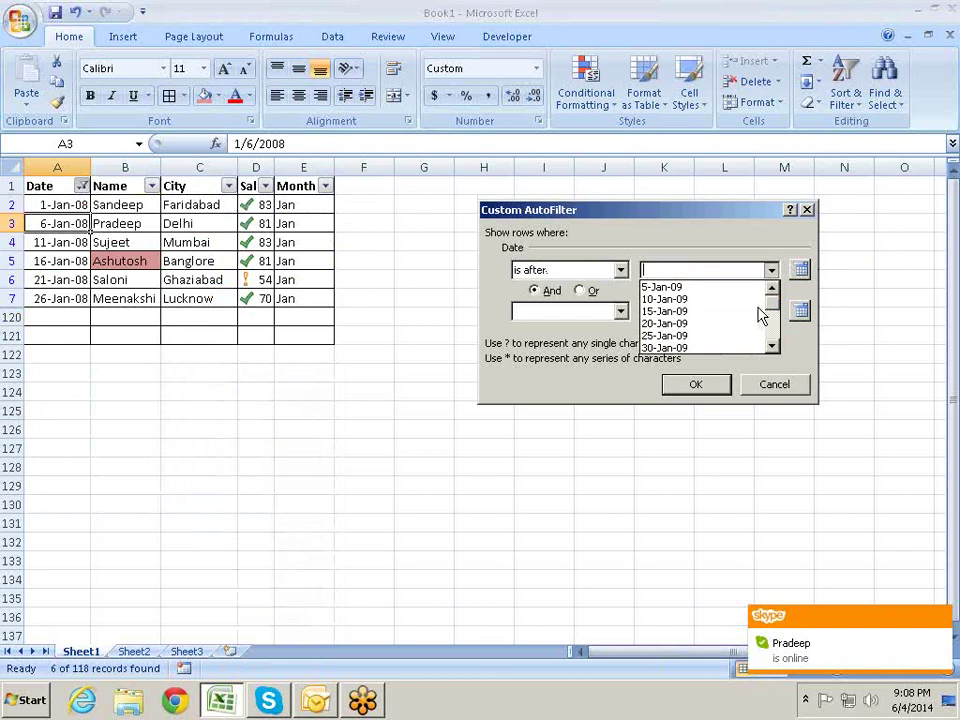
drag(772, 313, 778, 343)
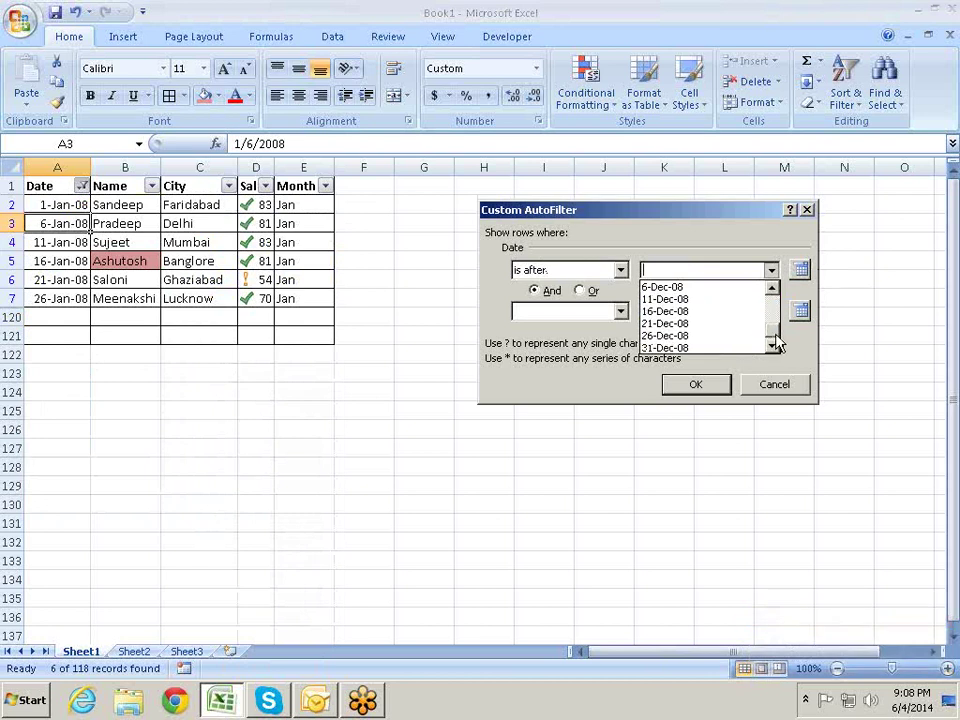
scroll(741, 311, up, 5)
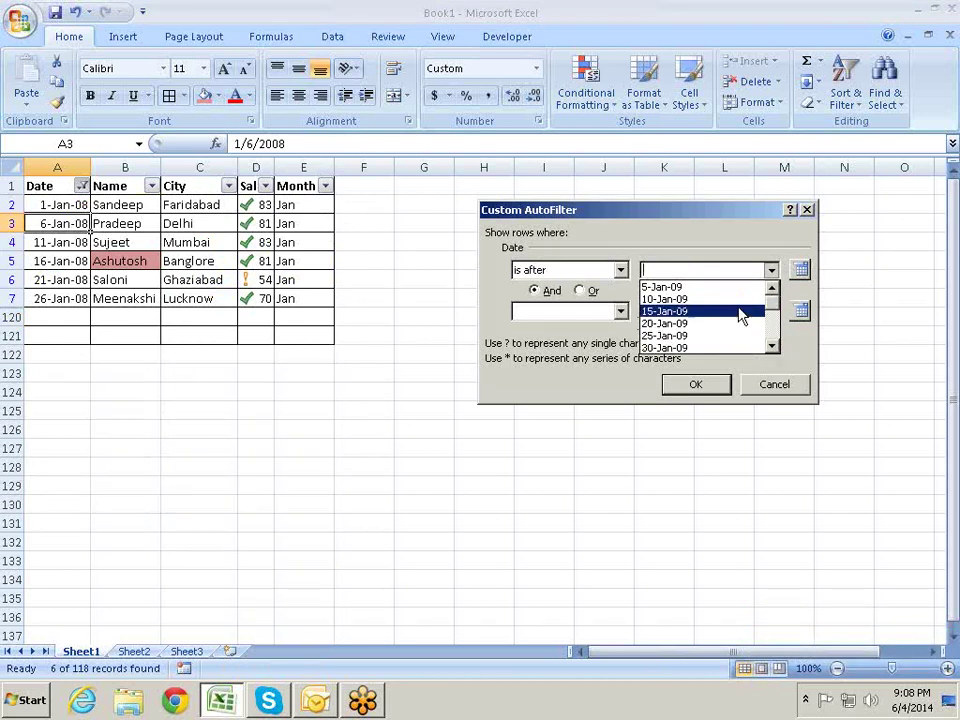
click(741, 332)
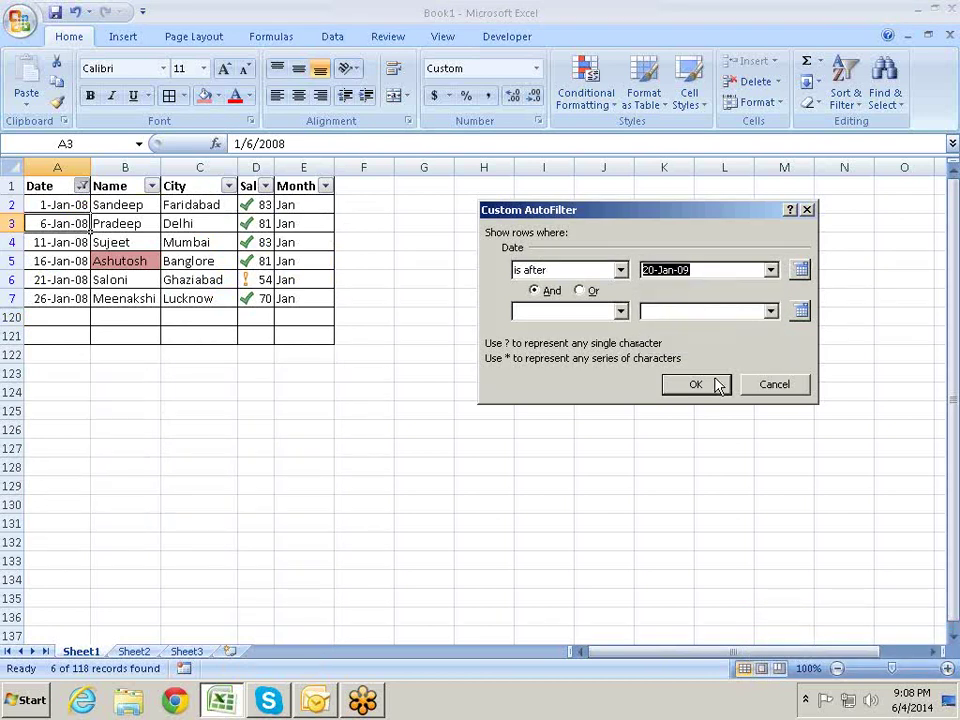
click(716, 384)
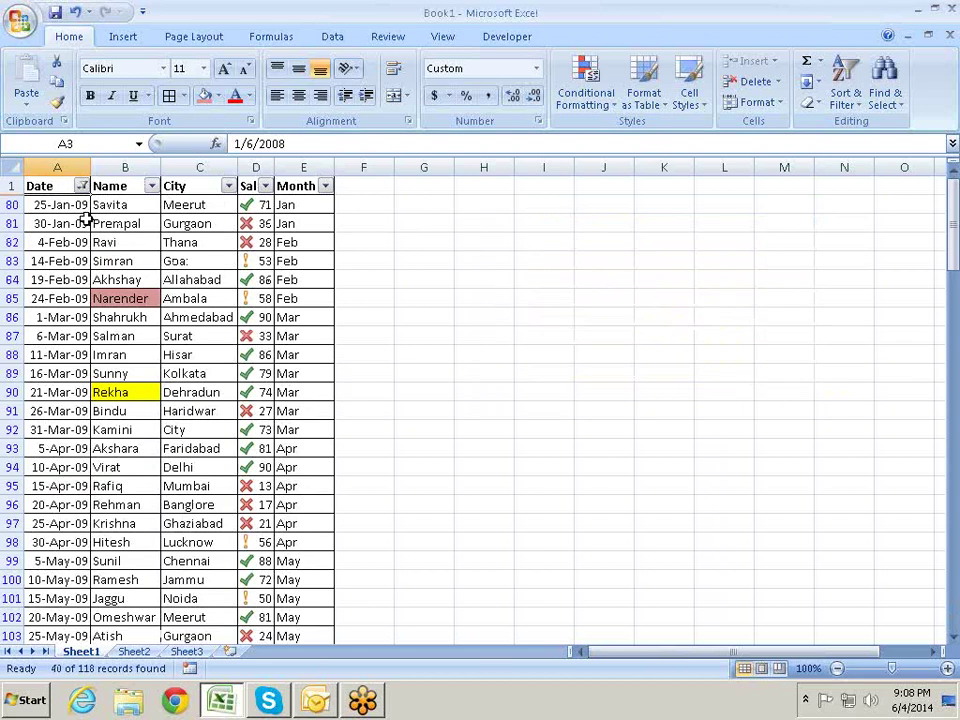
scroll(87, 216, down, 5)
scroll(92, 214, down, 6)
scroll(74, 250, up, 6)
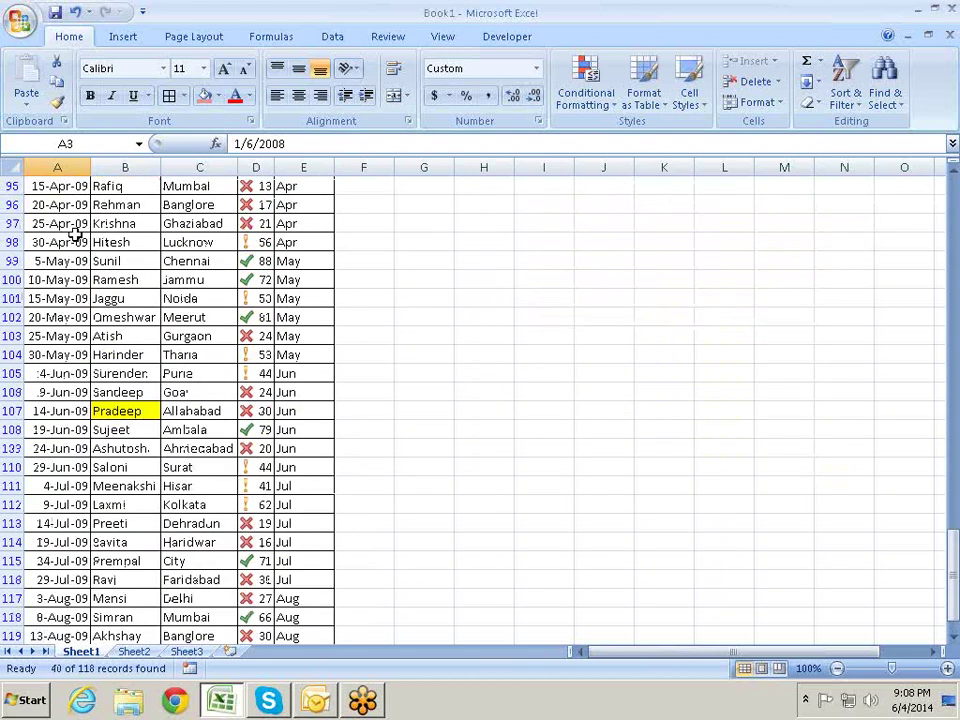
scroll(75, 232, up, 5)
Apply a Date Between filter with start 30-Jan-09 and end 15-Jan-09
click(82, 188)
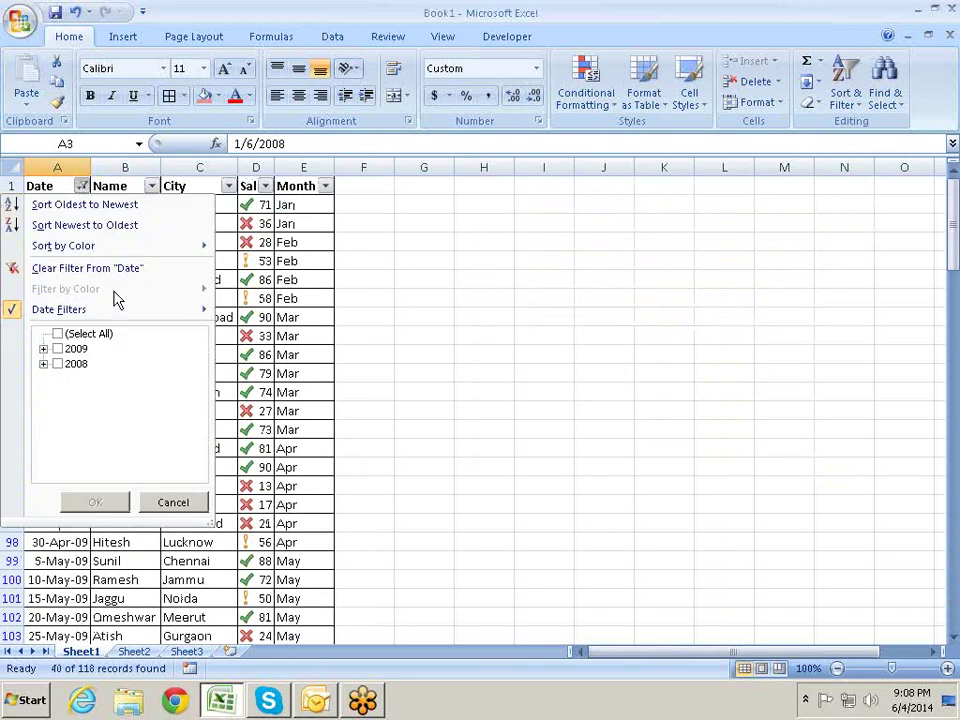
mouse_move(190, 310)
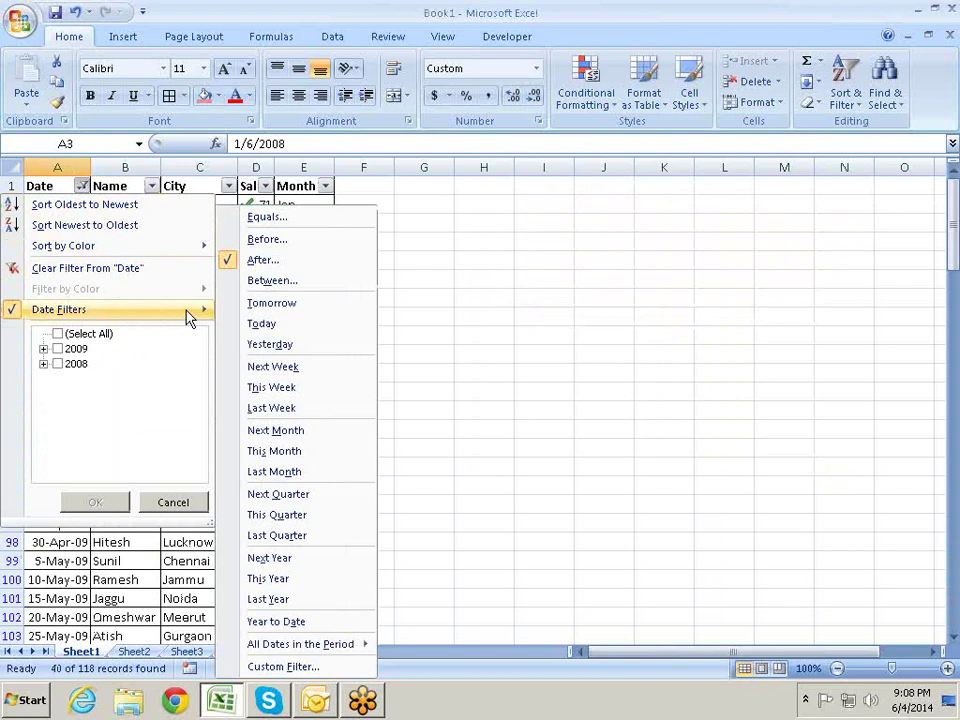
click(283, 280)
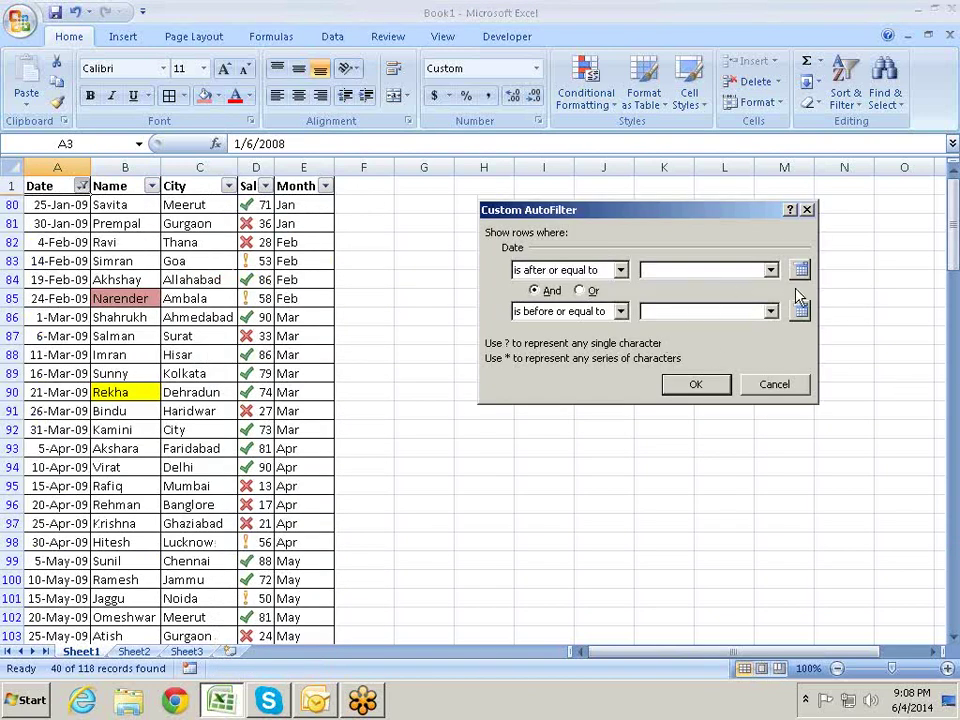
click(771, 270)
click(692, 348)
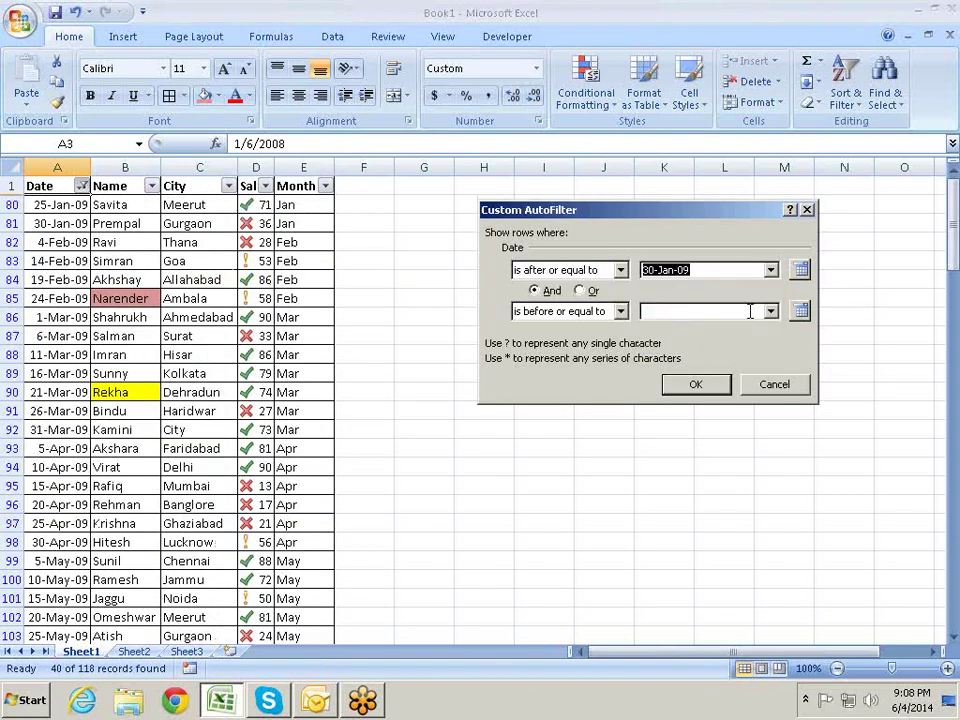
click(690, 311)
click(771, 312)
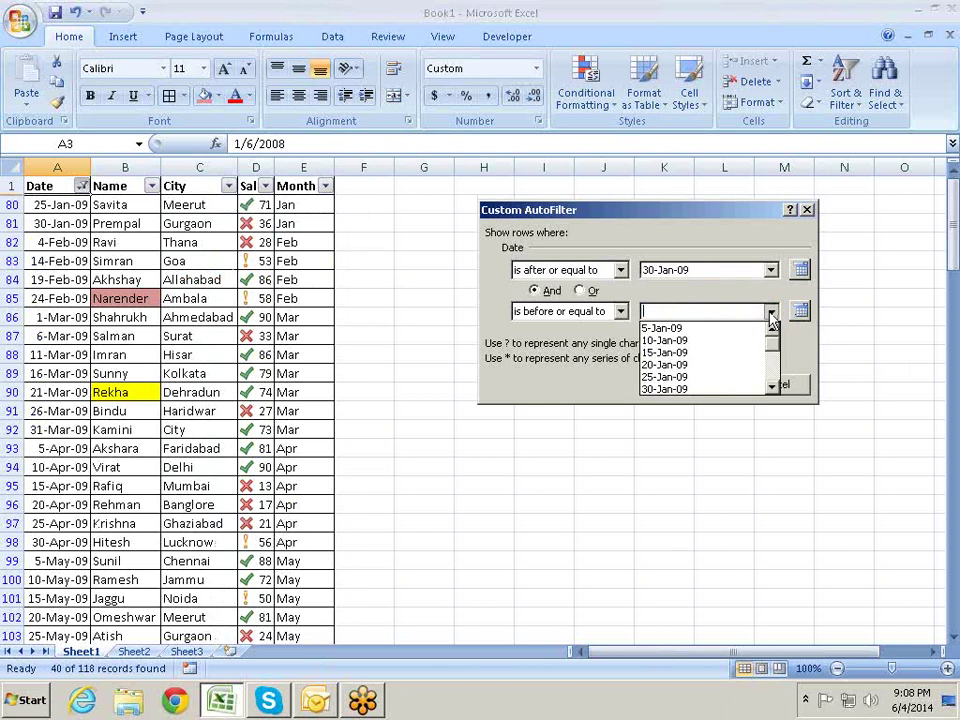
click(708, 356)
click(721, 379)
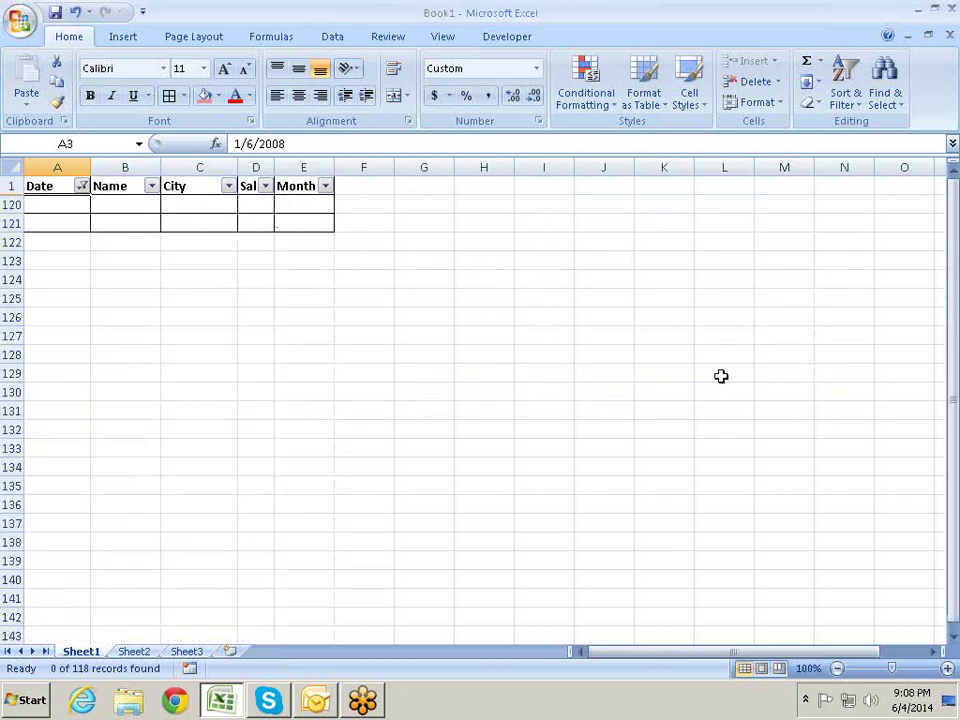
Revise the Between filter to run from 1/30/2008 to 1/15/2009
click(80, 186)
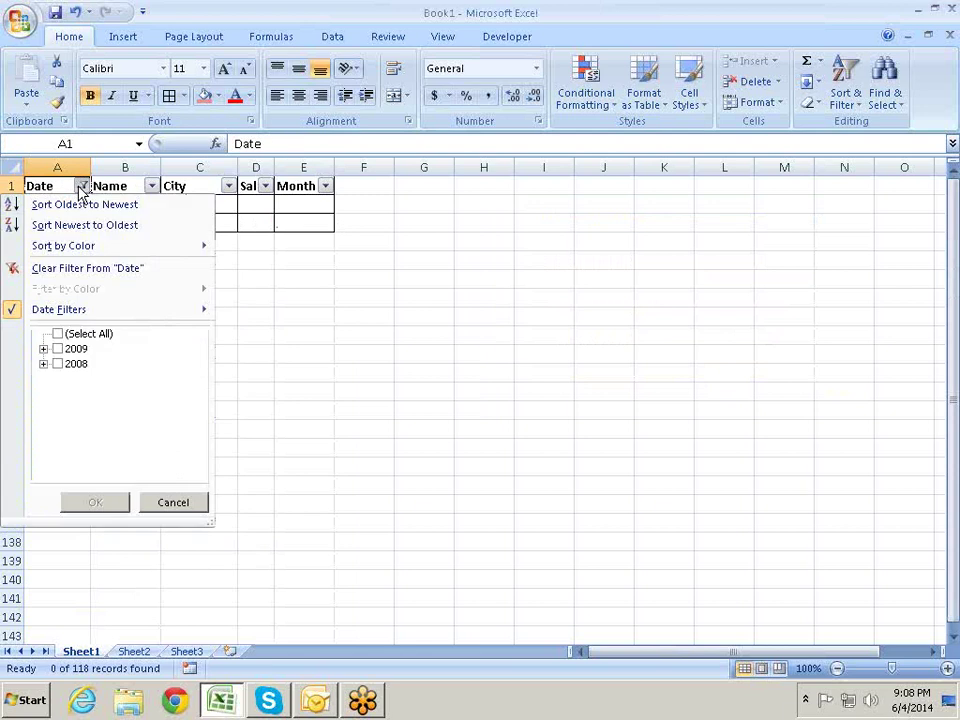
mouse_move(135, 308)
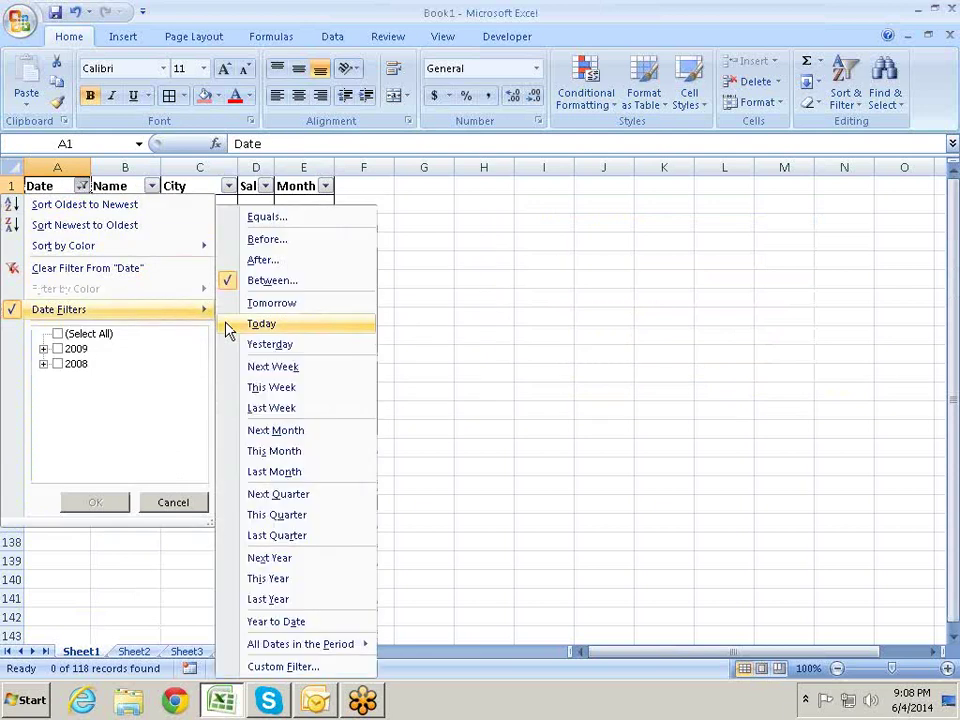
click(300, 280)
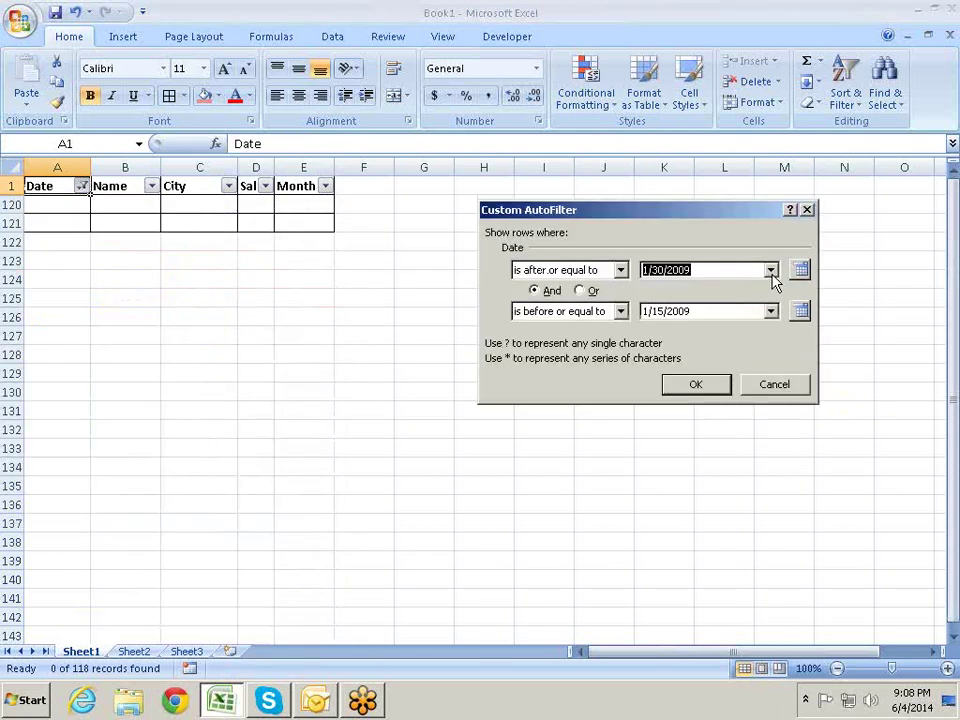
click(746, 273)
text(8)
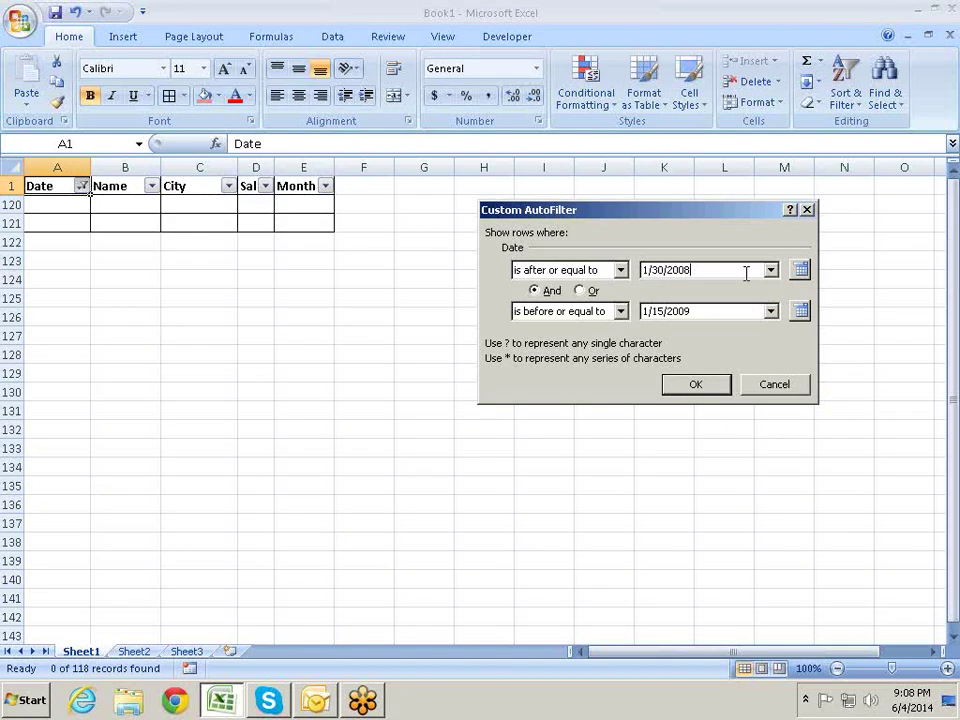
key(Tab)
key(Tab)
key(Tab)
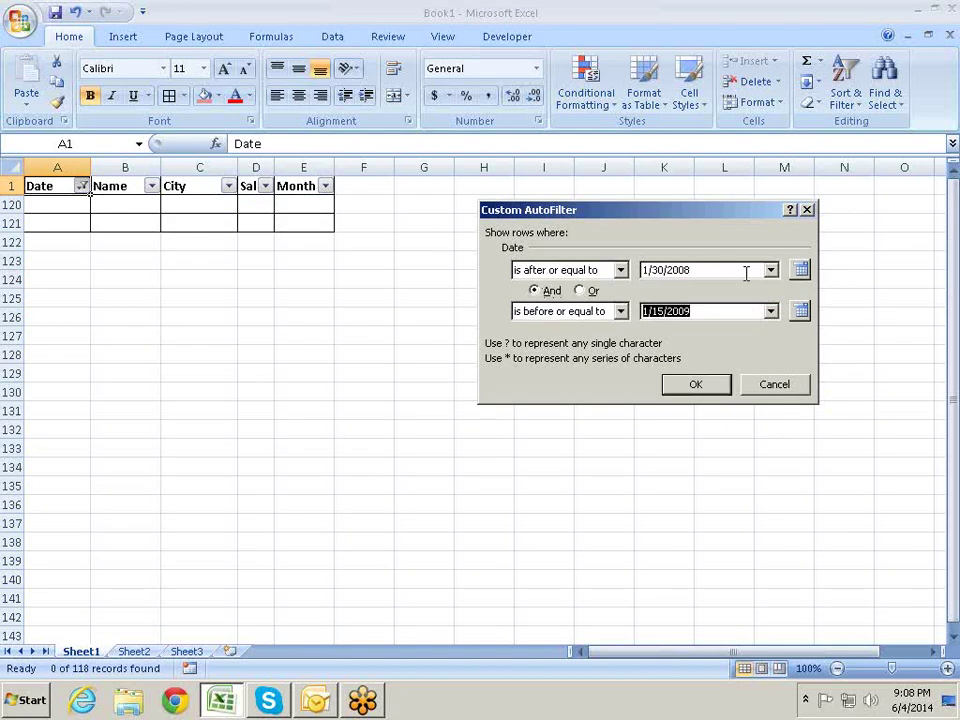
key(End)
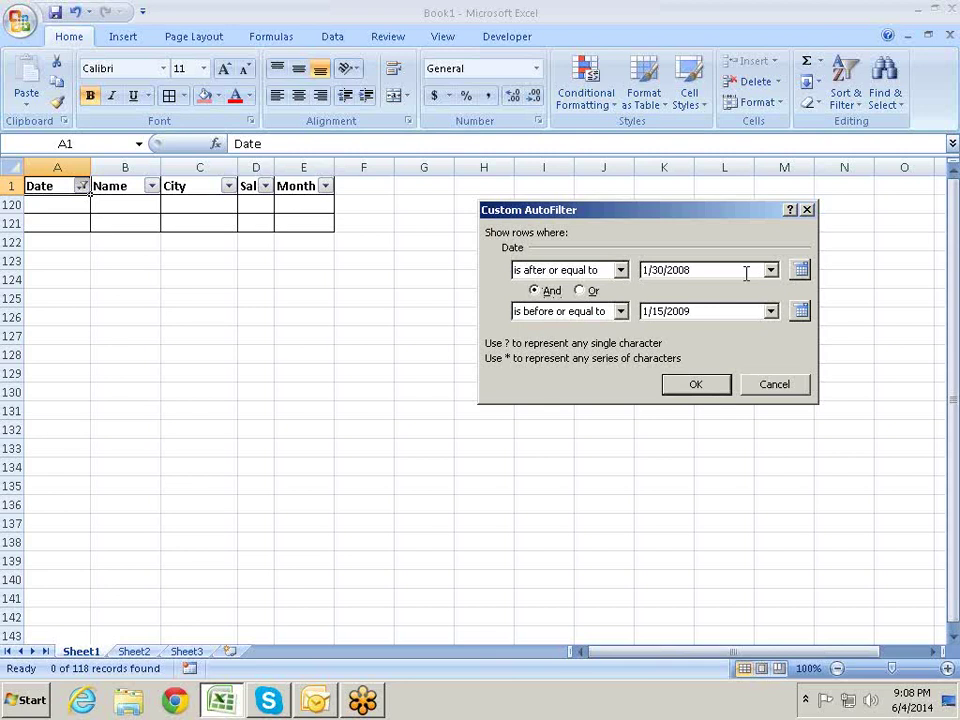
key(Return)
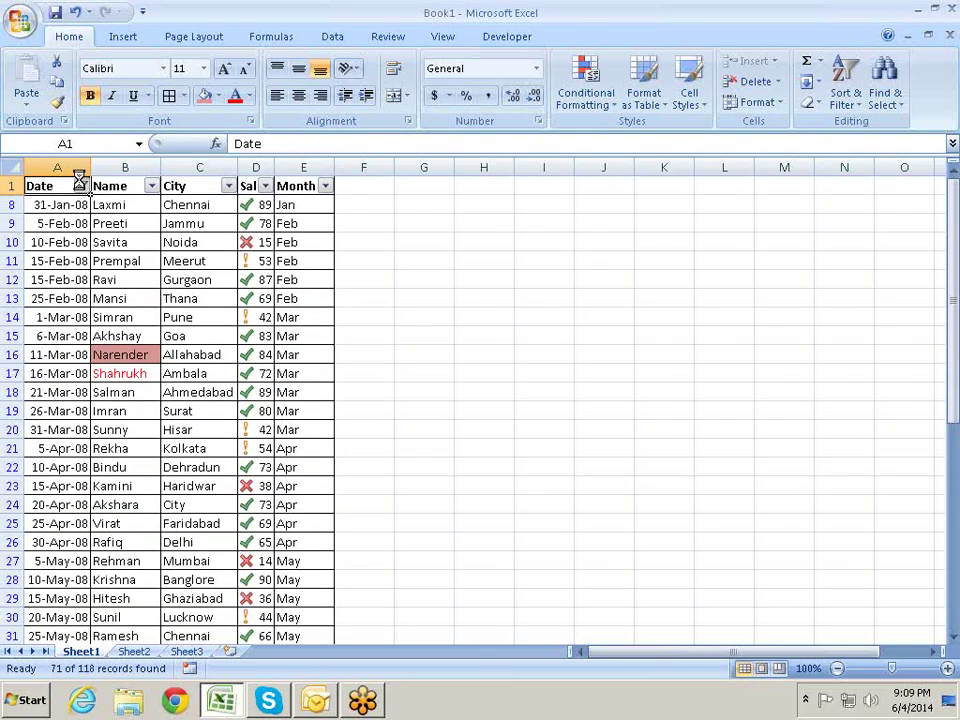
Apply the Tomorrow date filter, then tick (Select All) to show every record again
click(80, 185)
mouse_move(171, 312)
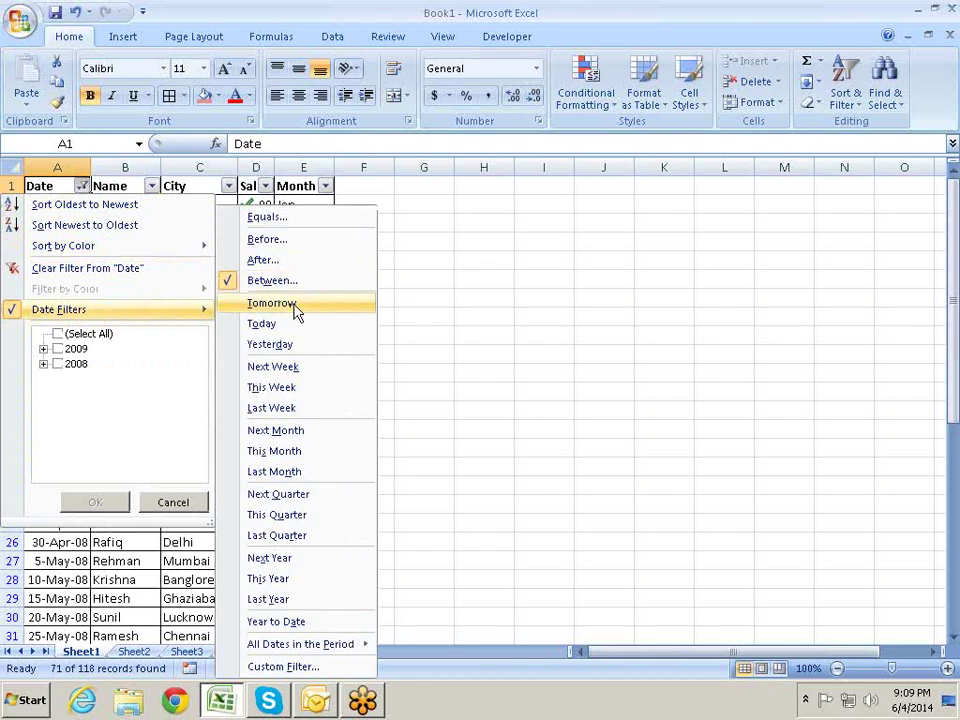
click(295, 307)
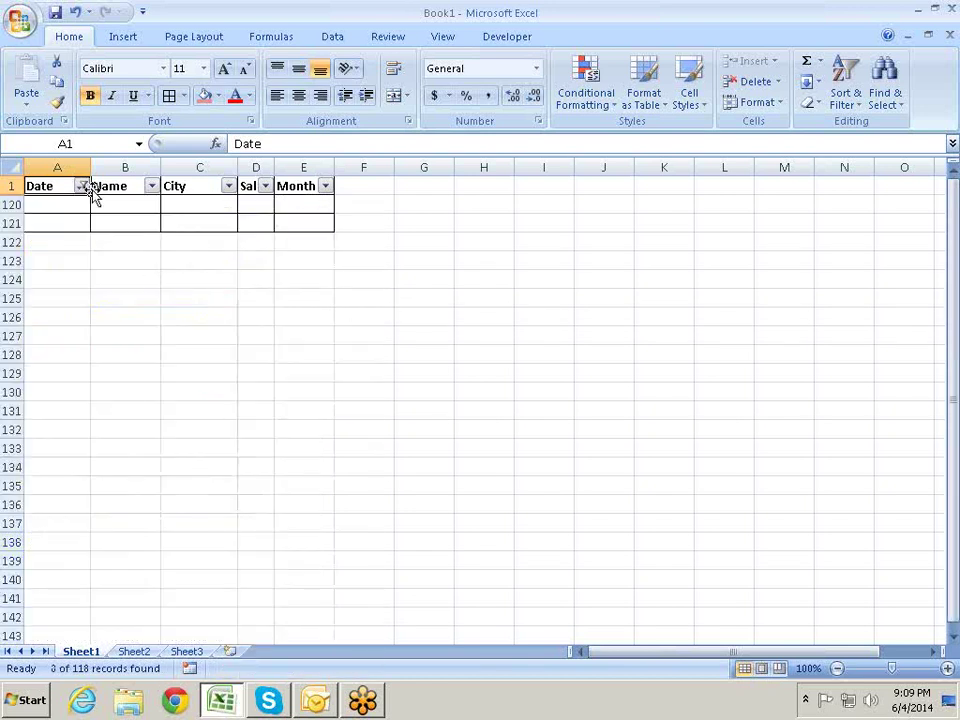
click(82, 186)
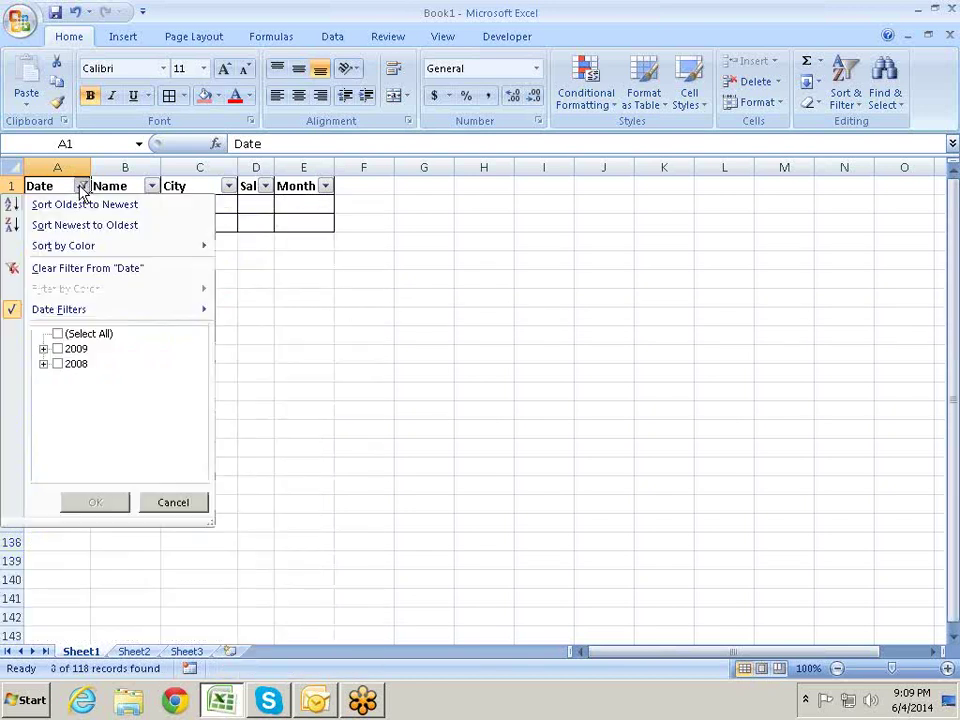
click(72, 335)
click(95, 502)
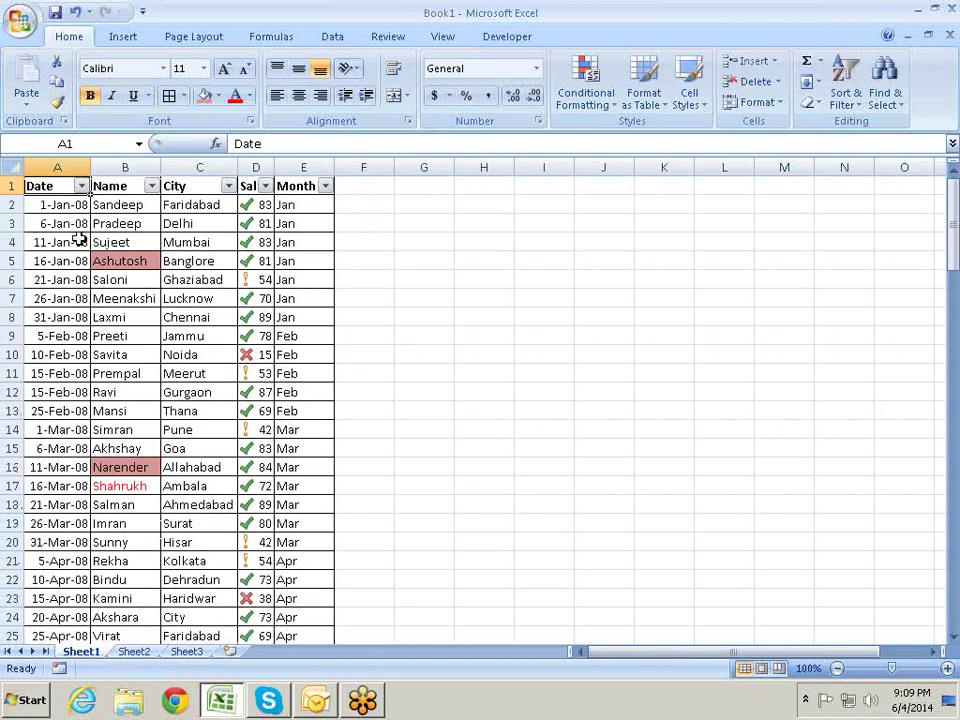
Begin a formula in cell A3 that references cell A2
click(60, 206)
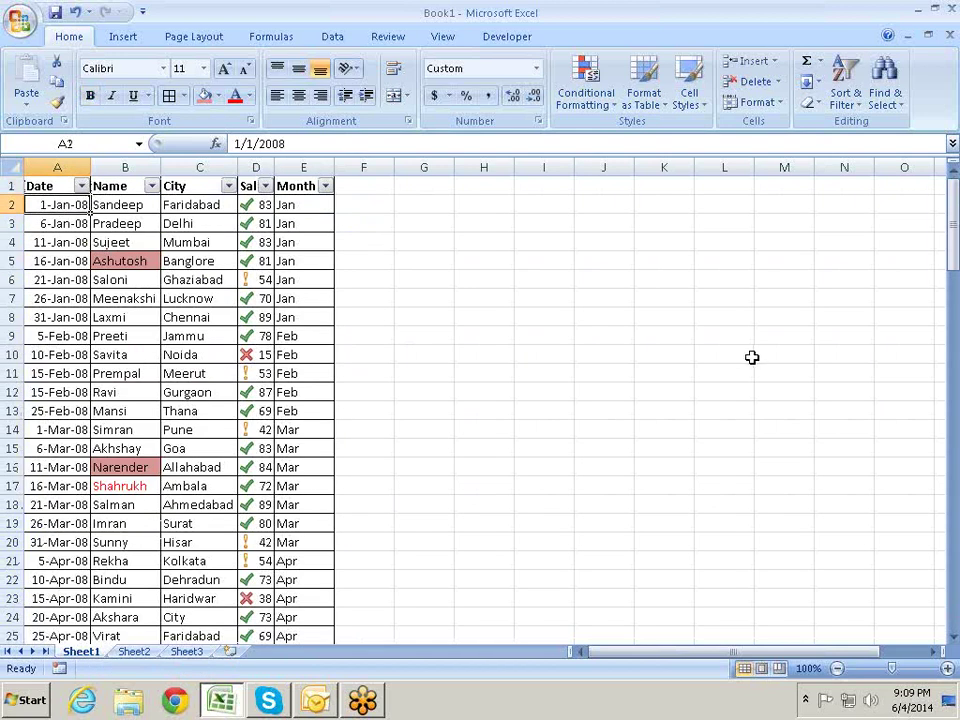
key(Down)
text(=)
key(Up)
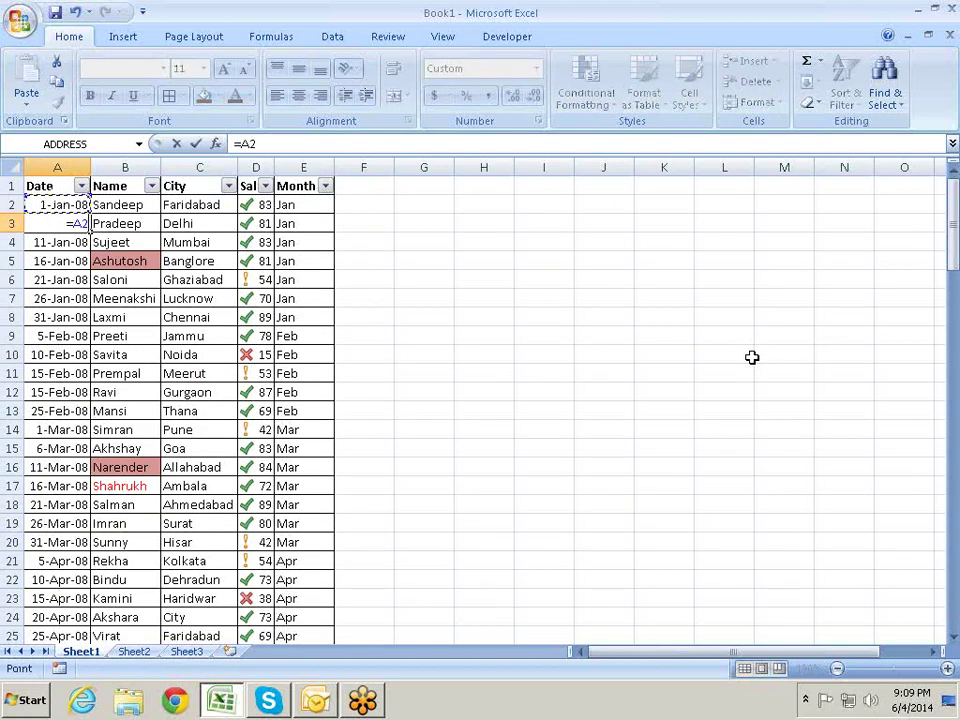
Complete the A3 formula adding 20 days to A2 and fill it down to row 119
text(+2)
key(Return)
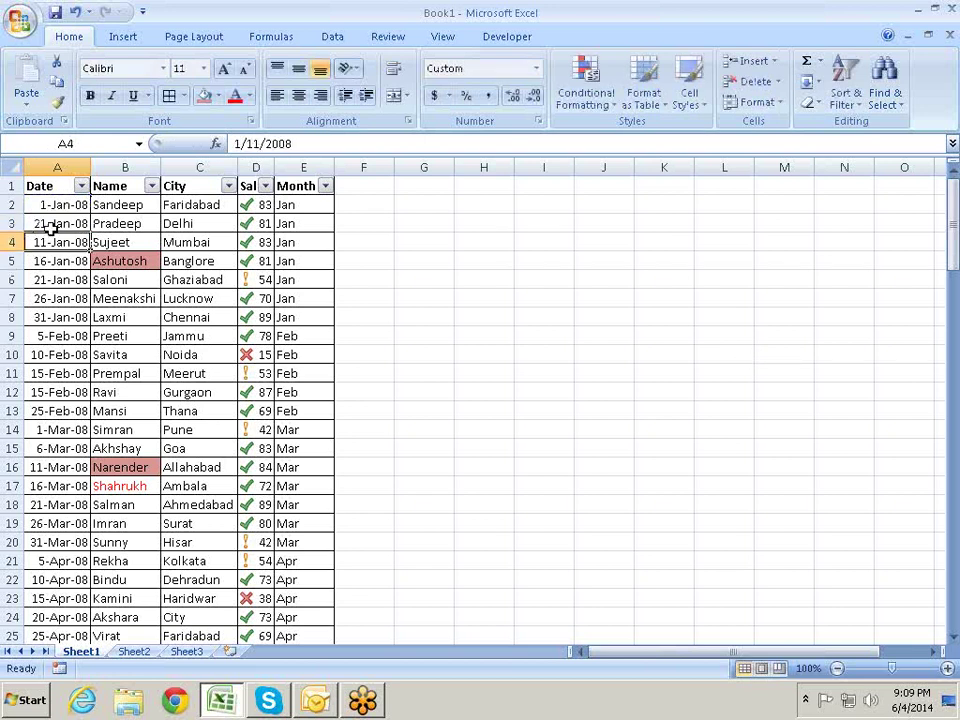
click(72, 216)
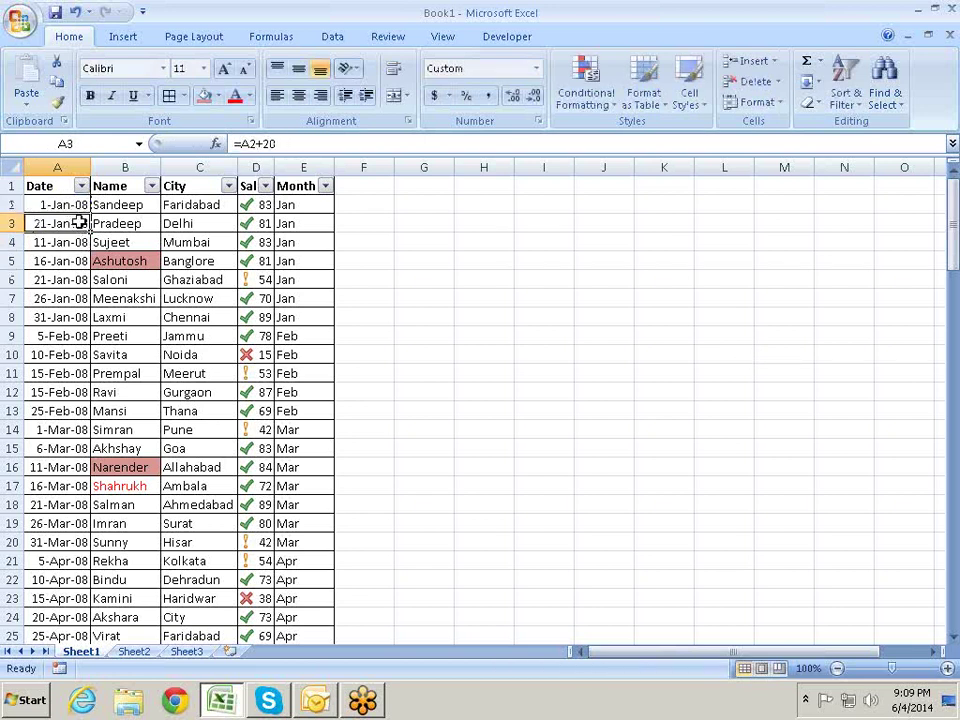
key(ctrl+Down)
scroll(60, 297, up, 7)
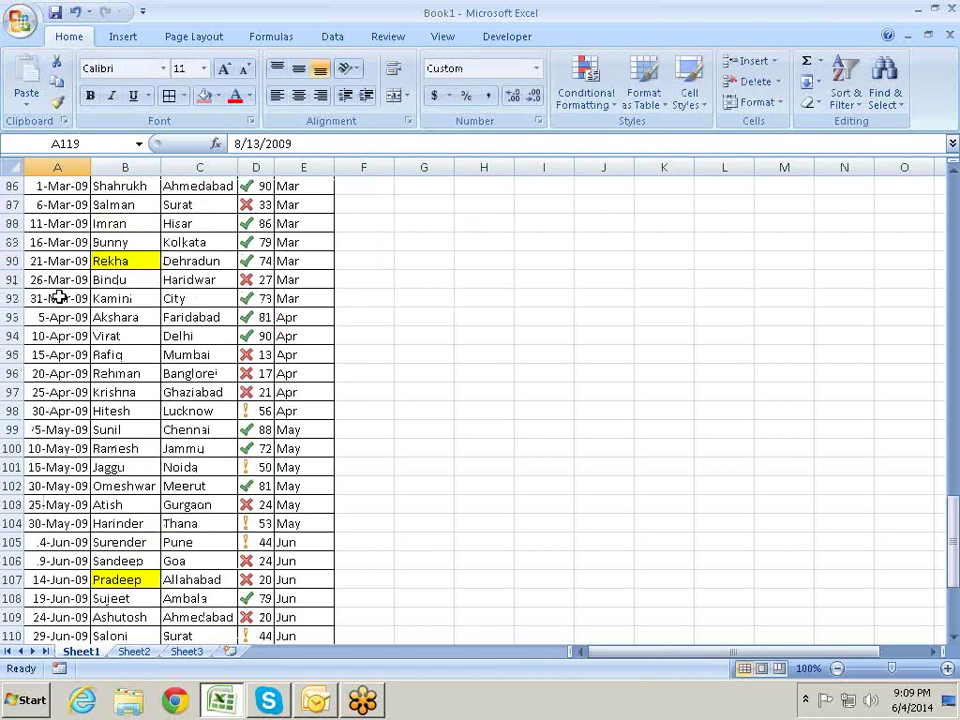
key(ctrl+Up)
key(Down)
key(Down)
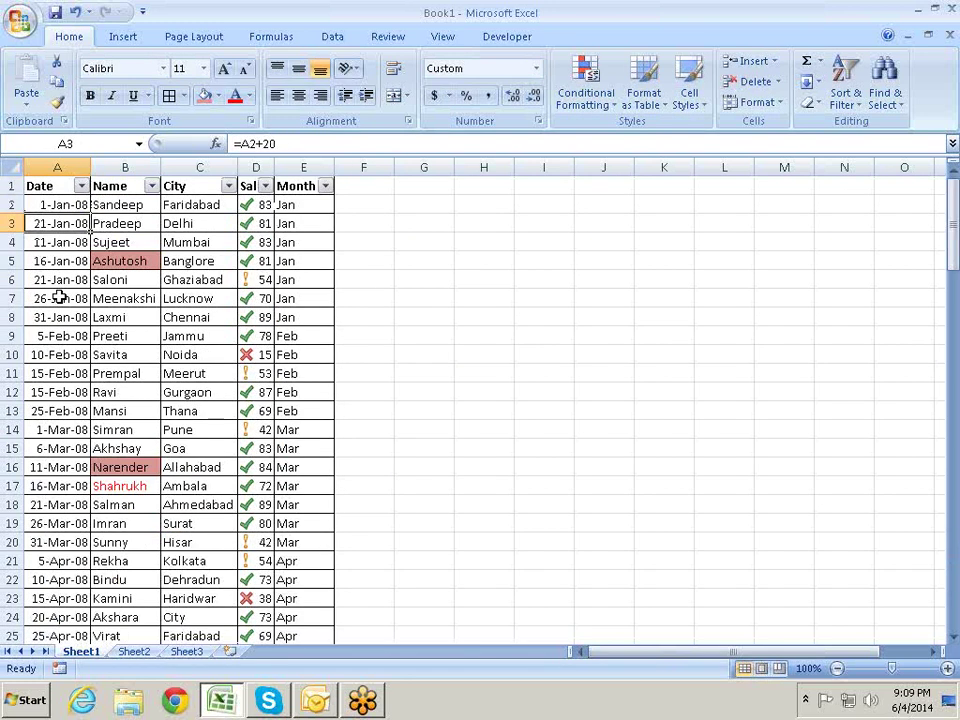
double_click(90, 232)
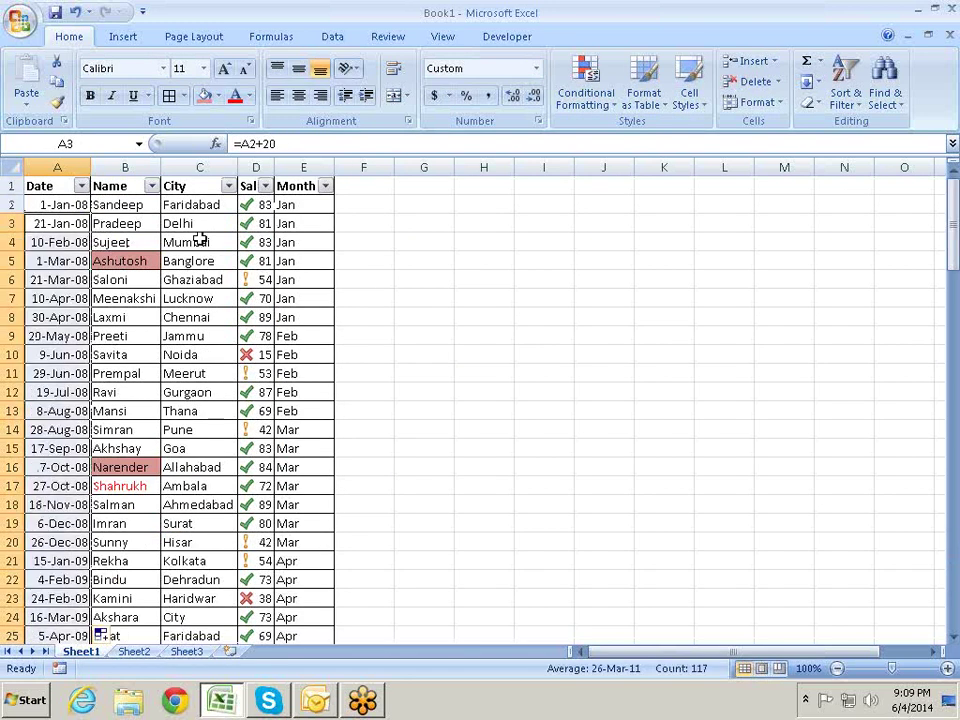
Convert the dates in A2:A119 to fixed values with Paste Special Values
key(Up)
key(ctrl+shift+Down)
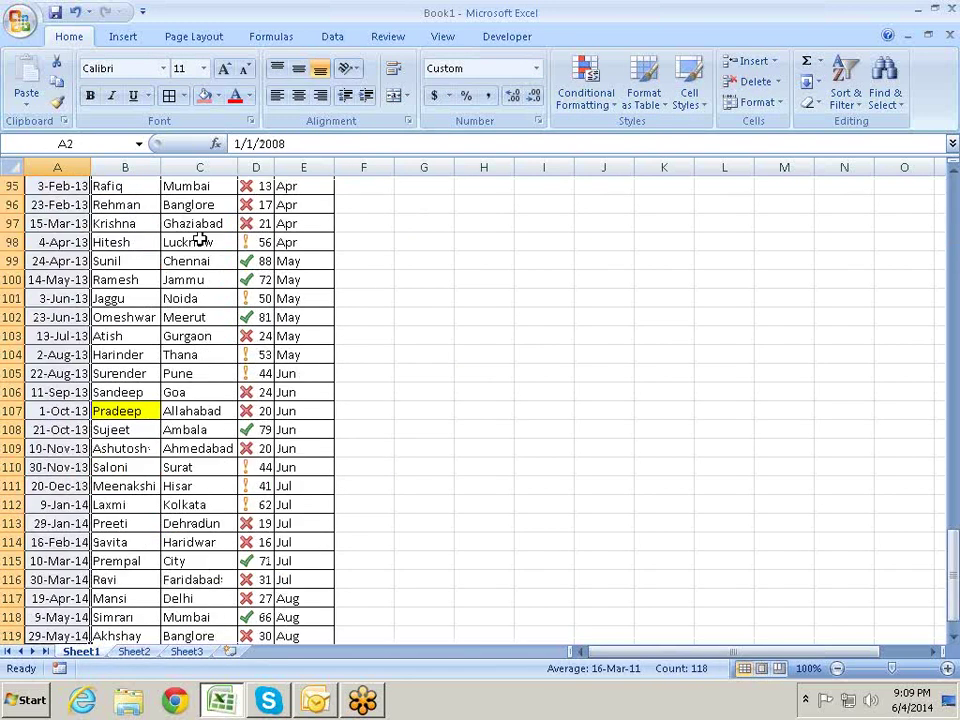
key(ctrl+c)
key(alt+e)
key(s)
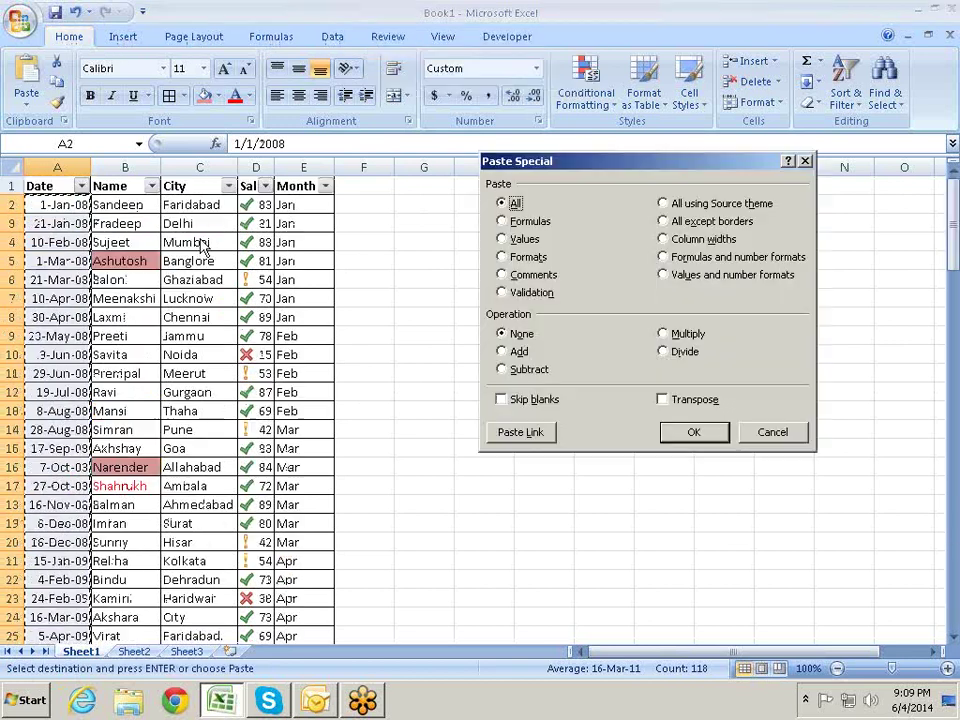
key(v)
key(Return)
key(Escape)
key(Up)
key(Down)
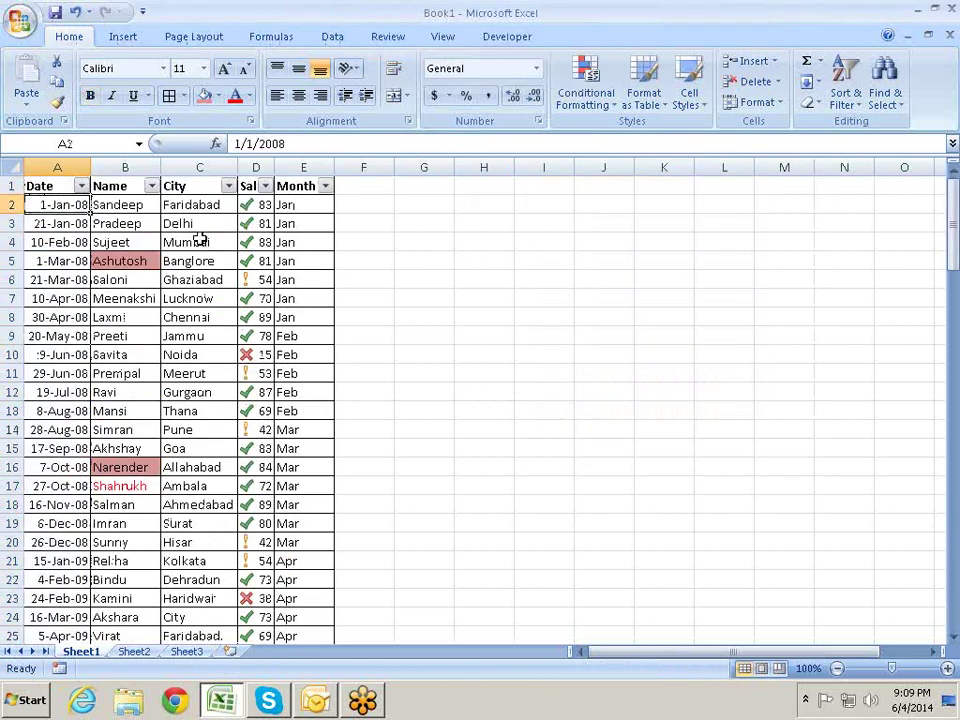
Extend the table's last row series down to row 210, dates reaching 28-Aug-14
key(ctrl+Down)
key(ctrl+Up)
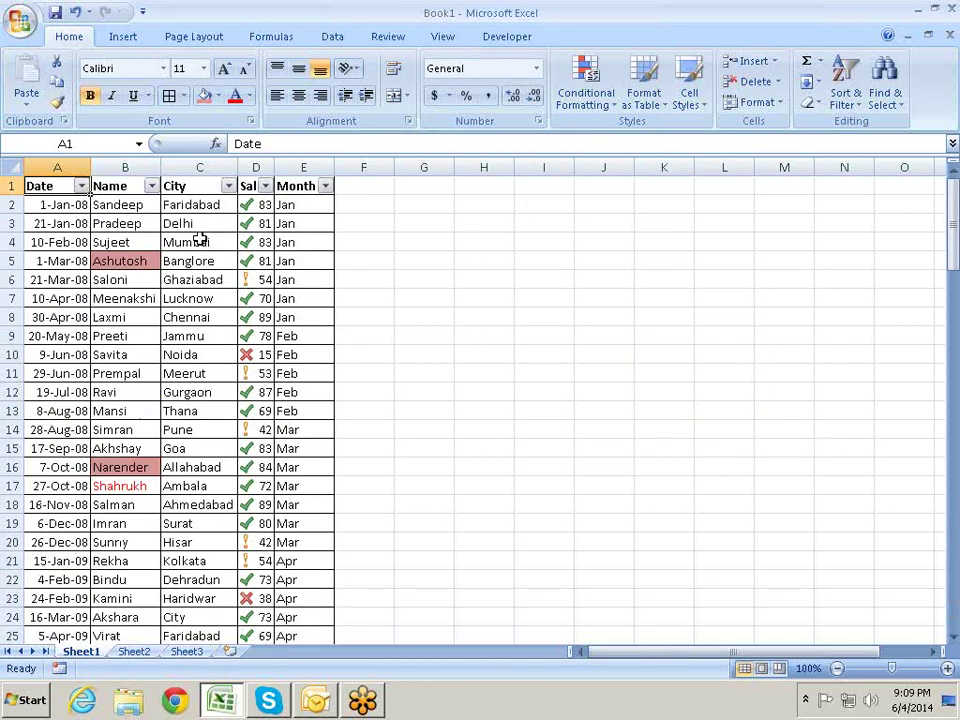
key(Down)
key(Down)
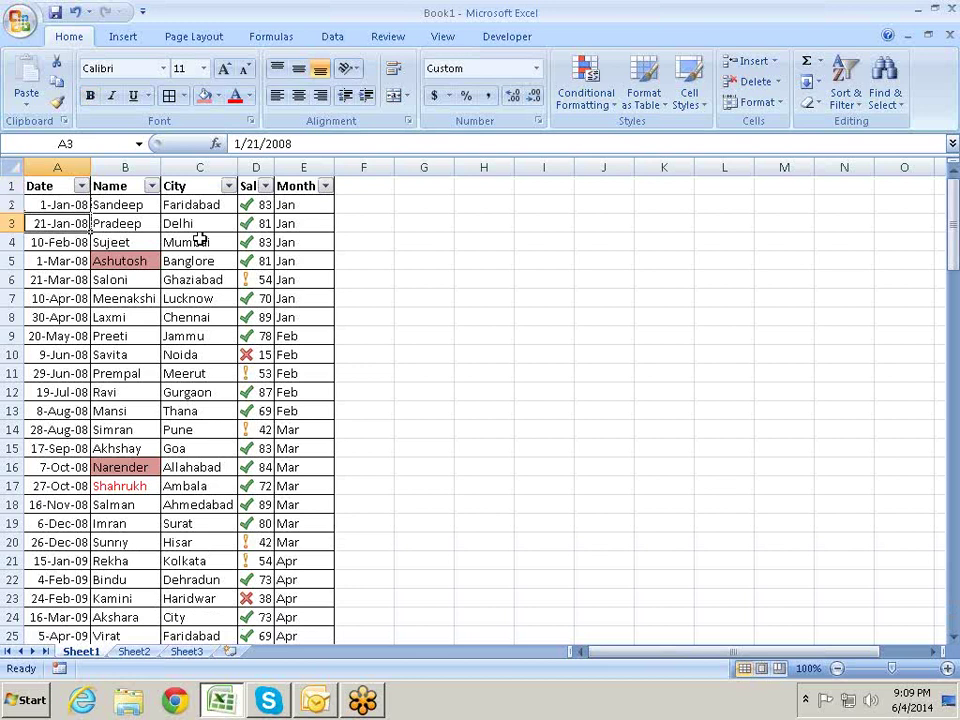
key(ctrl+Down)
key(ctrl+Down)
key(ctrl+Up)
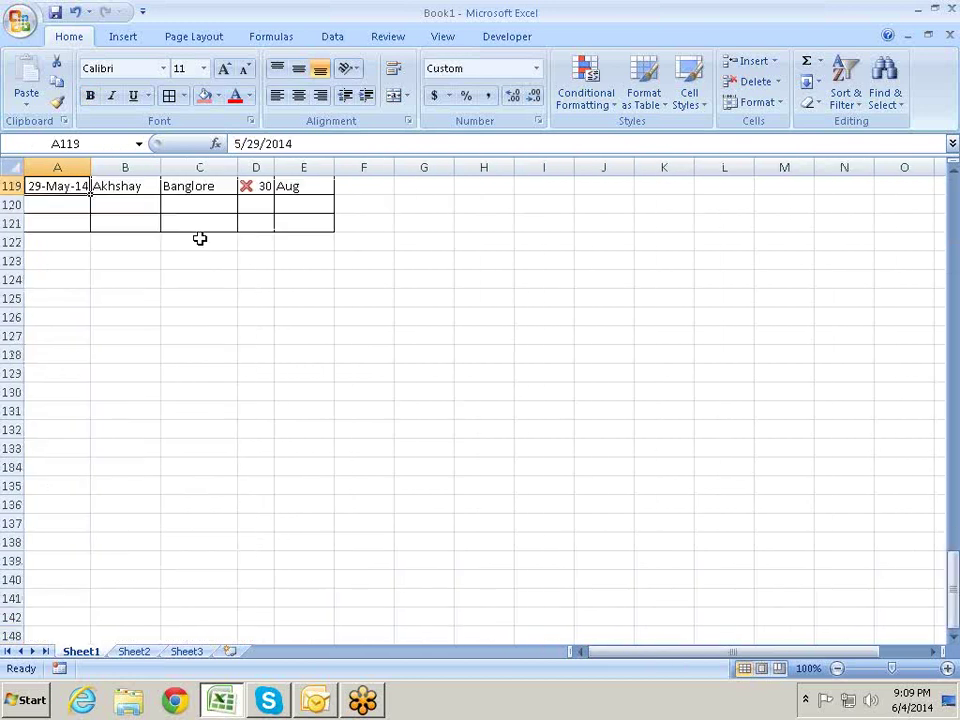
key(shift+Right)
key(shift+Right)
key(shift+Right)
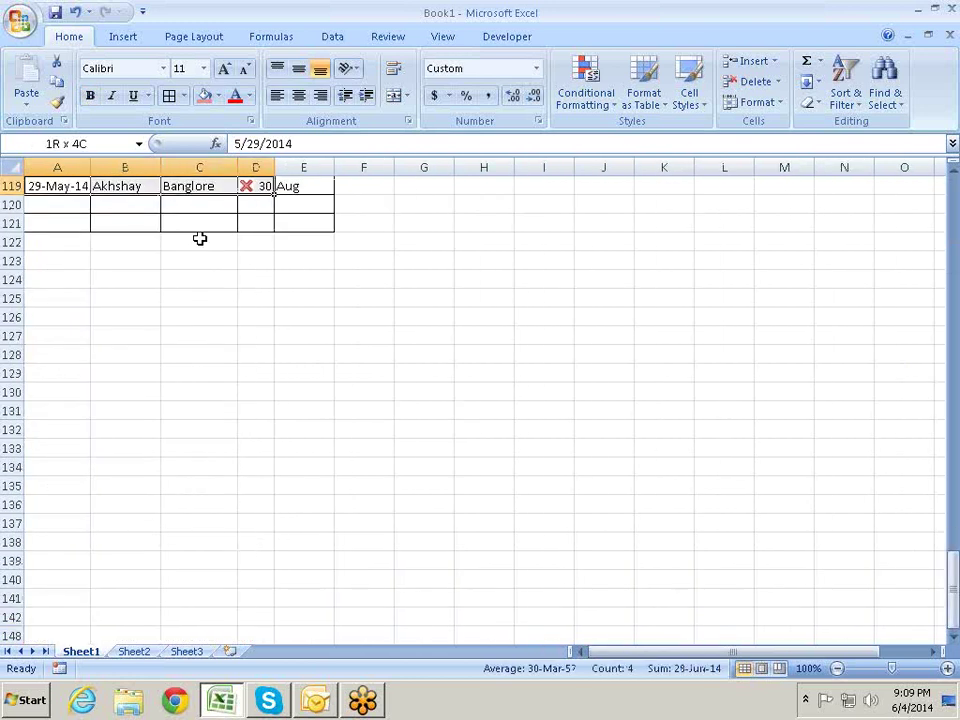
key(shift+Right)
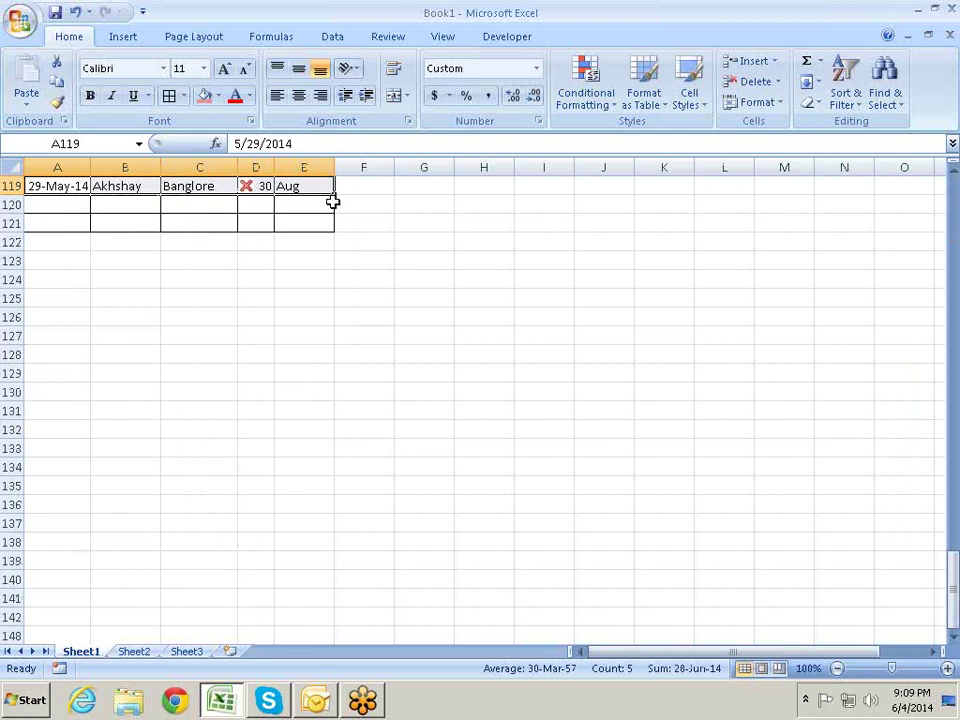
drag(336, 195, 312, 622)
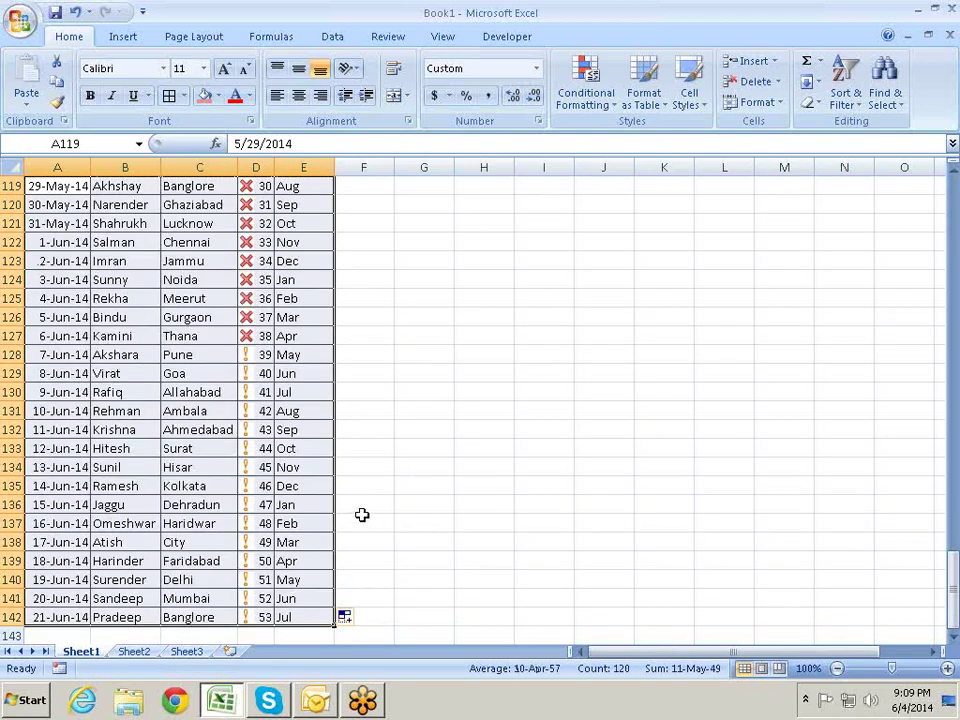
mouse_move(336, 622)
mouse_down()
mouse_move(336, 705)
mouse_move(334, 690)
mouse_up()
click(117, 408)
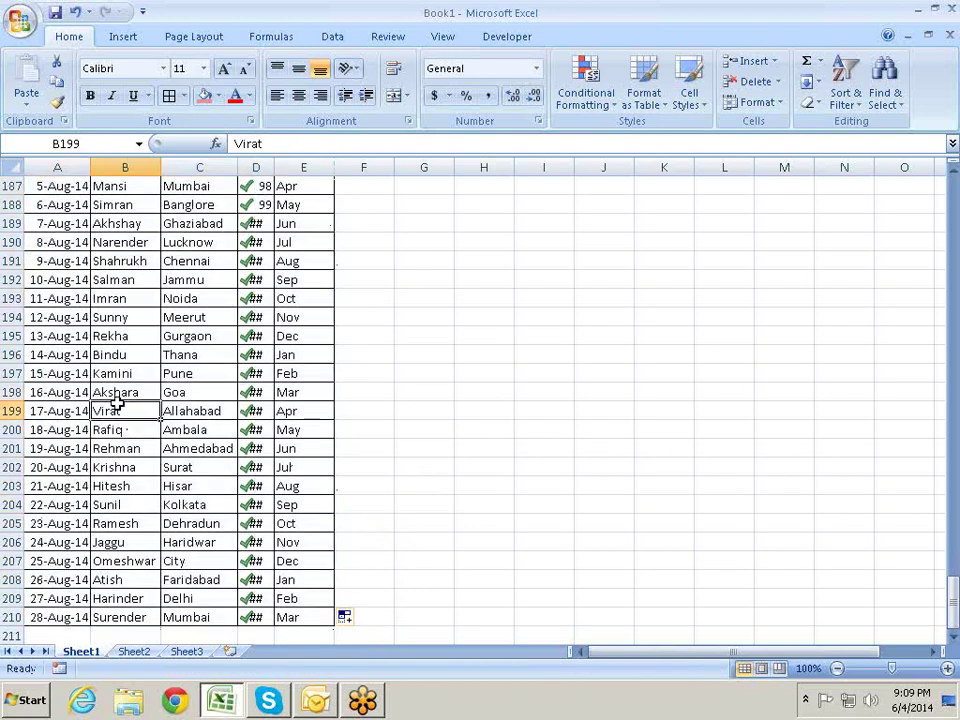
Return to the top of the table, select cell B4, and open then dismiss Find
key(ctrl+Up)
key(Down)
key(Down)
key(Down)
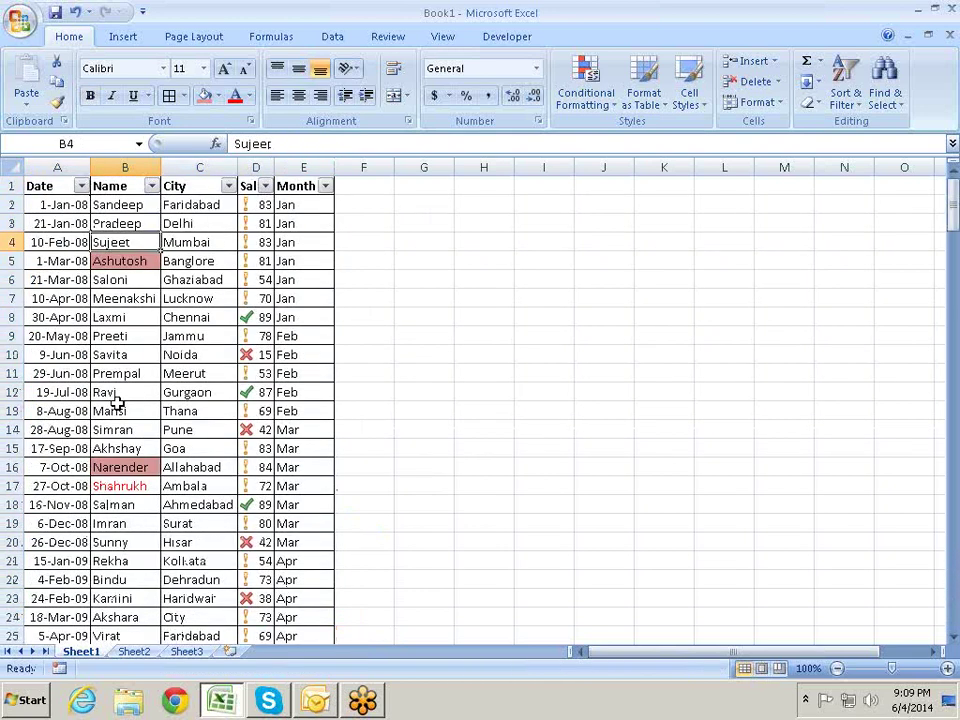
key(ctrl+f)
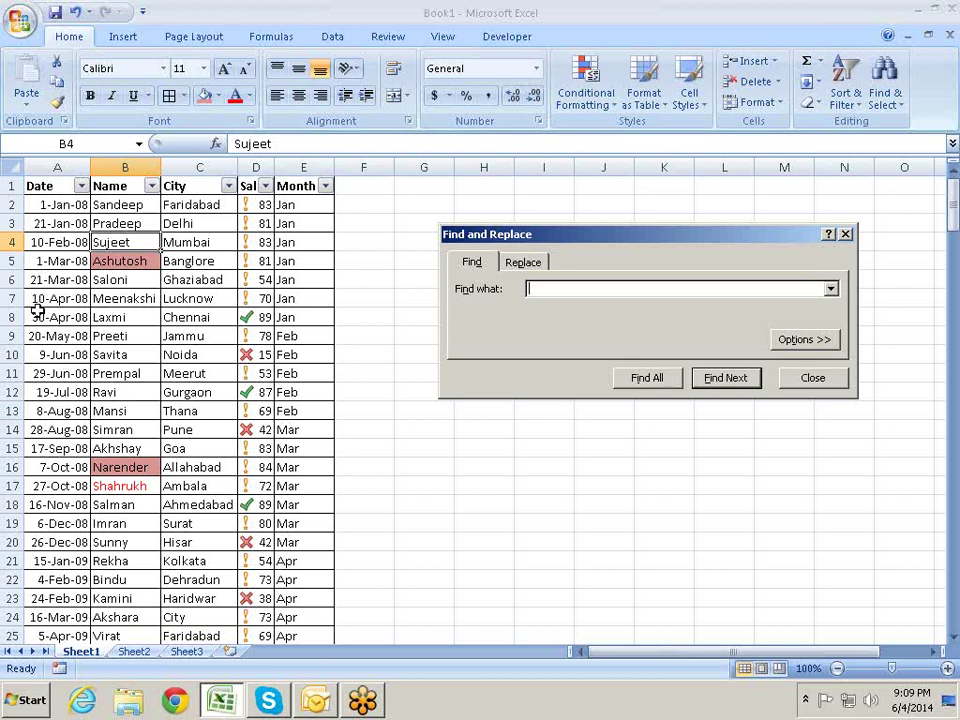
key(Escape)
Filter the Date column to Today, then to Yesterday
click(92, 189)
click(80, 188)
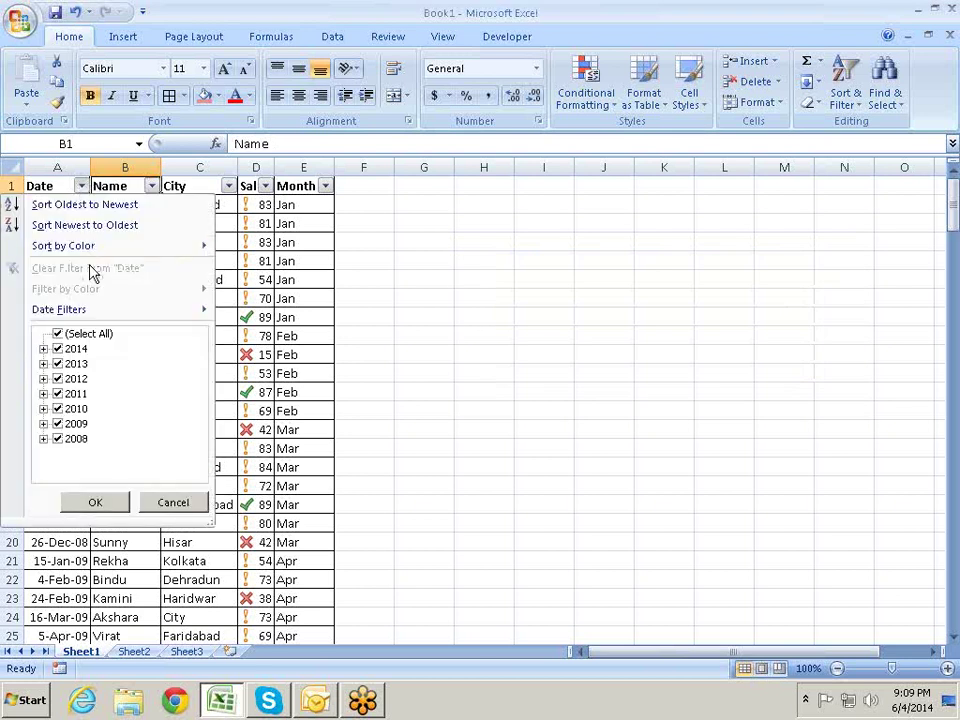
mouse_move(189, 311)
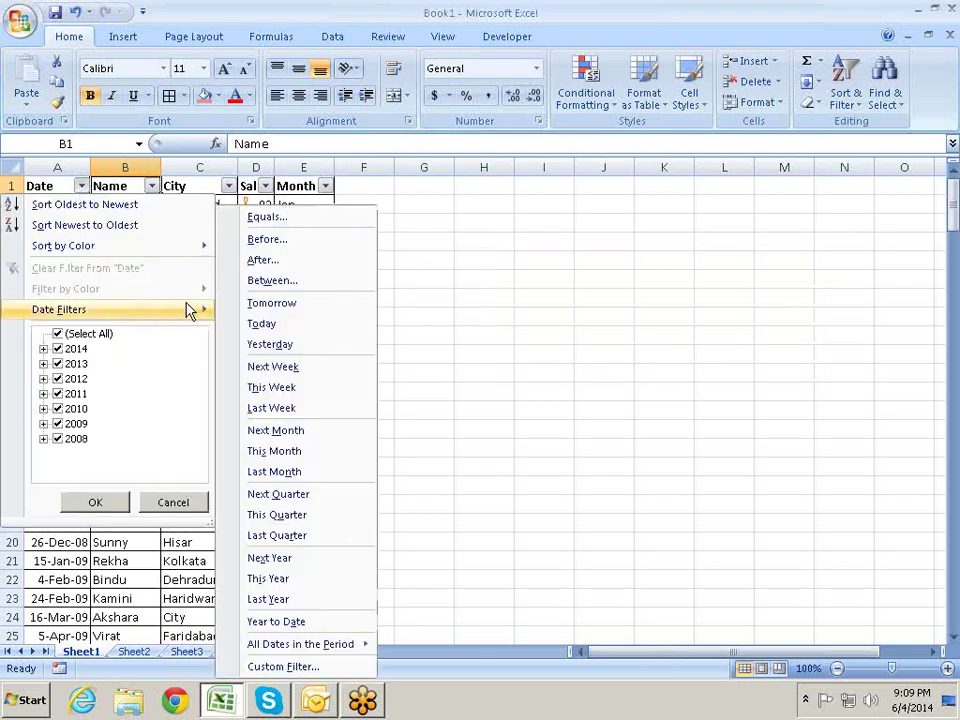
click(281, 321)
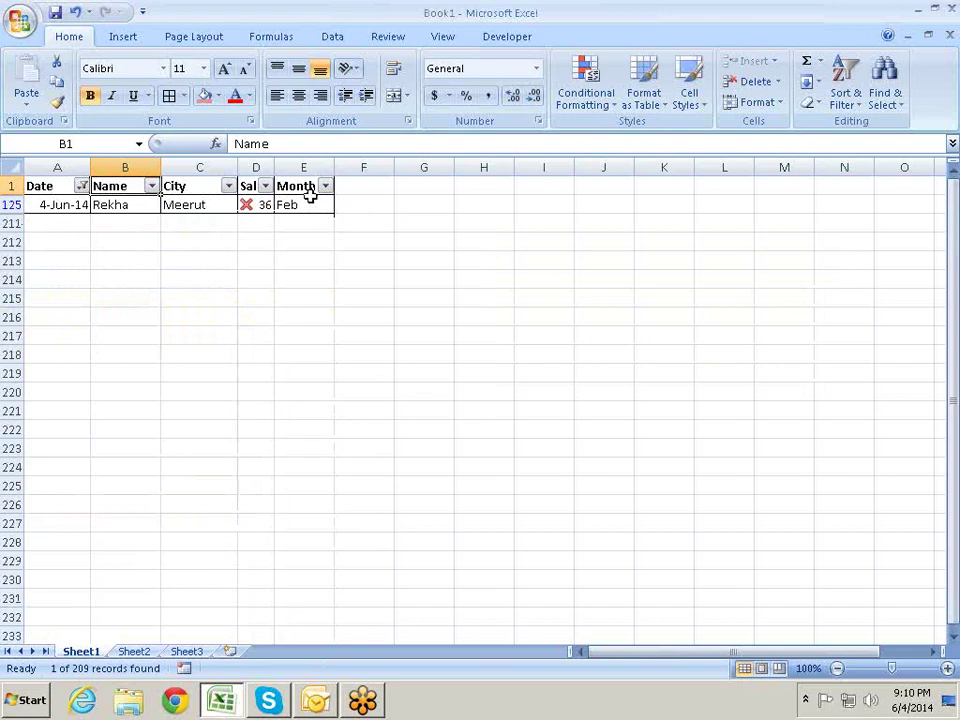
click(81, 186)
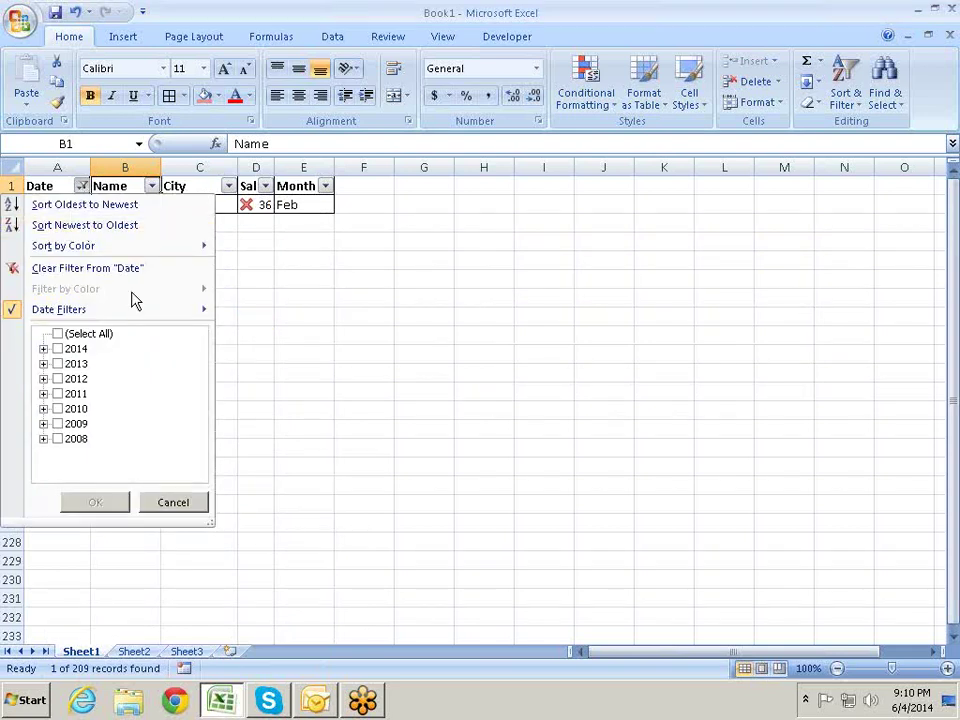
mouse_move(141, 312)
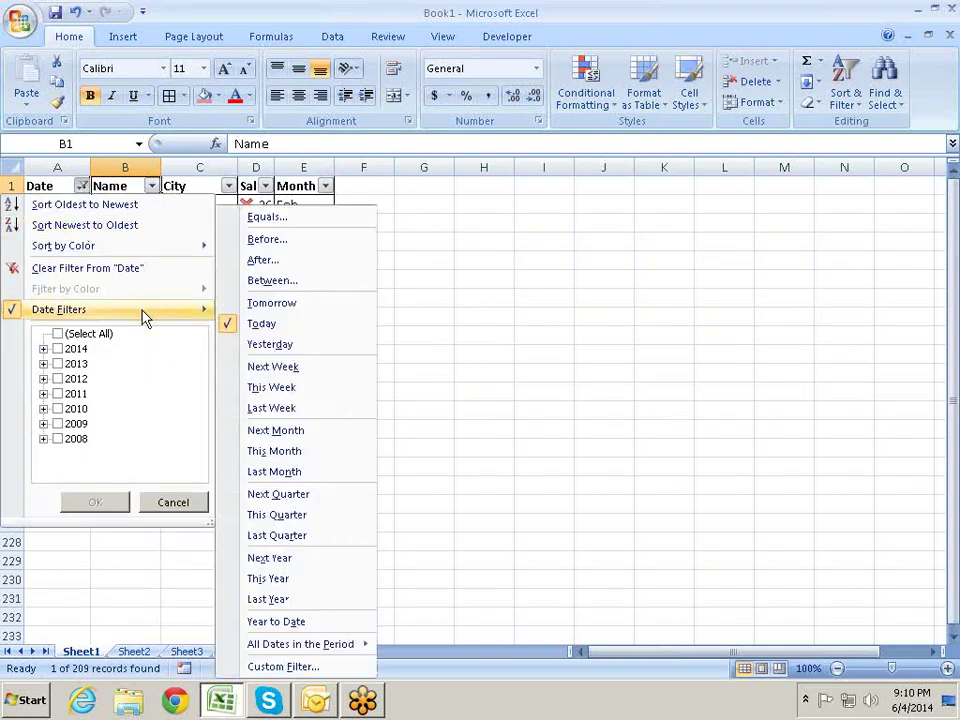
click(291, 345)
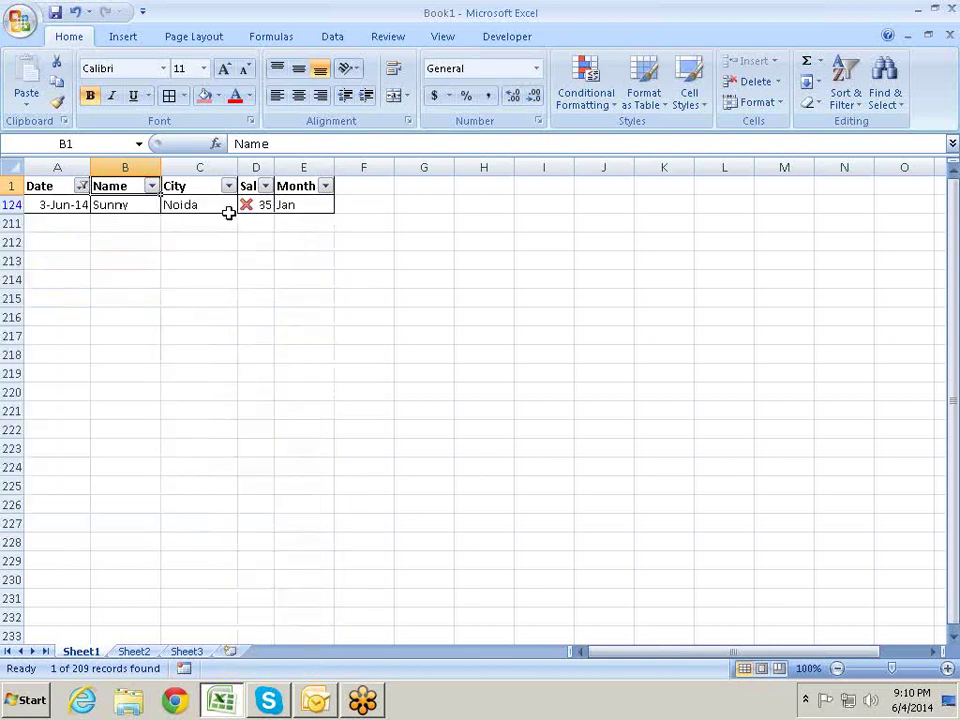
Switch the Date filter to Next Week, then to This Week
click(81, 187)
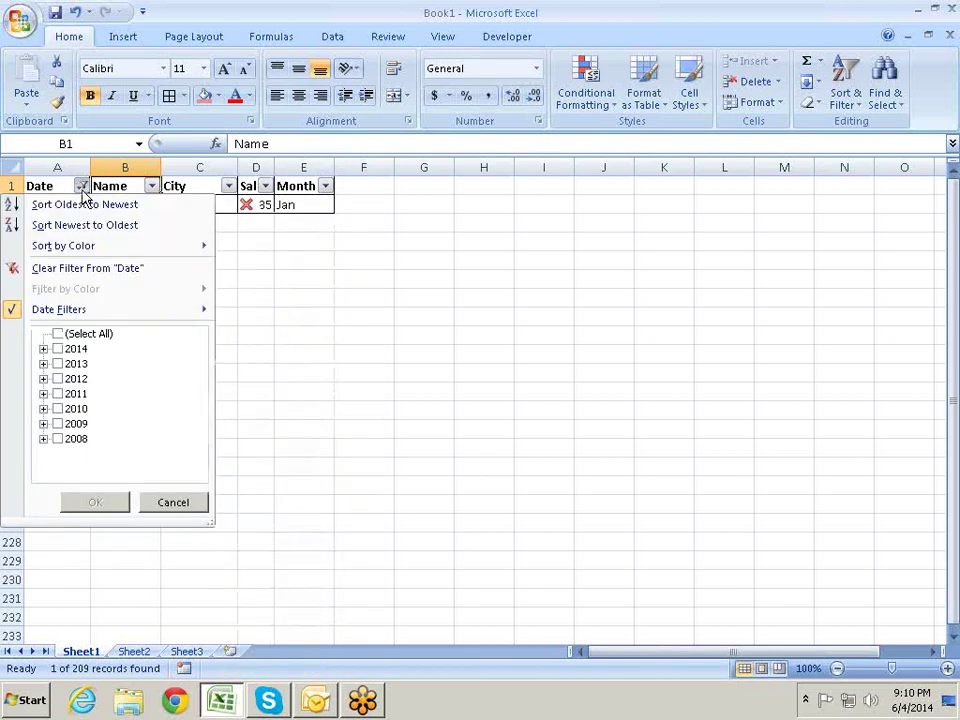
mouse_move(204, 315)
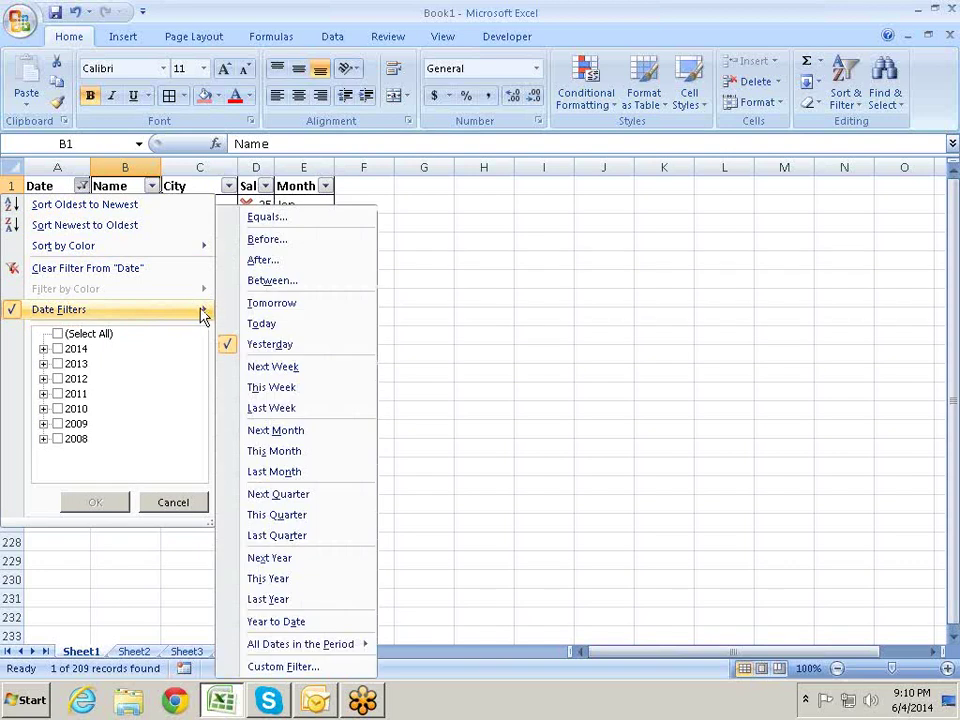
click(289, 366)
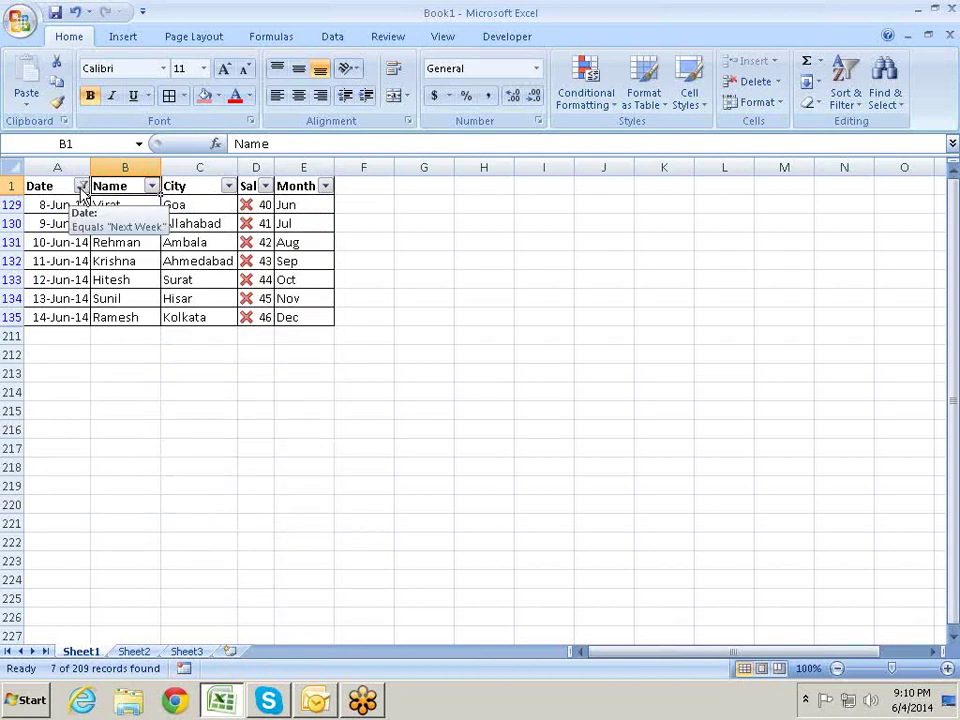
click(82, 188)
mouse_move(100, 312)
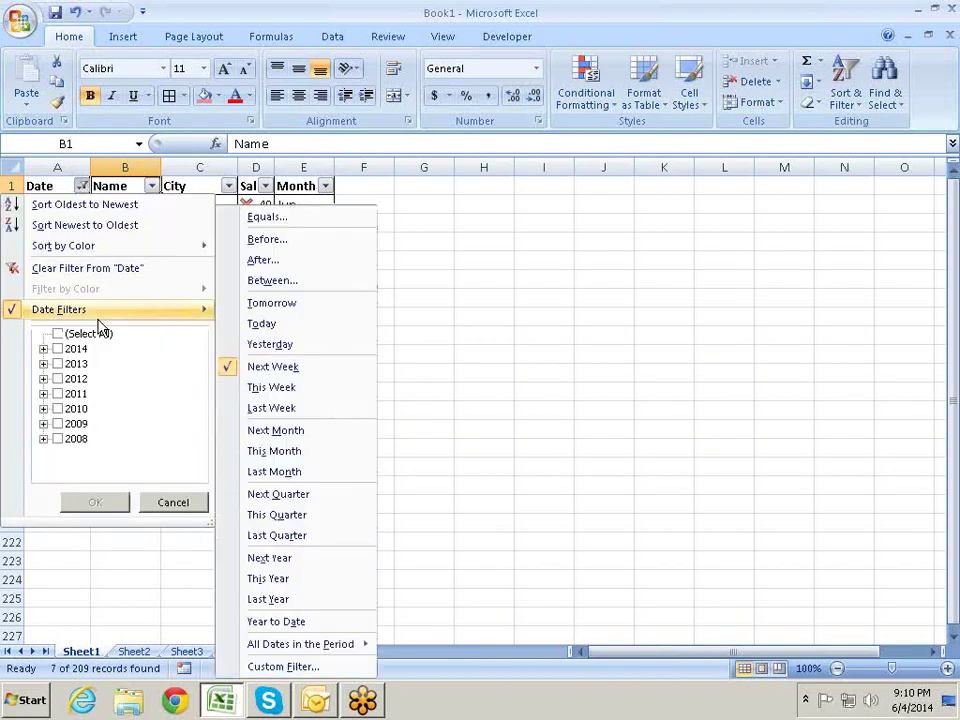
click(276, 368)
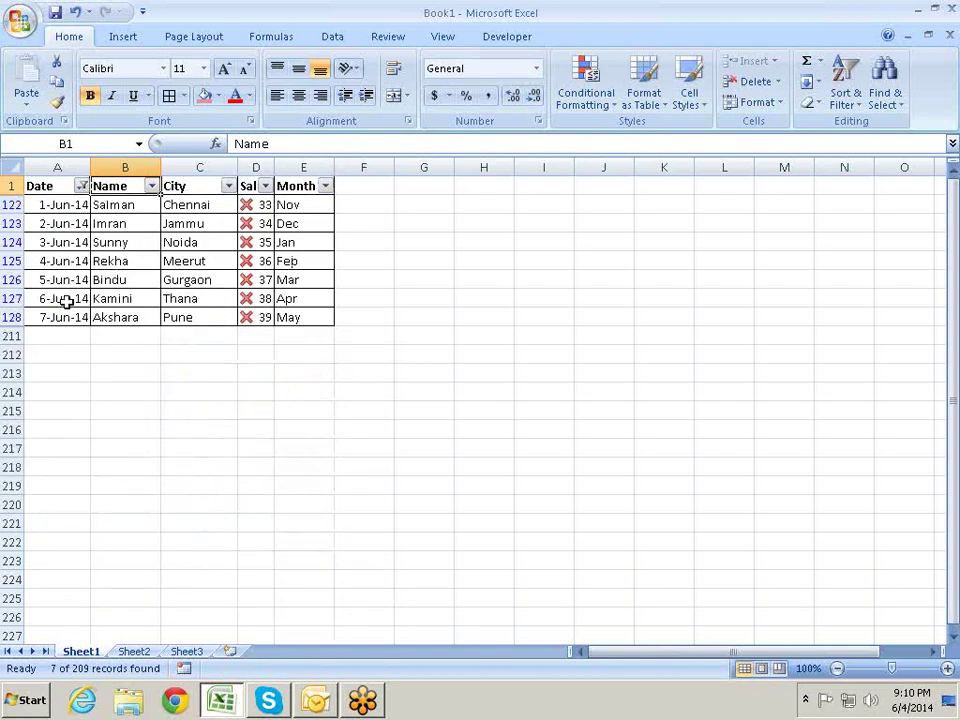
Switch the Date filter to Last Week, then Next Month, leaving 31 July 2014 rows
click(82, 187)
mouse_move(176, 316)
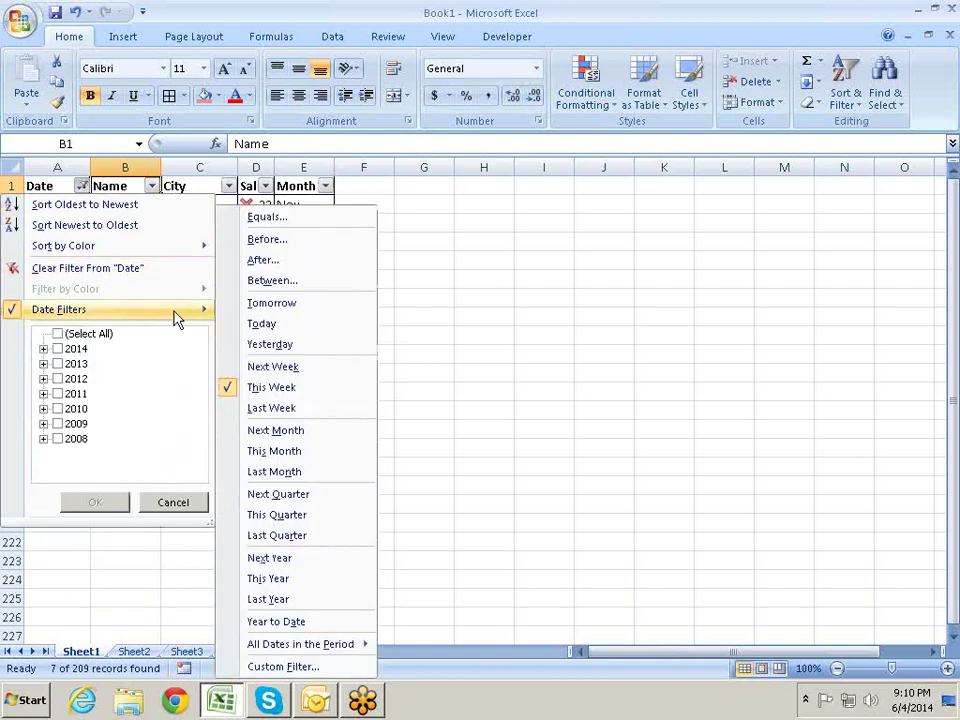
click(324, 410)
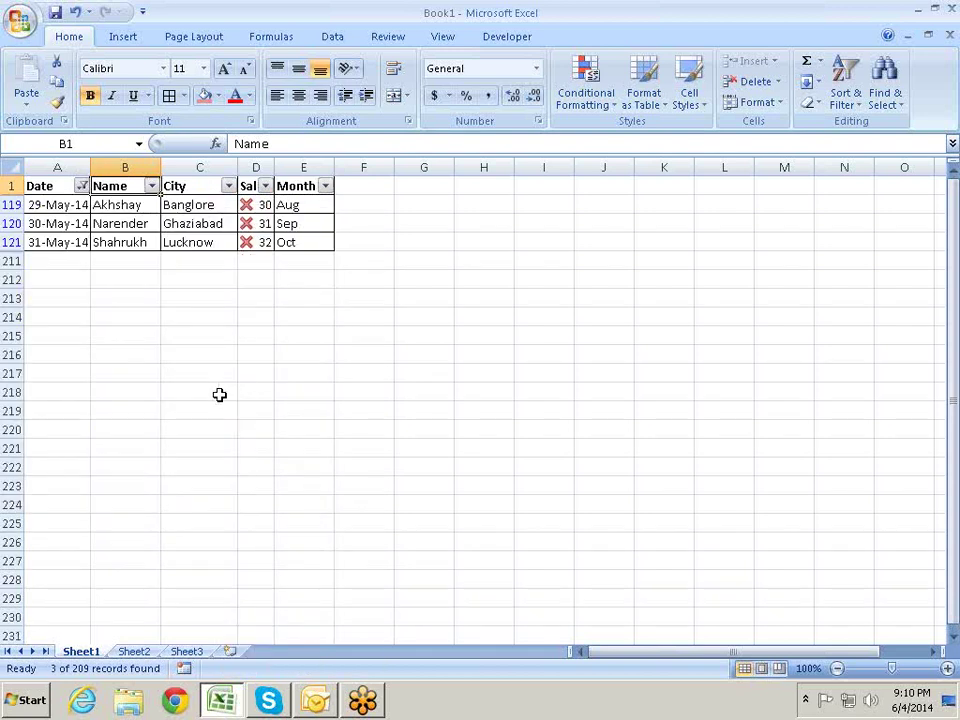
click(82, 187)
mouse_move(140, 310)
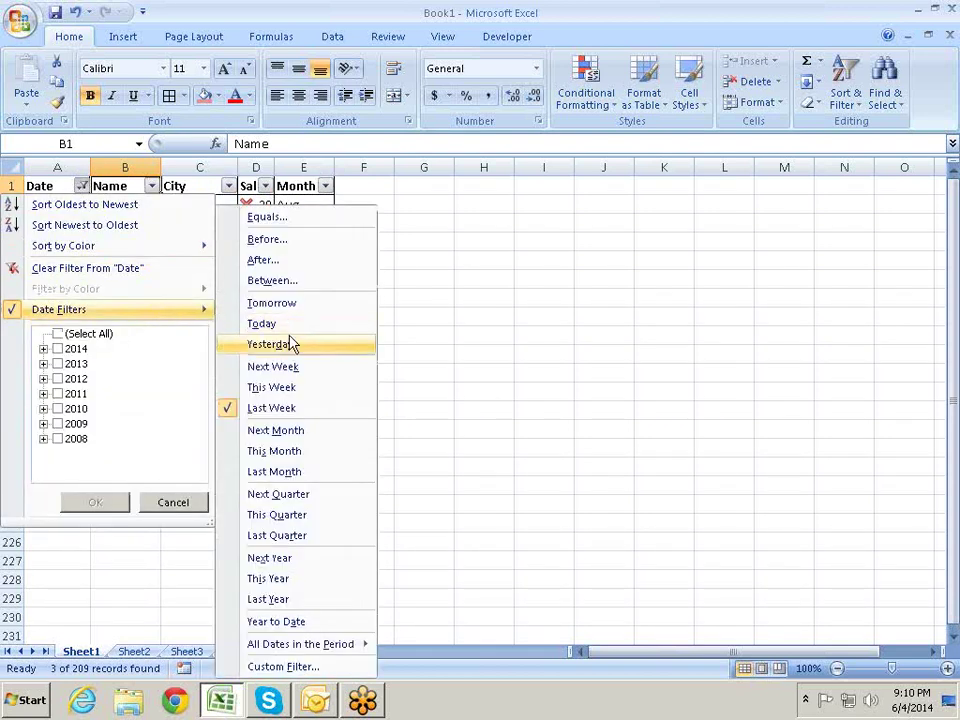
click(304, 436)
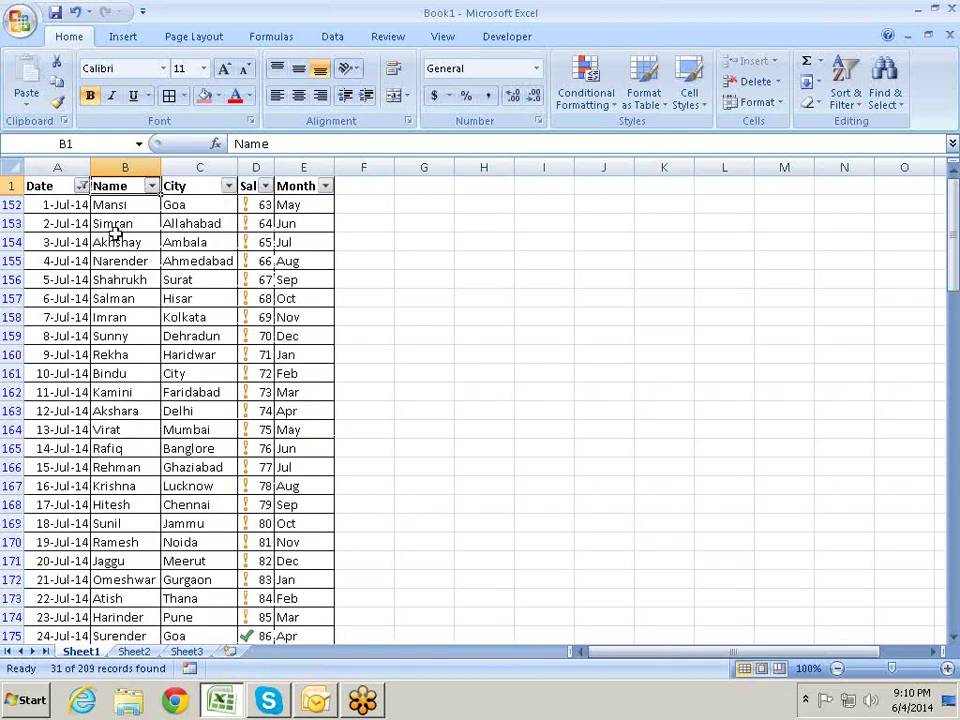
Filter the Date column to Next Quarter and scroll through the results
click(84, 187)
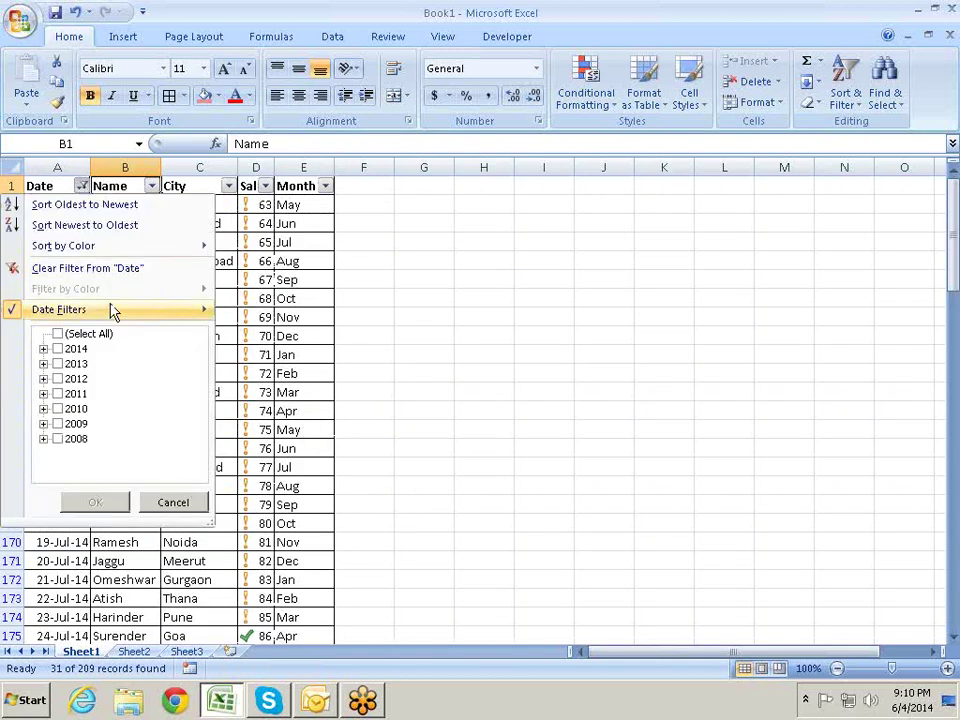
mouse_move(150, 310)
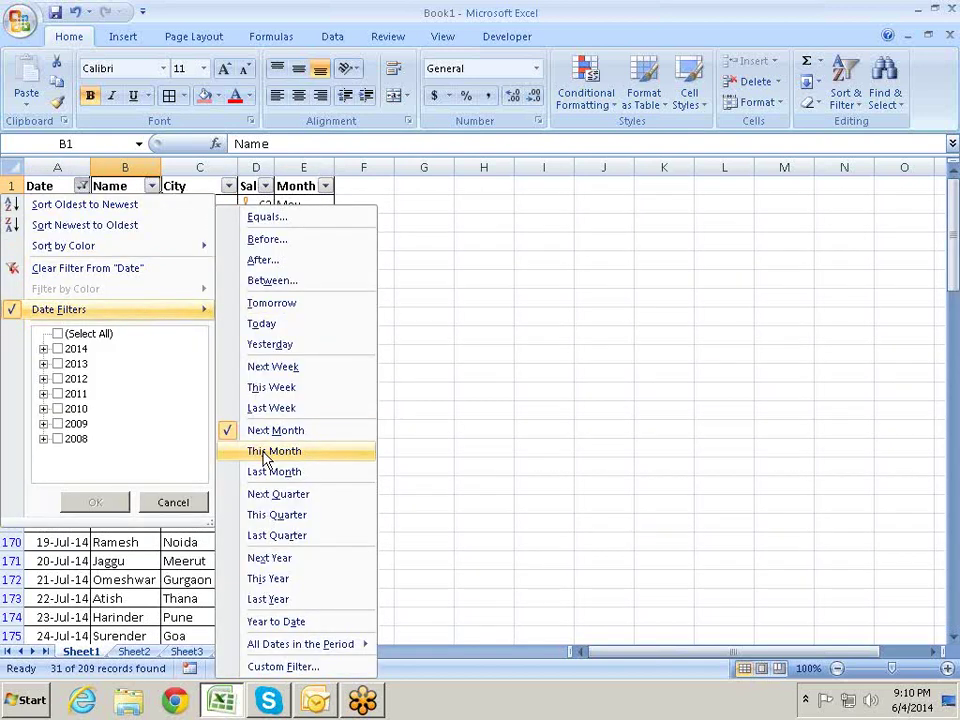
click(306, 494)
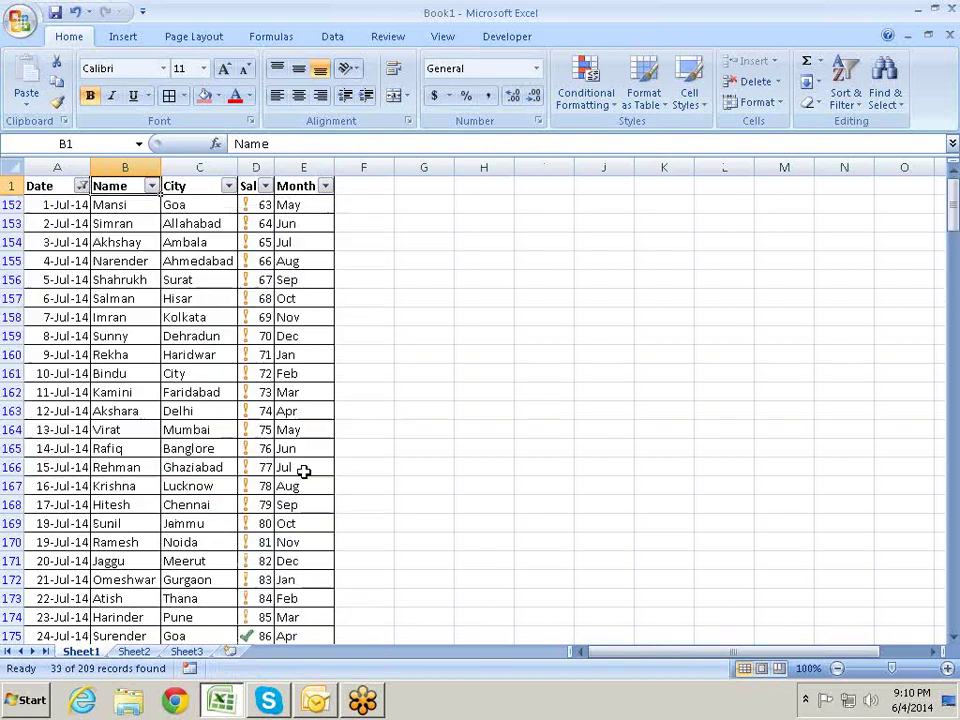
scroll(146, 242, down, 3)
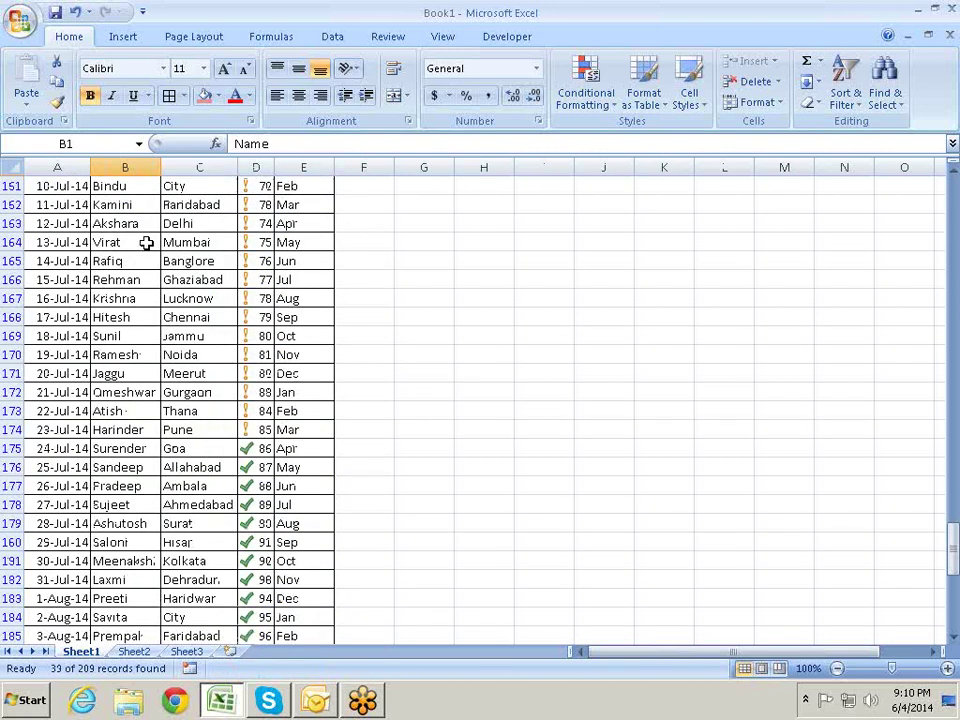
scroll(146, 242, down, 6)
scroll(146, 242, down, 5)
scroll(146, 242, up, 8)
scroll(146, 242, up, 6)
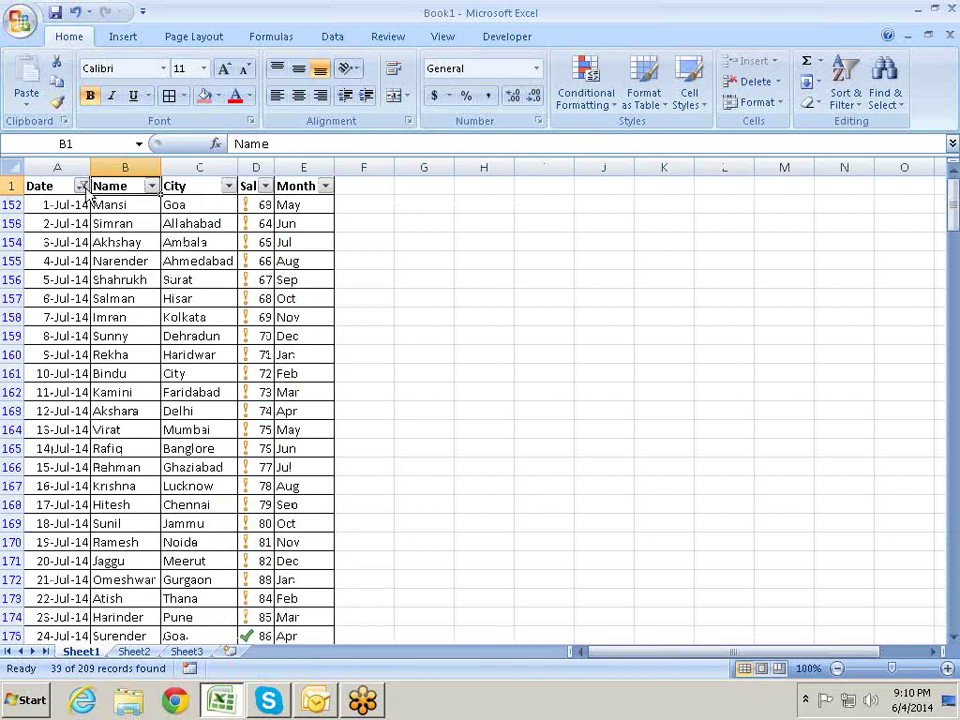
Switch the Date filter to Next Year, then to This Year
click(81, 186)
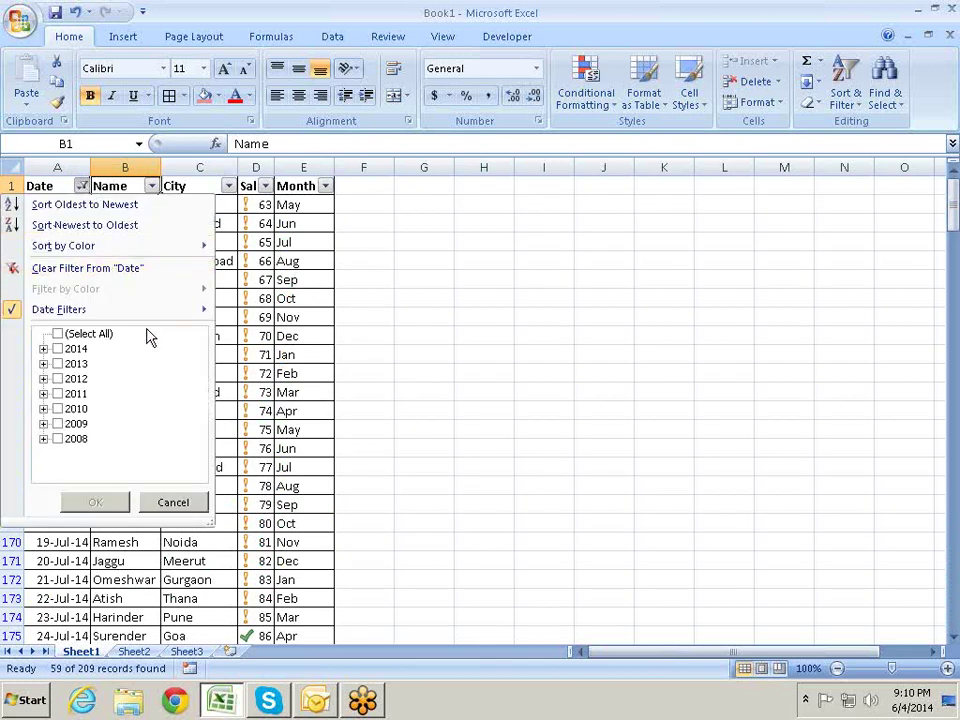
mouse_move(150, 310)
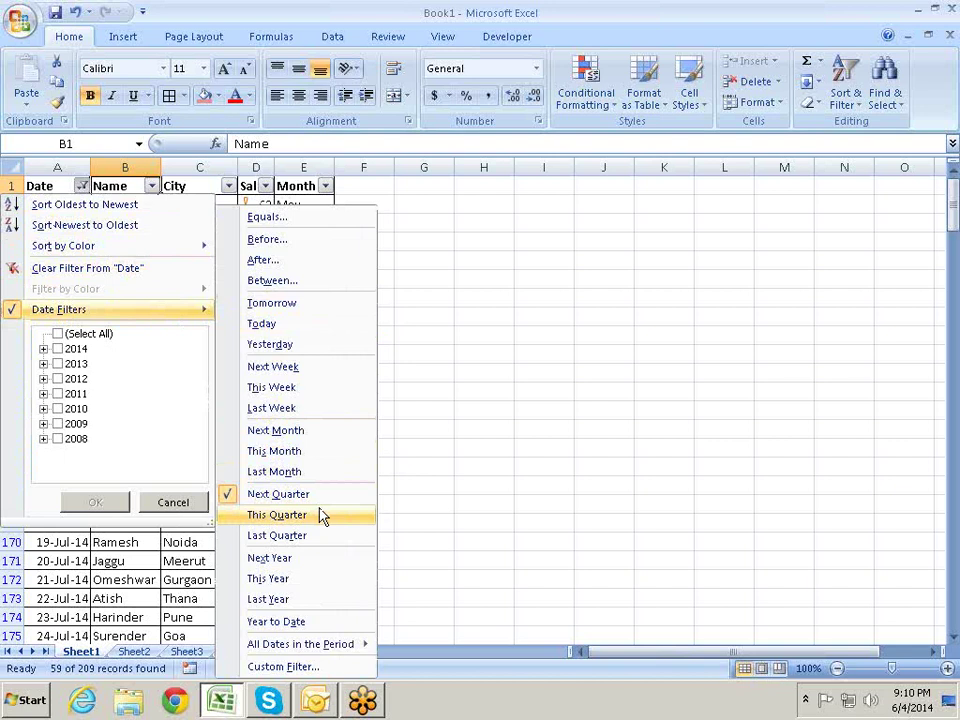
click(335, 567)
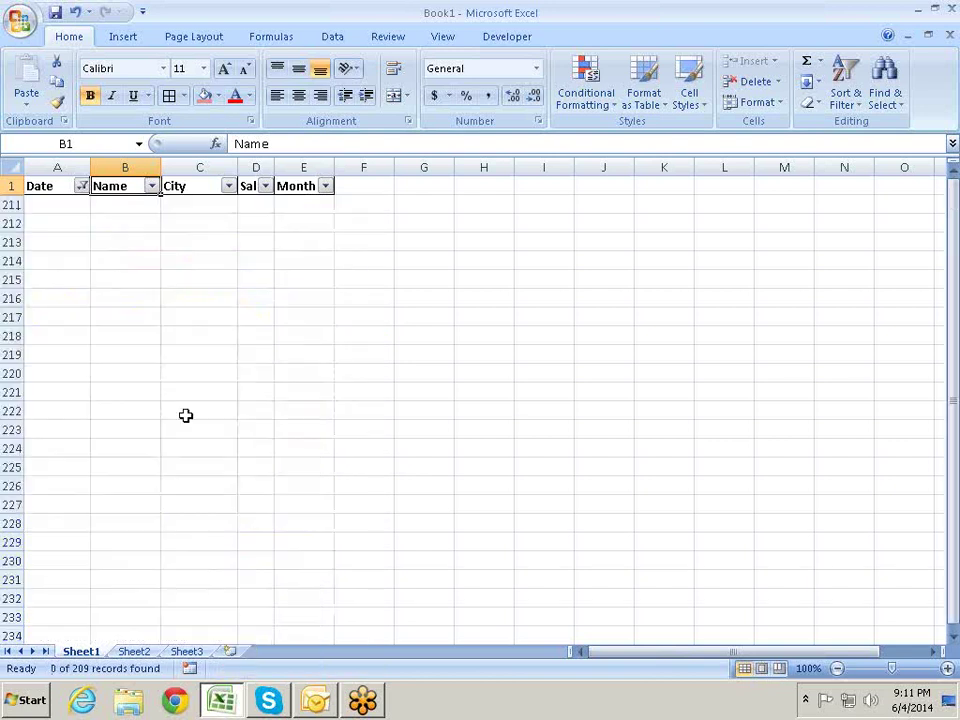
click(81, 187)
mouse_move(167, 312)
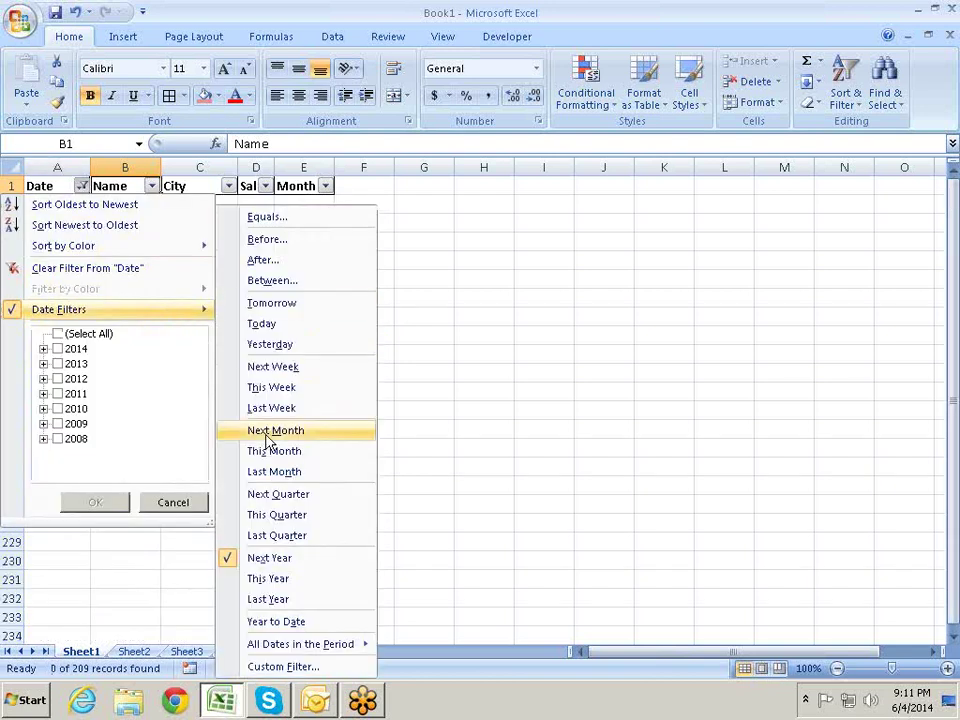
click(296, 578)
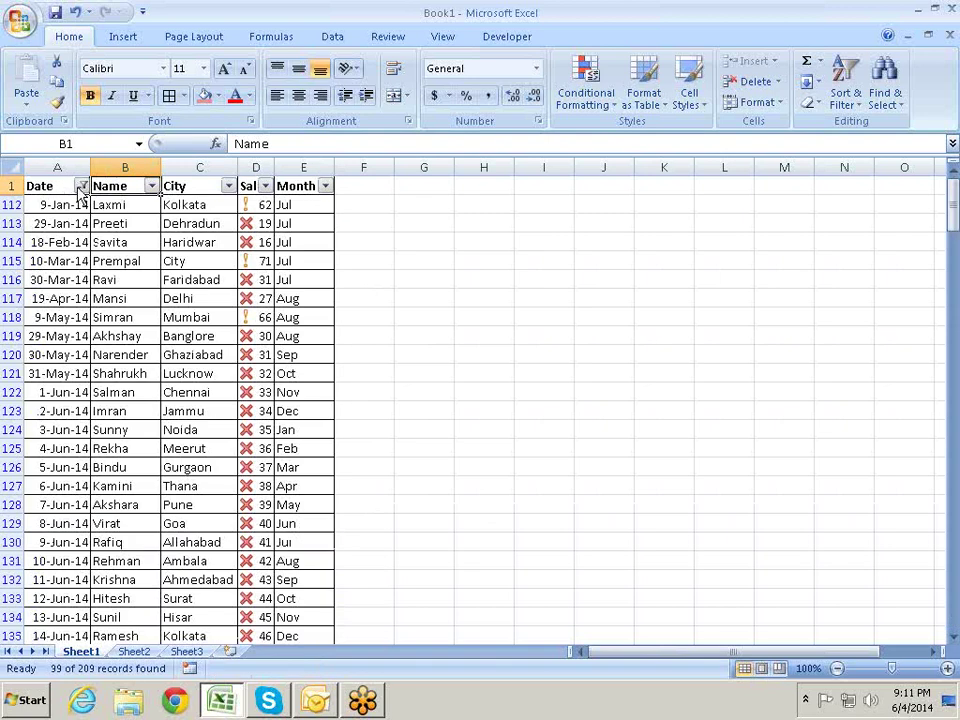
Apply the Year to Date filter and check the remaining dates, 9-Jan-14 to 4-Jun-14
click(81, 186)
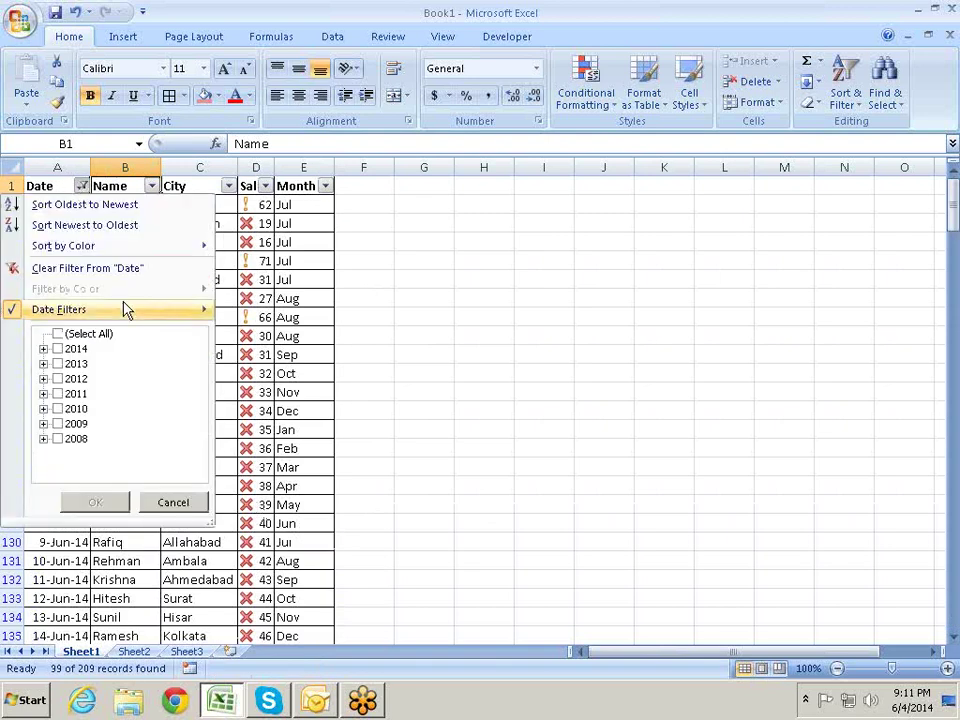
mouse_move(186, 309)
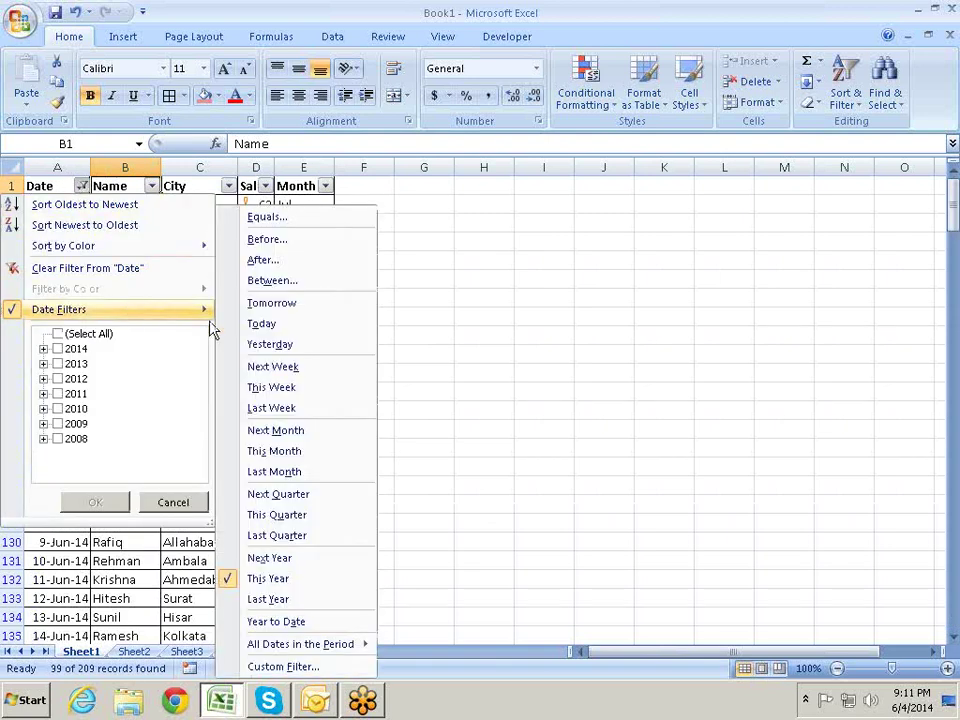
click(351, 622)
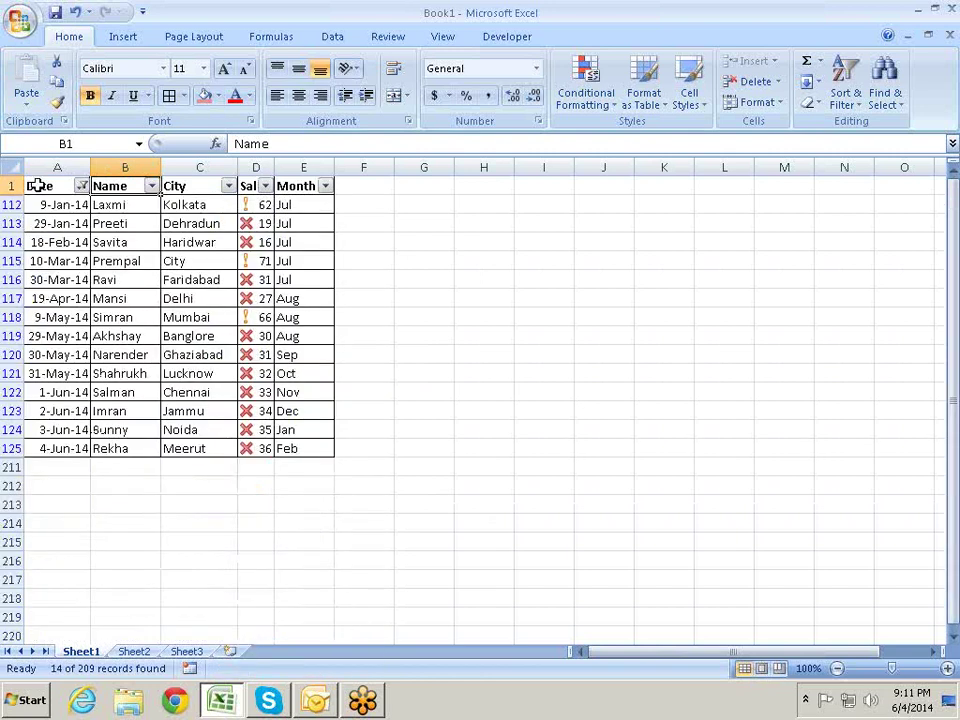
click(80, 205)
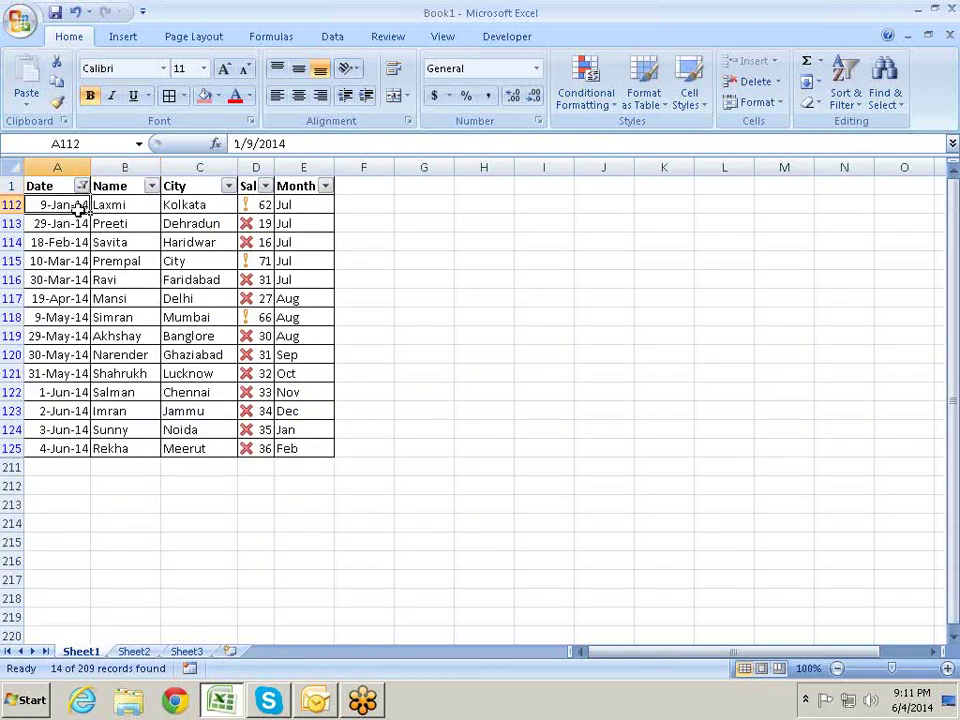
click(85, 449)
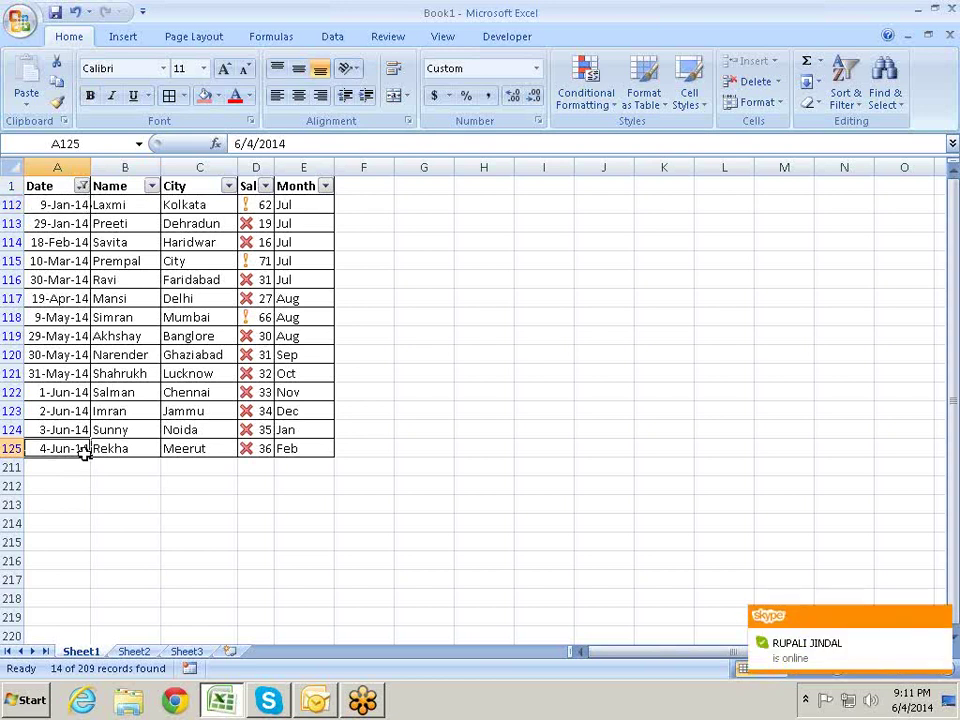
Tick (Select All) in the Date filter so every record from 1-Jan-08 shows again
click(80, 186)
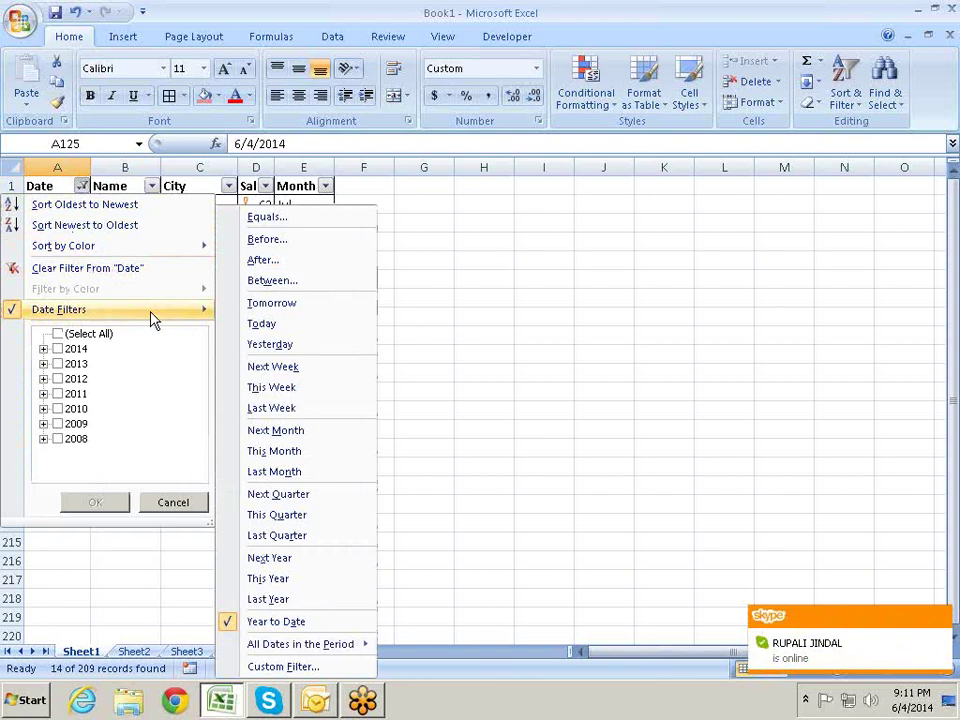
mouse_move(118, 312)
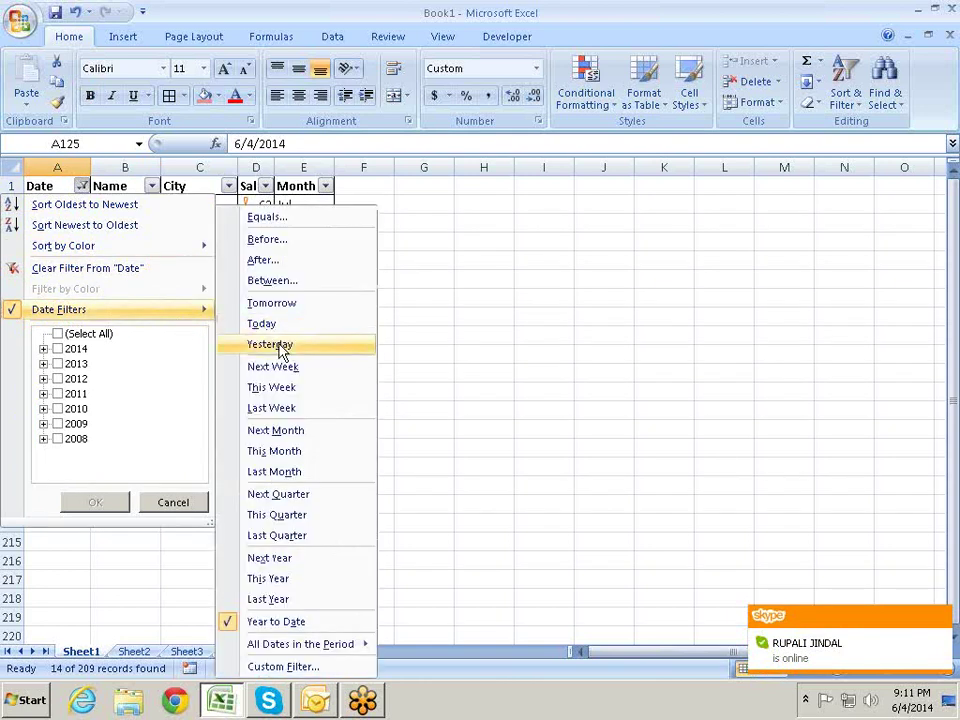
mouse_move(285, 646)
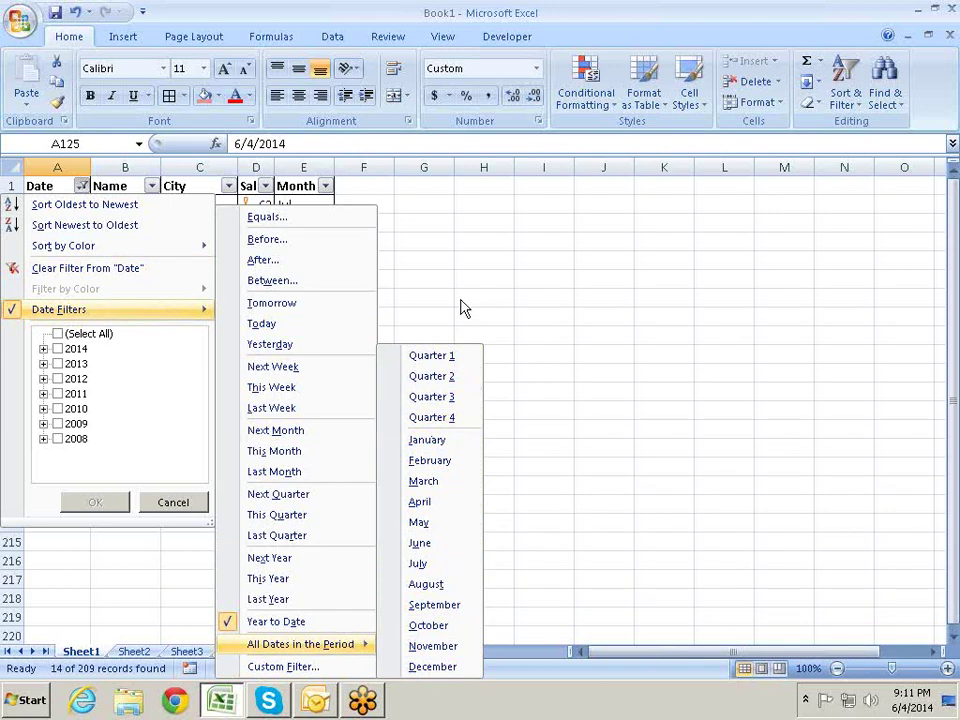
click(105, 334)
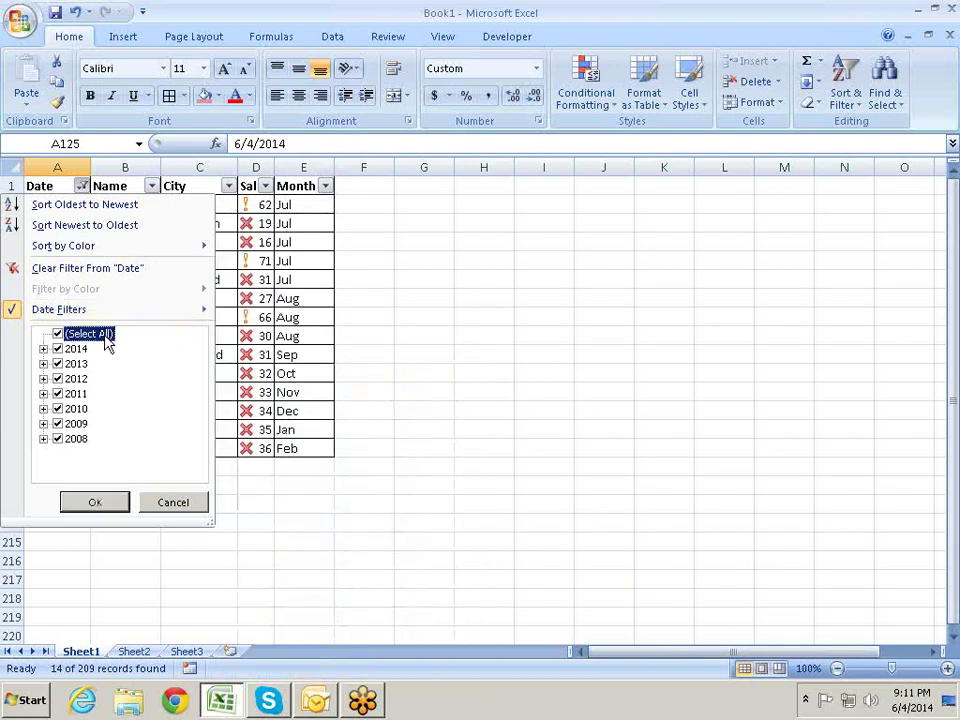
click(113, 495)
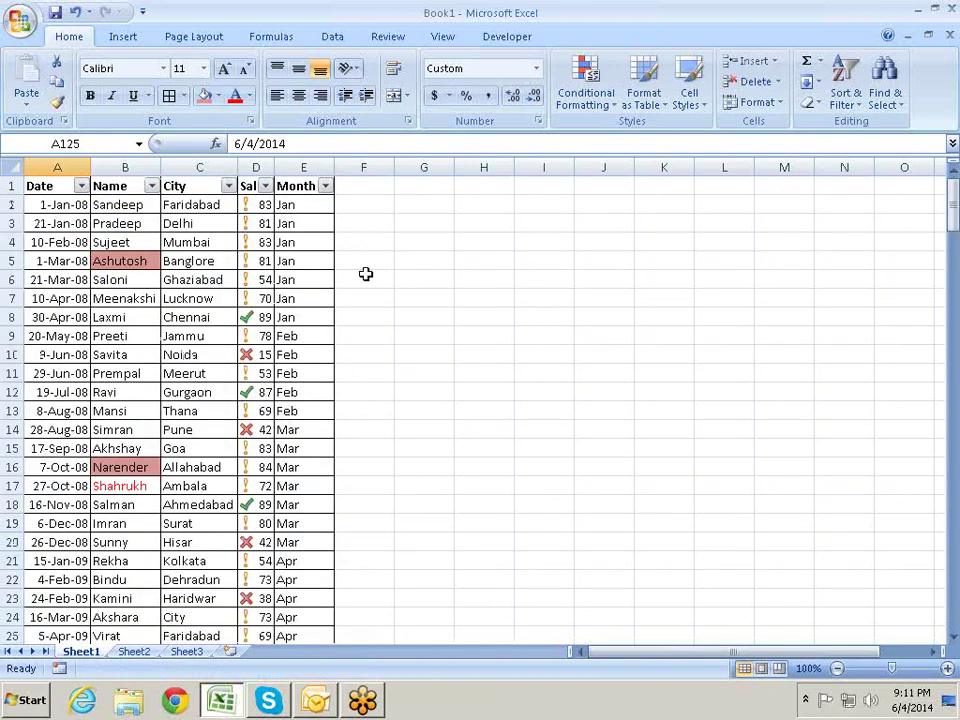
Filter the Name column to equal one salesperson's name chosen from the list
click(152, 187)
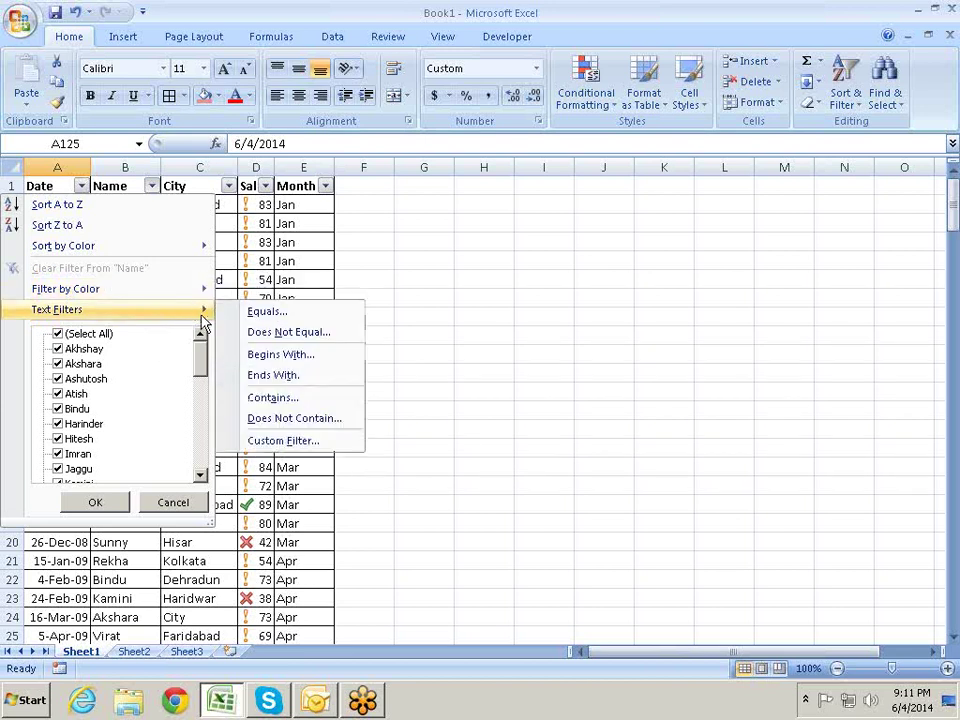
click(279, 320)
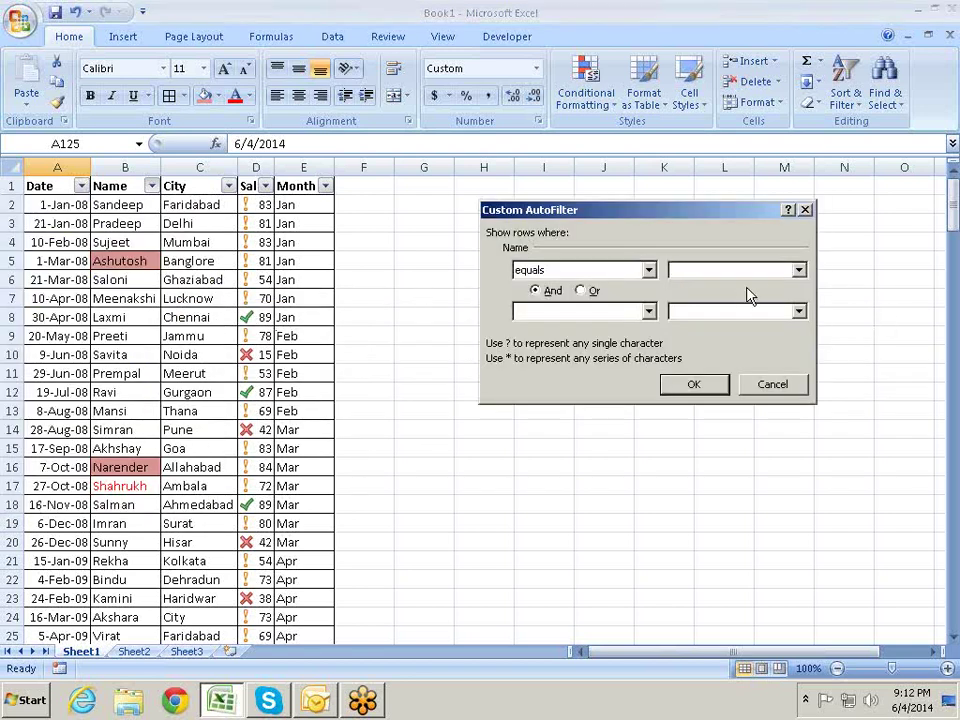
click(798, 269)
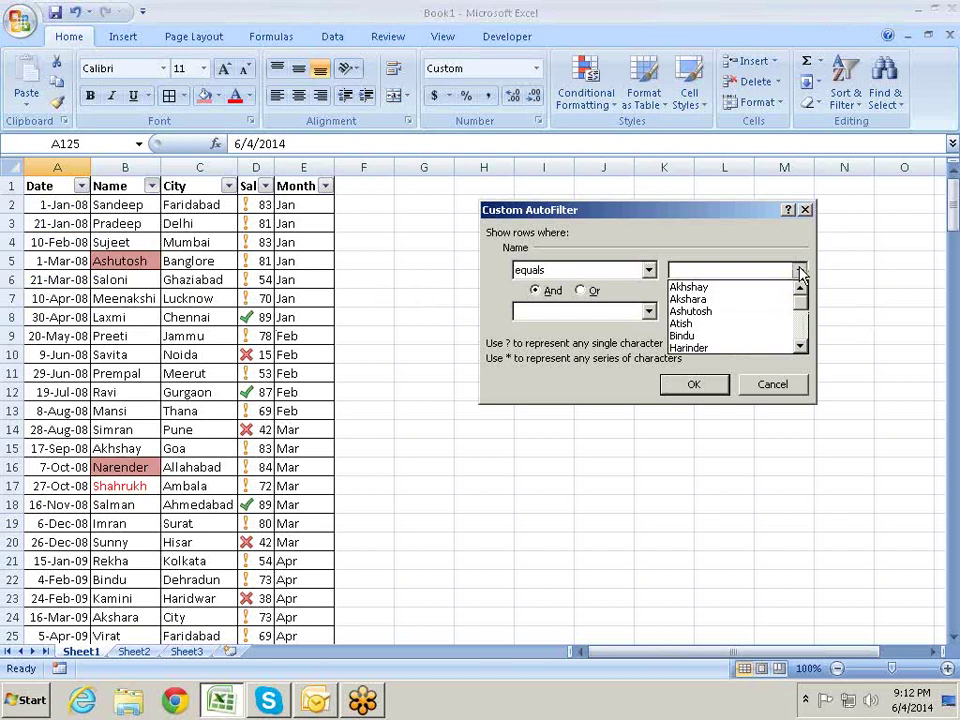
click(737, 312)
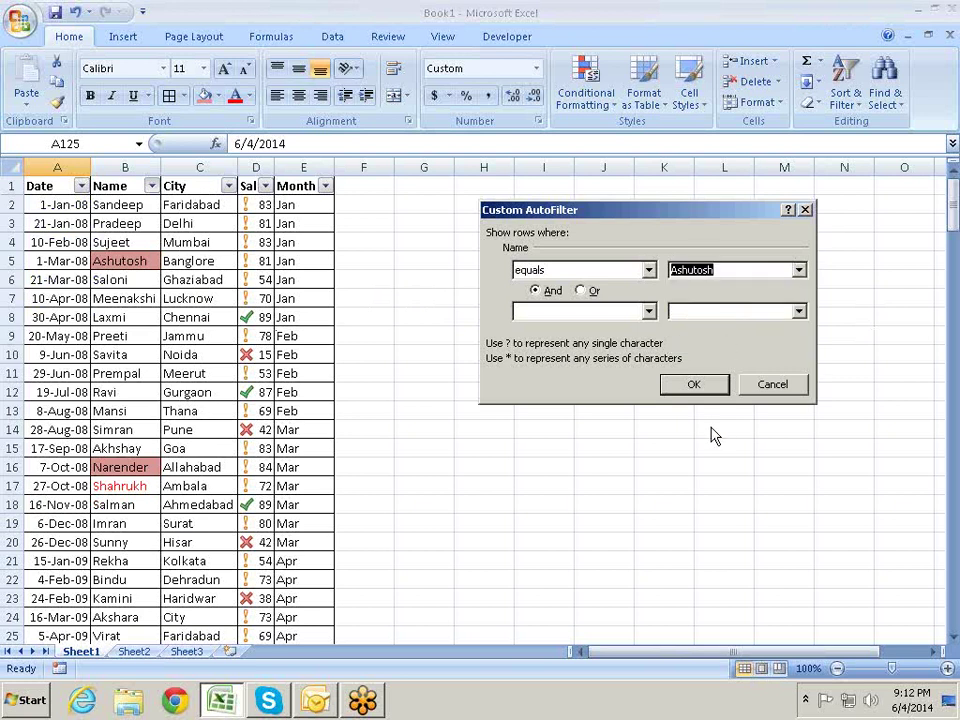
click(707, 393)
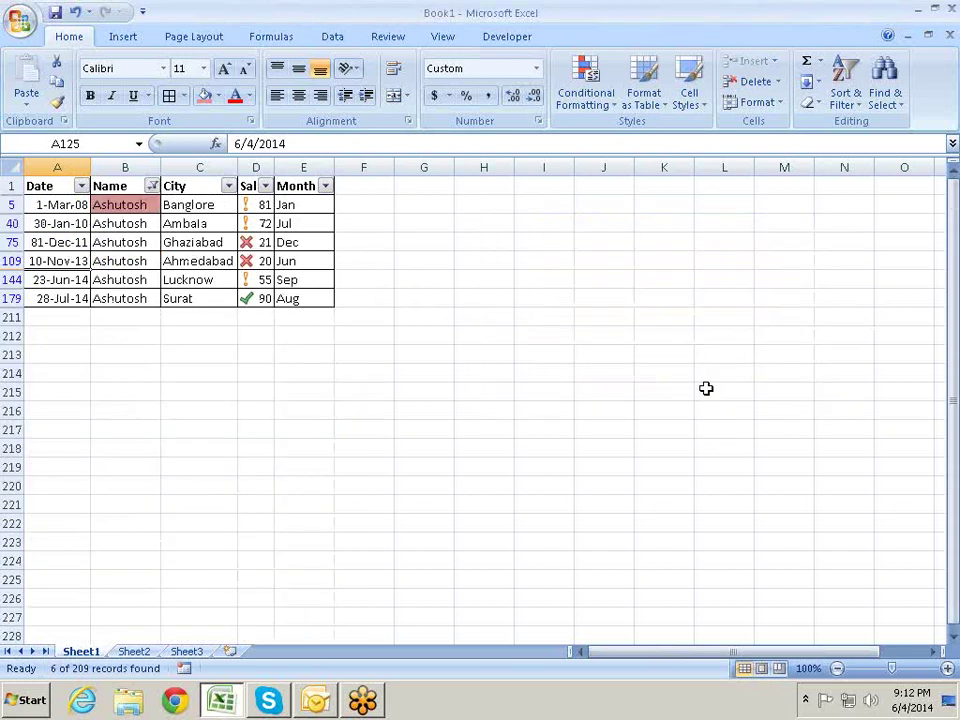
Change the Name filter to does not equal that person, leaving 203 of 209 records
click(152, 187)
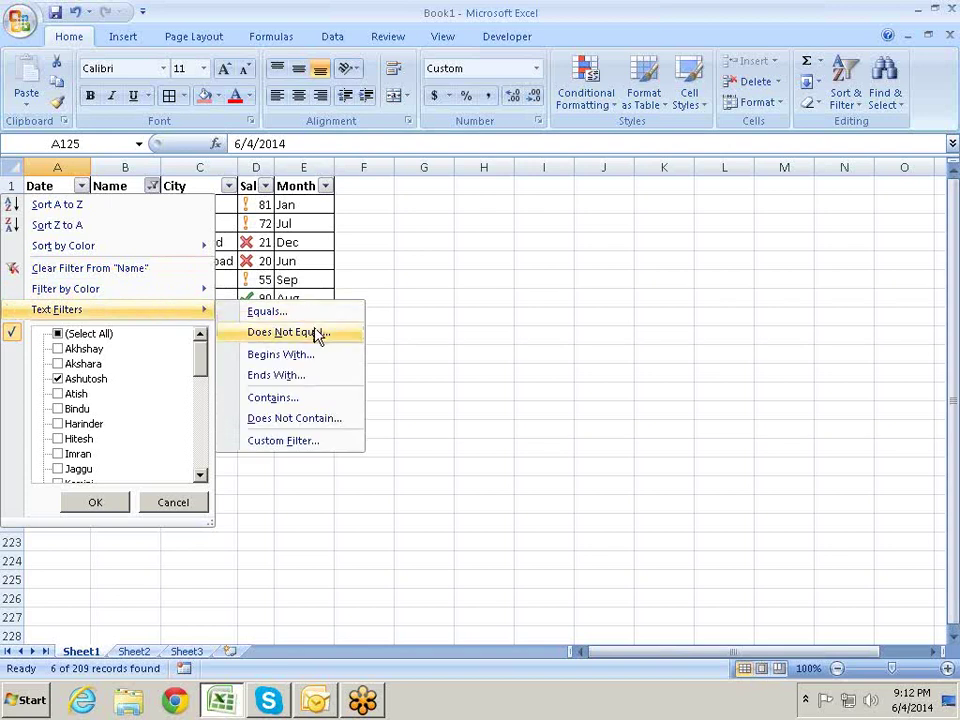
click(314, 333)
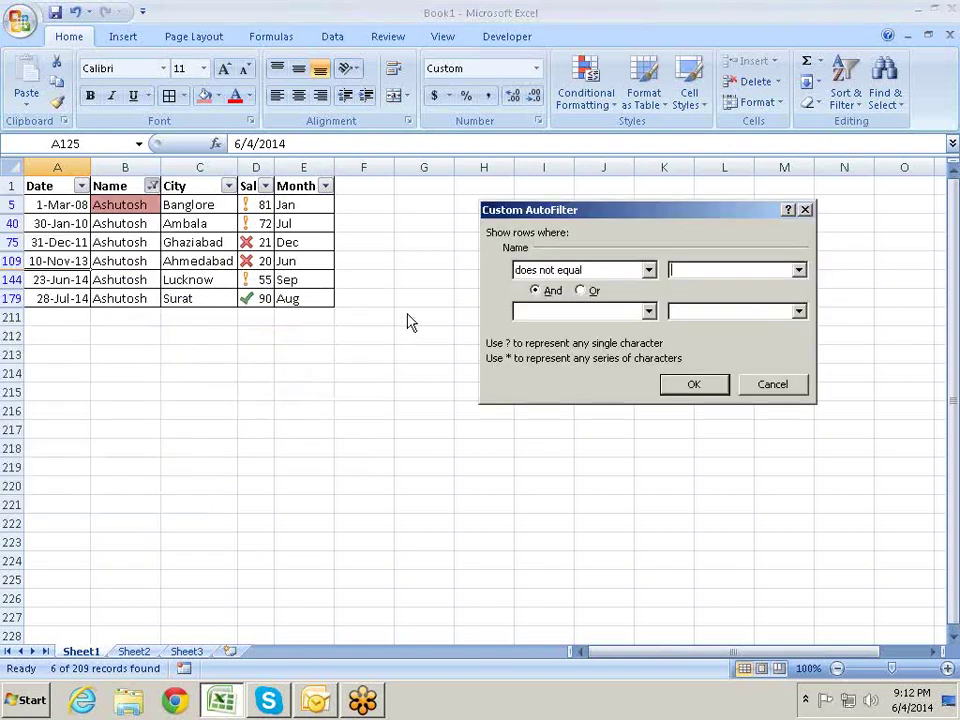
click(799, 270)
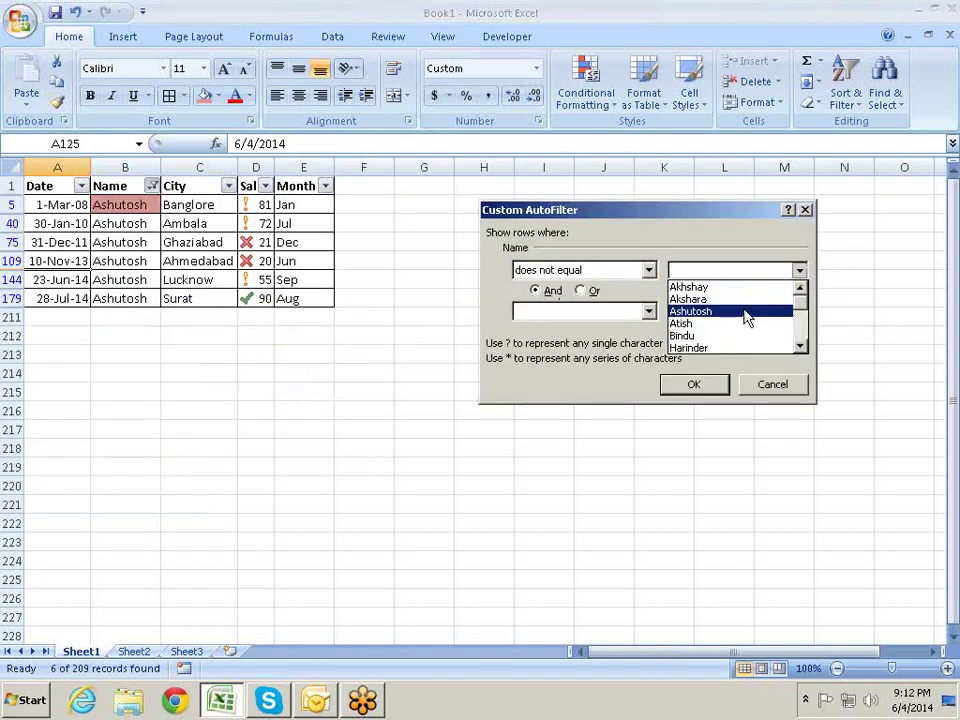
click(690, 311)
click(697, 385)
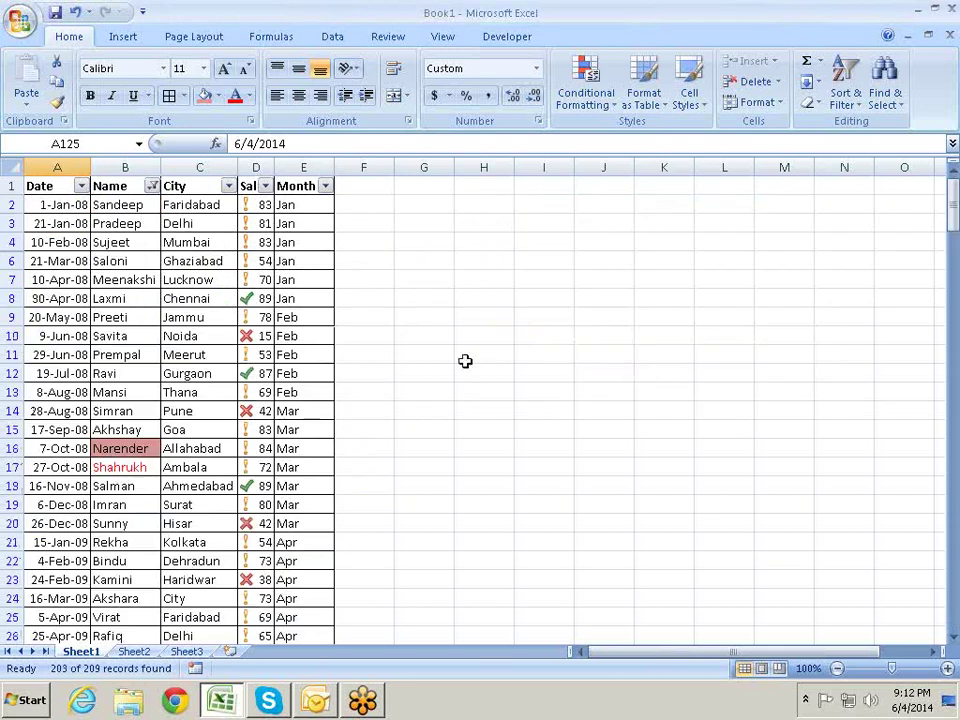
Filter the Name column to names beginning with S and scroll through the results
click(152, 186)
mouse_move(182, 290)
mouse_move(186, 317)
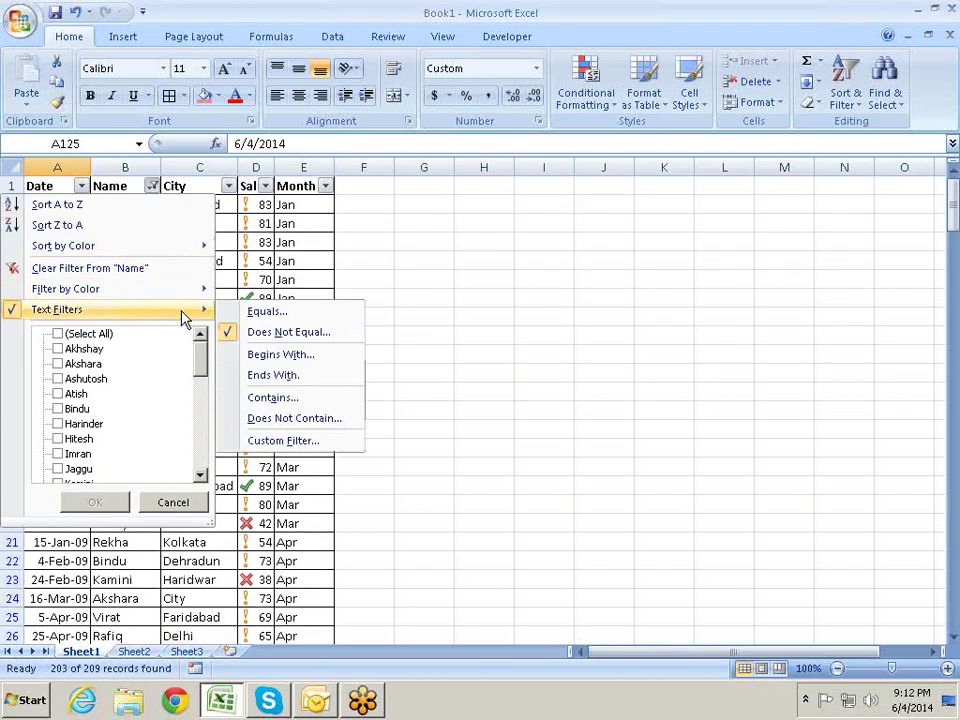
click(320, 355)
text(S)
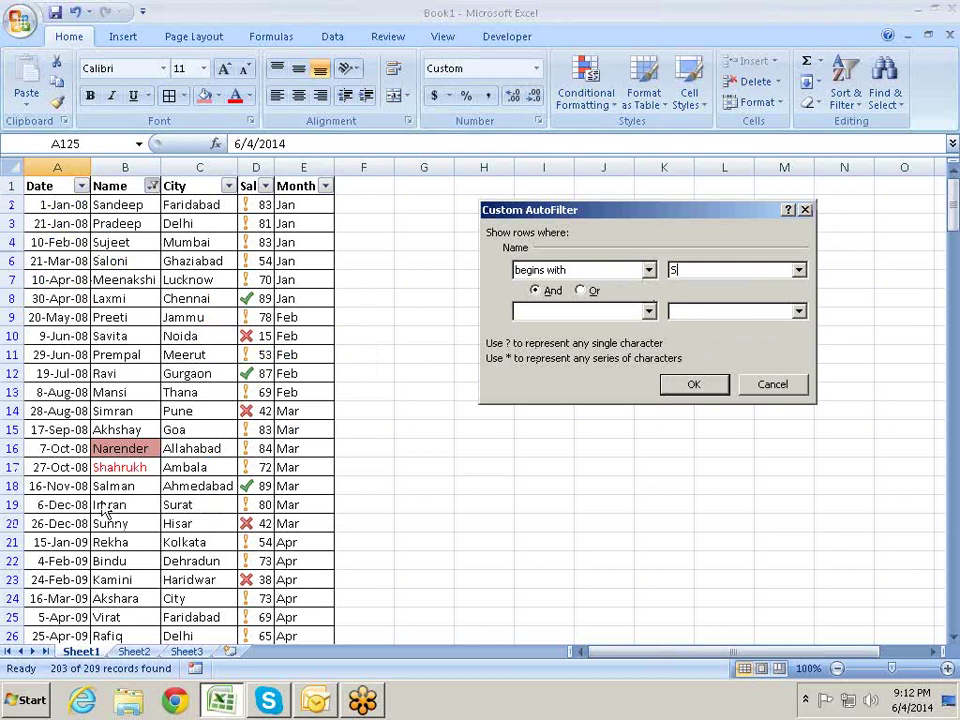
click(706, 386)
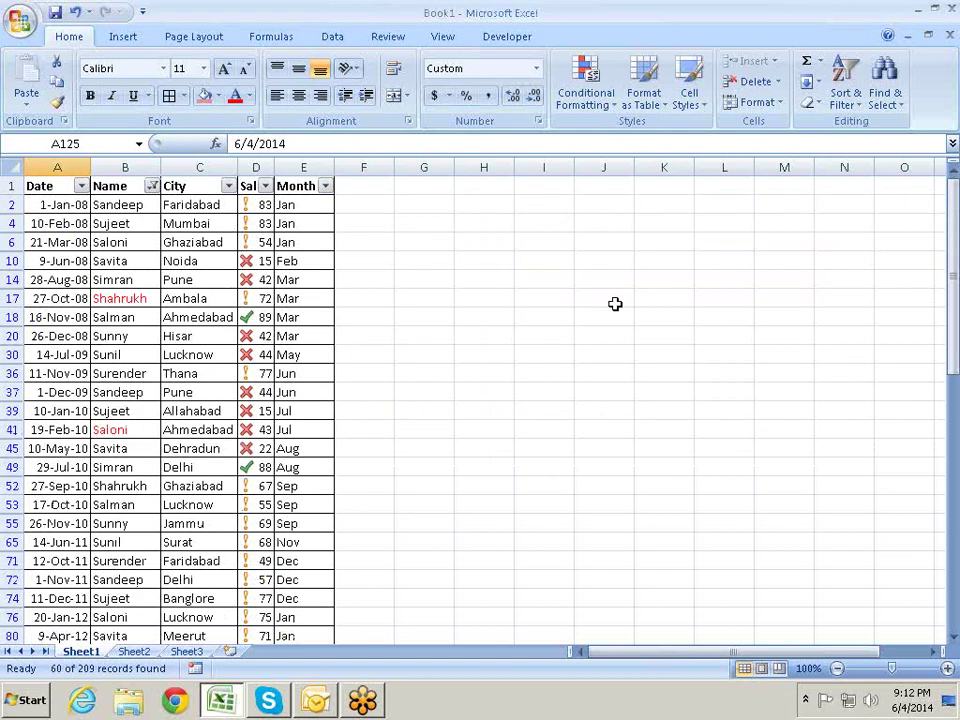
scroll(122, 197, down, 3)
scroll(115, 205, down, 4)
scroll(108, 210, down, 2)
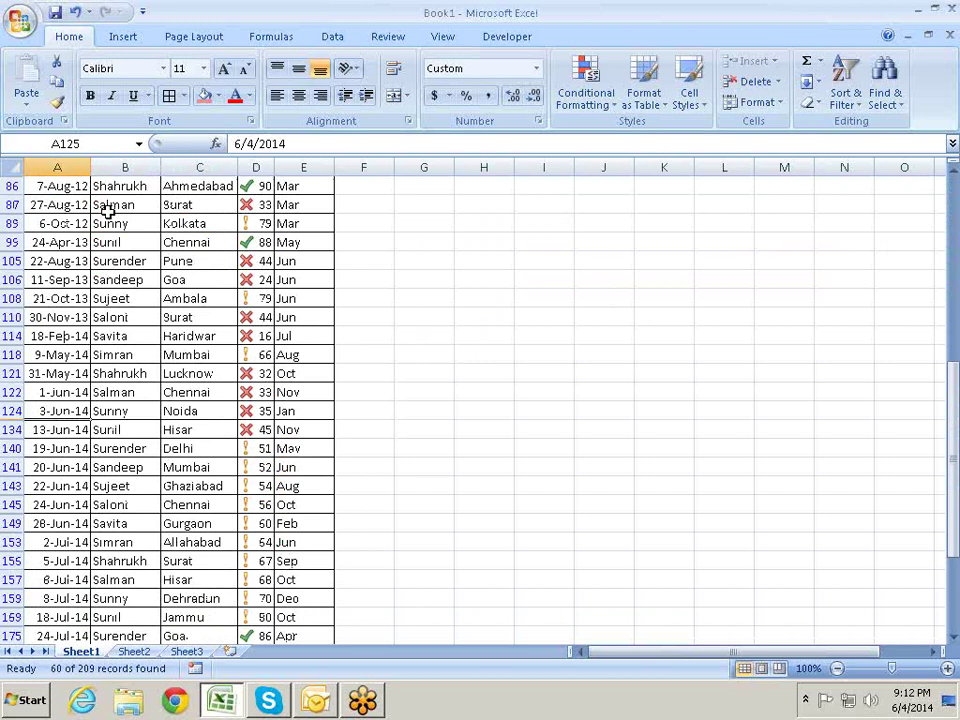
scroll(103, 208, up, 4)
scroll(103, 208, up, 3)
scroll(103, 208, up, 2)
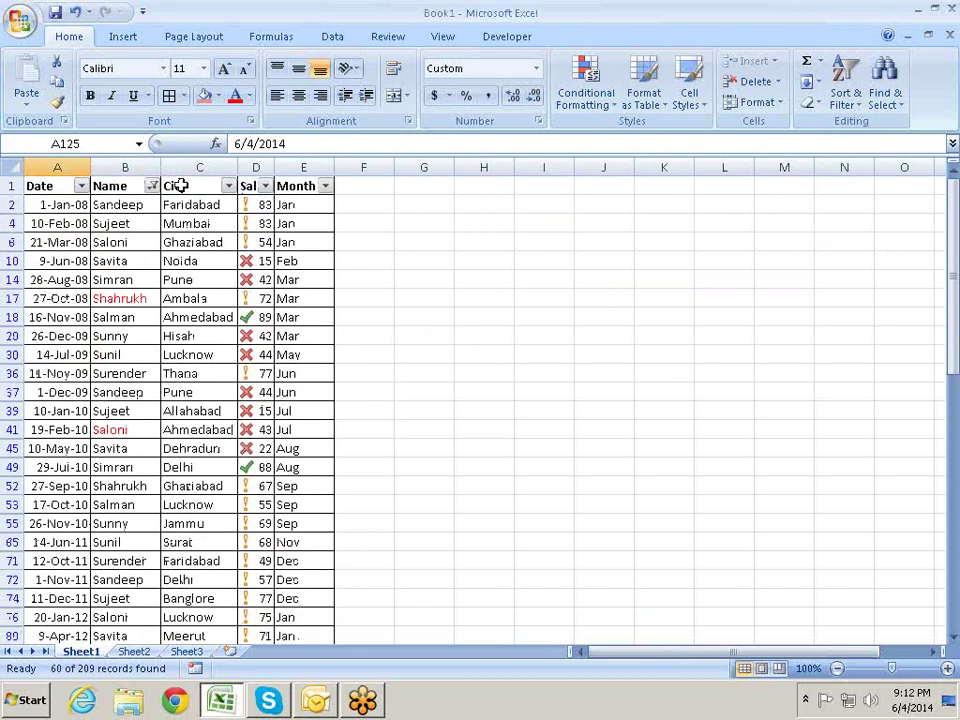
Change the Name filter to names ending with i, leaving 41 of 209 records
click(151, 186)
mouse_move(176, 294)
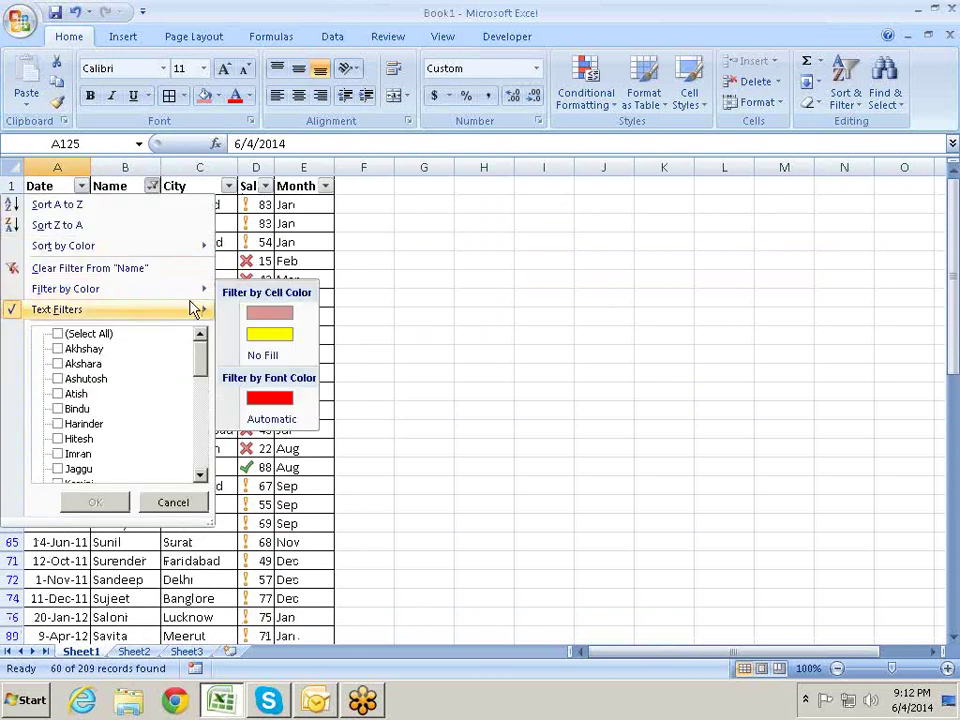
click(275, 375)
text(l)
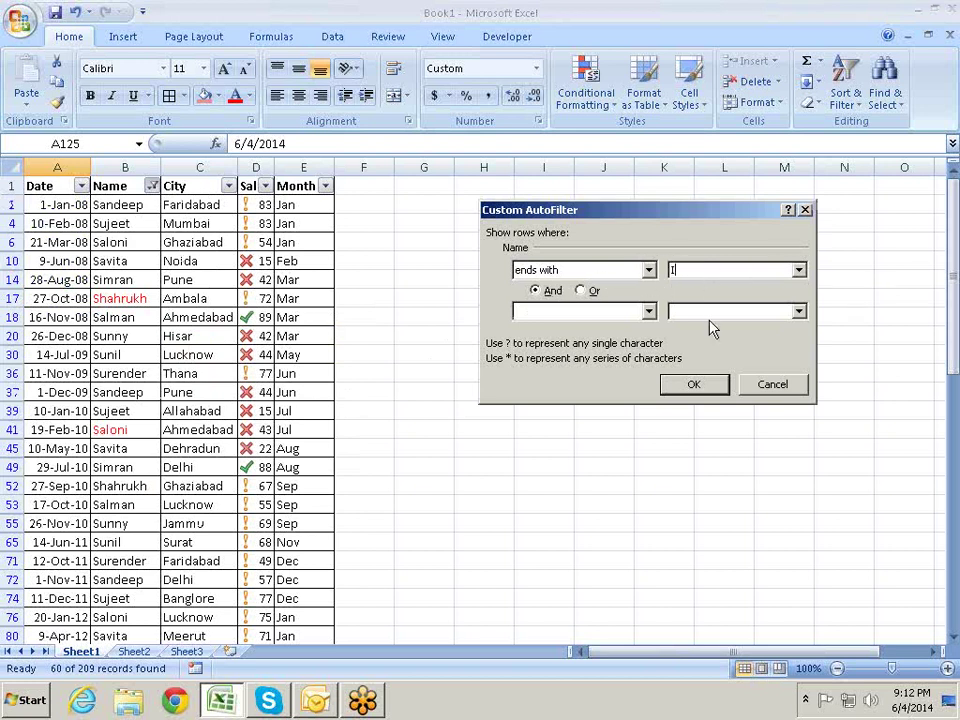
click(695, 385)
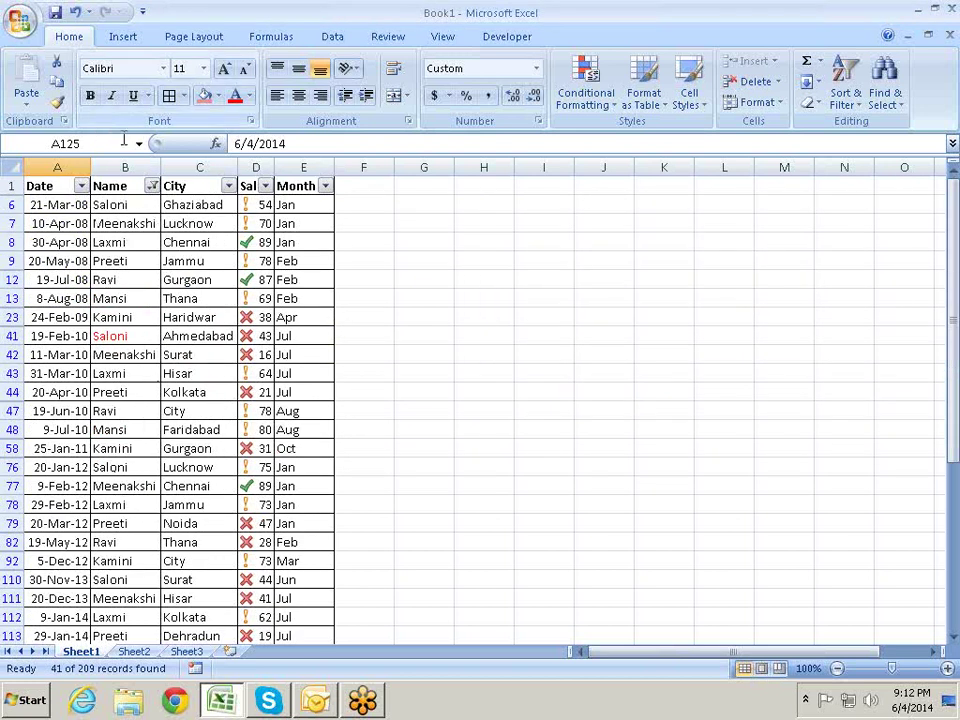
Filter the Name column to names containing ee and scroll through the results
click(145, 186)
click(151, 186)
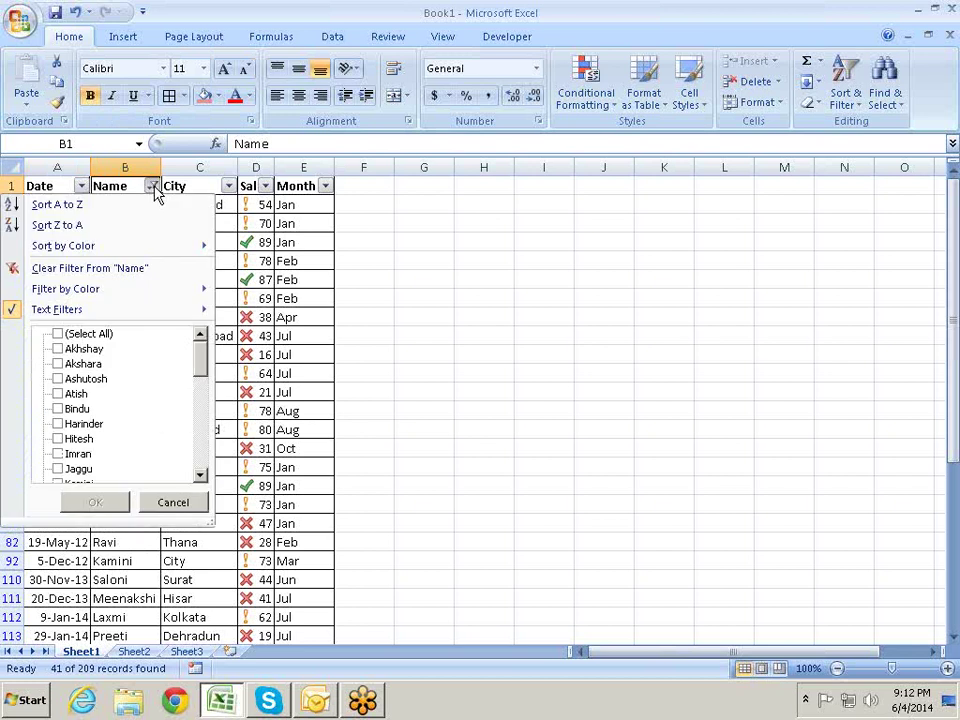
mouse_move(163, 313)
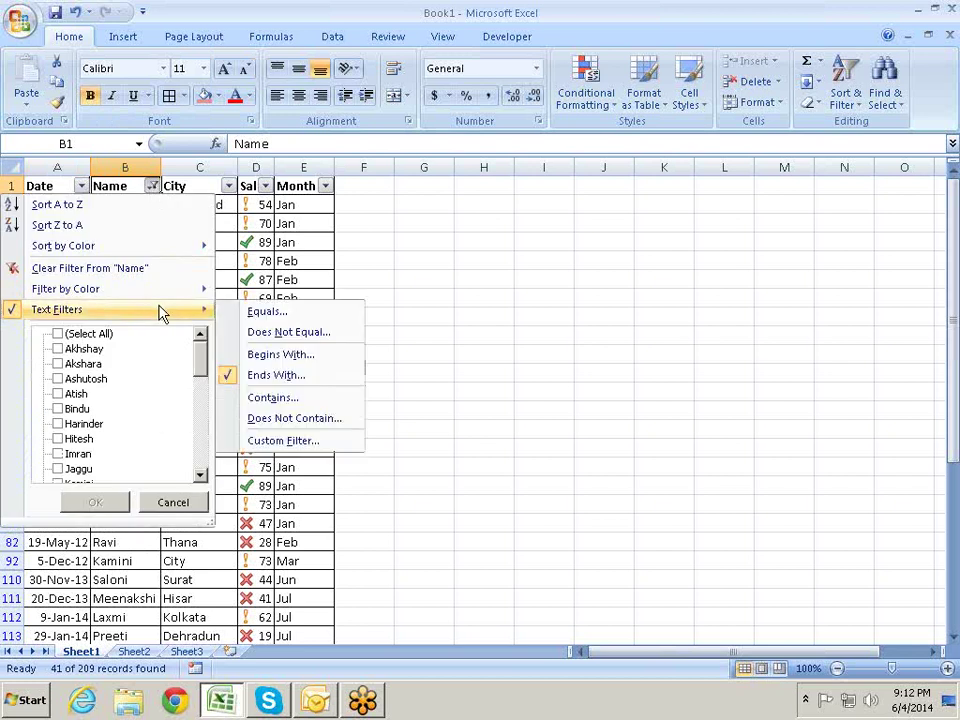
click(300, 398)
text(EE)
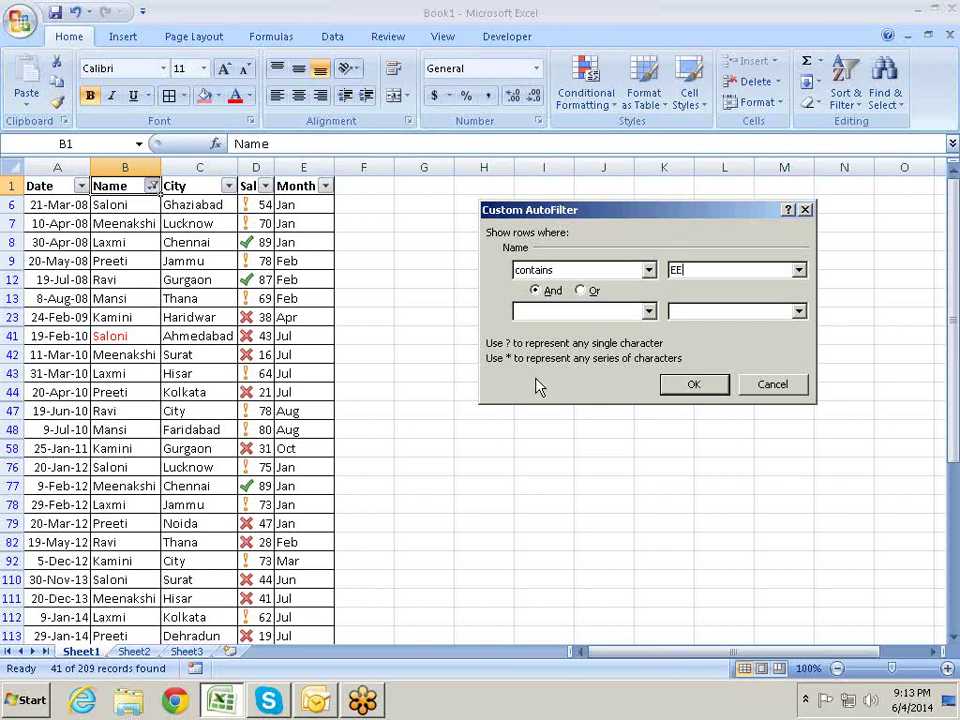
key(Return)
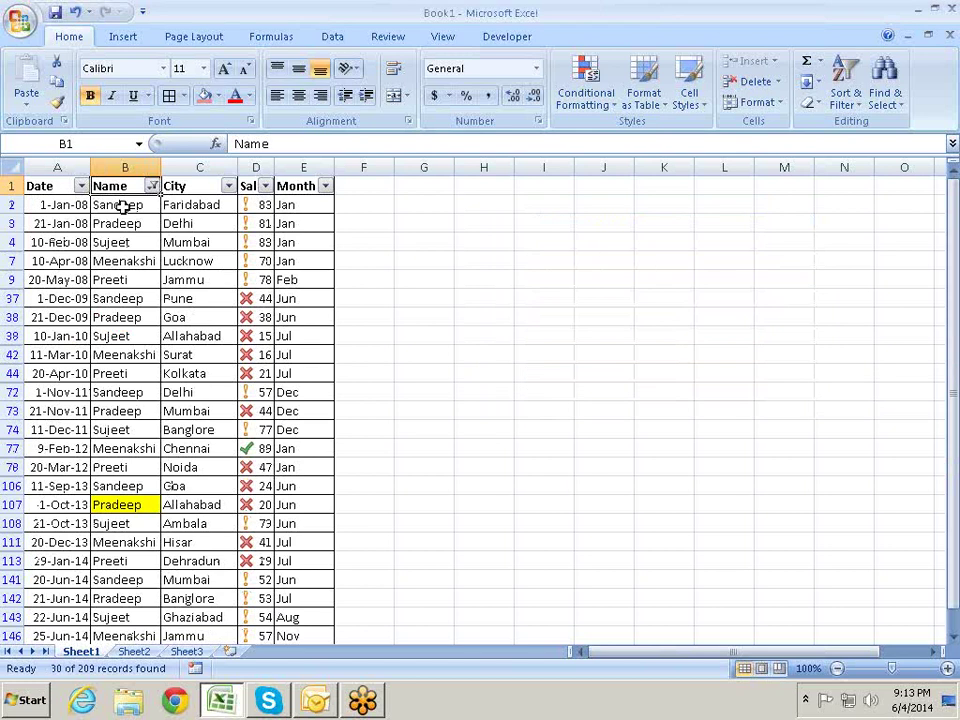
scroll(143, 411, down, 1)
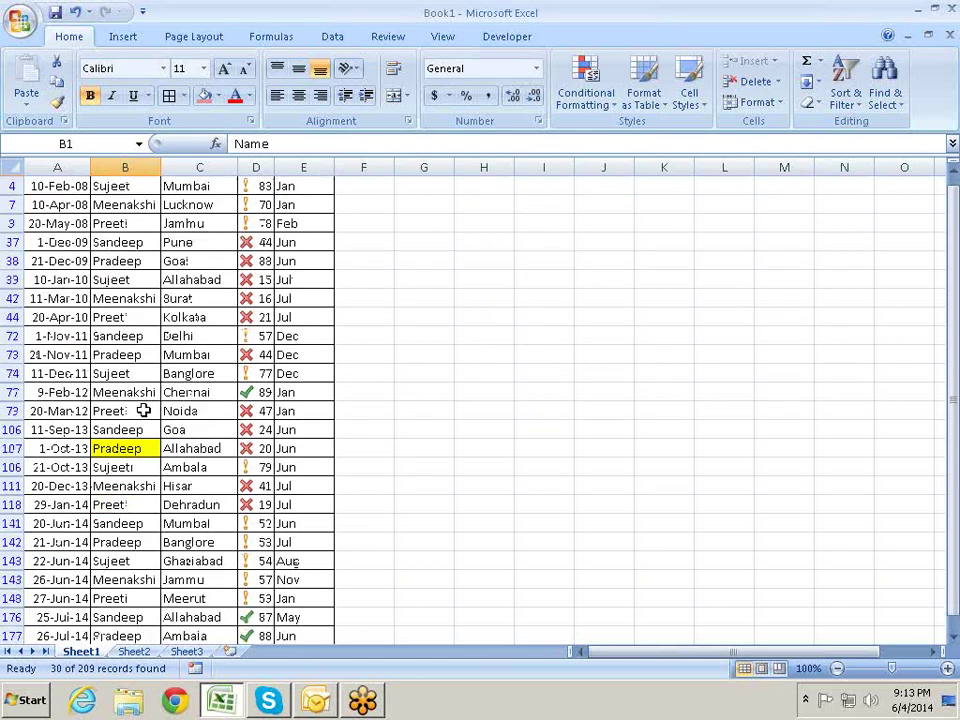
scroll(148, 410, down, 1)
scroll(148, 410, down, 2)
scroll(148, 410, up, 2)
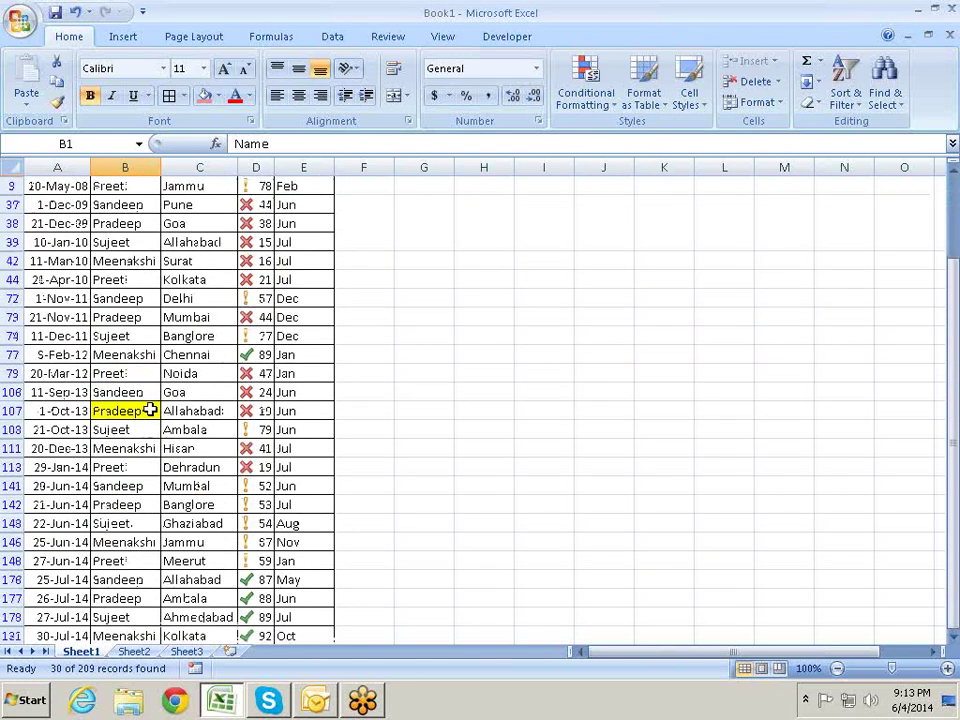
scroll(122, 407, up, 2)
Change the Name filter to names that do not contain EE
click(150, 186)
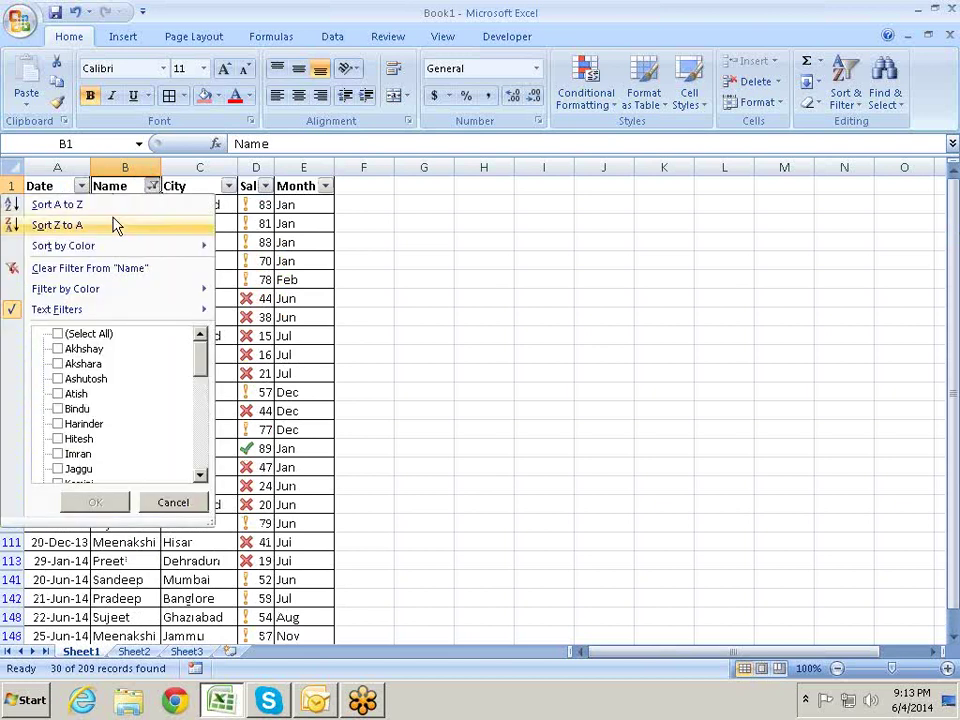
mouse_move(201, 312)
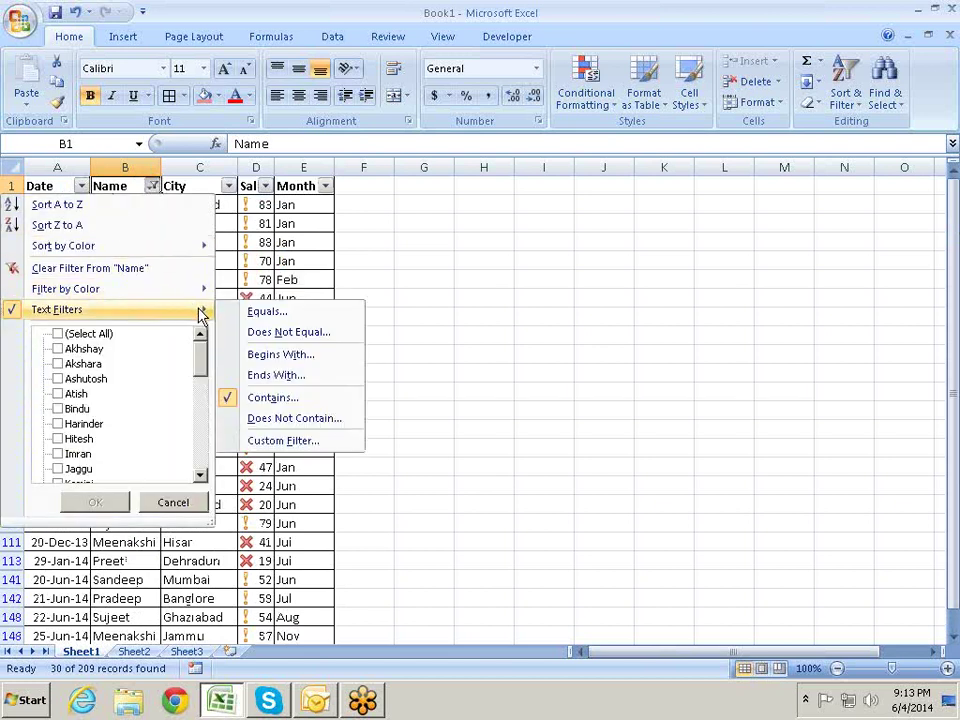
click(307, 420)
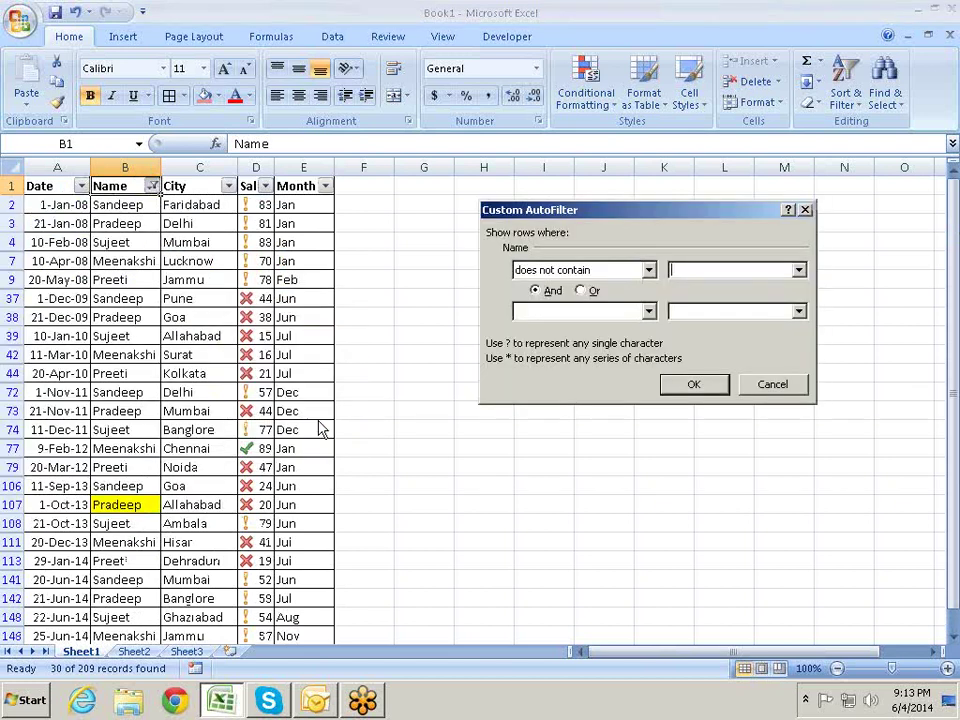
text(EE)
key(Return)
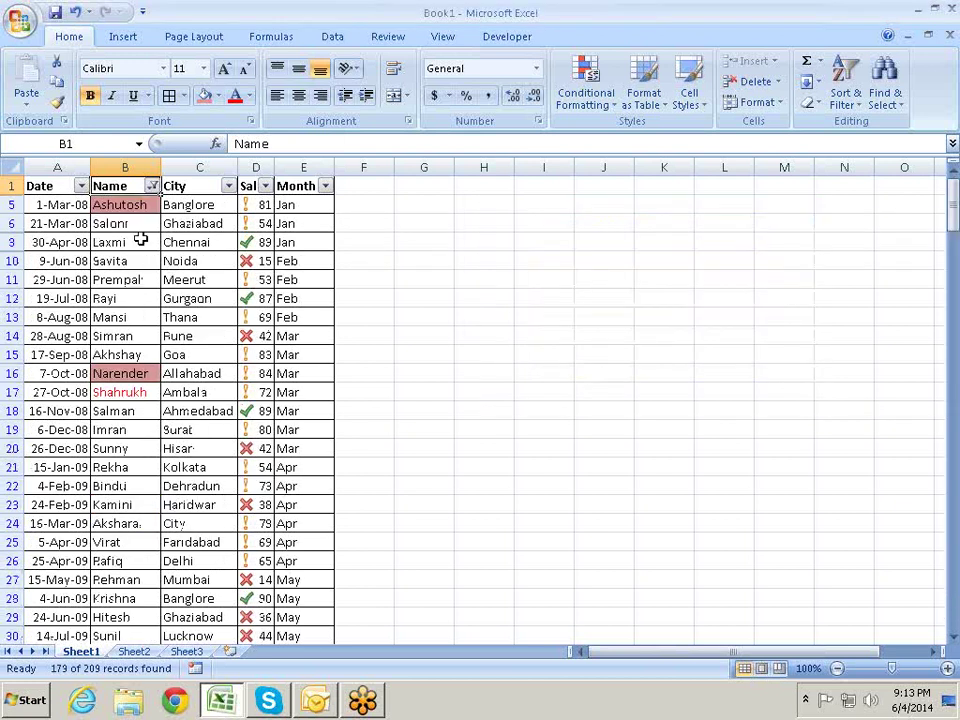
Tick (Select All) in the Name filter to clear it and show every row
click(152, 188)
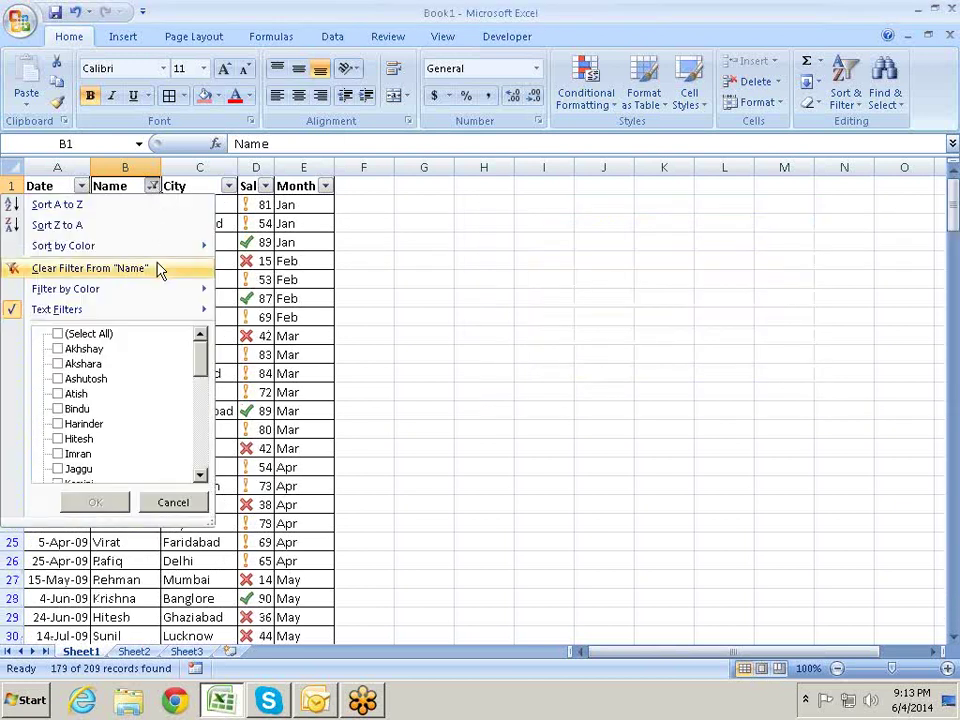
mouse_move(185, 318)
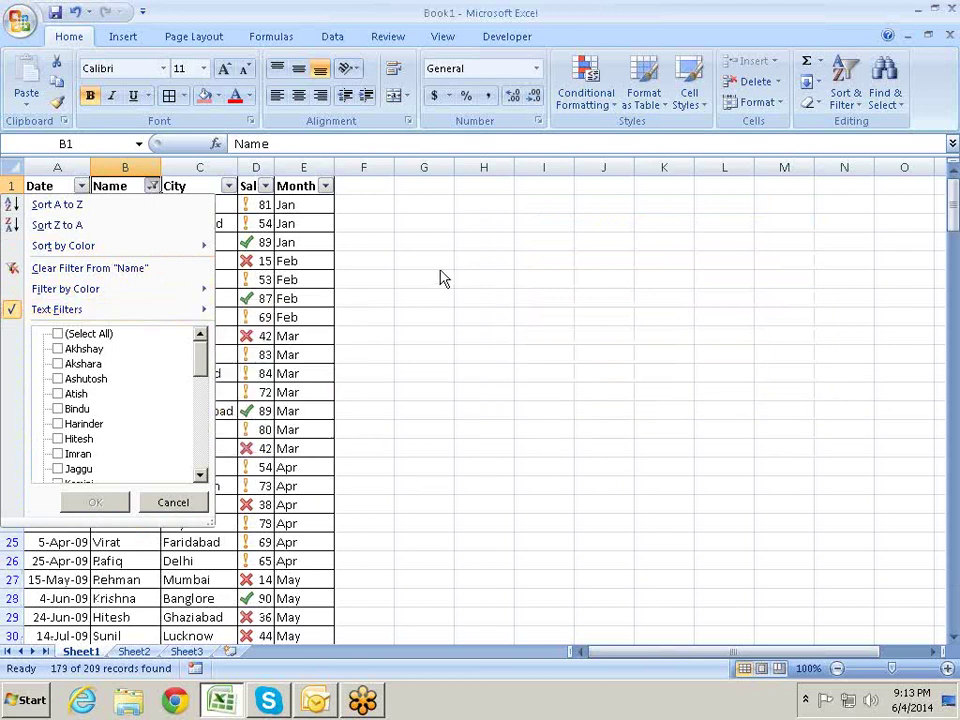
click(158, 196)
click(151, 188)
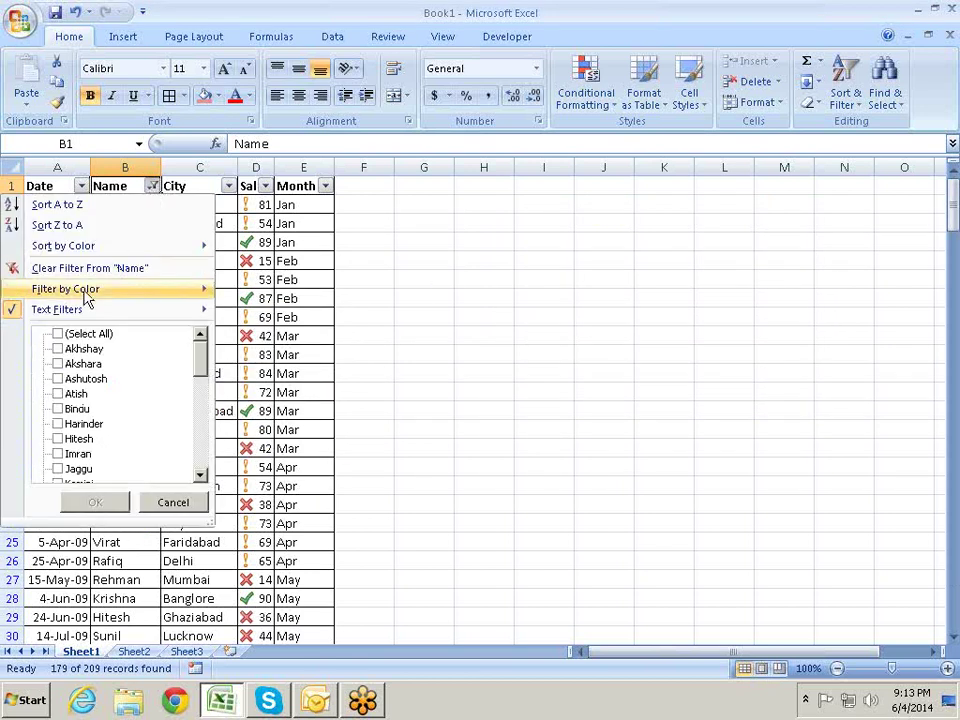
click(72, 334)
key(Return)
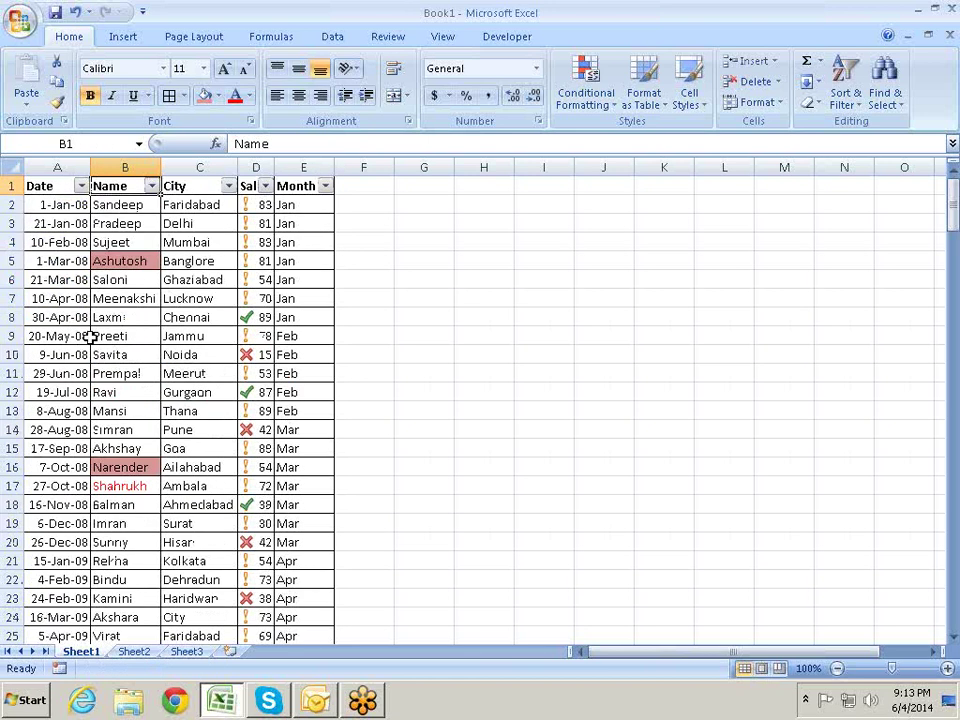
Filter Sales with a greater-than condition, then with greater than or equal to 50
click(266, 187)
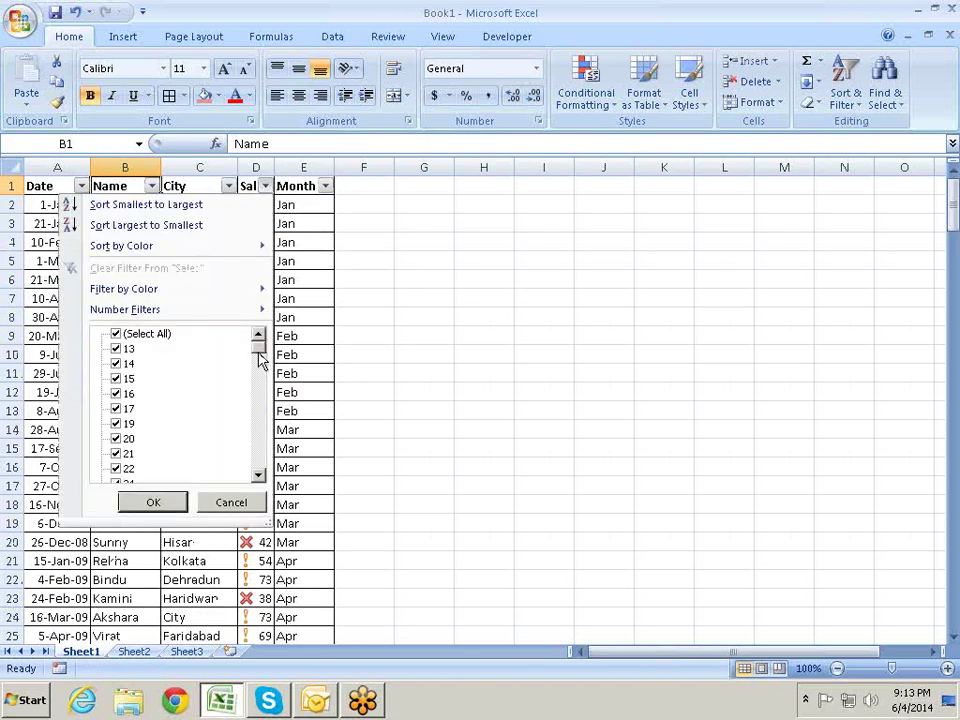
drag(258, 355, 274, 347)
mouse_move(296, 318)
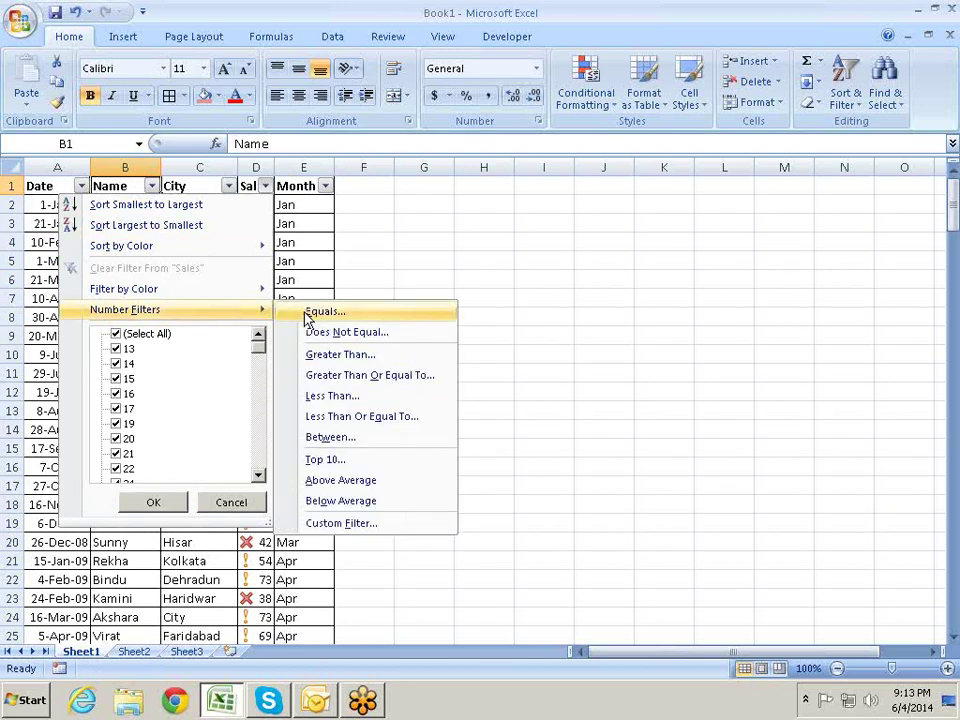
click(366, 356)
text(50)
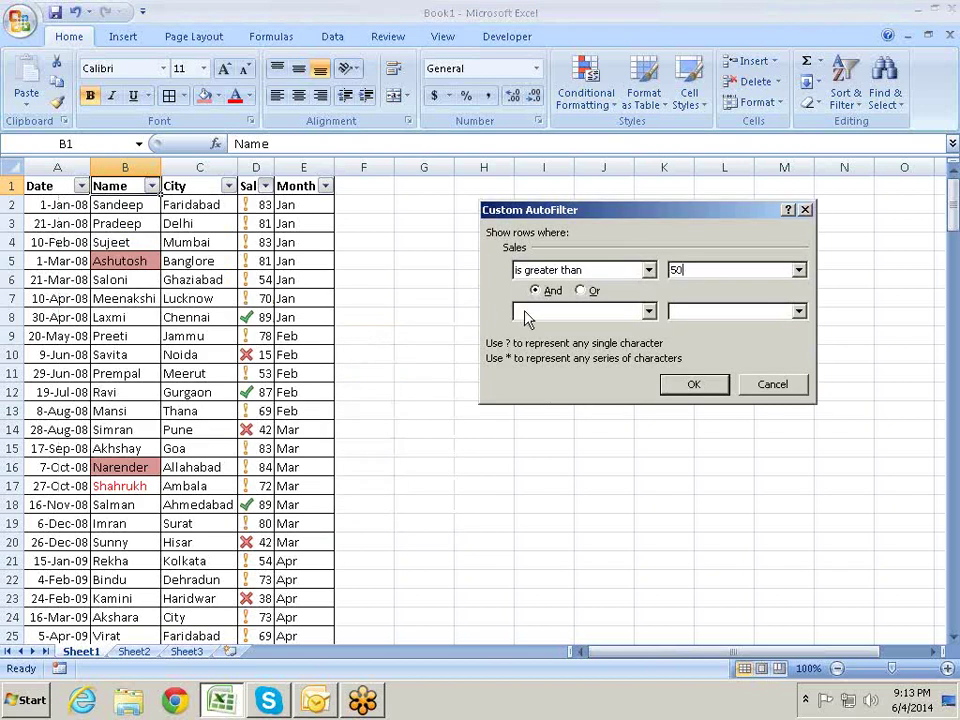
key(Return)
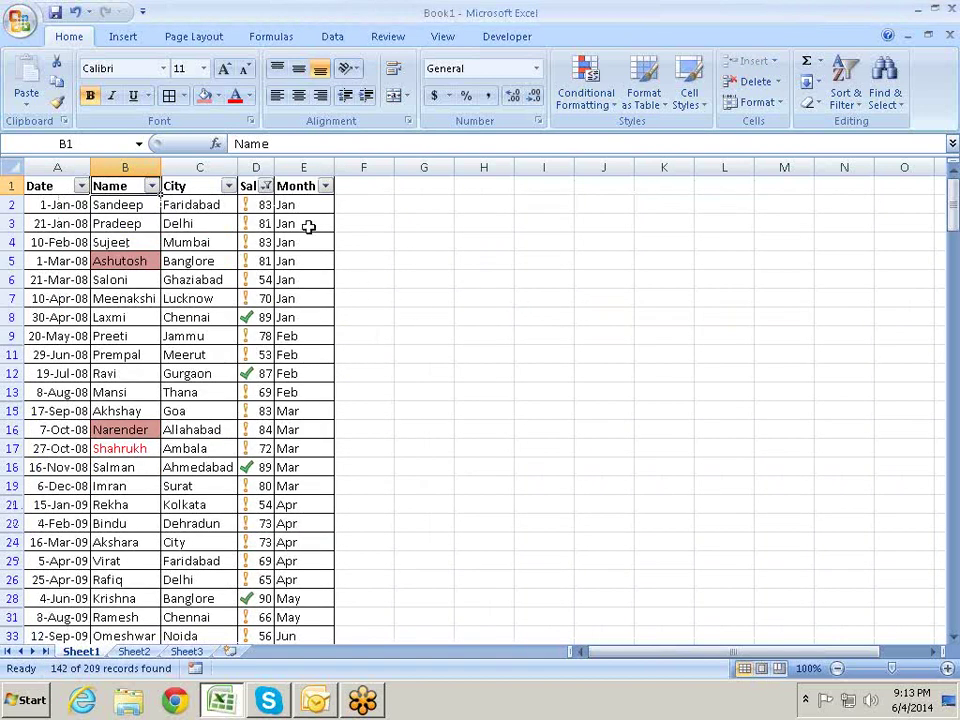
click(265, 186)
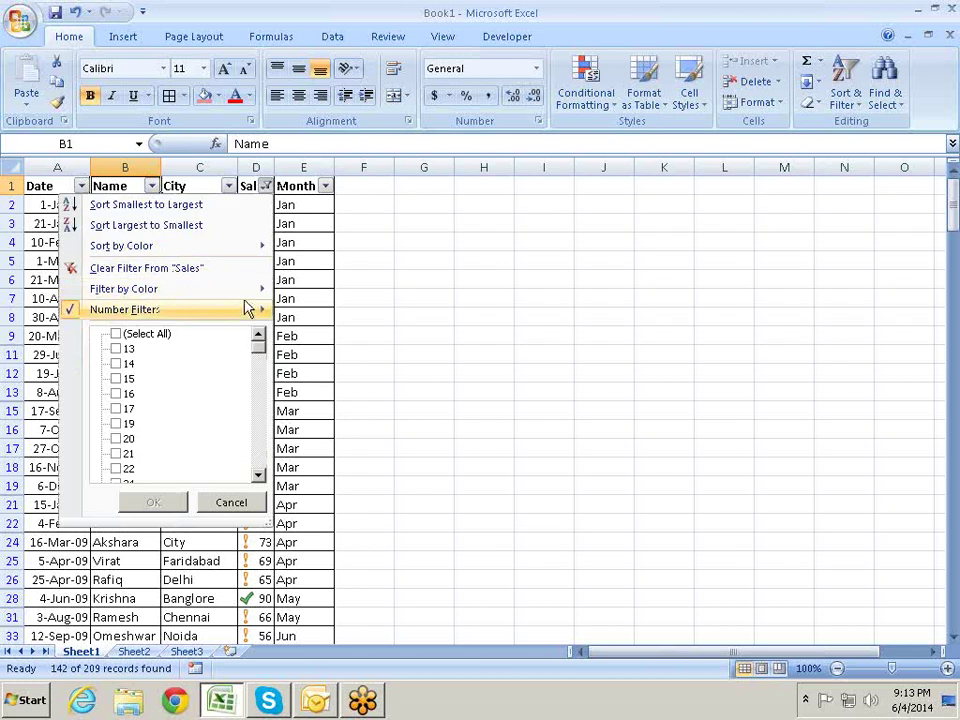
mouse_move(257, 313)
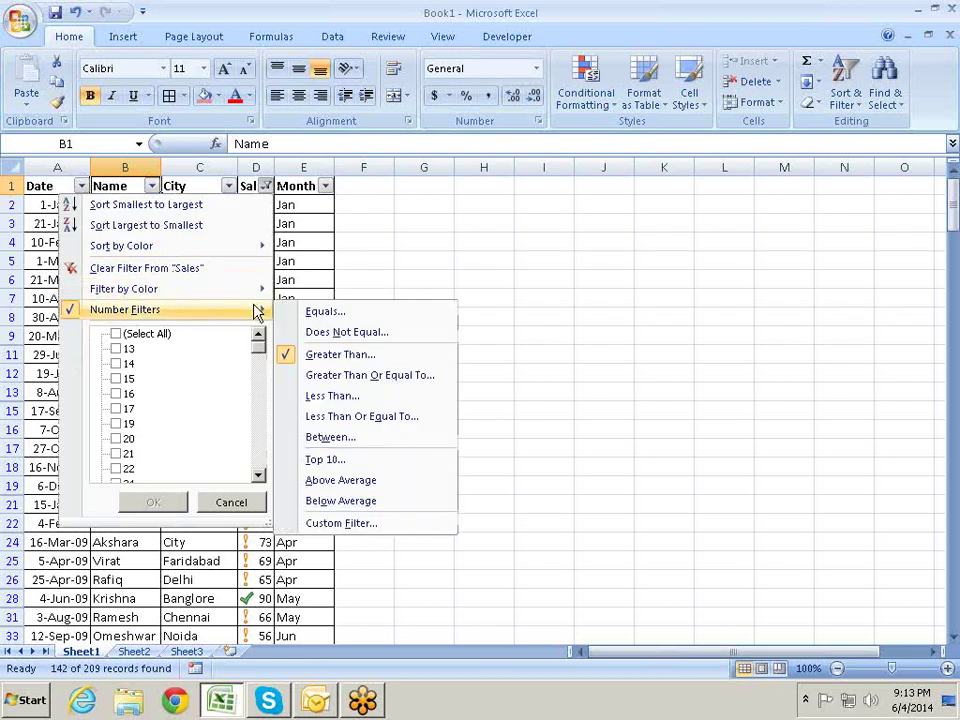
click(390, 376)
text(50)
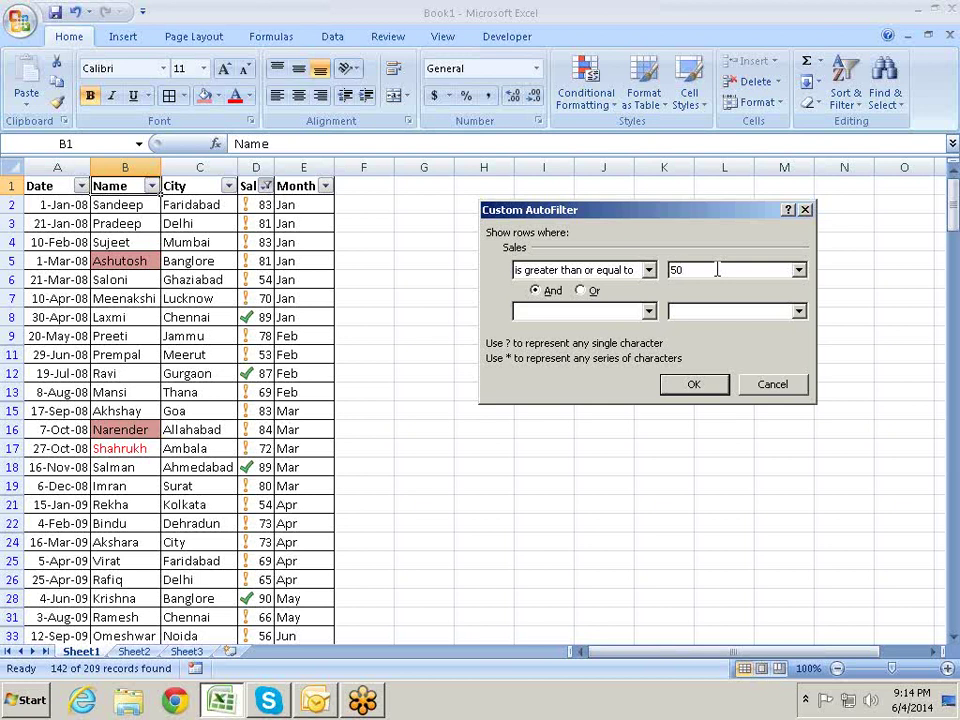
click(703, 392)
Change the Sales filter to less than 50, then to 50 or less, leaving 67 records
click(266, 186)
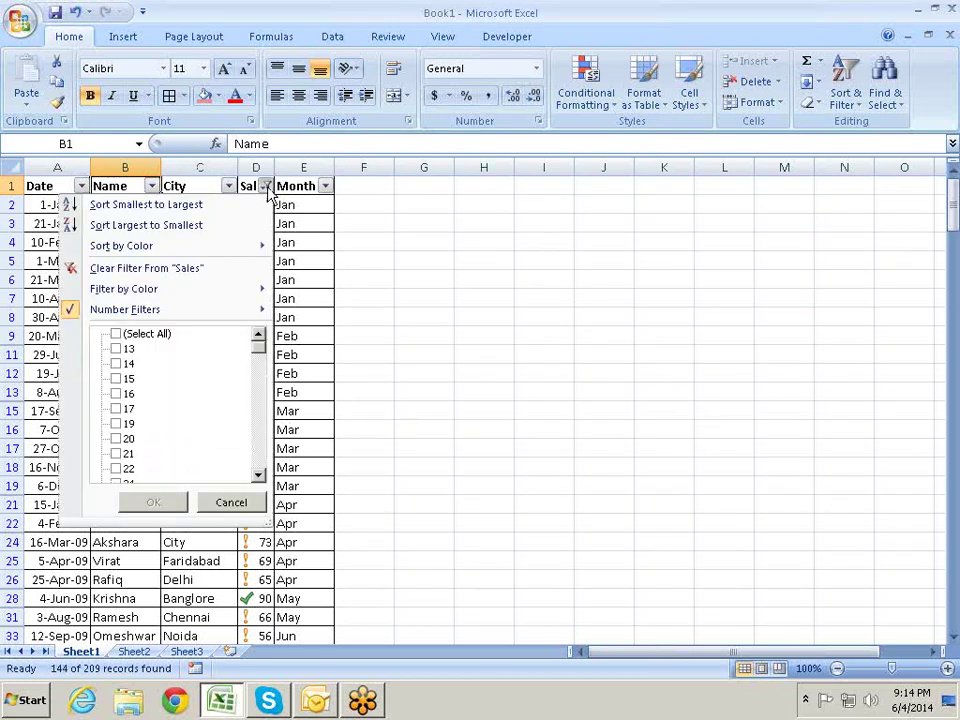
mouse_move(259, 310)
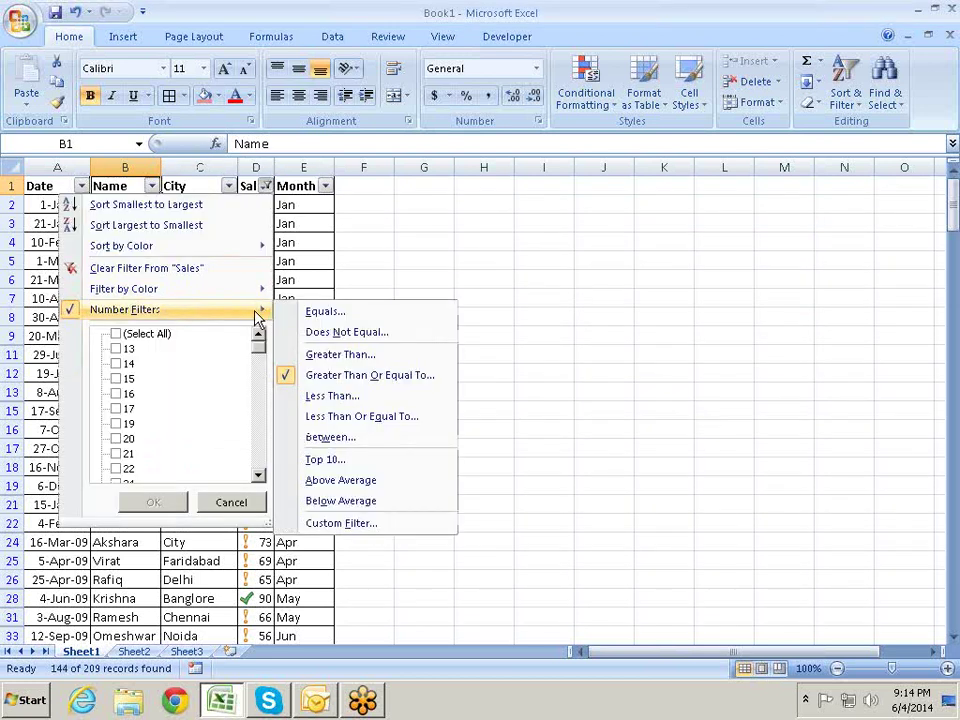
click(360, 399)
text(50)
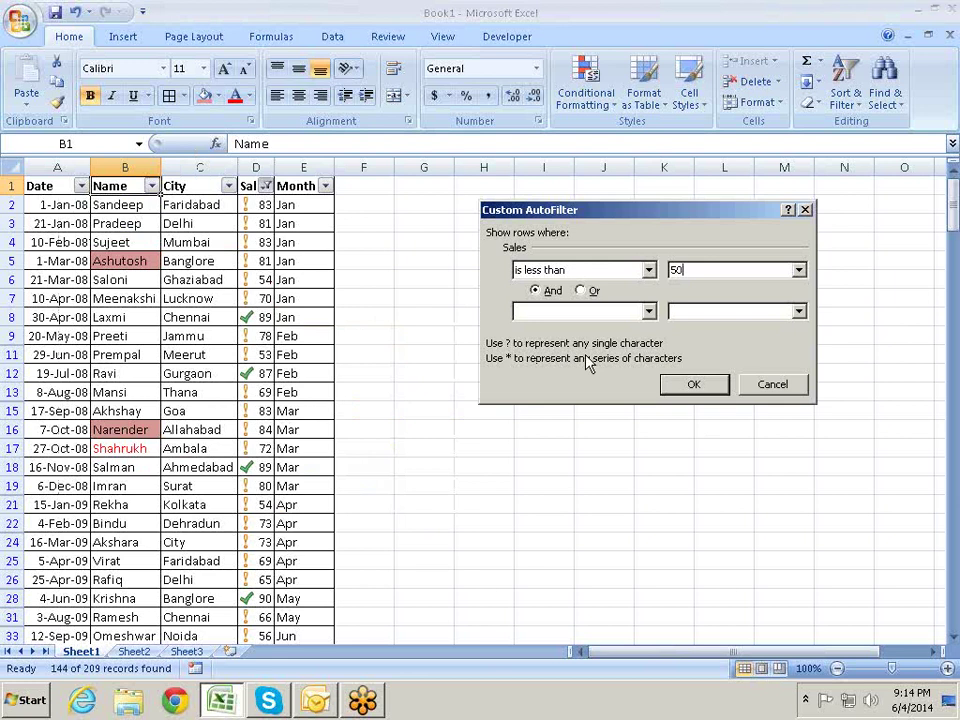
key(Return)
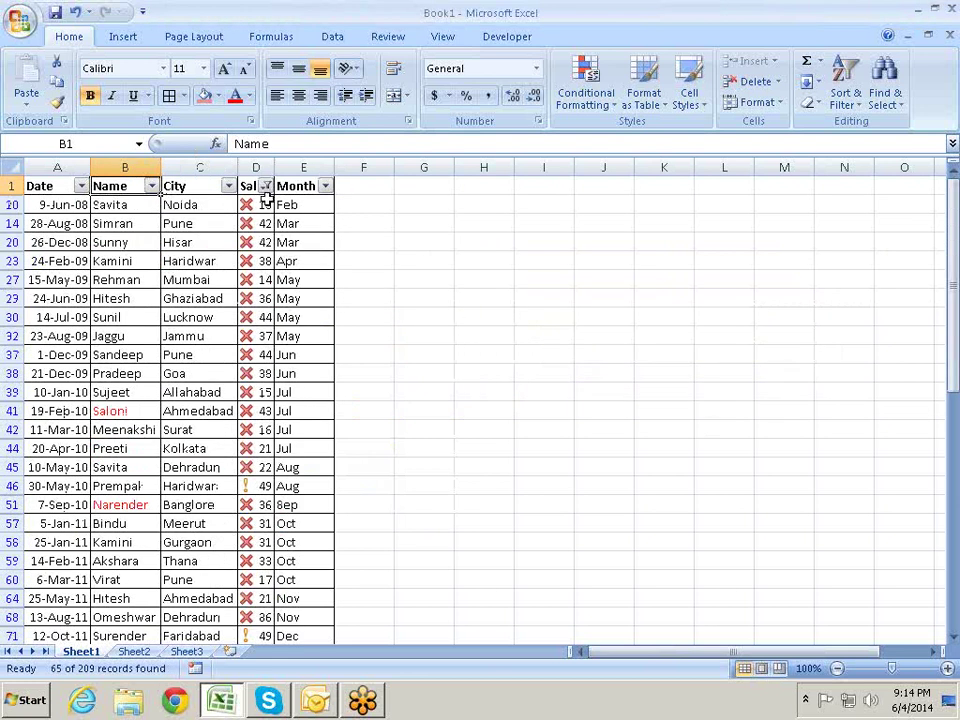
click(265, 186)
mouse_move(255, 309)
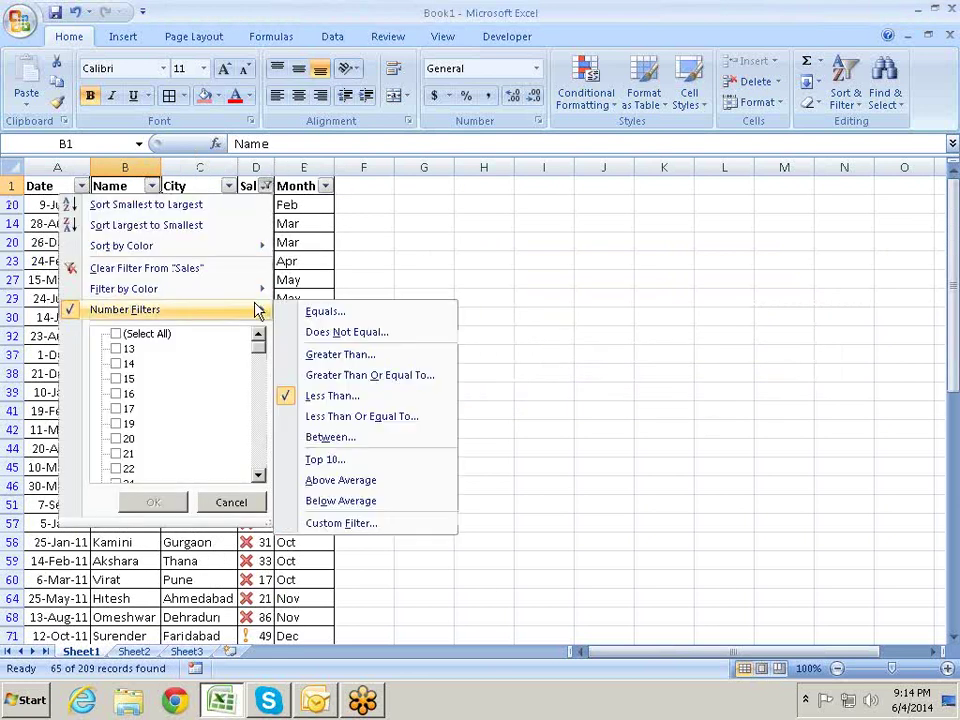
click(396, 416)
text(50)
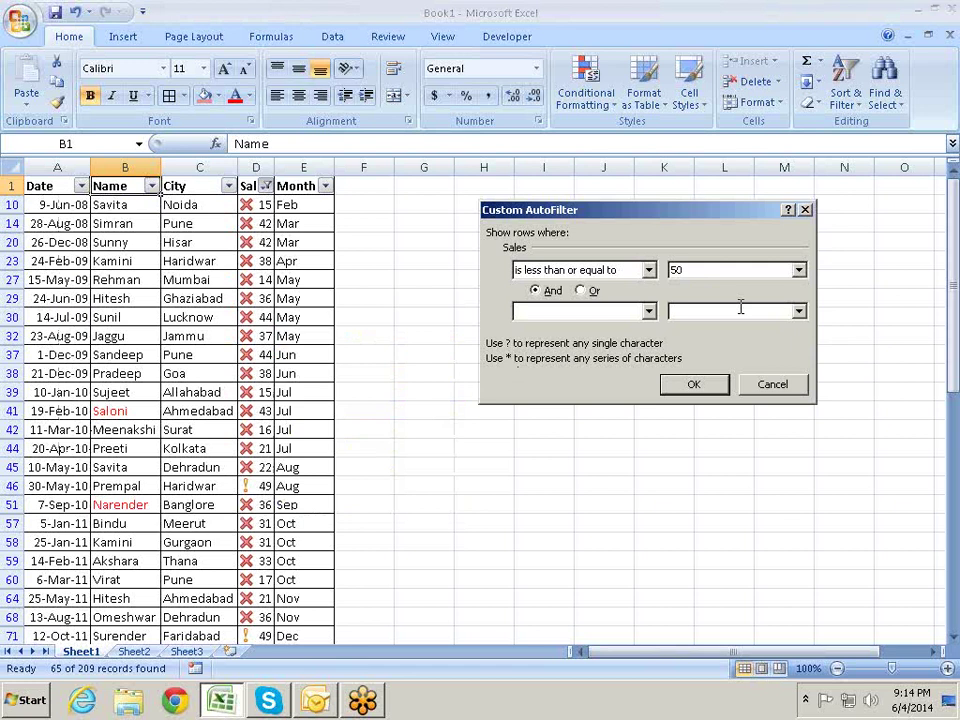
key(Return)
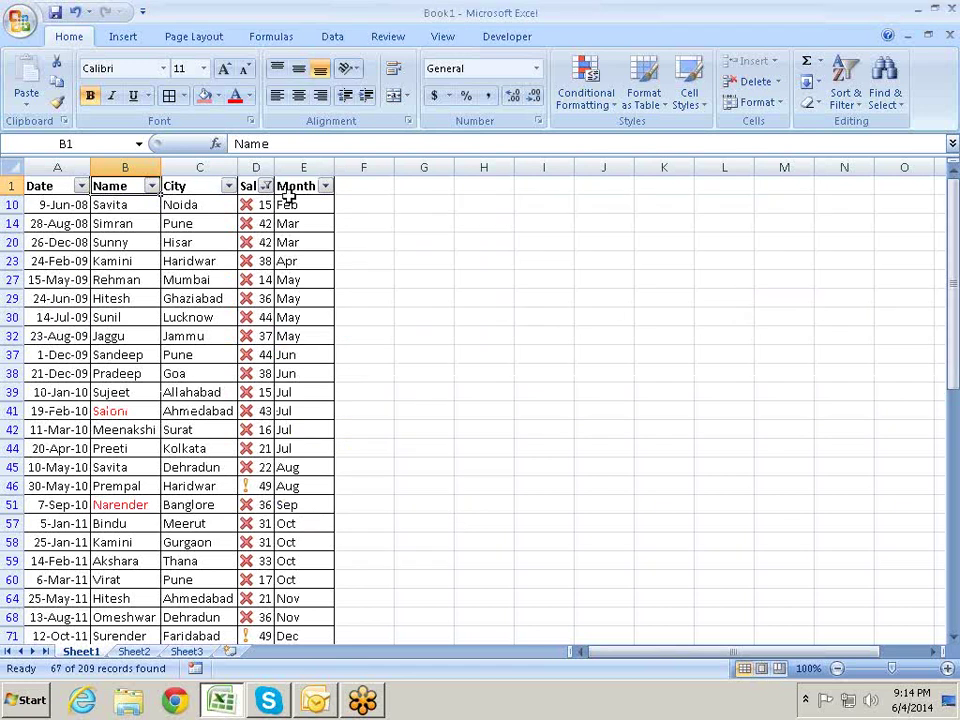
Apply a Between 80 and 90 filter on Sales, leaving 32 of 209 records
click(266, 187)
mouse_move(257, 311)
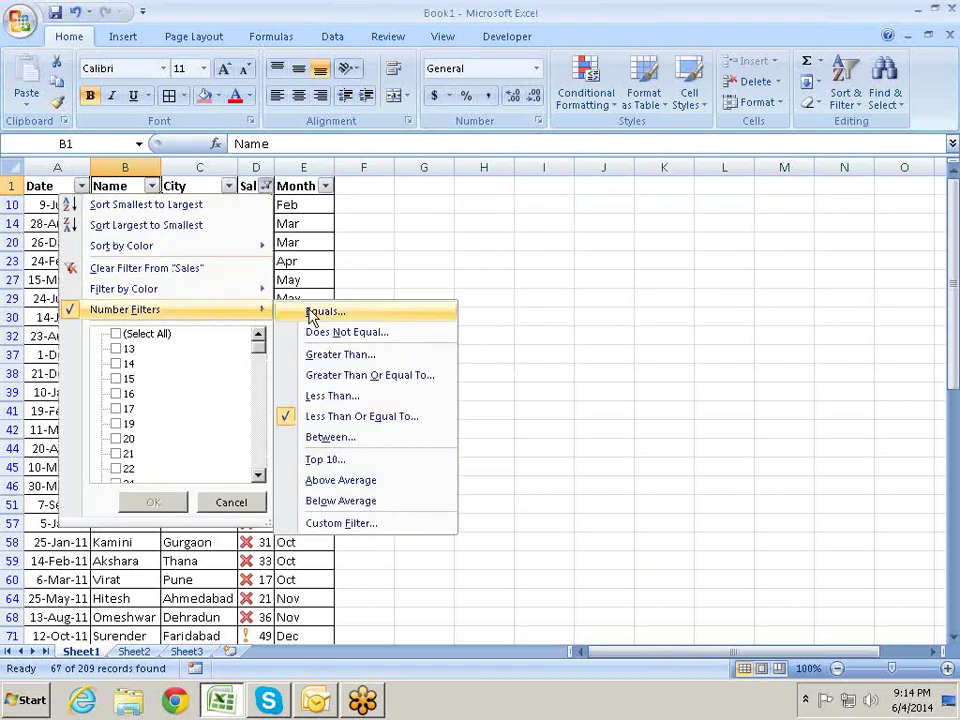
click(384, 440)
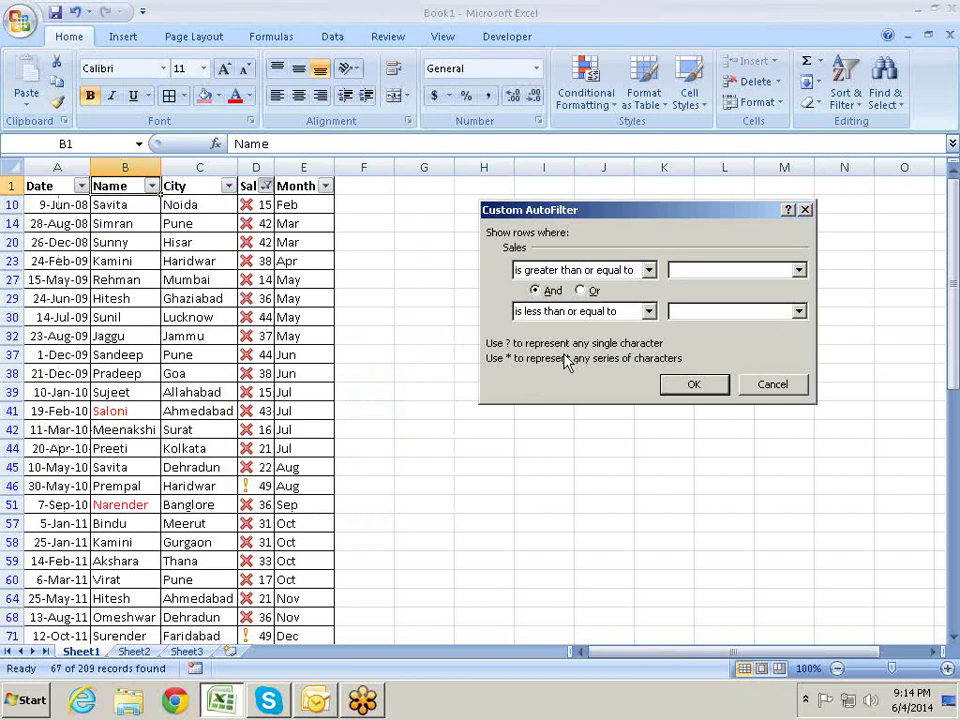
text(80)
key(Tab)
key(Tab)
key(Return)
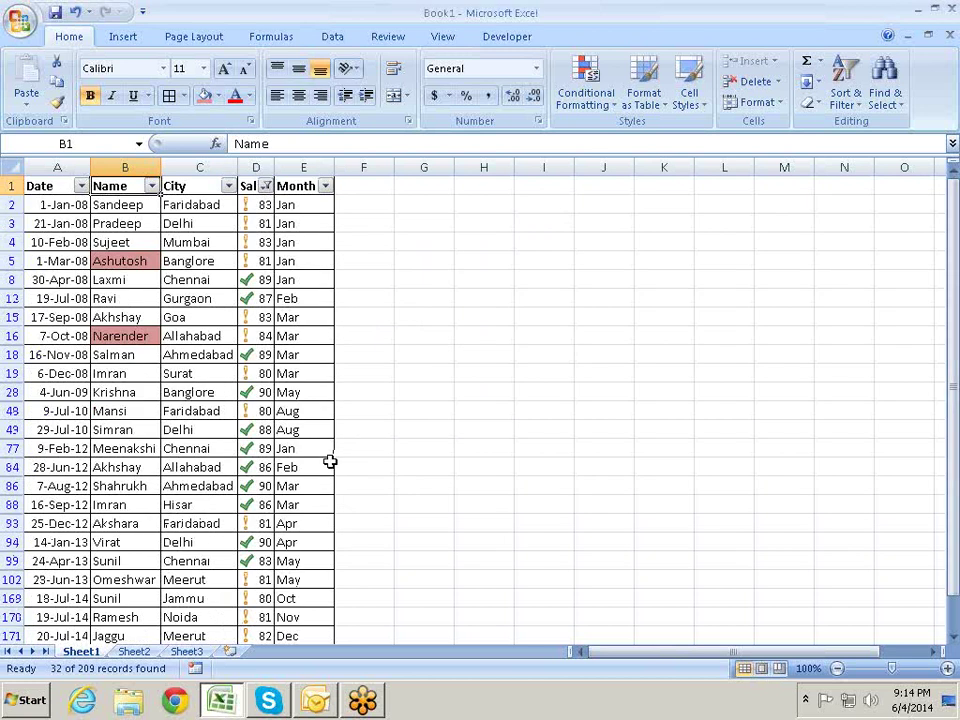
scroll(221, 242, down, 3)
scroll(261, 240, up, 2)
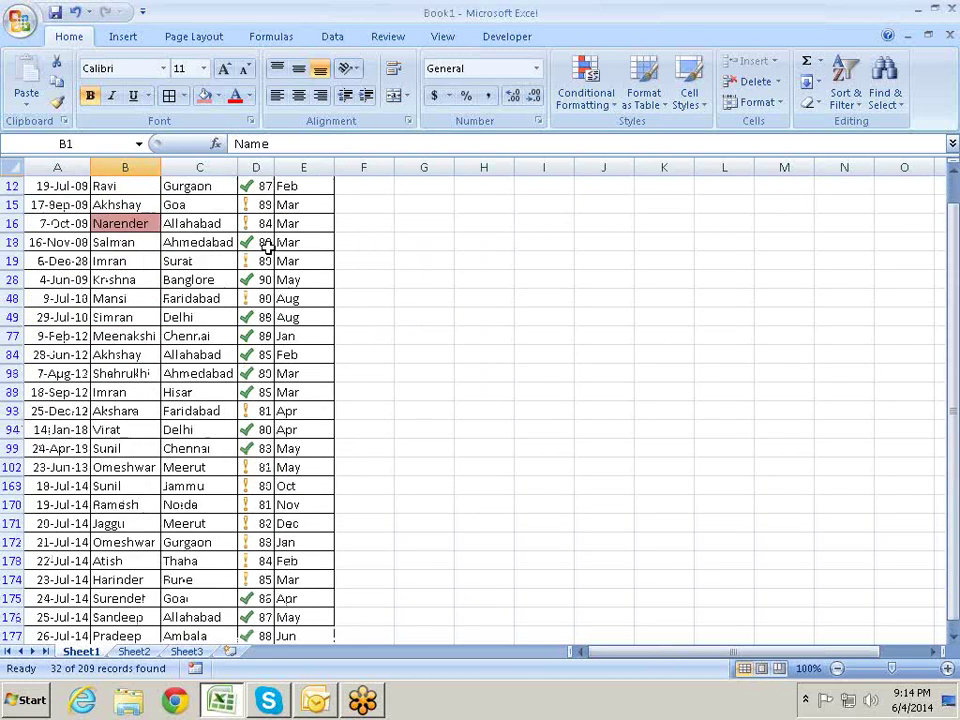
scroll(270, 230, up, 2)
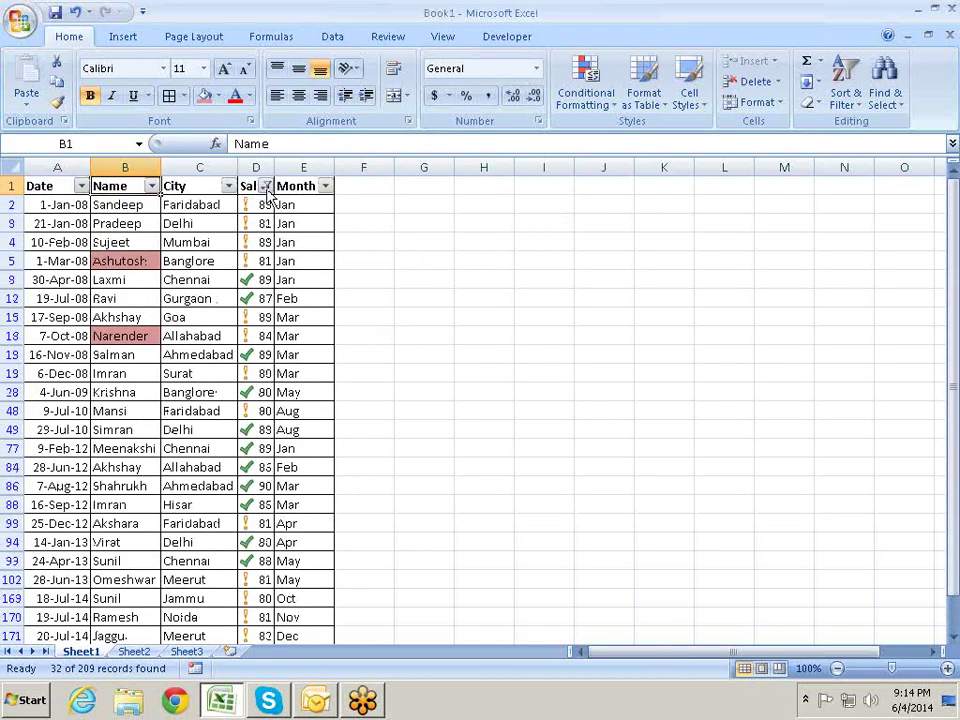
Apply a Top 5 filter on Sales (values 117 to 121) and autofit column D's width
click(265, 186)
mouse_move(262, 310)
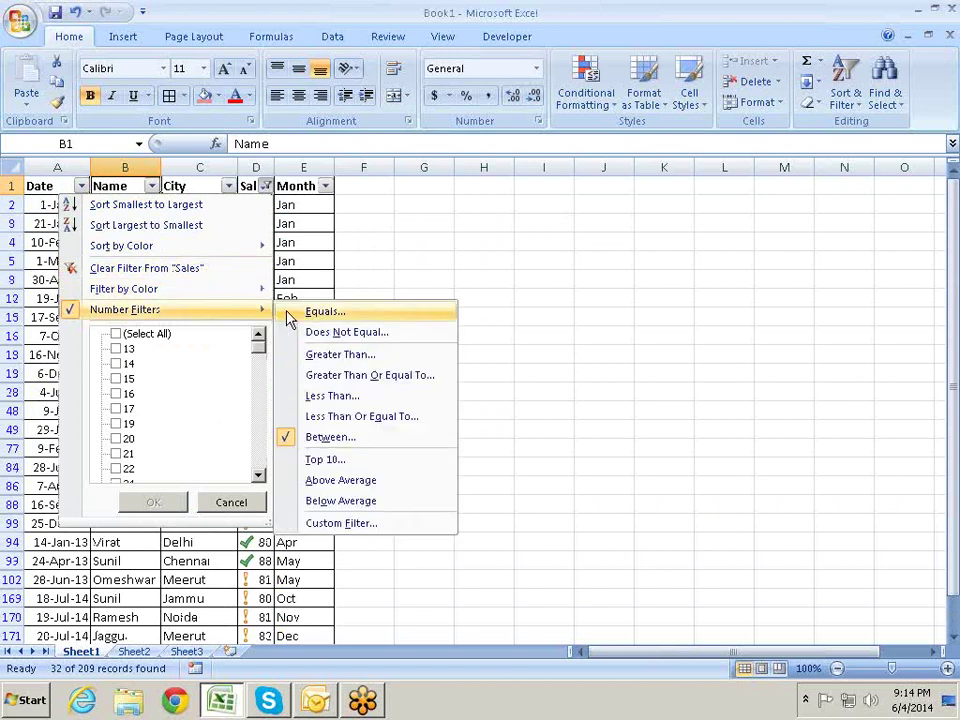
click(375, 466)
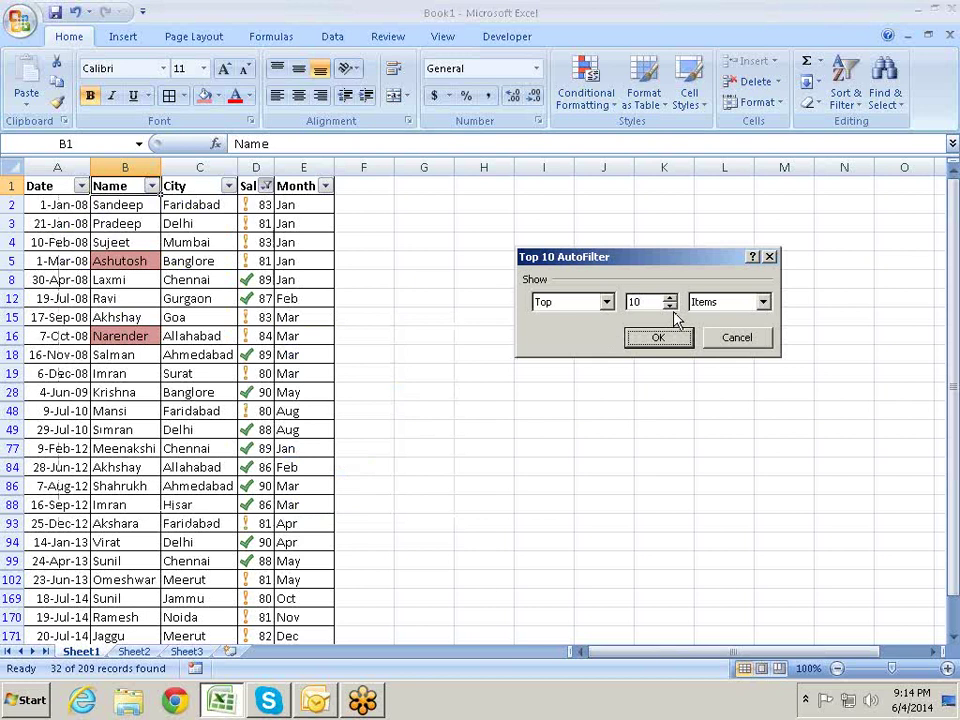
double_click(655, 303)
text(5)
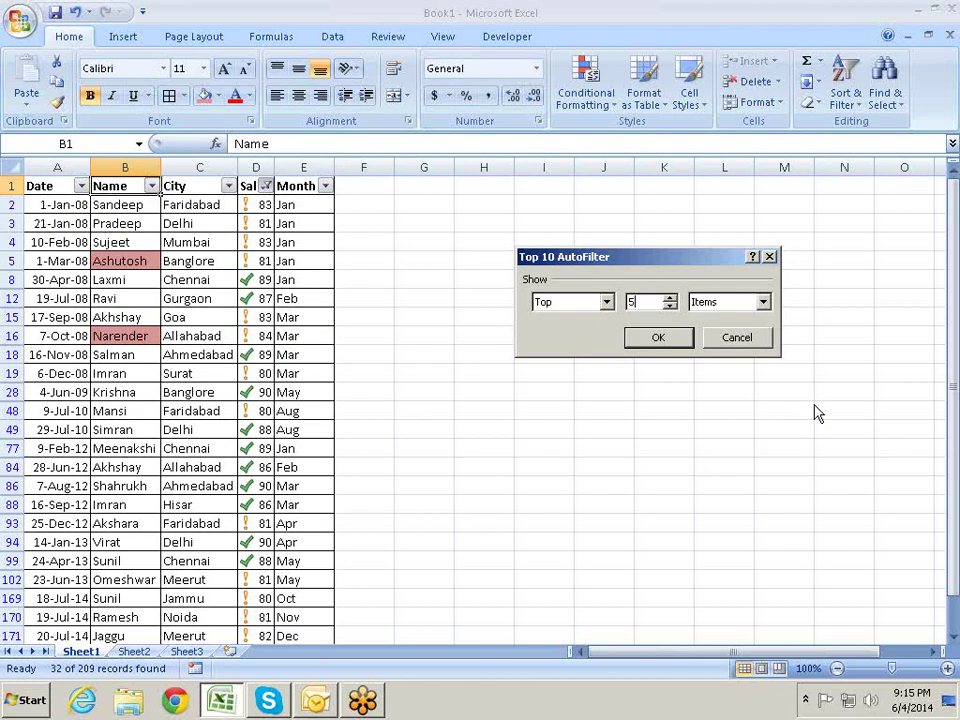
click(650, 340)
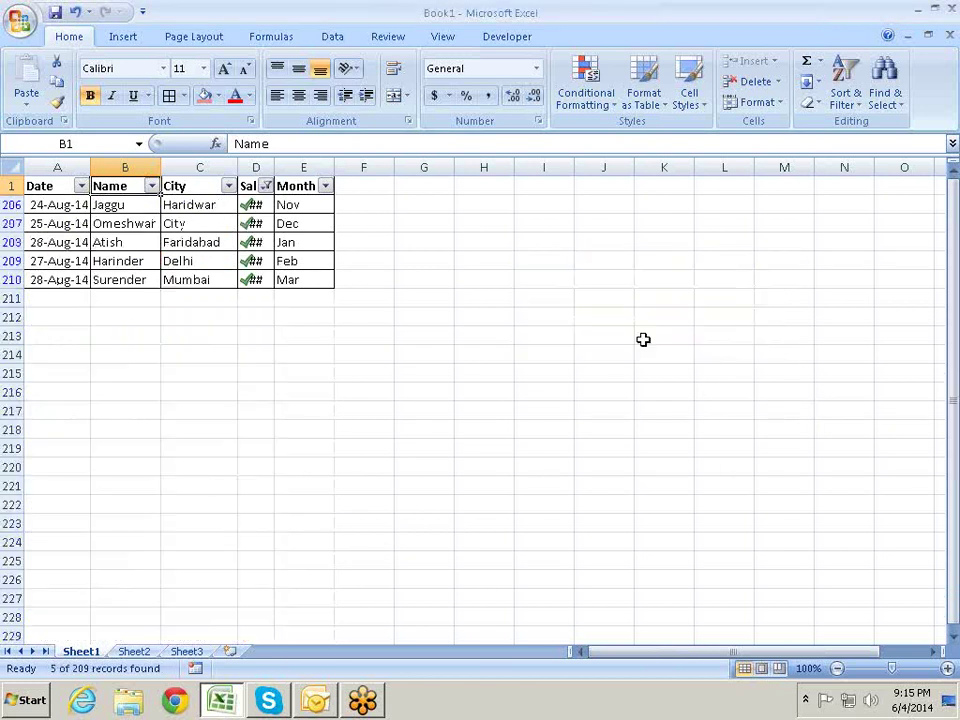
double_click(270, 167)
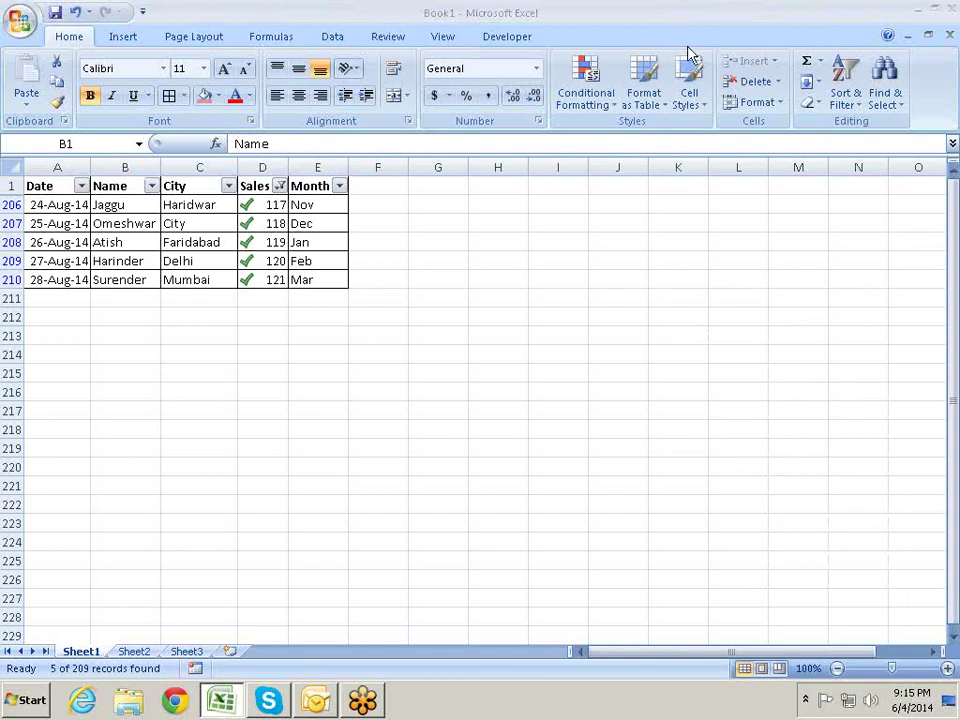
click(280, 186)
mouse_move(266, 312)
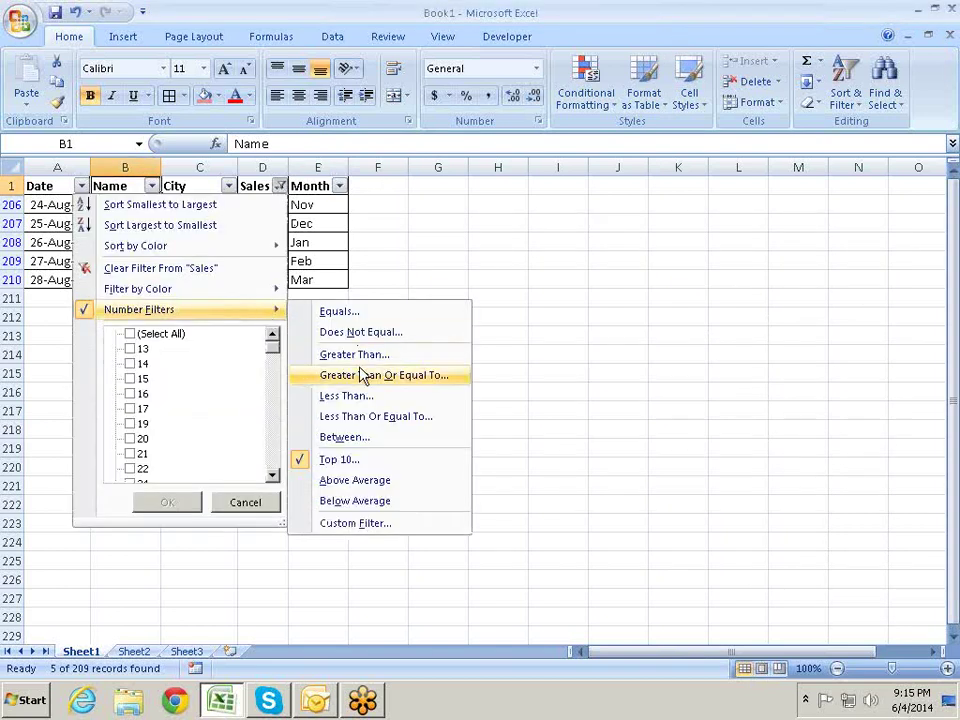
click(340, 460)
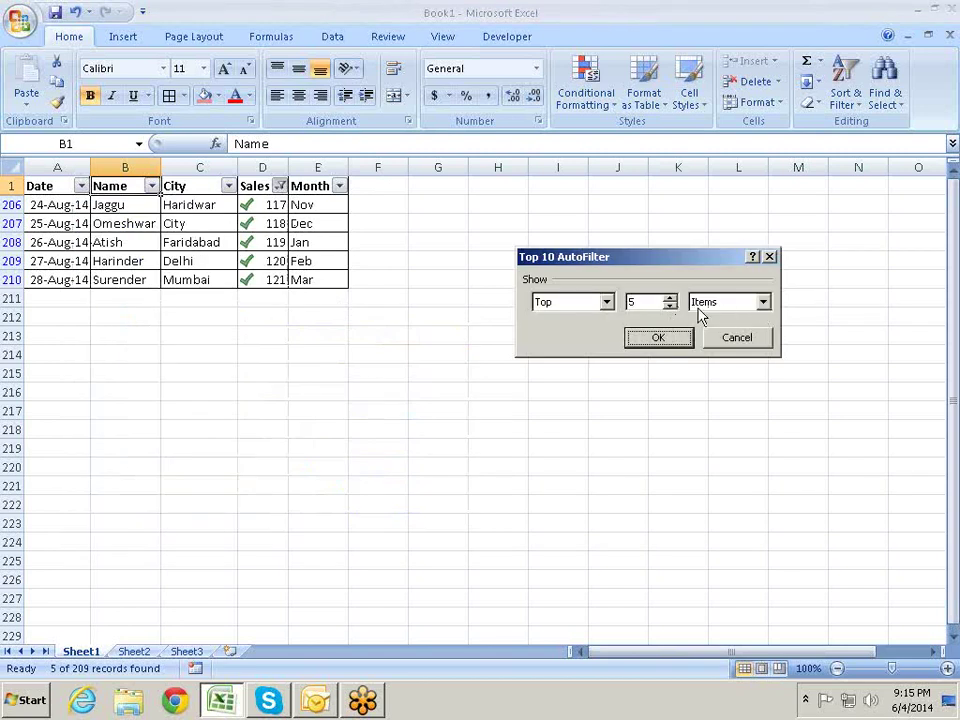
click(764, 303)
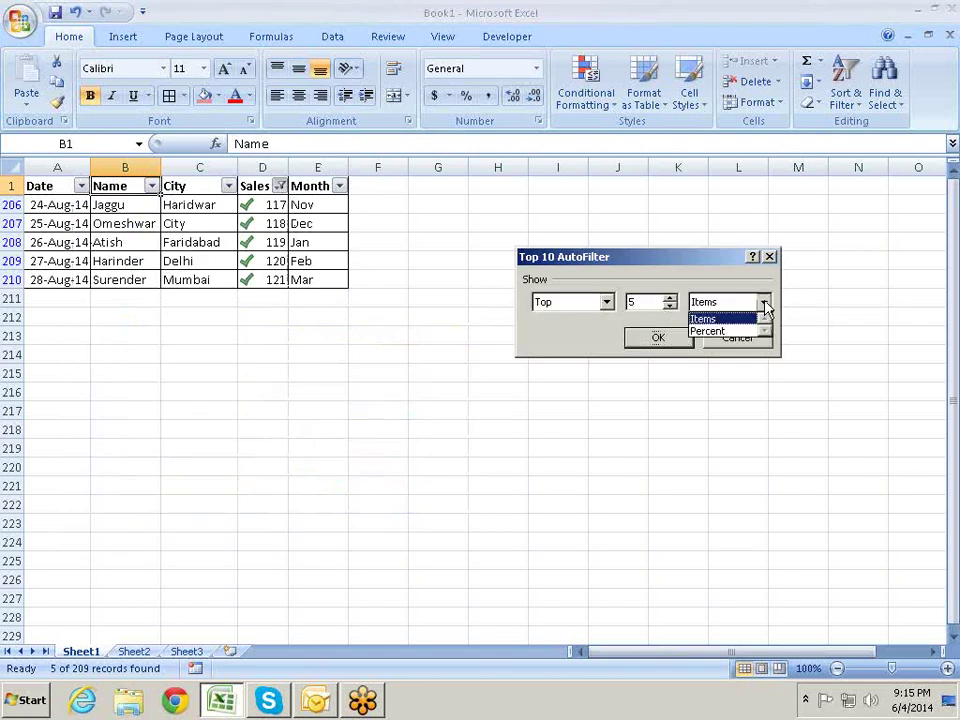
click(739, 334)
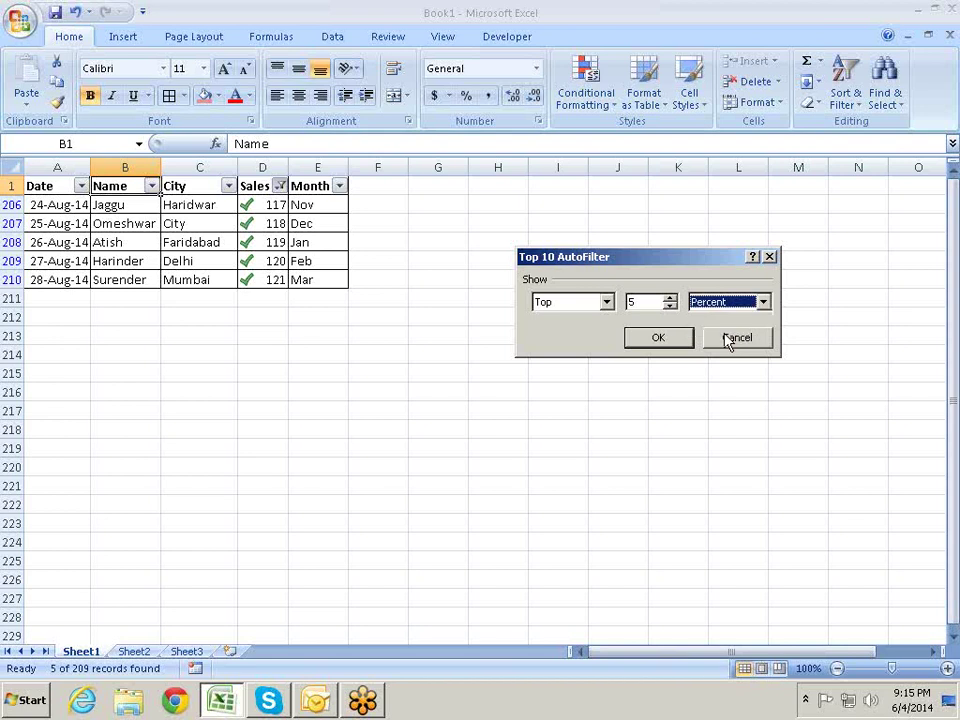
click(664, 341)
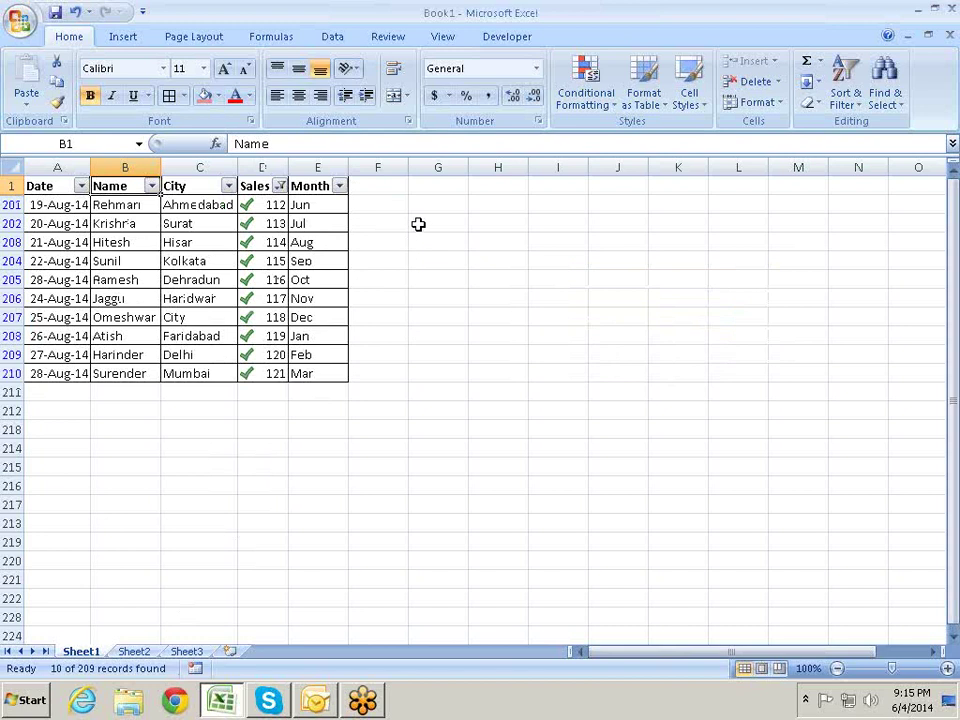
mouse_move(418, 224)
mouse_down()
mouse_move(460, 237)
mouse_move(450, 227)
mouse_up()
click(506, 218)
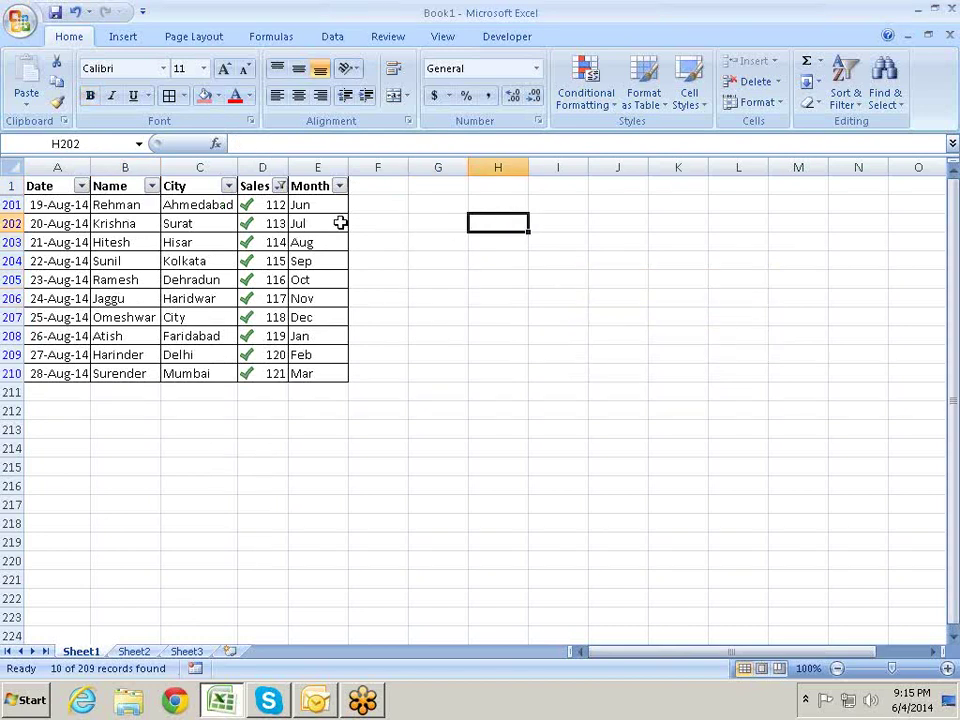
drag(270, 204, 274, 372)
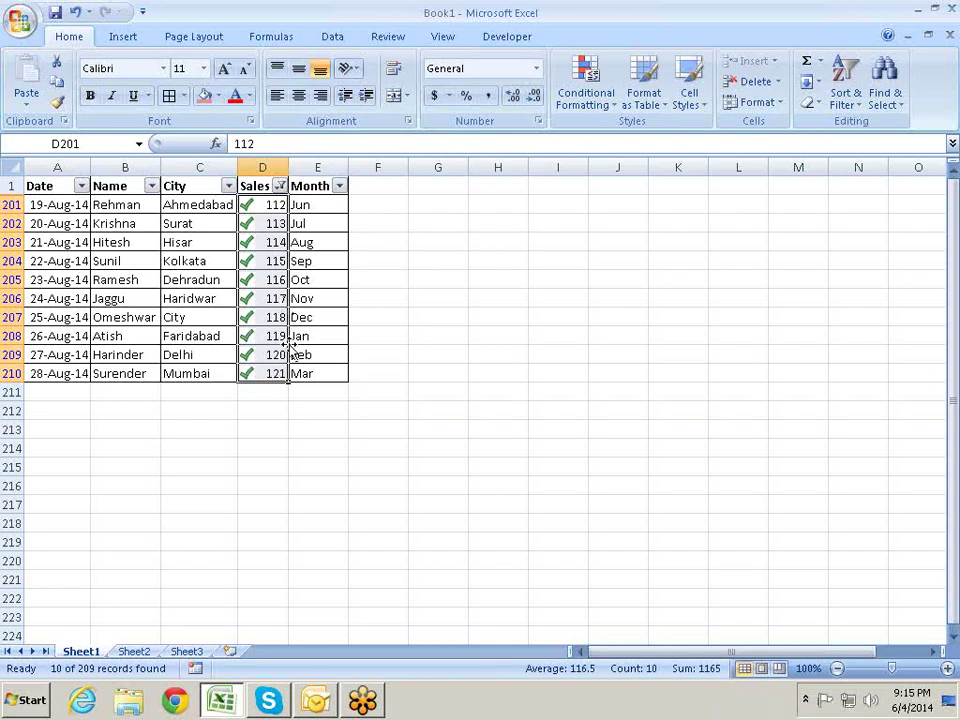
click(379, 238)
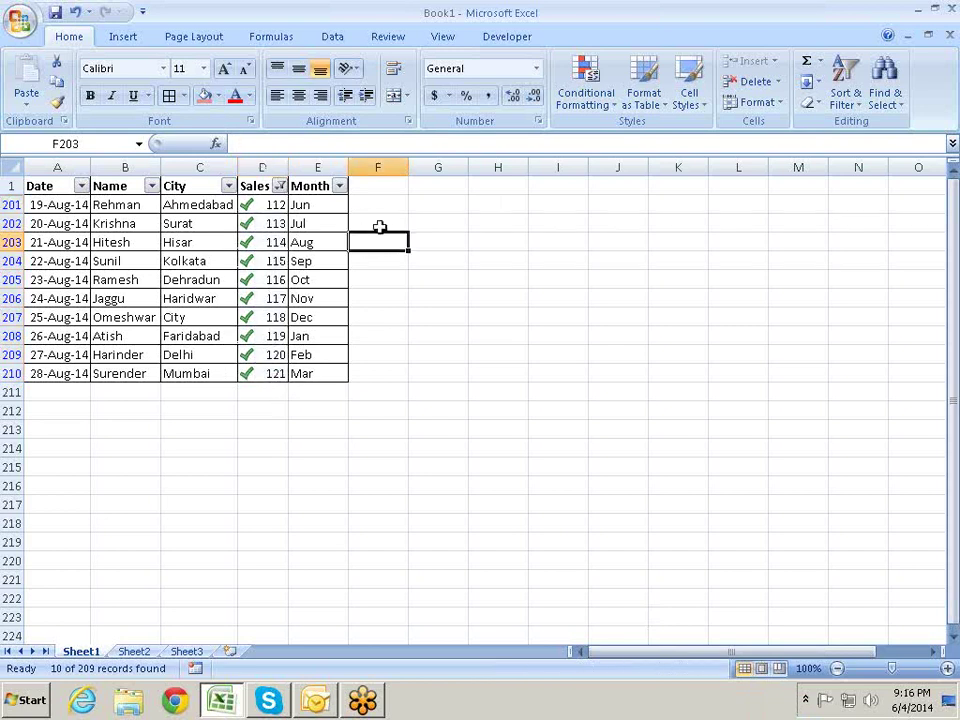
Filter the Sales column to Above Average values
click(280, 186)
mouse_move(253, 312)
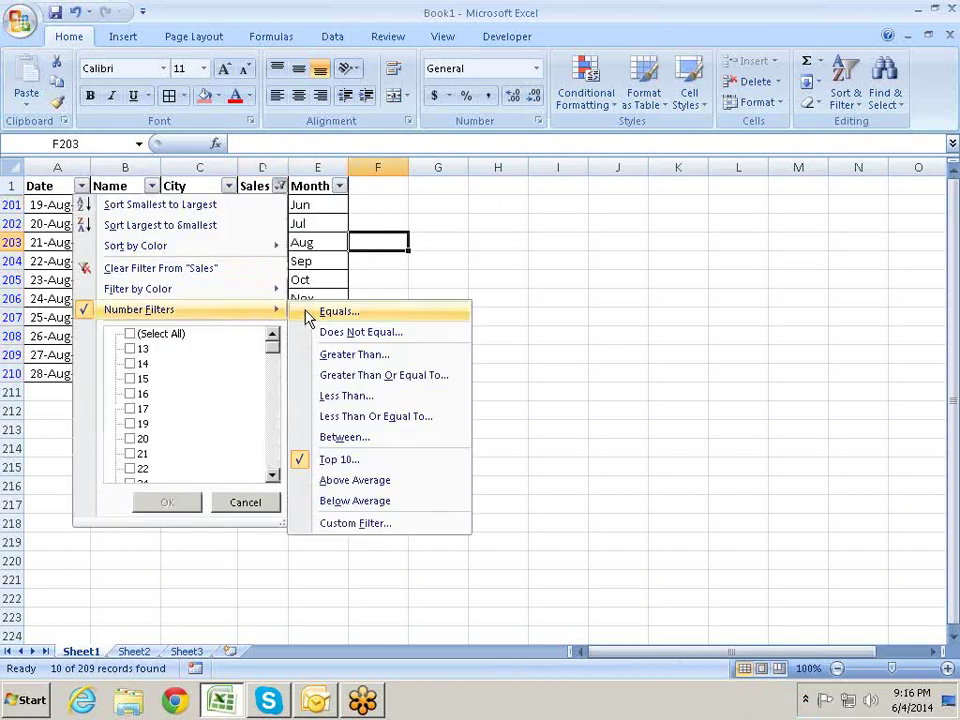
click(355, 480)
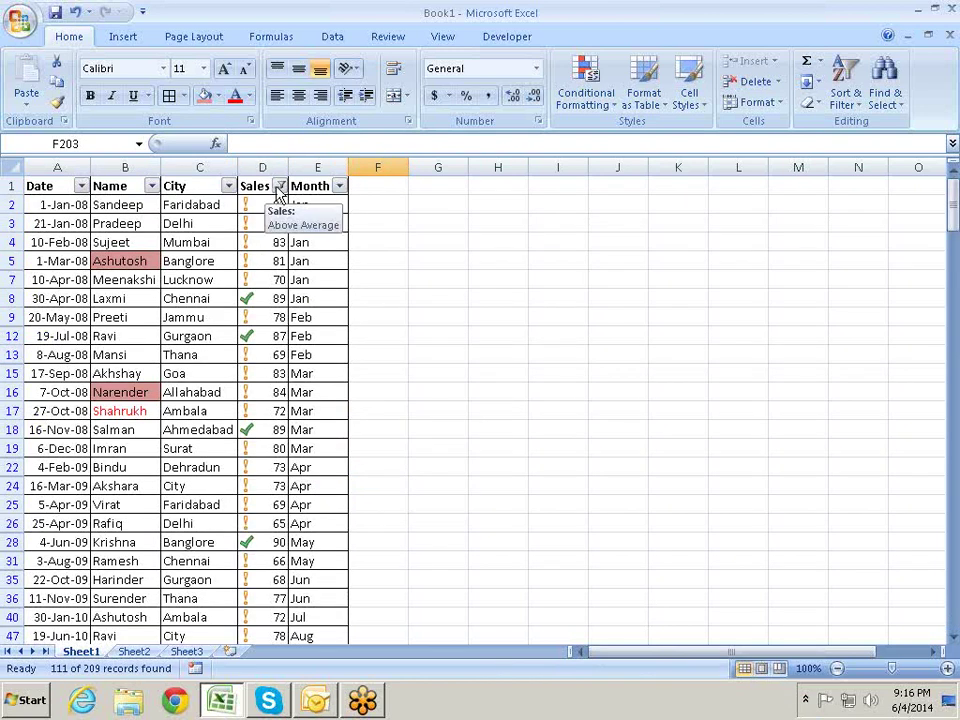
Switch the Sales filter to Below Average, leaving low values such as 15, 42 and 54
click(280, 187)
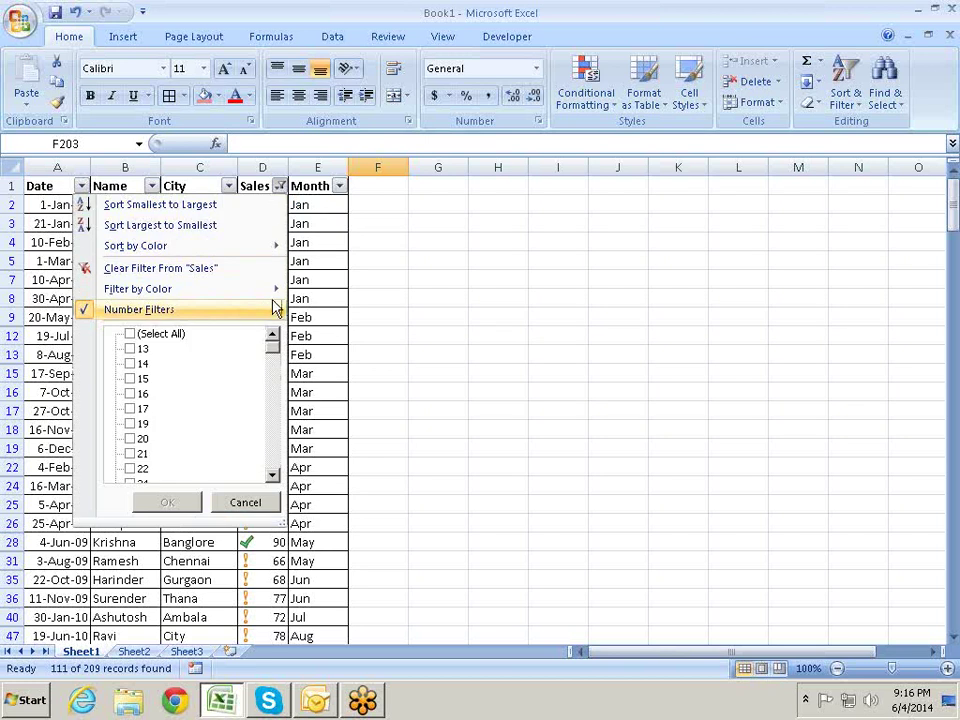
mouse_move(272, 310)
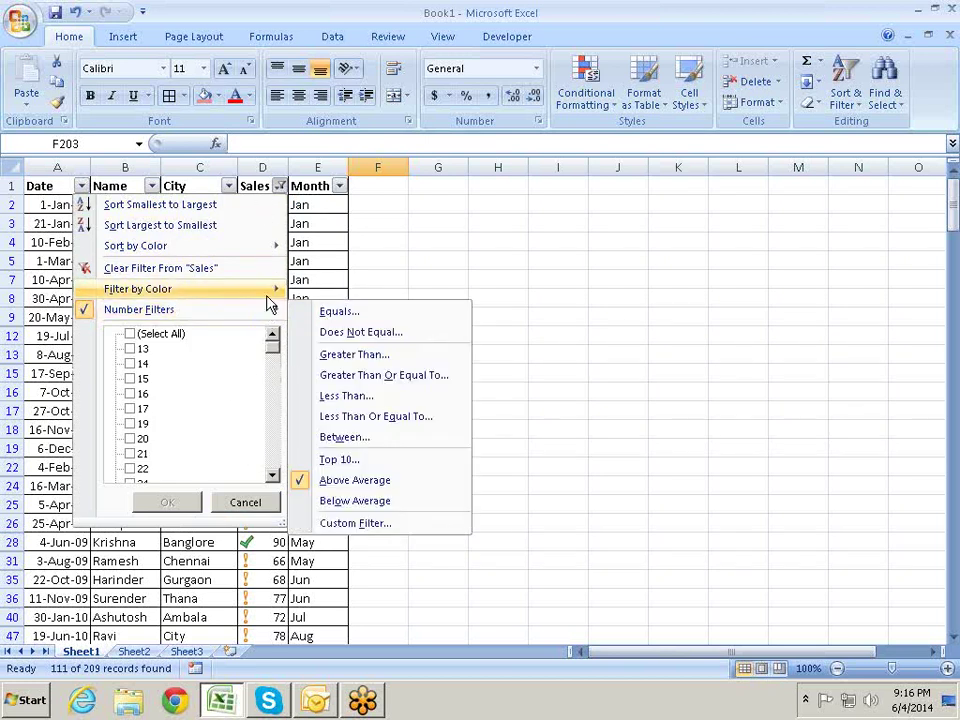
click(375, 501)
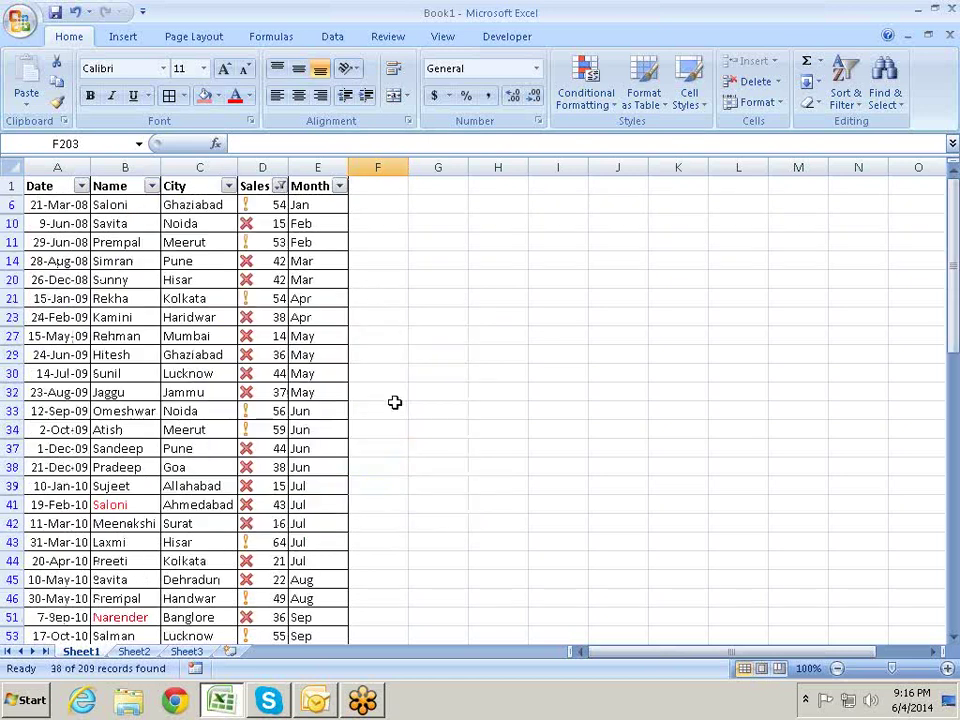
click(279, 186)
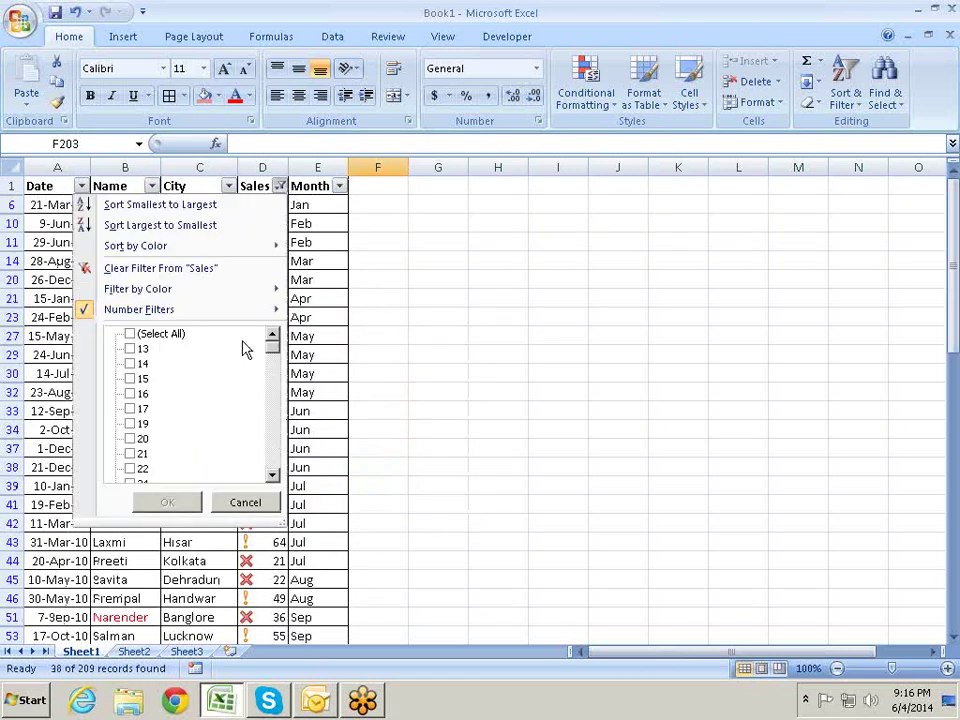
mouse_move(232, 318)
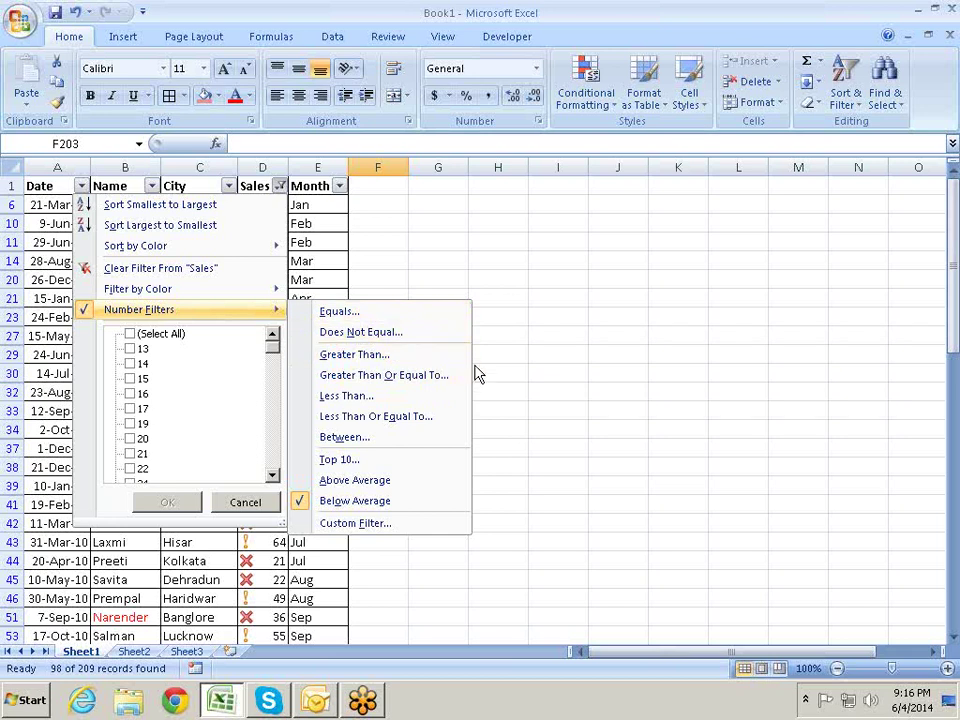
Clear the Sales filter by selecting all Sales values so every row shows again
click(388, 270)
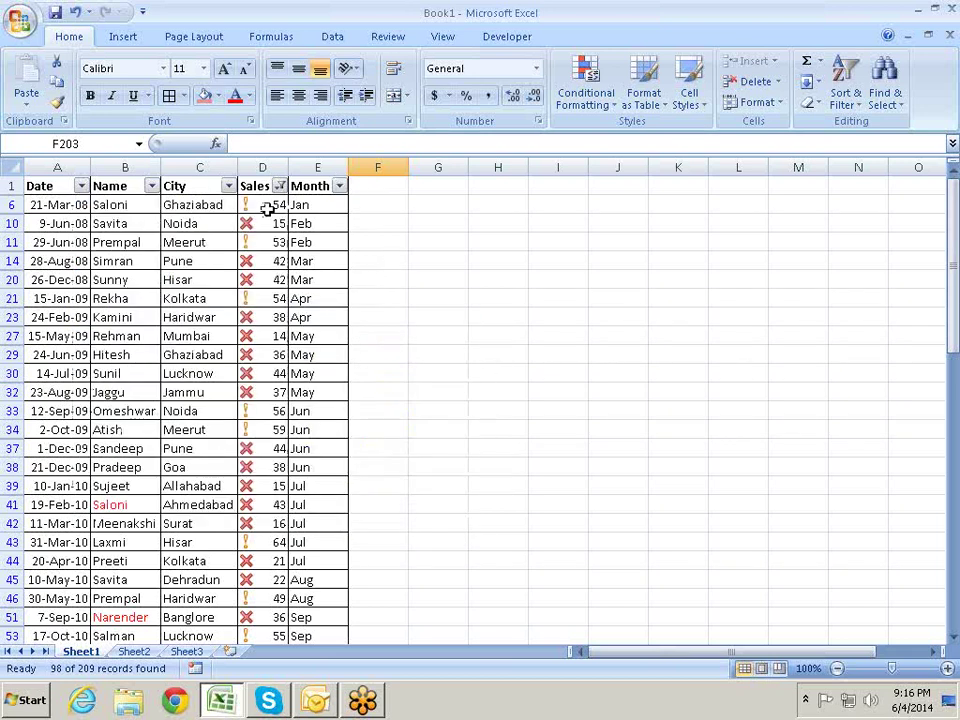
click(280, 188)
click(150, 334)
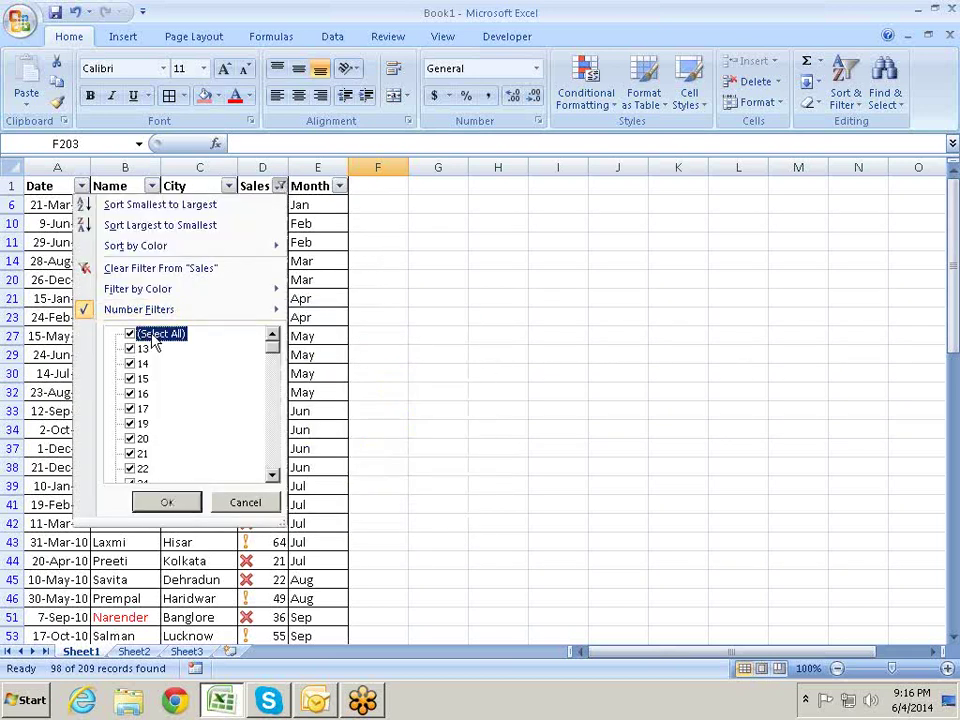
click(178, 502)
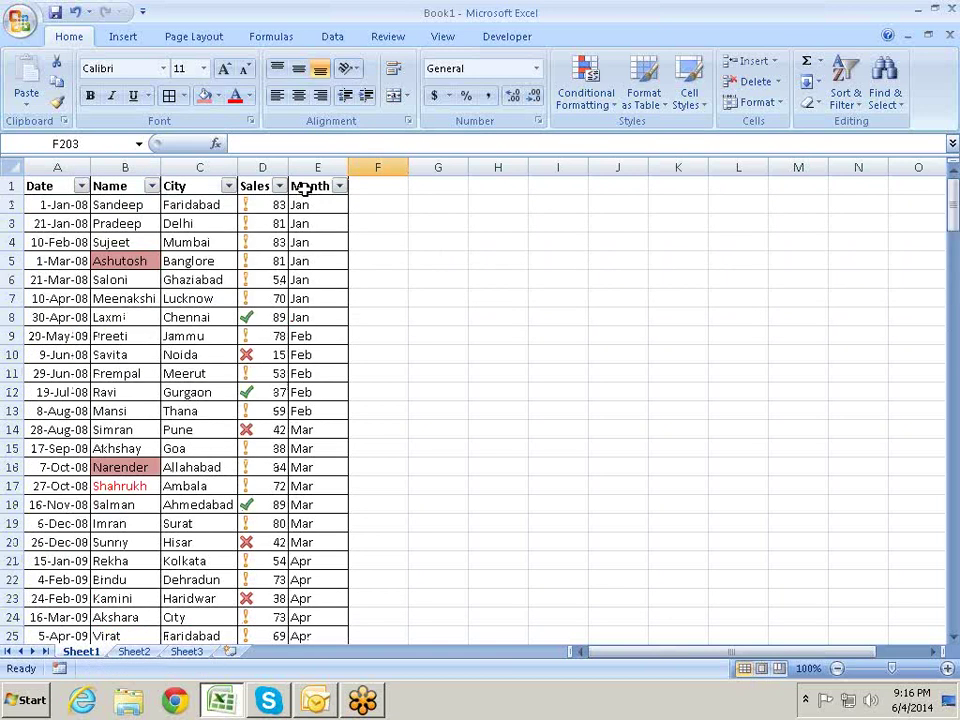
Open a Custom AutoFilter on Sales, review the comparison operators, then cancel it
click(280, 187)
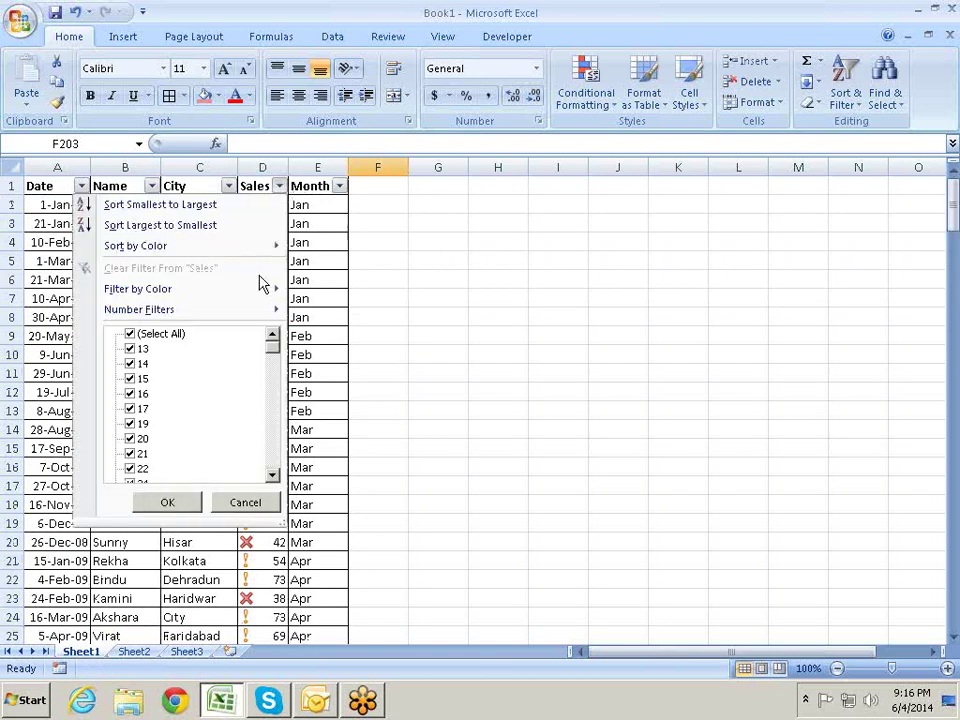
mouse_move(268, 318)
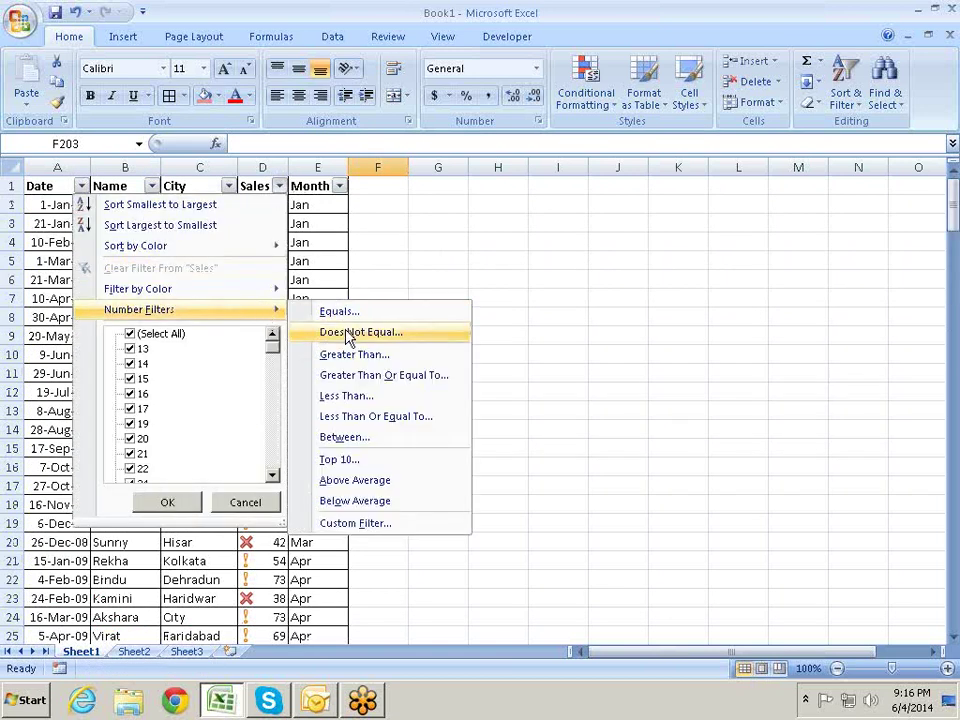
click(366, 530)
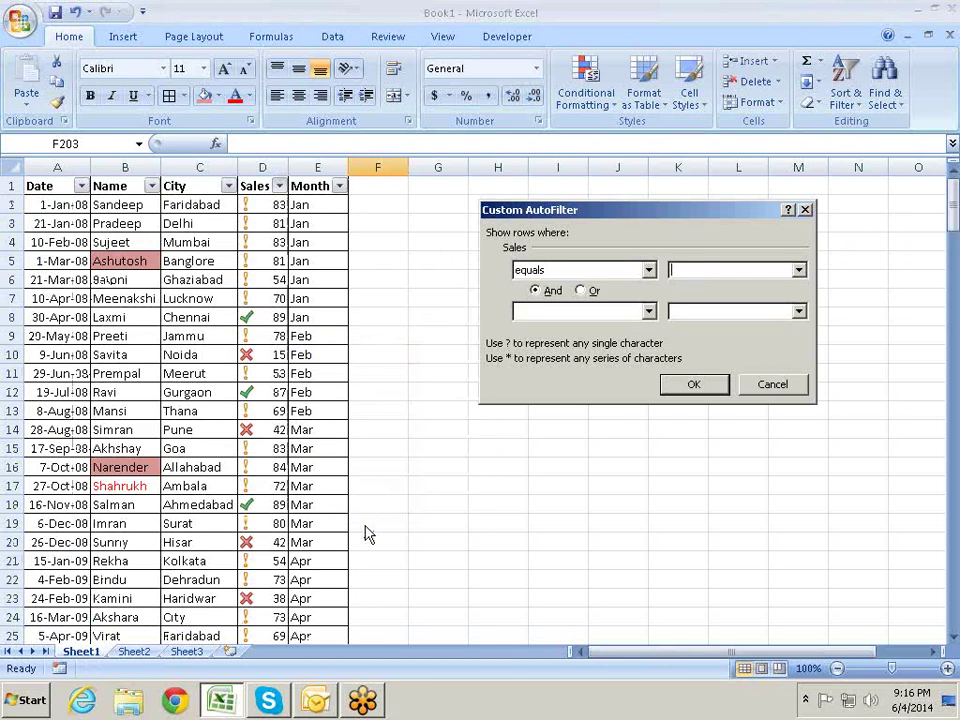
click(648, 272)
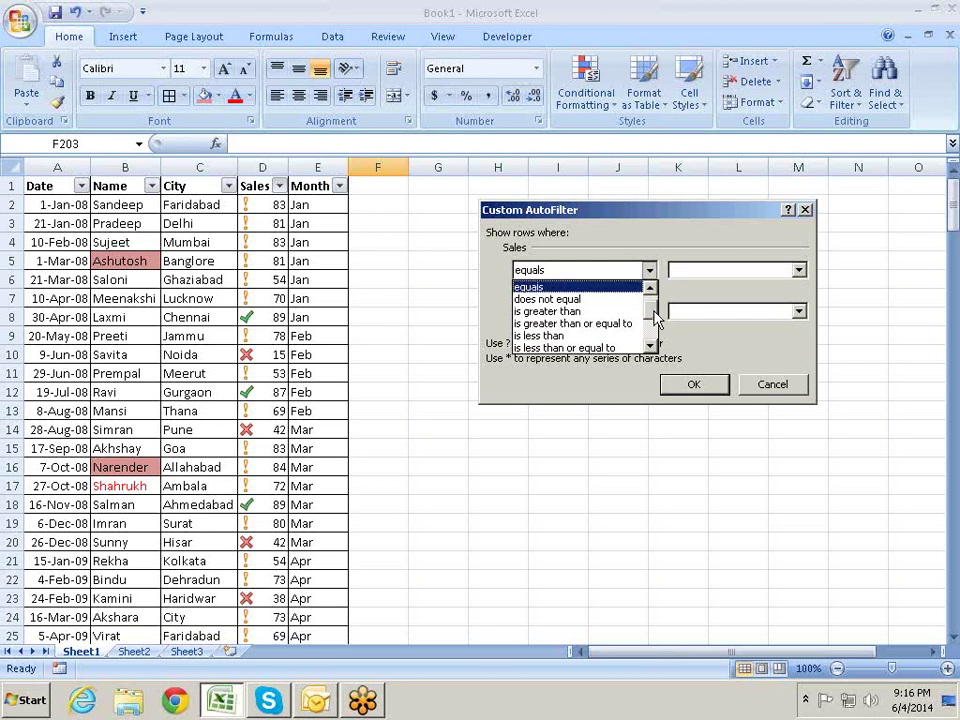
drag(652, 314, 656, 318)
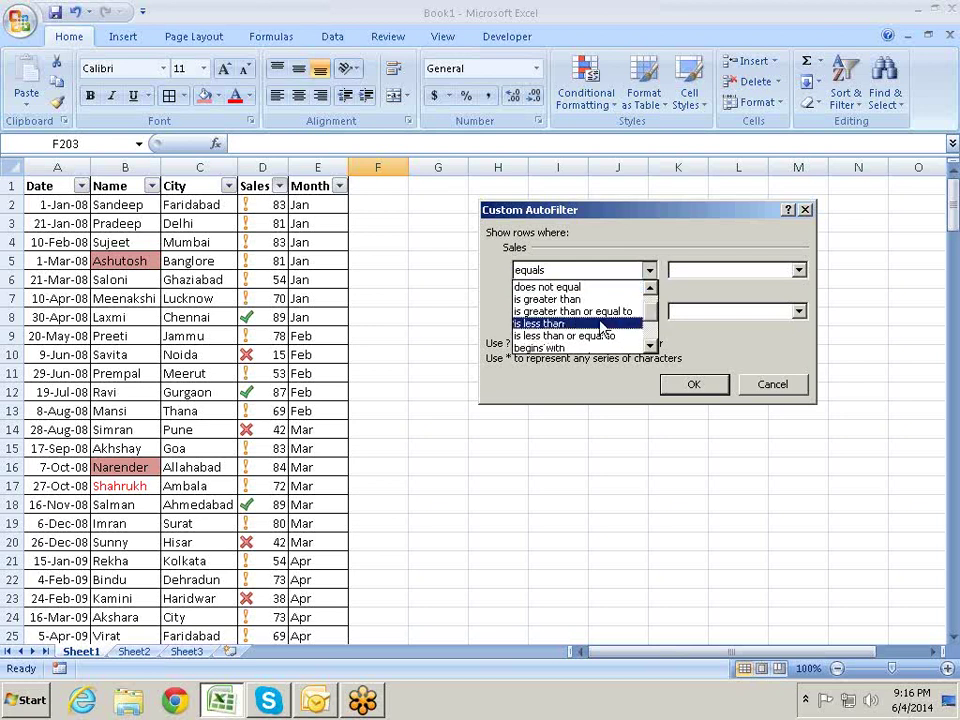
click(652, 338)
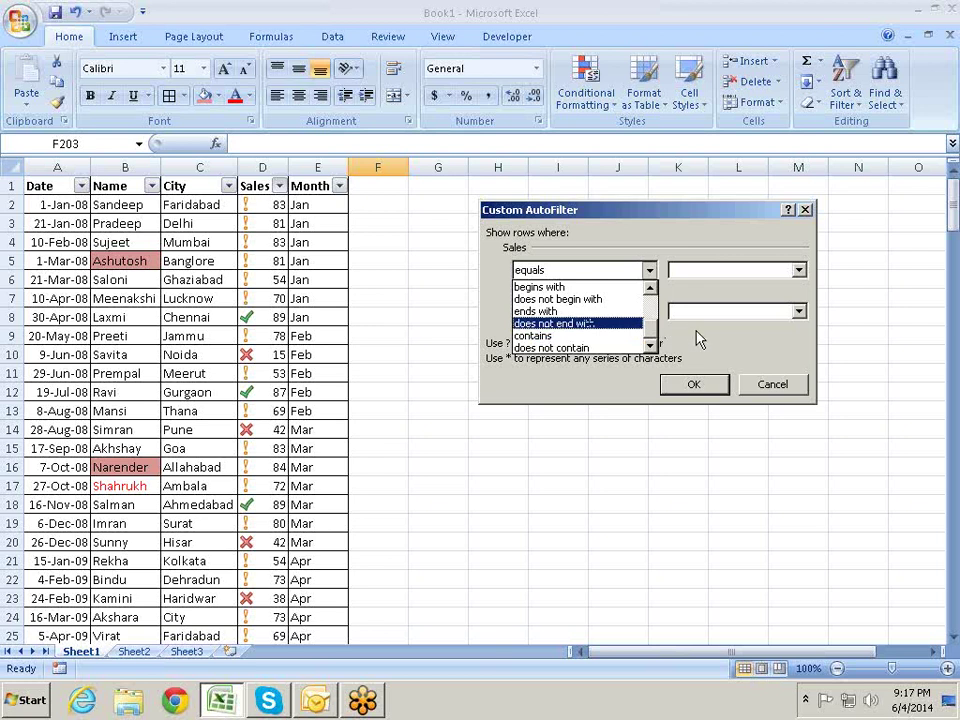
click(697, 336)
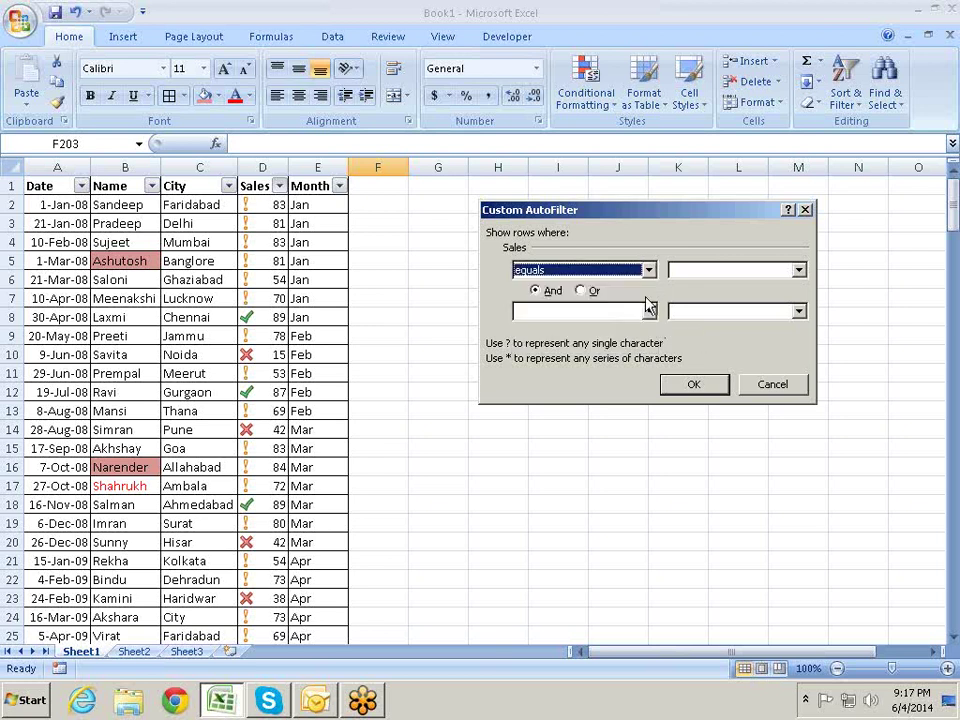
drag(618, 224, 444, 211)
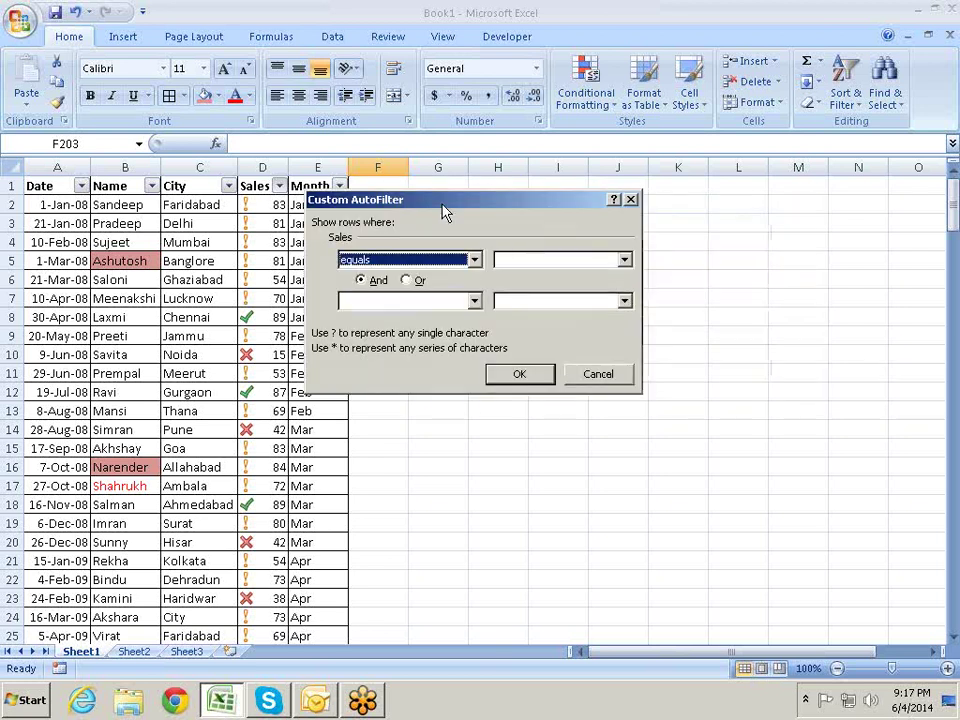
key(Escape)
Start a Custom AutoFilter on Name and set the second condition to equals
click(151, 187)
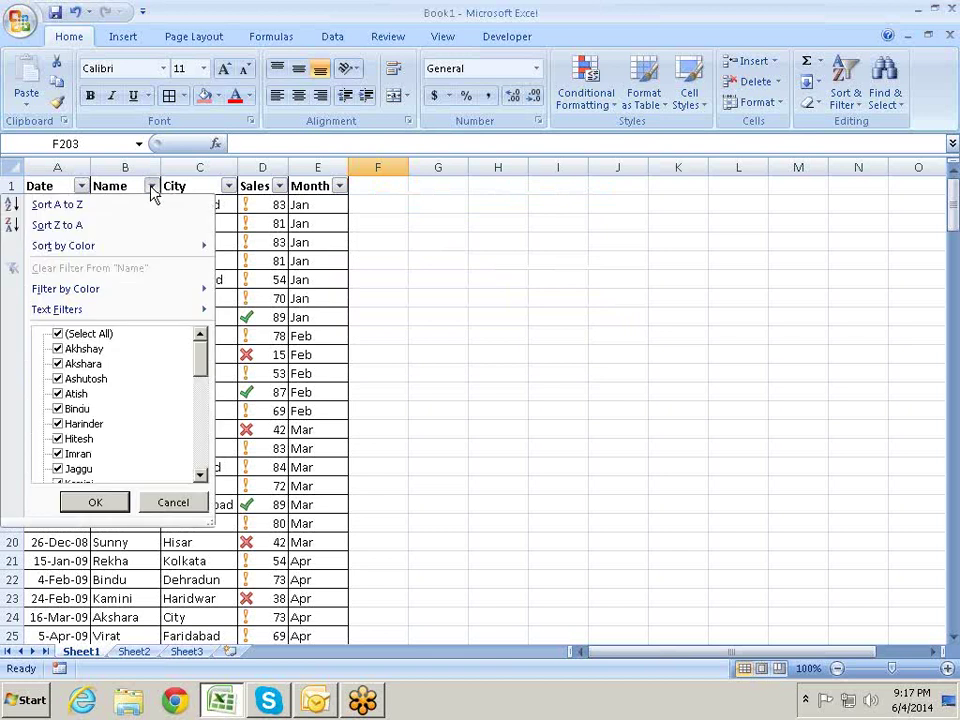
mouse_move(140, 314)
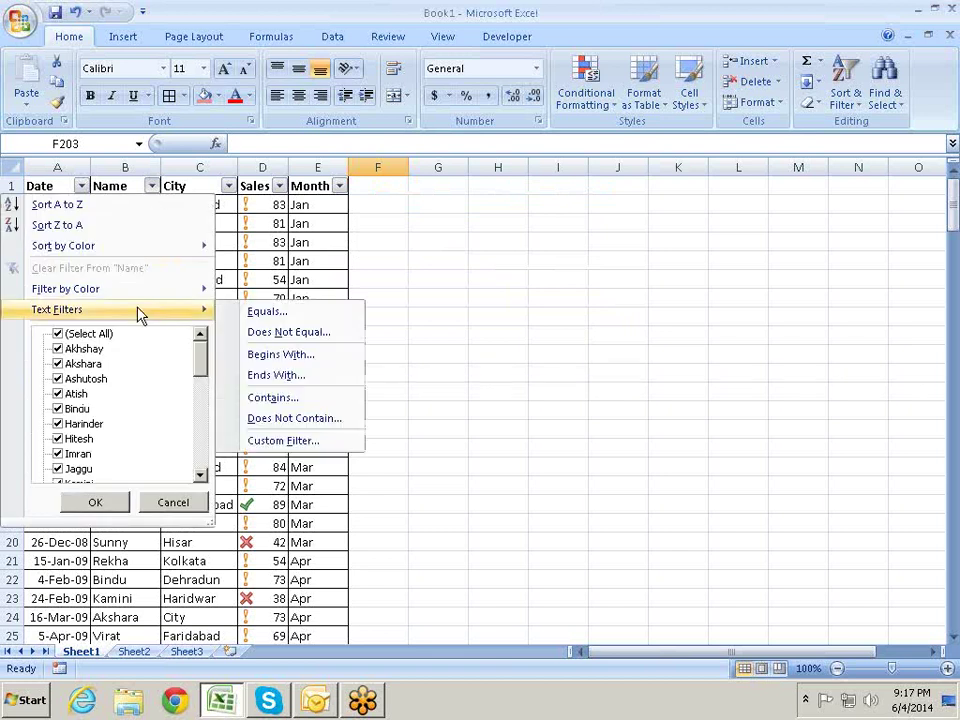
click(280, 440)
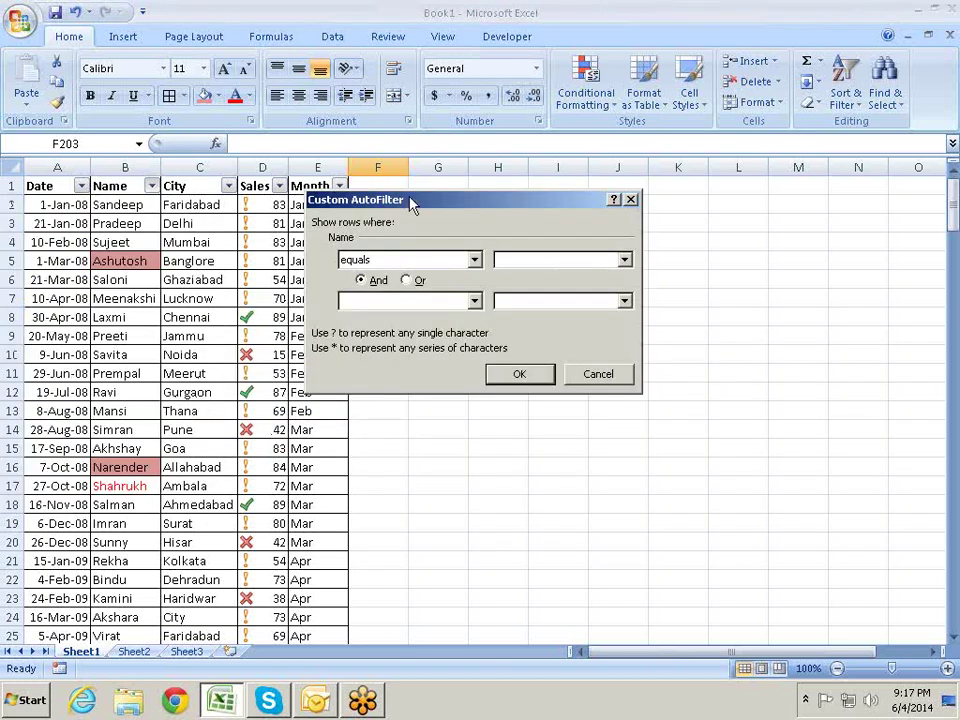
drag(413, 205, 311, 242)
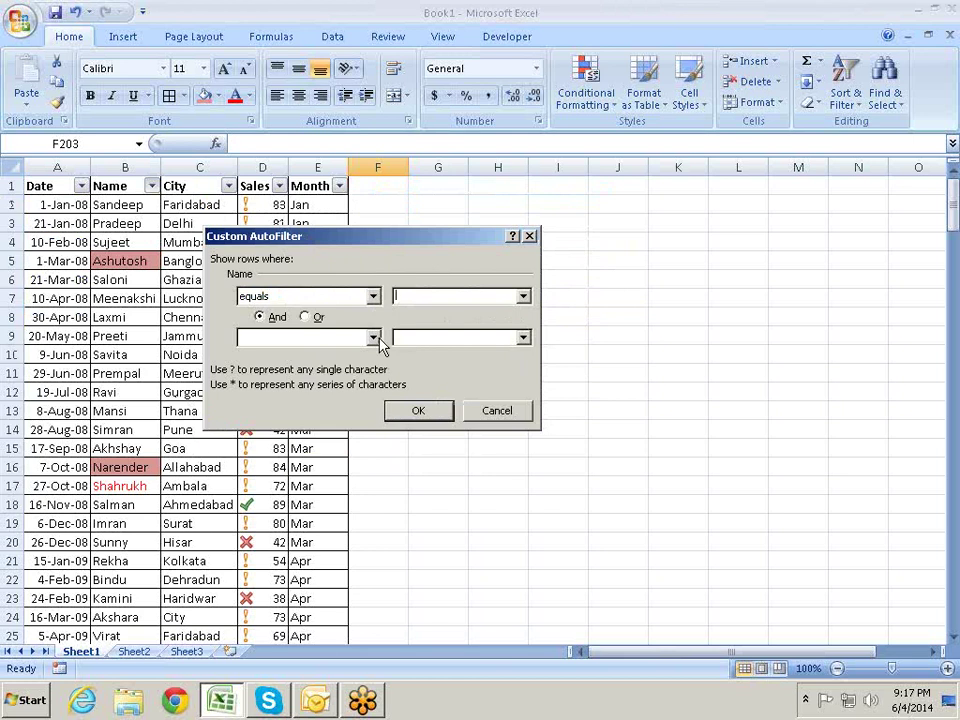
click(375, 341)
click(349, 366)
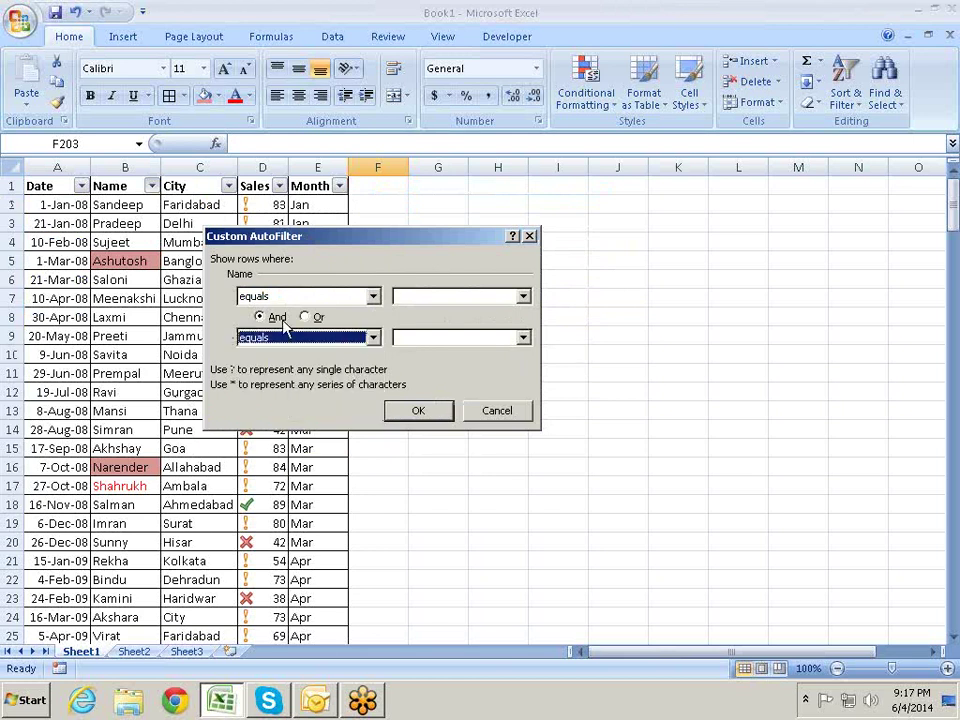
Choose a different name for each equals condition, keeping them joined by And
click(441, 299)
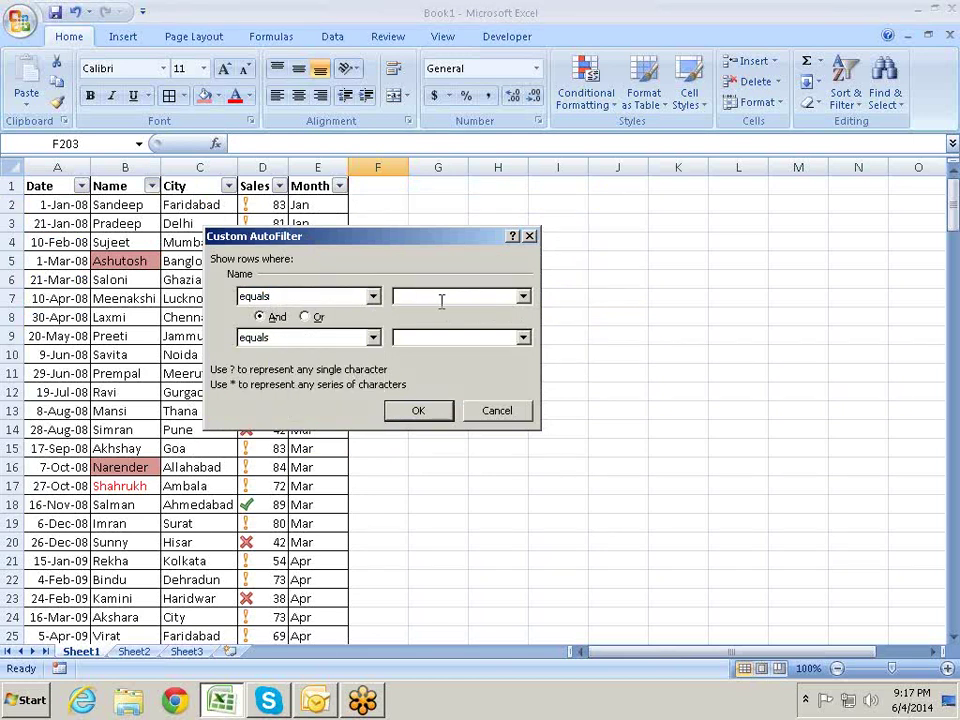
click(523, 297)
click(499, 315)
click(524, 340)
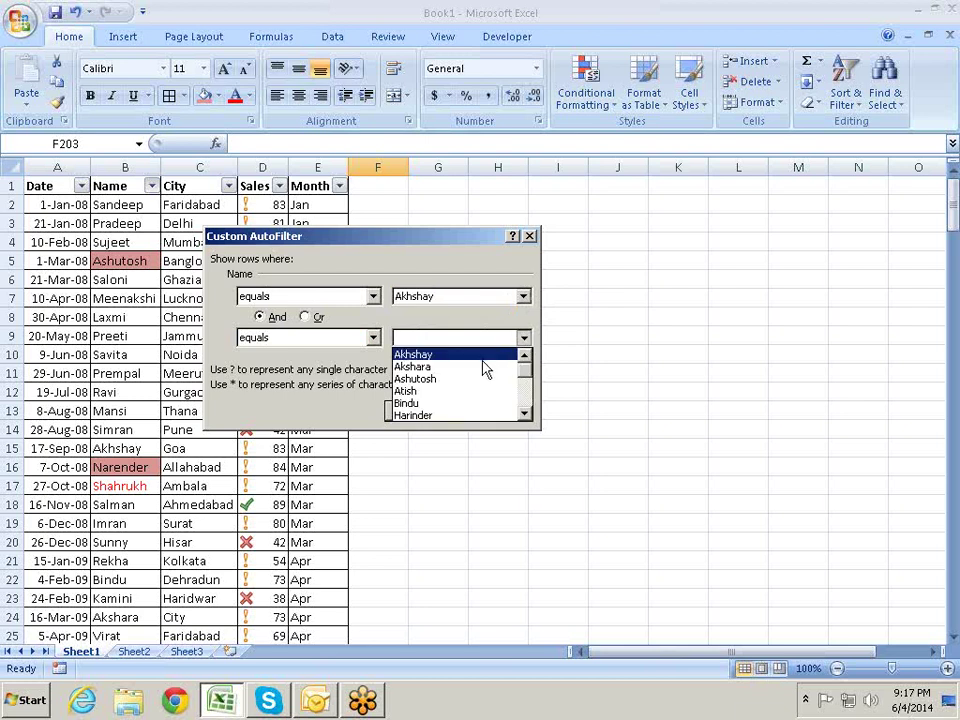
click(485, 366)
drag(428, 246, 577, 211)
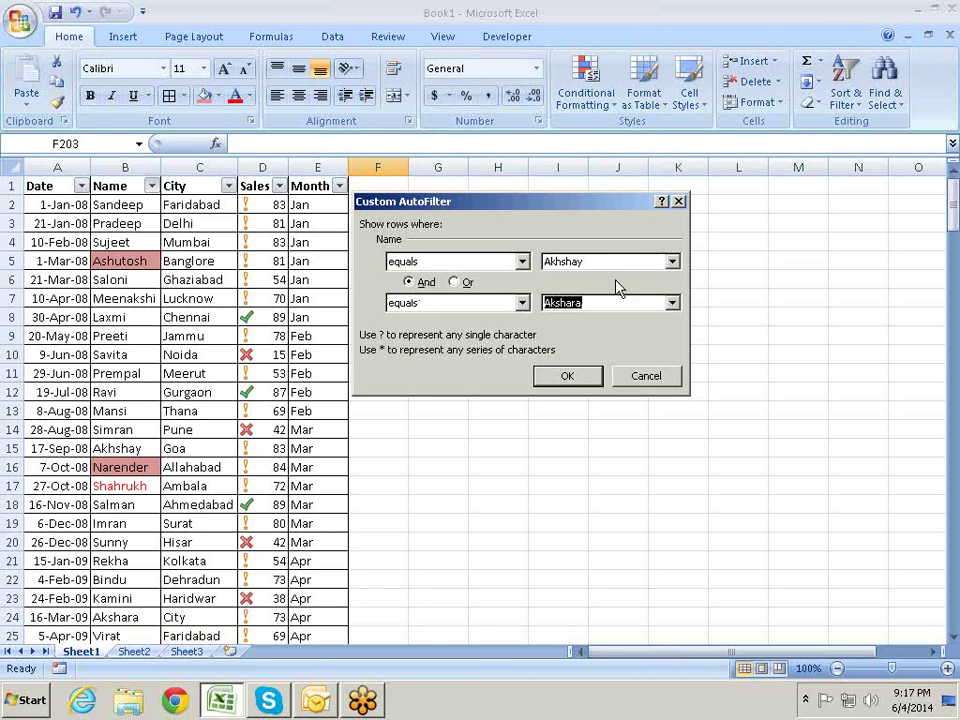
click(611, 302)
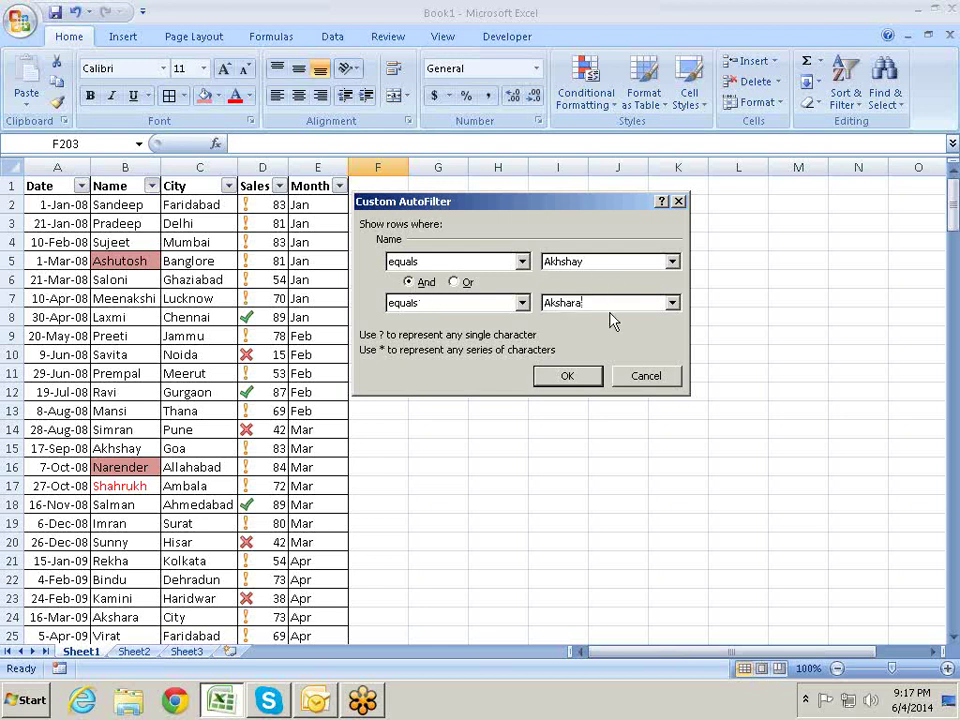
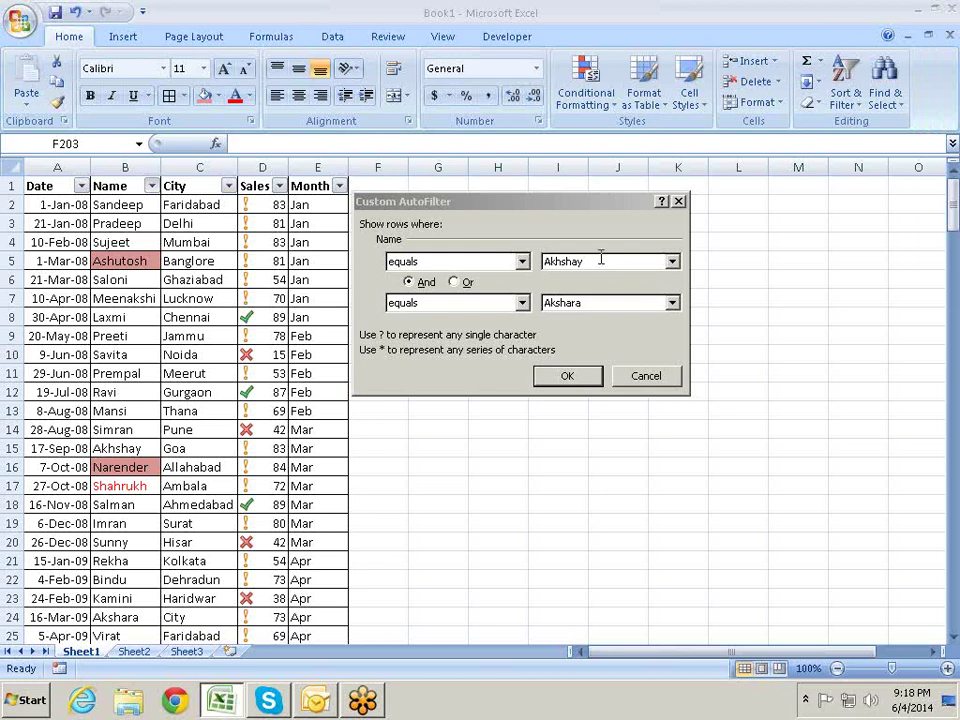
Apply the custom Name filter with both the Akhshay and Akshara conditions
click(566, 199)
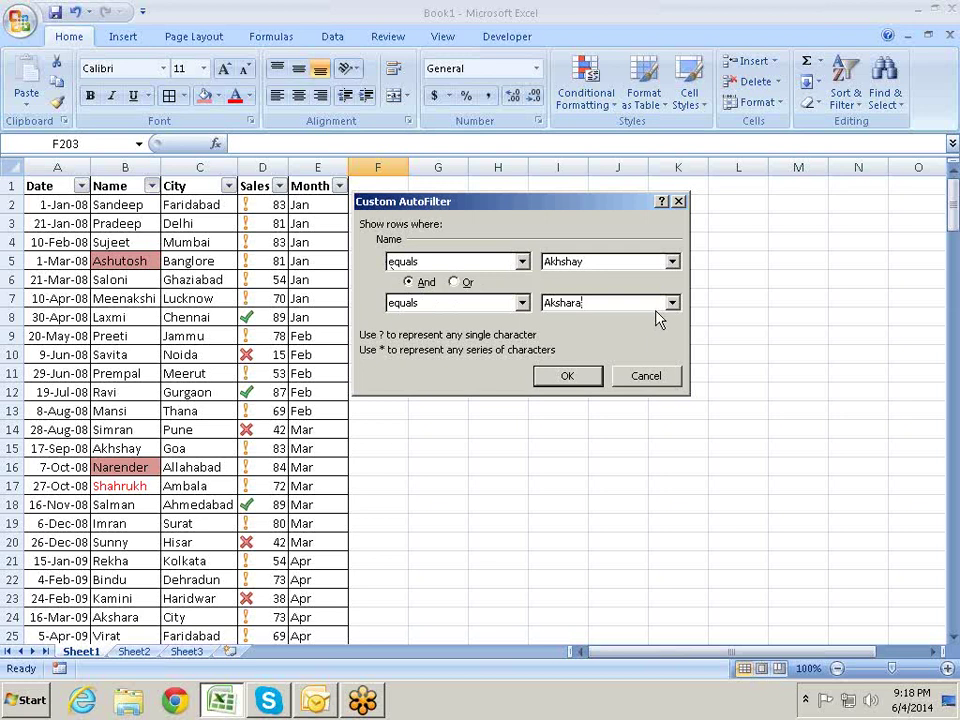
drag(623, 304, 523, 307)
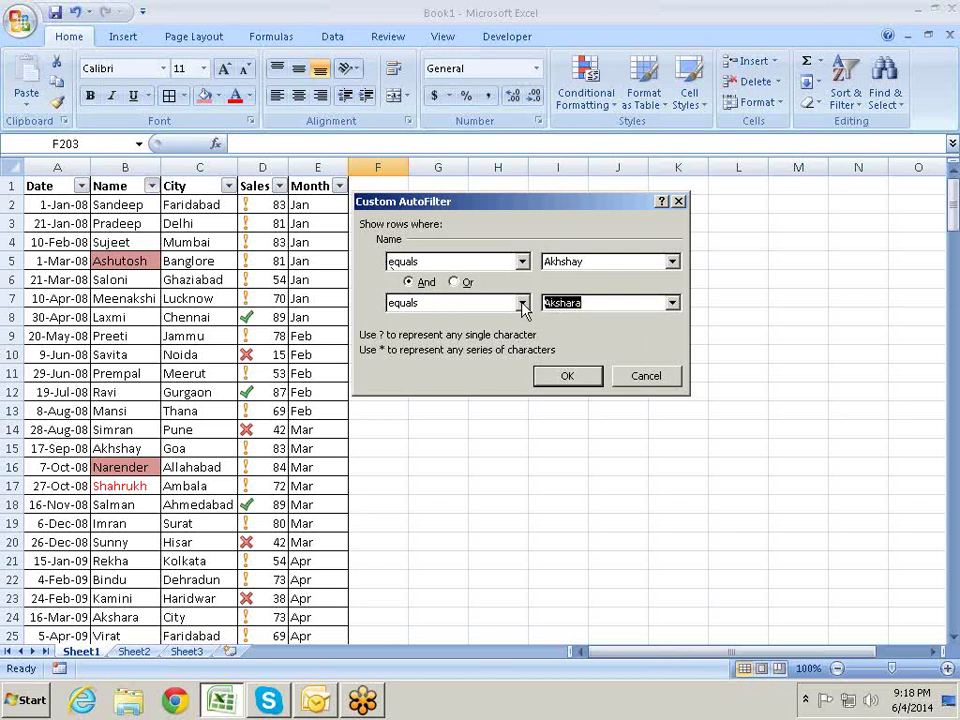
click(585, 372)
Blank the second condition so Name equals Akhshay only, showing 6 of 209 records
click(151, 186)
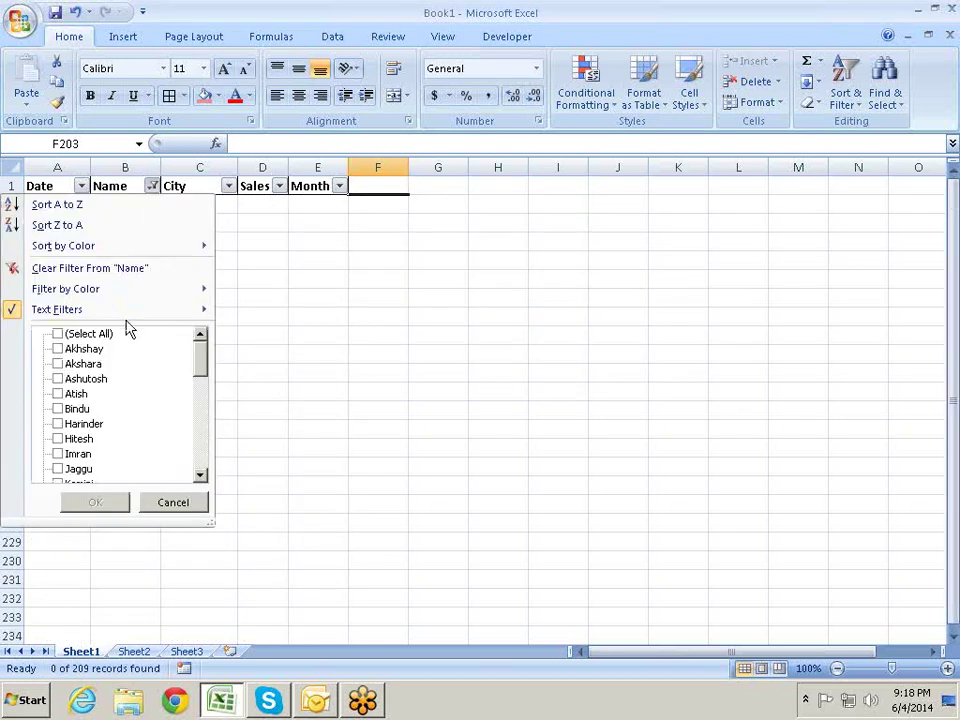
mouse_move(146, 312)
click(278, 440)
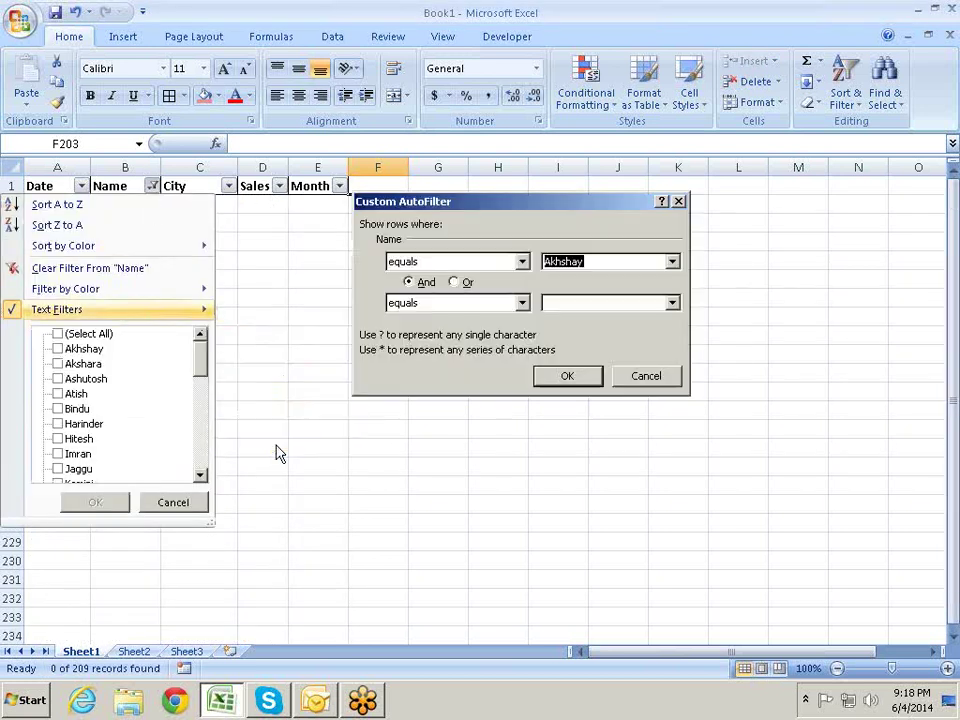
click(521, 302)
click(482, 318)
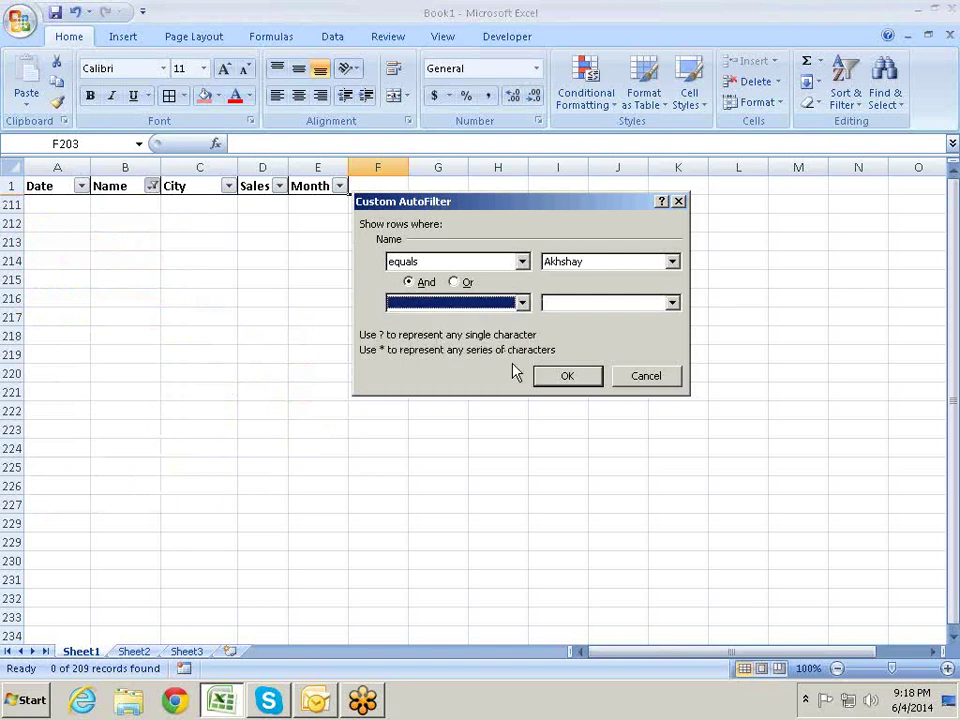
click(566, 374)
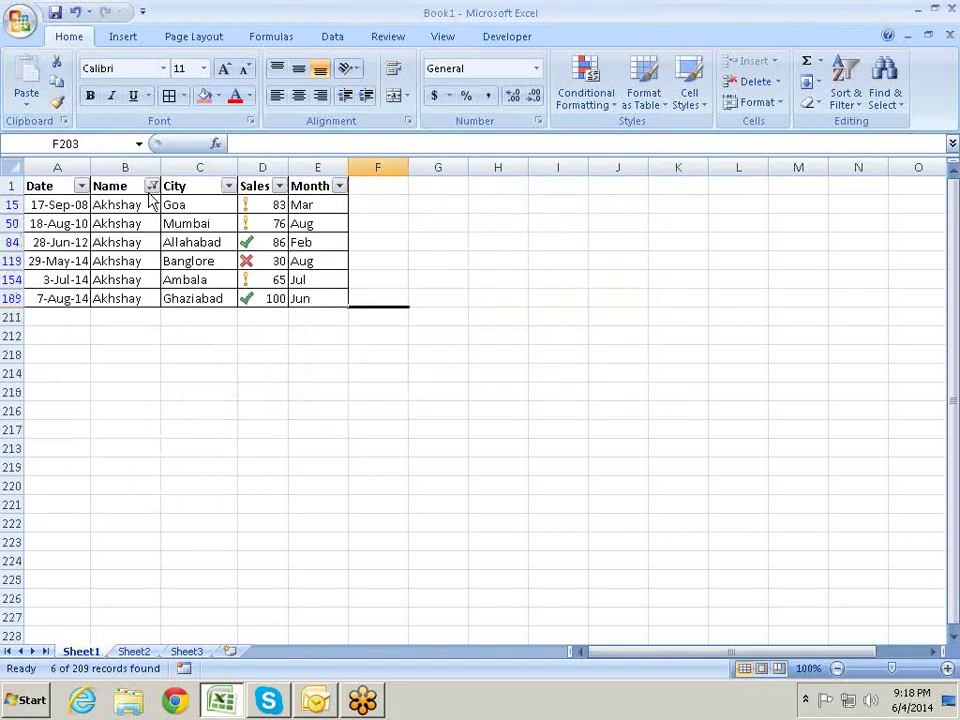
Add 'equals Akshara' as the second Name condition in the custom filter
click(152, 187)
mouse_move(146, 312)
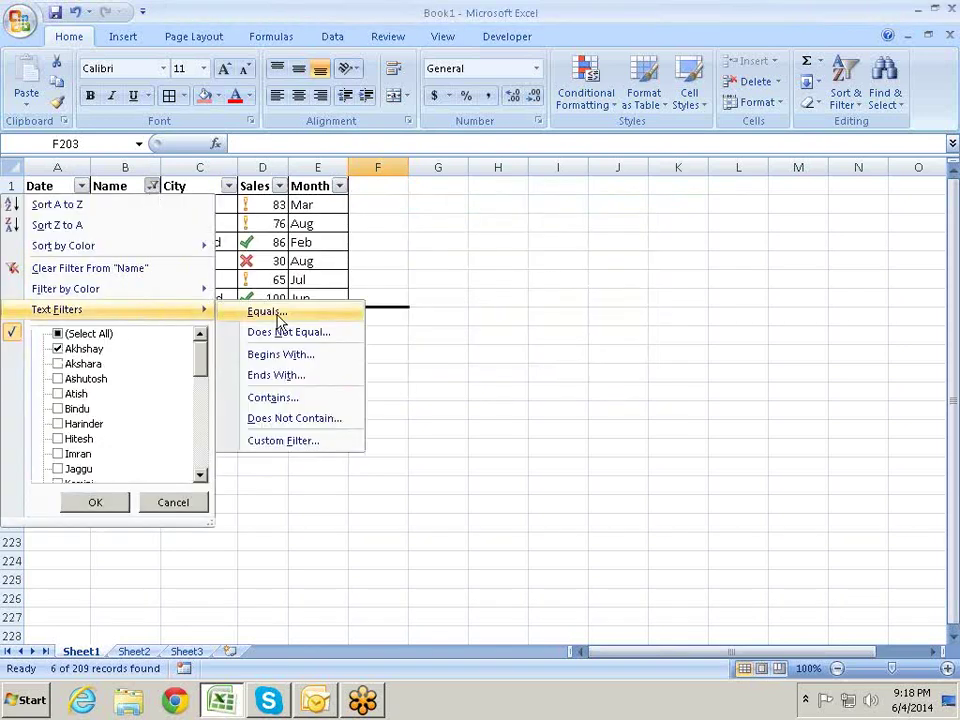
click(284, 440)
click(521, 302)
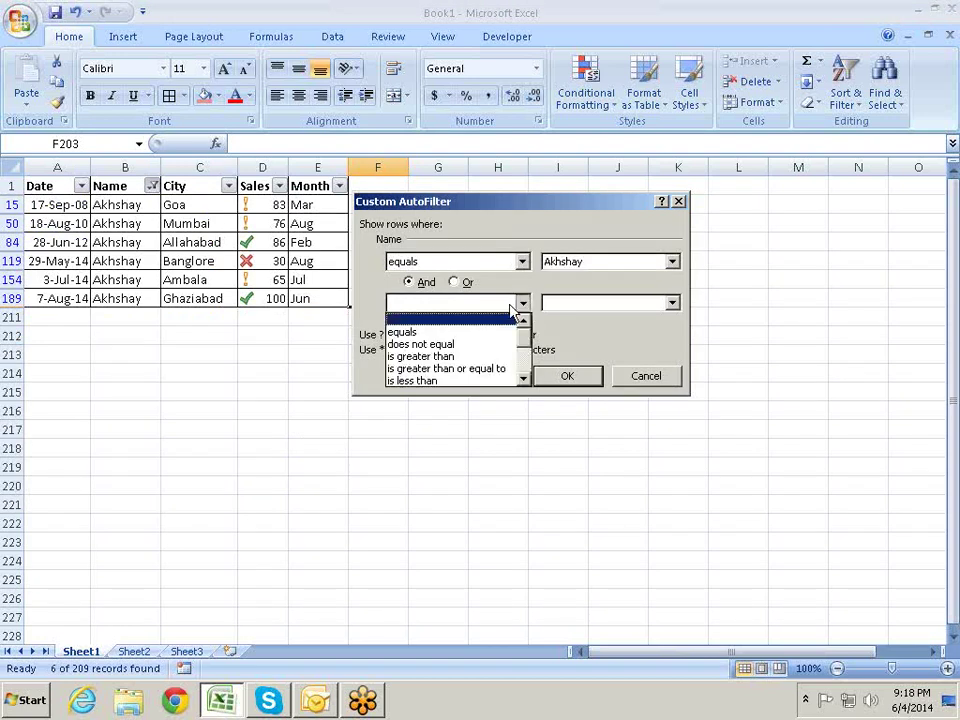
click(467, 332)
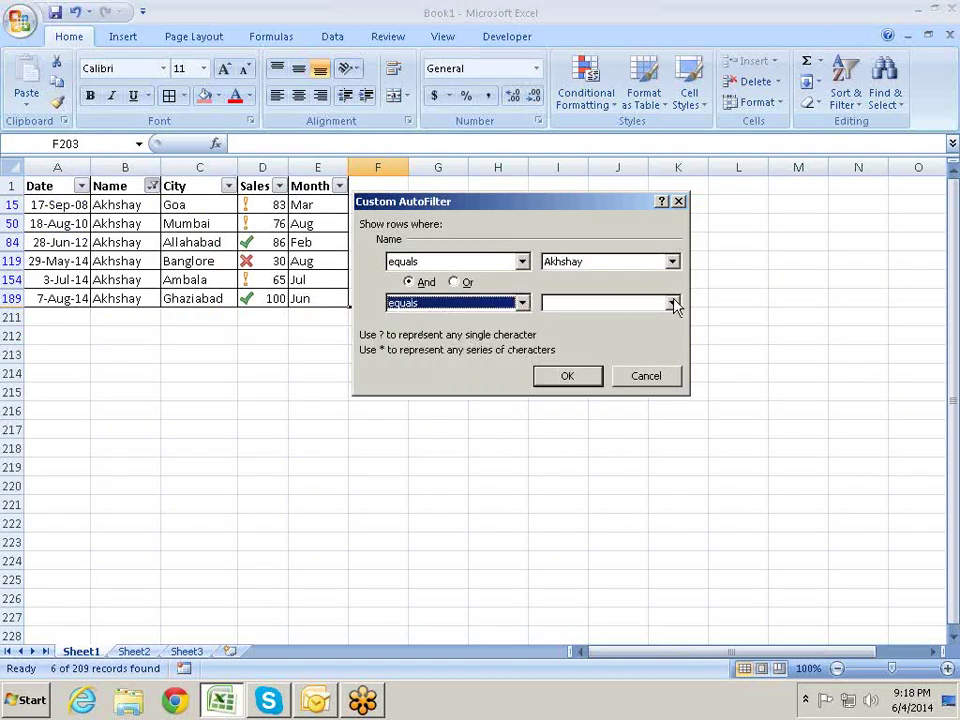
click(673, 302)
click(636, 336)
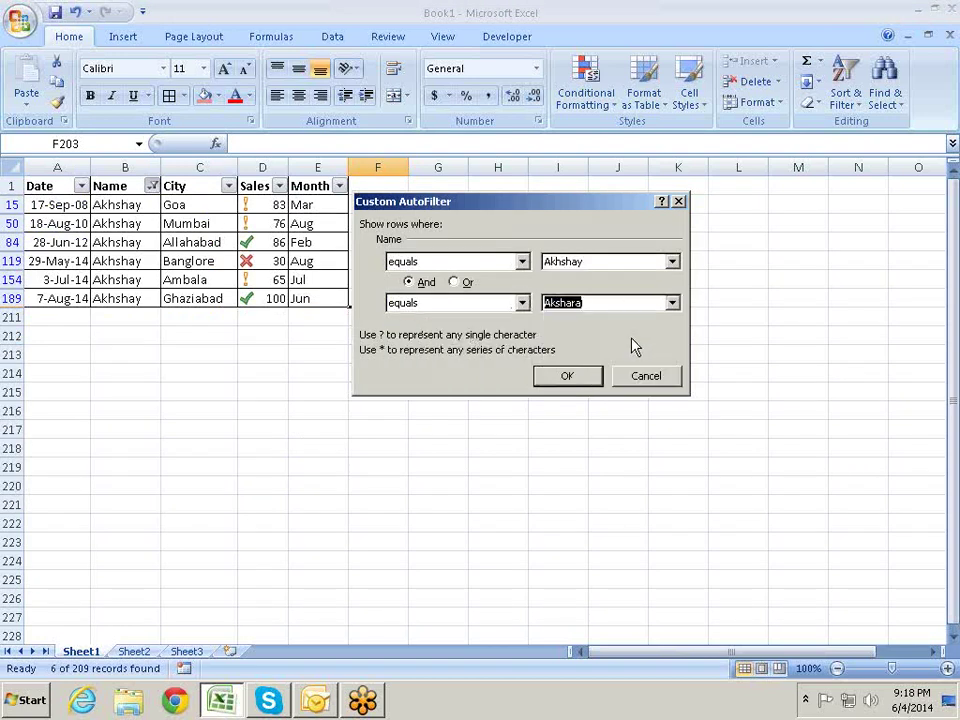
click(585, 378)
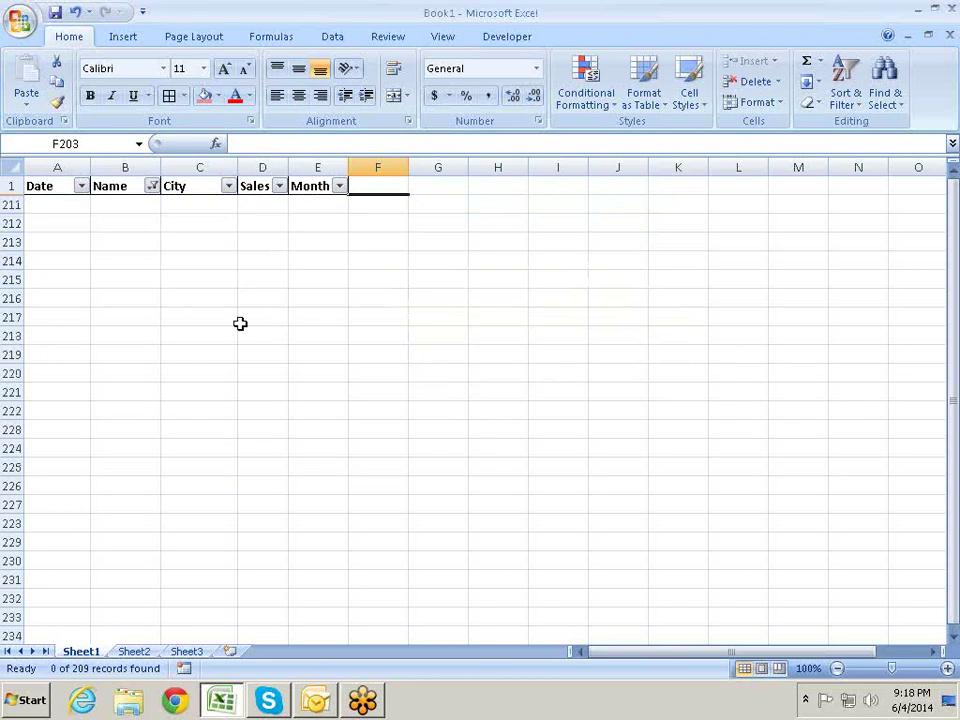
Switch the conditions to Or so Akhshay or Akshara rows show, 12 records
click(151, 187)
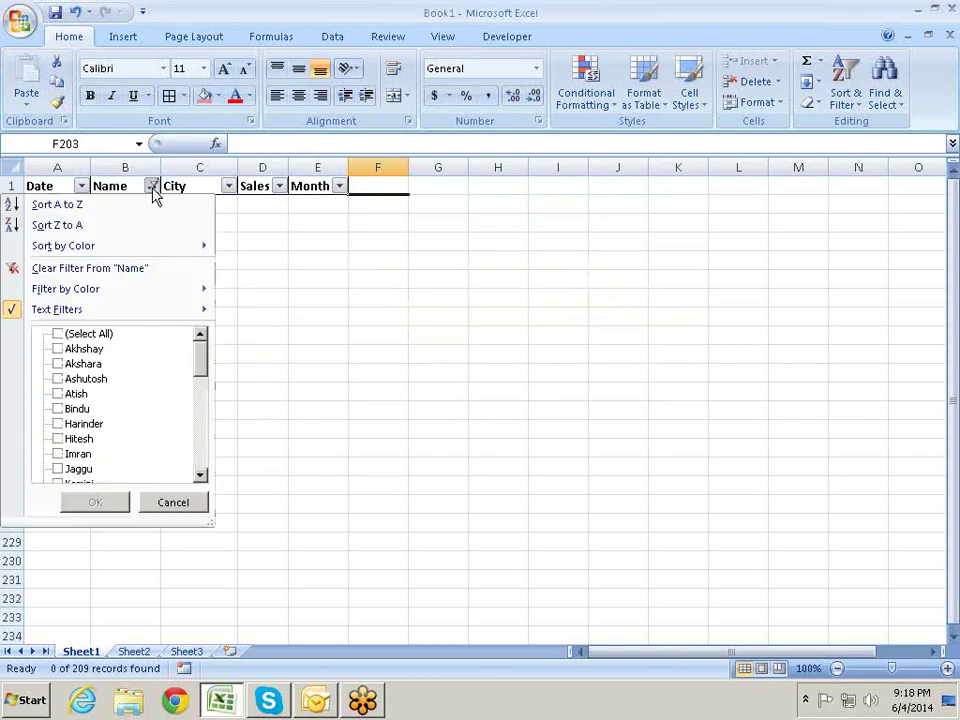
mouse_move(223, 315)
click(298, 443)
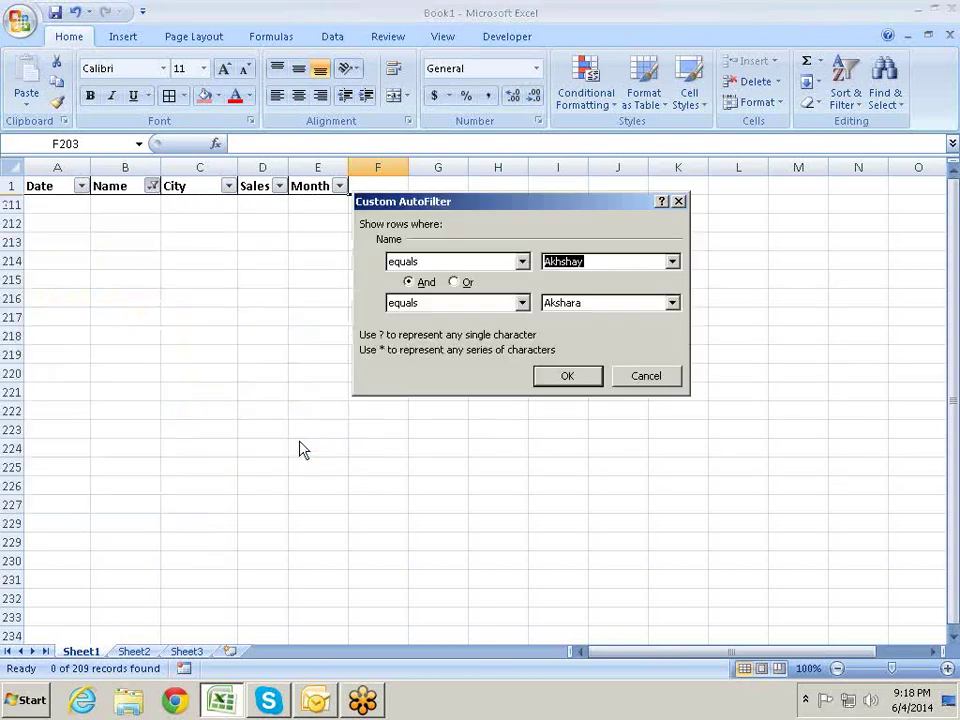
click(455, 285)
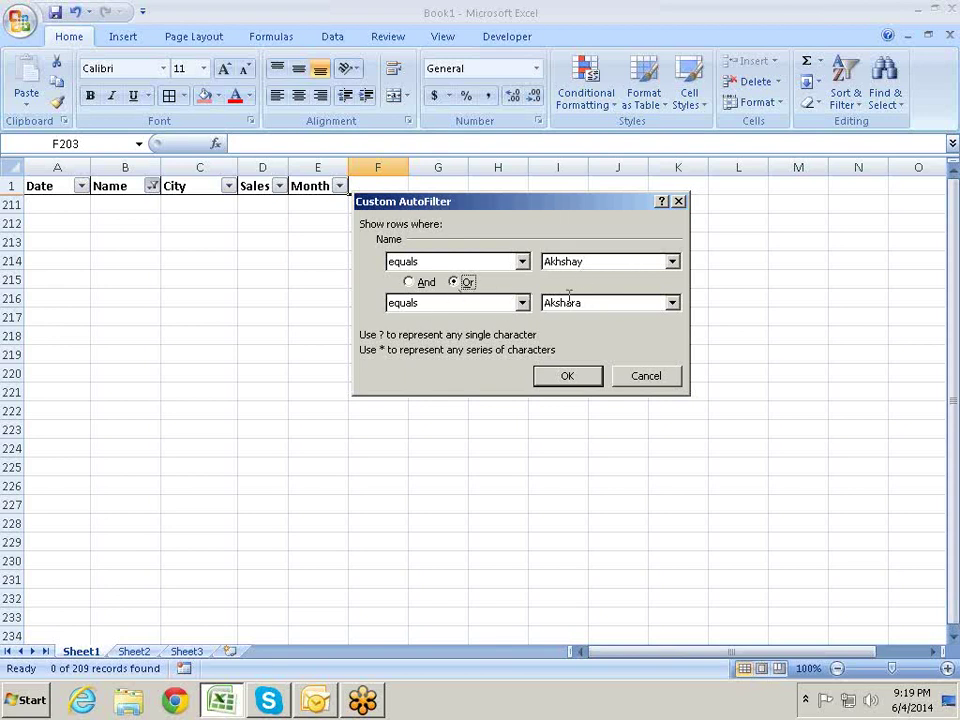
click(576, 380)
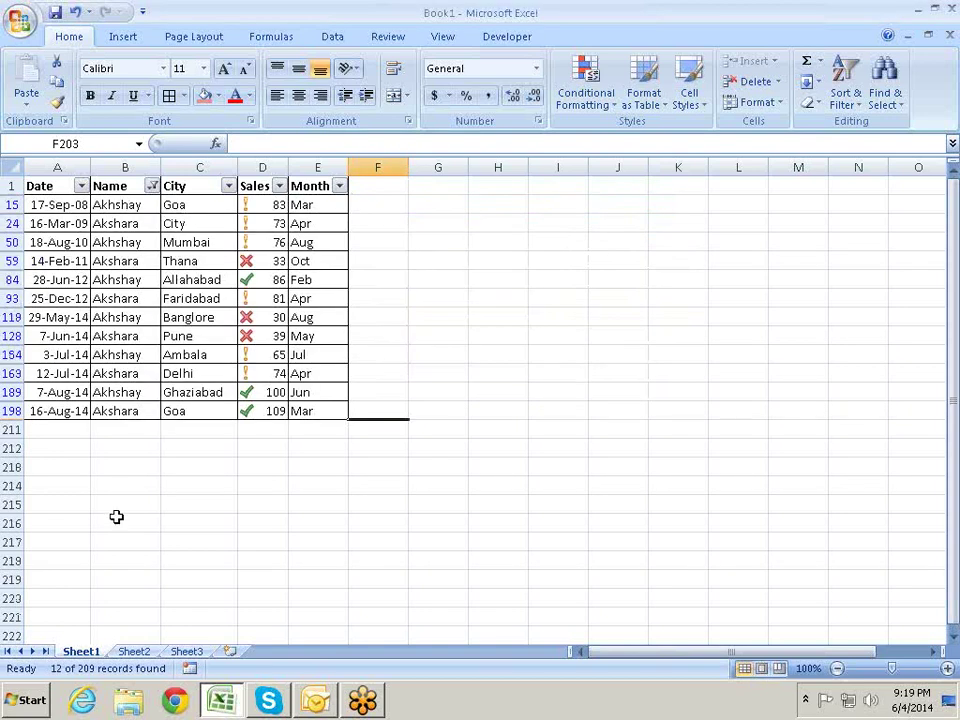
Dismiss the custom filter dialog unchanged and clear the filter from Name
click(152, 185)
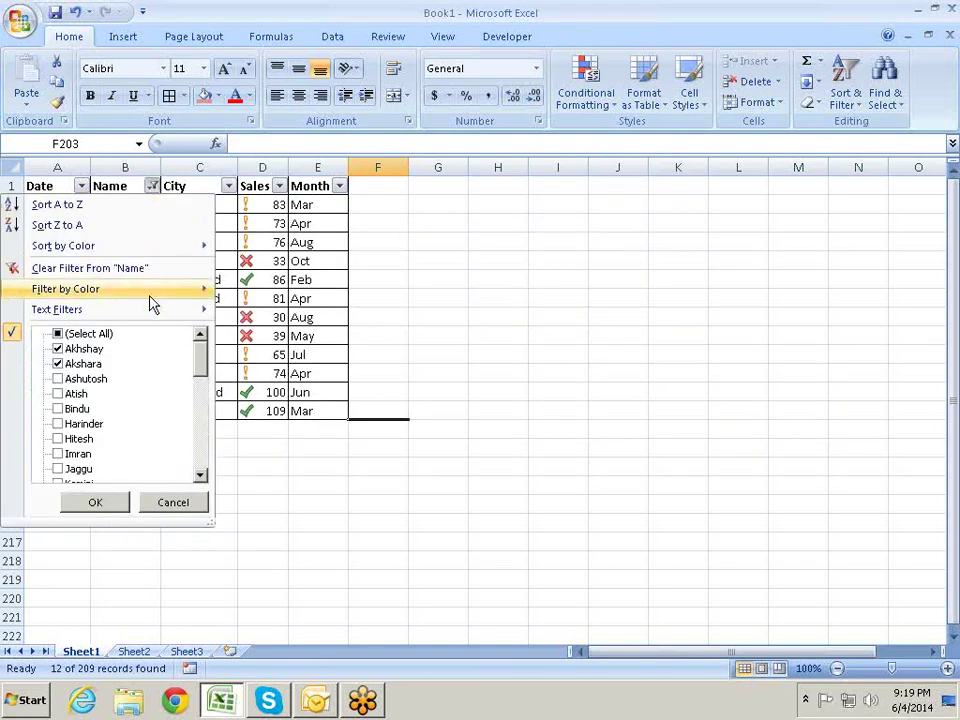
mouse_move(160, 314)
click(274, 442)
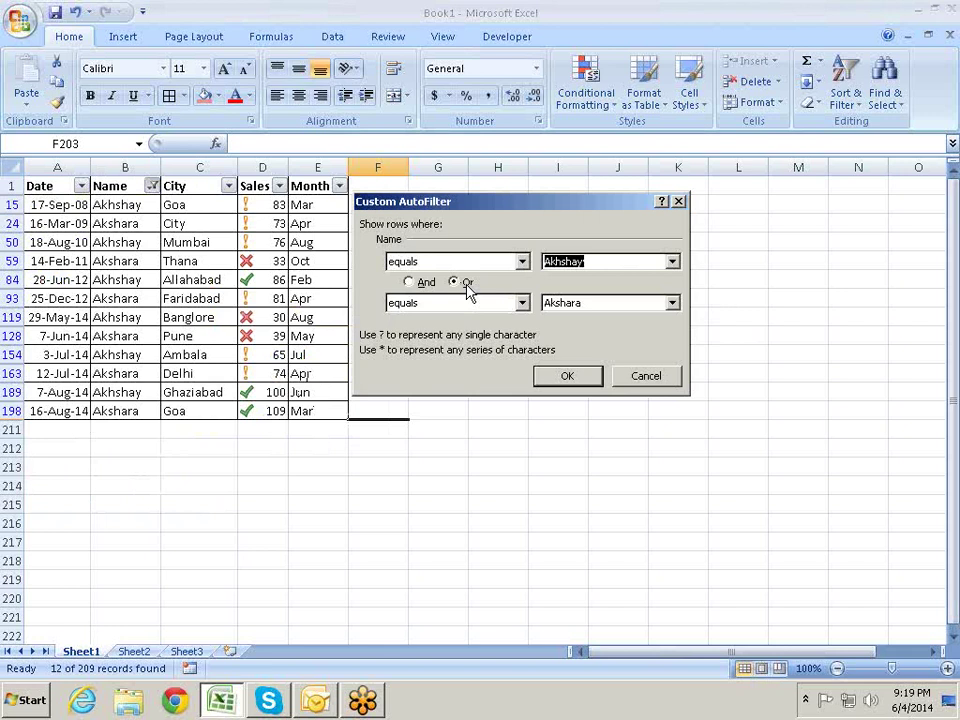
click(420, 284)
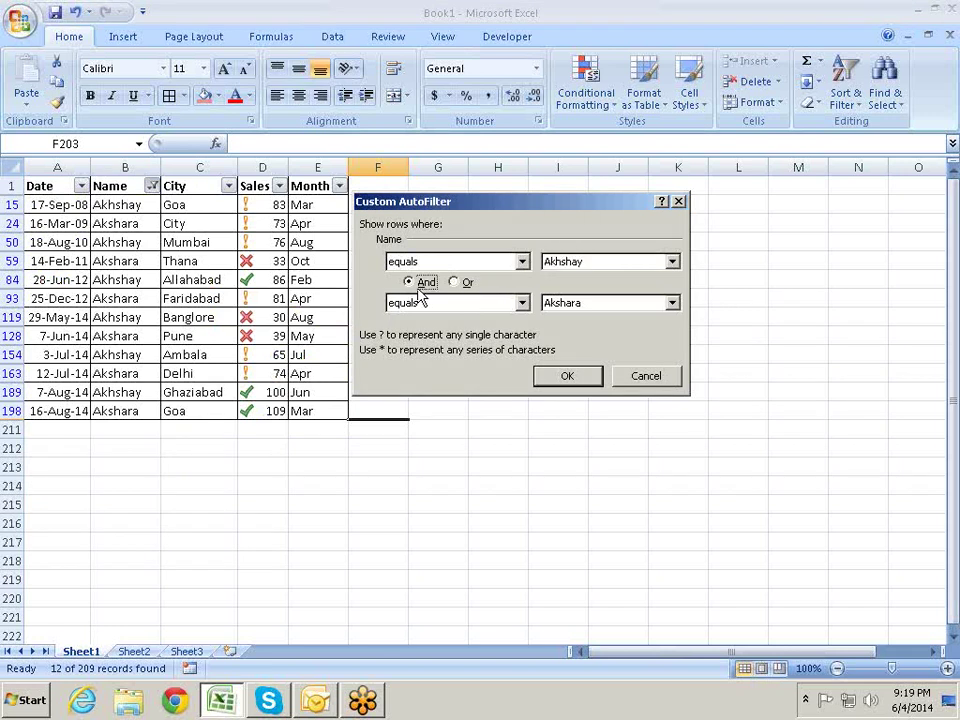
key(Escape)
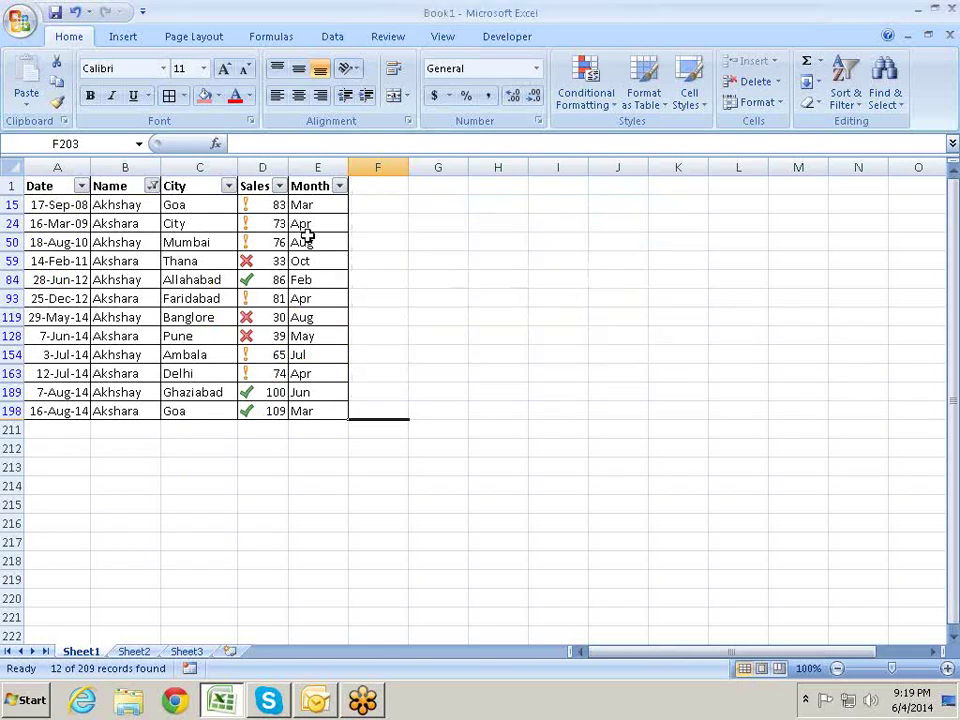
click(151, 186)
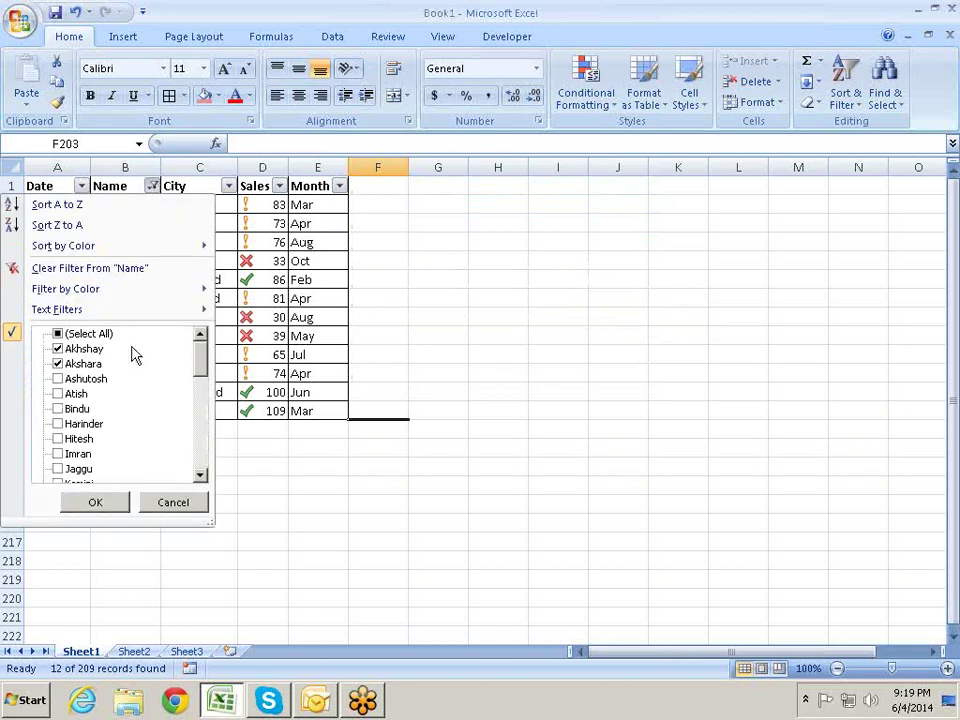
click(112, 502)
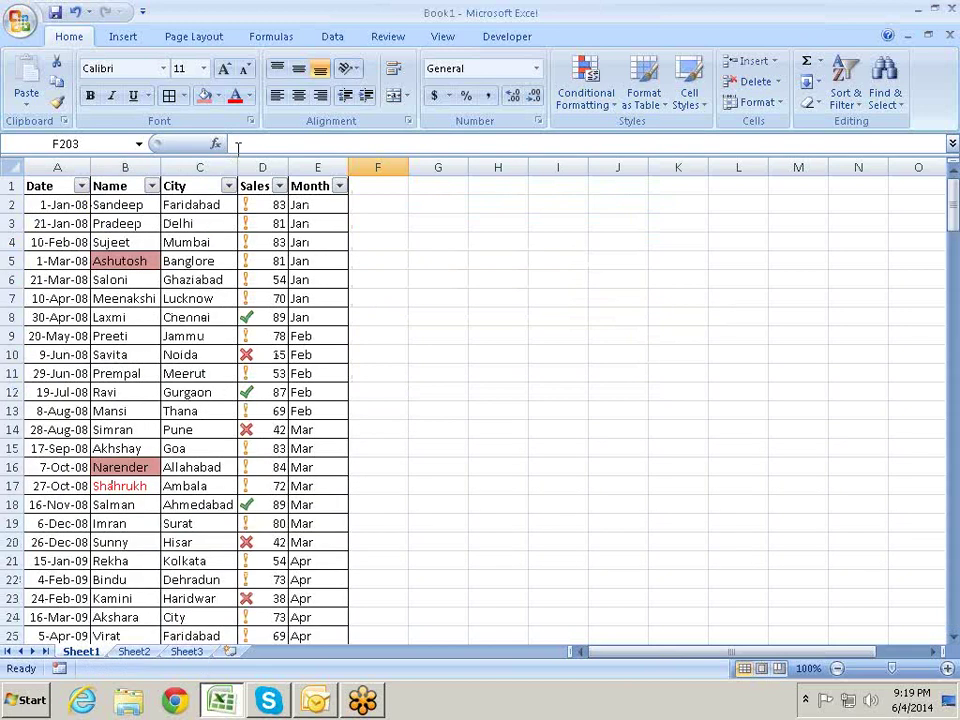
Filter Sales to values between 10 and 50, leaving 67 of 209 records
click(279, 186)
mouse_move(265, 316)
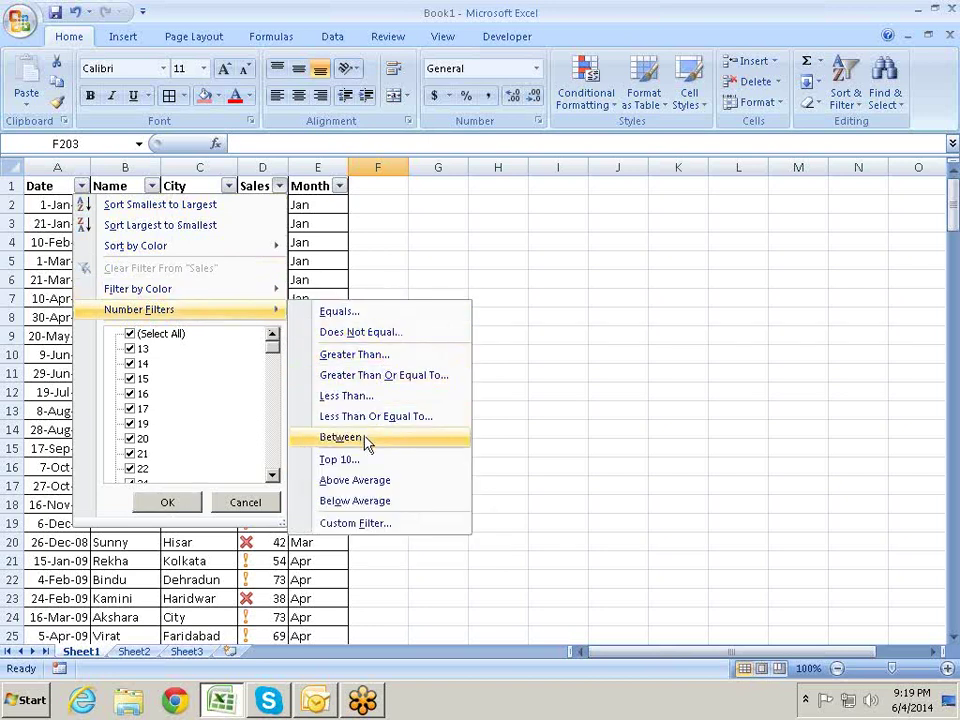
click(368, 439)
text(10)
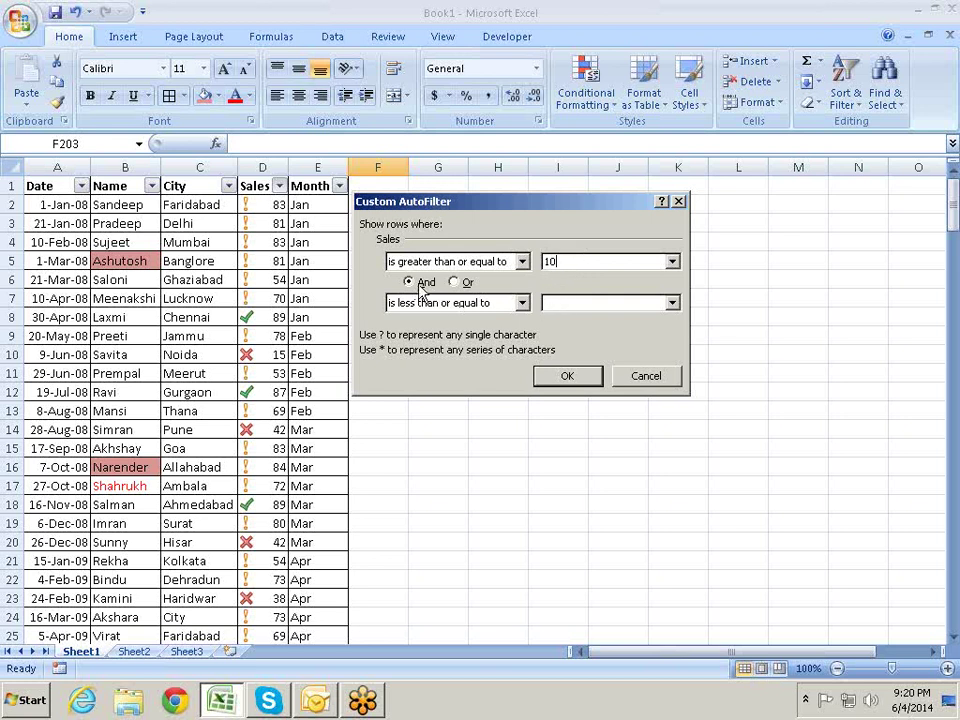
click(592, 303)
click(560, 378)
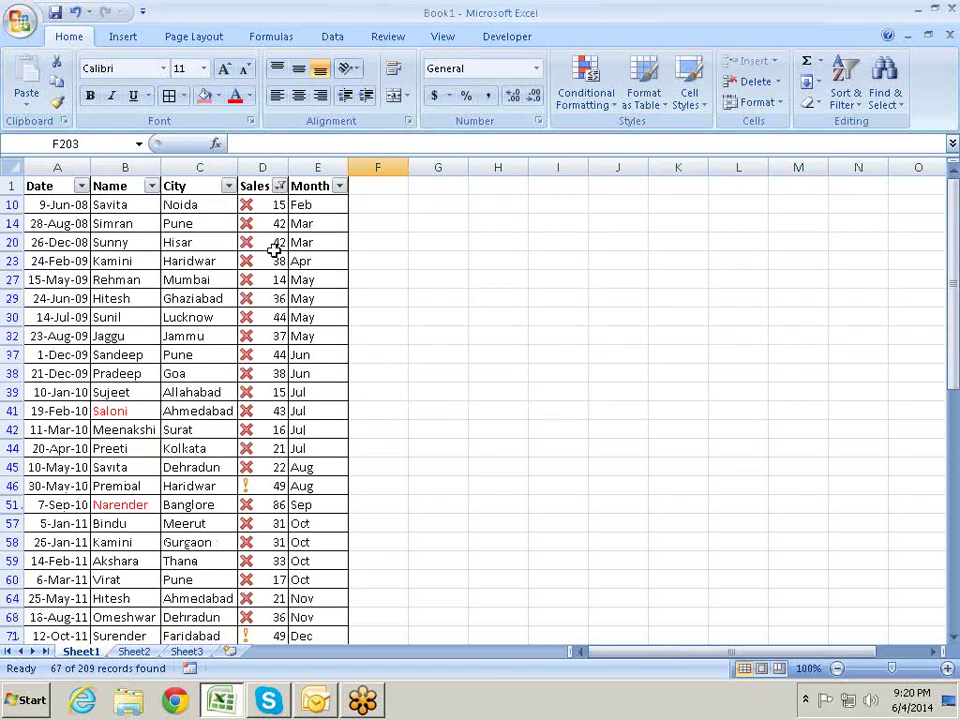
Tick (Select All) in the Sales filter so every row shows again
click(280, 186)
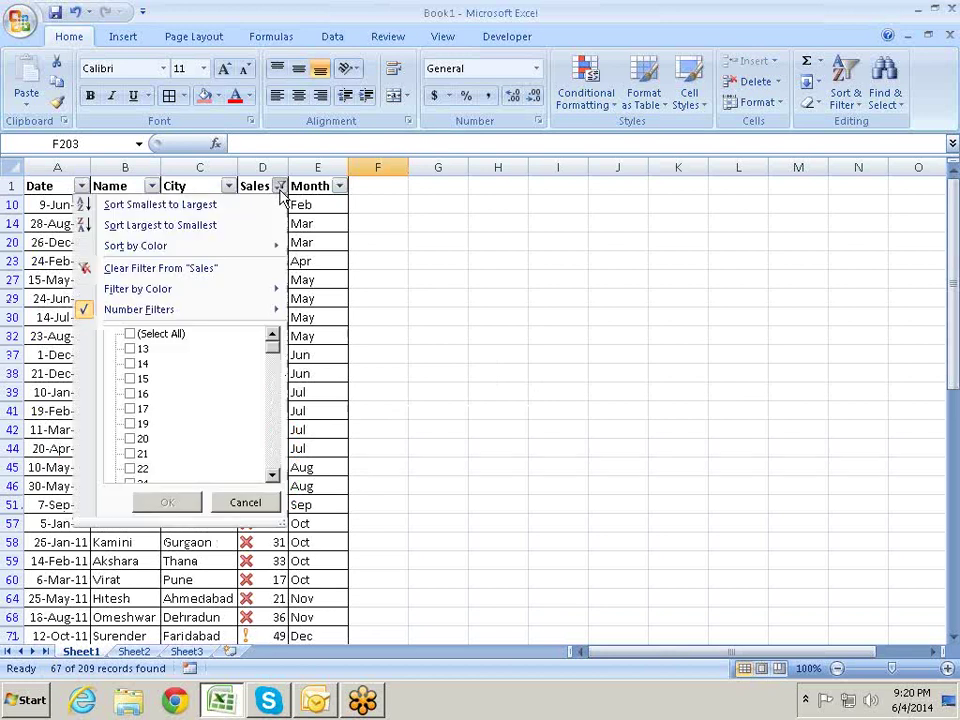
click(176, 336)
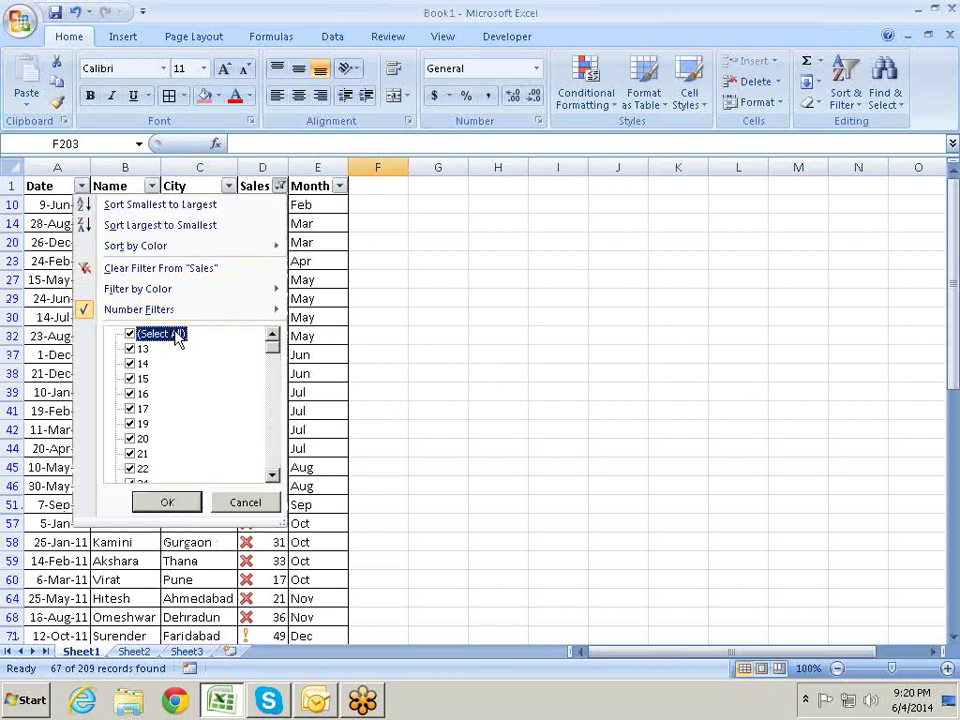
click(188, 503)
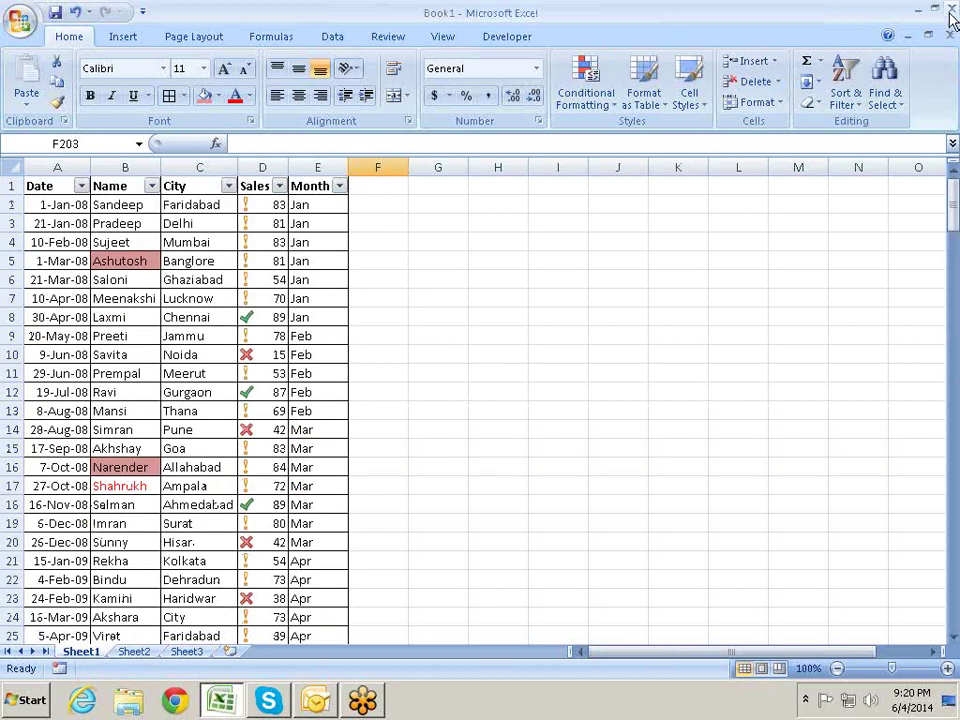